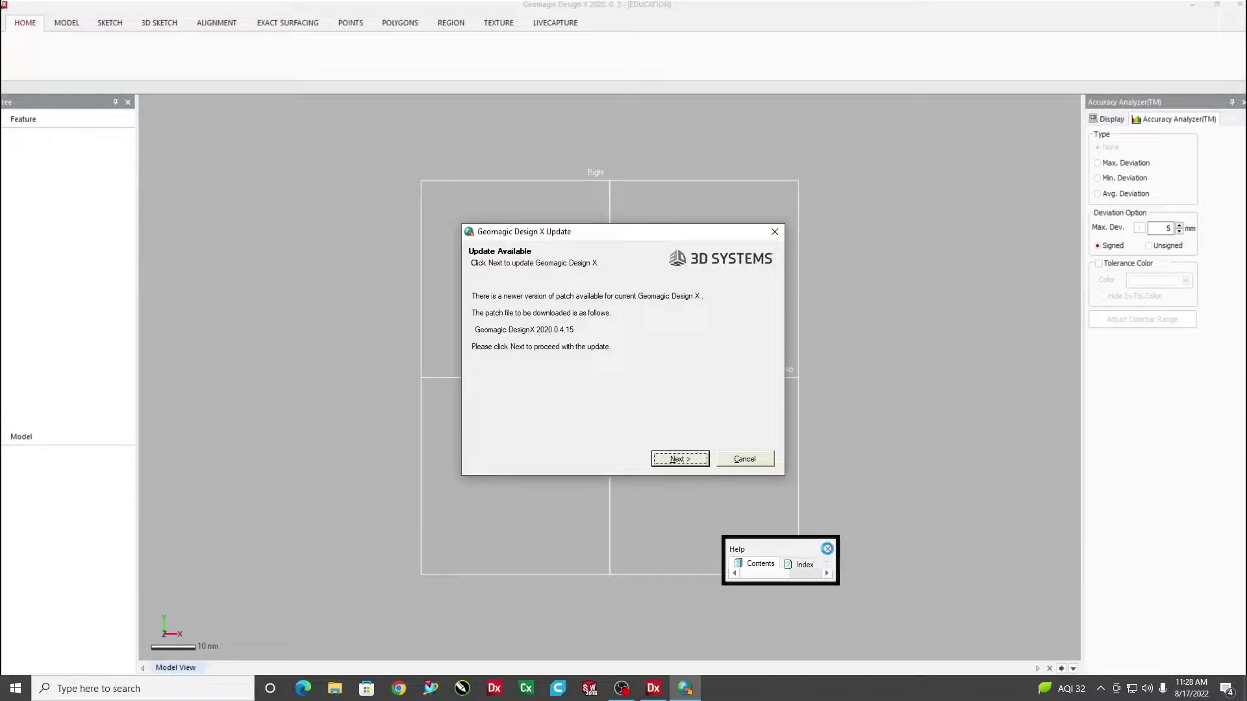
Abort the pending Geomagic Design X update and close the floating Help window
{"action": "left_click", "coordinate": [756, 465]}
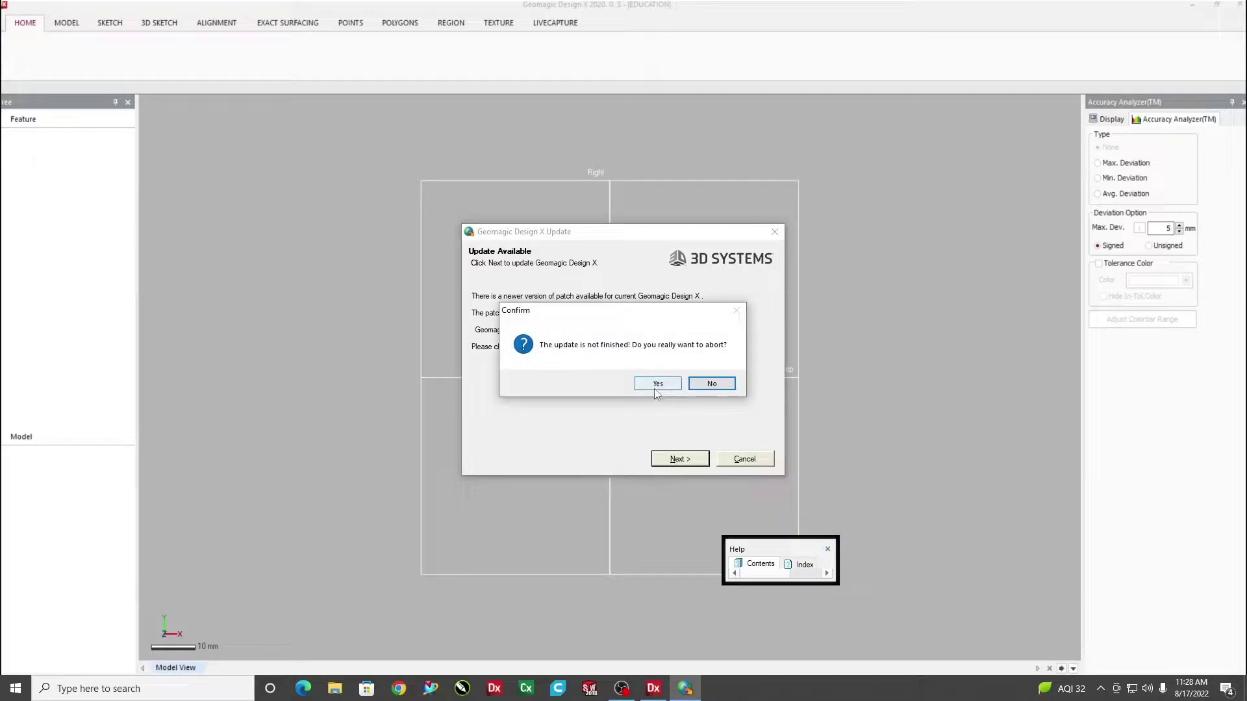
{"action": "left_click", "coordinate": [662, 385]}
{"action": "left_click", "coordinate": [827, 549]}
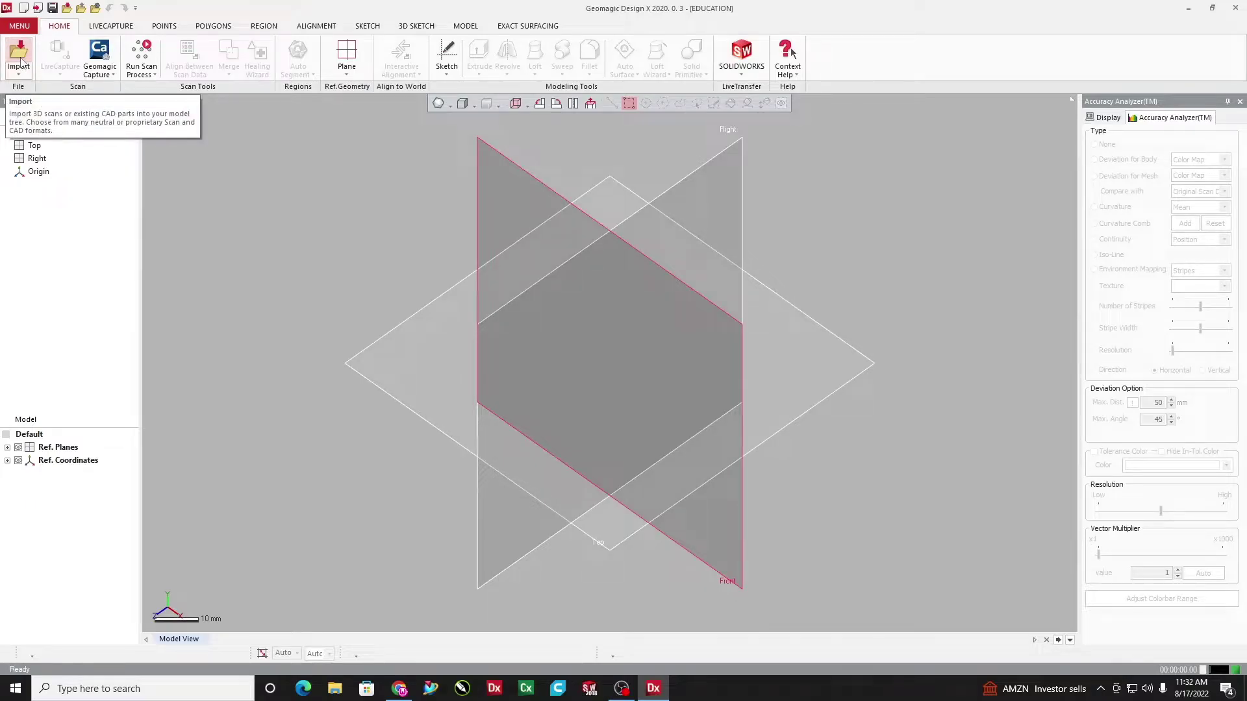
Import the STL file Class Specimen from the Class Specimen folder on the Desktop, using Import Only
{"action": "left_click", "coordinate": [21, 62]}
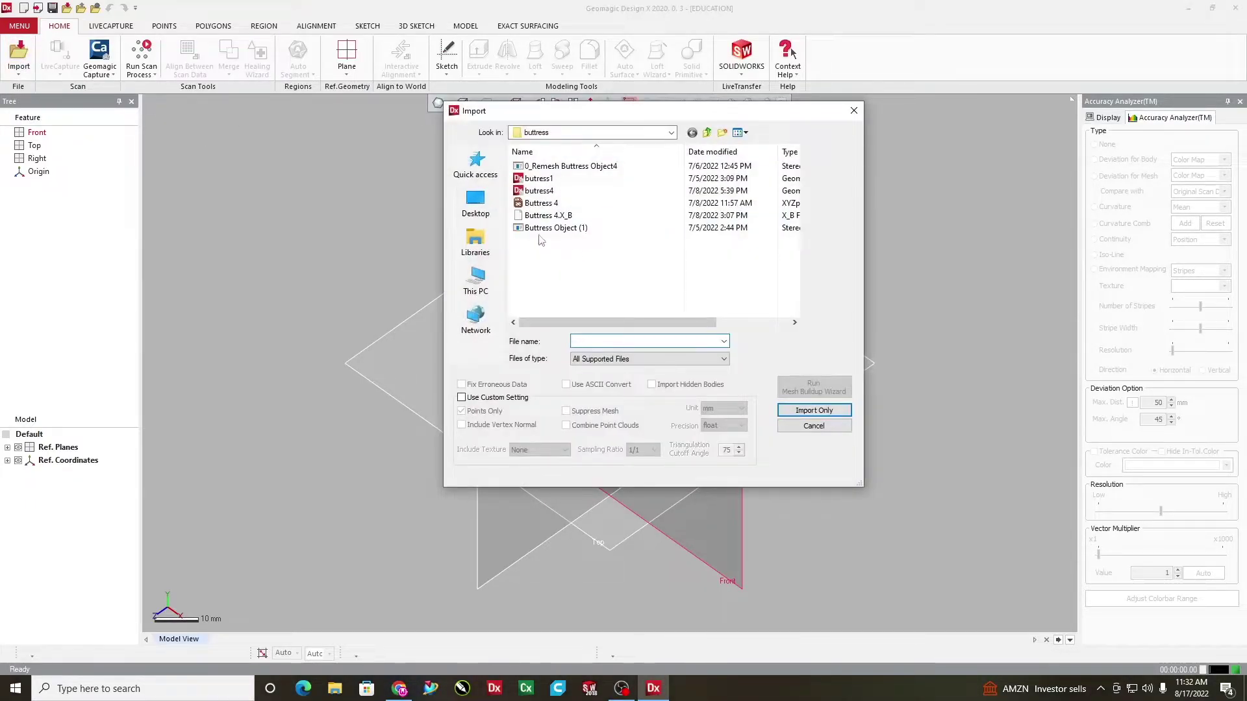
{"action": "left_click", "coordinate": [475, 203]}
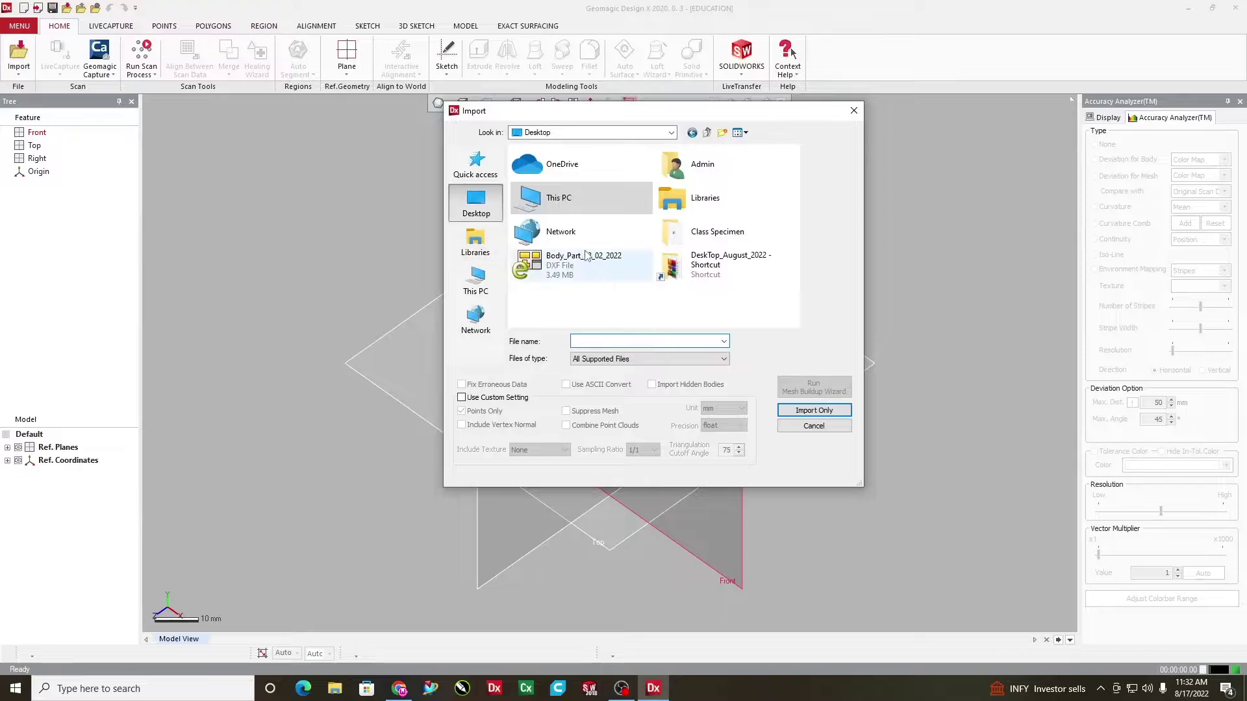
{"action": "double_click", "coordinate": [708, 231]}
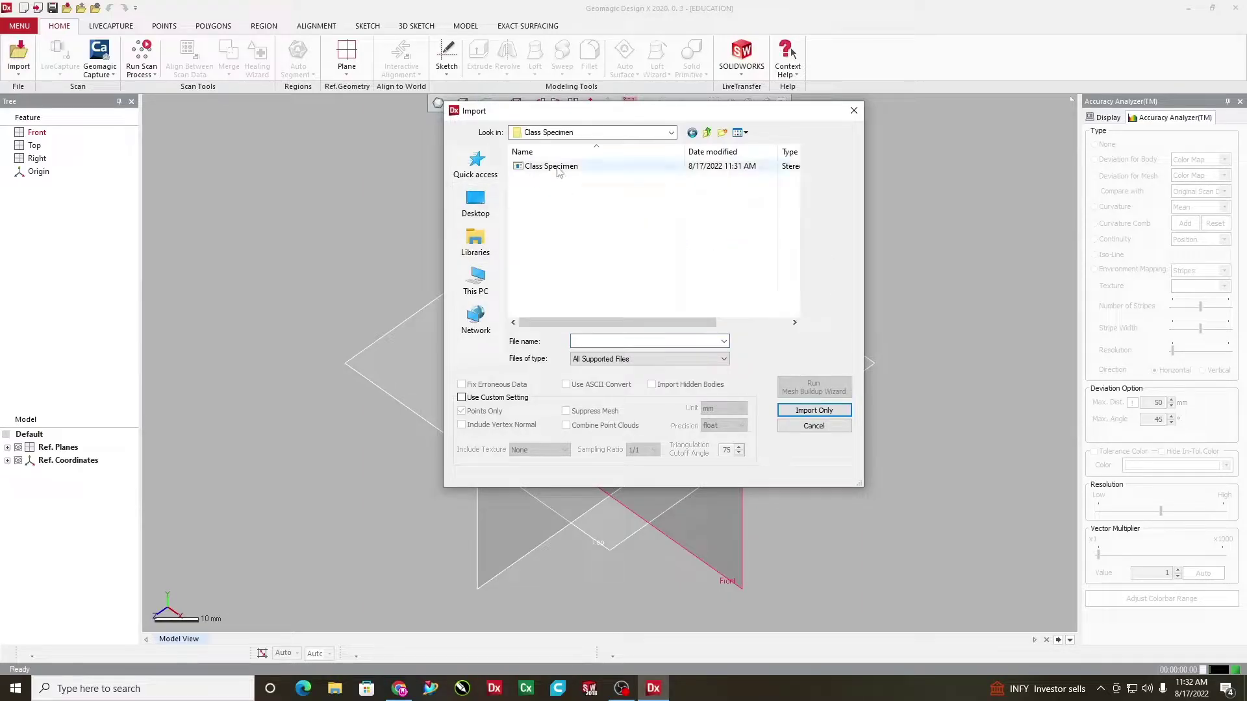
{"action": "left_click", "coordinate": [665, 368]}
{"action": "left_click", "coordinate": [625, 464]}
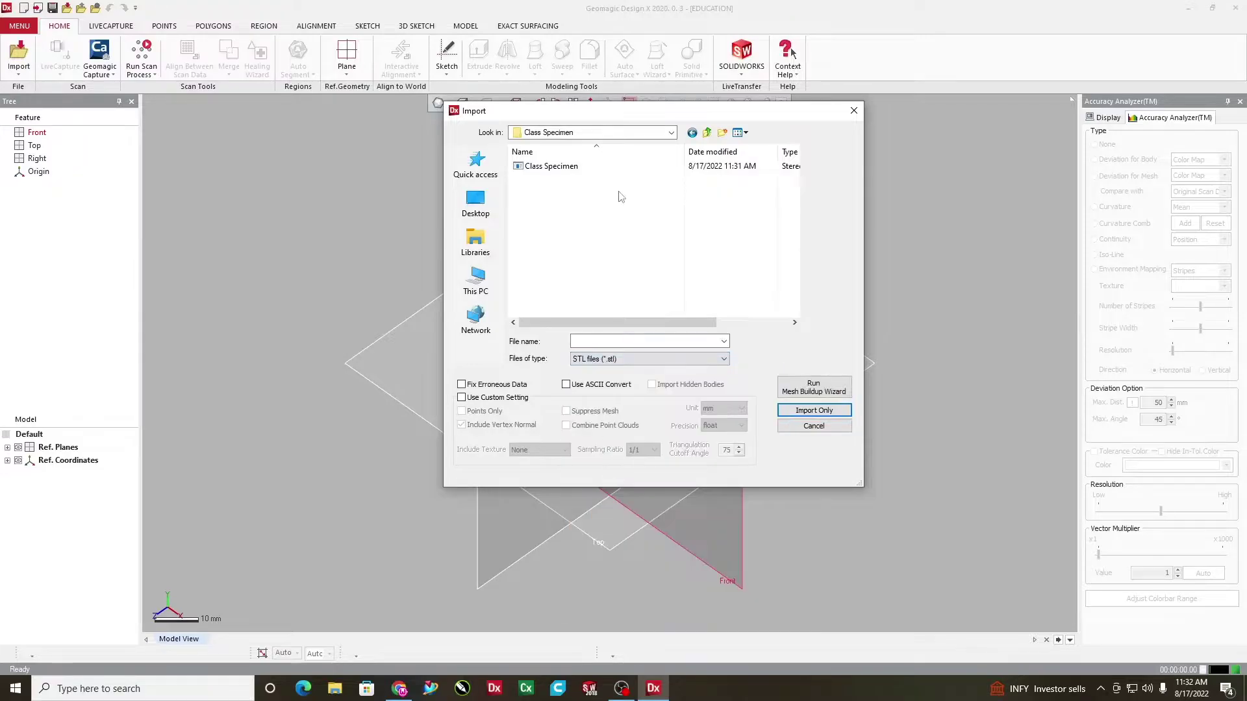
{"action": "left_click", "coordinate": [548, 167]}
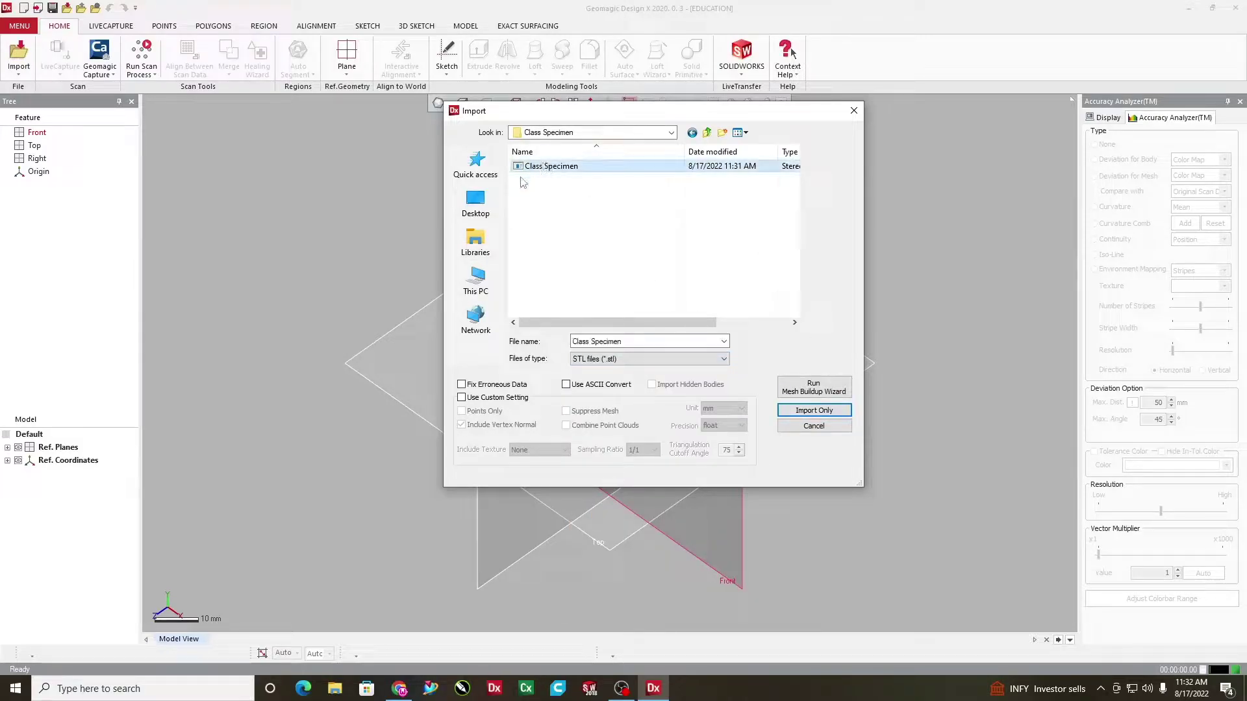
{"action": "left_click", "coordinate": [814, 410]}
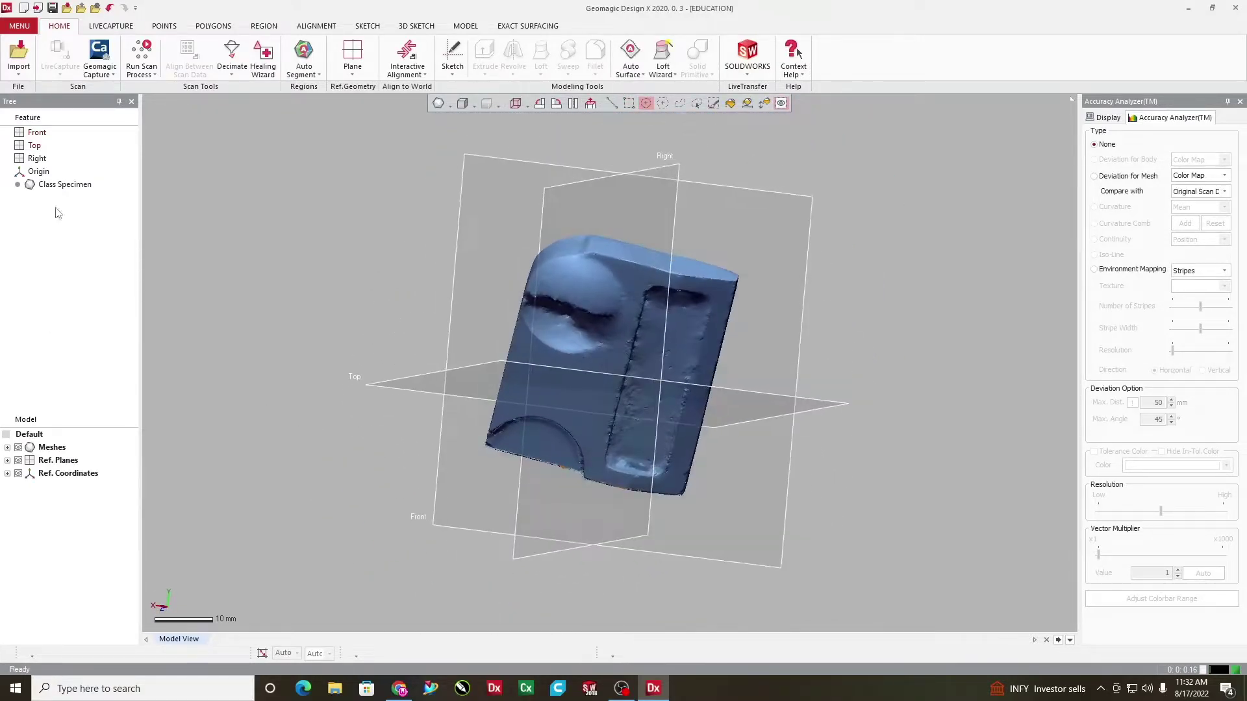
Add a reference plane on the specimen's flat back face with the Pick Multiple Points method, using four points spread near its corners
{"action": "right_click_drag", "start_coordinate": [619, 491], "coordinate": [694, 349]}
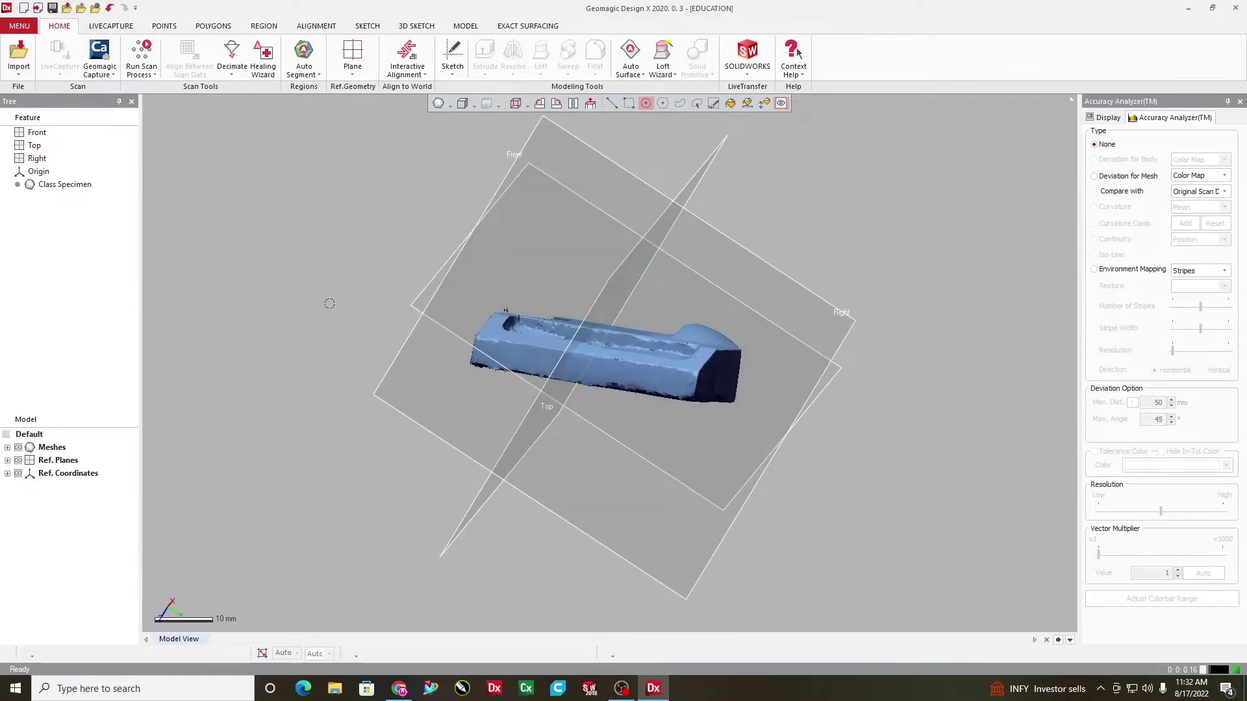
{"action": "right_click_drag", "start_coordinate": [329, 303], "coordinate": [490, 431]}
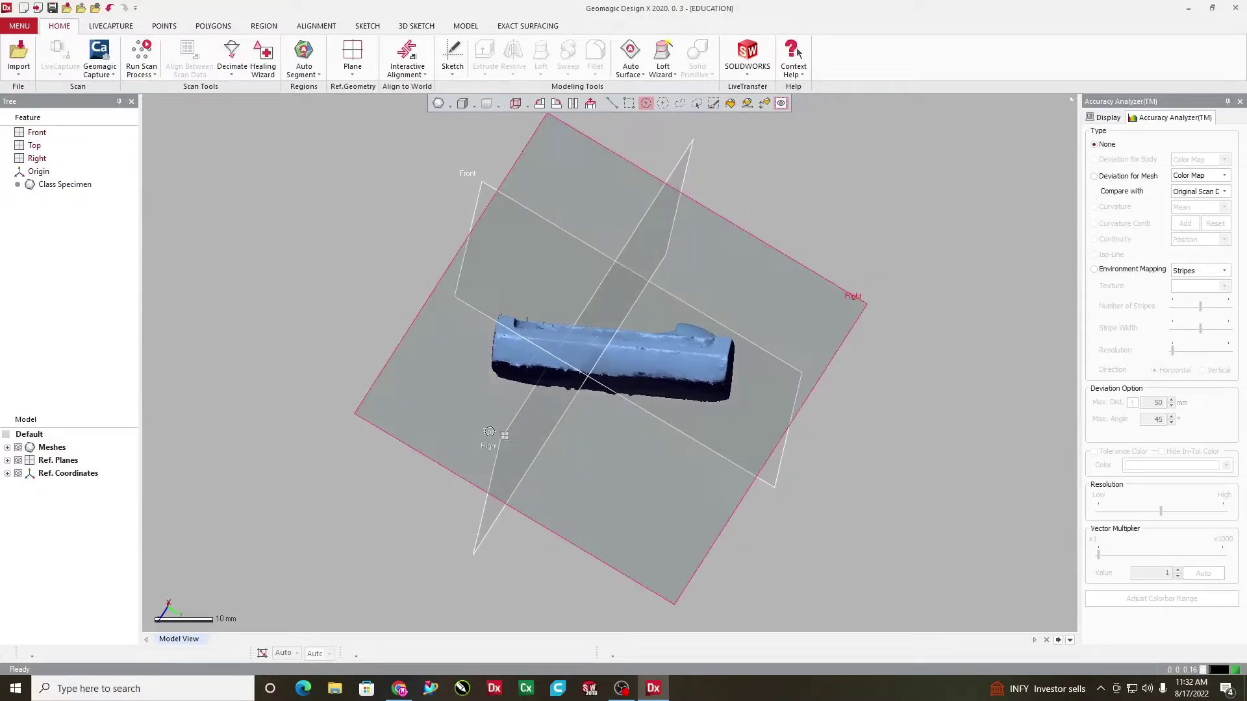
{"action": "right_click_drag", "start_coordinate": [704, 293], "coordinate": [623, 271]}
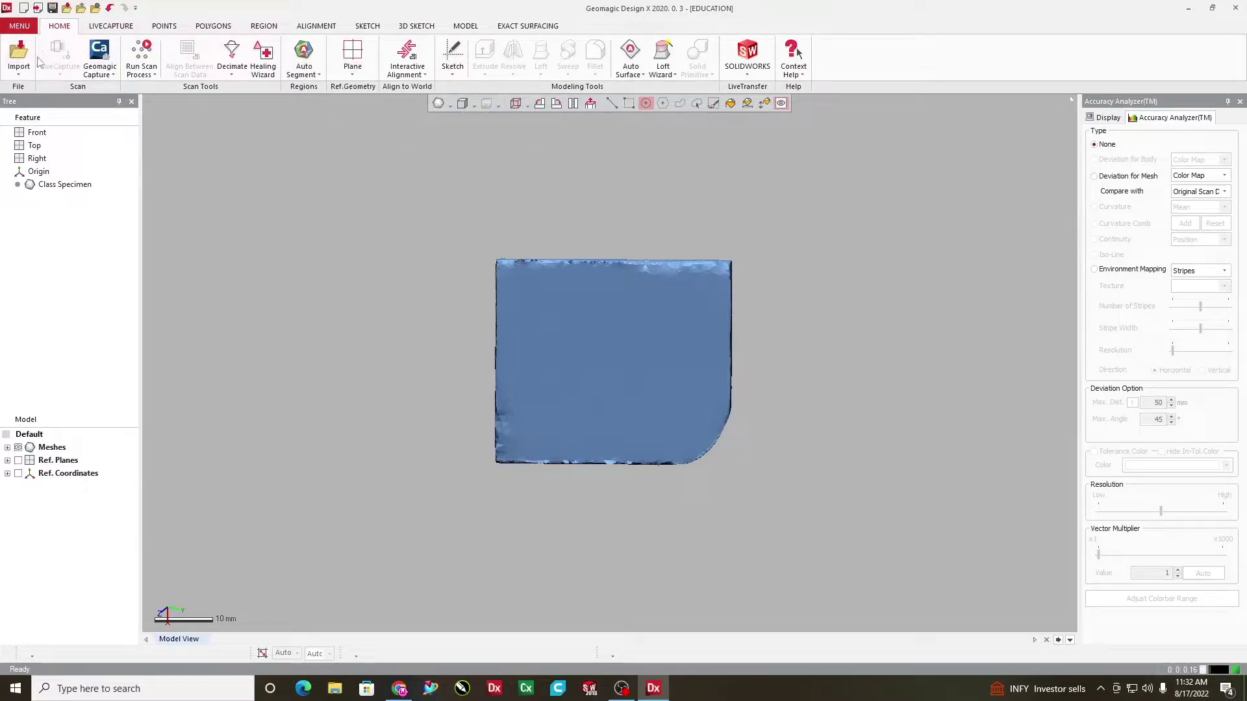
{"action": "left_click", "coordinate": [352, 70]}
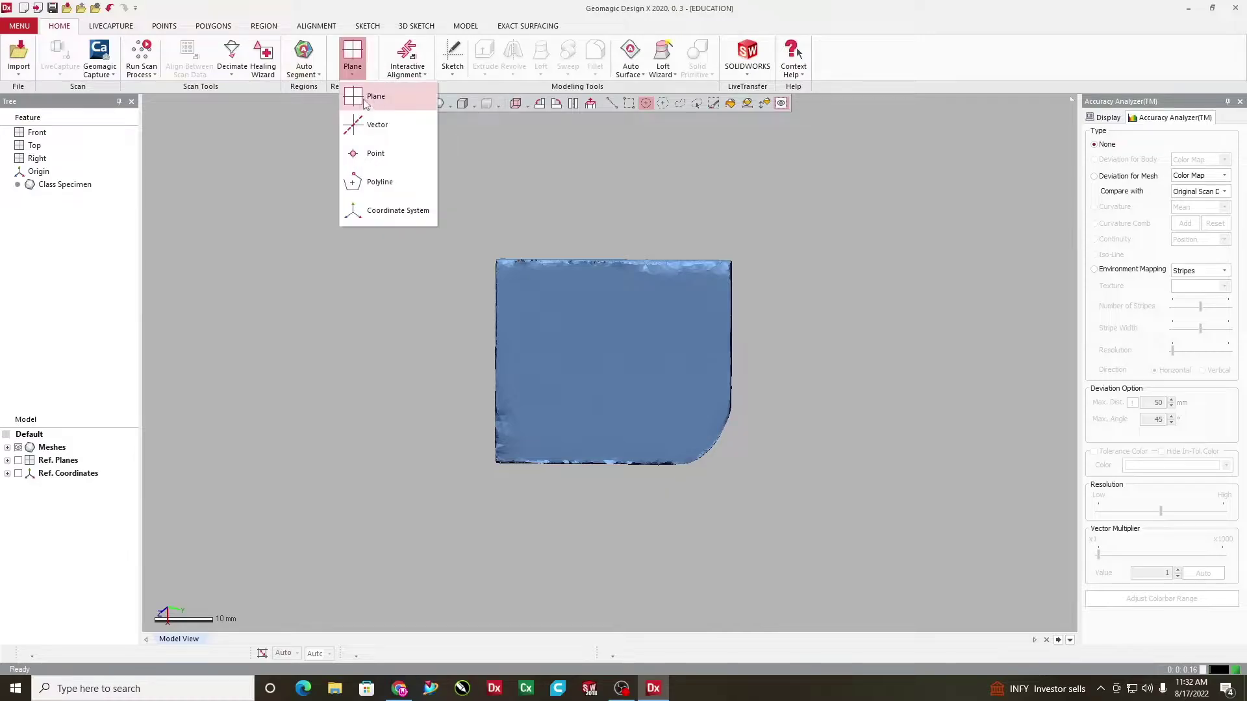
{"action": "left_click", "coordinate": [364, 99]}
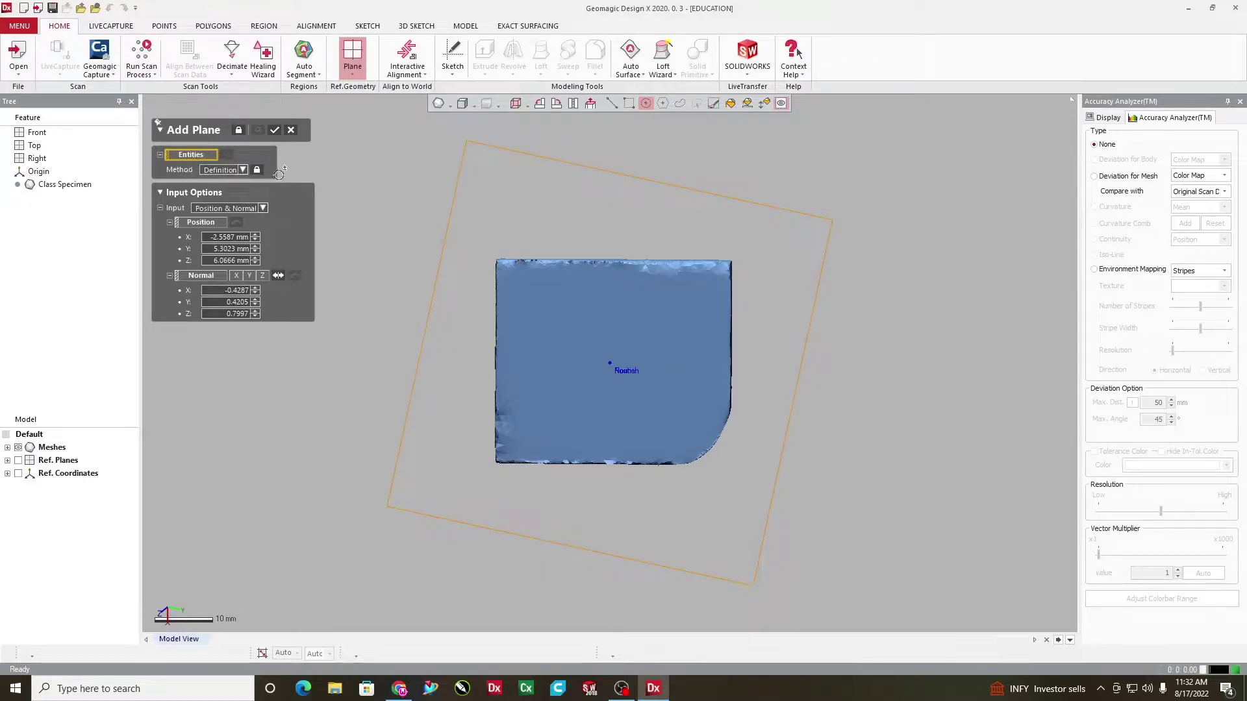
{"action": "left_click", "coordinate": [243, 169]}
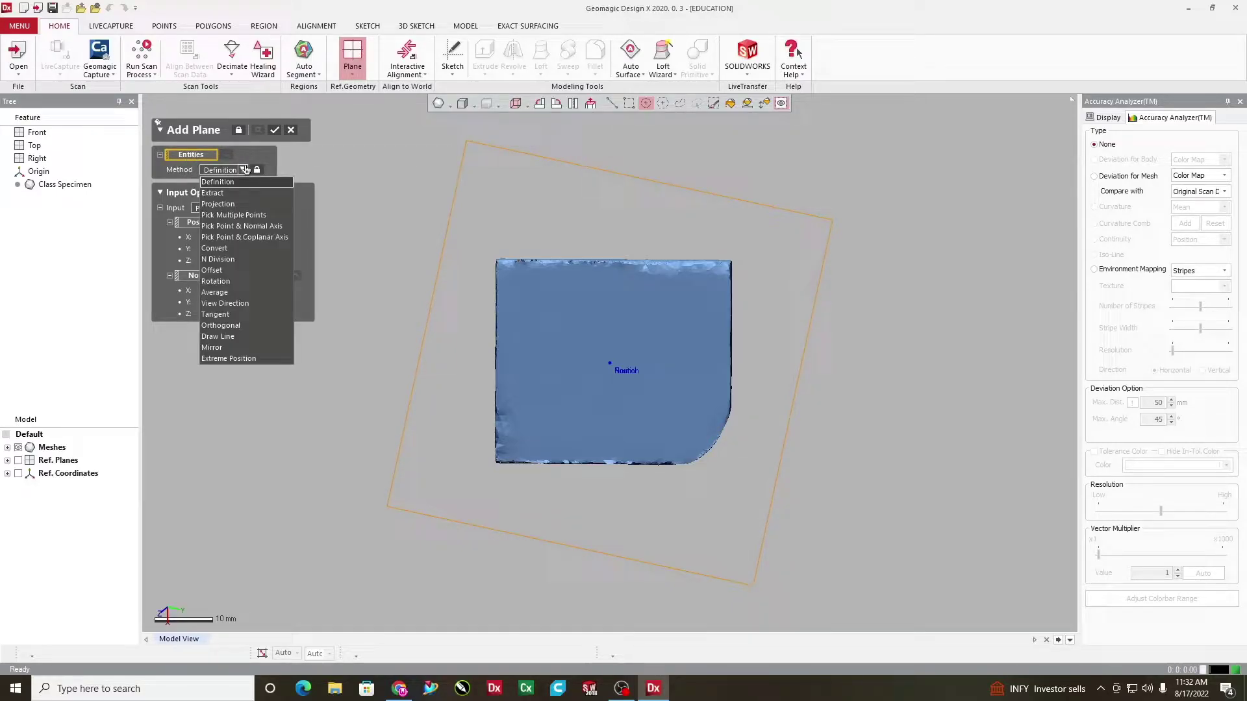
{"action": "left_click", "coordinate": [243, 216]}
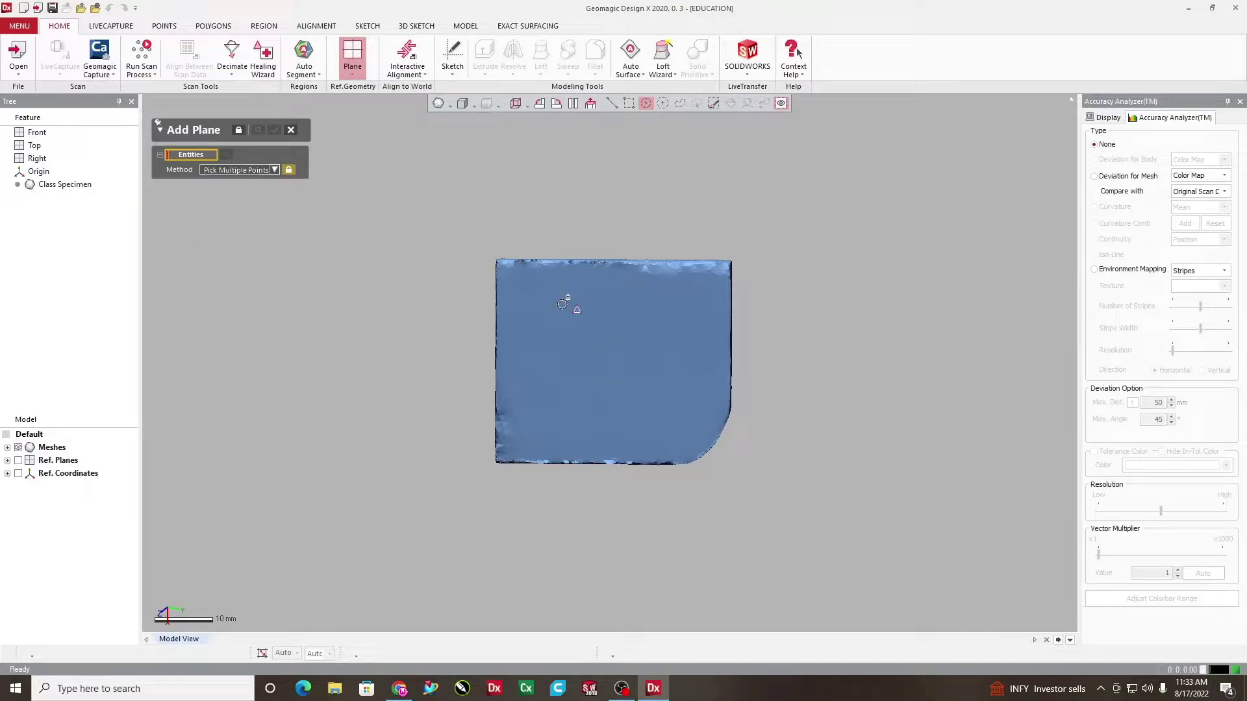
{"action": "left_click", "coordinate": [530, 291]}
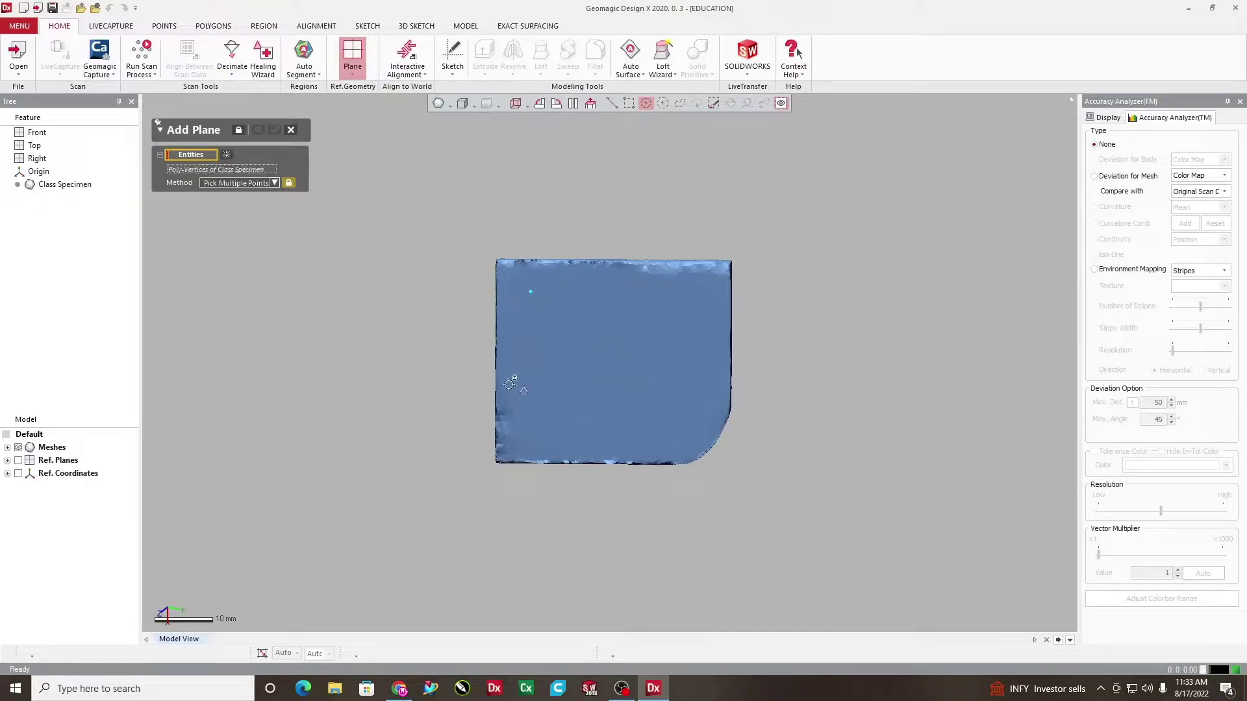
{"action": "left_click", "coordinate": [660, 418]}
{"action": "left_click", "coordinate": [555, 436]}
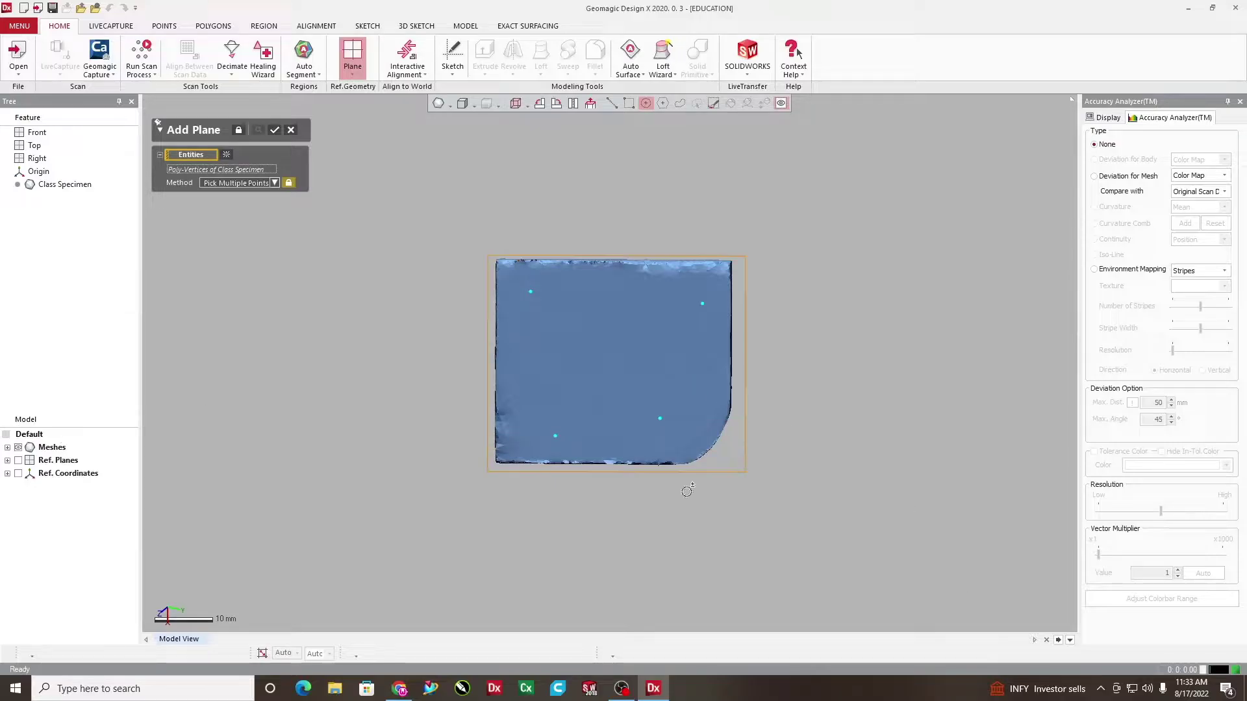
{"action": "left_click", "coordinate": [275, 132]}
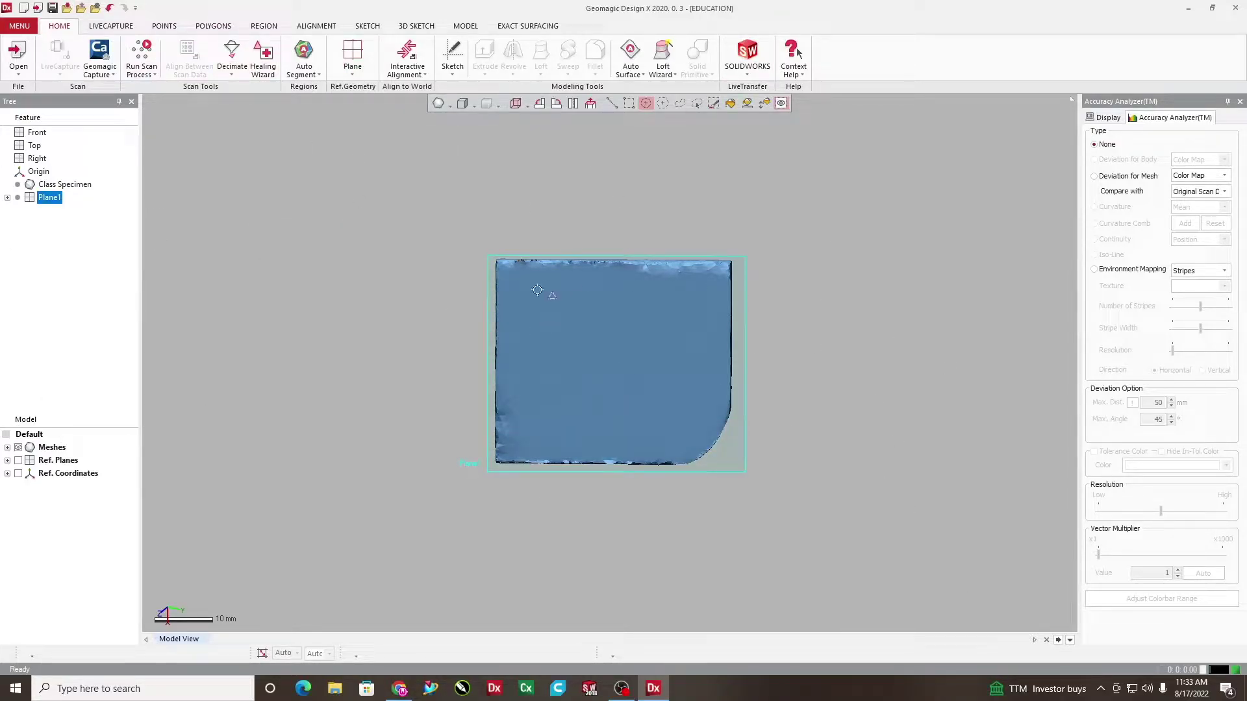
Start a Mesh Sketch of the specimen with the new back-face plane as the base plane
{"action": "right_click_drag", "start_coordinate": [537, 289], "coordinate": [600, 259]}
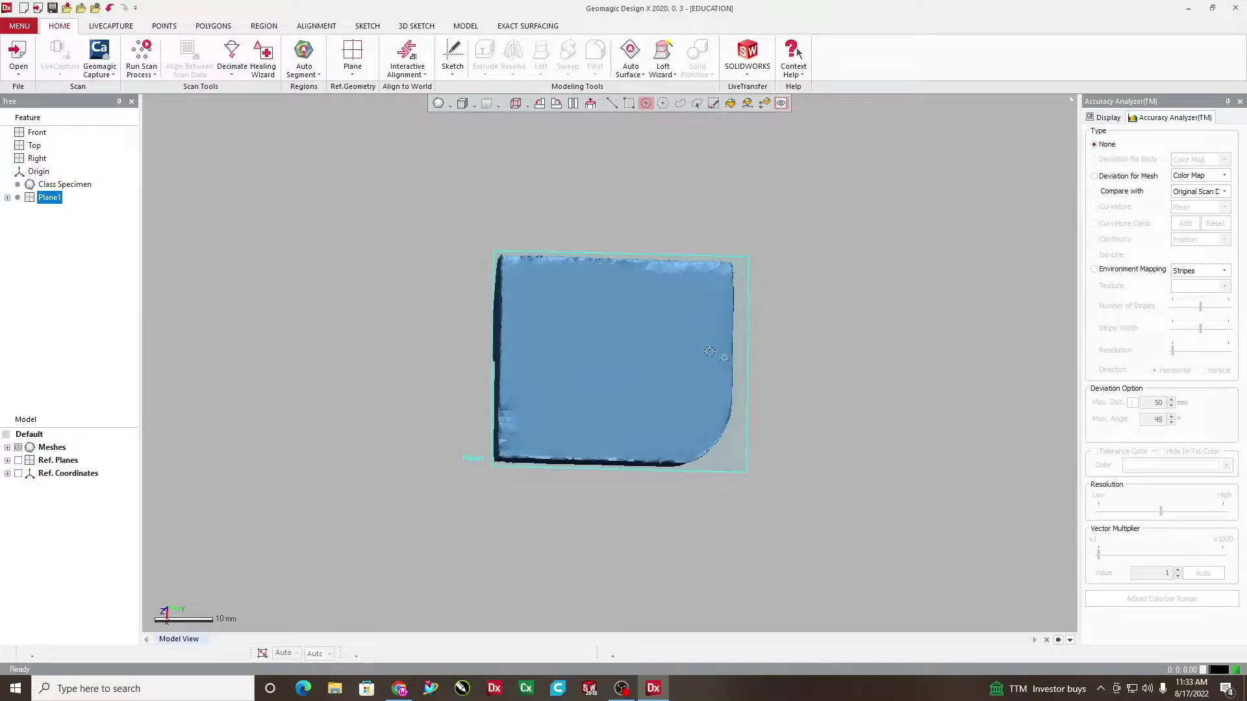
{"action": "mouse_move", "coordinate": [710, 351]}
{"action": "right_mouse_down"}
{"action": "mouse_move", "coordinate": [713, 439]}
{"action": "mouse_move", "coordinate": [689, 398]}
{"action": "mouse_move", "coordinate": [717, 439]}
{"action": "right_mouse_up"}
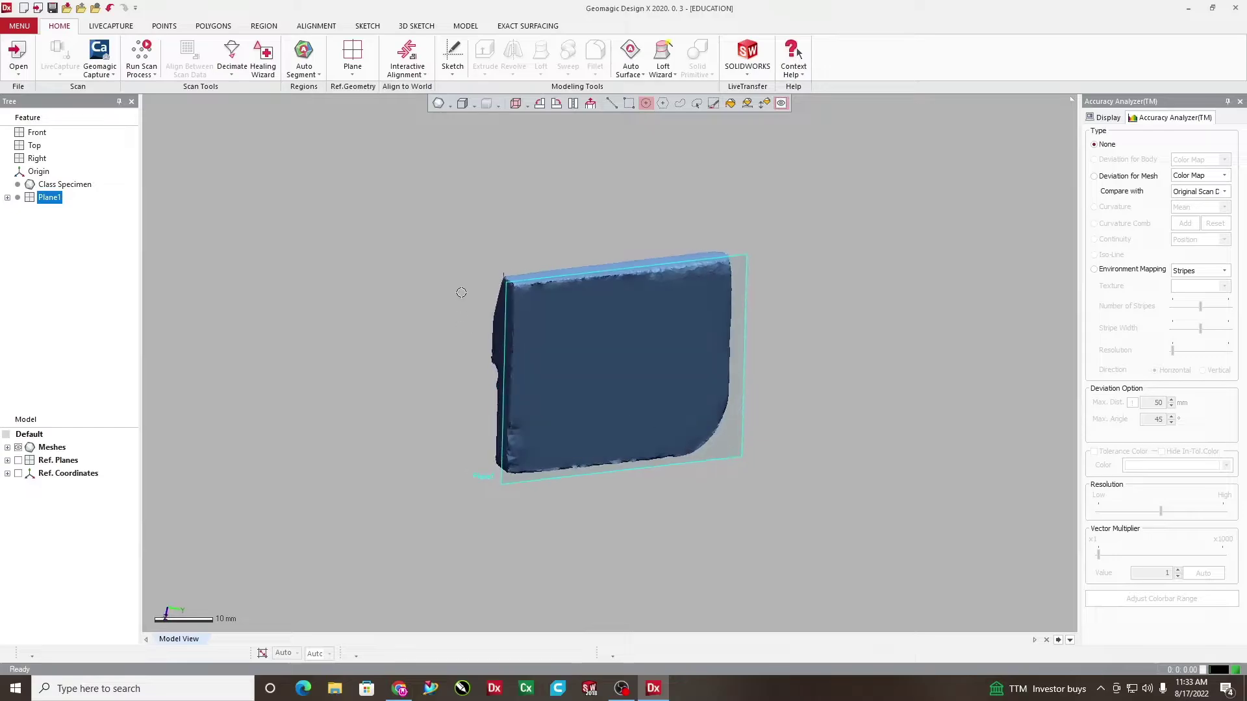
{"action": "right_click_drag", "start_coordinate": [462, 292], "coordinate": [414, 259]}
{"action": "right_click_drag", "start_coordinate": [721, 423], "coordinate": [705, 468]}
{"action": "right_click_drag", "start_coordinate": [720, 335], "coordinate": [686, 308]}
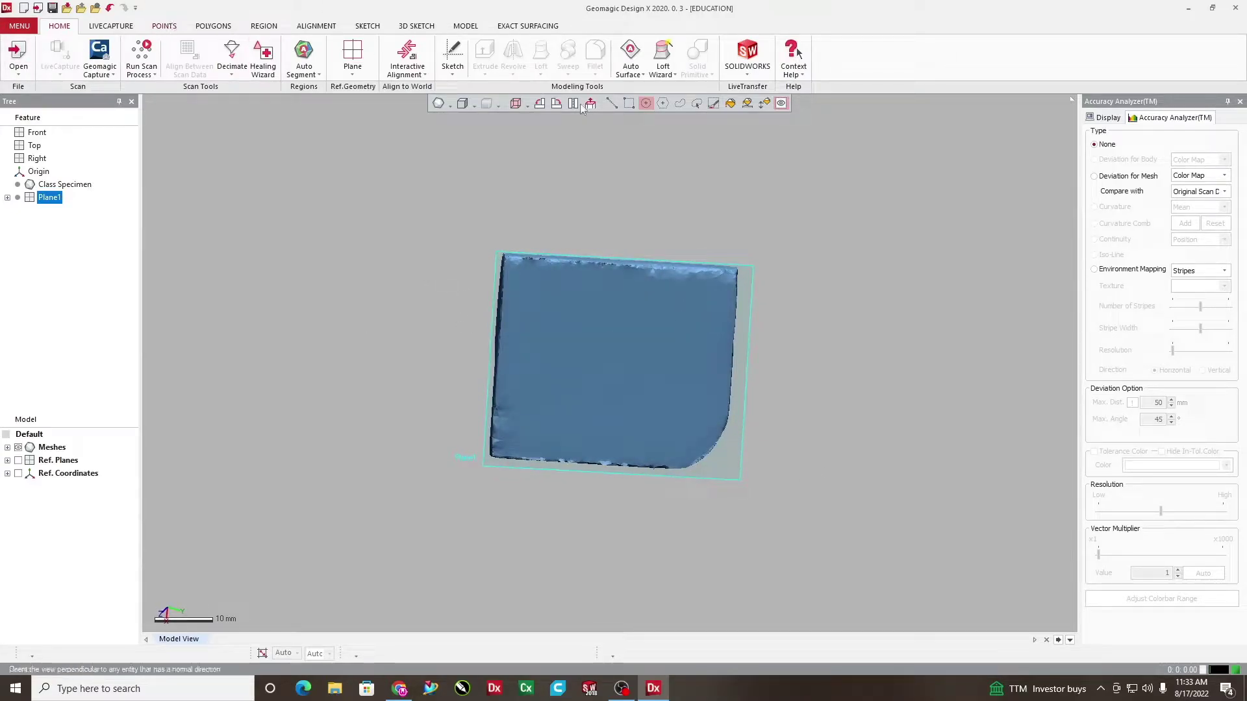
{"action": "right_click_drag", "start_coordinate": [602, 313], "coordinate": [565, 299]}
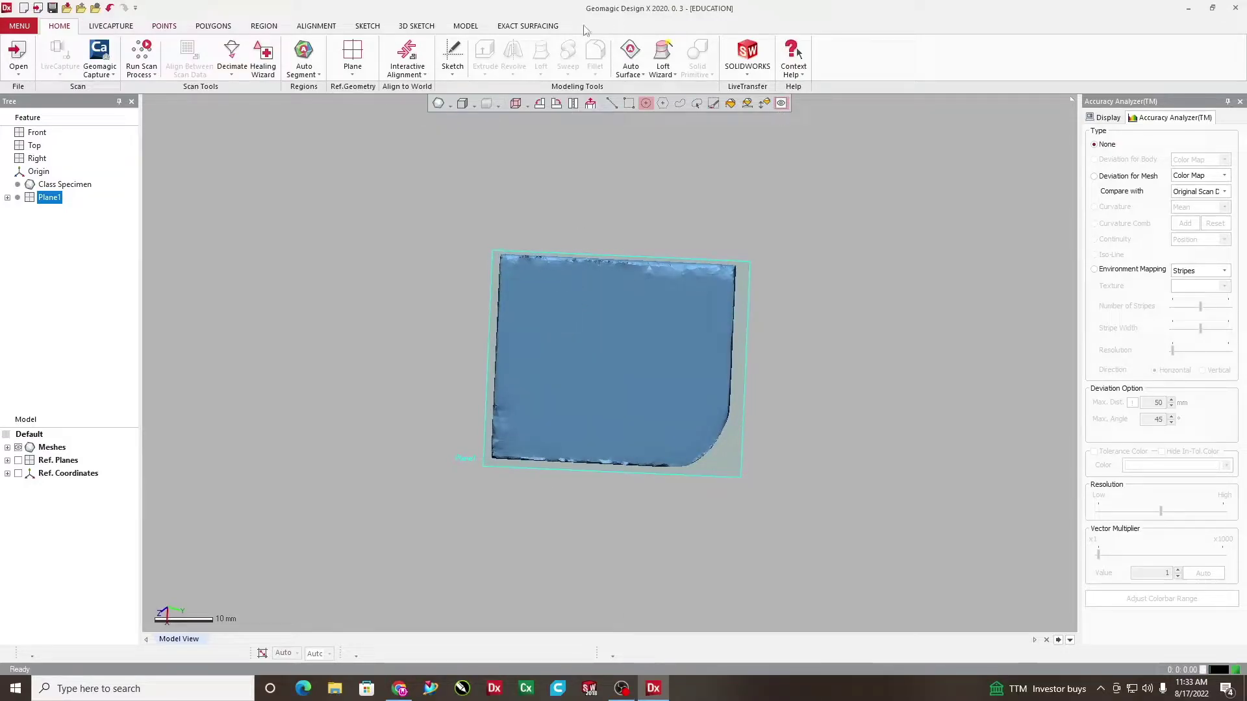
{"action": "left_click", "coordinate": [373, 31]}
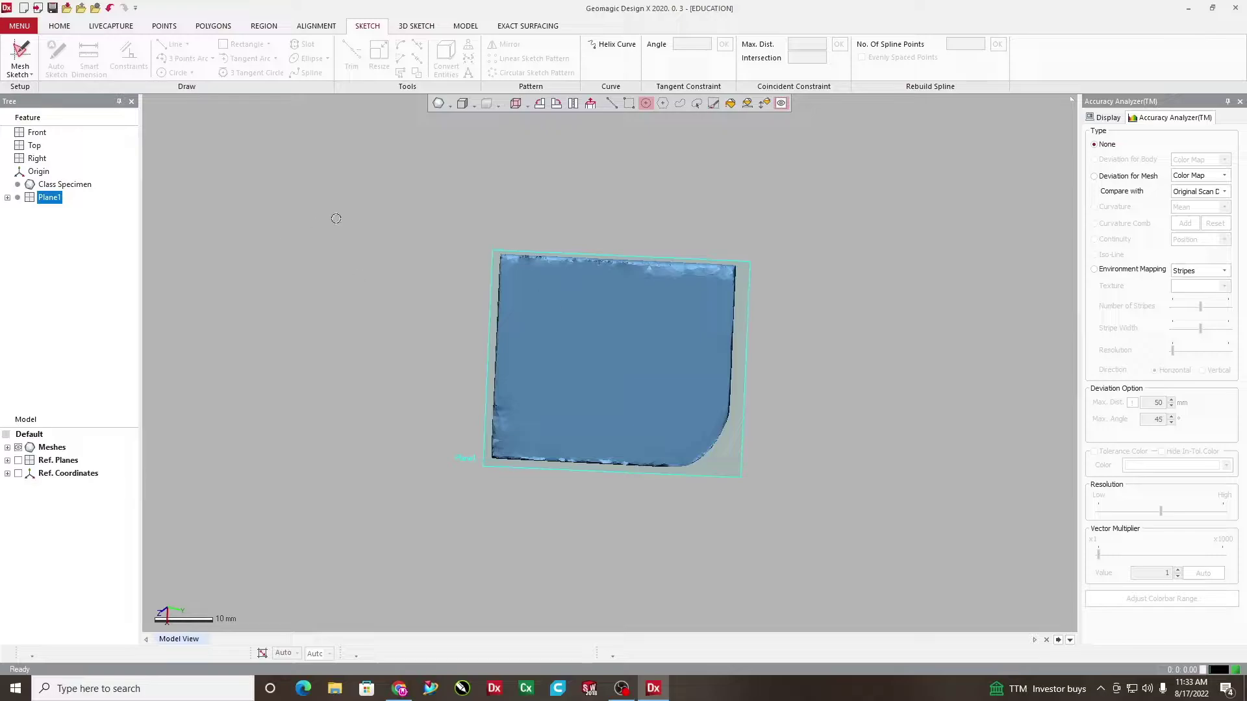
{"action": "left_click", "coordinate": [22, 75]}
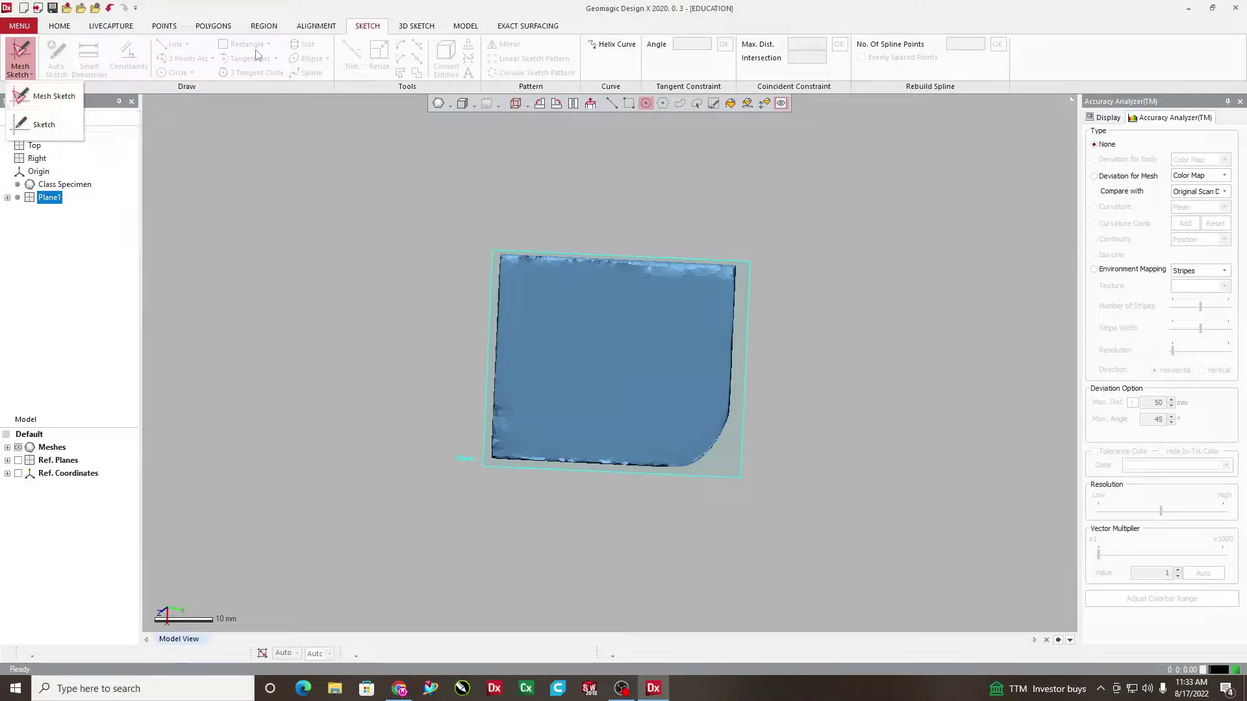
{"action": "left_click", "coordinate": [48, 96]}
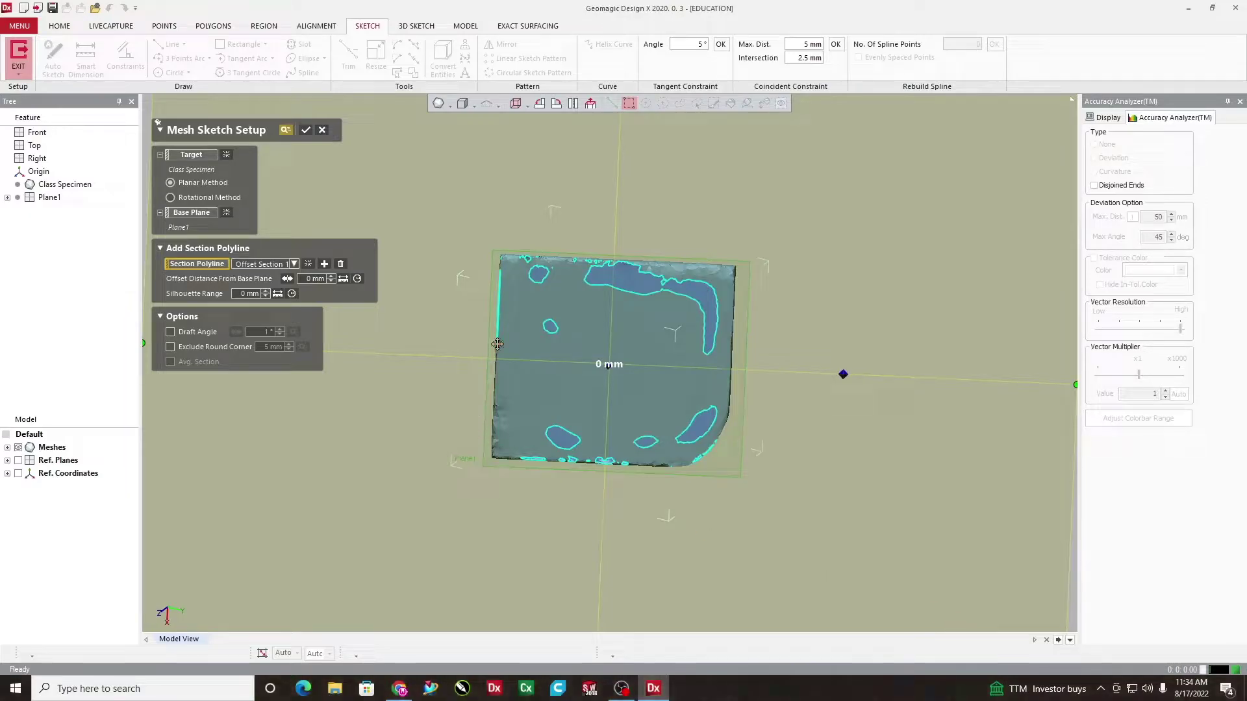
Offset the section polyline 0.8 mm from the base plane into the specimen and accept the mesh sketch setup
{"action": "right_click_drag", "start_coordinate": [701, 529], "coordinate": [700, 336]}
{"action": "right_click_drag", "start_coordinate": [776, 360], "coordinate": [1046, 298]}
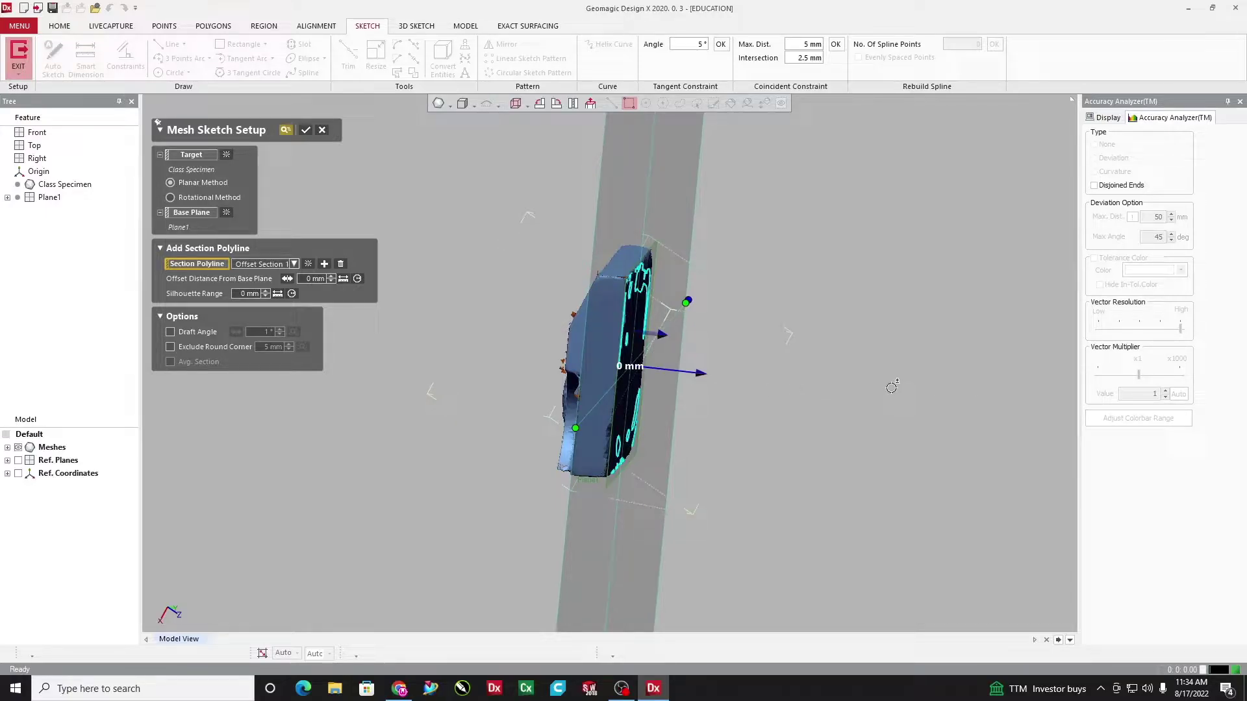
{"action": "right_click_drag", "start_coordinate": [778, 367], "coordinate": [734, 380]}
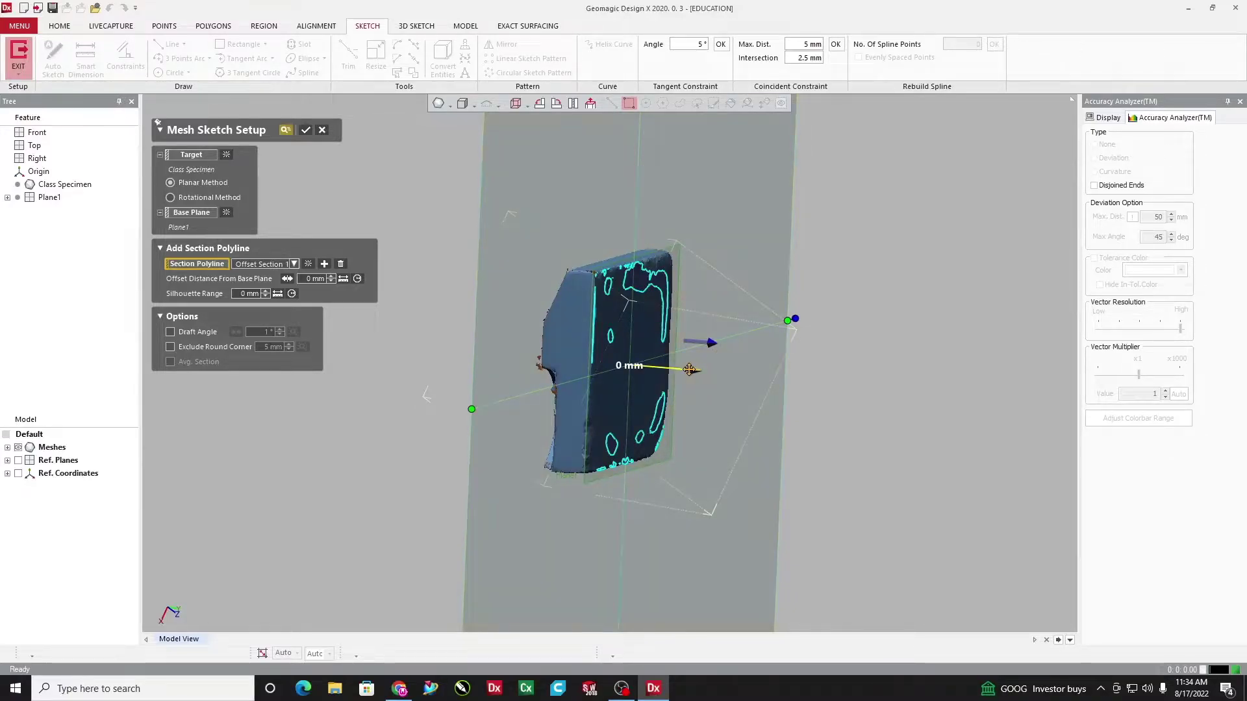
{"action": "right_click_drag", "start_coordinate": [889, 384], "coordinate": [948, 389]}
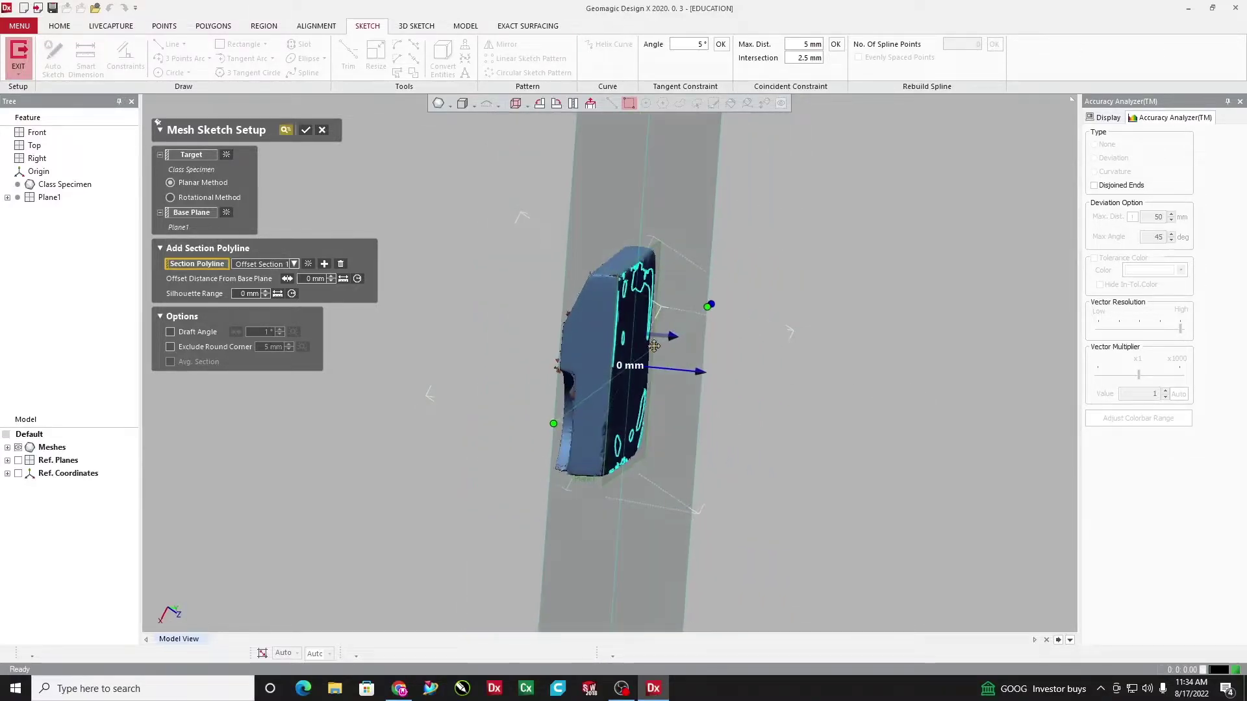
{"action": "left_click_drag", "start_coordinate": [699, 370], "coordinate": [693, 363]}
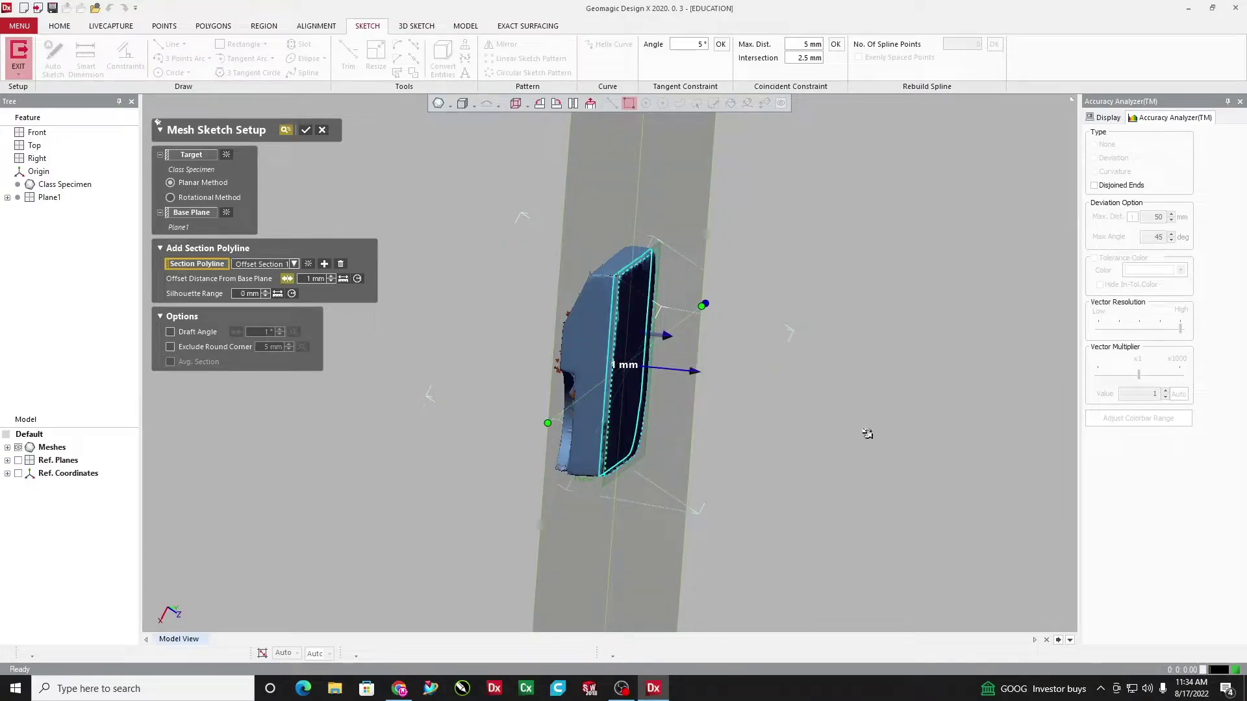
{"action": "left_click", "coordinate": [331, 281]}
{"action": "left_click", "coordinate": [331, 281]}
{"action": "left_click", "coordinate": [332, 282]}
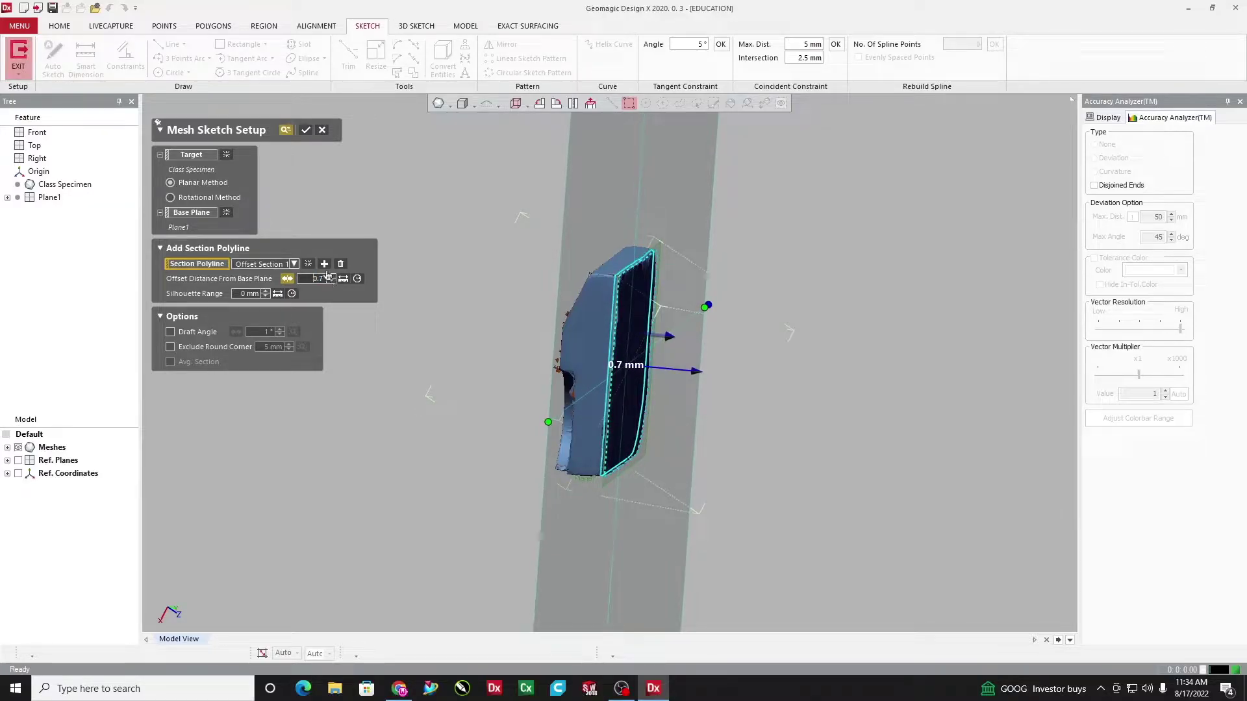
{"action": "left_click", "coordinate": [332, 276]}
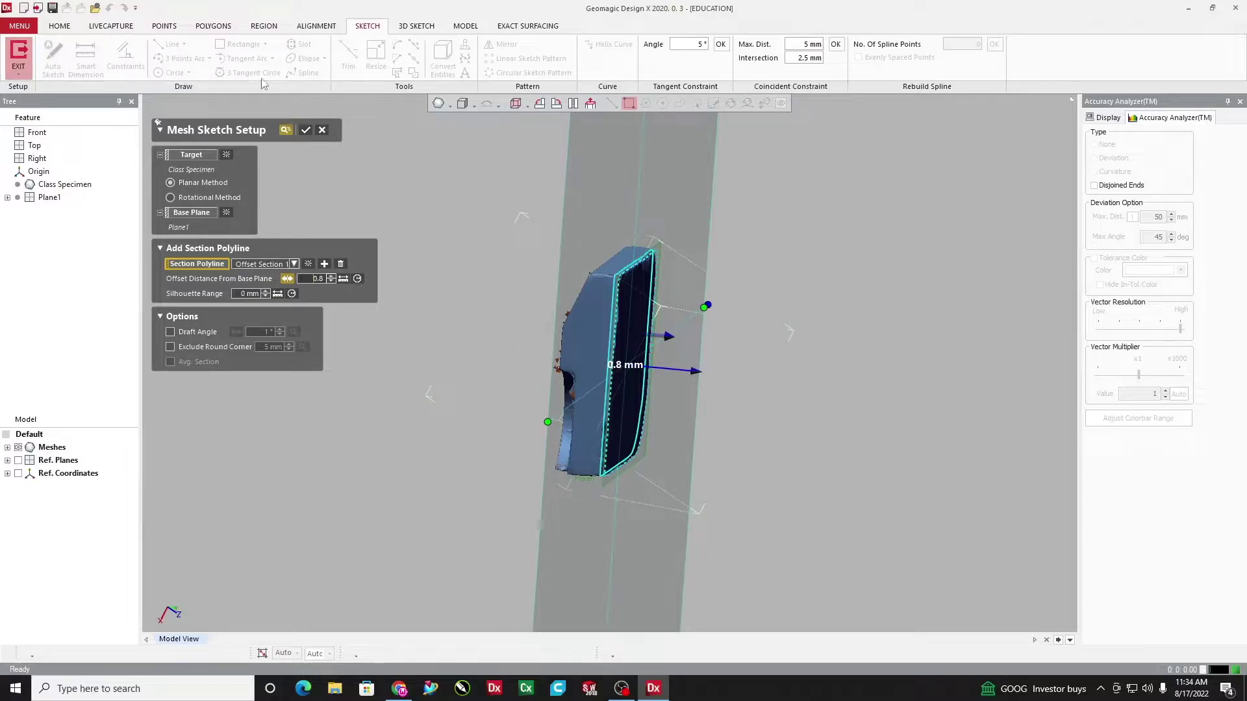
{"action": "left_click", "coordinate": [307, 132]}
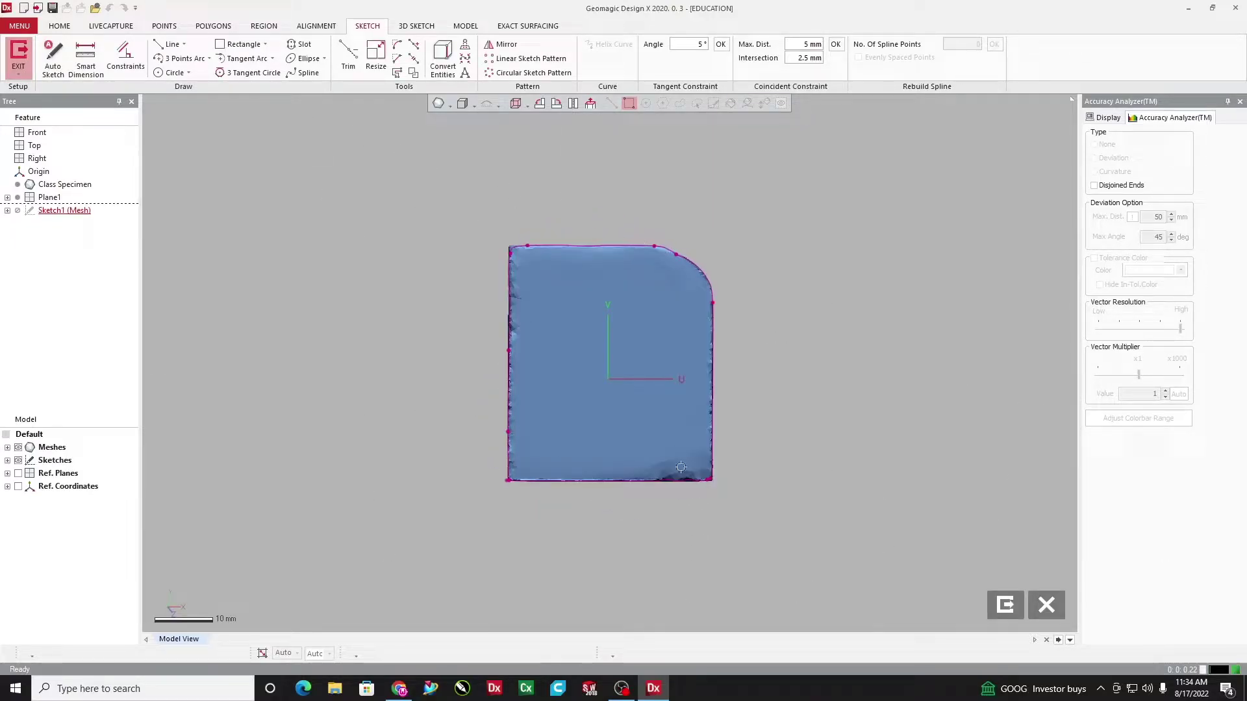
Fit a straight line to the left edge of the mesh section polyline with Auto Sketch, using Make Selected Only
{"action": "left_click", "coordinate": [19, 448]}
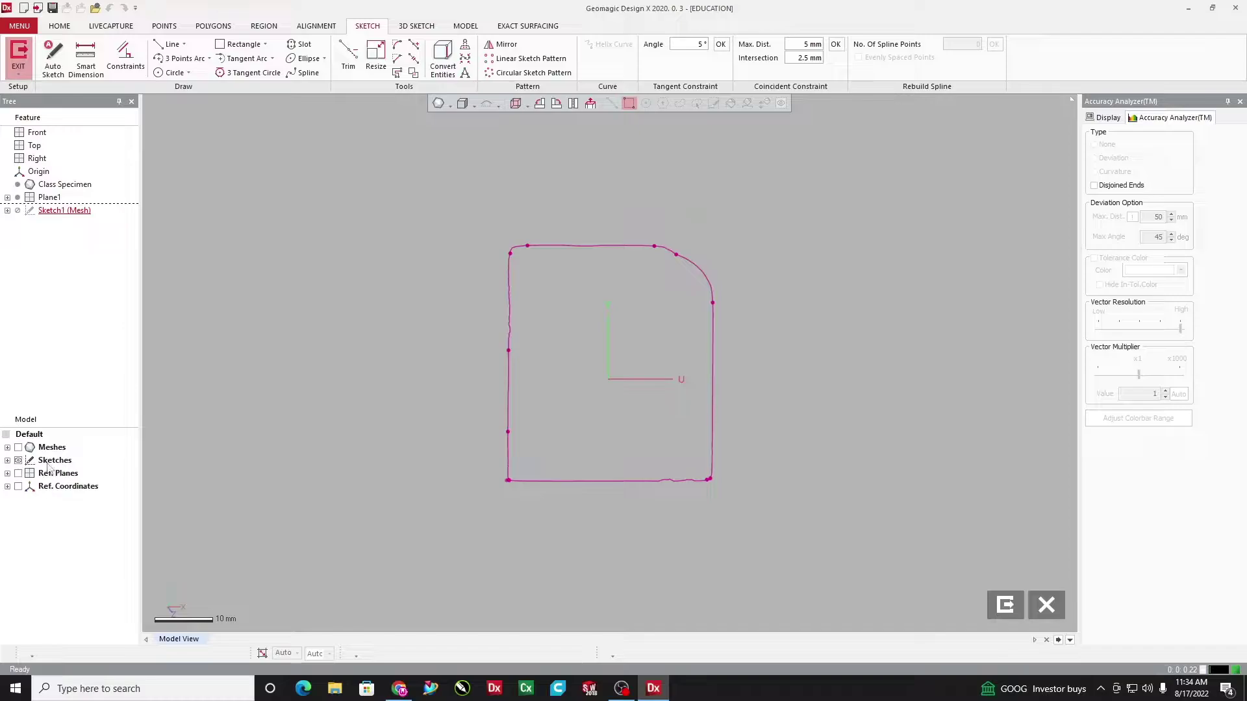
{"action": "left_click", "coordinate": [18, 447]}
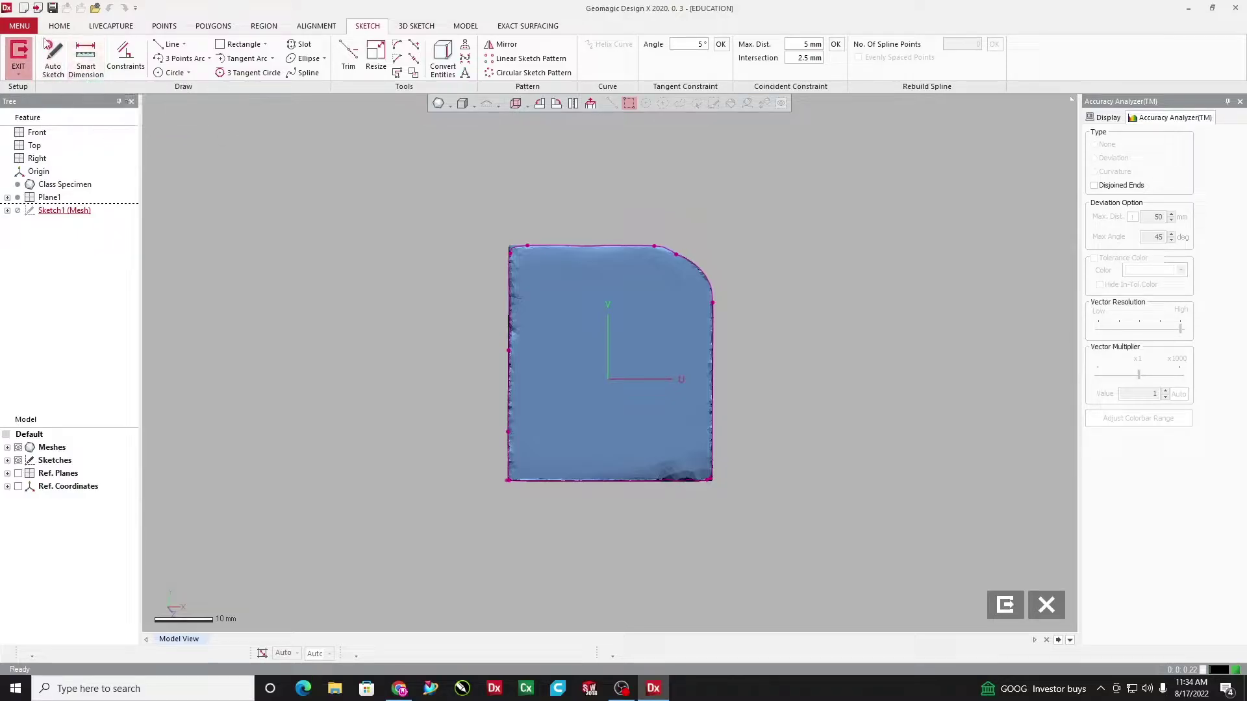
{"action": "left_click", "coordinate": [54, 57]}
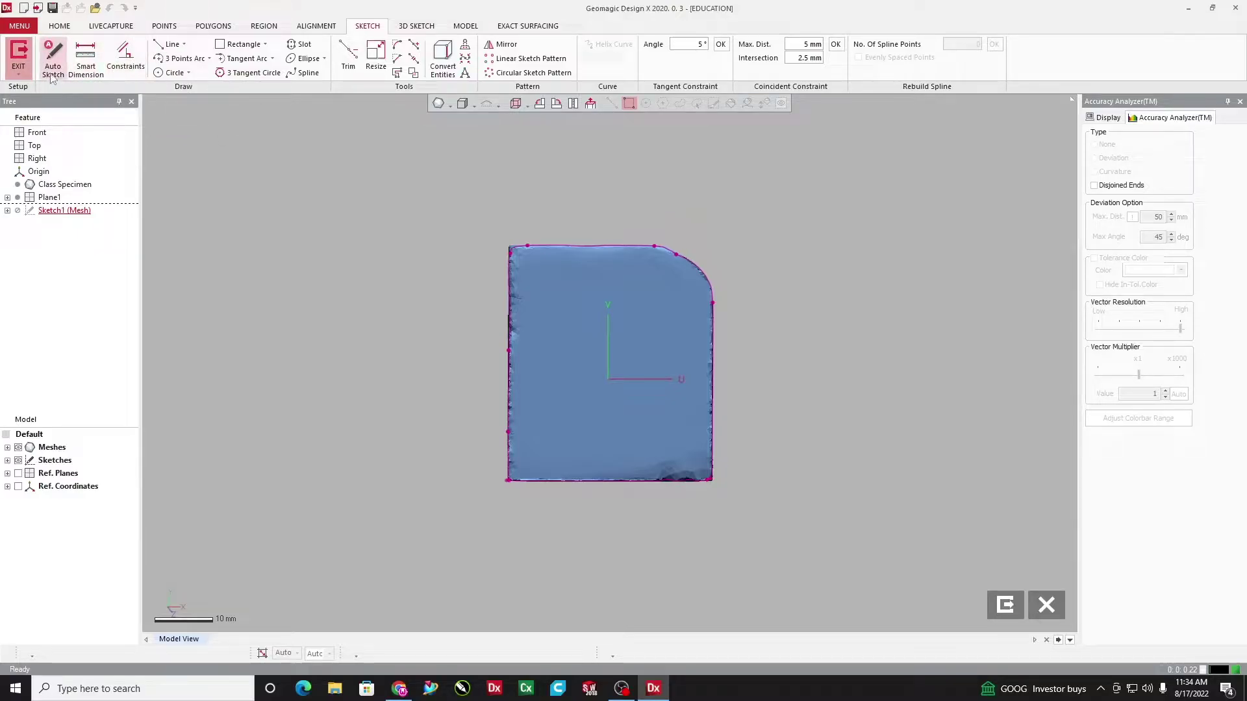
{"action": "left_click", "coordinate": [512, 345]}
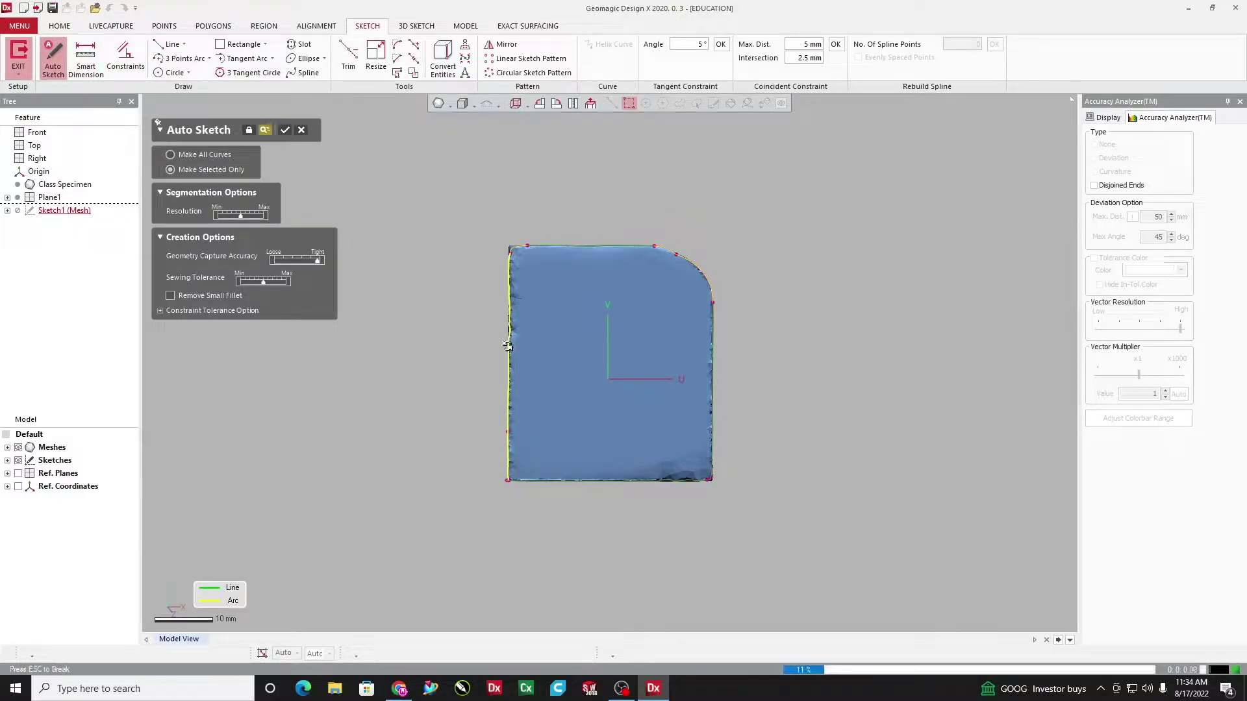
{"action": "left_click", "coordinate": [302, 131]}
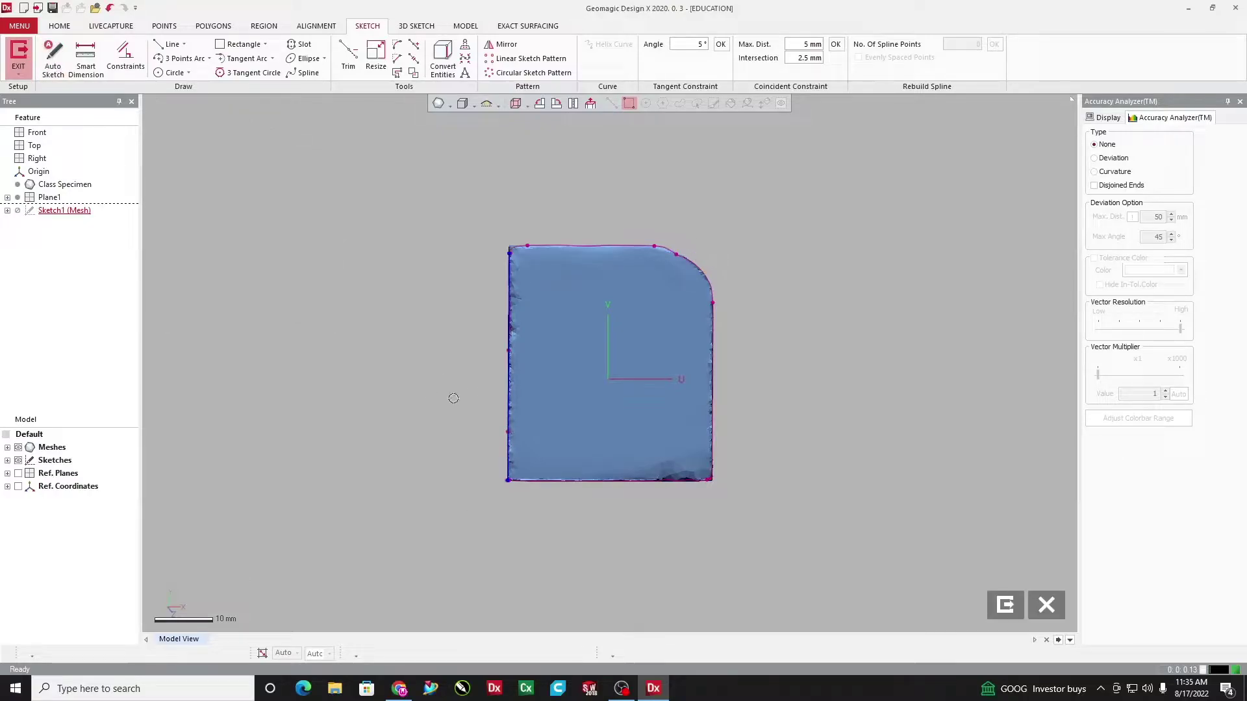
Apply a Fix constraint to the left edge line and extend it beyond both ends of the specimen edge
{"action": "double_click", "coordinate": [509, 358]}
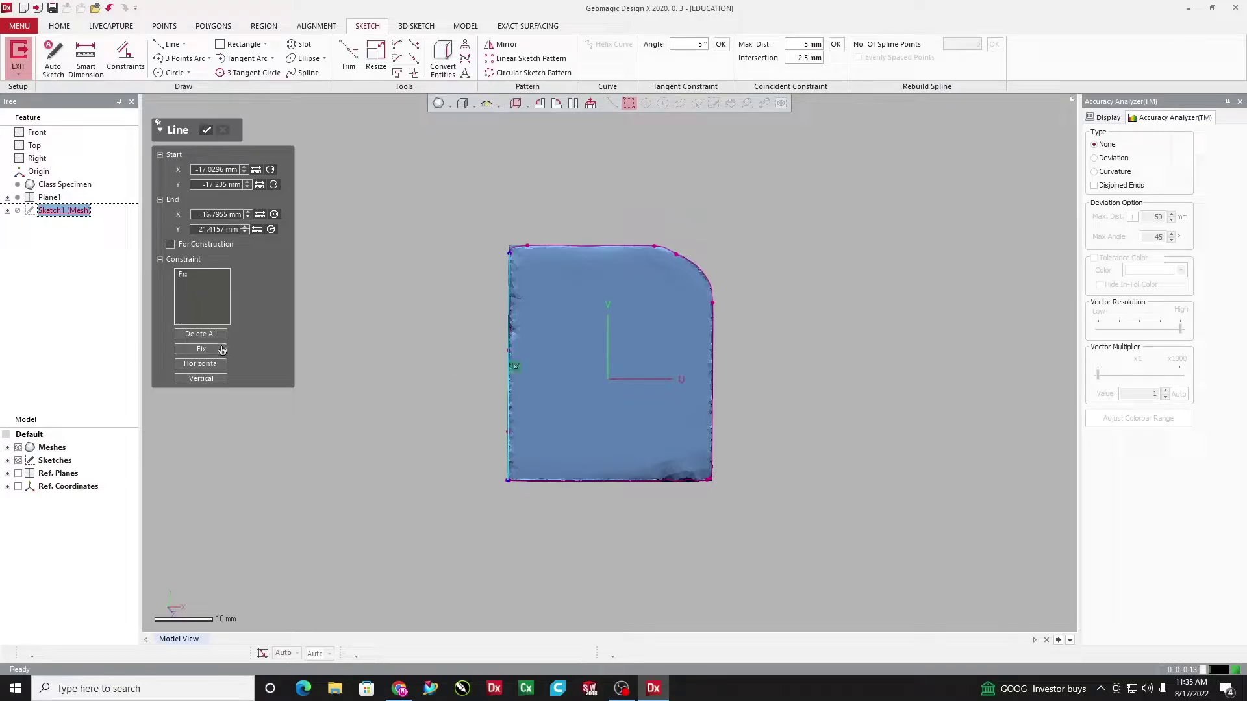
{"action": "left_click", "coordinate": [206, 132]}
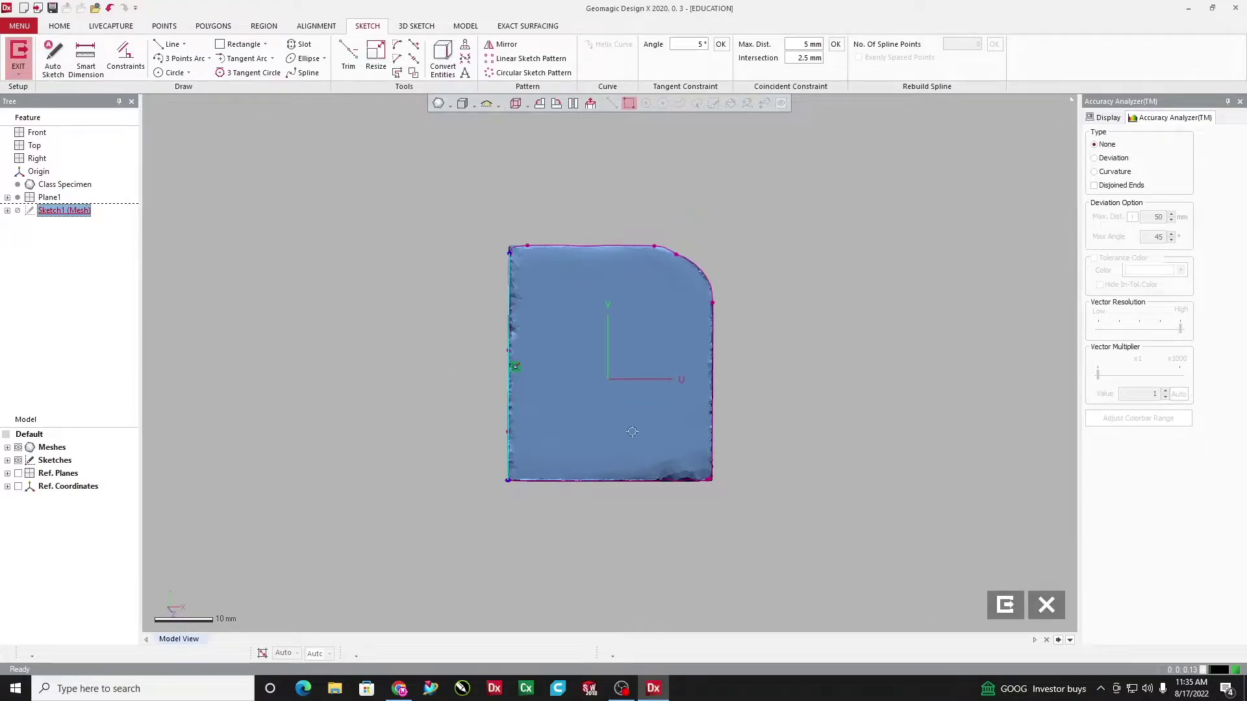
{"action": "left_click_drag", "start_coordinate": [510, 255], "coordinate": [509, 196]}
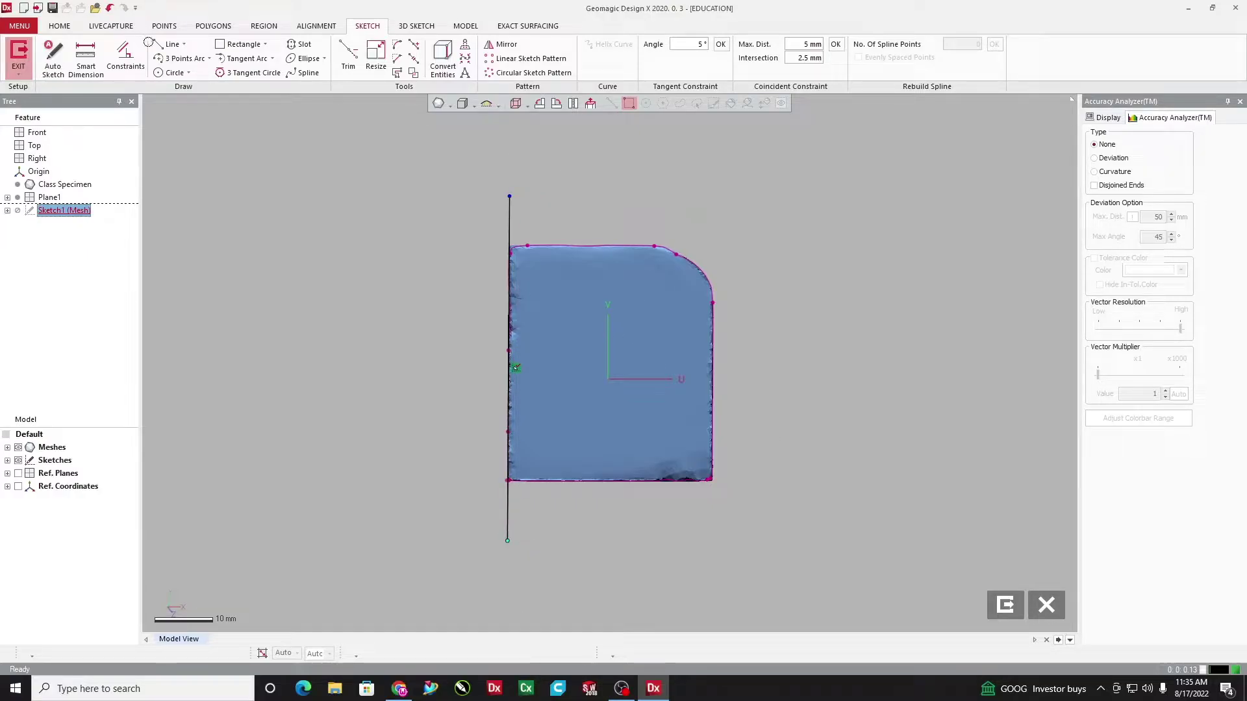
Create a line along the specimen's upper edge with the Line tool, fitted to the section polyline
{"action": "left_click", "coordinate": [168, 43]}
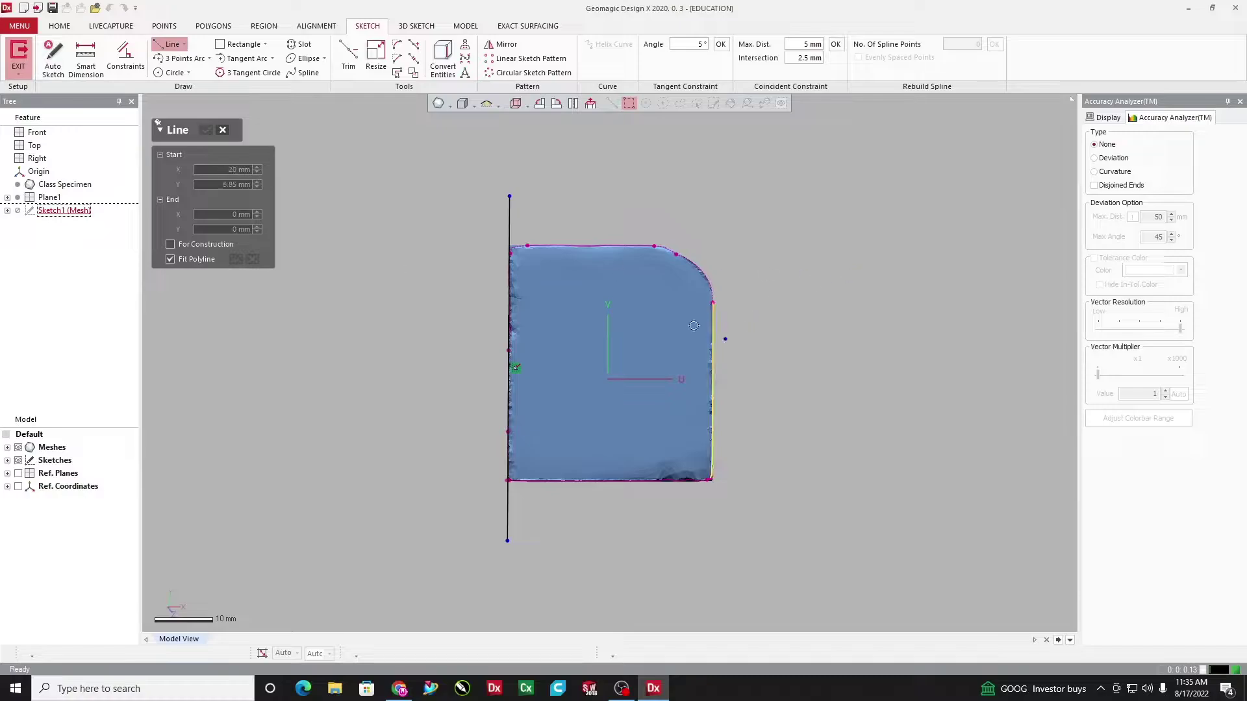
{"action": "left_click", "coordinate": [600, 251]}
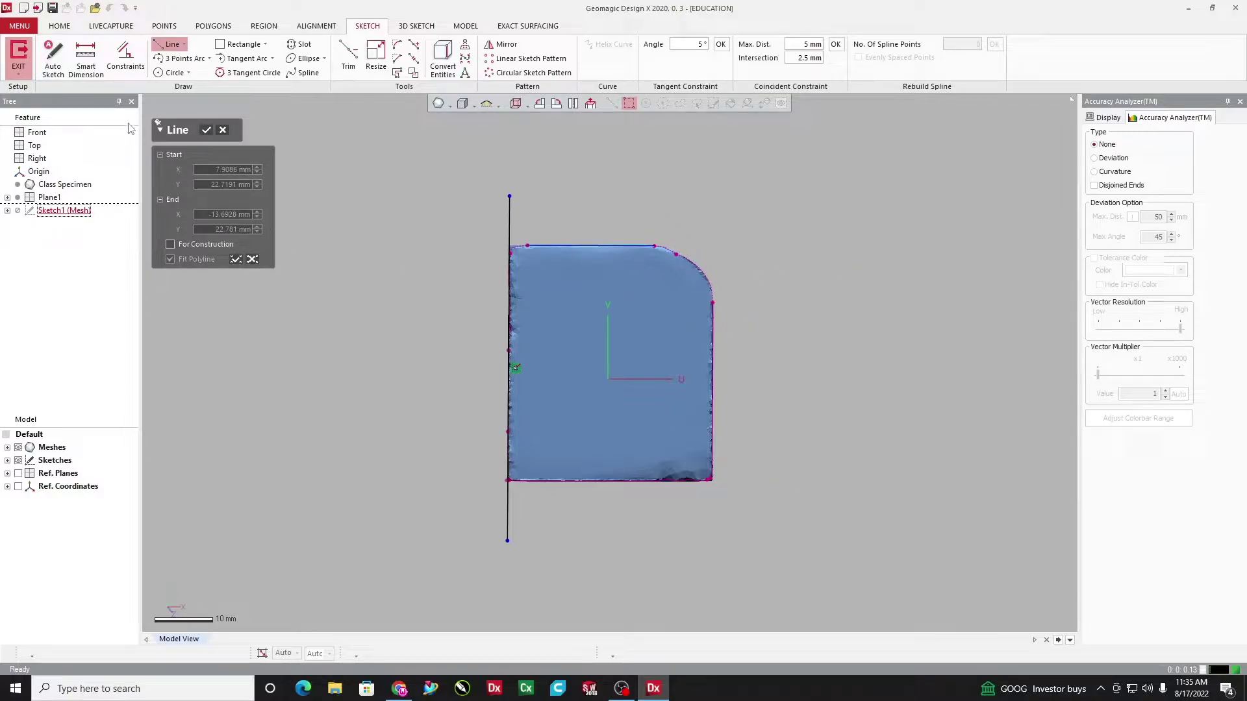
{"action": "left_click", "coordinate": [206, 131]}
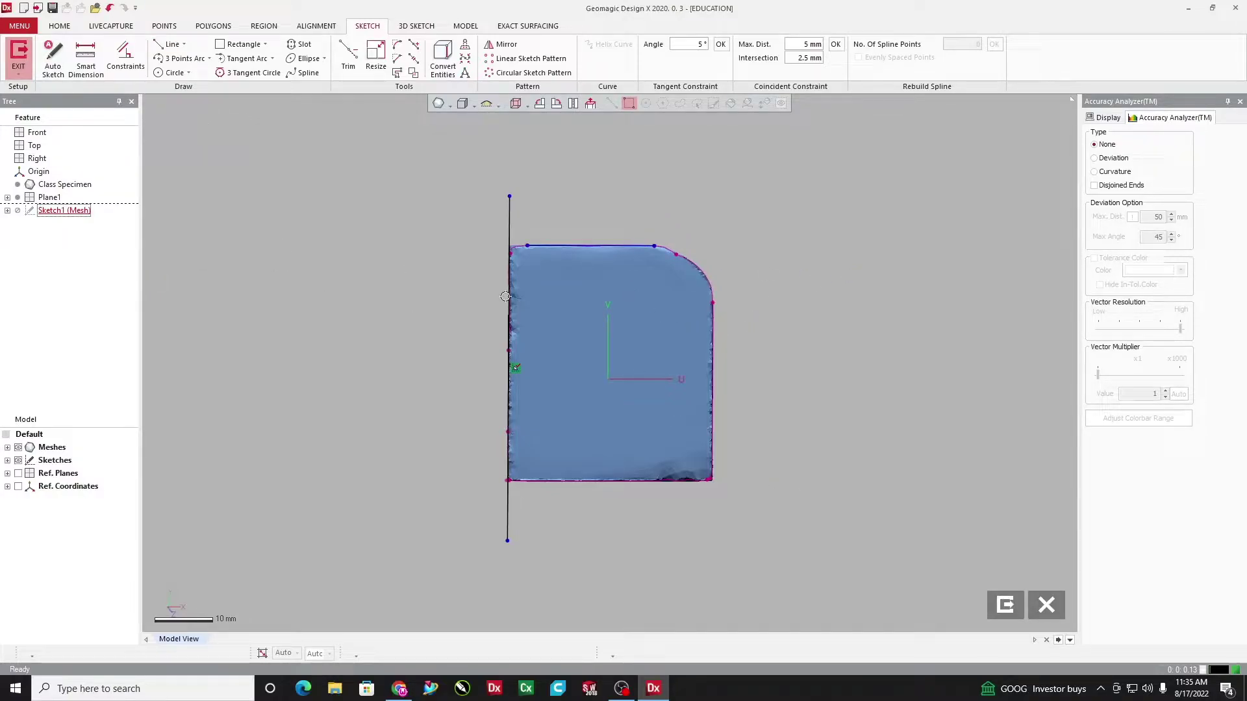
Constrain the upper edge line perpendicular to the fixed left edge line
{"action": "left_click", "coordinate": [509, 234]}
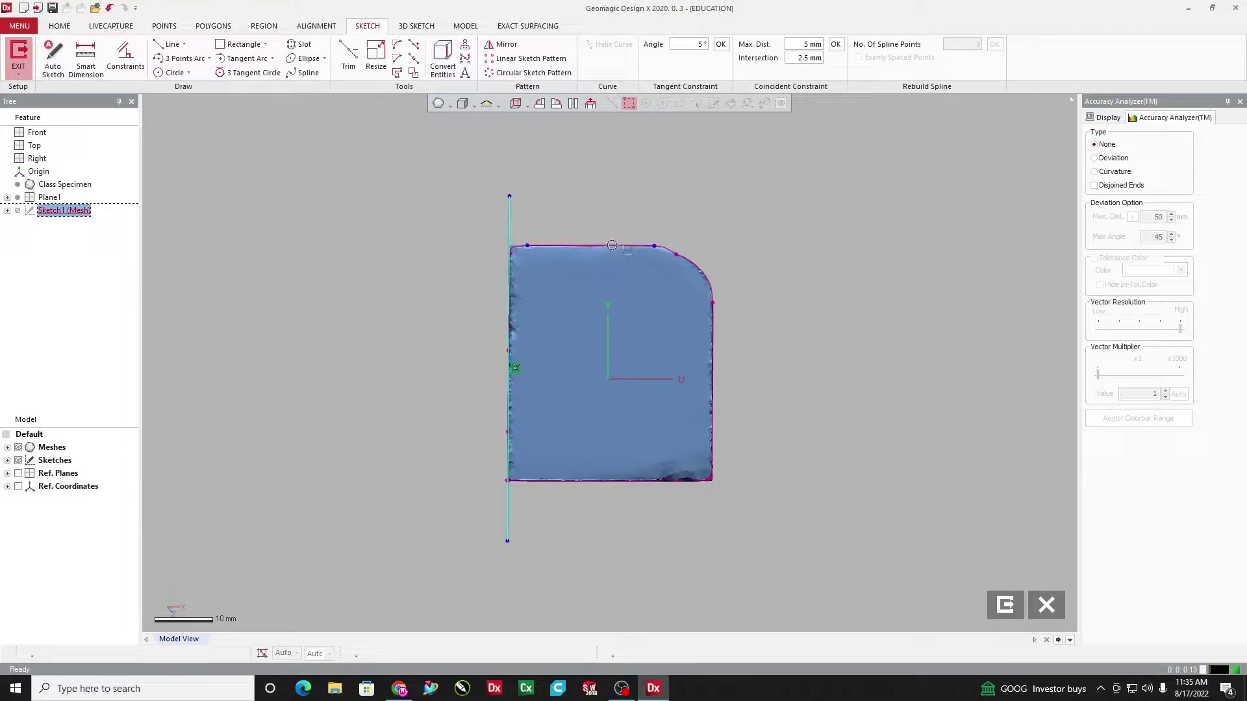
{"action": "left_click", "coordinate": [607, 250], "text": "ctrl"}
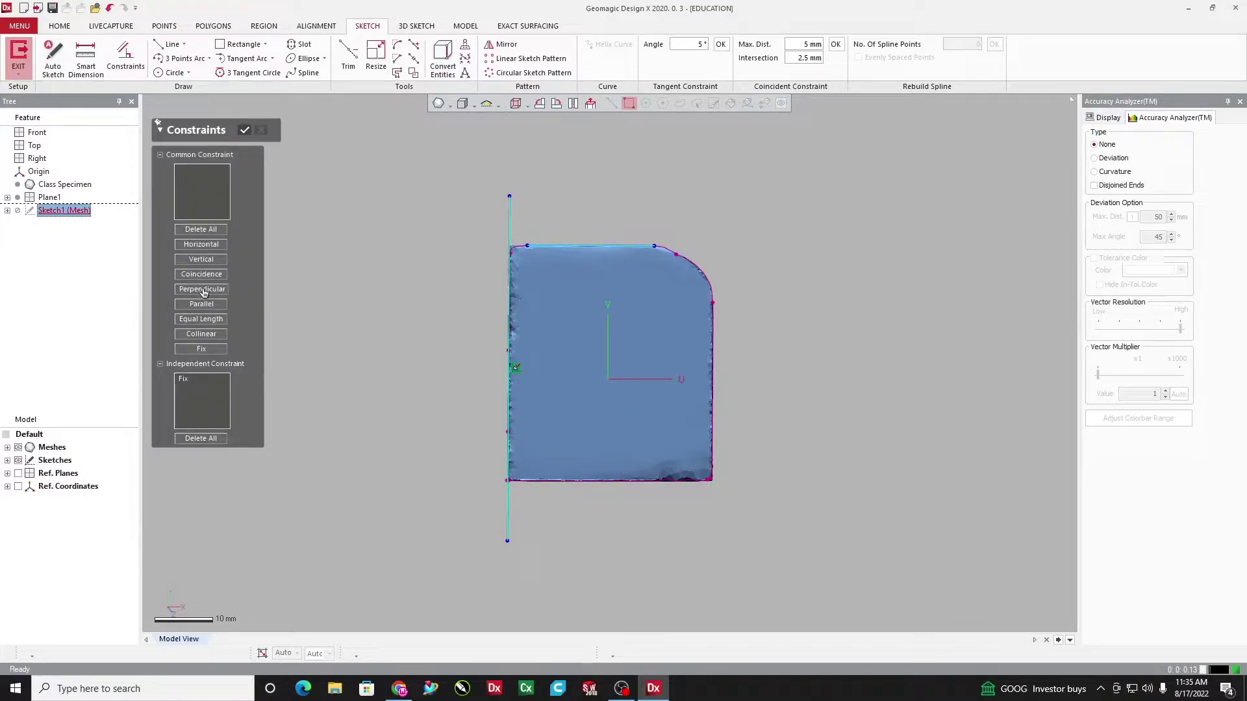
{"action": "left_click", "coordinate": [203, 290]}
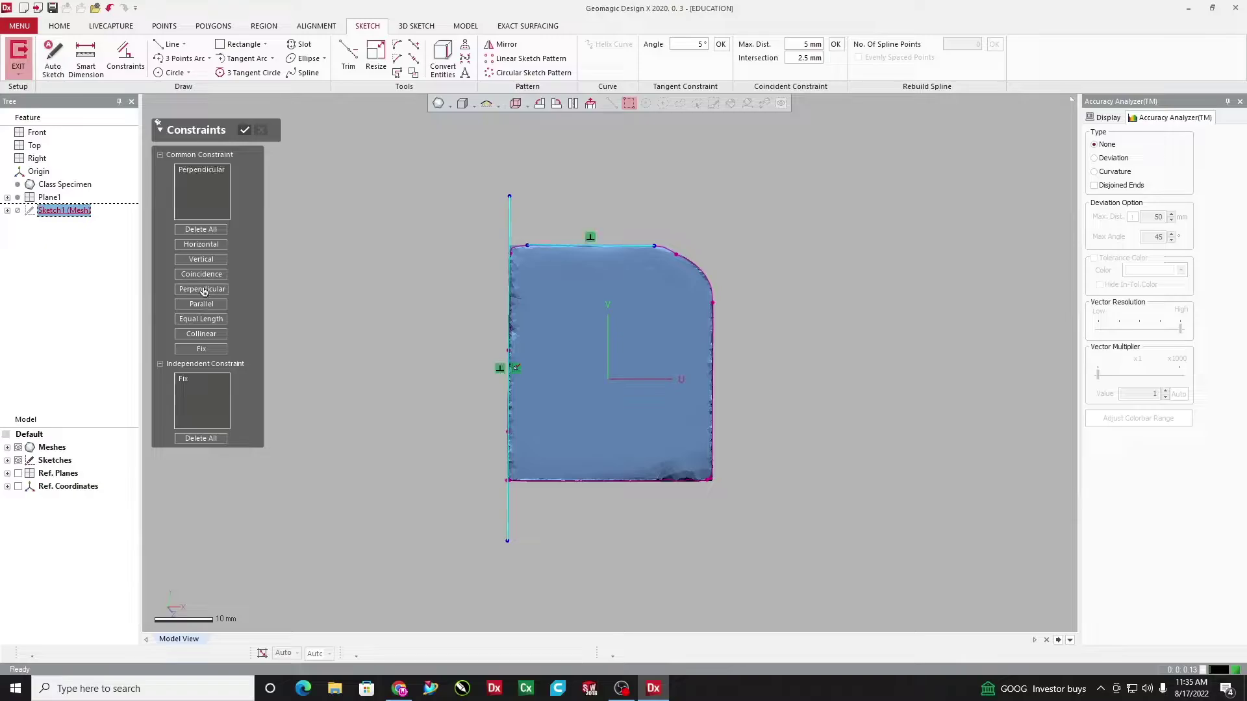
{"action": "left_click", "coordinate": [245, 132]}
Apply a Fix constraint to the upper edge line and extend its left end past the vertical line
{"action": "left_click", "coordinate": [616, 242]}
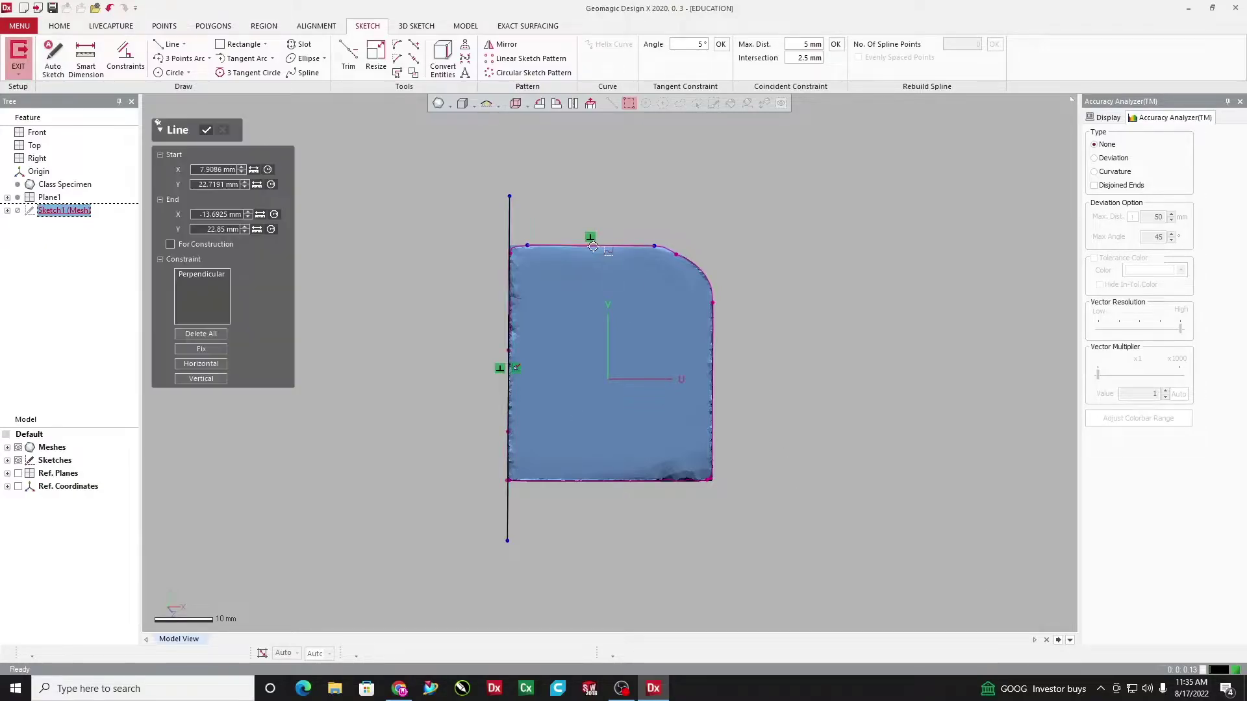
{"action": "left_click", "coordinate": [201, 348]}
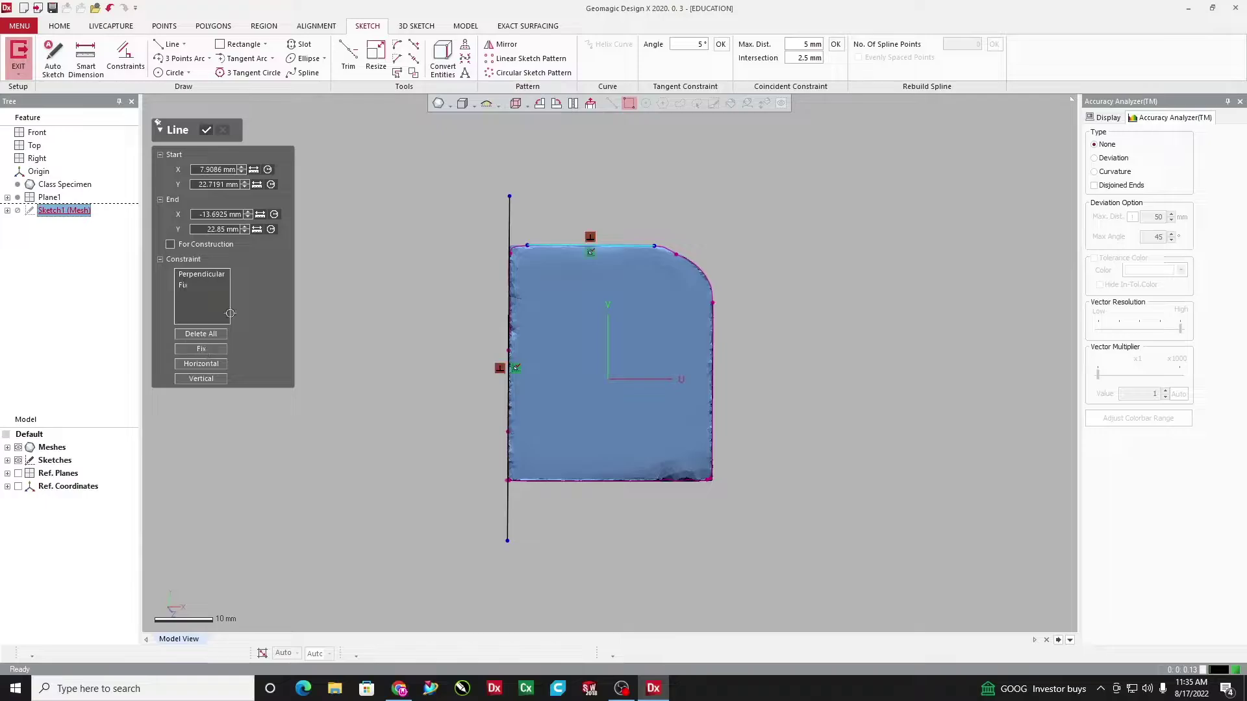
{"action": "left_click", "coordinate": [205, 130]}
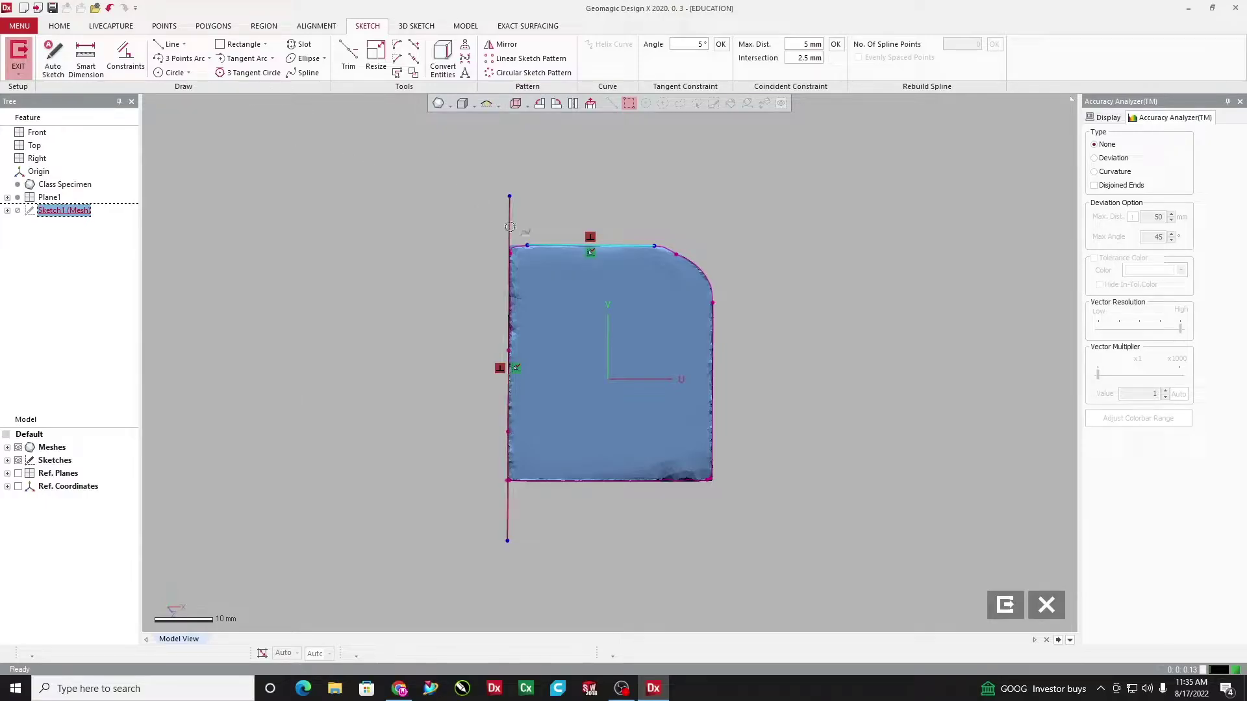
{"action": "left_click_drag", "start_coordinate": [528, 243], "coordinate": [481, 245]}
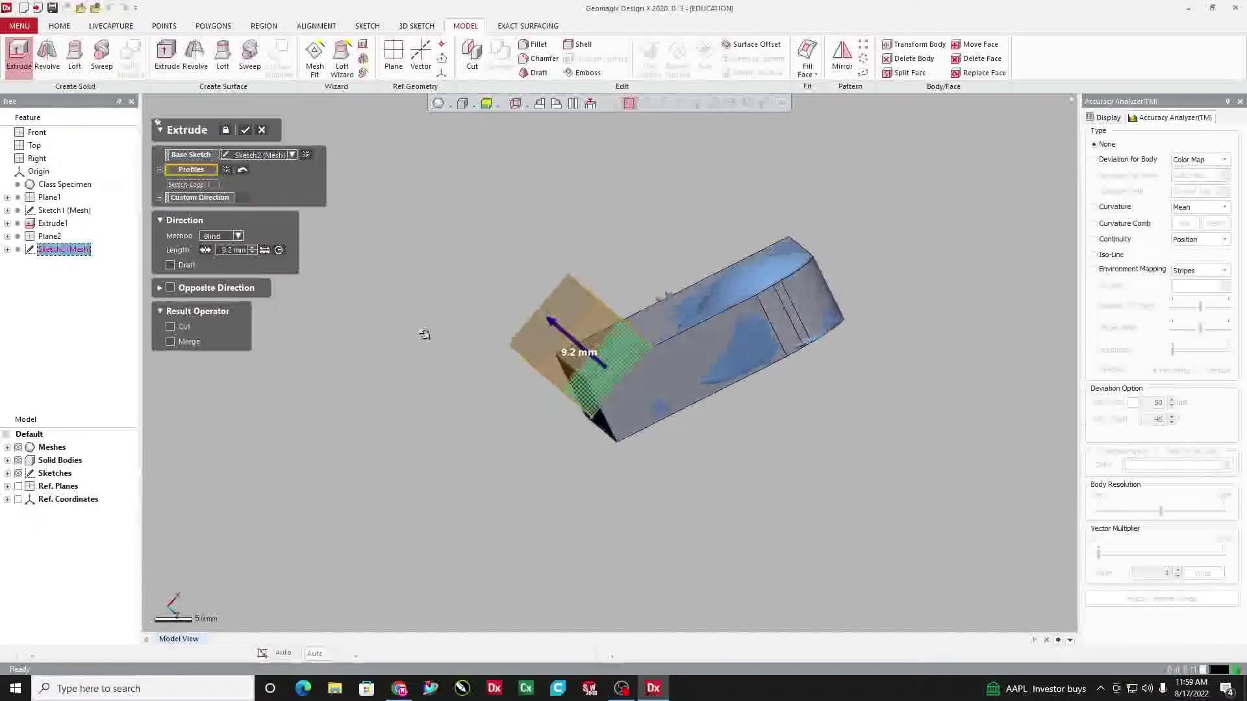
Compare the second sketch's extrusion preview with the scan, showing the solid body on and off, and hide the mesh
{"action": "mouse_move", "coordinate": [423, 337]}
{"action": "right_mouse_down"}
{"action": "mouse_move", "coordinate": [768, 364]}
{"action": "mouse_move", "coordinate": [662, 380]}
{"action": "mouse_move", "coordinate": [462, 306]}
{"action": "mouse_move", "coordinate": [619, 381]}
{"action": "mouse_move", "coordinate": [685, 383]}
{"action": "right_mouse_up"}
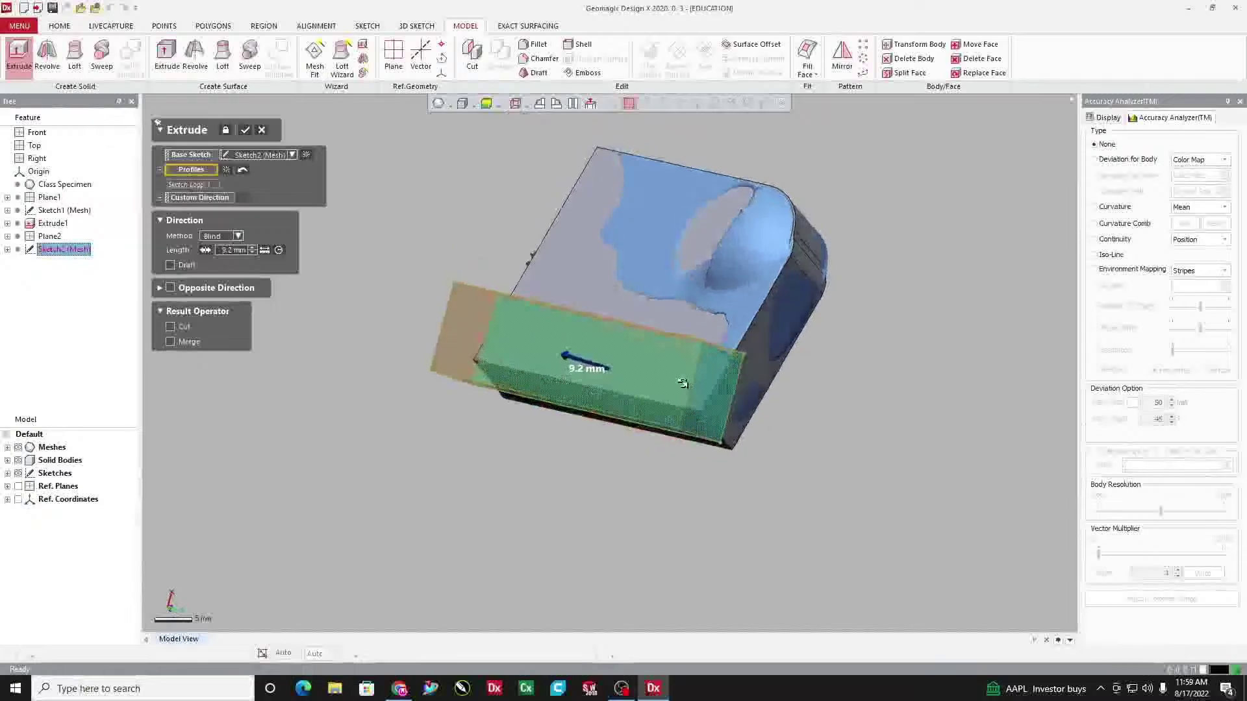
{"action": "left_click", "coordinate": [18, 460]}
{"action": "right_click_drag", "start_coordinate": [642, 517], "coordinate": [604, 504]}
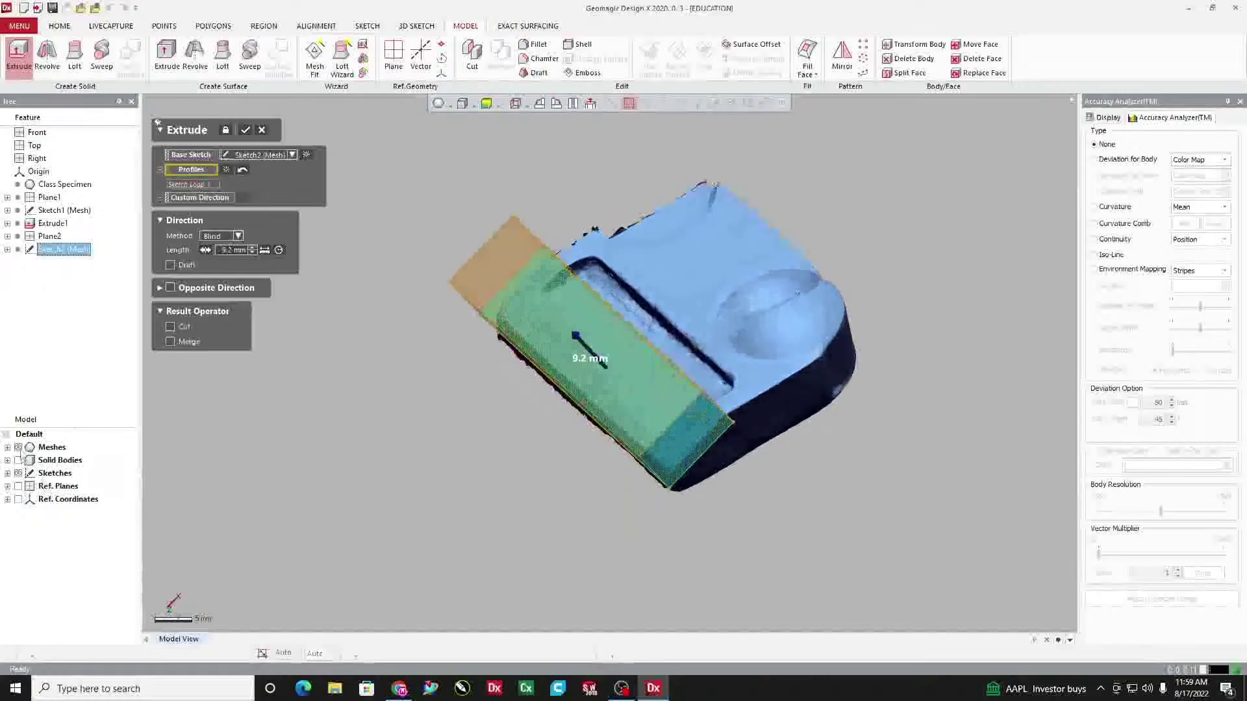
{"action": "left_click", "coordinate": [19, 460]}
{"action": "right_click_drag", "start_coordinate": [924, 476], "coordinate": [900, 368]}
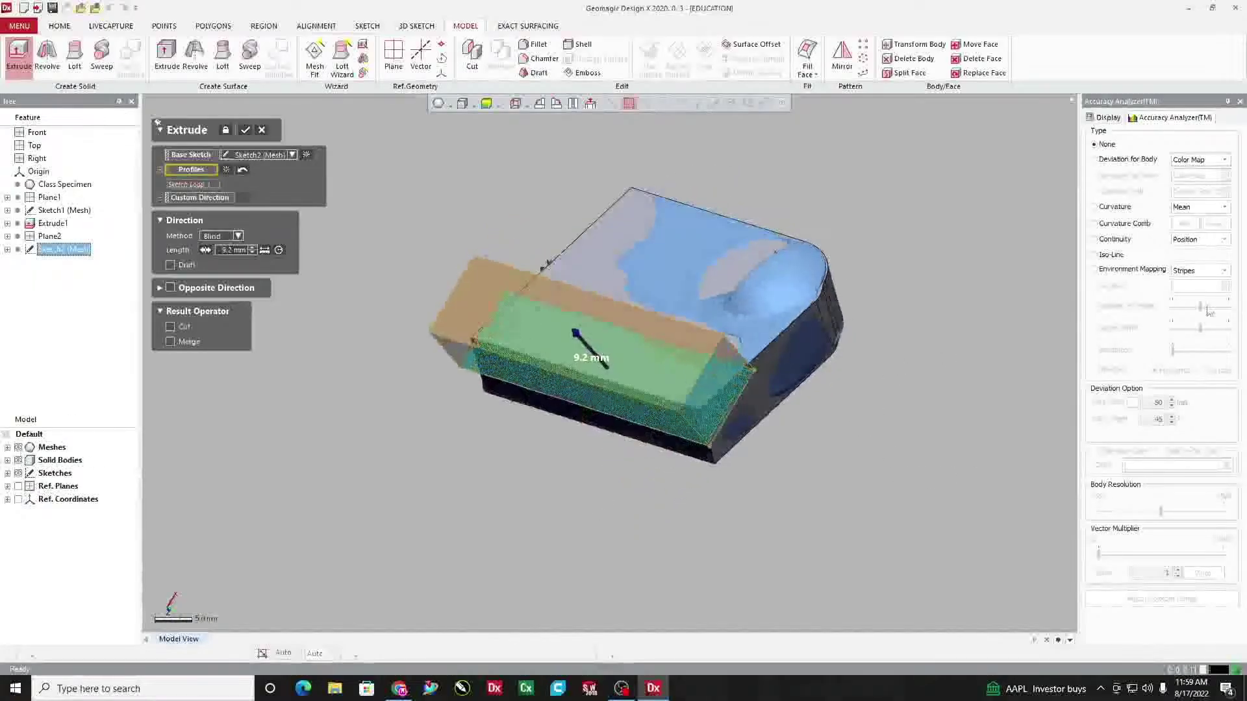
{"action": "mouse_move", "coordinate": [1028, 361]}
{"action": "right_mouse_down"}
{"action": "mouse_move", "coordinate": [1055, 372]}
{"action": "mouse_move", "coordinate": [1033, 365]}
{"action": "right_mouse_up"}
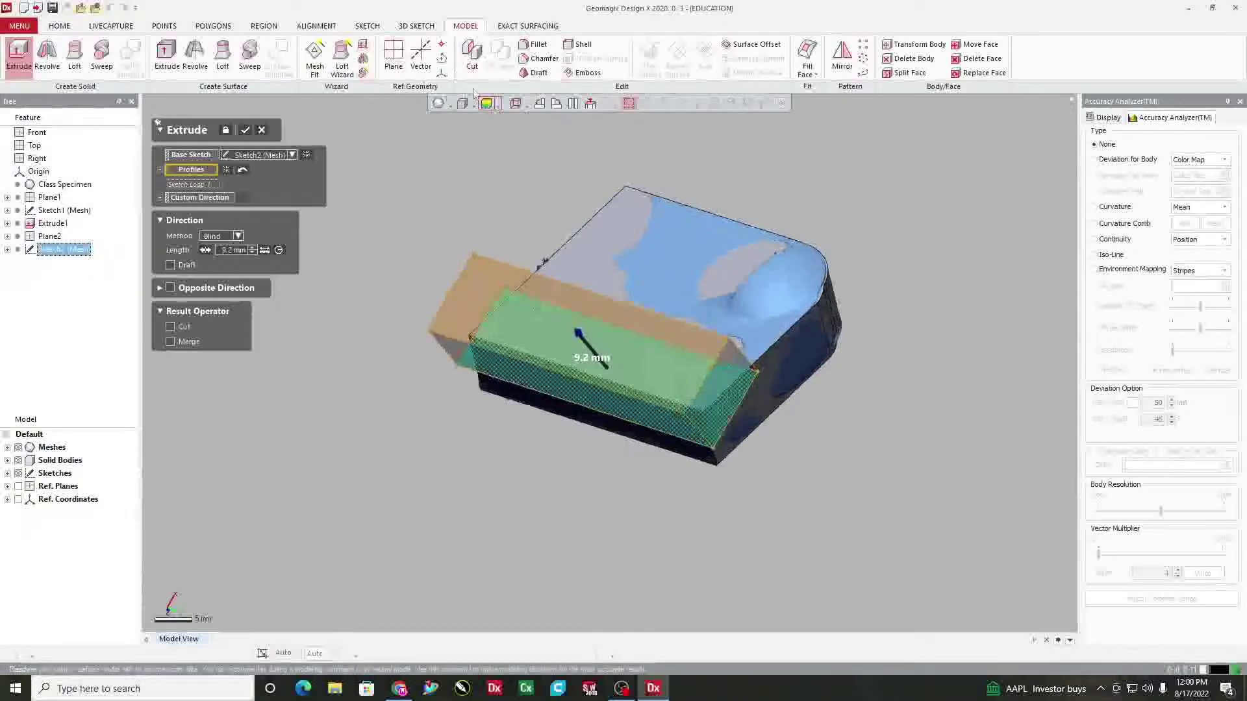
{"action": "right_click_drag", "start_coordinate": [448, 139], "coordinate": [427, 159]}
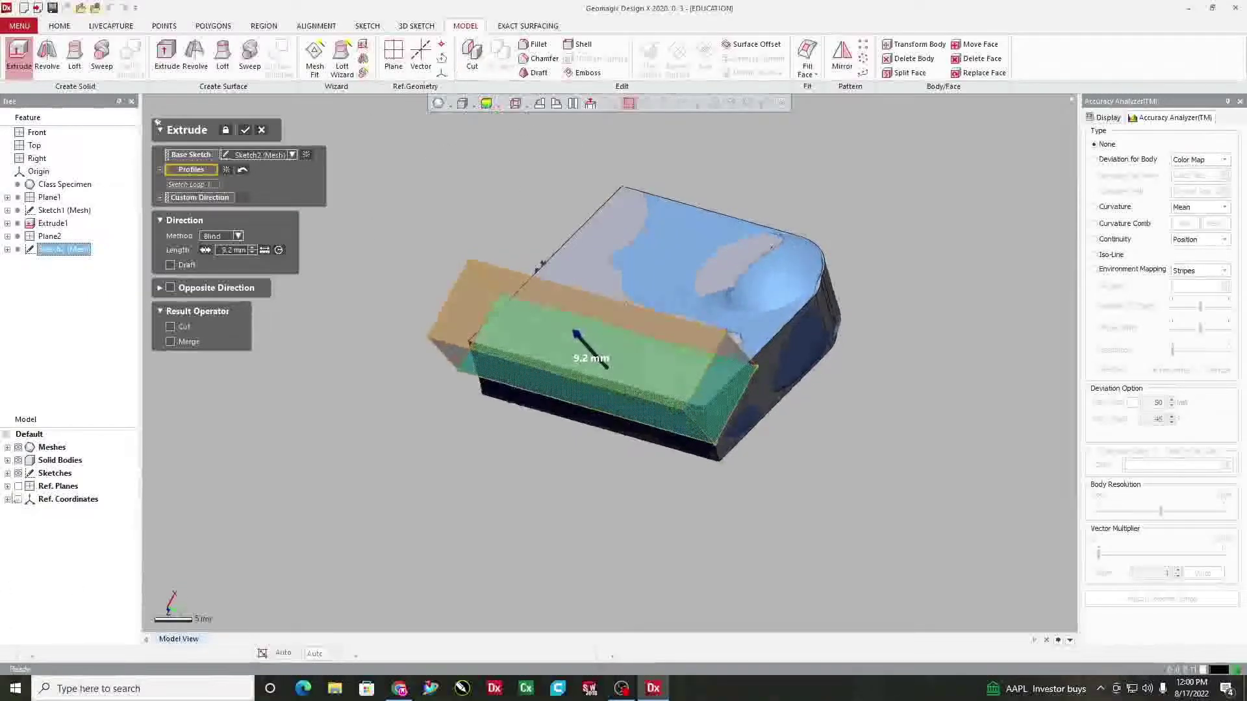
{"action": "left_click", "coordinate": [18, 447]}
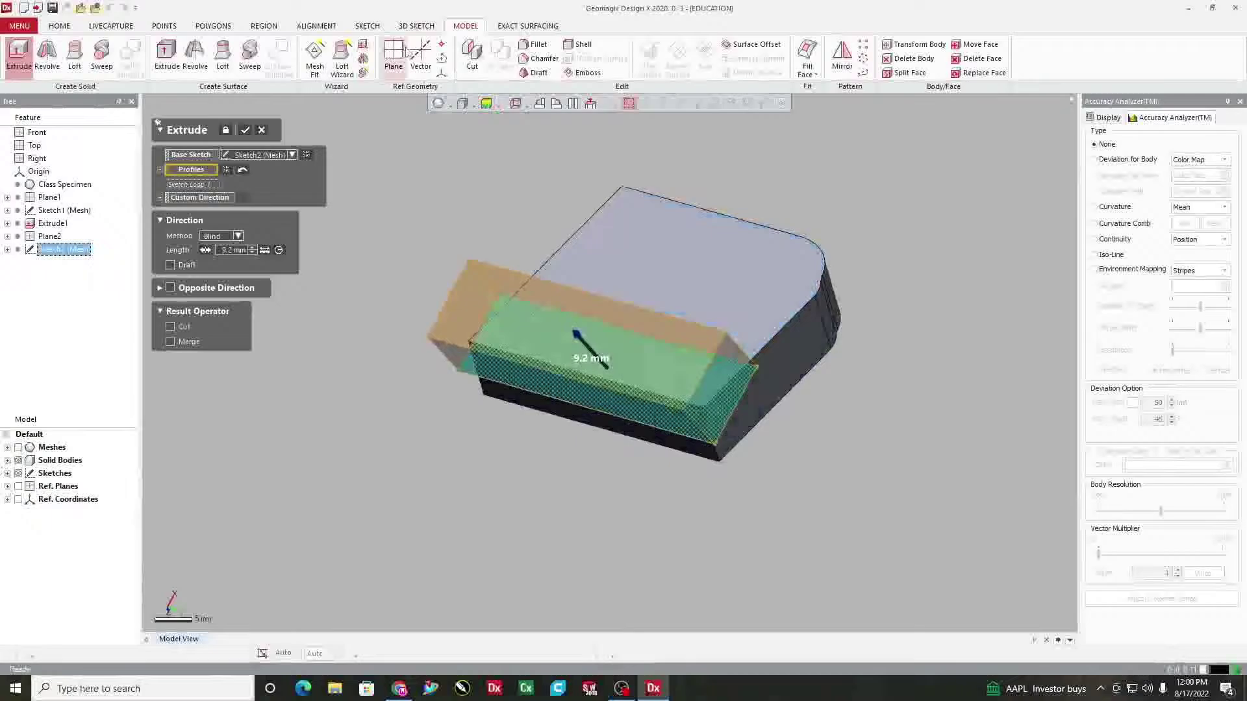
{"action": "left_click", "coordinate": [476, 52]}
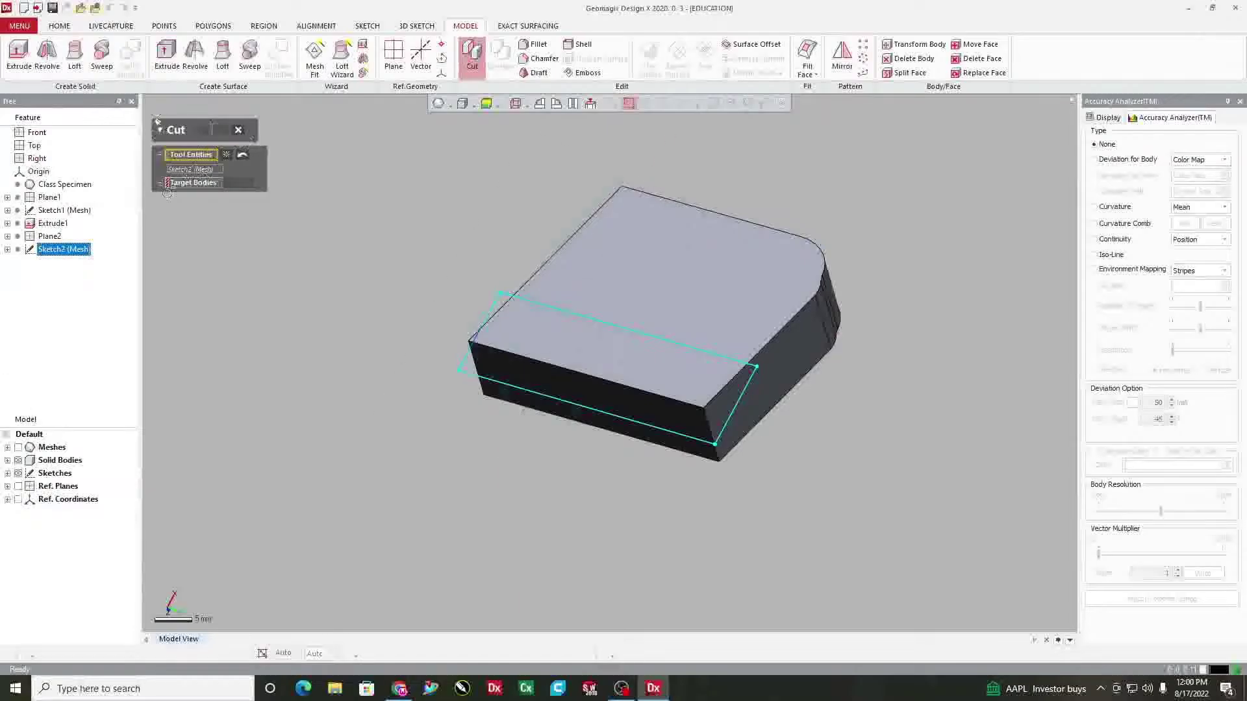
{"action": "left_click", "coordinate": [237, 130]}
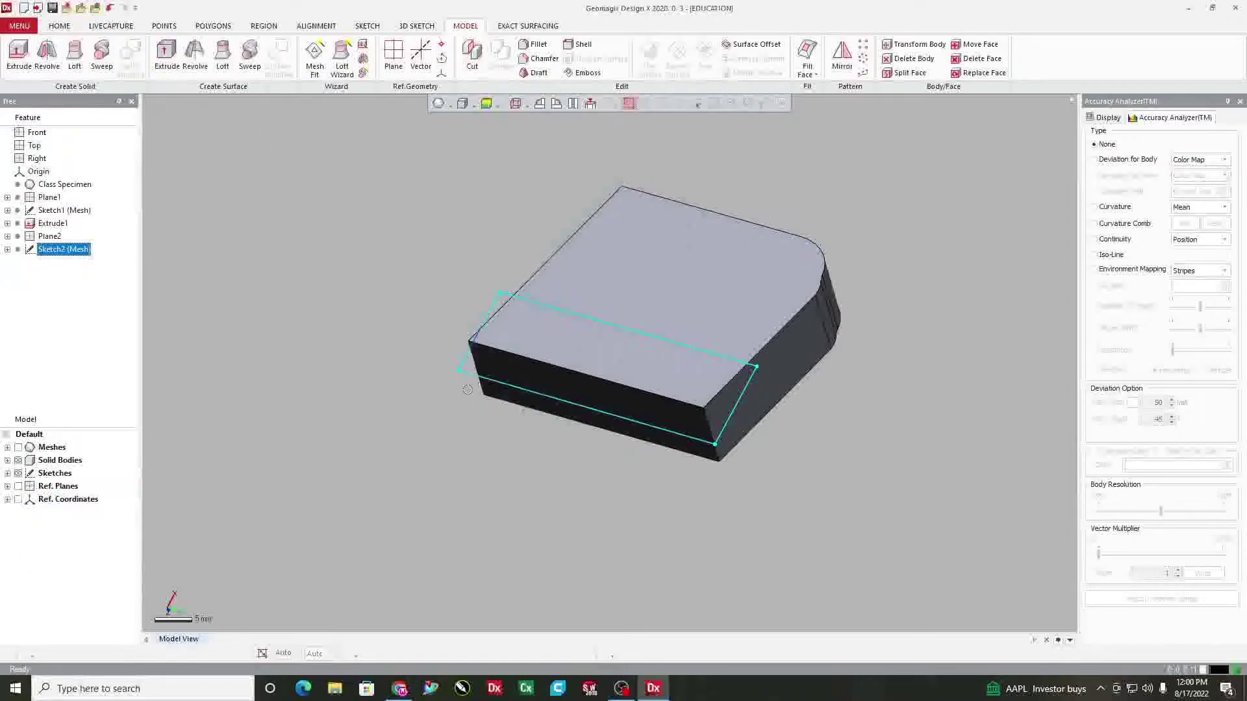
{"action": "right_click_drag", "start_coordinate": [375, 424], "coordinate": [341, 423]}
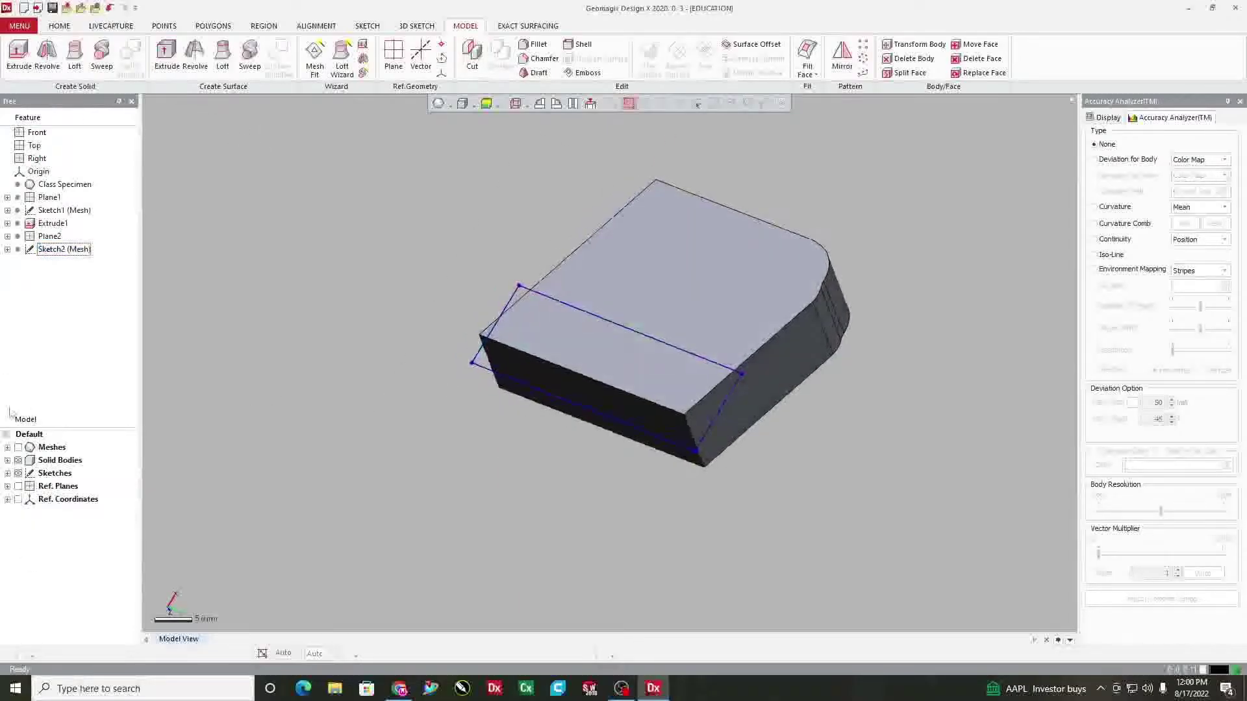
Extrude the second mesh sketch as a separate solid body, using the Blind method with a length of 9.2 mm
{"action": "left_click", "coordinate": [7, 461]}
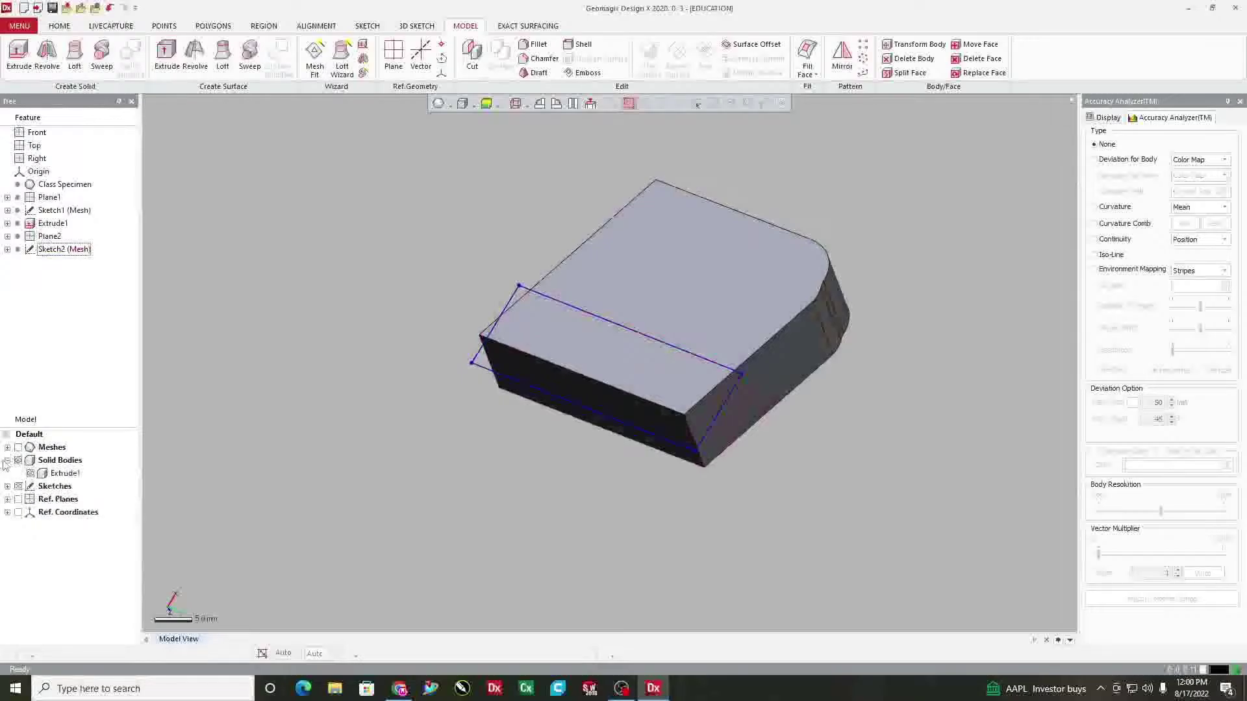
{"action": "double_click", "coordinate": [553, 301]}
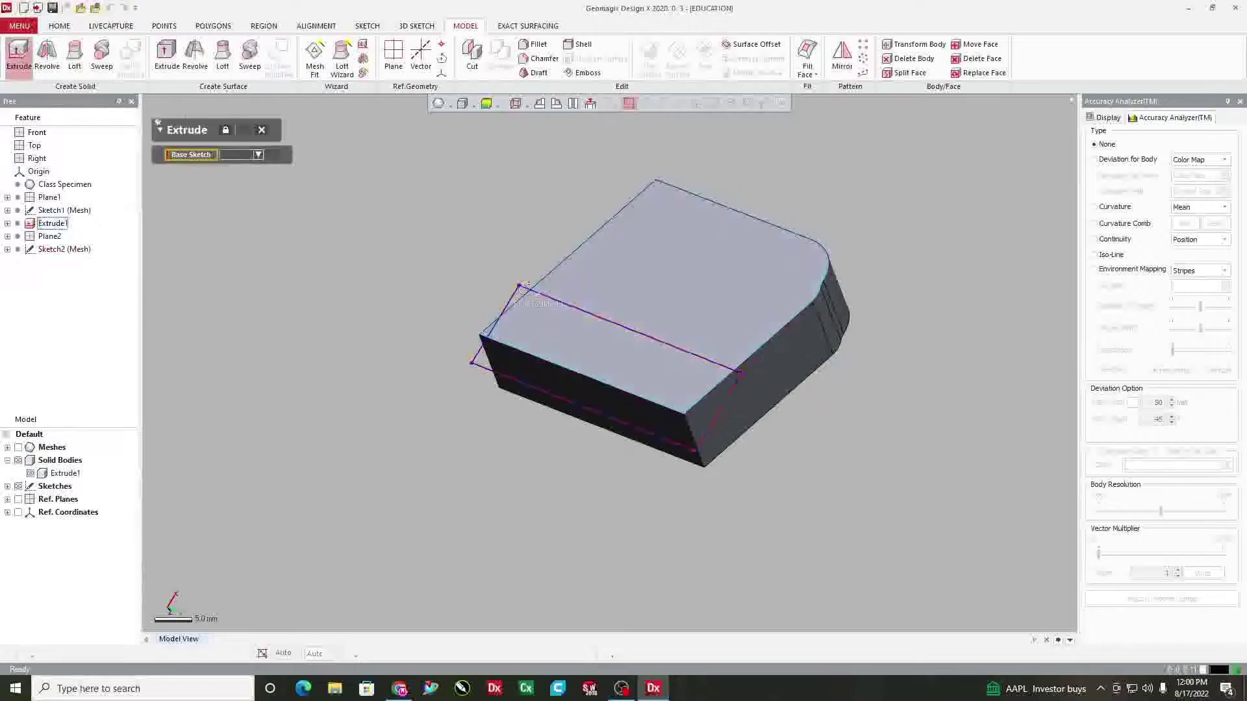
{"action": "left_click", "coordinate": [525, 286]}
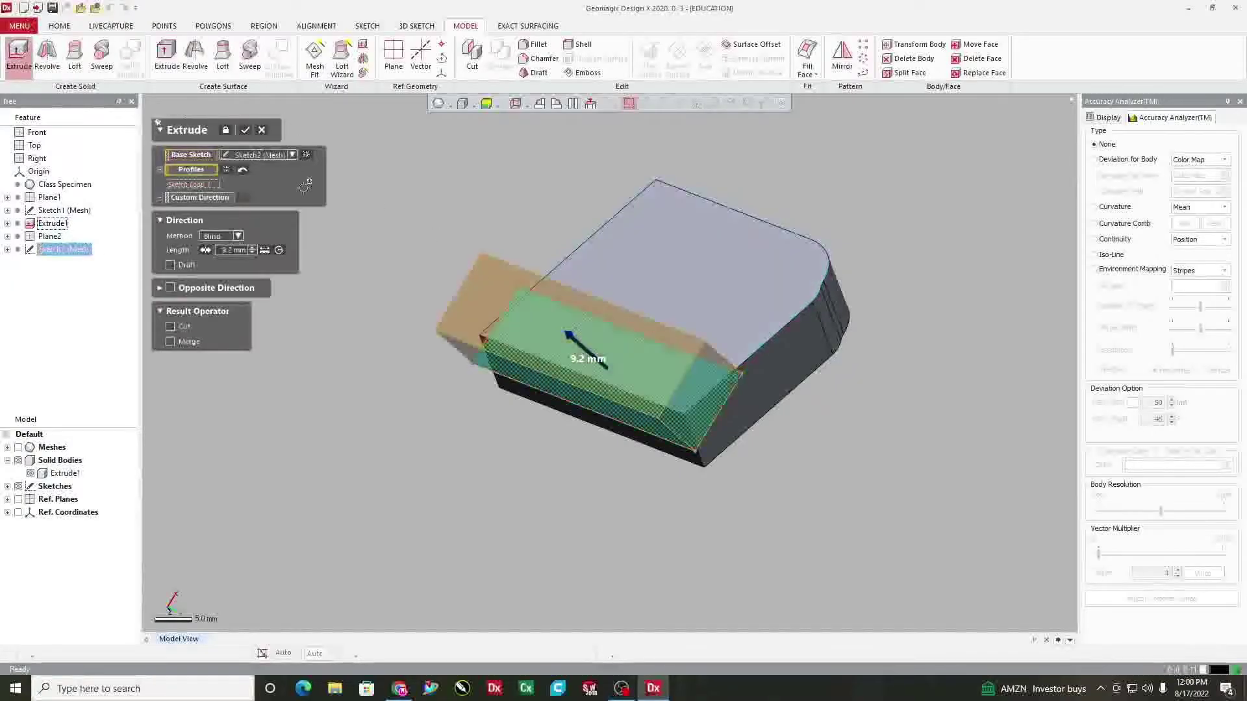
{"action": "left_click", "coordinate": [247, 131]}
{"action": "right_click_drag", "start_coordinate": [429, 416], "coordinate": [379, 396]}
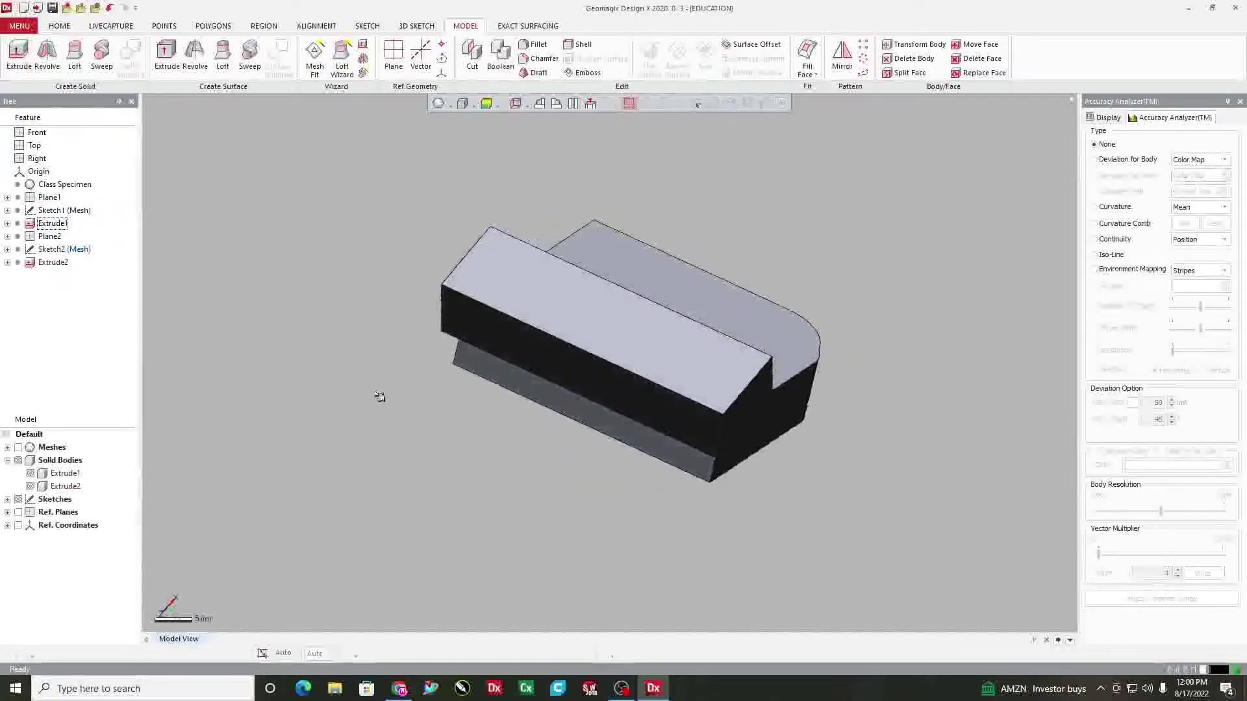
{"action": "left_click", "coordinate": [473, 55]}
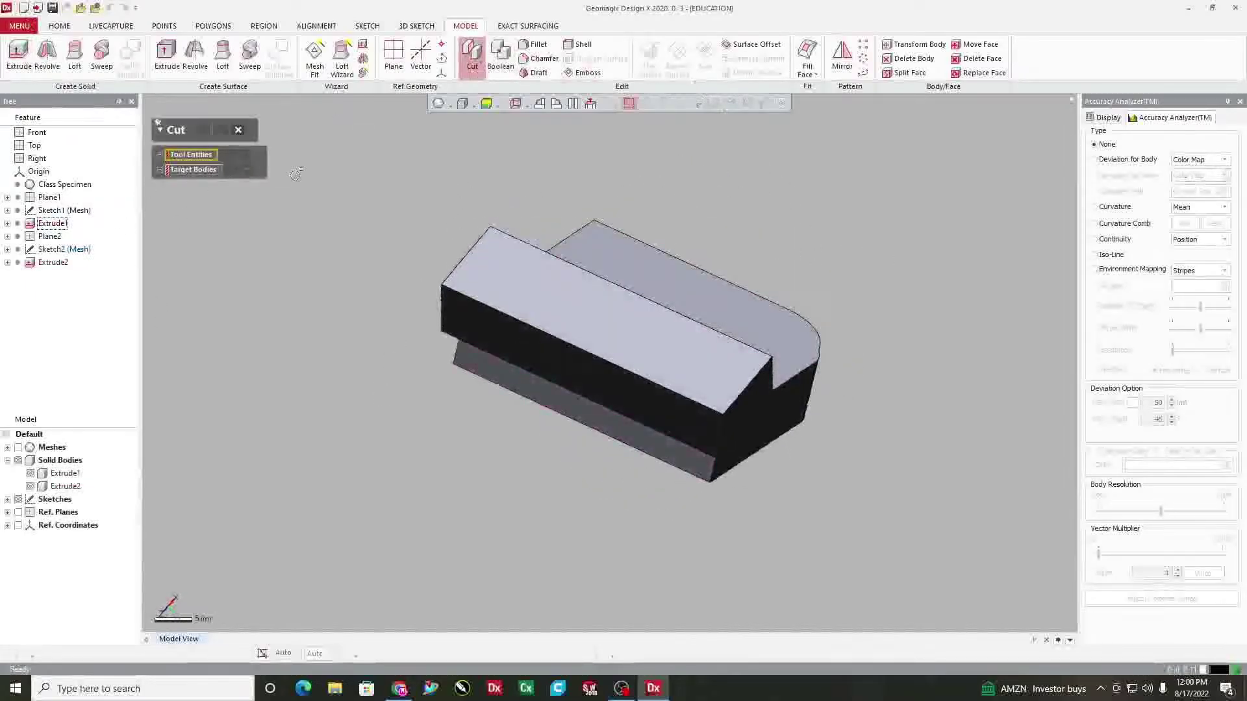
{"action": "right_click_drag", "start_coordinate": [631, 297], "coordinate": [445, 357]}
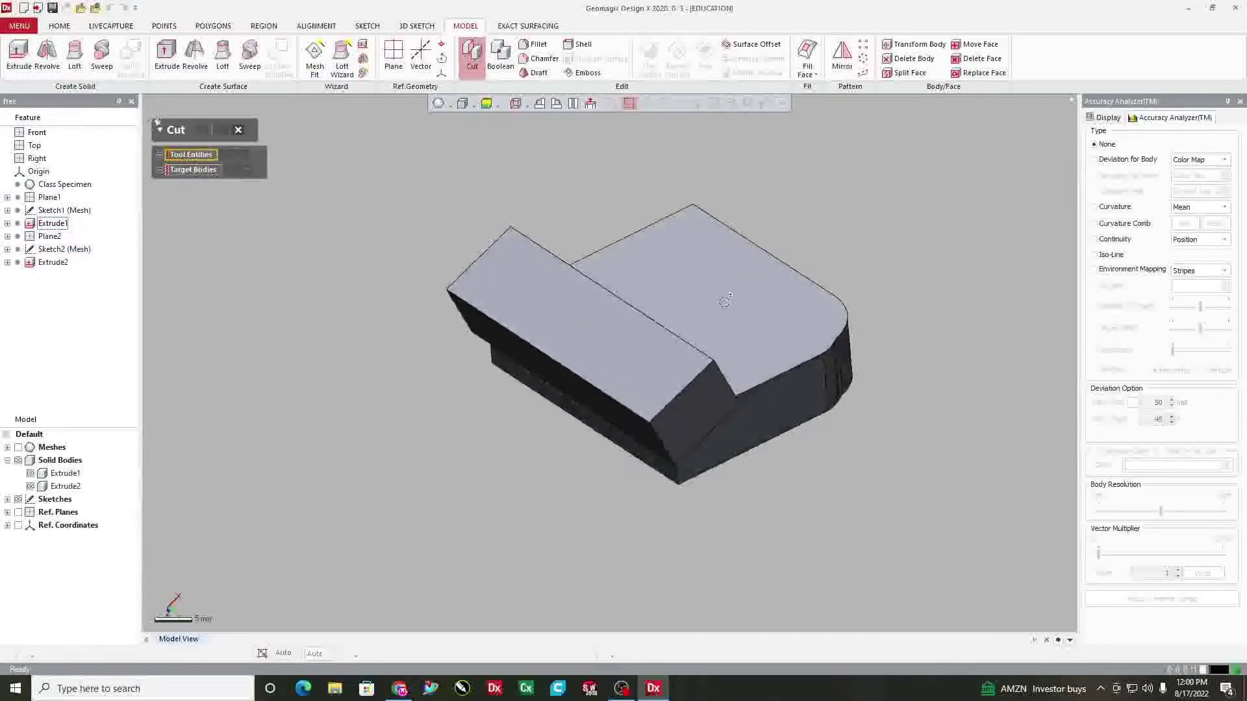
{"action": "left_click", "coordinate": [188, 170]}
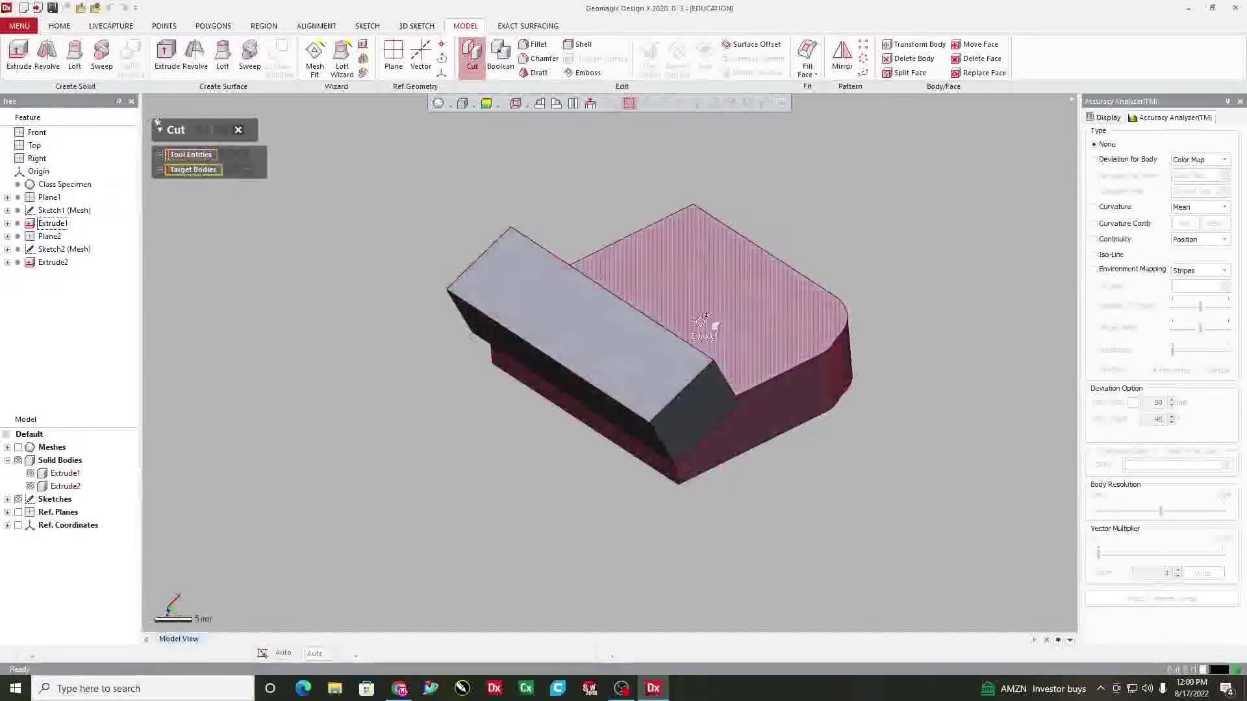
{"action": "left_click", "coordinate": [766, 315]}
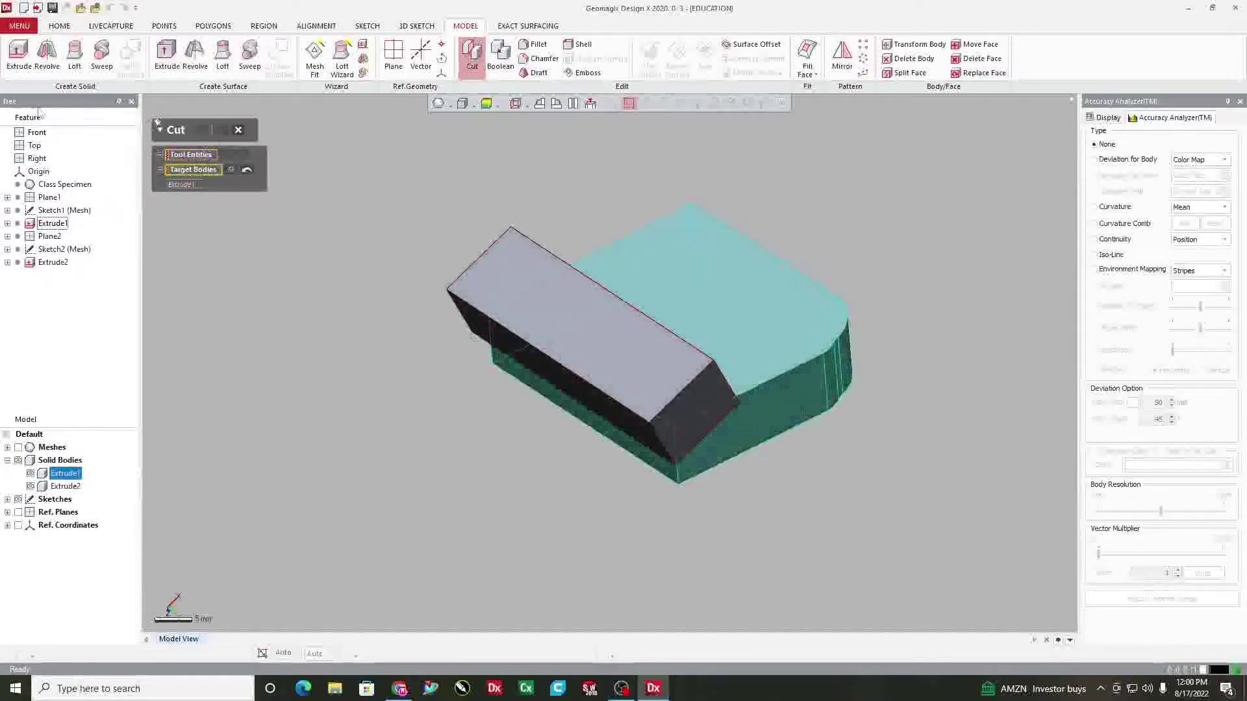
{"action": "left_click", "coordinate": [191, 154]}
{"action": "mouse_move", "coordinate": [582, 323]}
{"action": "right_mouse_down"}
{"action": "mouse_move", "coordinate": [353, 309]}
{"action": "mouse_move", "coordinate": [593, 328]}
{"action": "right_mouse_up"}
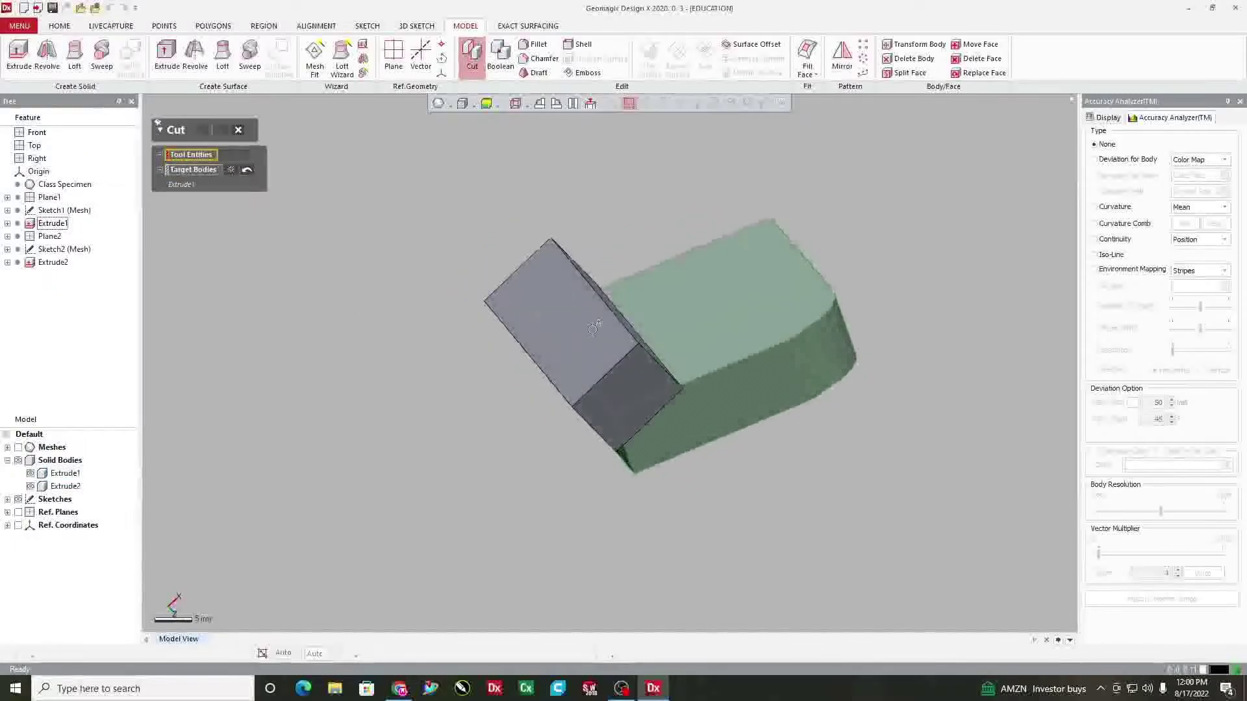
{"action": "left_click", "coordinate": [239, 131]}
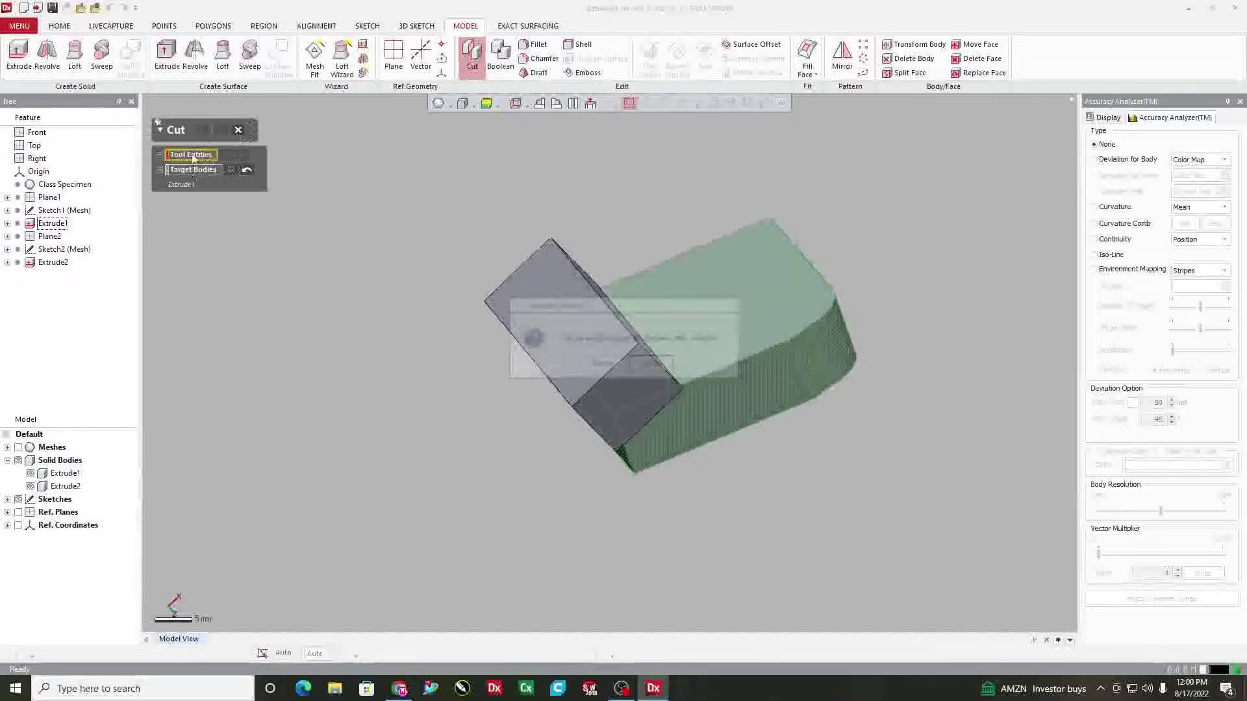
{"action": "left_click", "coordinate": [601, 365]}
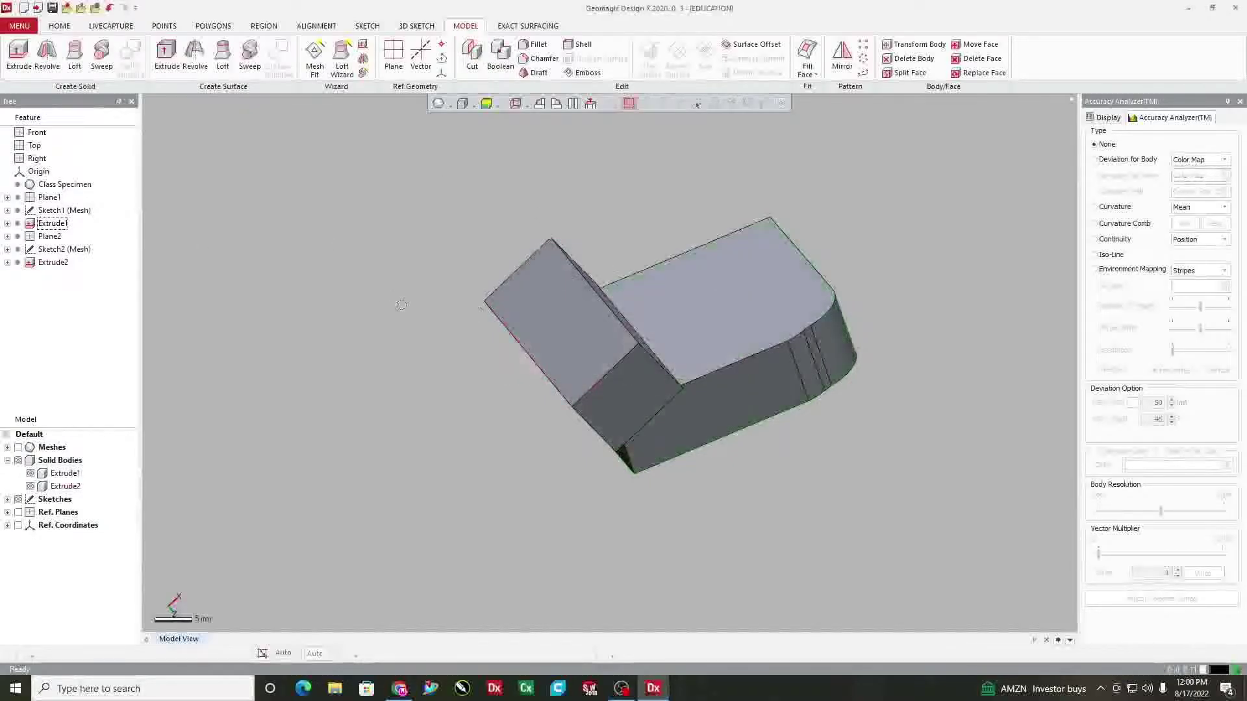
Subtract the second extruded body from the main block with a Boolean operation using the Cut method
{"action": "left_click", "coordinate": [494, 59]}
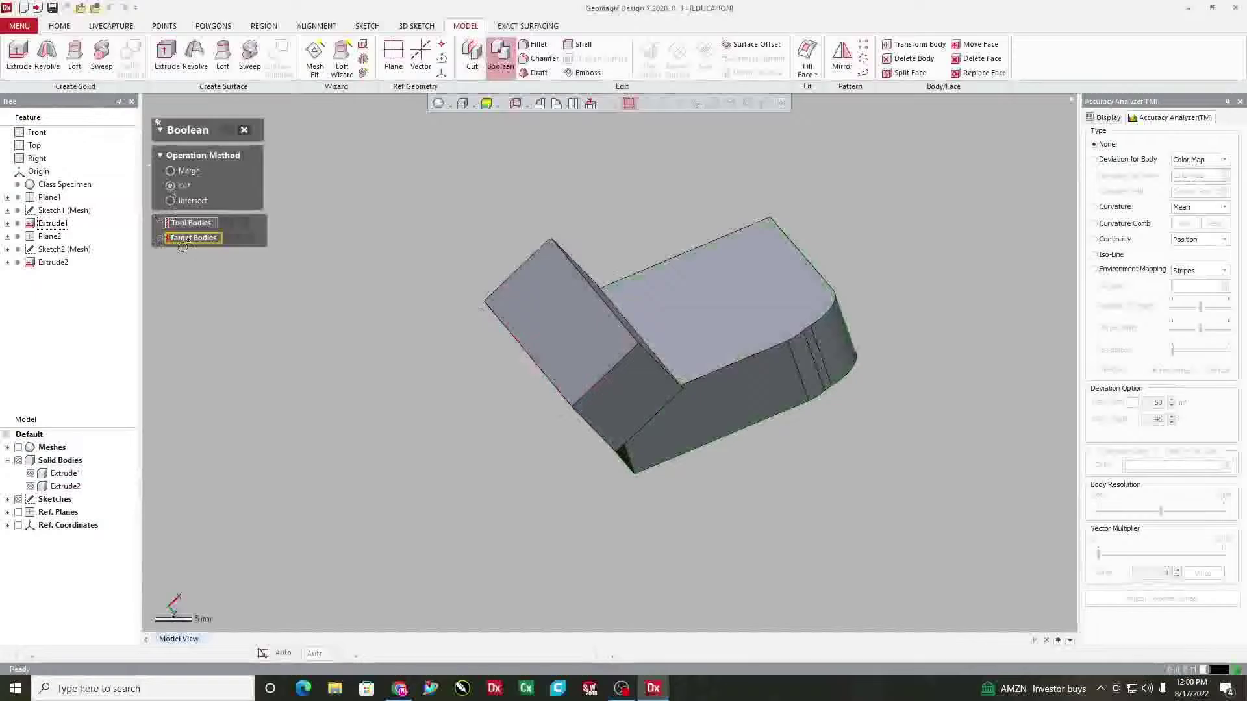
{"action": "left_click", "coordinate": [191, 223]}
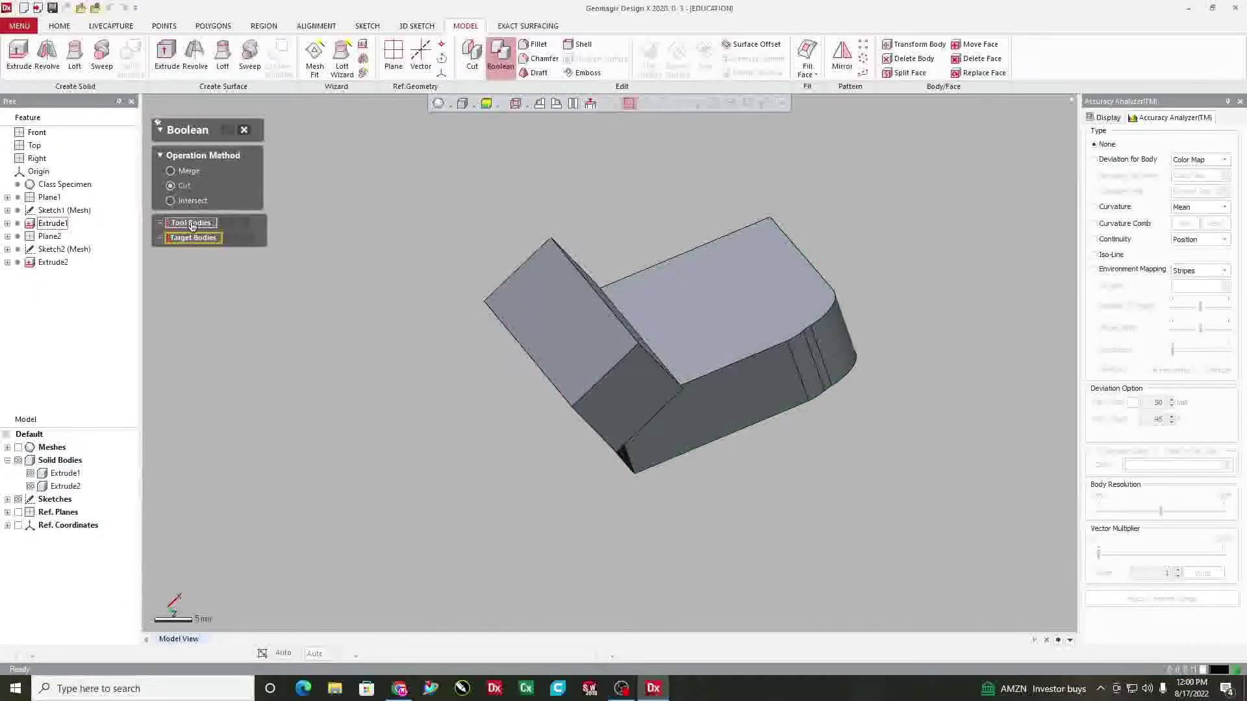
{"action": "left_click", "coordinate": [585, 297]}
{"action": "left_click", "coordinate": [206, 251]}
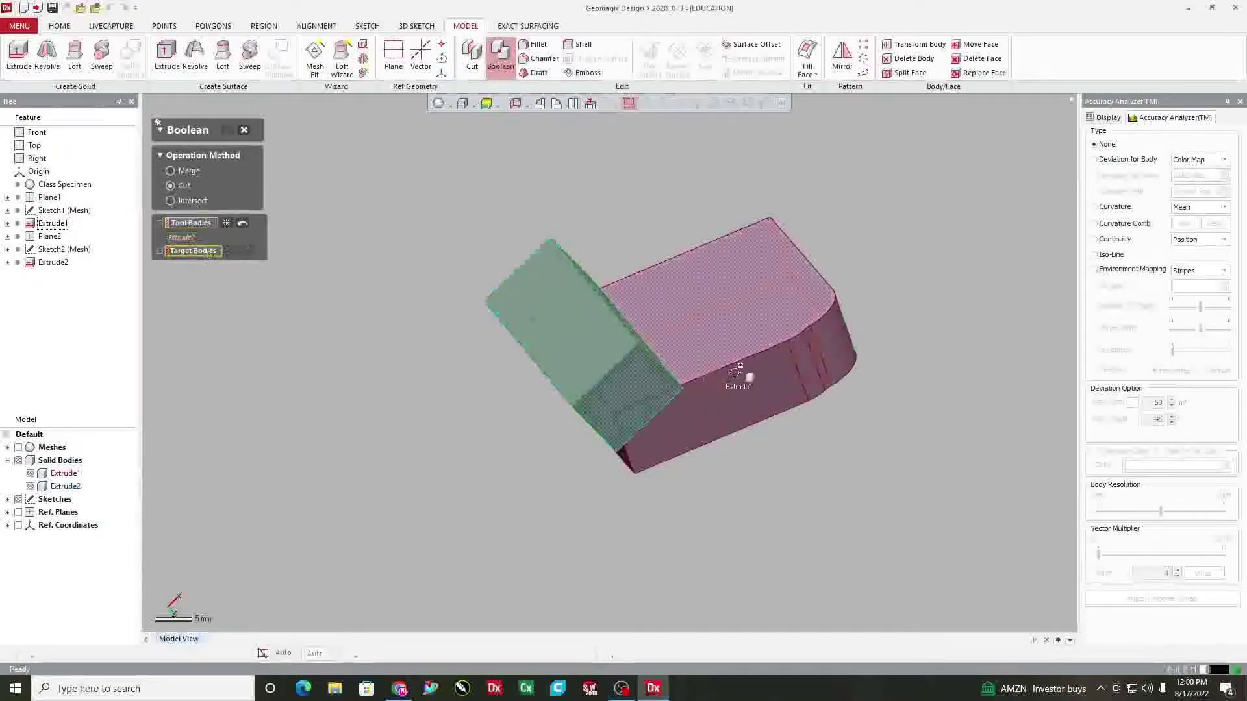
{"action": "left_click", "coordinate": [776, 339]}
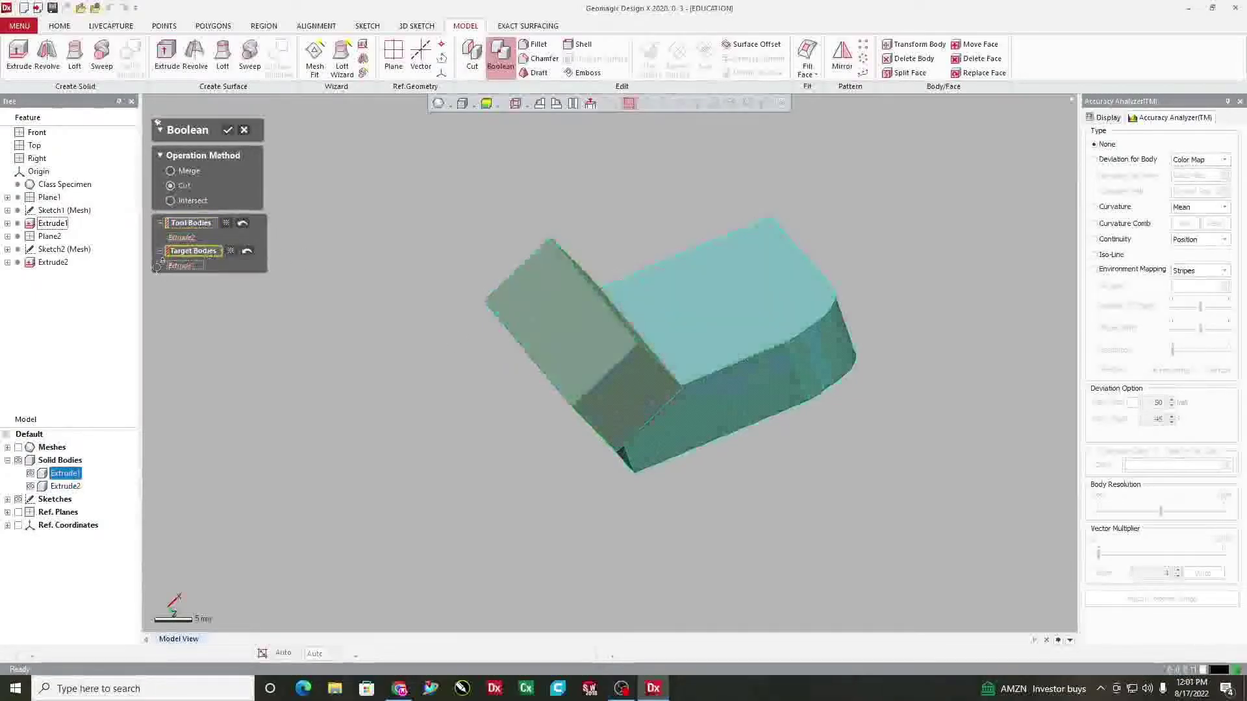
{"action": "left_click", "coordinate": [227, 131]}
Display the deviation for the body as a color map and examine the top and sloped faces from several angles
{"action": "right_click_drag", "start_coordinate": [605, 363], "coordinate": [649, 228]}
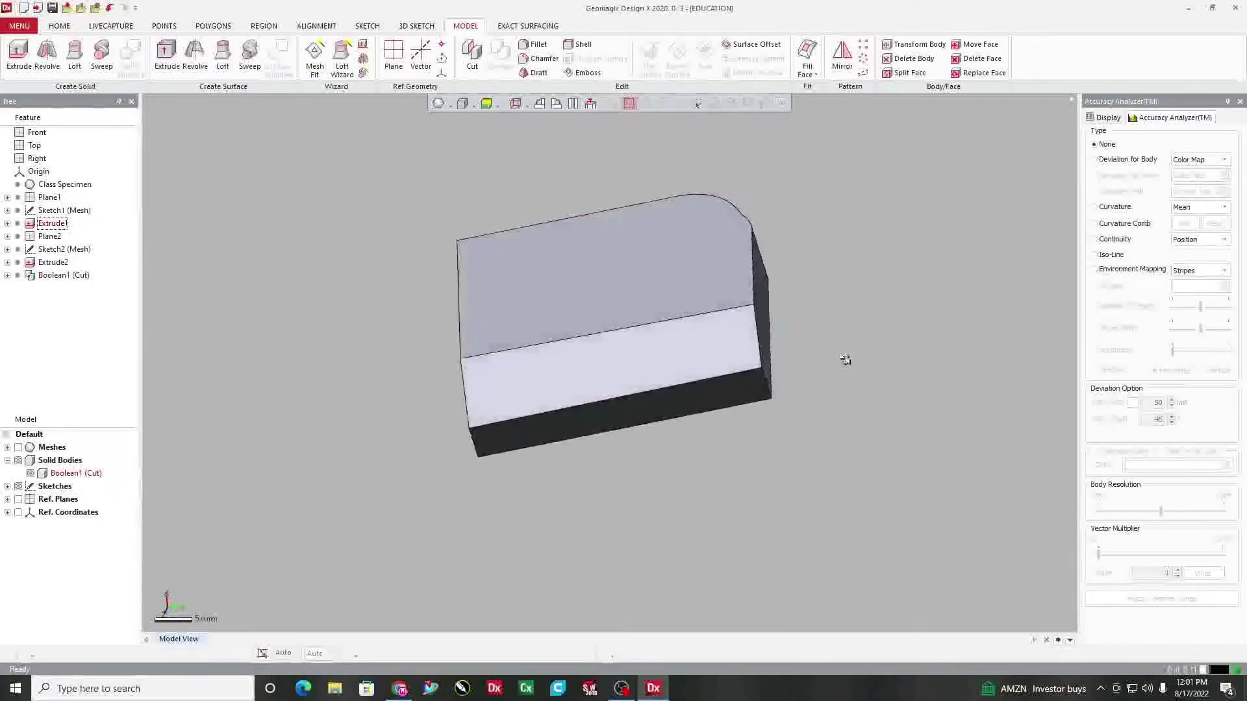
{"action": "right_click_drag", "start_coordinate": [845, 360], "coordinate": [620, 491]}
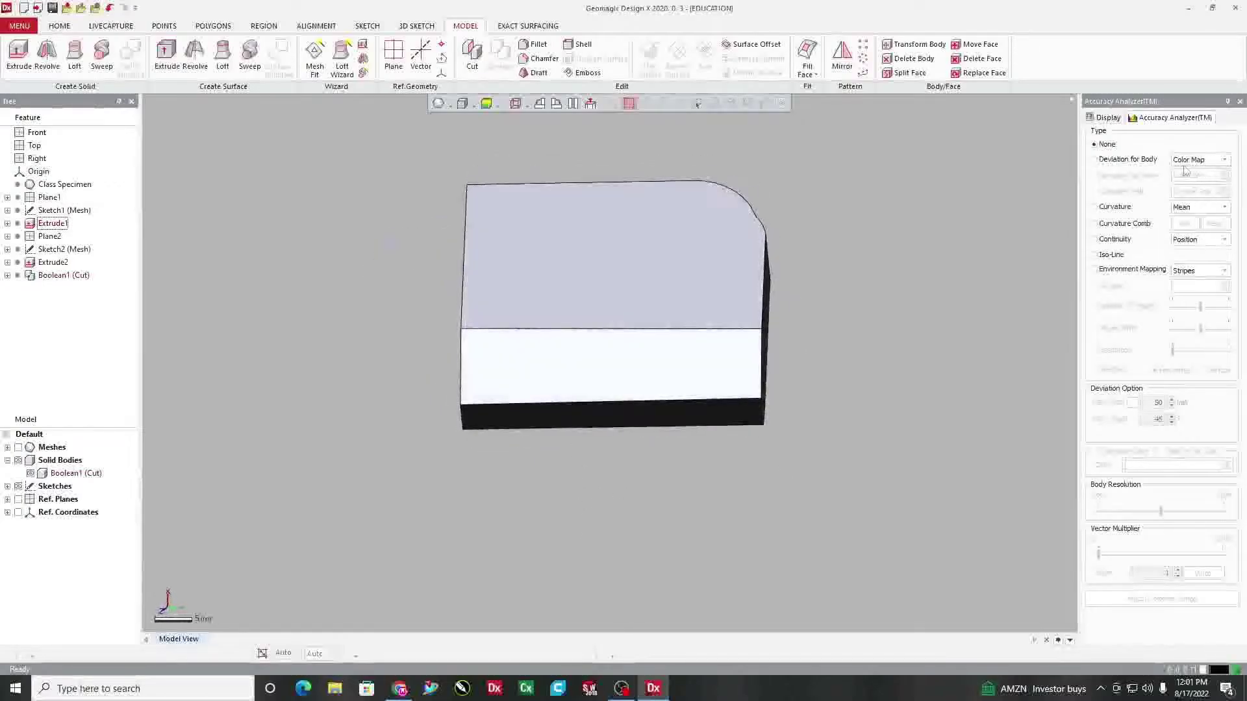
{"action": "left_click", "coordinate": [1095, 160]}
{"action": "right_click_drag", "start_coordinate": [763, 390], "coordinate": [789, 389]}
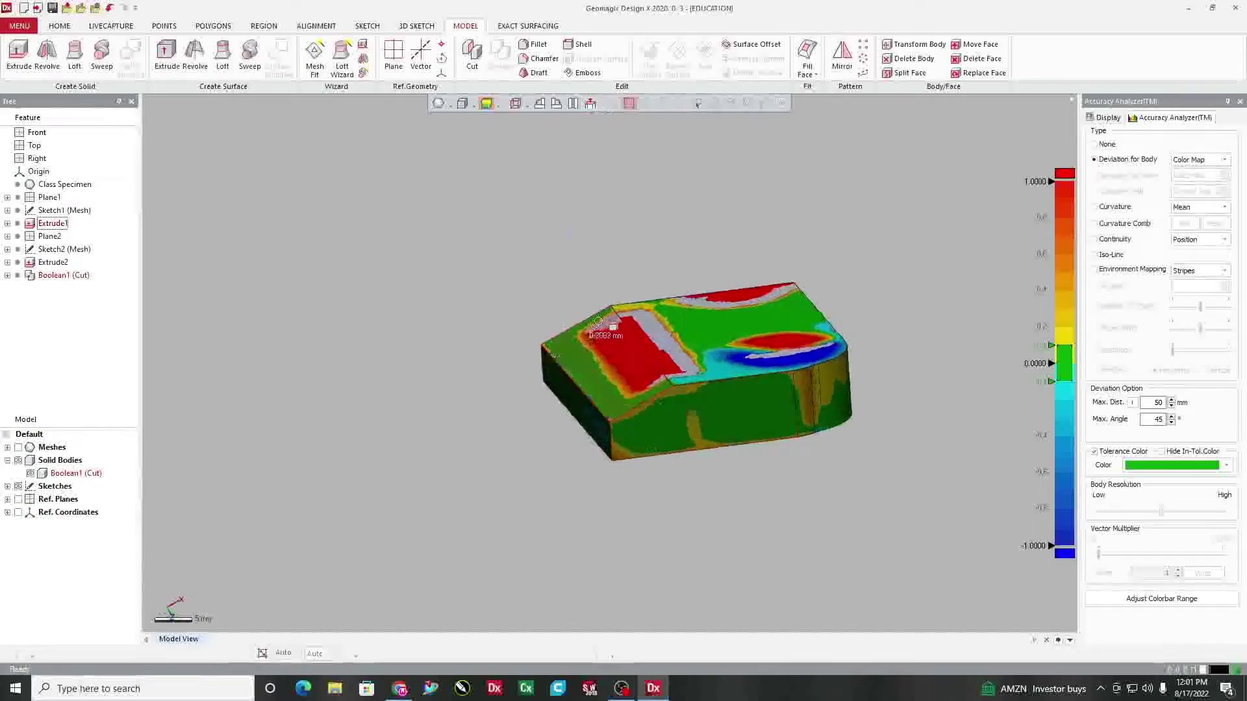
{"action": "right_click_drag", "start_coordinate": [658, 394], "coordinate": [677, 359]}
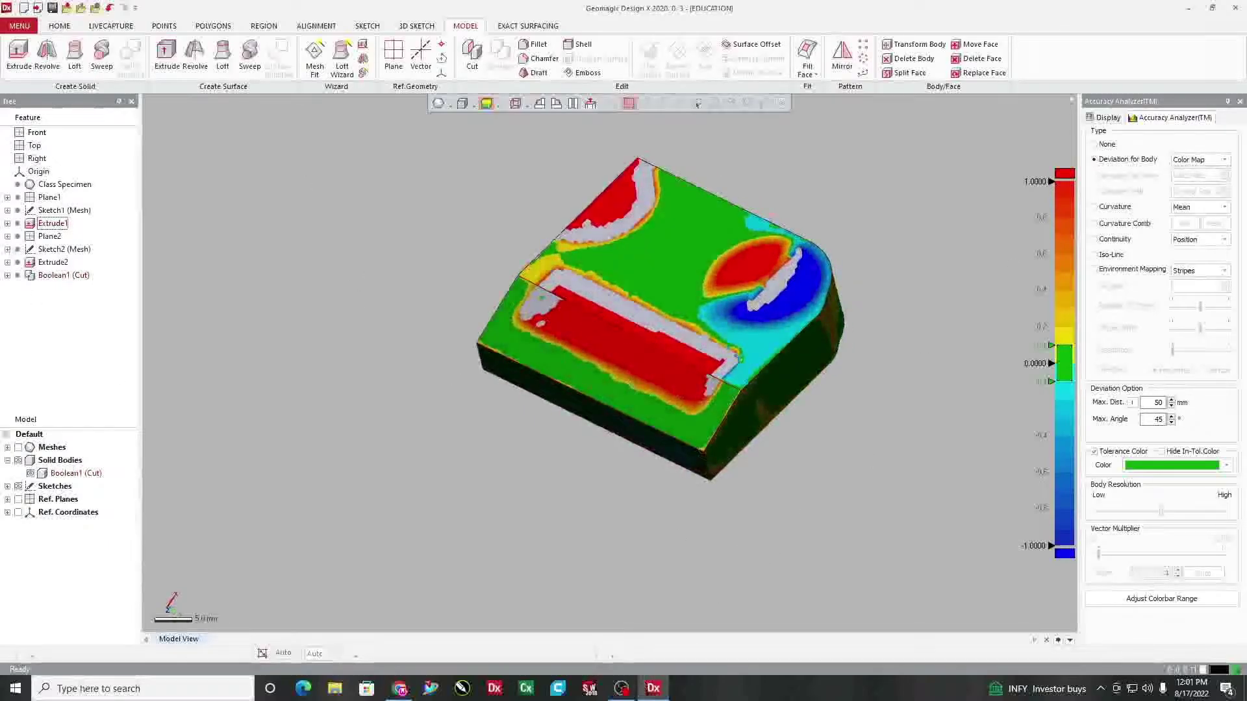
{"action": "right_click_drag", "start_coordinate": [752, 225], "coordinate": [785, 172]}
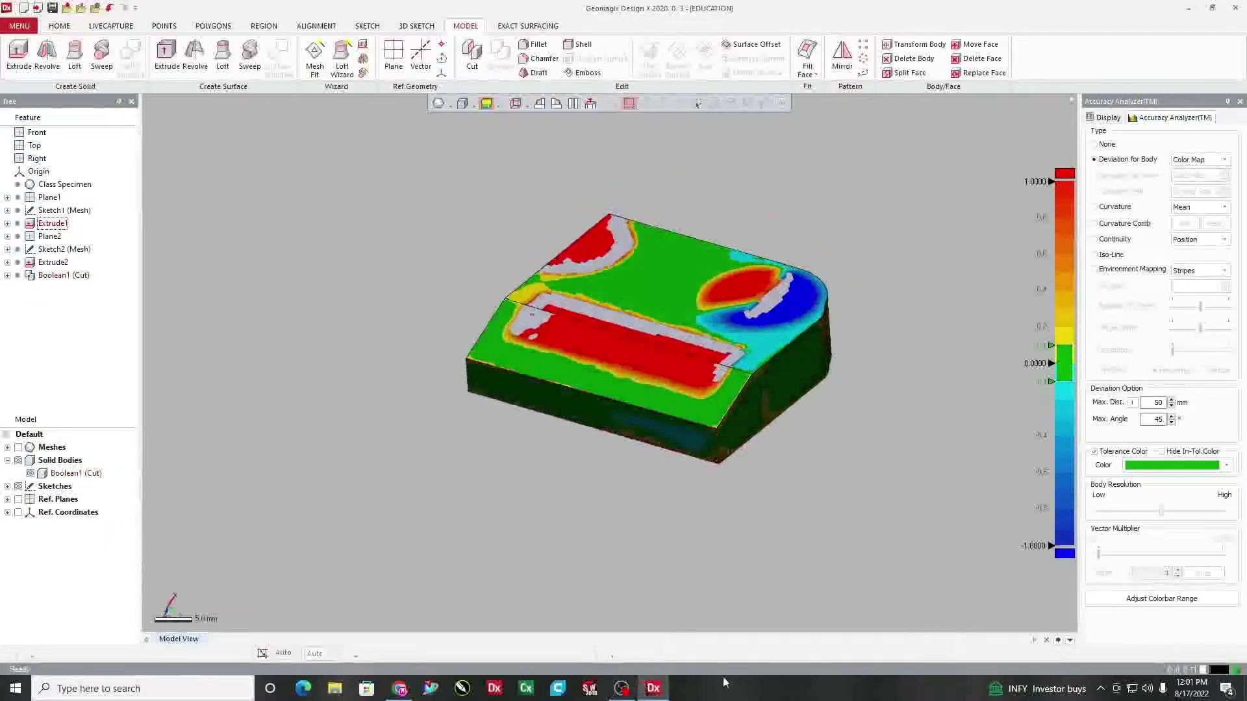
{"action": "left_click", "coordinate": [621, 690]}
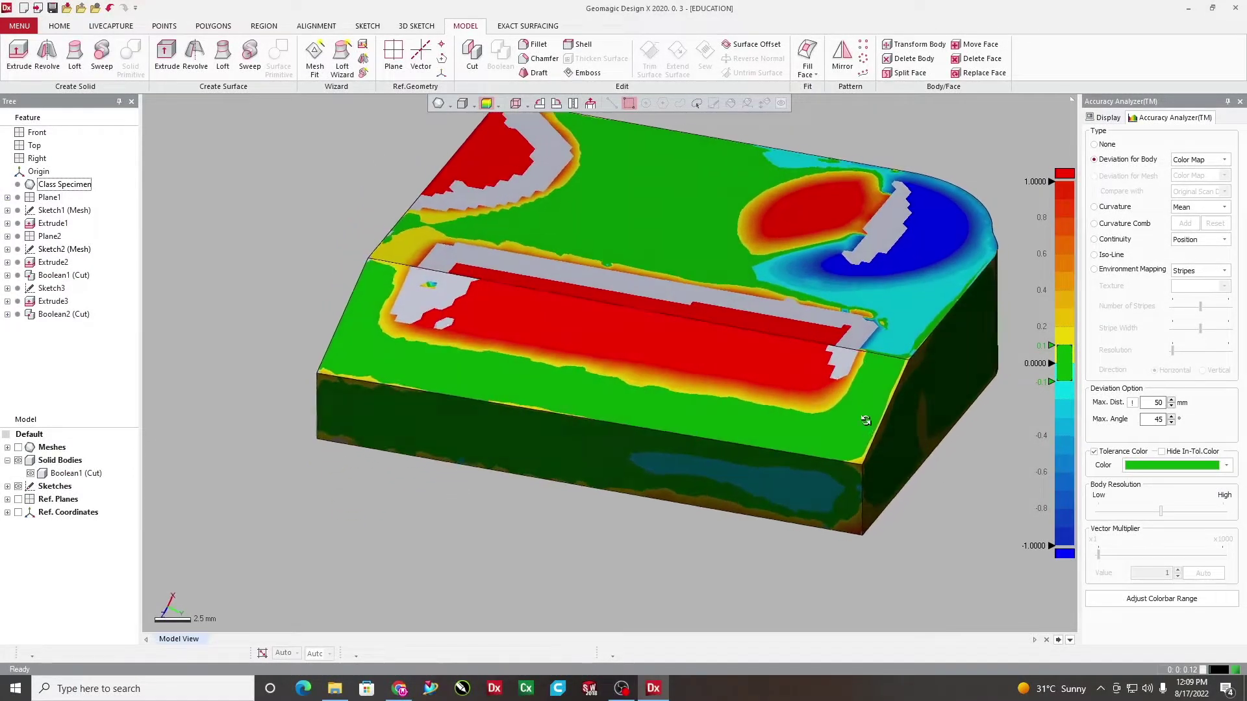
{"action": "mouse_move", "coordinate": [364, 350]}
{"action": "right_mouse_down"}
{"action": "mouse_move", "coordinate": [309, 361]}
{"action": "mouse_move", "coordinate": [417, 150]}
{"action": "mouse_move", "coordinate": [433, 344]}
{"action": "mouse_move", "coordinate": [454, 415]}
{"action": "right_mouse_up"}
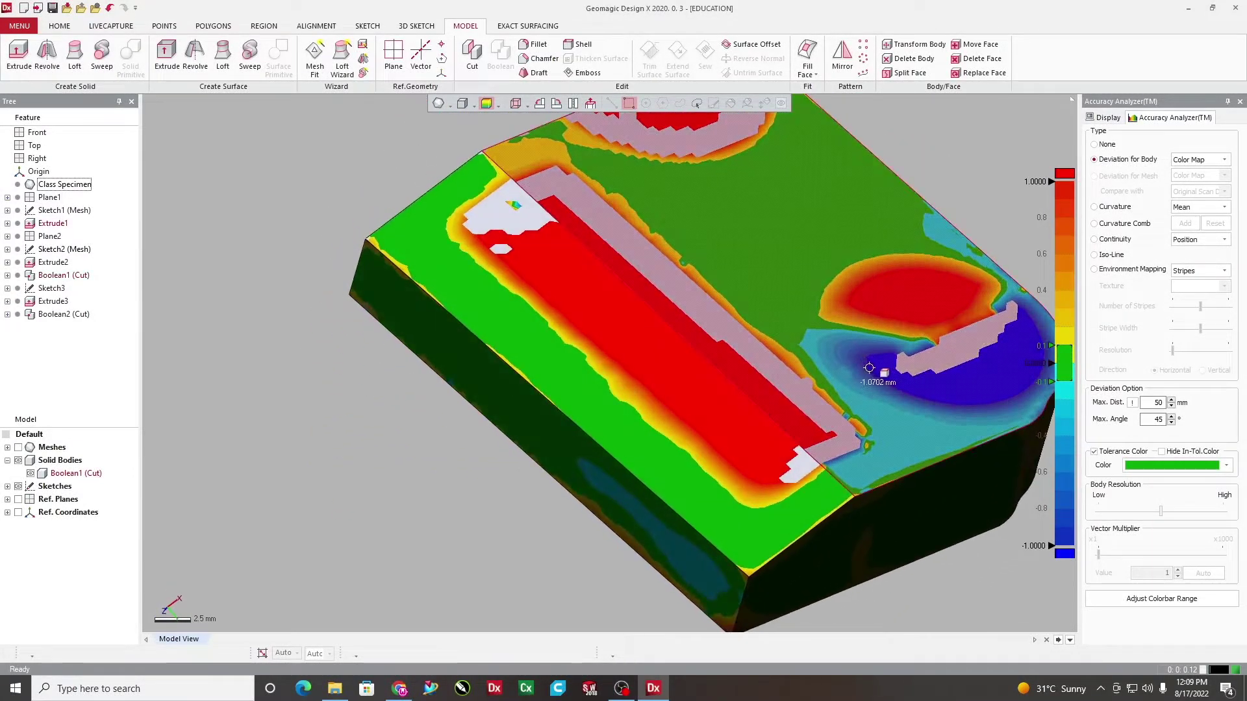
{"action": "right_click_drag", "start_coordinate": [877, 371], "coordinate": [843, 404]}
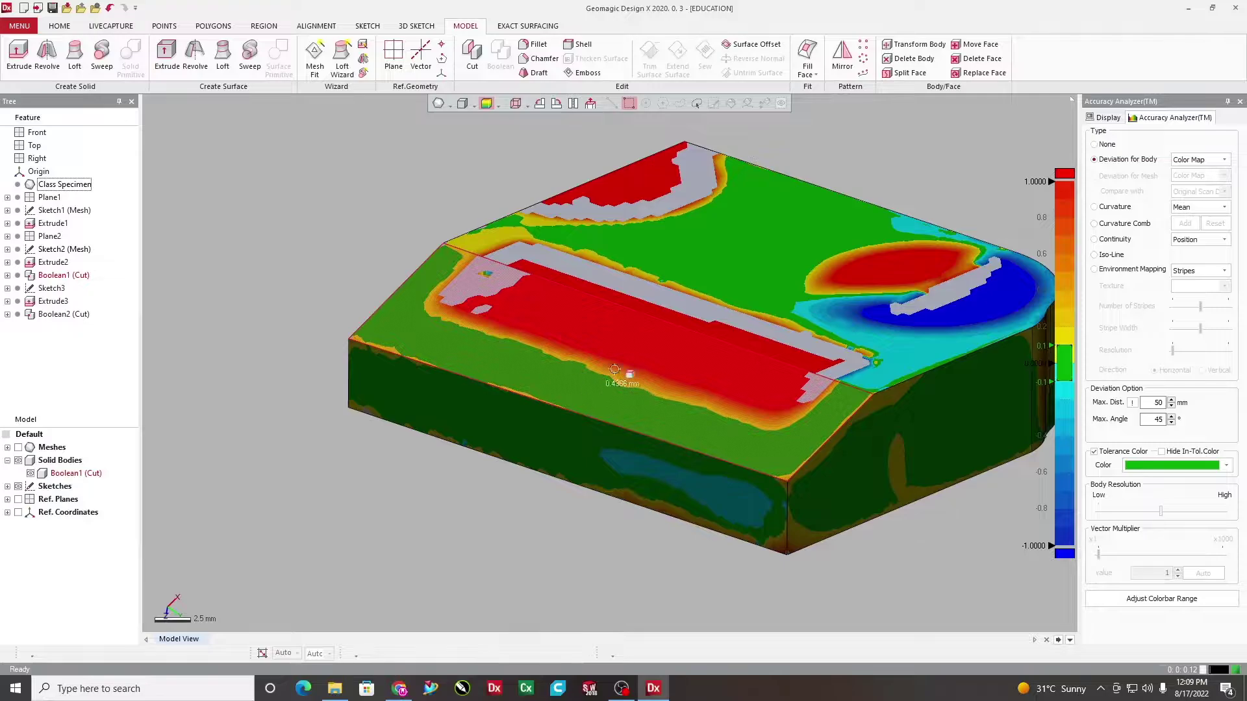
{"action": "right_click_drag", "start_coordinate": [629, 370], "coordinate": [570, 361]}
{"action": "right_click_drag", "start_coordinate": [479, 379], "coordinate": [539, 448]}
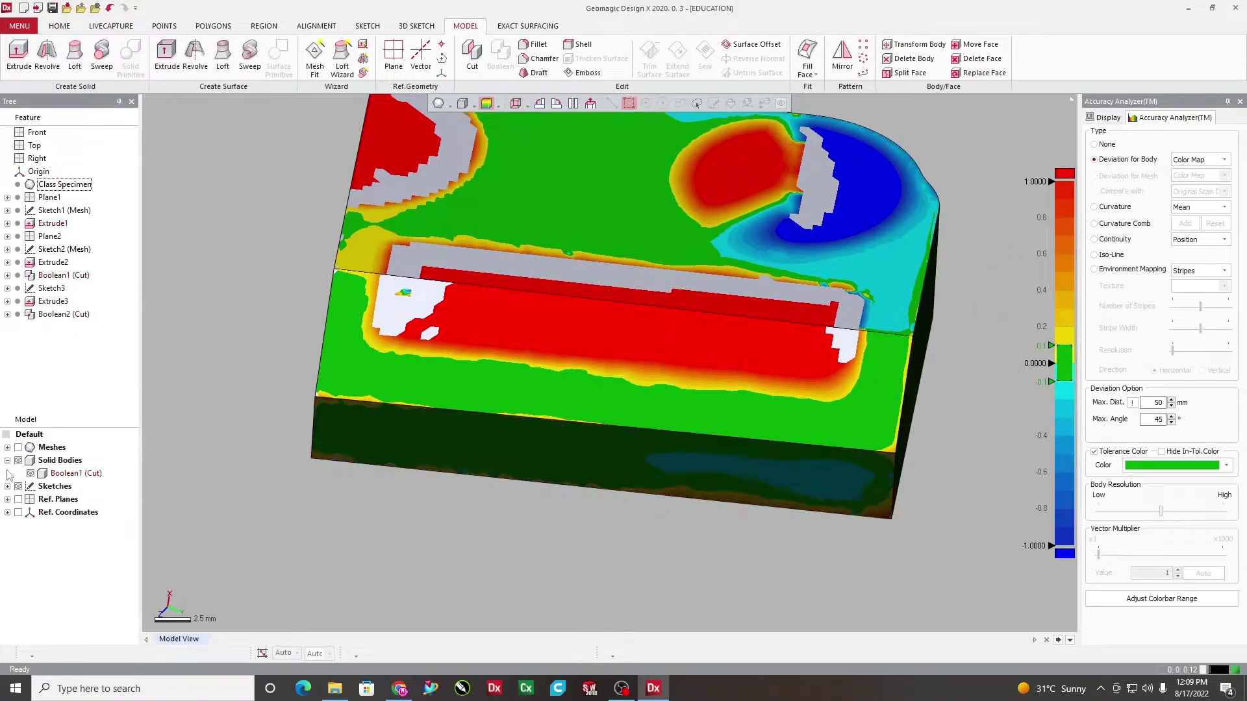
Hide the solid bodies, show the scanned mesh, and examine the rectangular pocket on its sloped face
{"action": "left_click", "coordinate": [18, 461]}
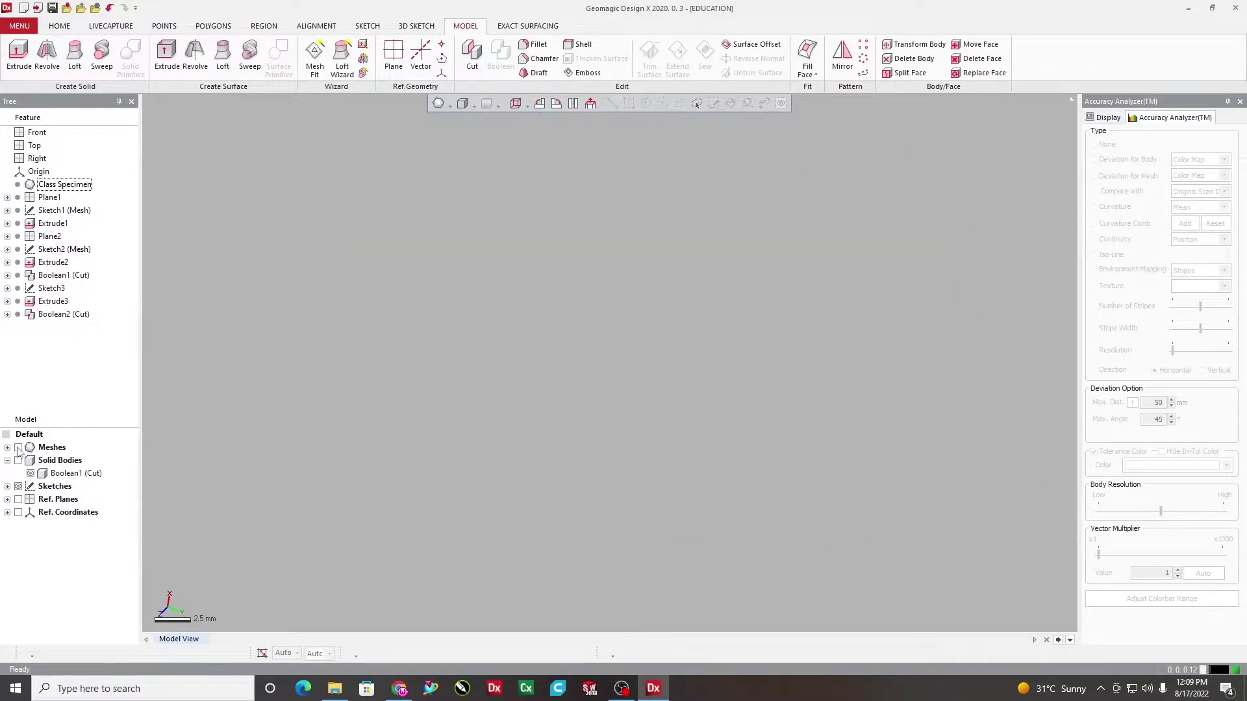
{"action": "left_click", "coordinate": [18, 447]}
{"action": "right_click_drag", "start_coordinate": [561, 296], "coordinate": [563, 437]}
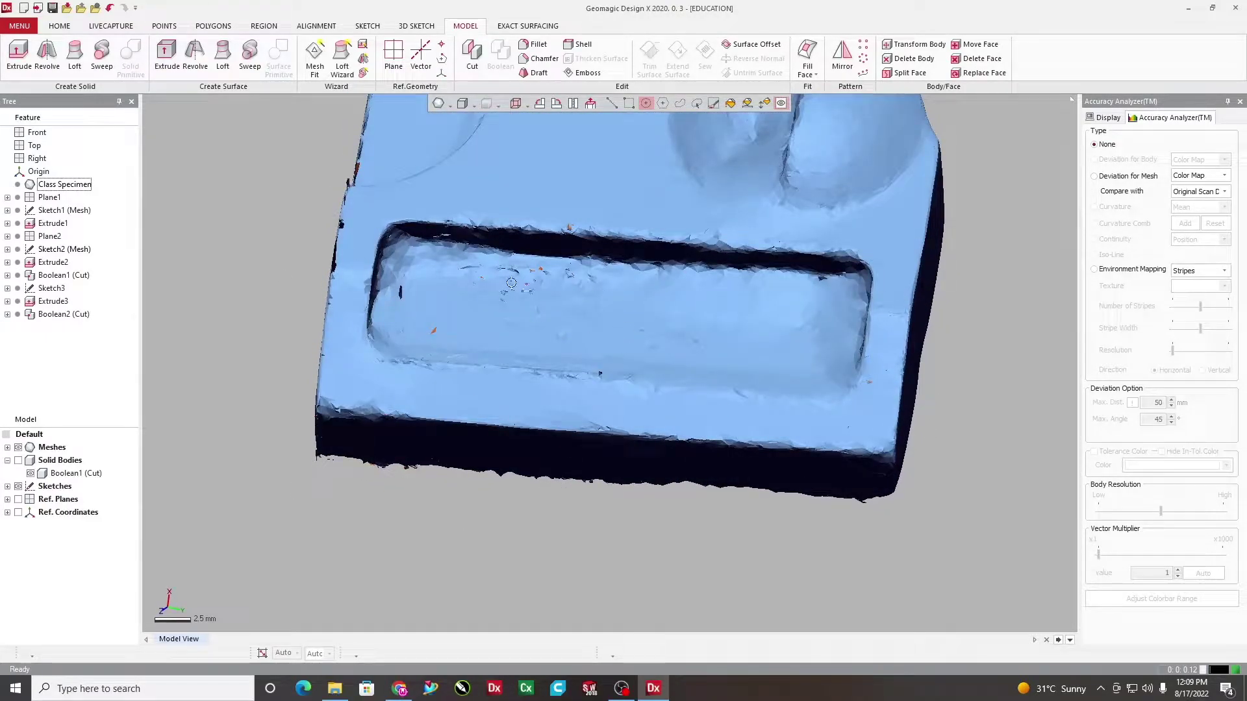
{"action": "right_click_drag", "start_coordinate": [512, 283], "coordinate": [579, 227]}
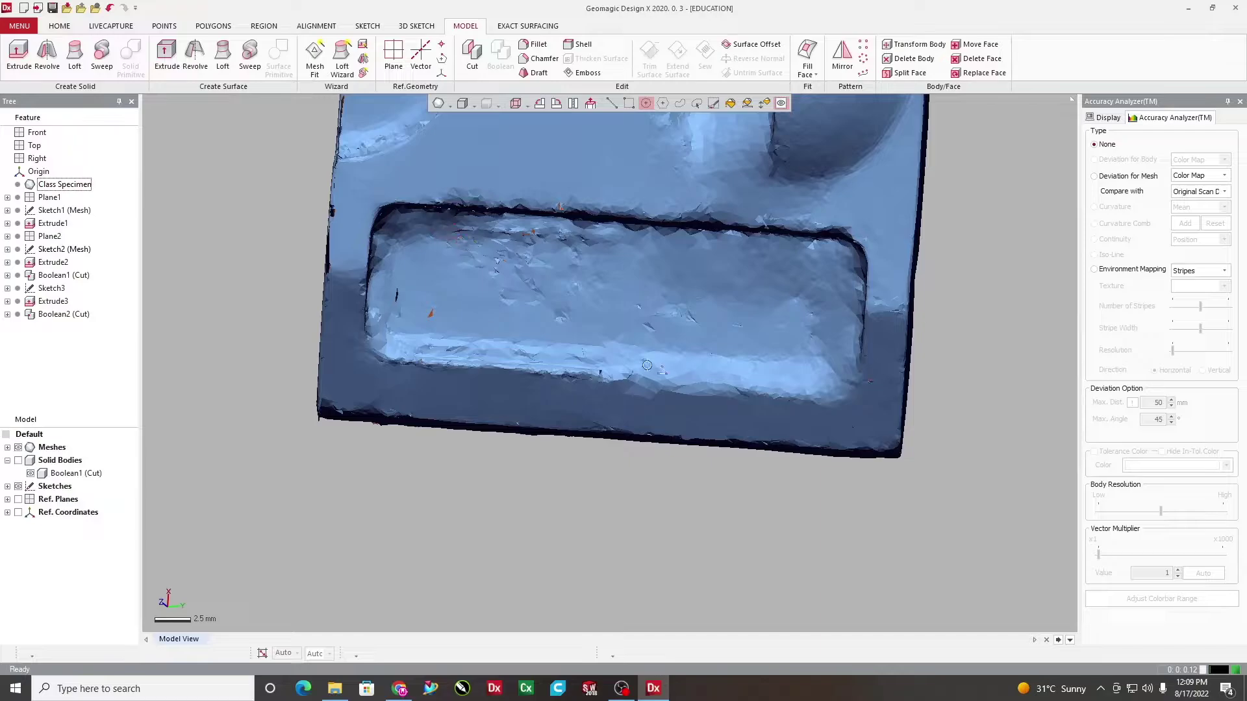
{"action": "right_click_drag", "start_coordinate": [647, 365], "coordinate": [608, 296]}
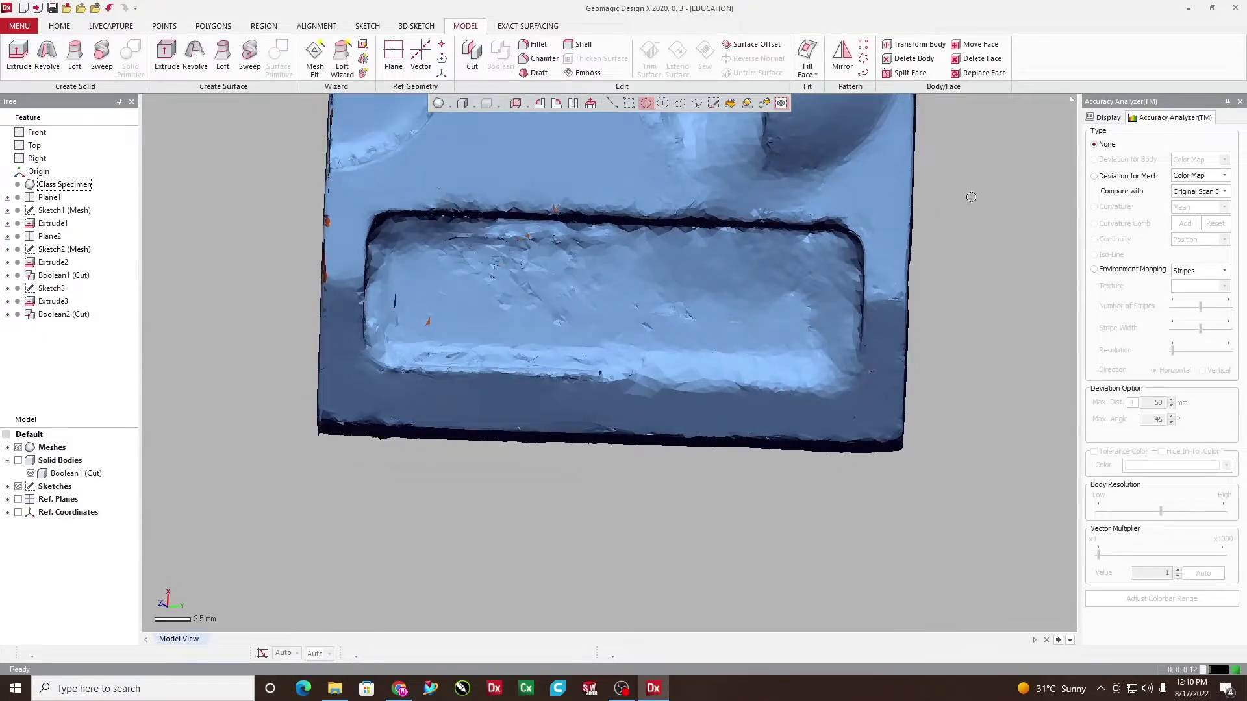
{"action": "right_click_drag", "start_coordinate": [481, 345], "coordinate": [559, 306]}
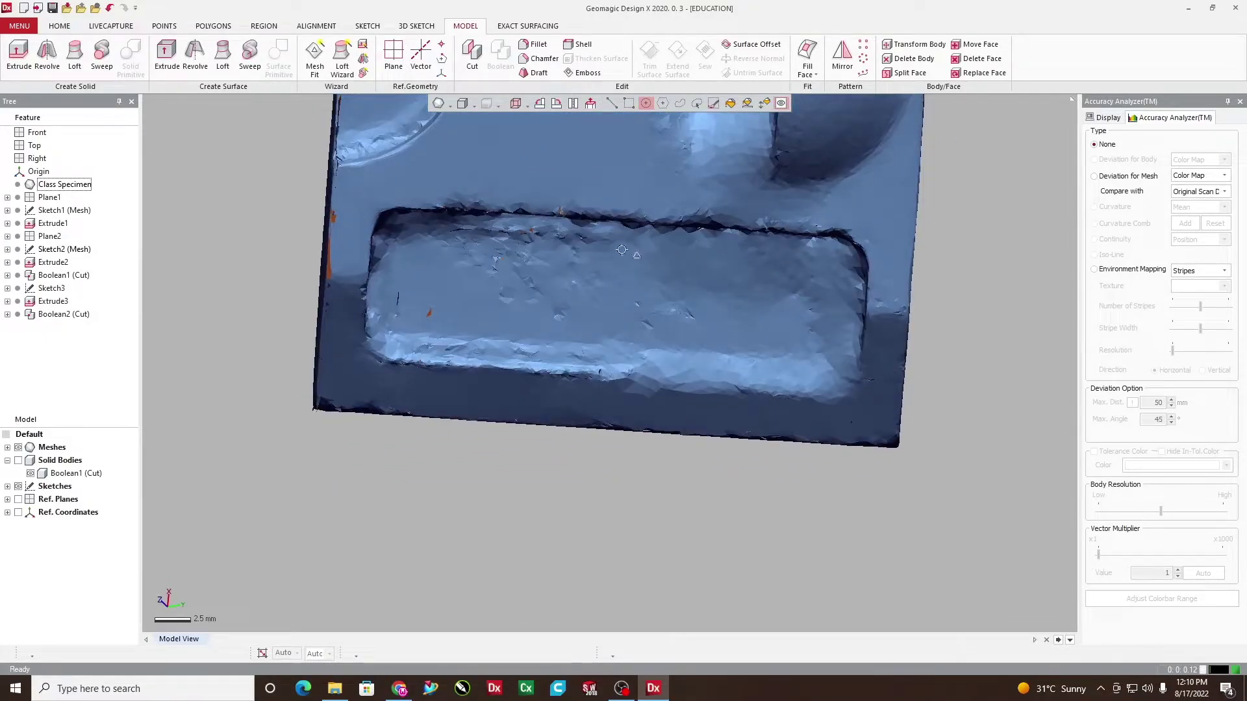
{"action": "right_click_drag", "start_coordinate": [621, 250], "coordinate": [444, 304]}
{"action": "right_click_drag", "start_coordinate": [539, 312], "coordinate": [572, 337]}
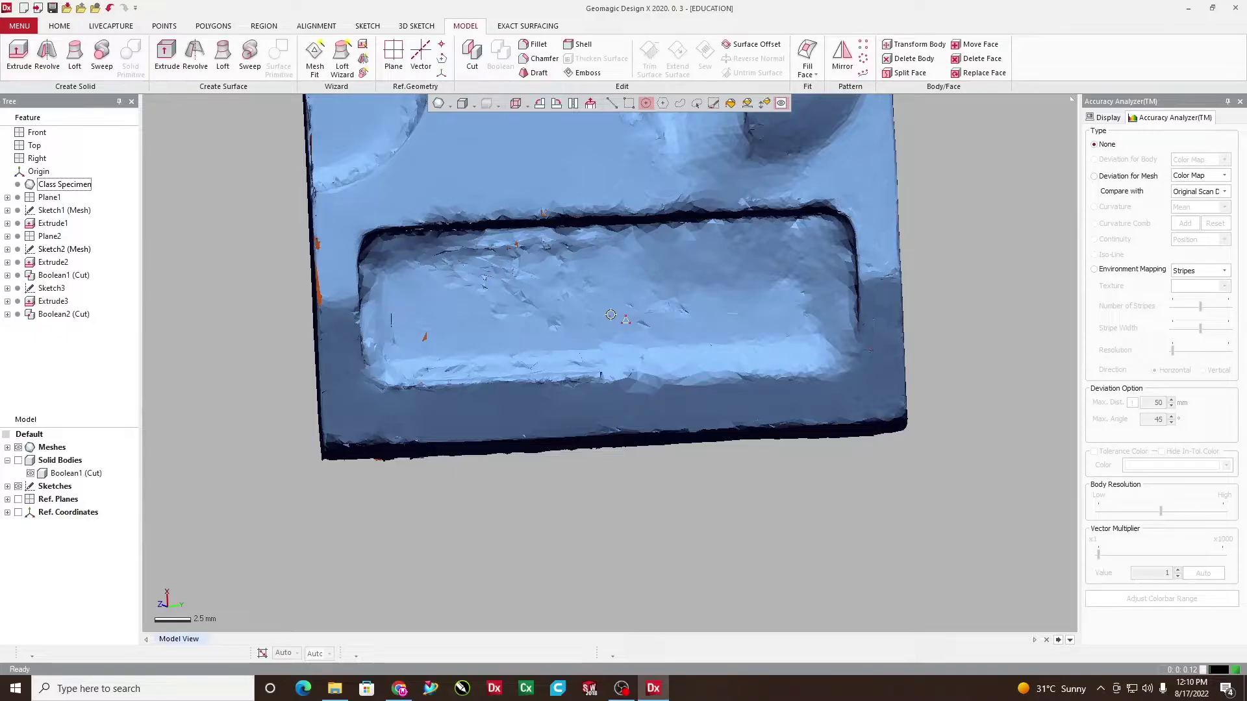
Add a reference plane with the Pick Multiple Points method, using three mesh points on the flat top face around the pocket's upper edge
{"action": "left_click", "coordinate": [386, 56]}
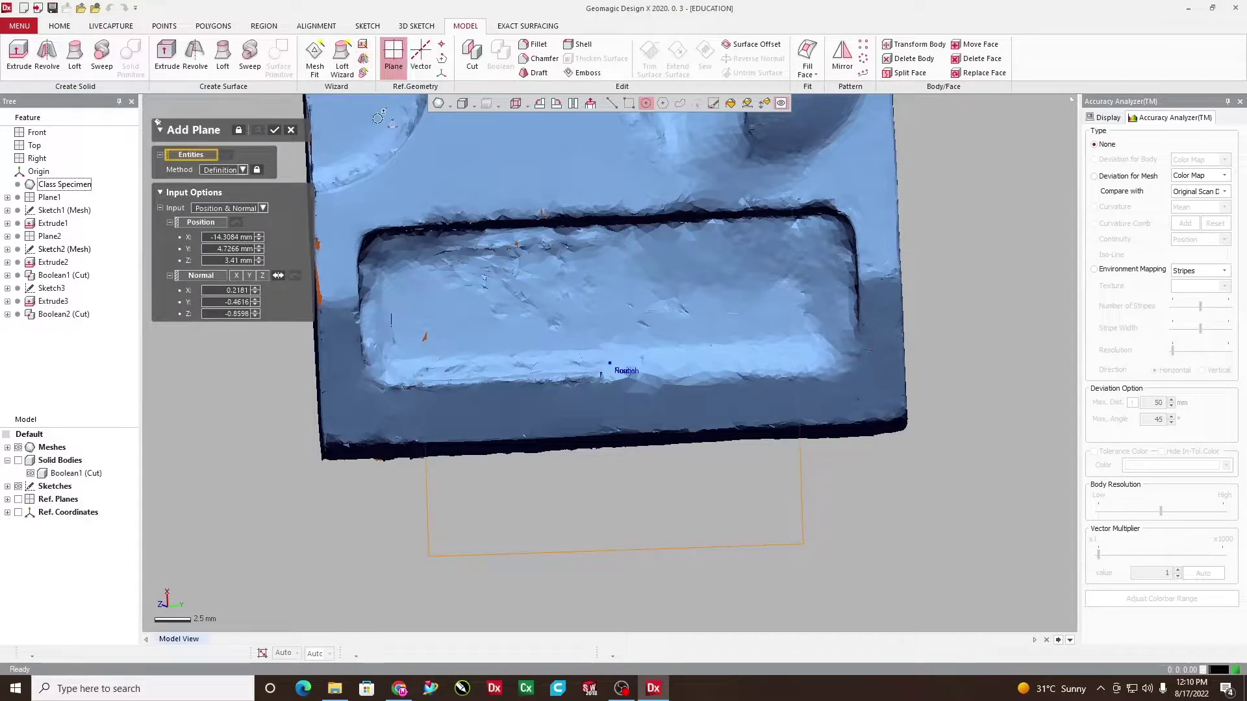
{"action": "left_click", "coordinate": [244, 170]}
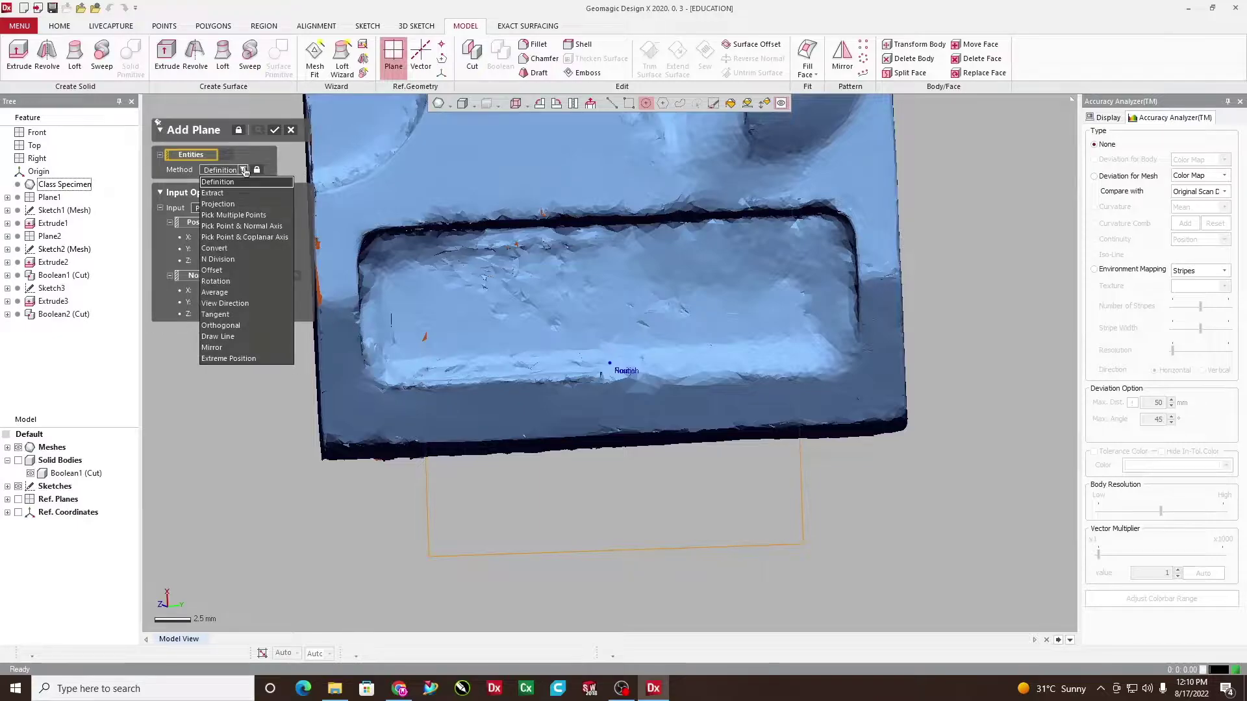
{"action": "left_click", "coordinate": [235, 216]}
{"action": "left_click", "coordinate": [328, 277]}
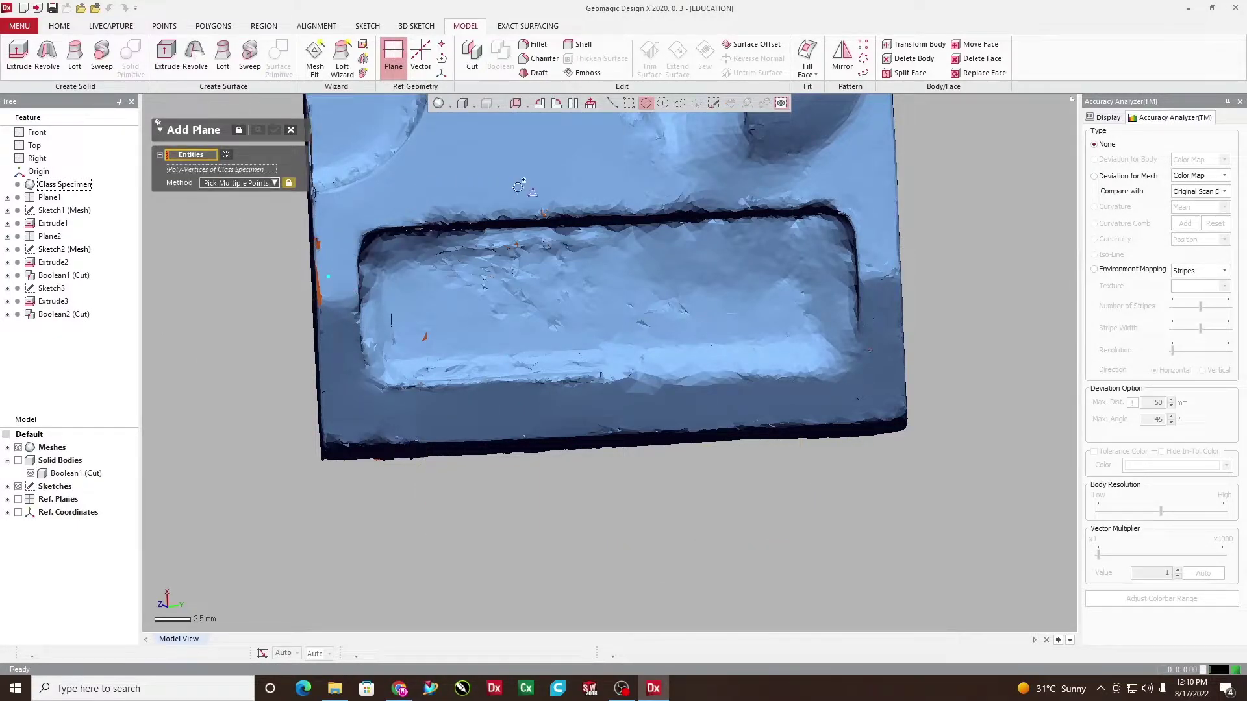
{"action": "left_click", "coordinate": [874, 248]}
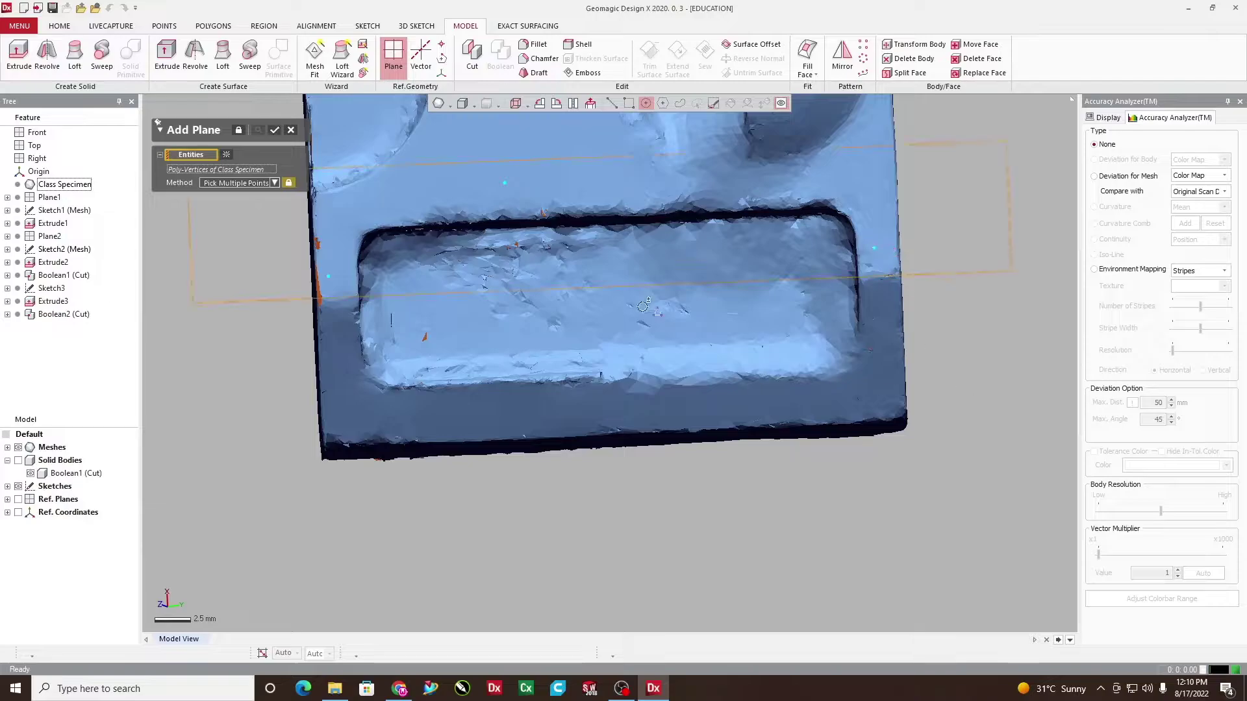
{"action": "left_click", "coordinate": [276, 131]}
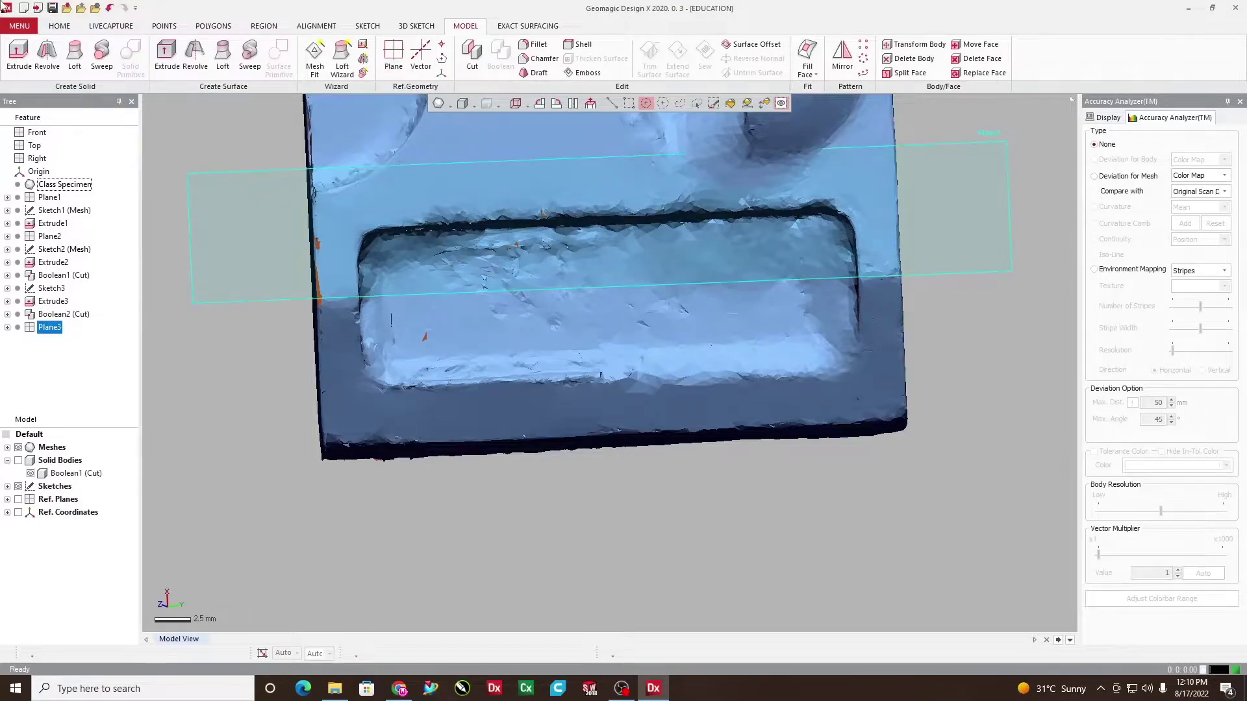
Start a mesh sketch on the new plane by the pocket, with the section polyline offset 0.5 mm from the base plane
{"action": "left_click", "coordinate": [369, 32]}
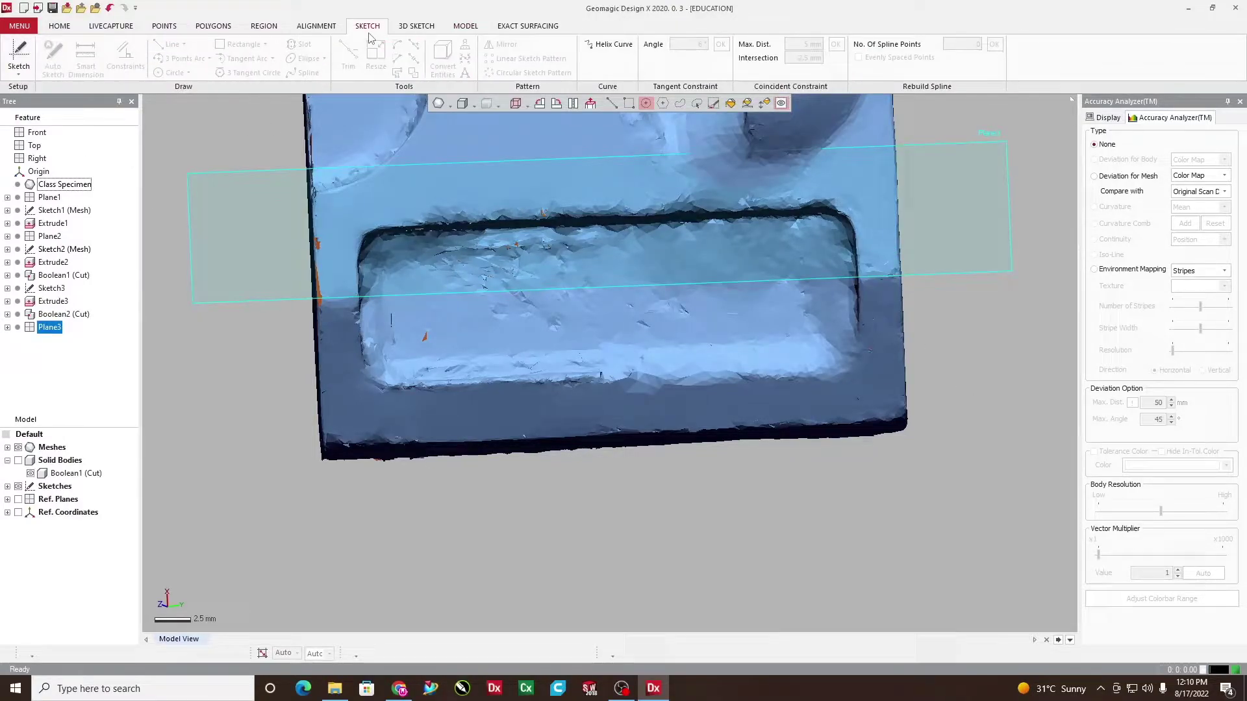
{"action": "left_click", "coordinate": [18, 75]}
{"action": "left_click", "coordinate": [29, 96]}
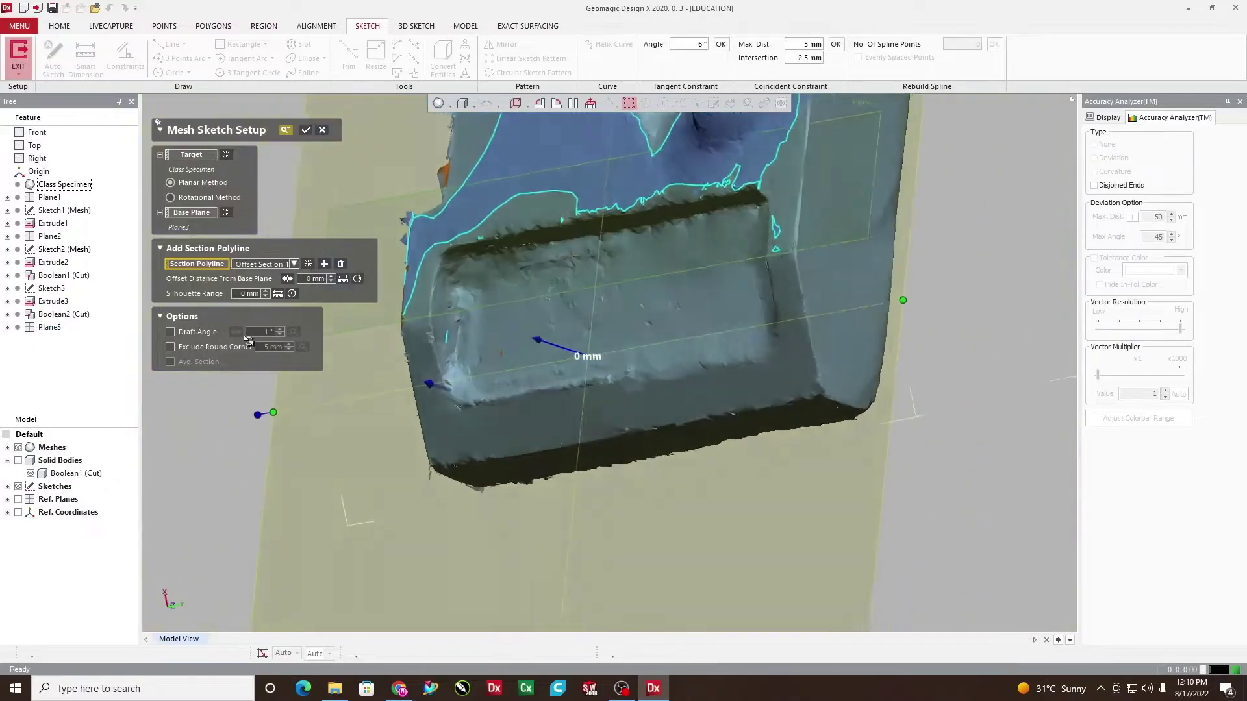
{"action": "right_click_drag", "start_coordinate": [249, 341], "coordinate": [202, 406]}
{"action": "right_click_drag", "start_coordinate": [728, 348], "coordinate": [584, 405]}
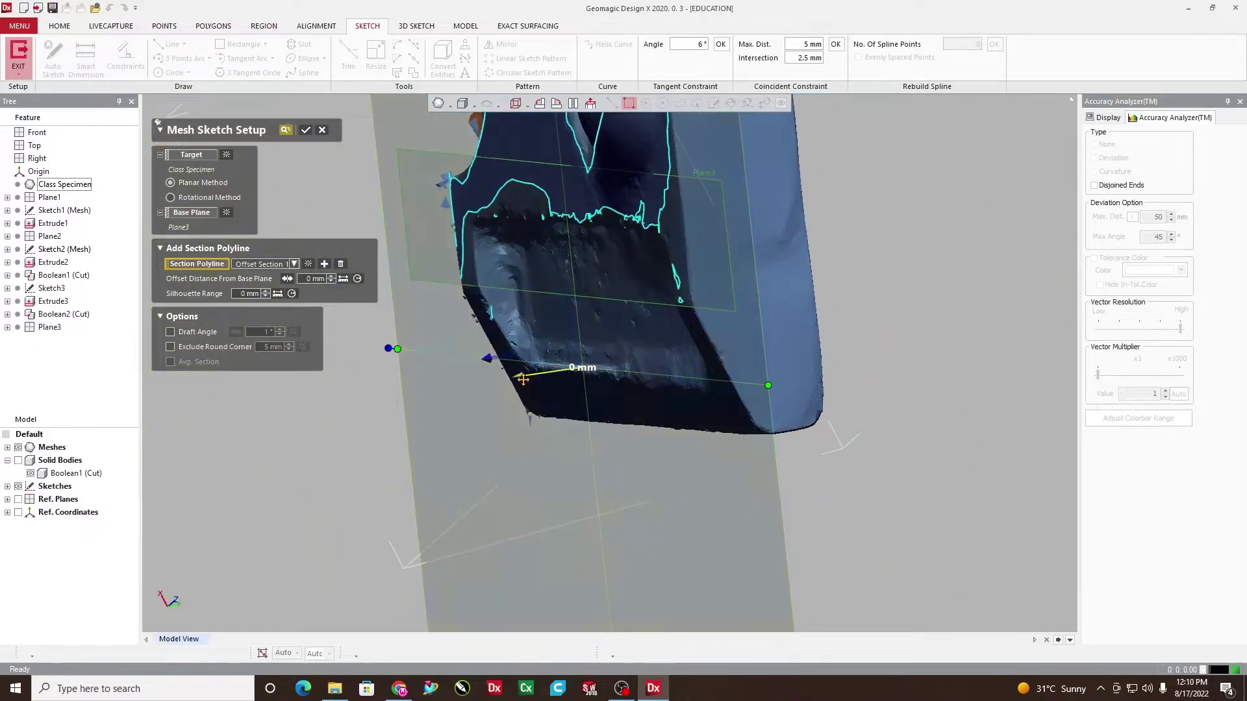
{"action": "left_click_drag", "start_coordinate": [522, 379], "coordinate": [536, 353]}
{"action": "right_click_drag", "start_coordinate": [536, 353], "coordinate": [809, 285]}
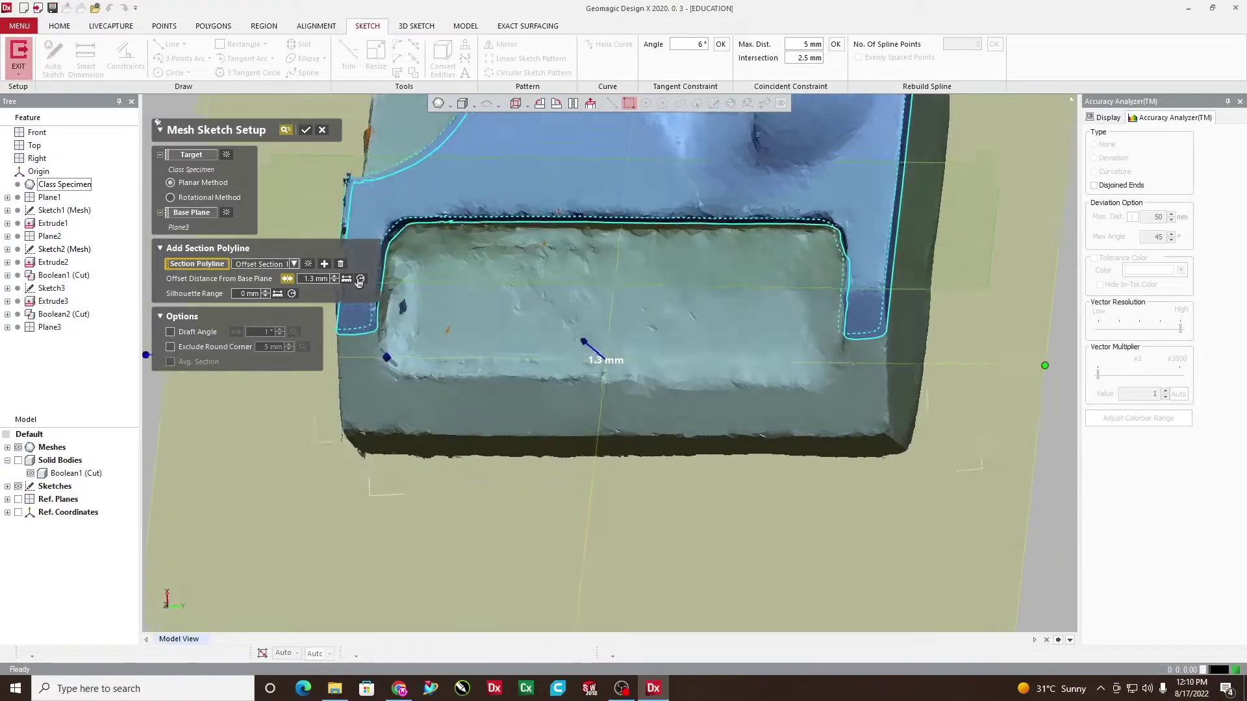
{"action": "right_click_drag", "start_coordinate": [357, 279], "coordinate": [631, 400]}
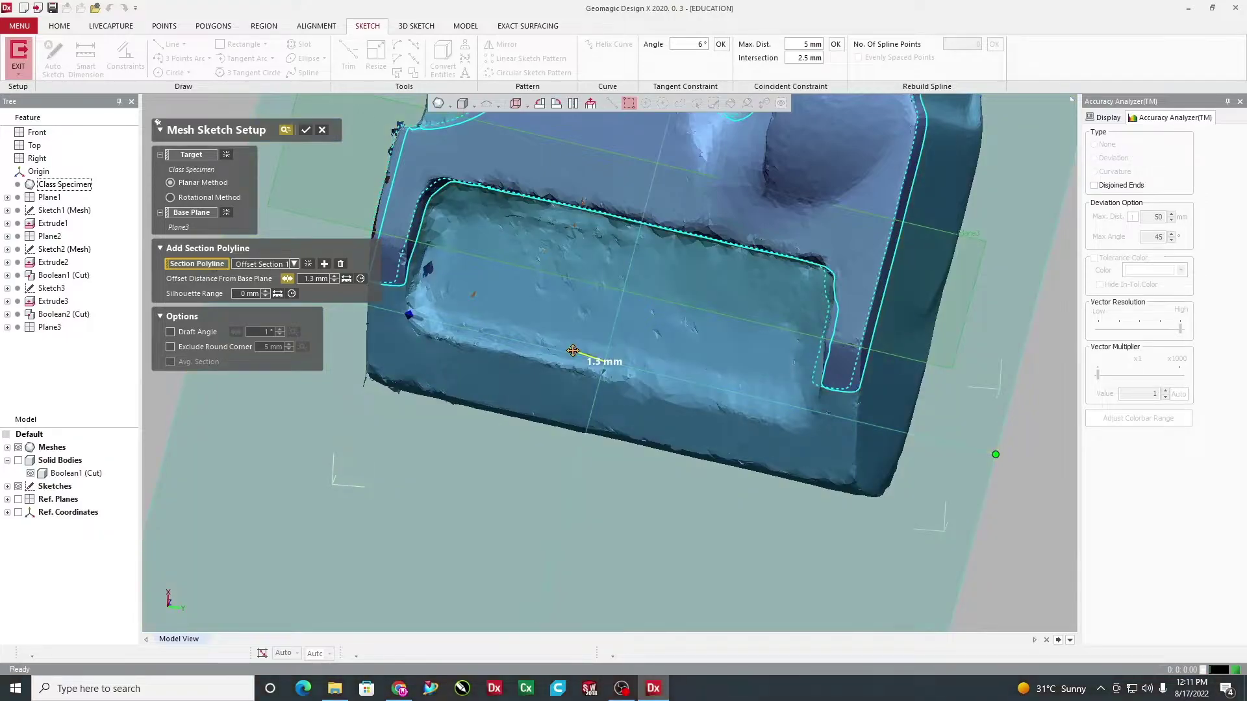
{"action": "left_click_drag", "start_coordinate": [572, 349], "coordinate": [572, 335]}
{"action": "right_click_drag", "start_coordinate": [571, 335], "coordinate": [706, 343]}
{"action": "mouse_move", "coordinate": [354, 307]}
{"action": "right_mouse_down"}
{"action": "mouse_move", "coordinate": [423, 357]}
{"action": "mouse_move", "coordinate": [420, 334]}
{"action": "mouse_move", "coordinate": [309, 388]}
{"action": "mouse_move", "coordinate": [364, 325]}
{"action": "right_mouse_up"}
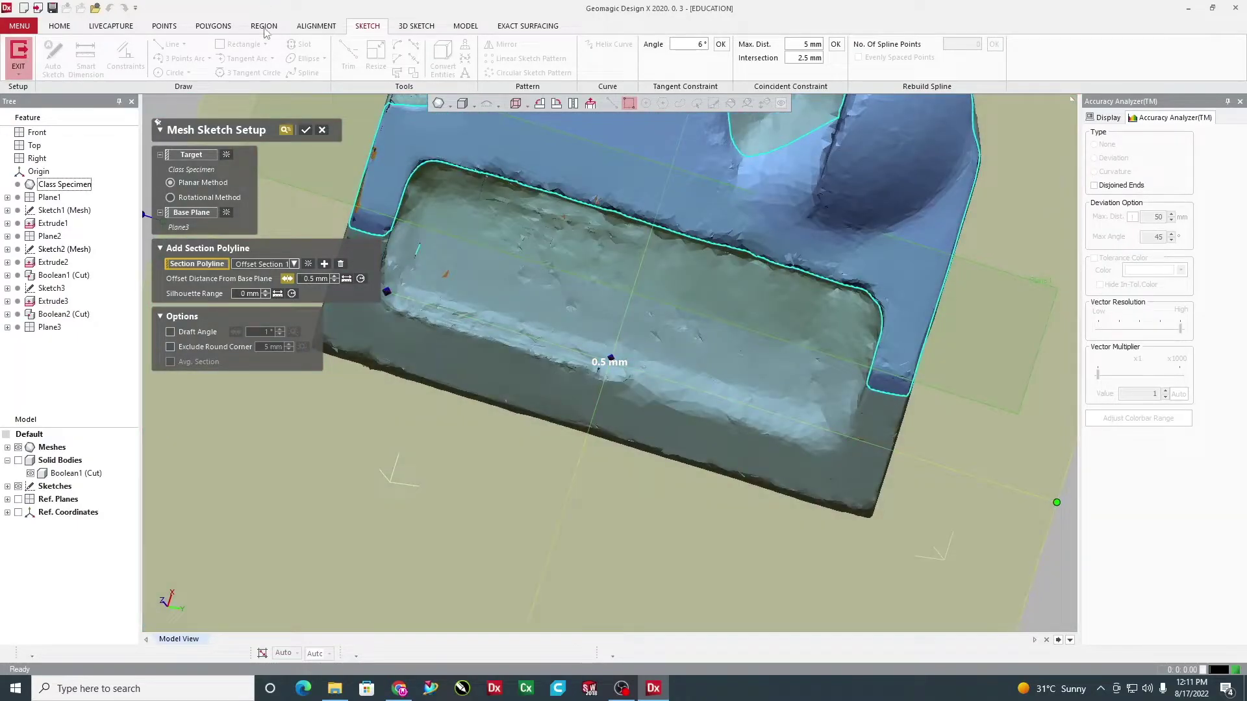
{"action": "left_click", "coordinate": [307, 130]}
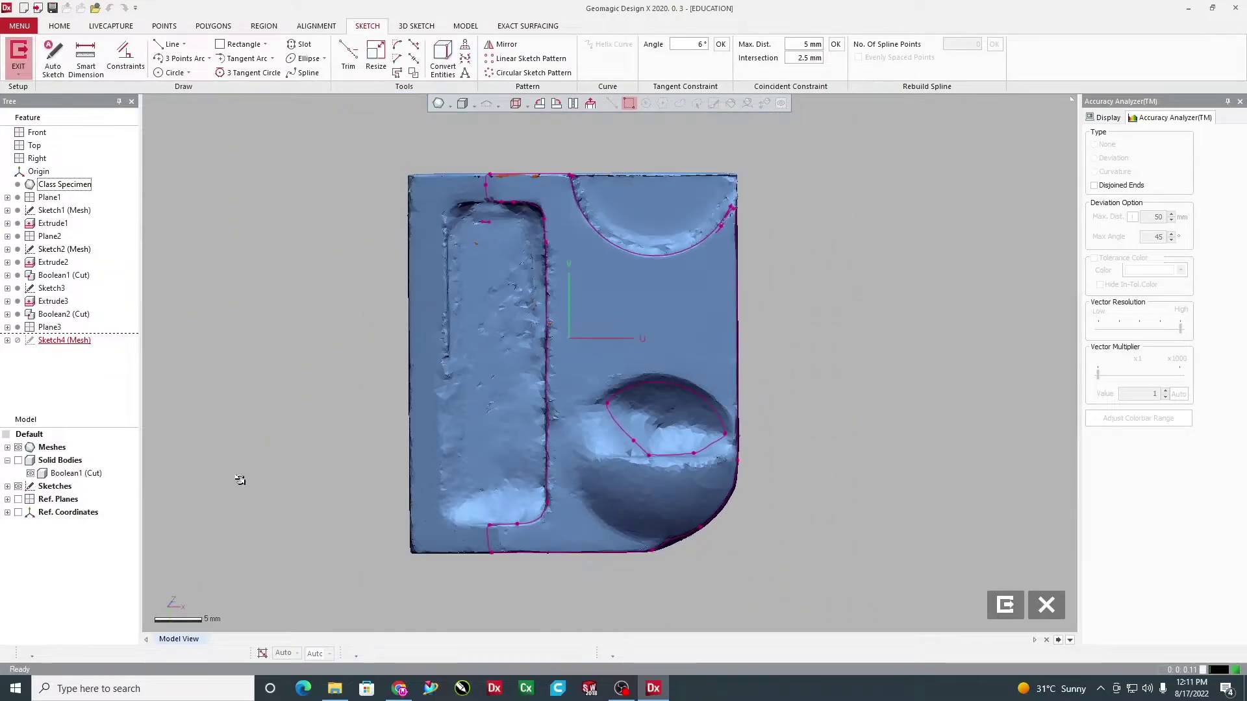
Hide the mesh and fit one line to the section's long pocket edge and another to the opposite straight outer edge
{"action": "left_click", "coordinate": [18, 448]}
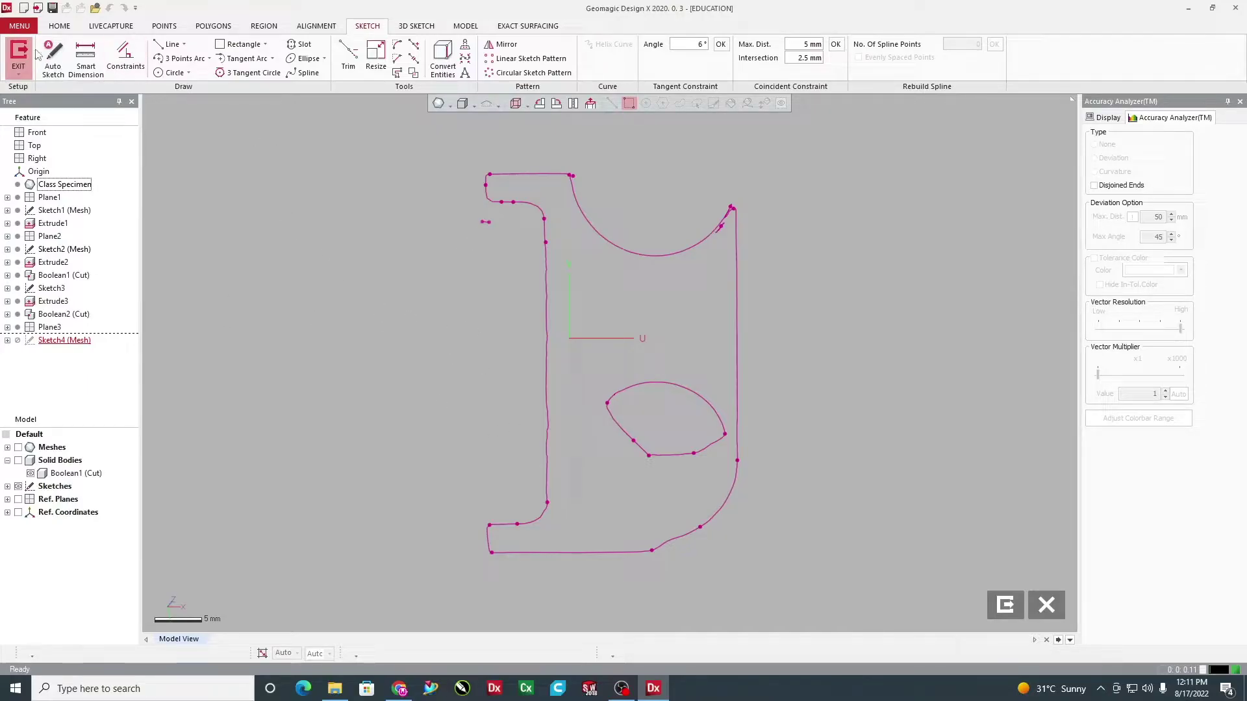
{"action": "left_click", "coordinate": [158, 44]}
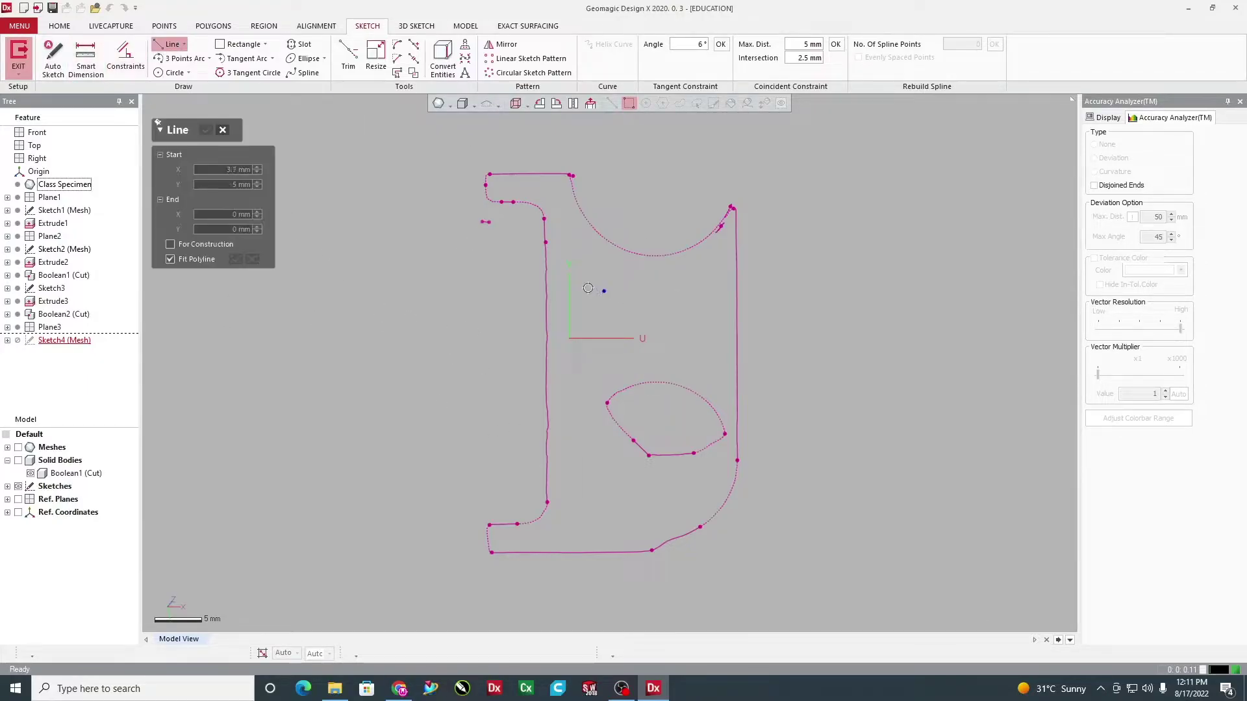
{"action": "left_click", "coordinate": [546, 306]}
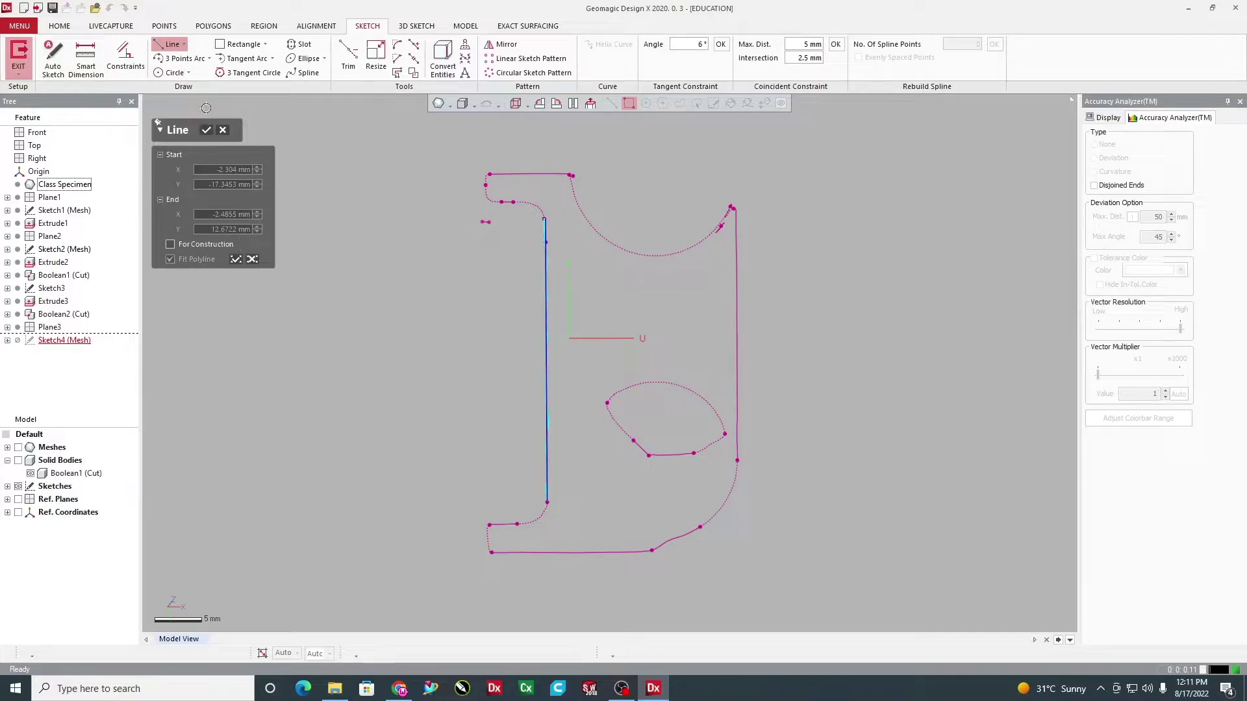
{"action": "left_click", "coordinate": [208, 131]}
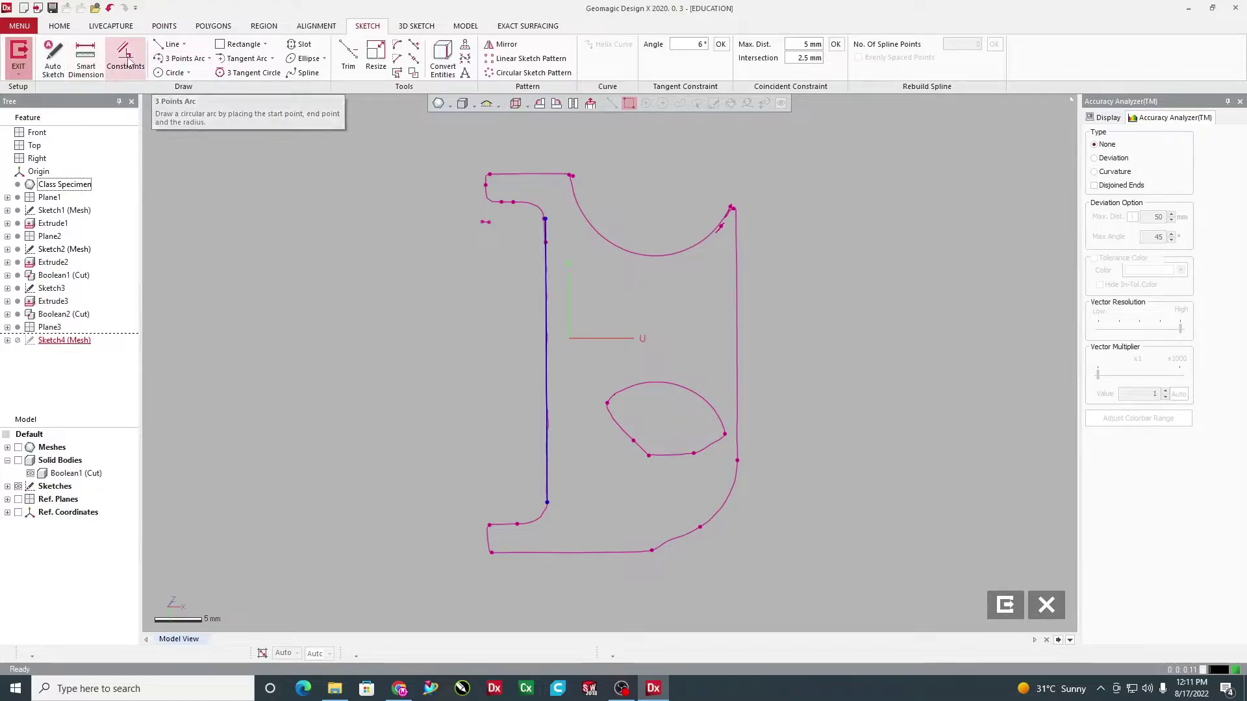
{"action": "left_click", "coordinate": [168, 44]}
{"action": "left_click", "coordinate": [736, 266]}
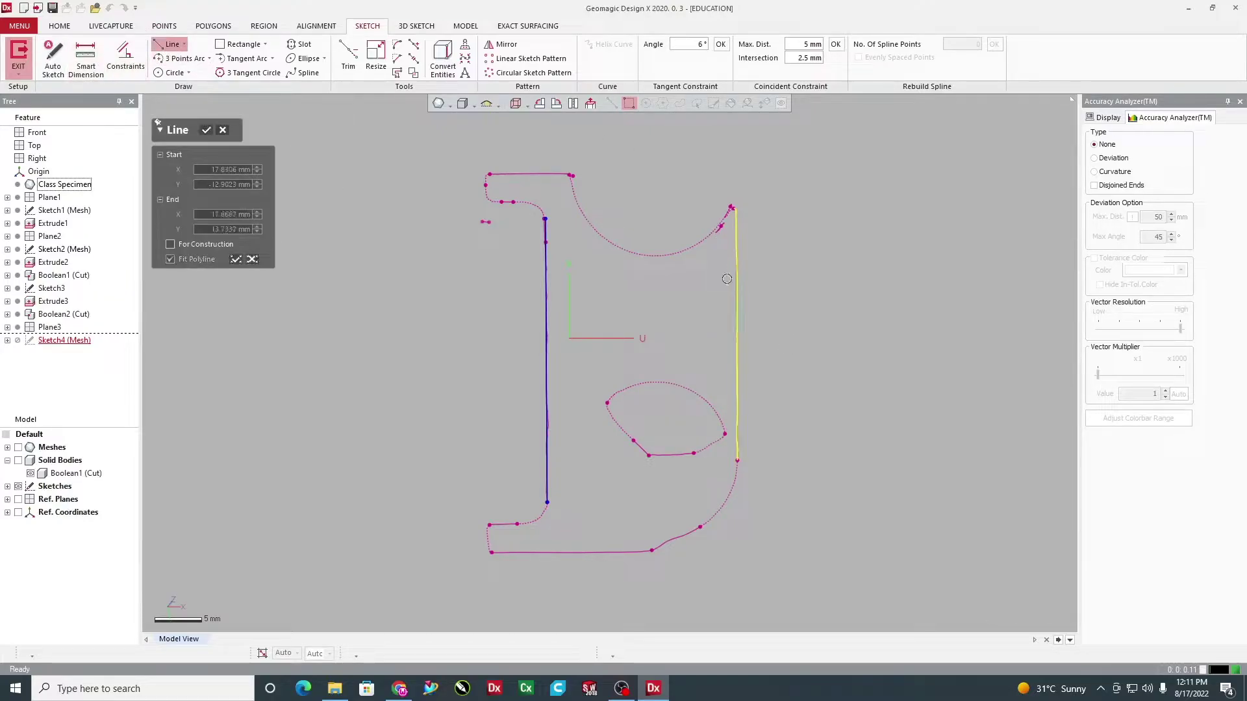
{"action": "left_click", "coordinate": [206, 130]}
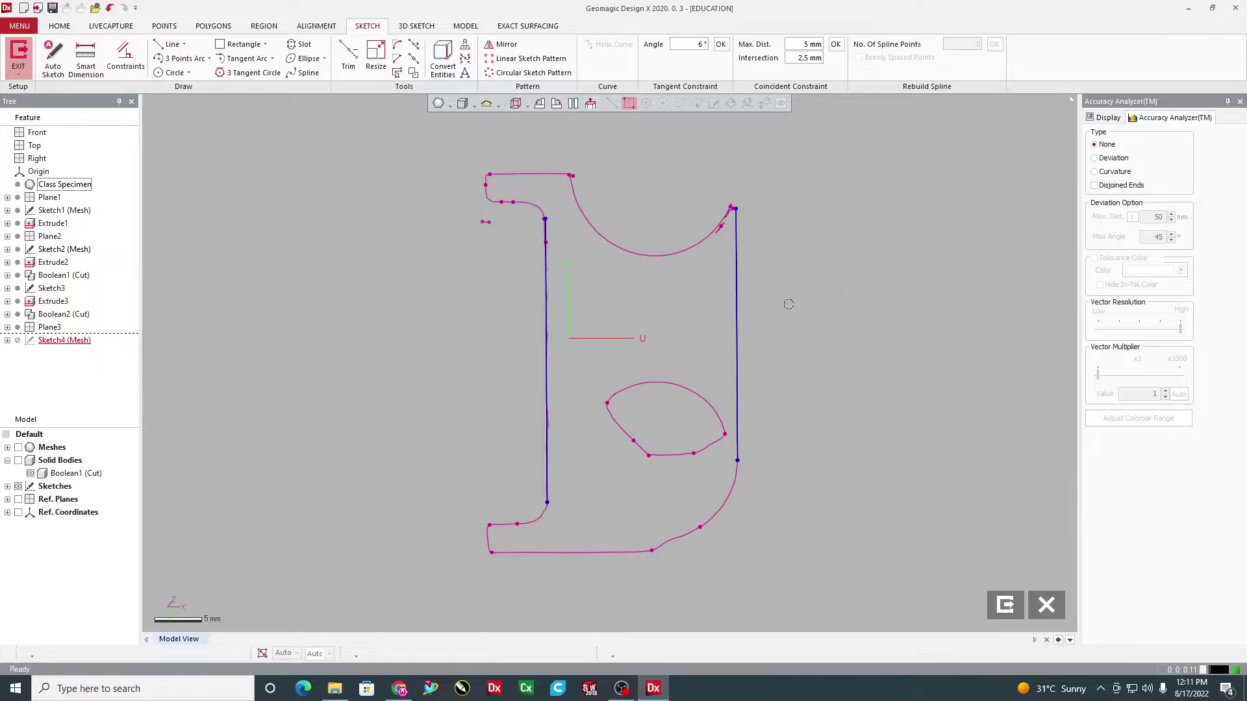
Apply a Vertical constraint to the line along the section's straight outer edge
{"action": "left_click", "coordinate": [736, 313]}
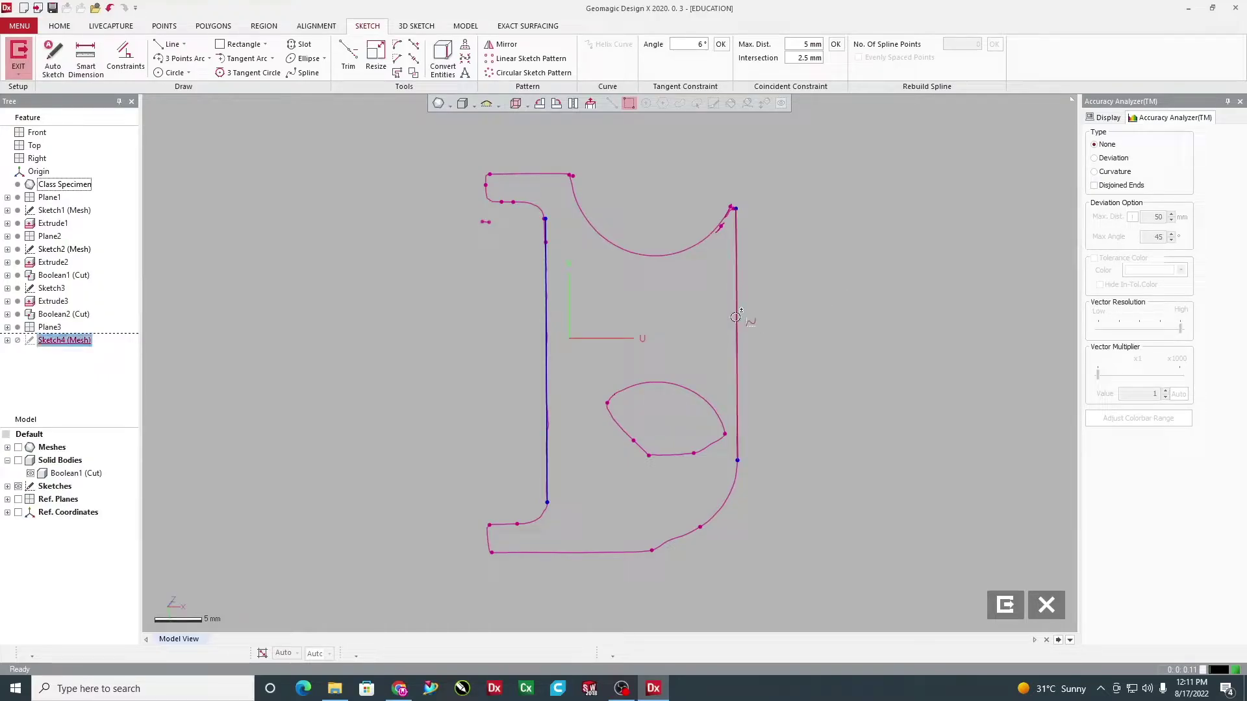
{"action": "left_click", "coordinate": [547, 323]}
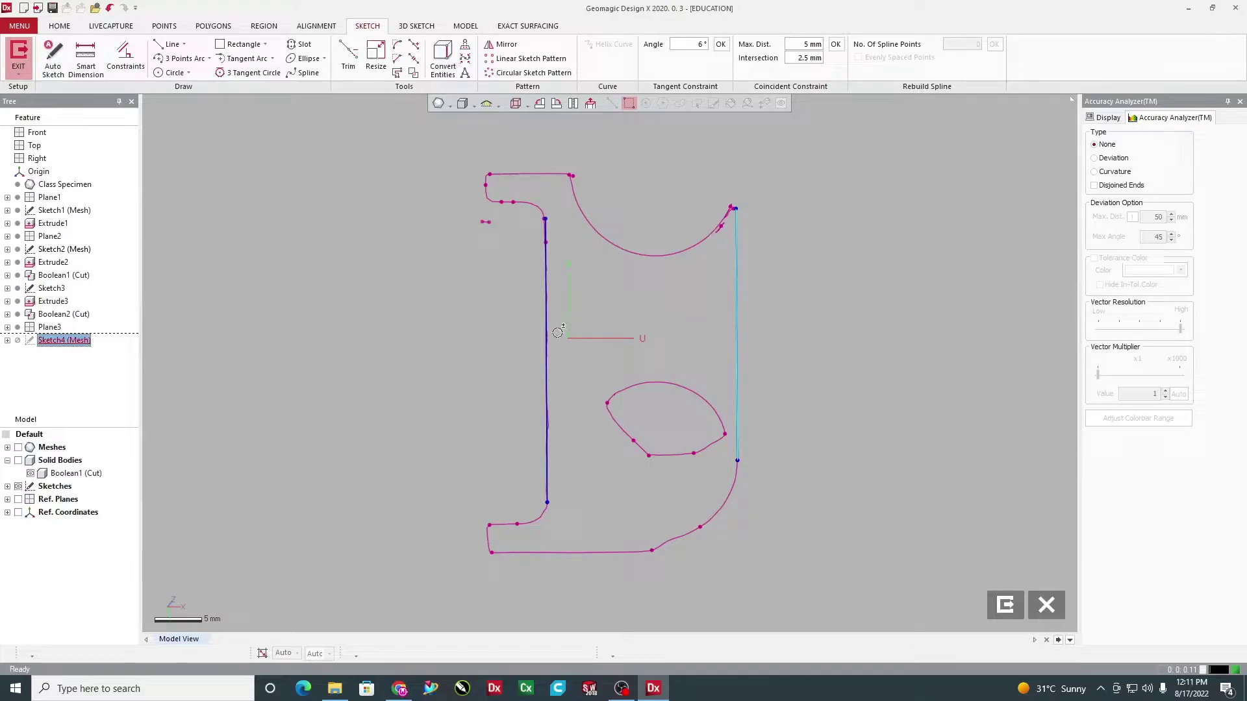
{"action": "left_click", "coordinate": [817, 337]}
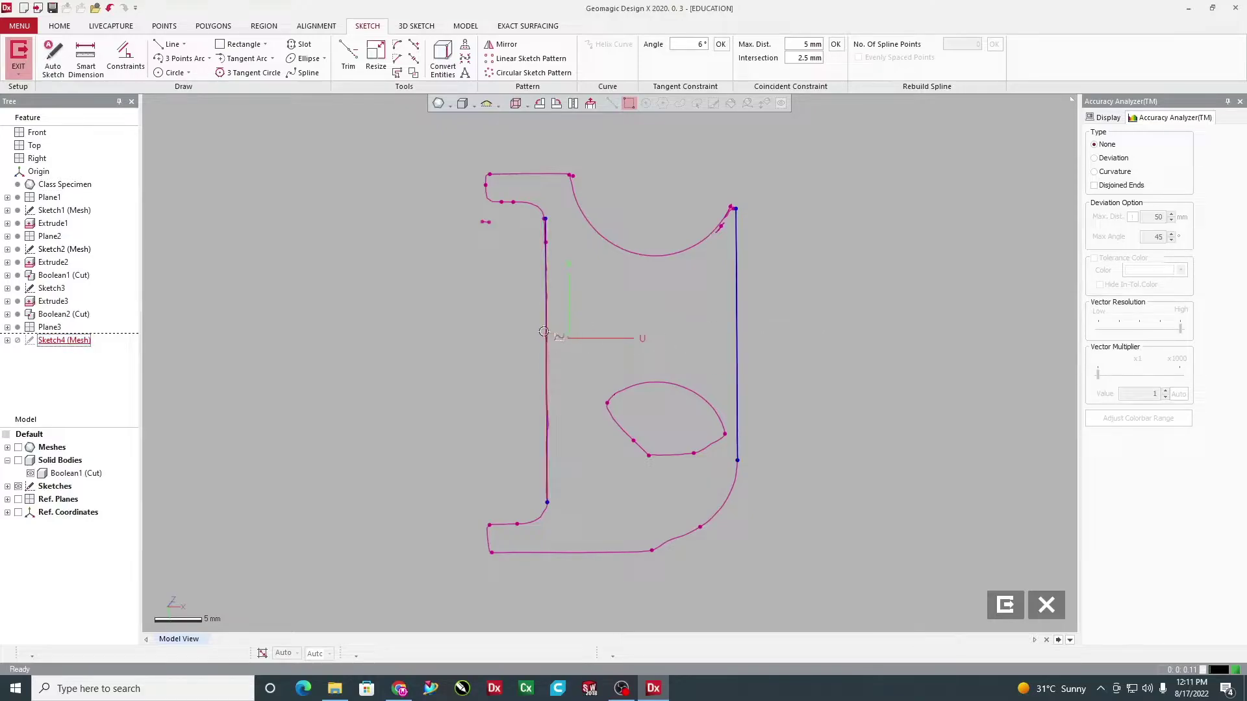
{"action": "left_click", "coordinate": [737, 322]}
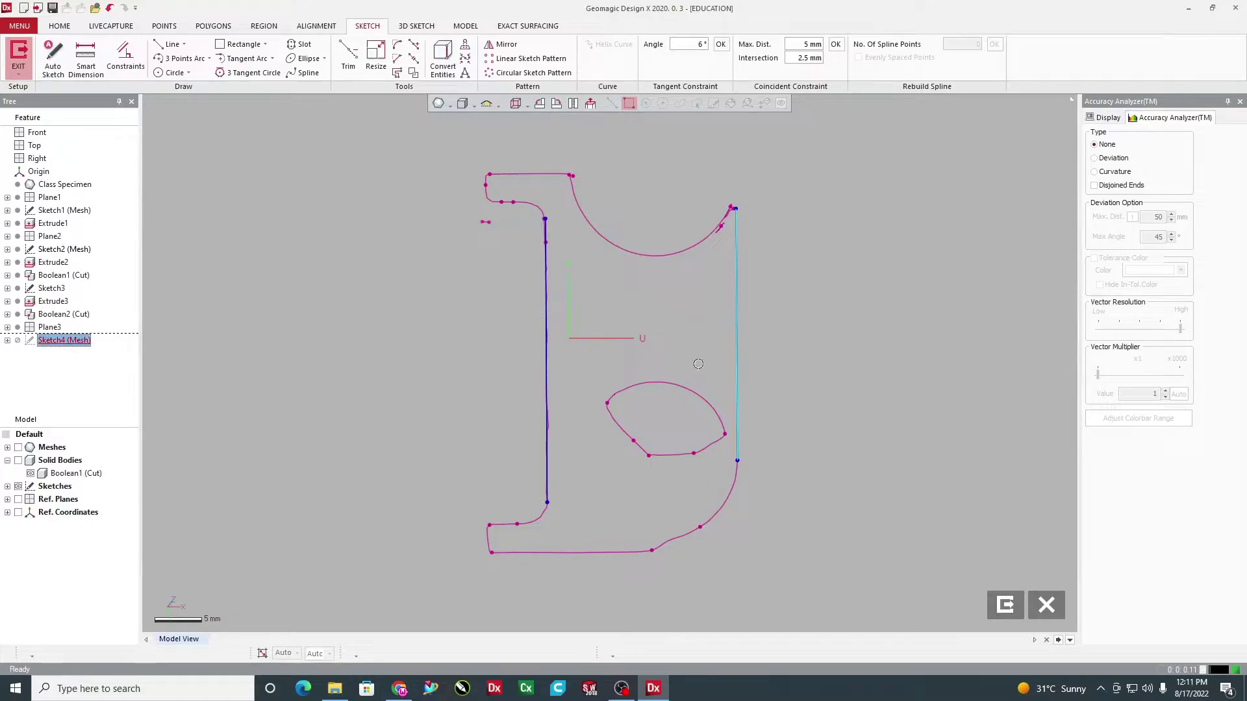
{"action": "left_click", "coordinate": [736, 305]}
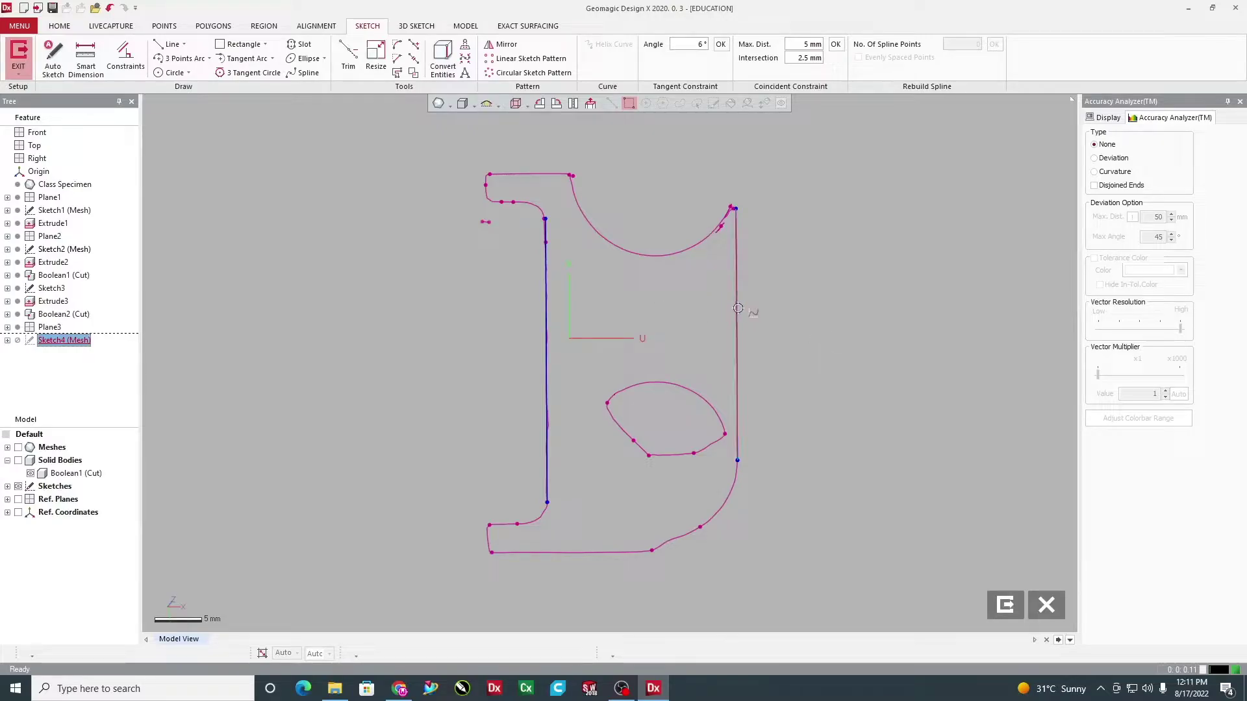
{"action": "double_click", "coordinate": [737, 306]}
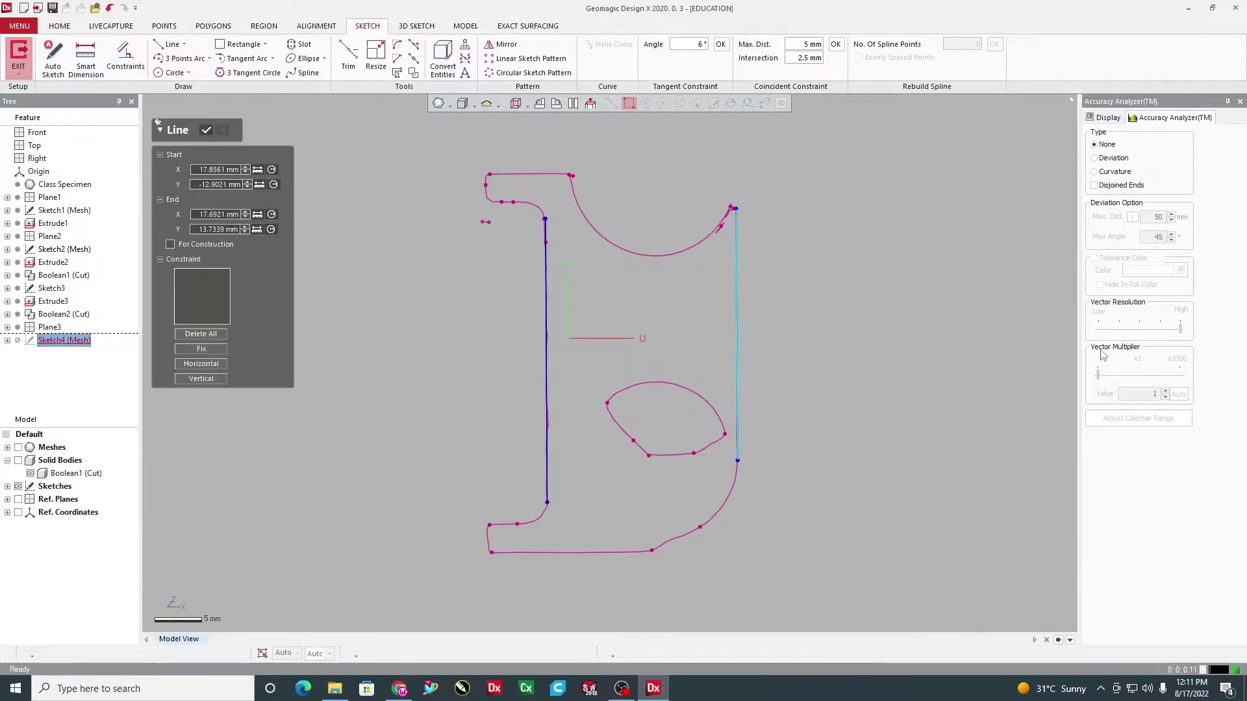
{"action": "left_click", "coordinate": [202, 378]}
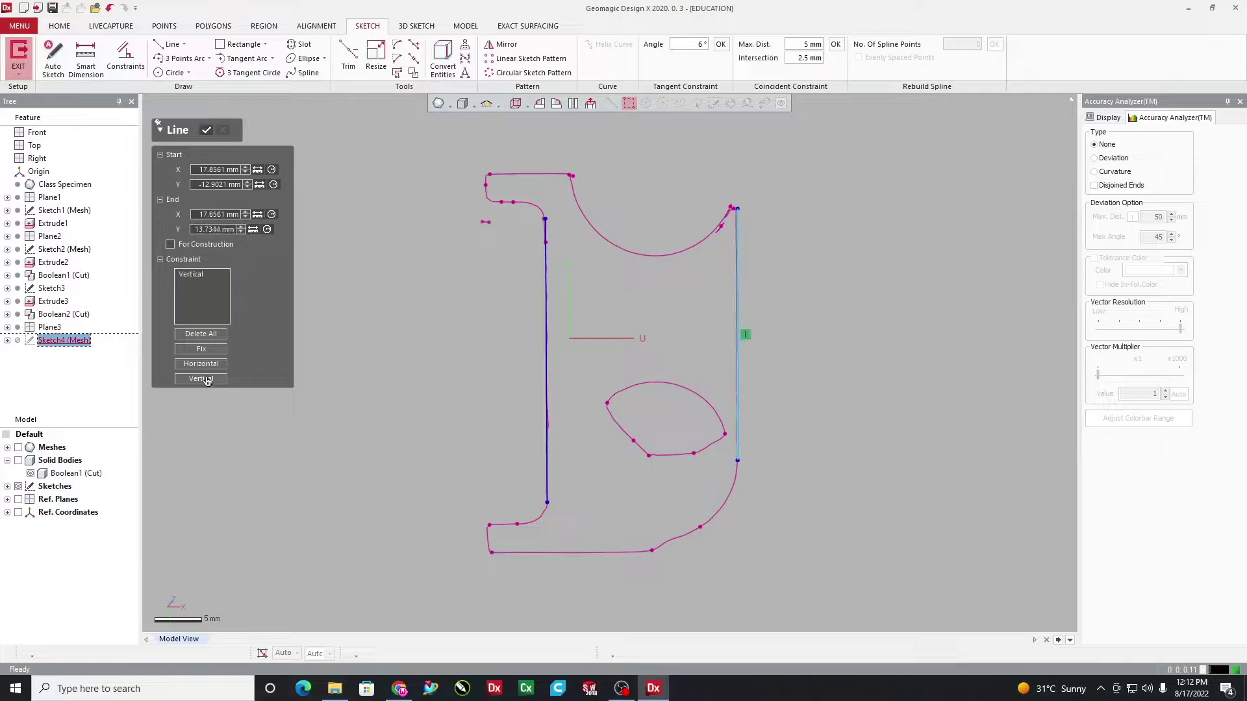
{"action": "left_click", "coordinate": [207, 131]}
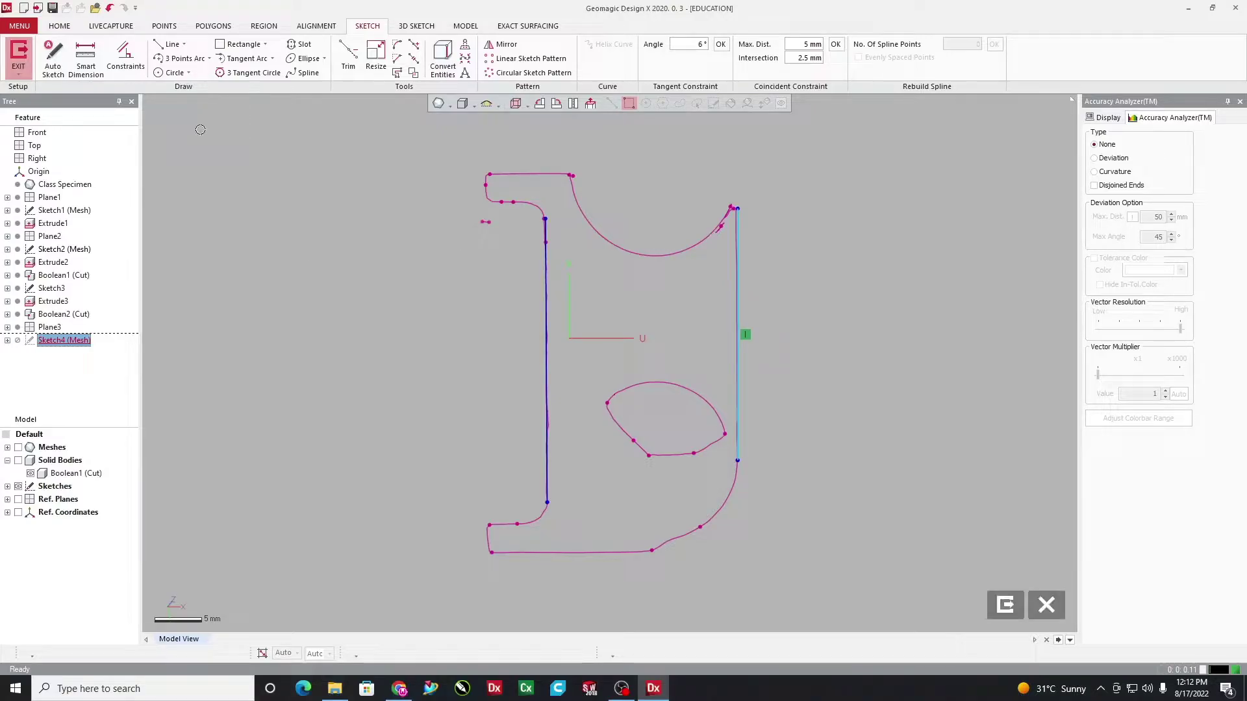
Apply a Vertical constraint to the line along the long pocket edge
{"action": "left_click", "coordinate": [547, 331]}
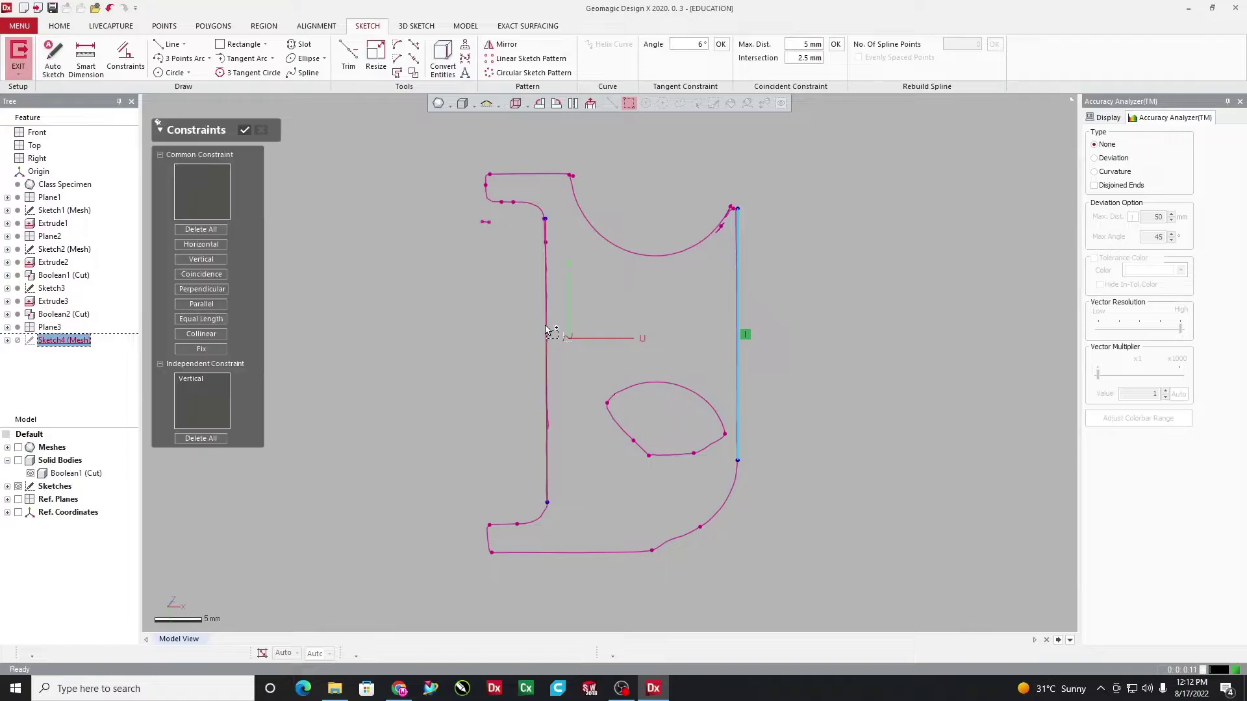
{"action": "left_click", "coordinate": [739, 315]}
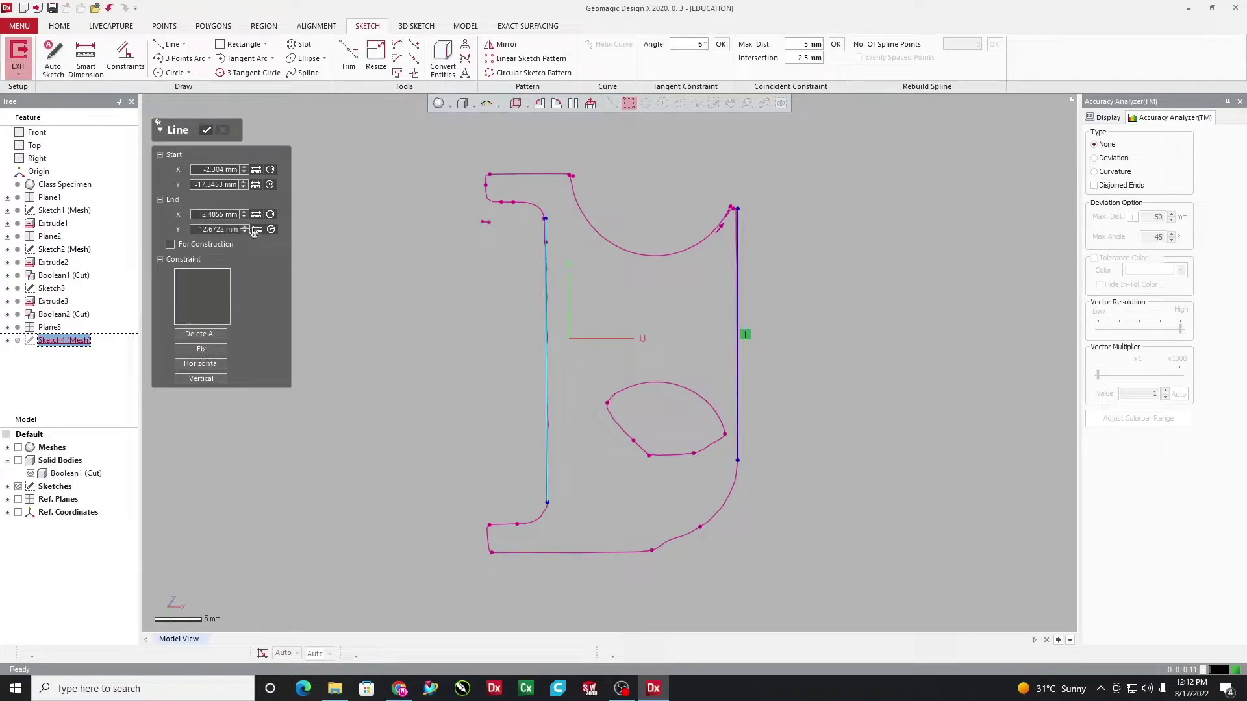
{"action": "left_click", "coordinate": [345, 306]}
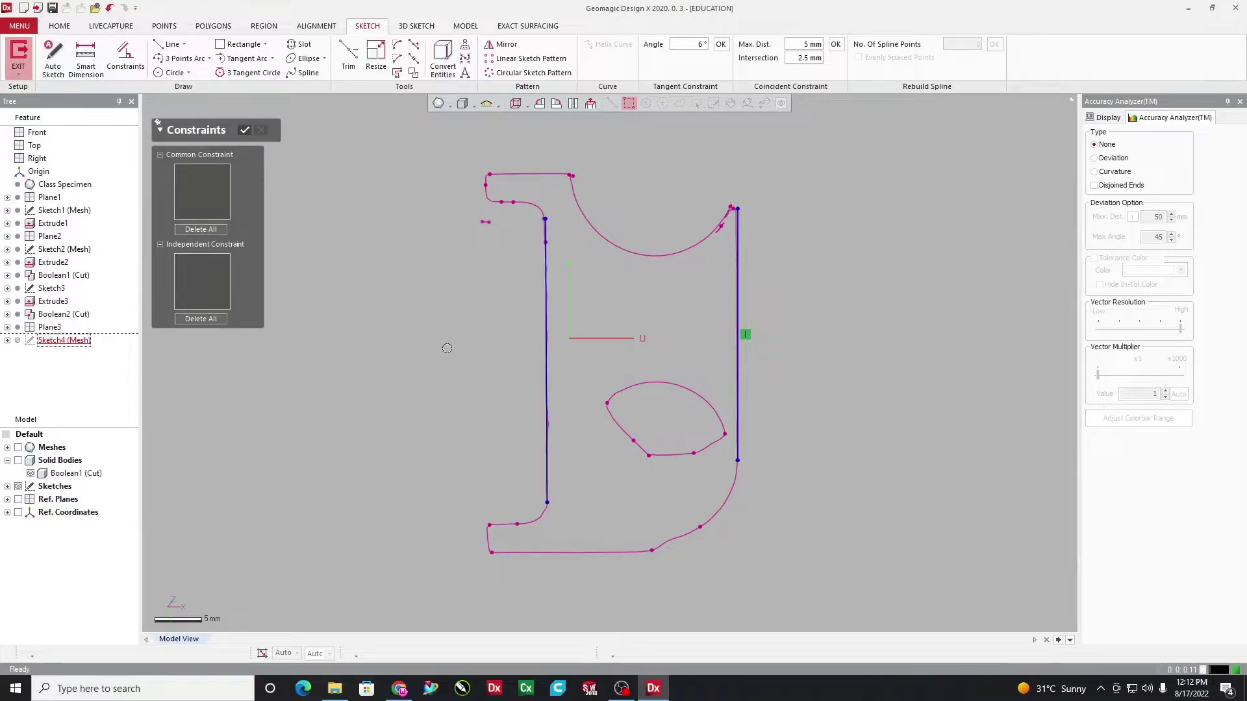
{"action": "left_click", "coordinate": [545, 306]}
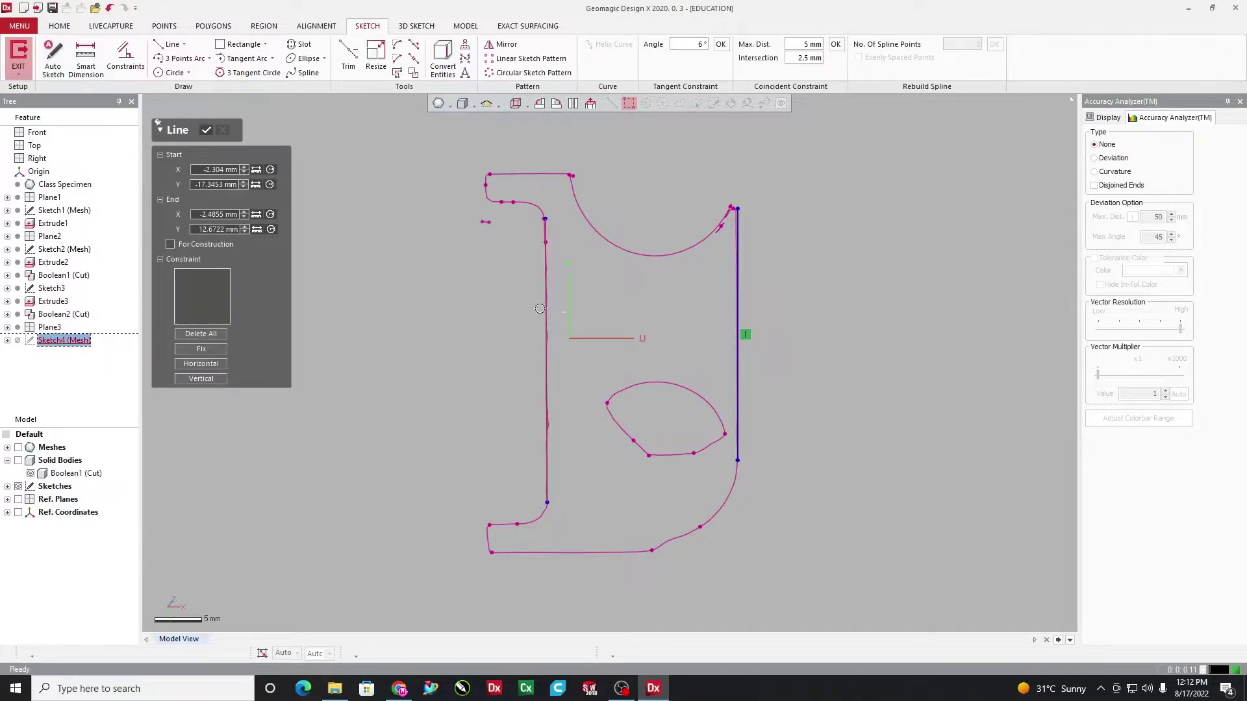
{"action": "left_click", "coordinate": [218, 382]}
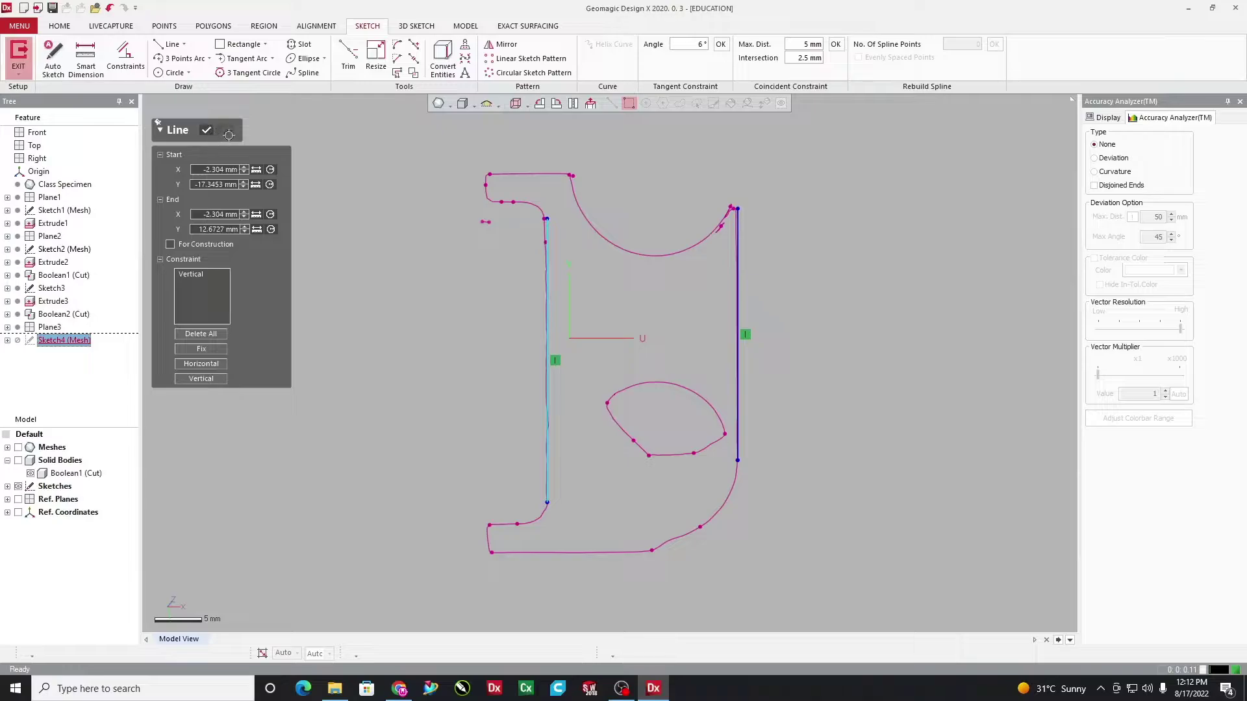
{"action": "left_click", "coordinate": [206, 130]}
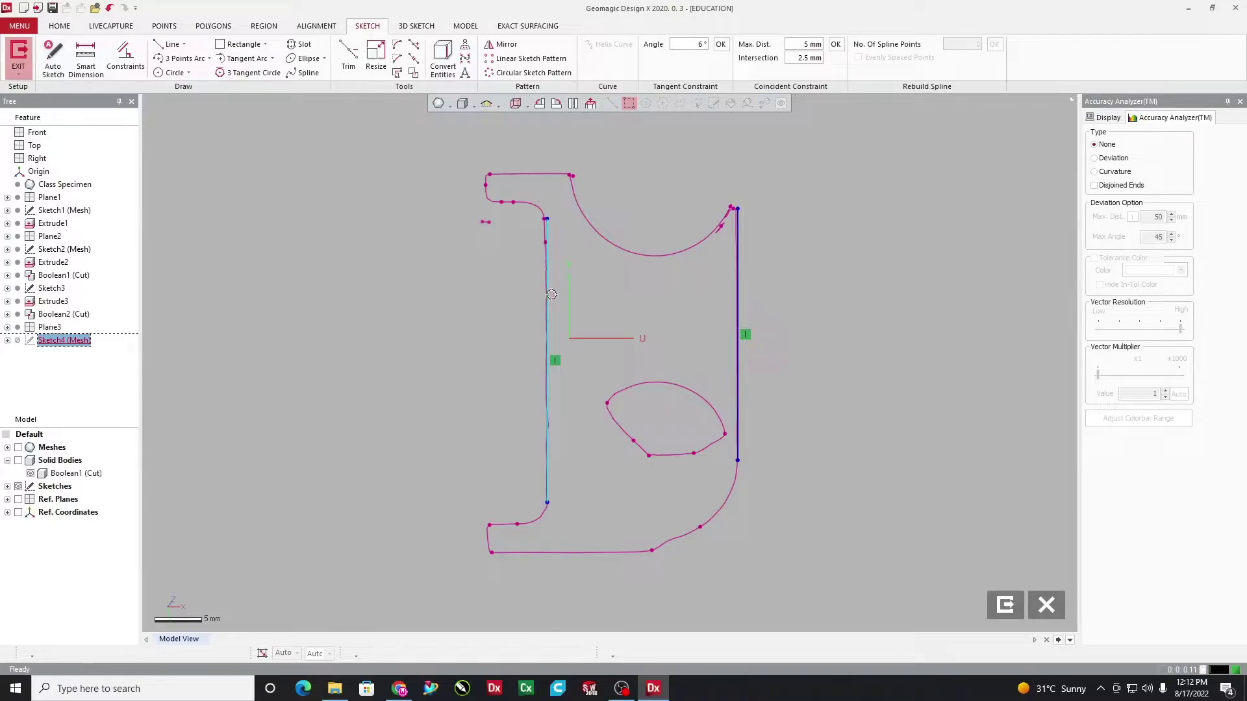
Constrain the pocket-edge line and the outer-edge line to be parallel
{"action": "left_click", "coordinate": [738, 316]}
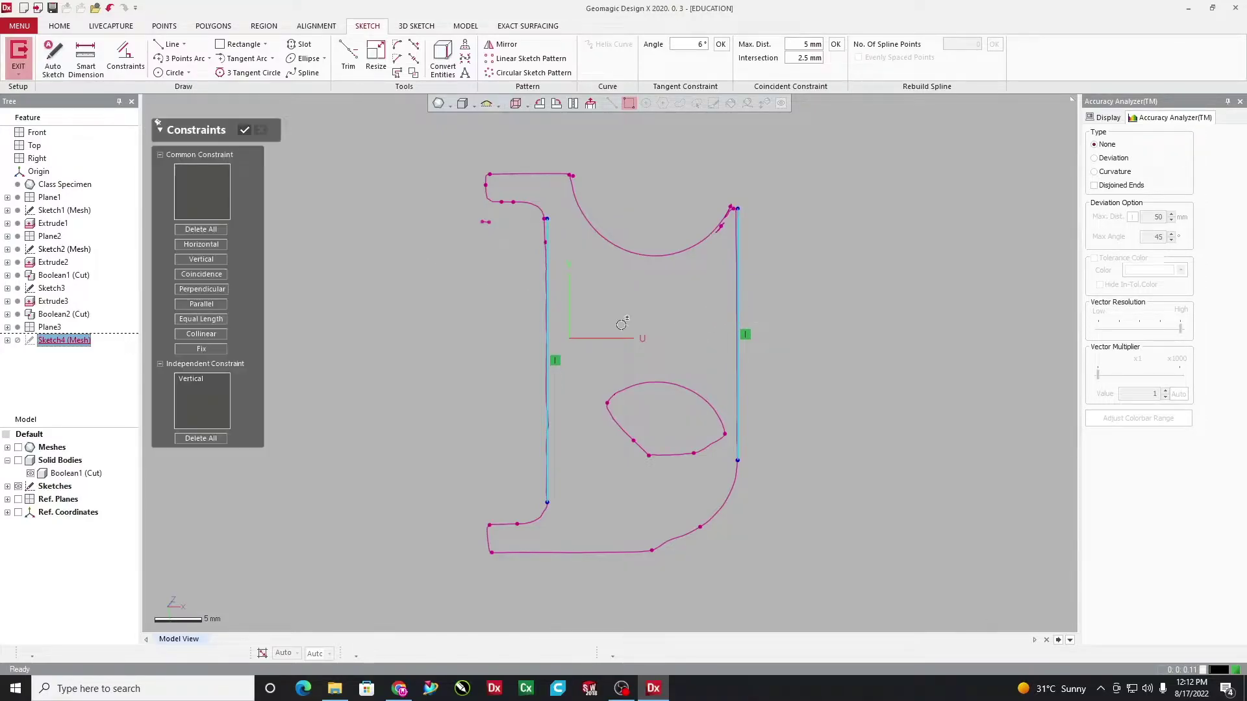
{"action": "left_click", "coordinate": [202, 304]}
{"action": "left_click", "coordinate": [246, 132]}
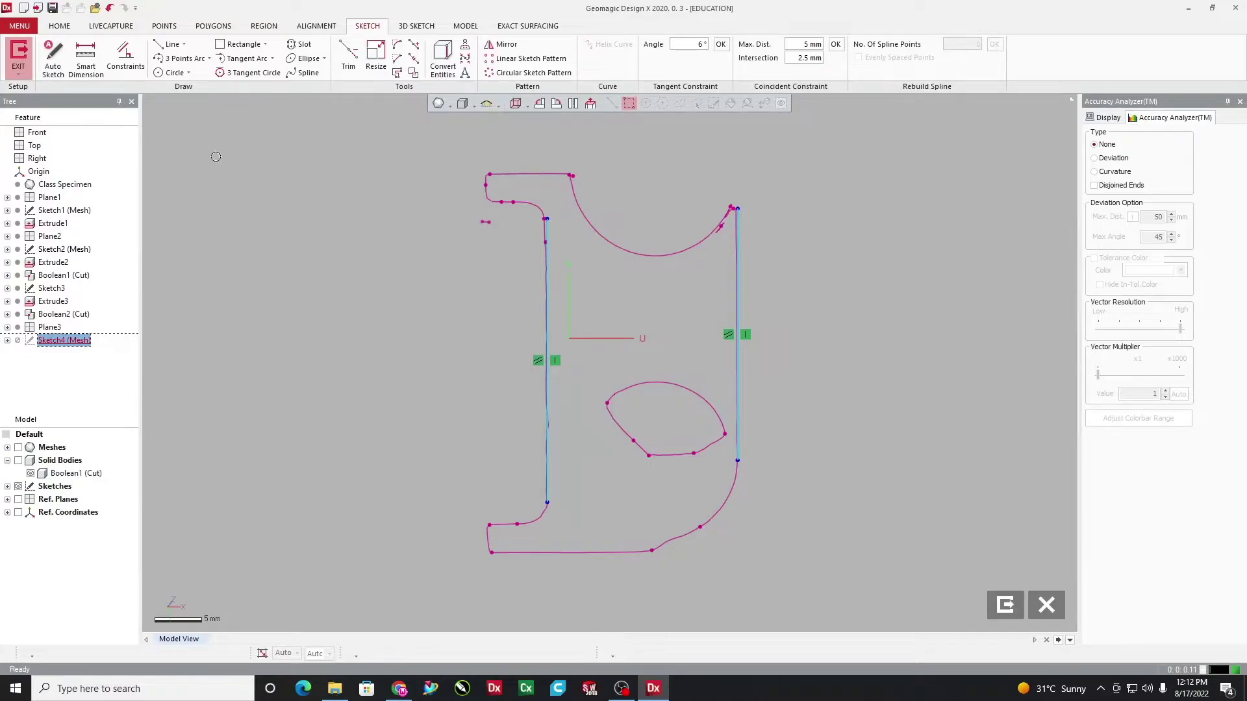
{"action": "left_click", "coordinate": [394, 264]}
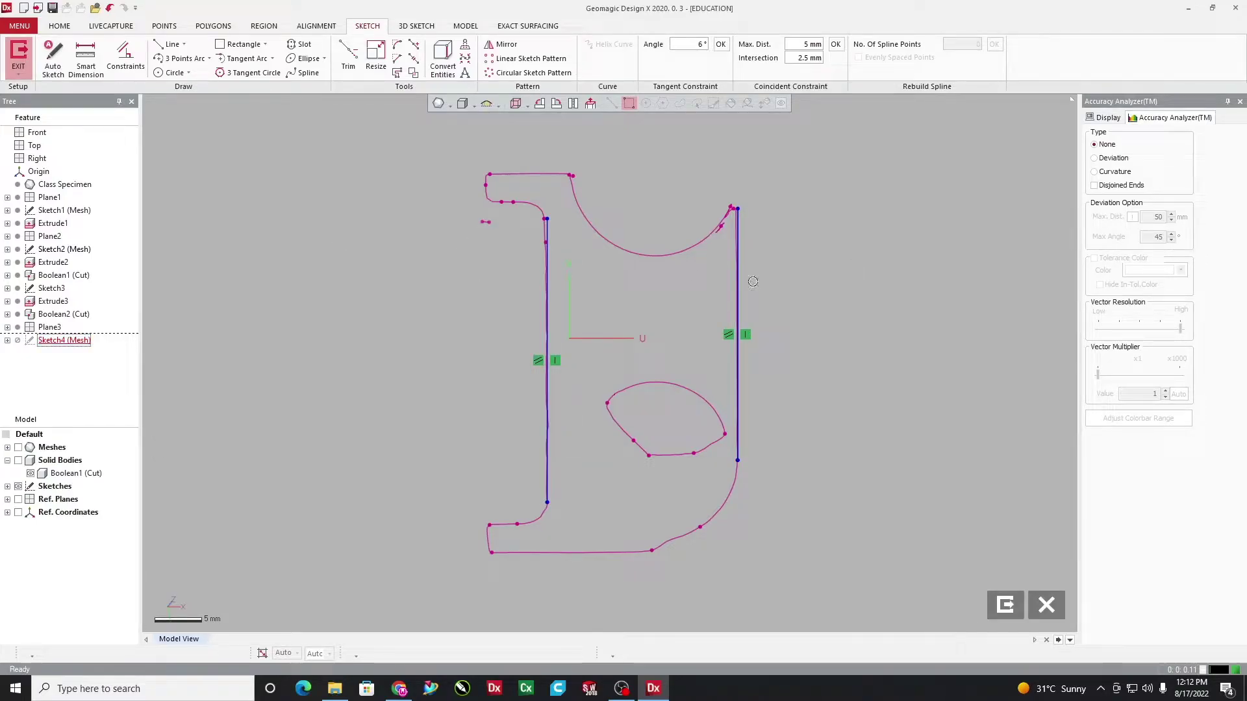
Apply a Fix constraint to the pocket-edge line and extend both of its ends beyond the section outline
{"action": "double_click", "coordinate": [547, 267]}
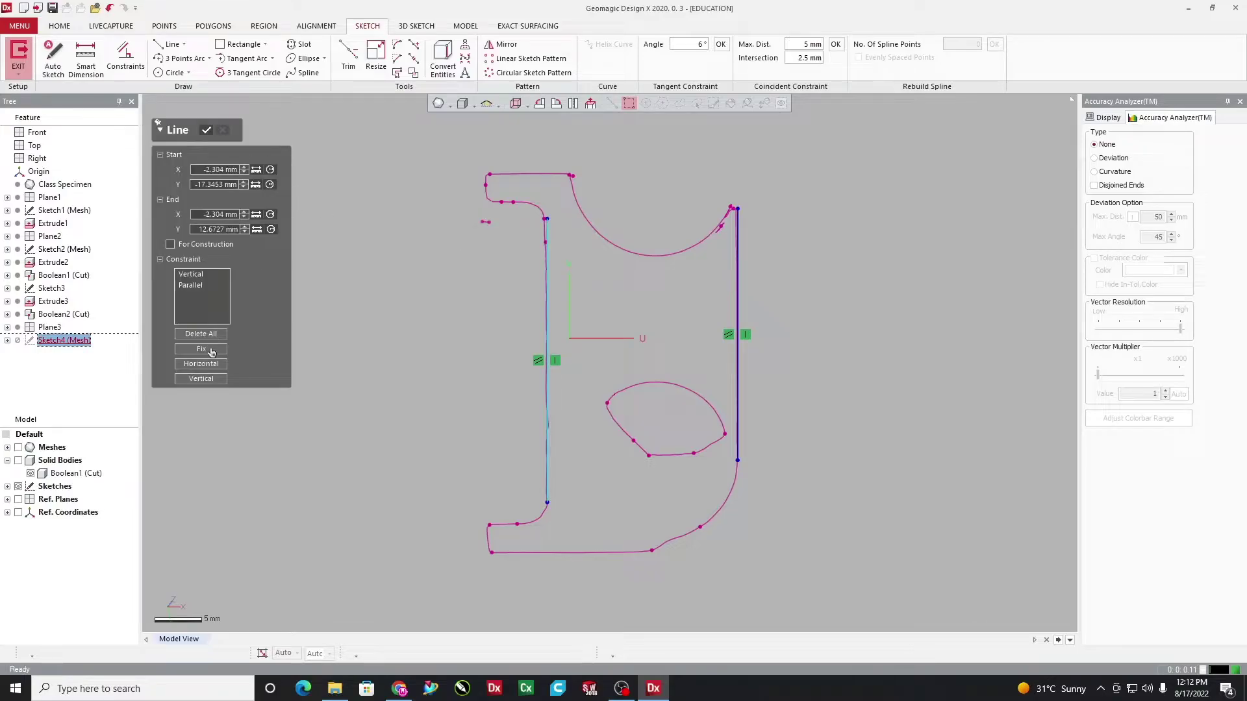
{"action": "left_click", "coordinate": [212, 351]}
{"action": "left_click", "coordinate": [206, 131]}
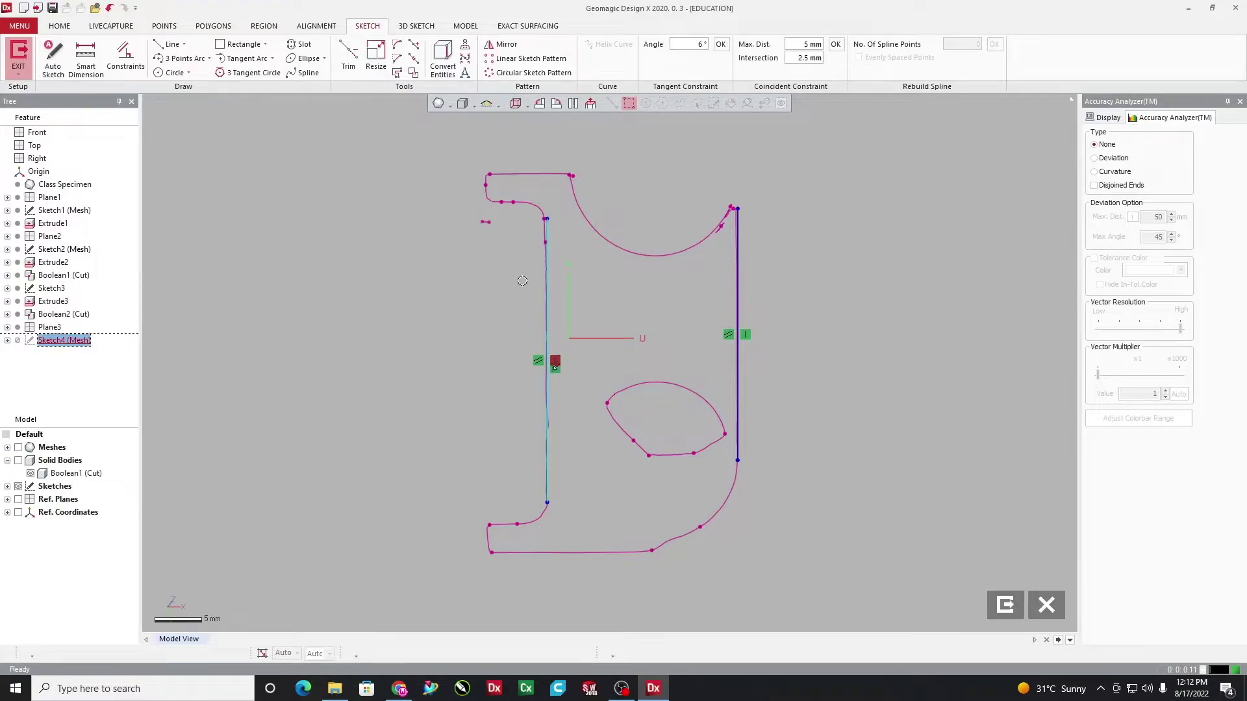
{"action": "left_click_drag", "start_coordinate": [546, 219], "coordinate": [547, 152]}
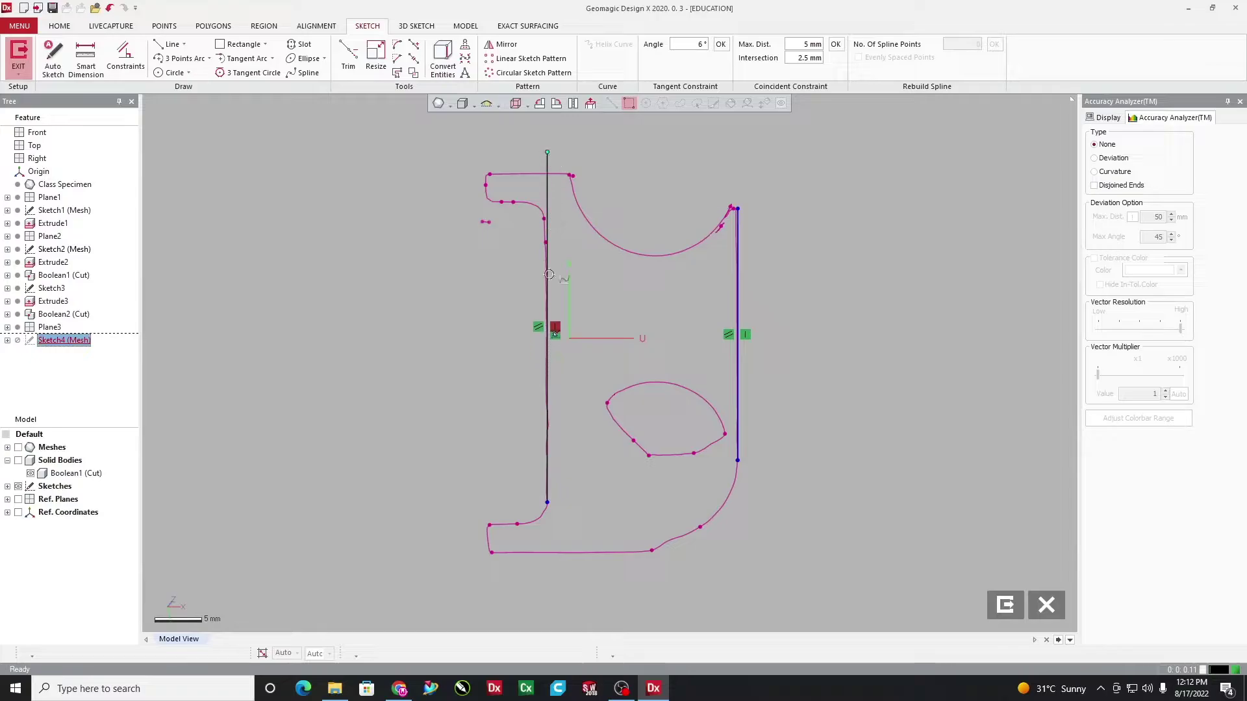
{"action": "left_click_drag", "start_coordinate": [546, 504], "coordinate": [550, 597]}
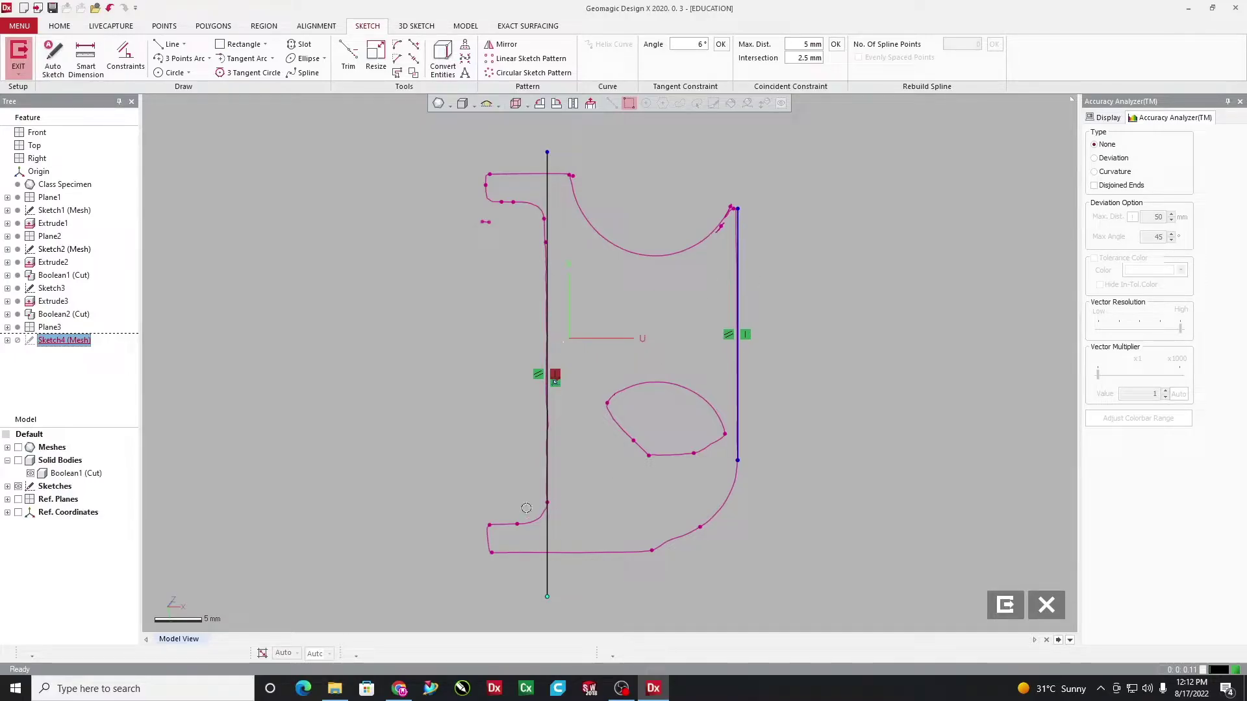
Fit a line to the pocket's lower short edge and constrain it perpendicular to the long pocket-edge line
{"action": "key", "text": "l"}
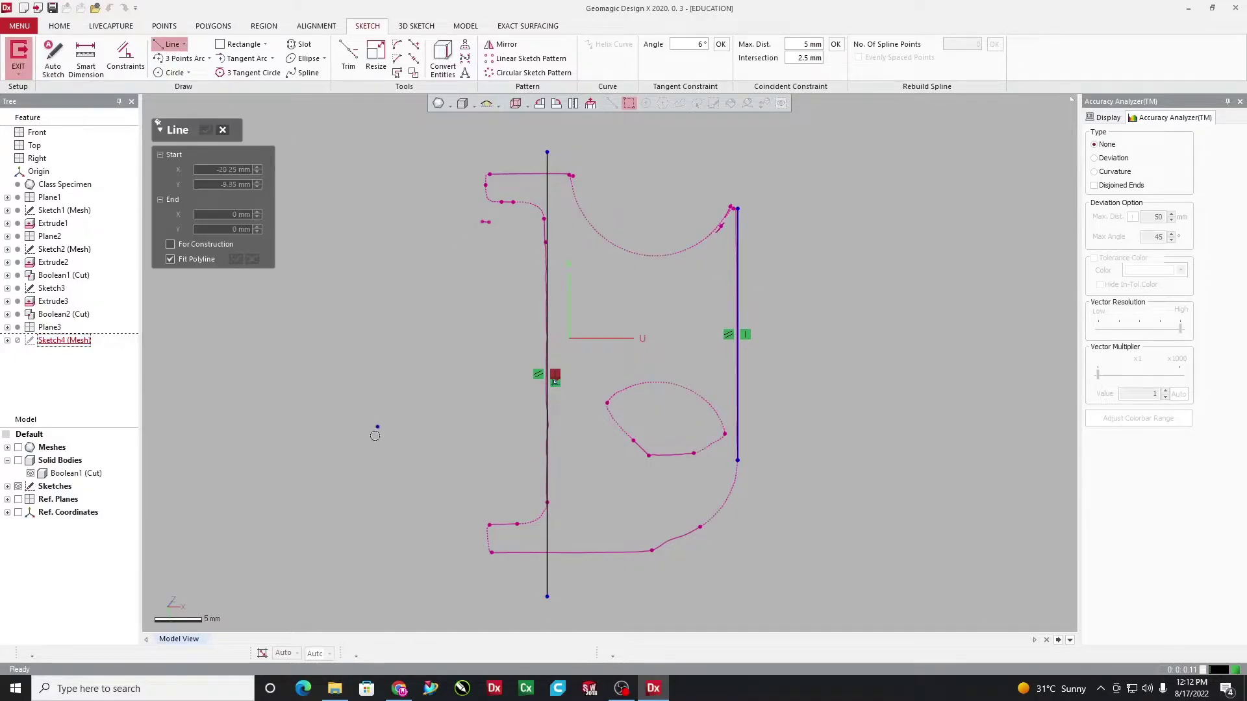
{"action": "left_click", "coordinate": [499, 525]}
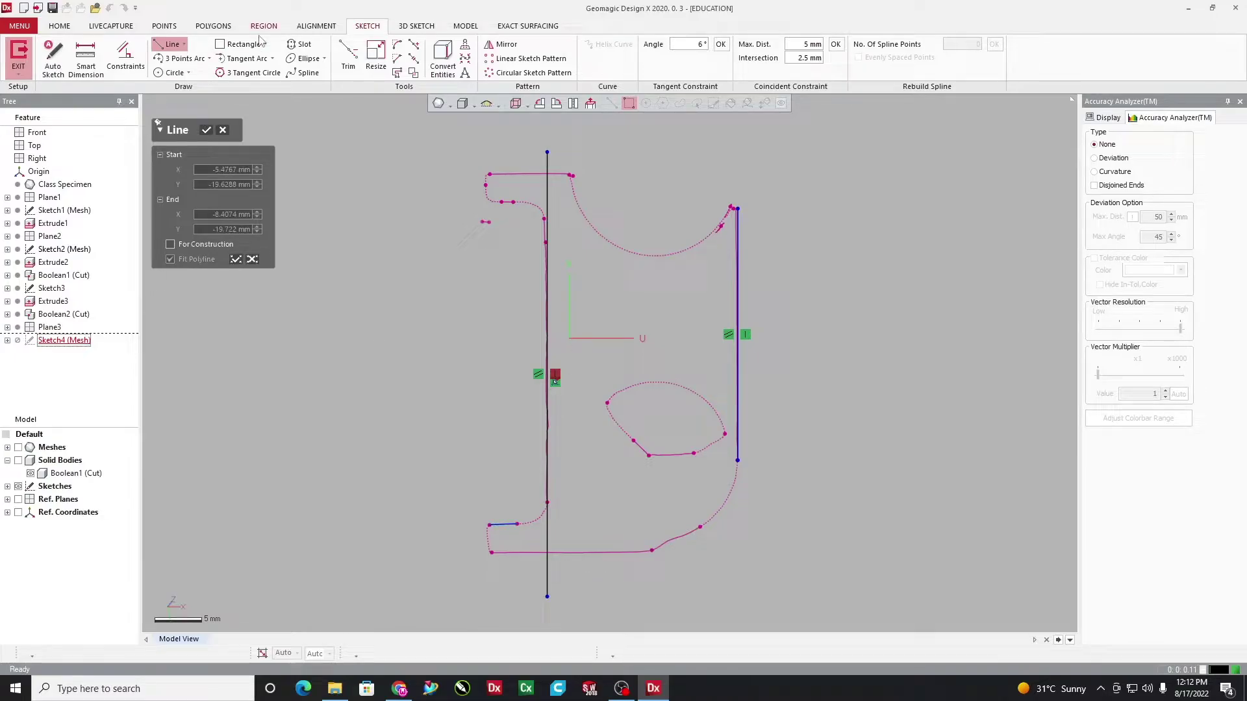
{"action": "left_click", "coordinate": [206, 130]}
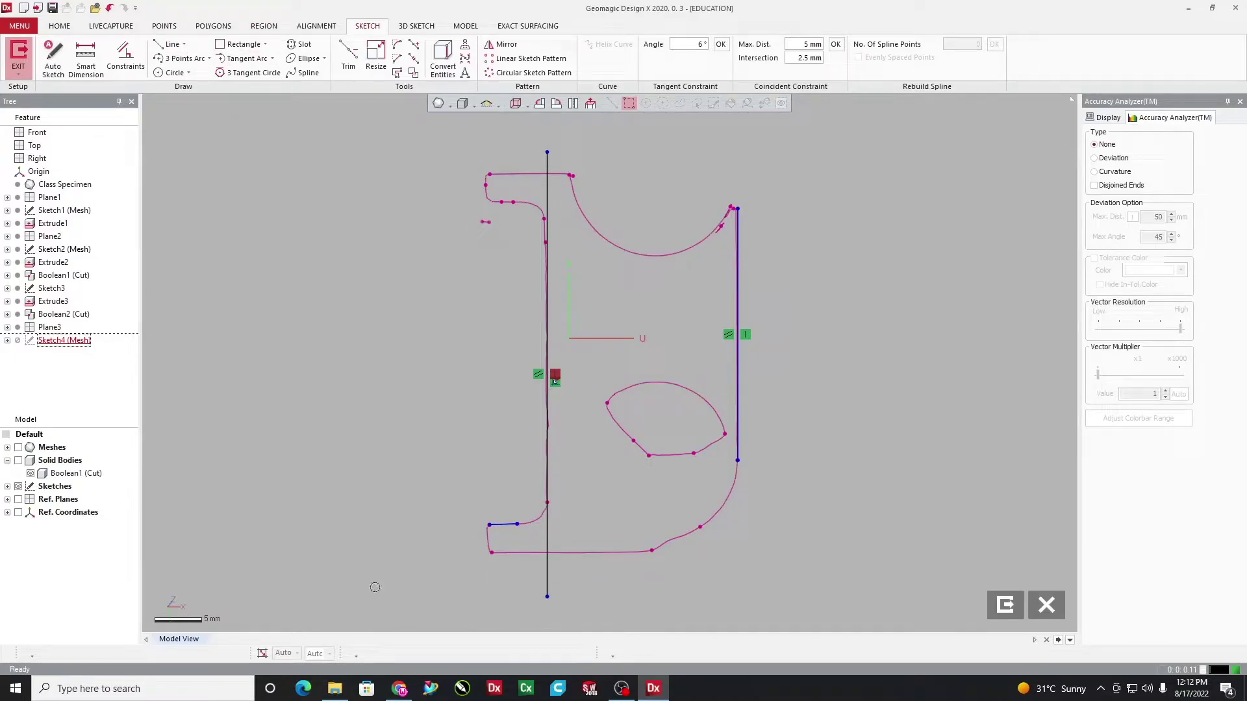
{"action": "left_click", "coordinate": [504, 524]}
{"action": "left_click", "coordinate": [548, 484], "text": "ctrl"}
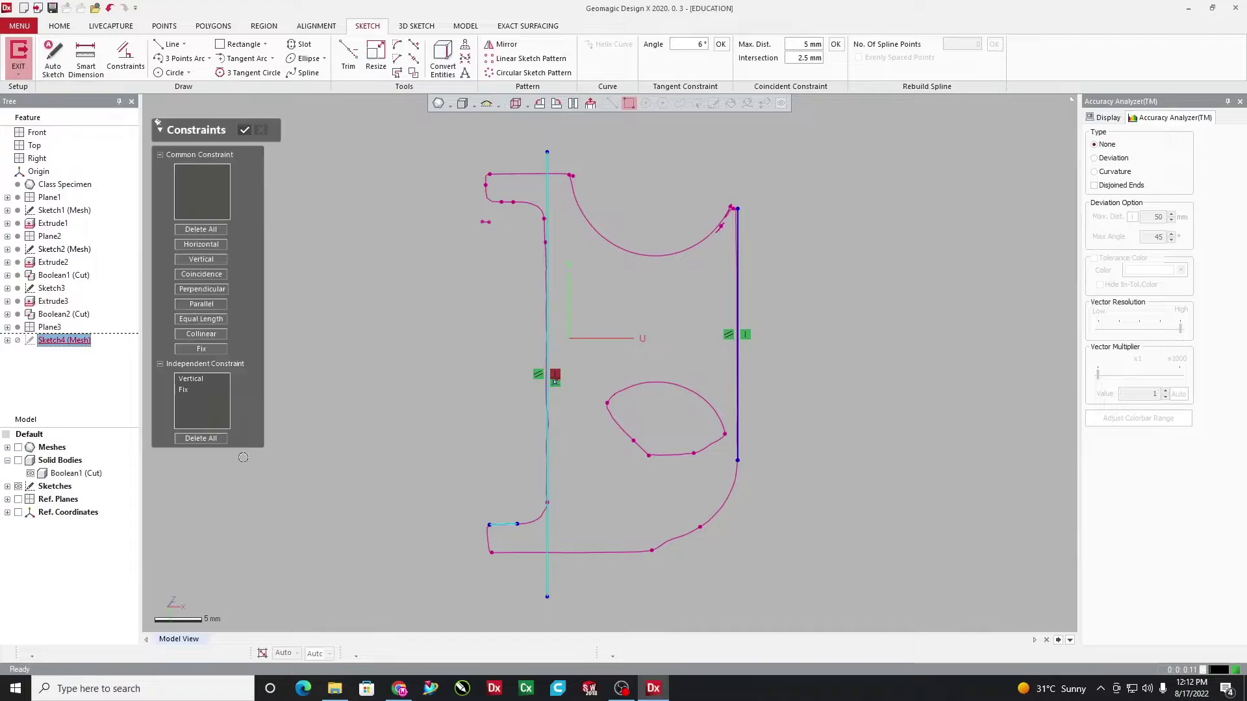
{"action": "left_click", "coordinate": [215, 290]}
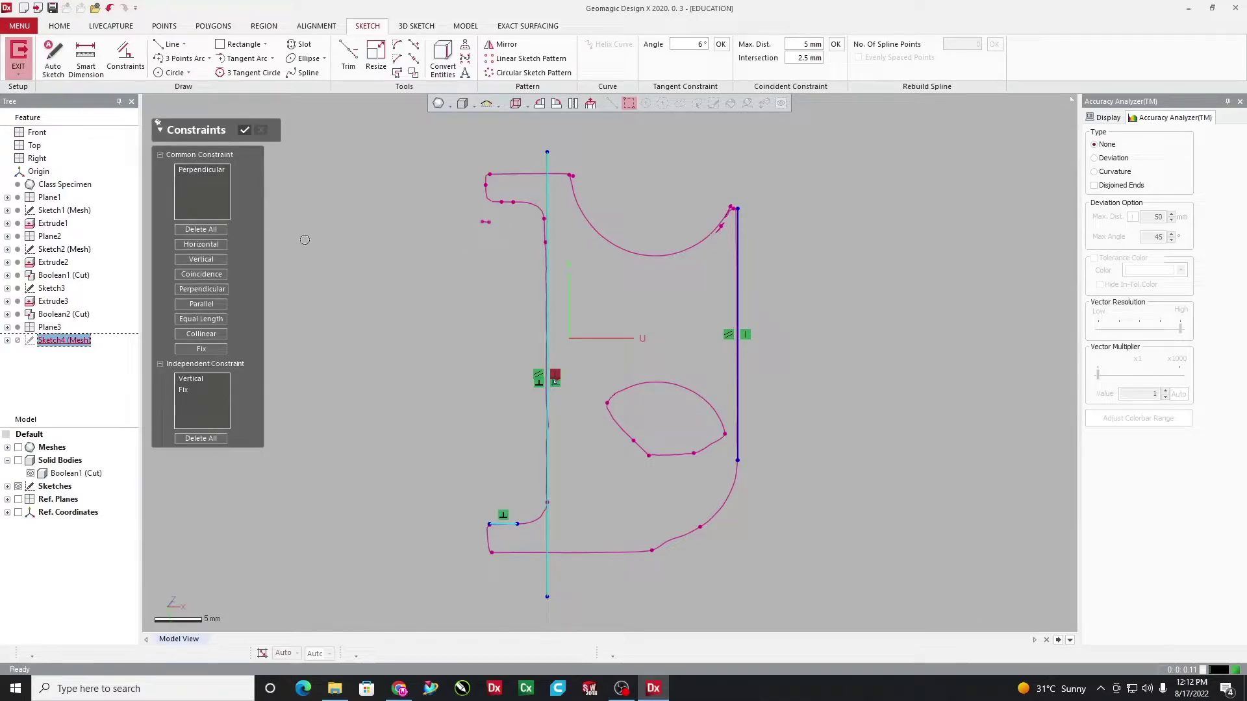
{"action": "left_click", "coordinate": [246, 129]}
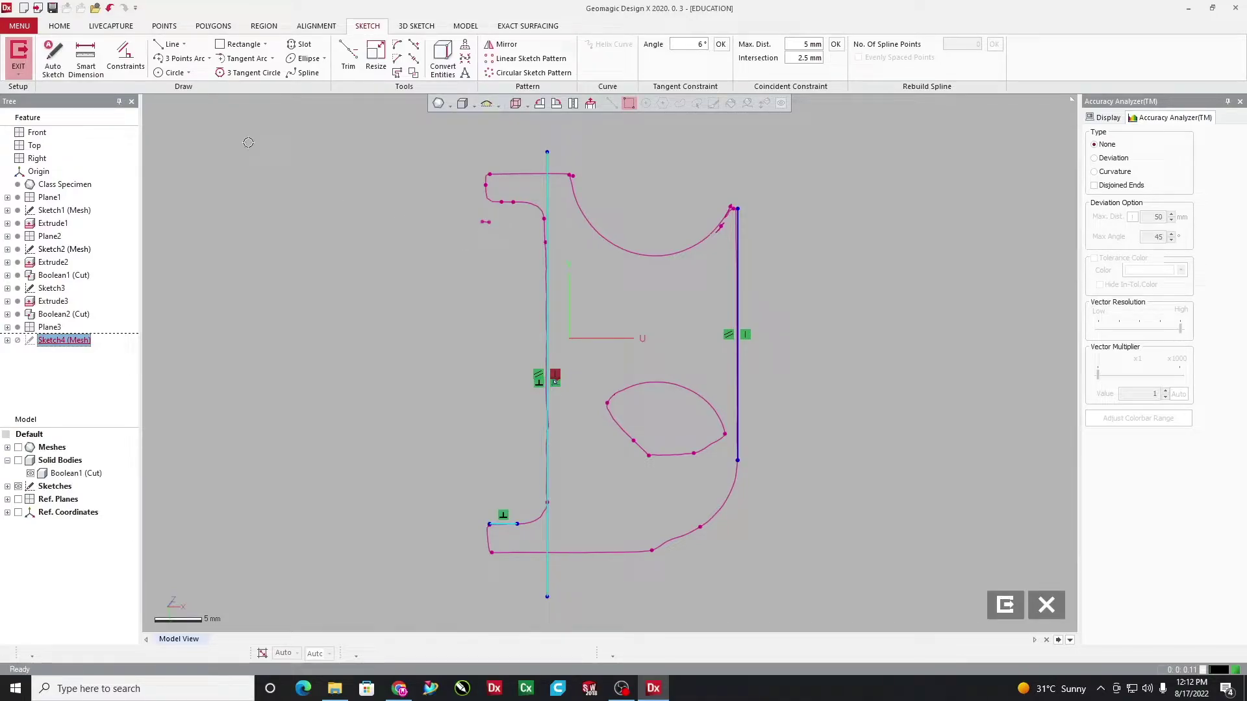
{"action": "left_click", "coordinate": [472, 538]}
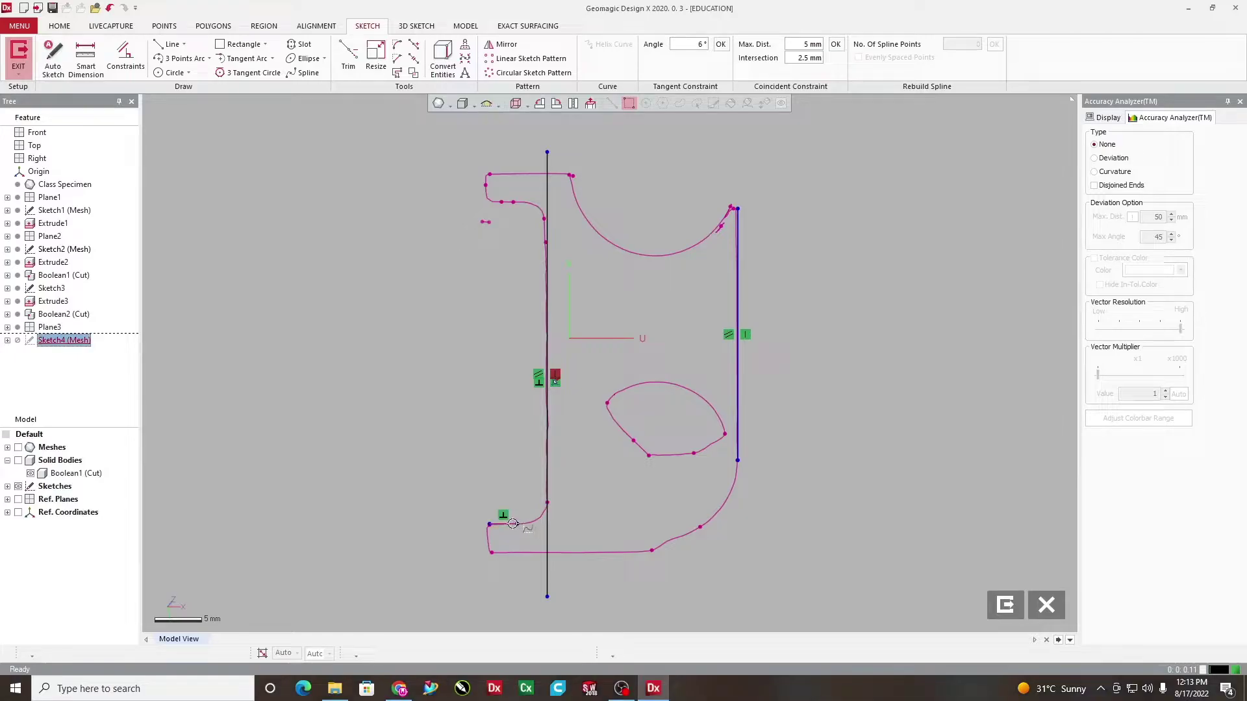
Apply a Fix constraint to the lower short-edge line and extend both of its ends past the section outline
{"action": "double_click", "coordinate": [513, 523]}
{"action": "left_click", "coordinate": [201, 350]}
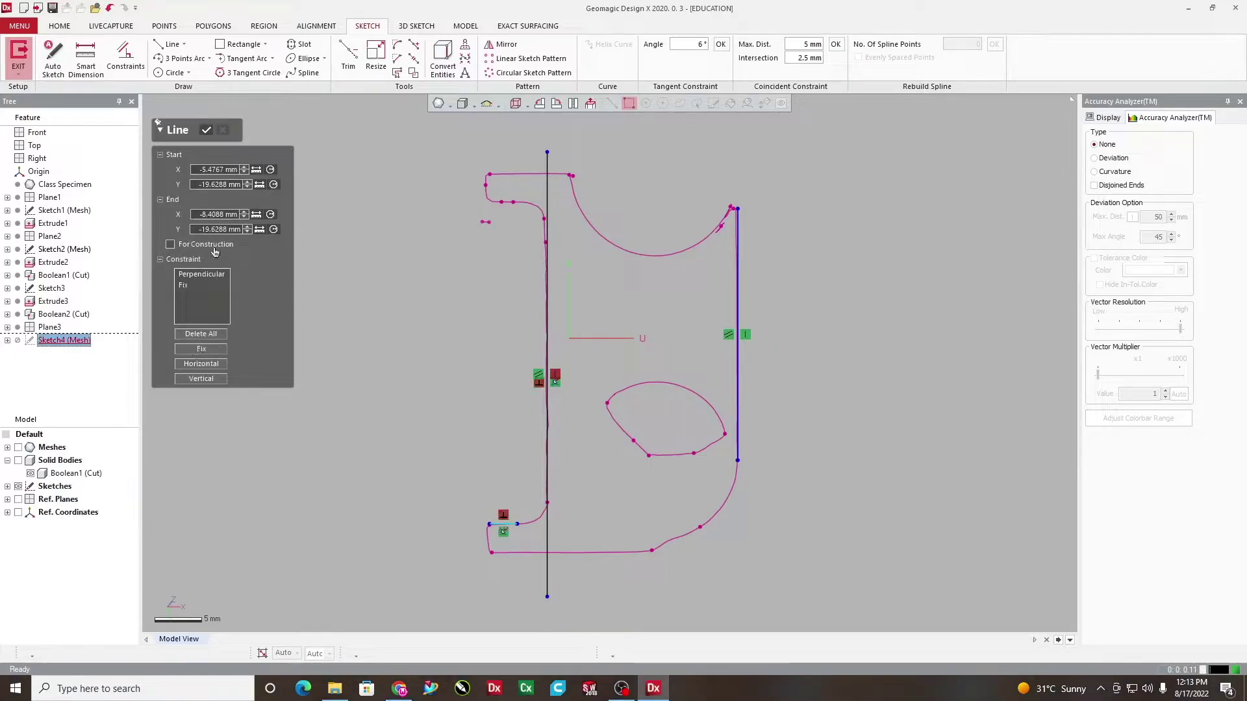
{"action": "left_click", "coordinate": [205, 131]}
{"action": "left_click_drag", "start_coordinate": [518, 523], "coordinate": [557, 524]}
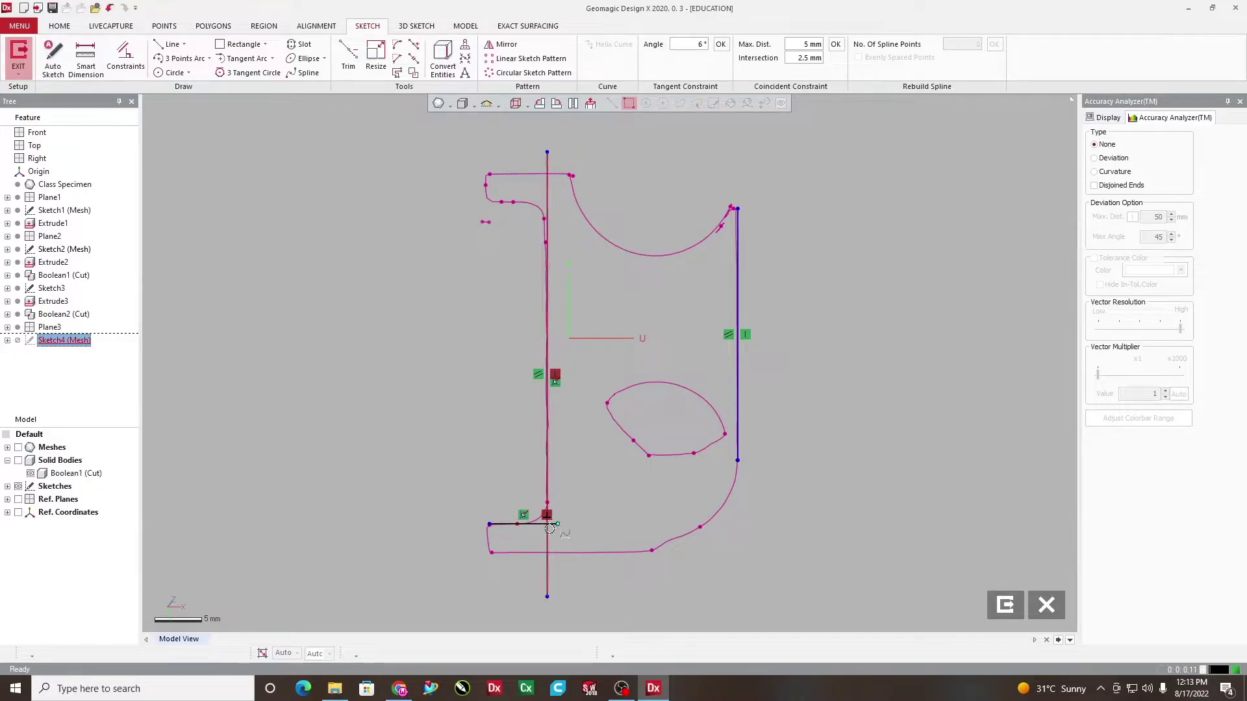
{"action": "left_click_drag", "start_coordinate": [475, 529], "coordinate": [411, 533]}
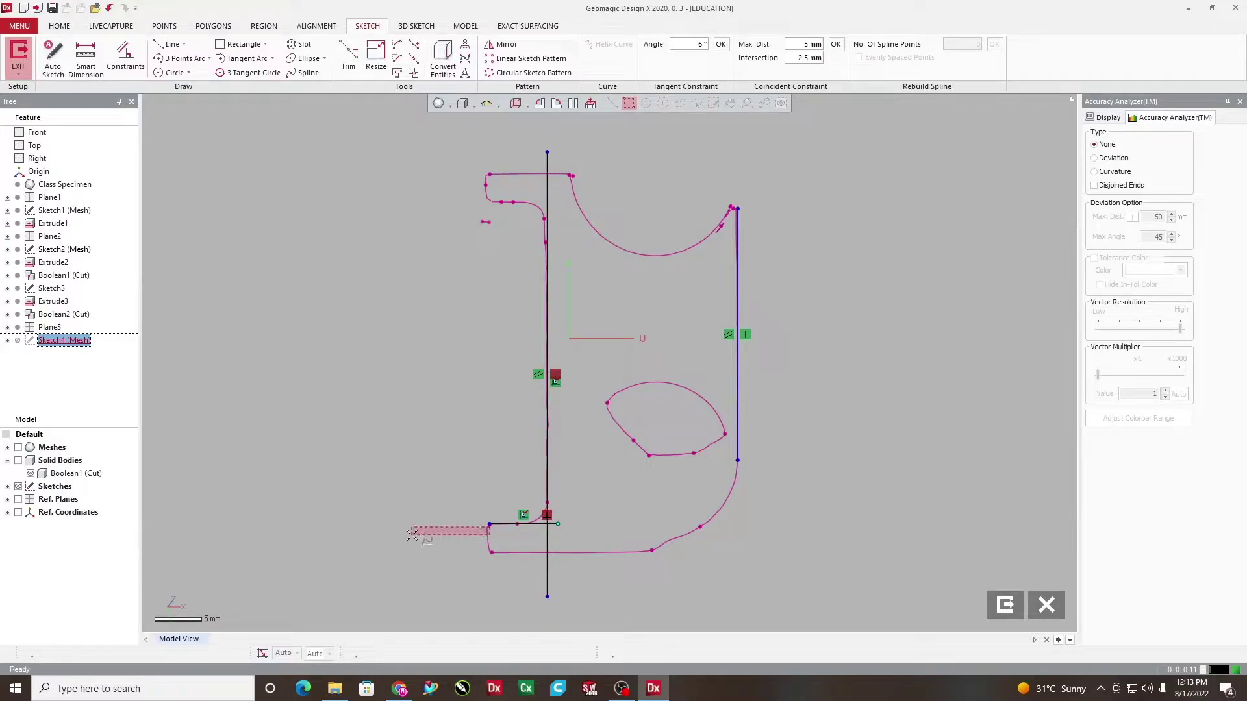
{"action": "left_click_drag", "start_coordinate": [489, 524], "coordinate": [413, 524]}
Fit a line to the short straight segment of the pocket's upper edge
{"action": "left_click", "coordinate": [163, 45]}
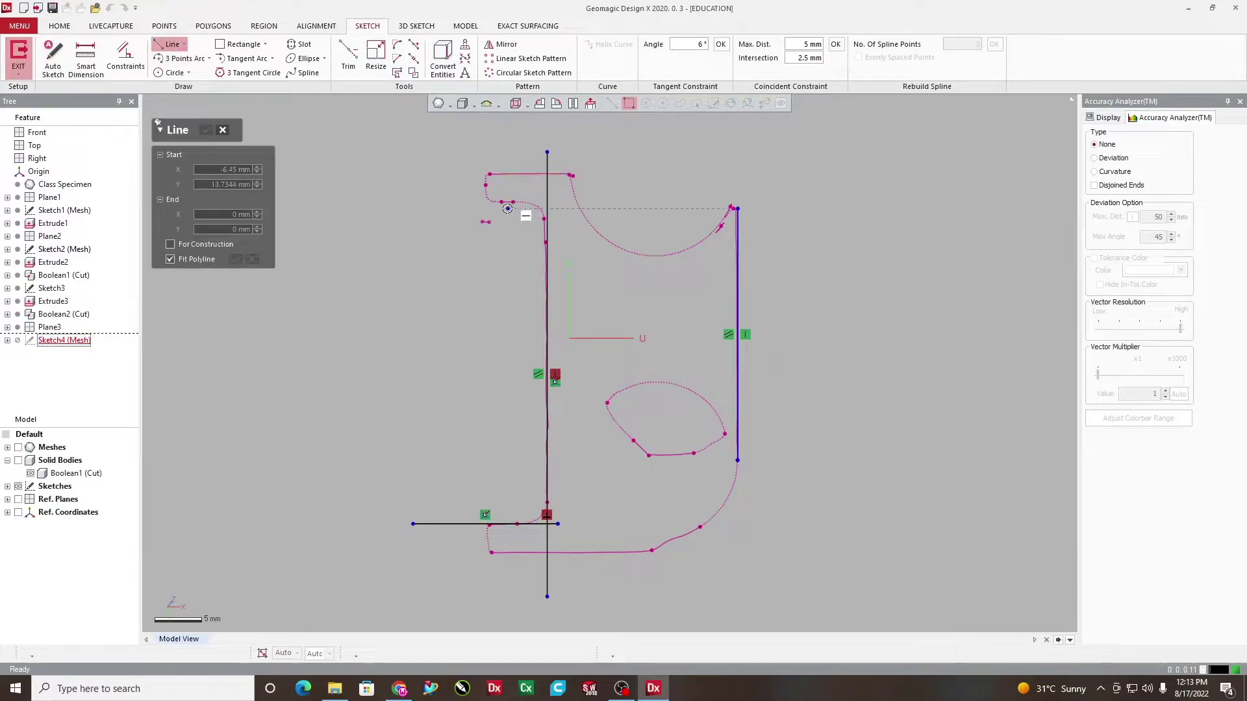
{"action": "left_click", "coordinate": [506, 204]}
{"action": "left_click", "coordinate": [216, 132]}
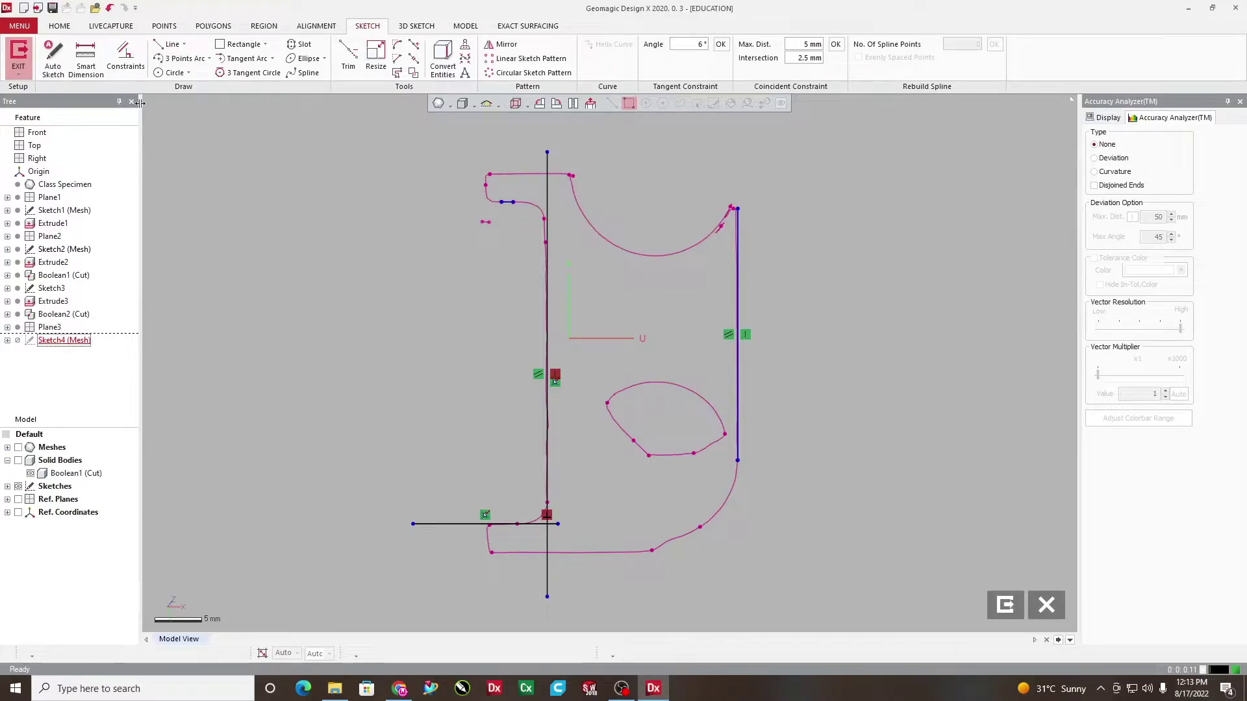
{"action": "left_click", "coordinate": [86, 57]}
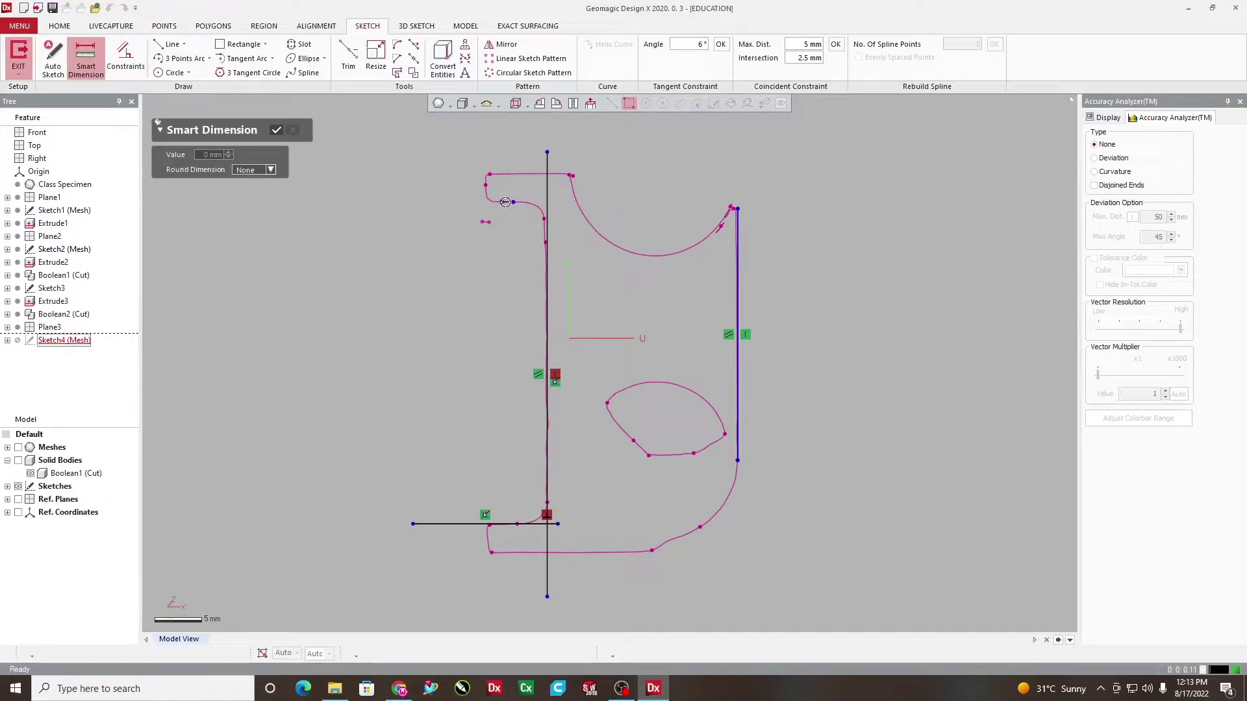
{"action": "left_click", "coordinate": [505, 202]}
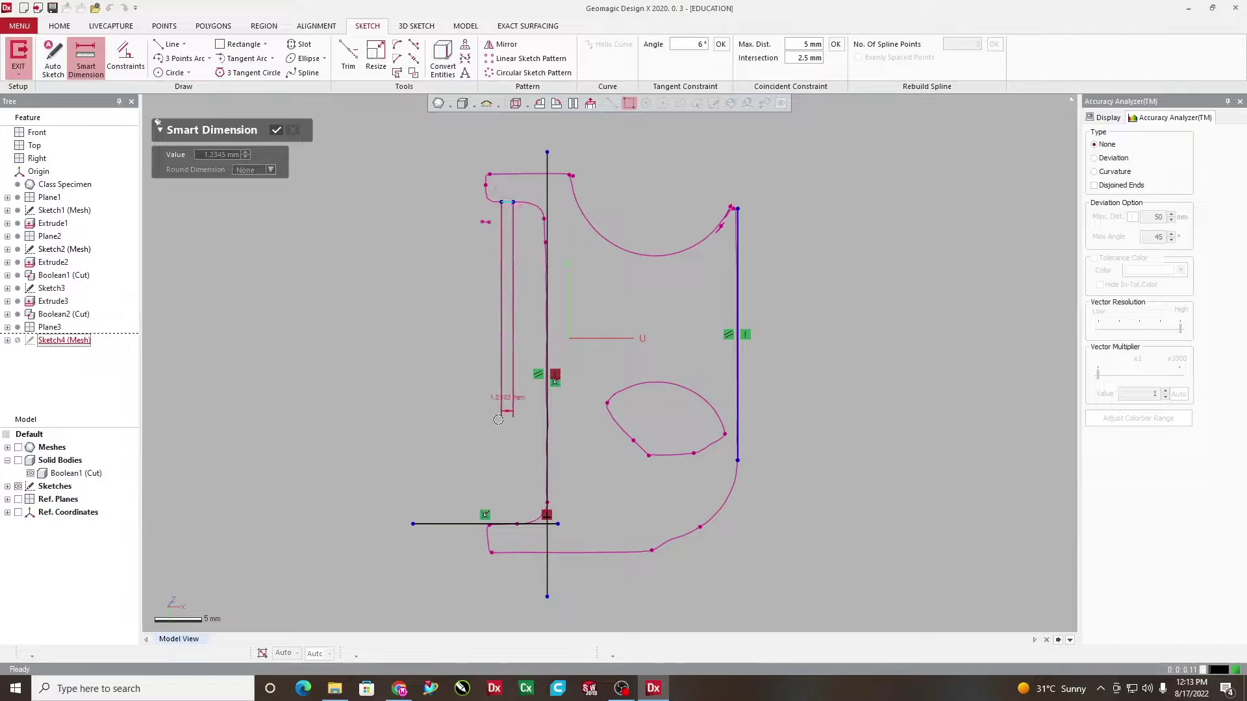
{"action": "left_click", "coordinate": [506, 524]}
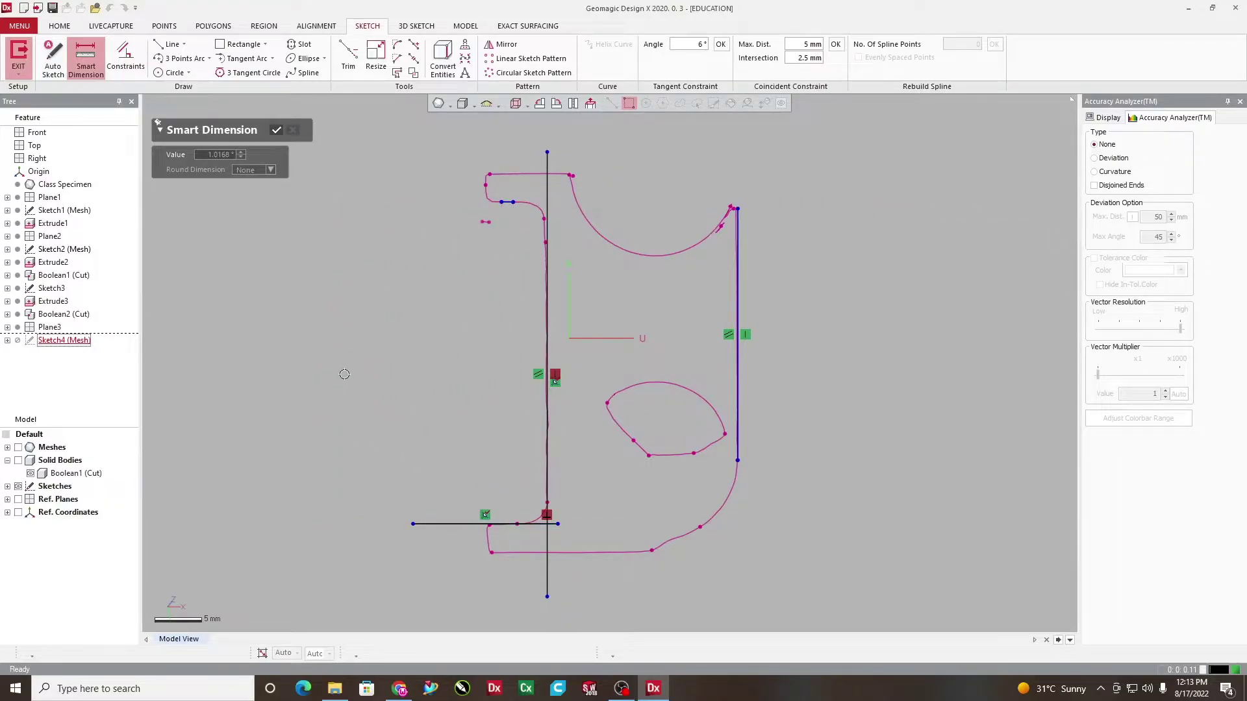
{"action": "left_click", "coordinate": [276, 130]}
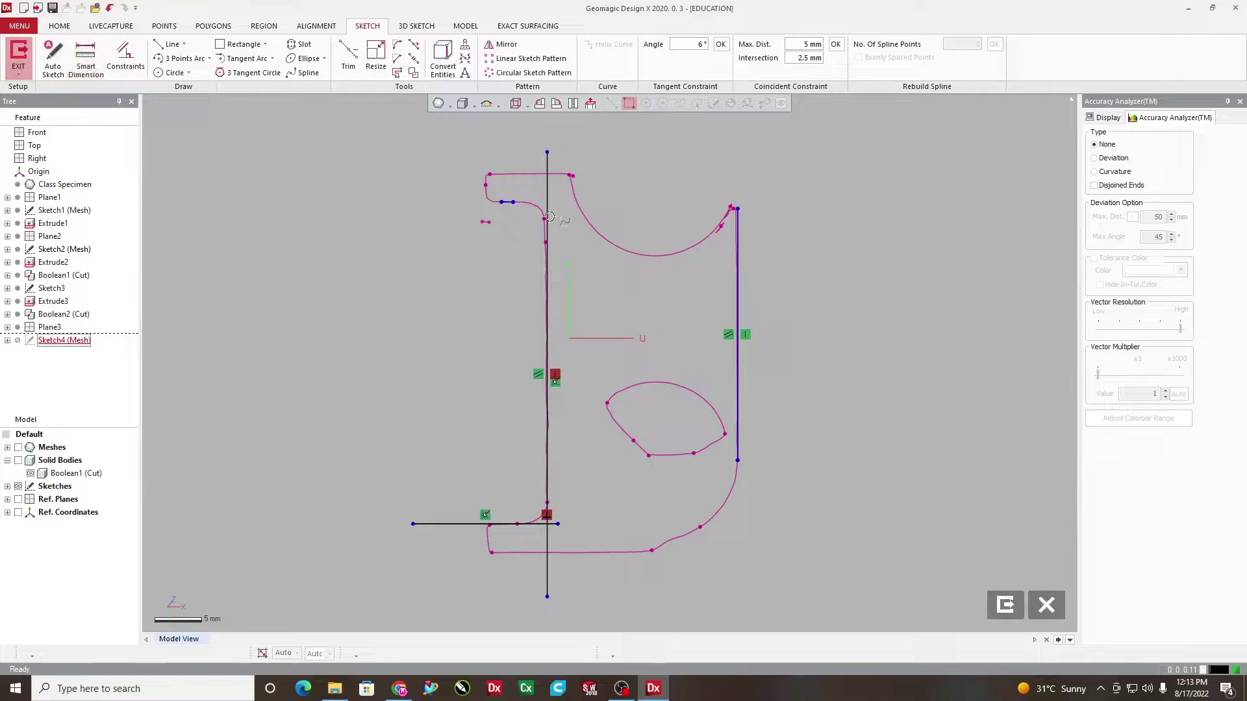
Constrain the upper short-edge line perpendicular to the long pocket-edge line
{"action": "left_click", "coordinate": [506, 202]}
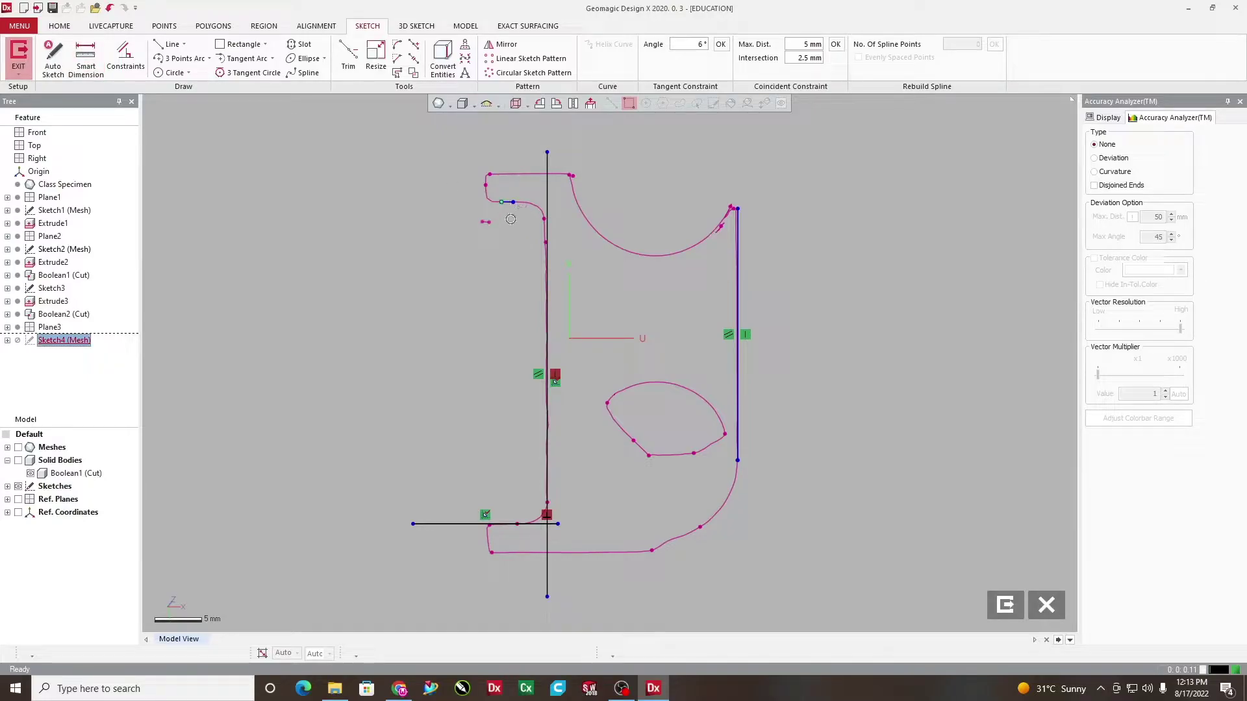
{"action": "left_click", "coordinate": [548, 194]}
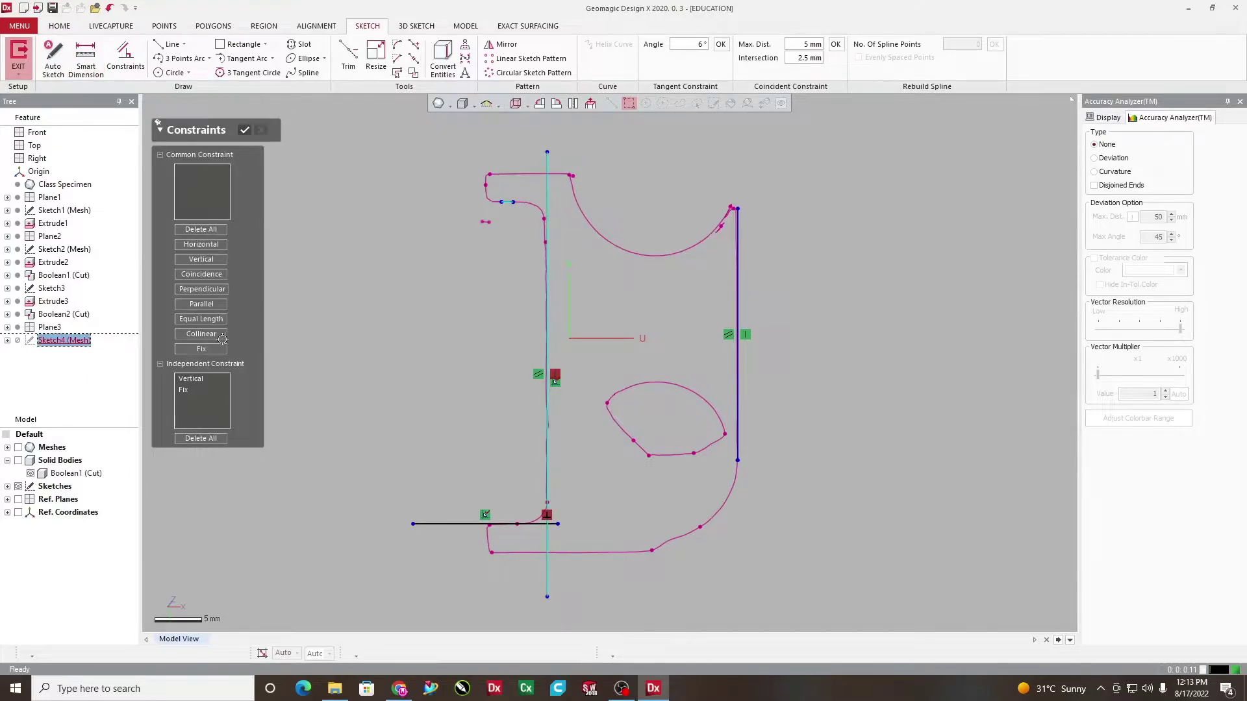
{"action": "left_click", "coordinate": [184, 290]}
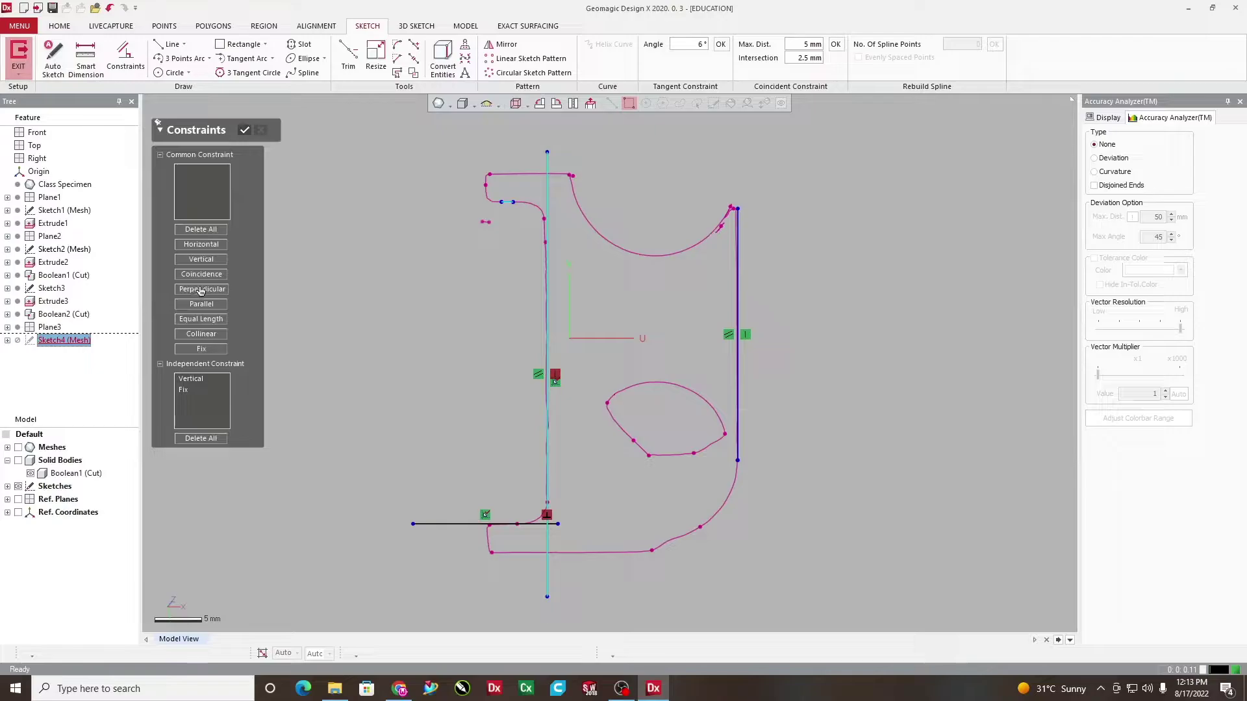
{"action": "left_click", "coordinate": [245, 132]}
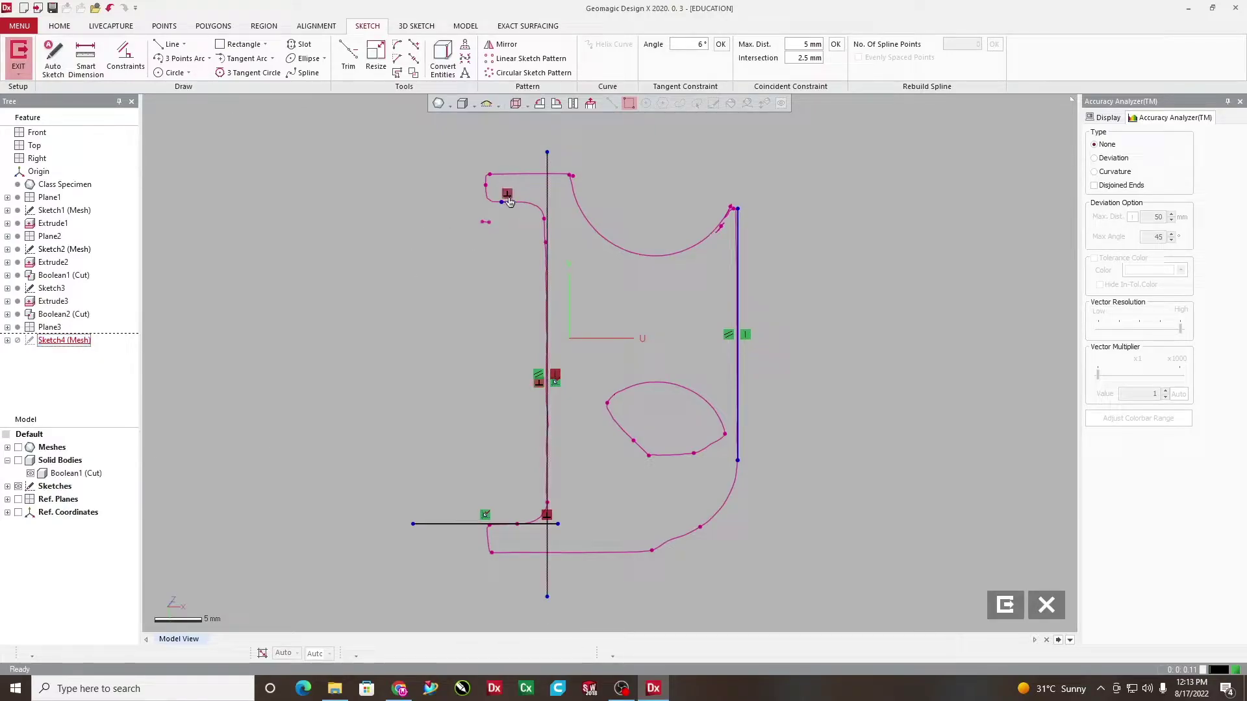
Dimension the distance between the upper and lower short-edge lines as 34 mm, and extend both ends of the upper line past the section outline
{"action": "left_click", "coordinate": [85, 57]}
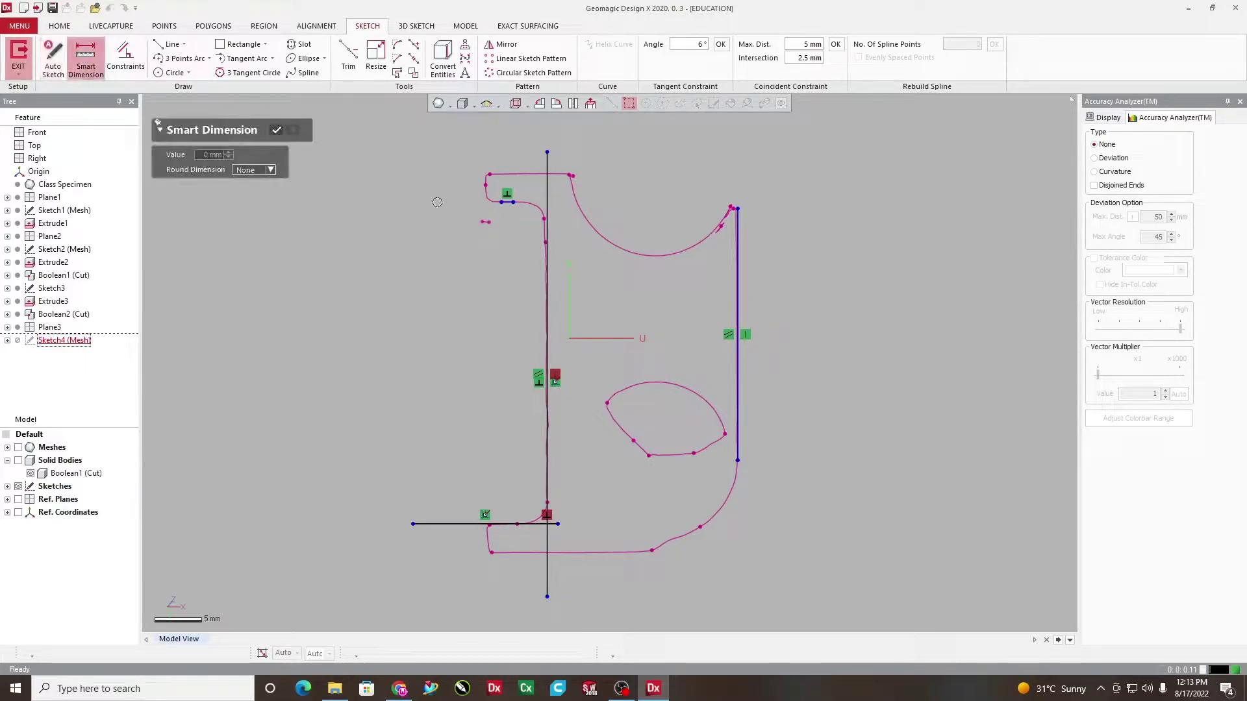
{"action": "left_click", "coordinate": [507, 202]}
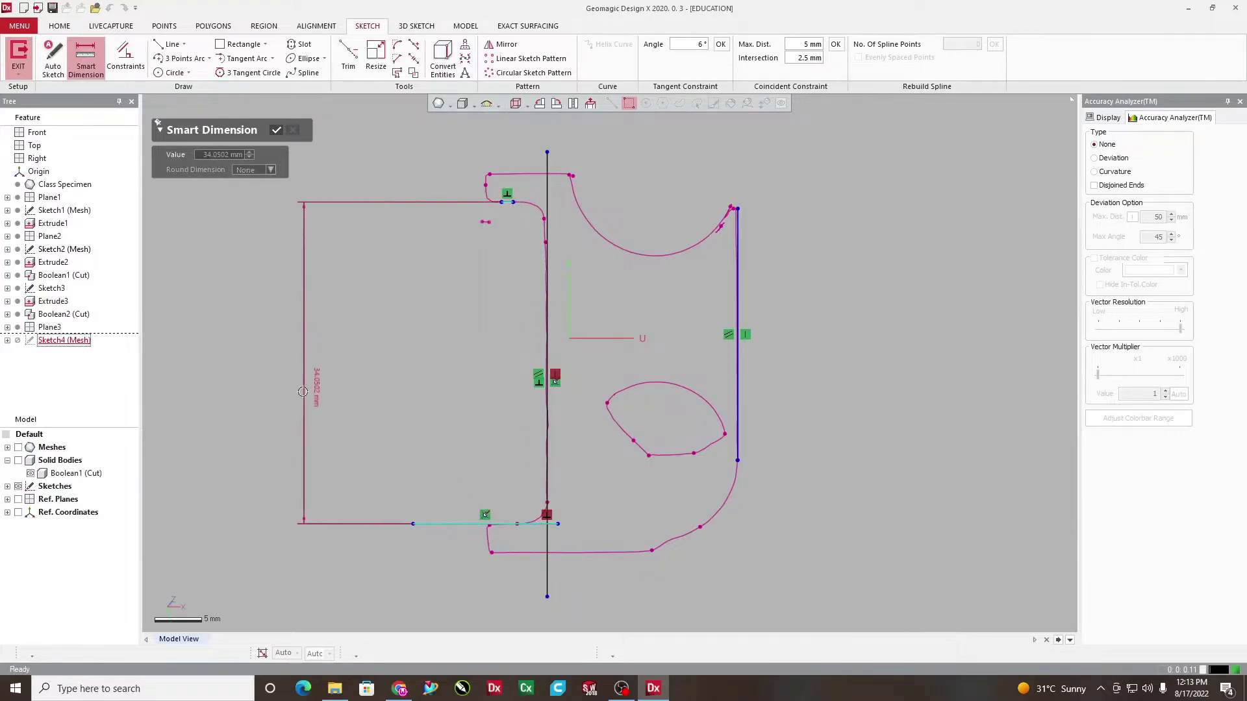
{"action": "left_click", "coordinate": [285, 382]}
{"action": "double_click", "coordinate": [300, 383]}
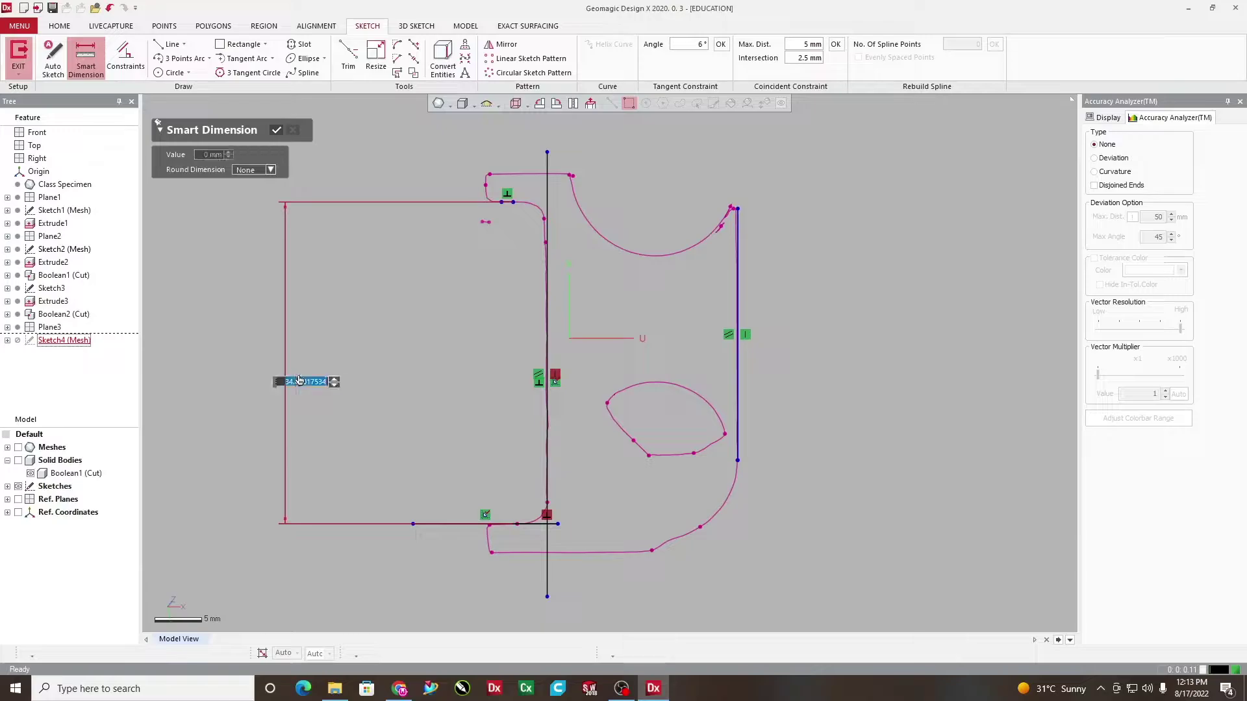
{"action": "type", "text": "34"}
{"action": "key", "text": "Return"}
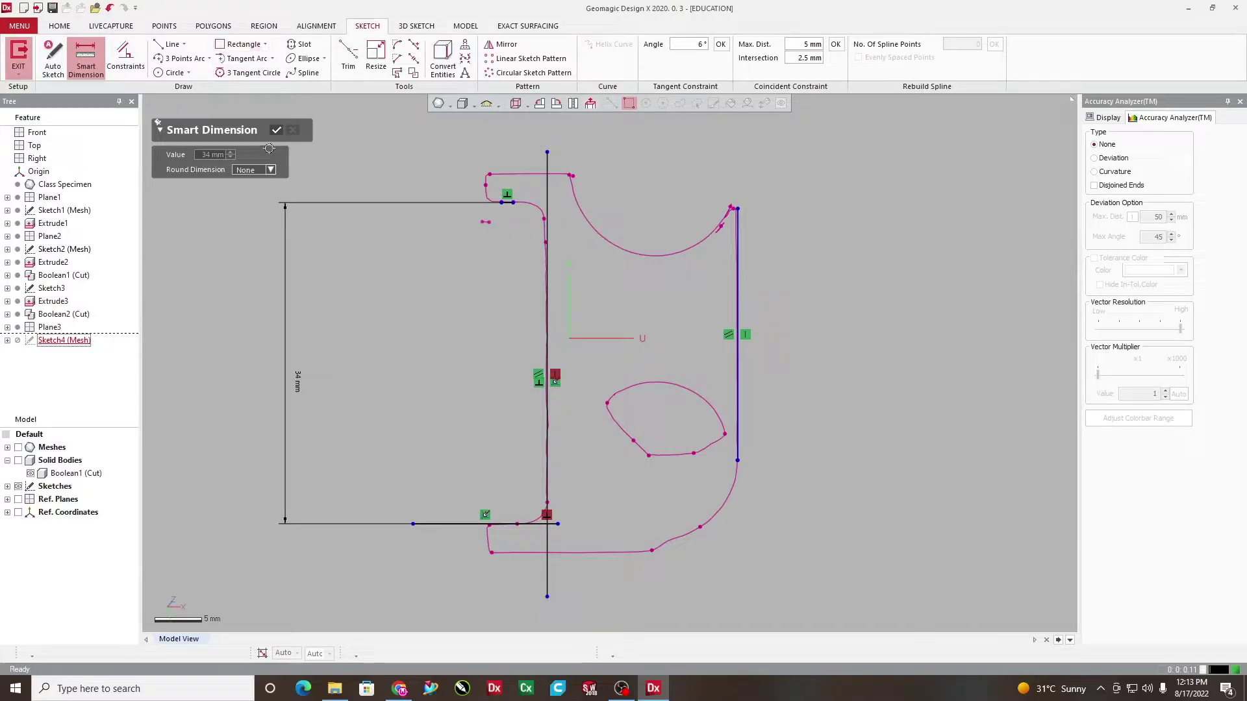
{"action": "left_click", "coordinate": [276, 131]}
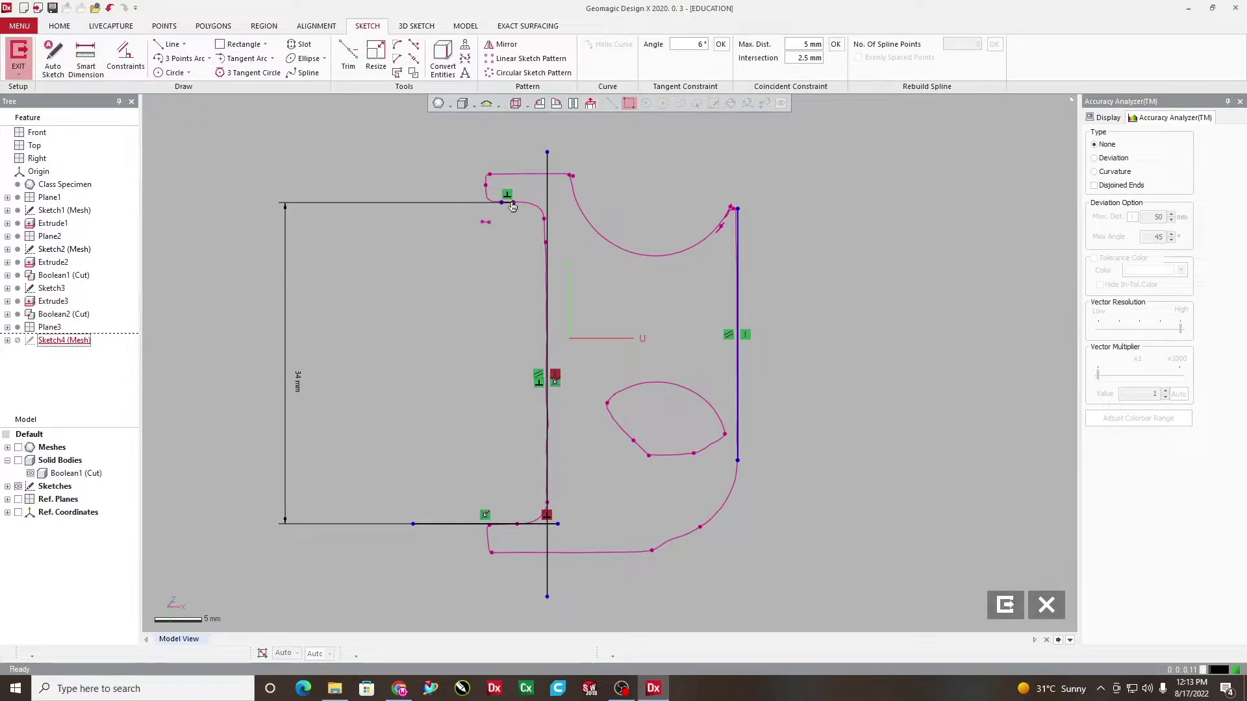
{"action": "mouse_move", "coordinate": [513, 206]}
{"action": "left_mouse_down"}
{"action": "mouse_move", "coordinate": [576, 205]}
{"action": "mouse_move", "coordinate": [565, 203]}
{"action": "left_mouse_up"}
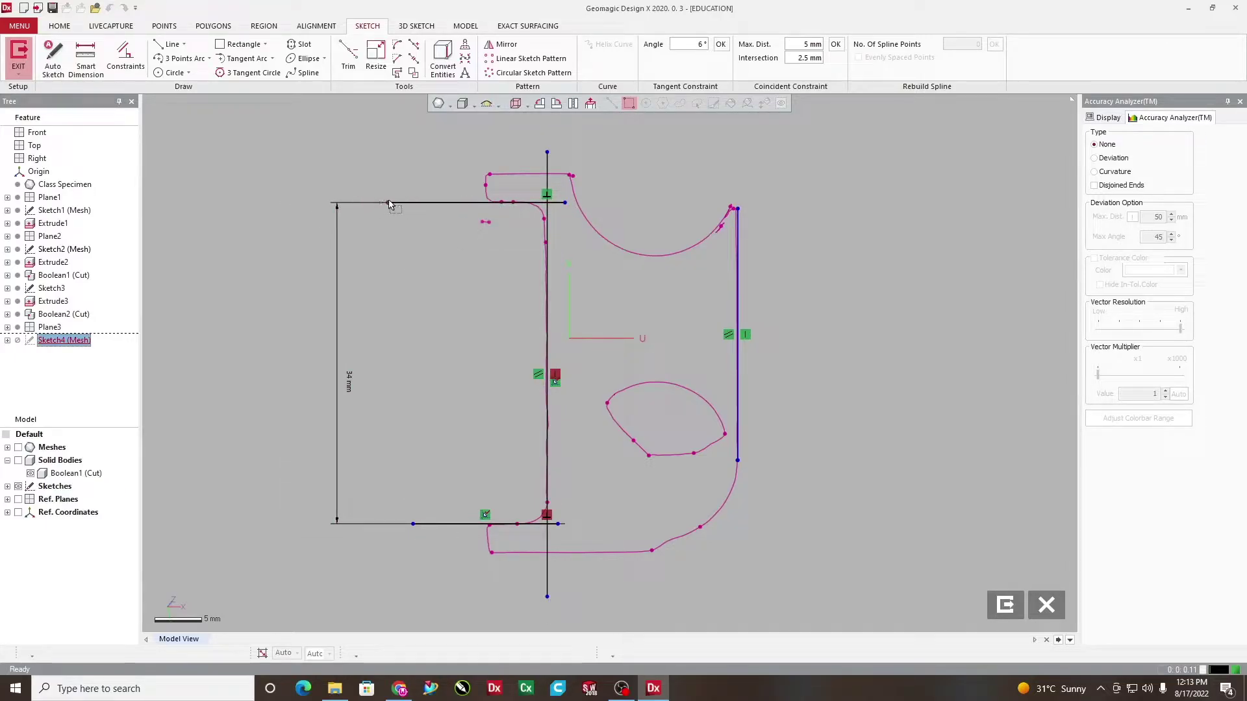
{"action": "left_click_drag", "start_coordinate": [389, 204], "coordinate": [398, 199]}
{"action": "left_click", "coordinate": [168, 43]}
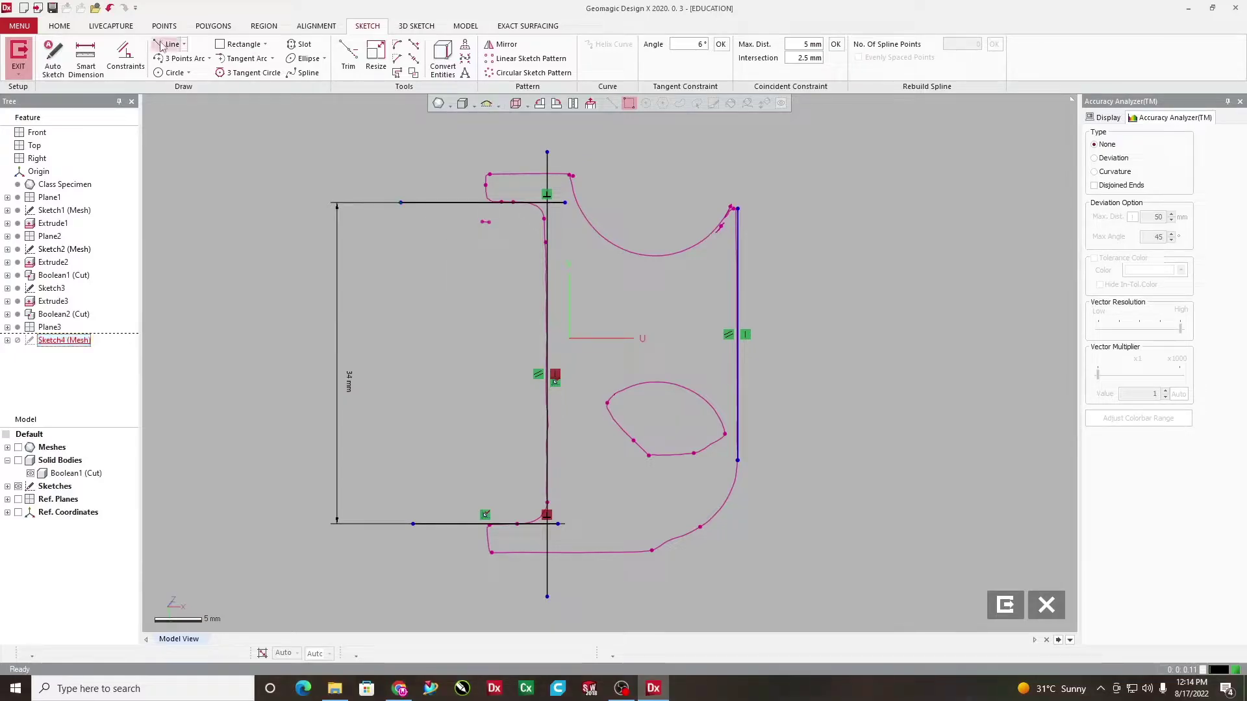
{"action": "left_click", "coordinate": [534, 259]}
{"action": "key", "text": "Escape"}
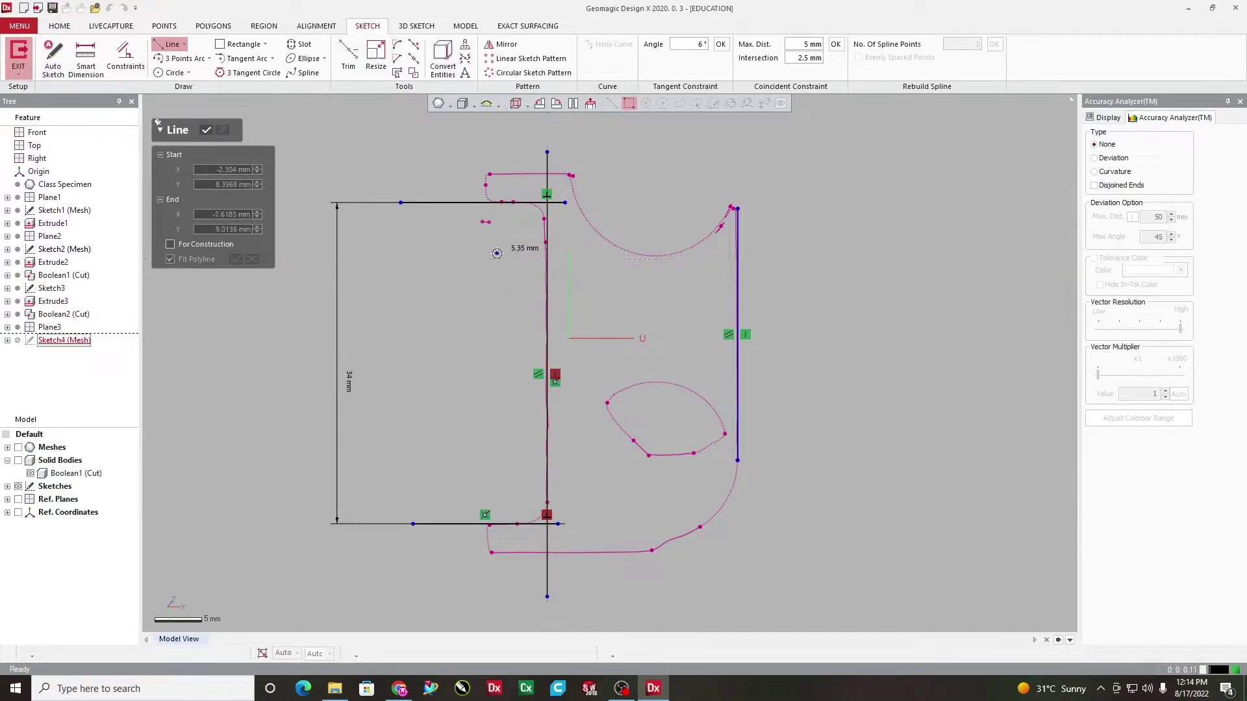
Draw a vertical line about 31 mm long down from the upper short-edge line, just outside the pocket's open side
{"action": "left_click", "coordinate": [170, 45]}
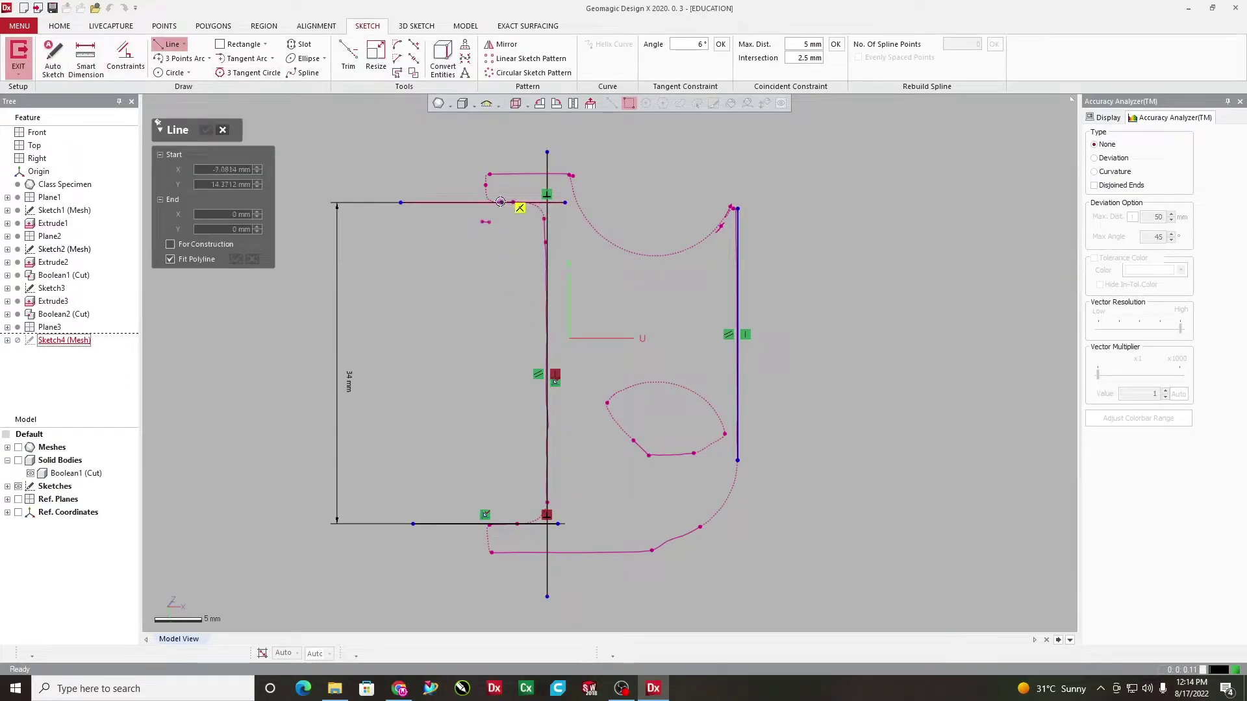
{"action": "left_click", "coordinate": [475, 202]}
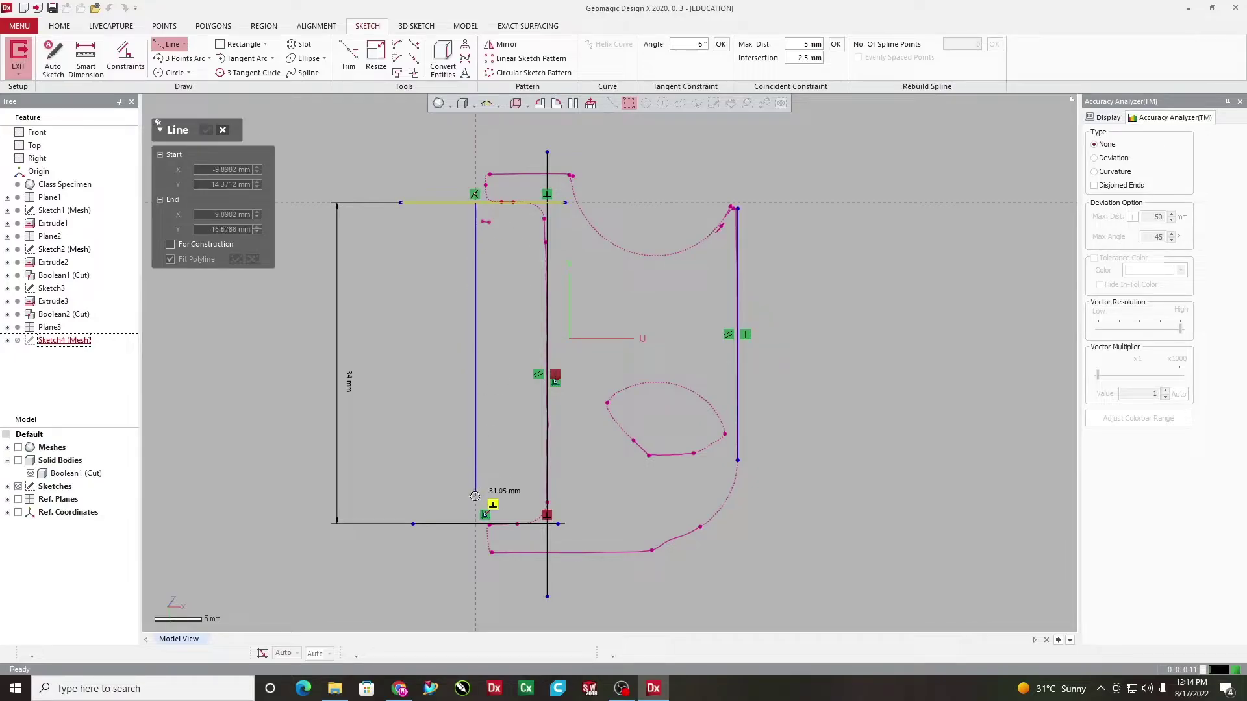
{"action": "left_click", "coordinate": [475, 496]}
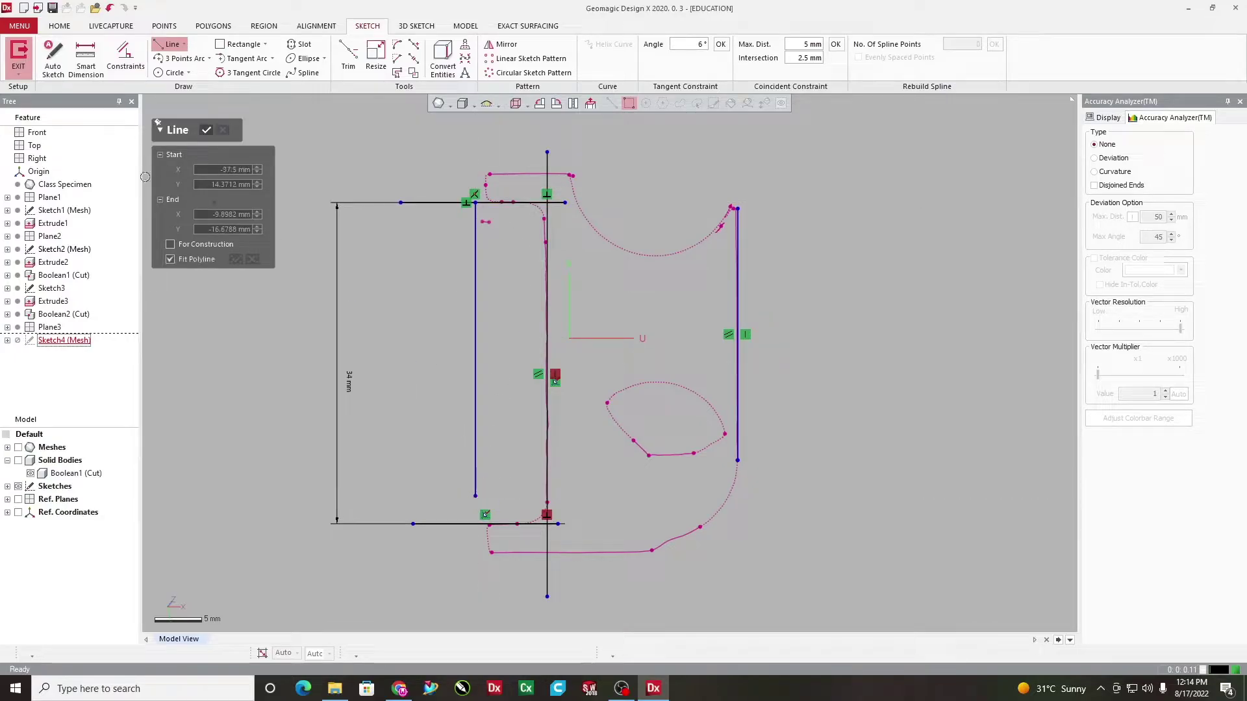
{"action": "left_click", "coordinate": [206, 130]}
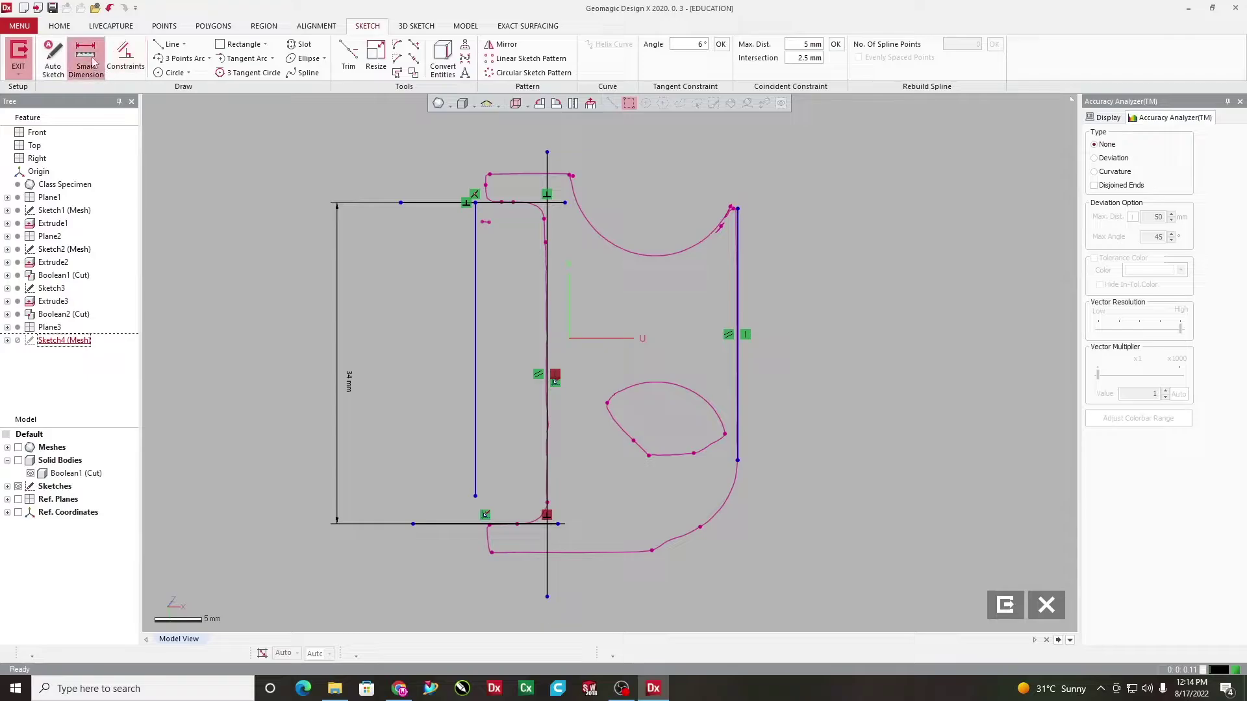
Dimension the distance between the new vertical line and the long pocket-edge line
{"action": "left_click", "coordinate": [86, 58]}
{"action": "left_click", "coordinate": [475, 248]}
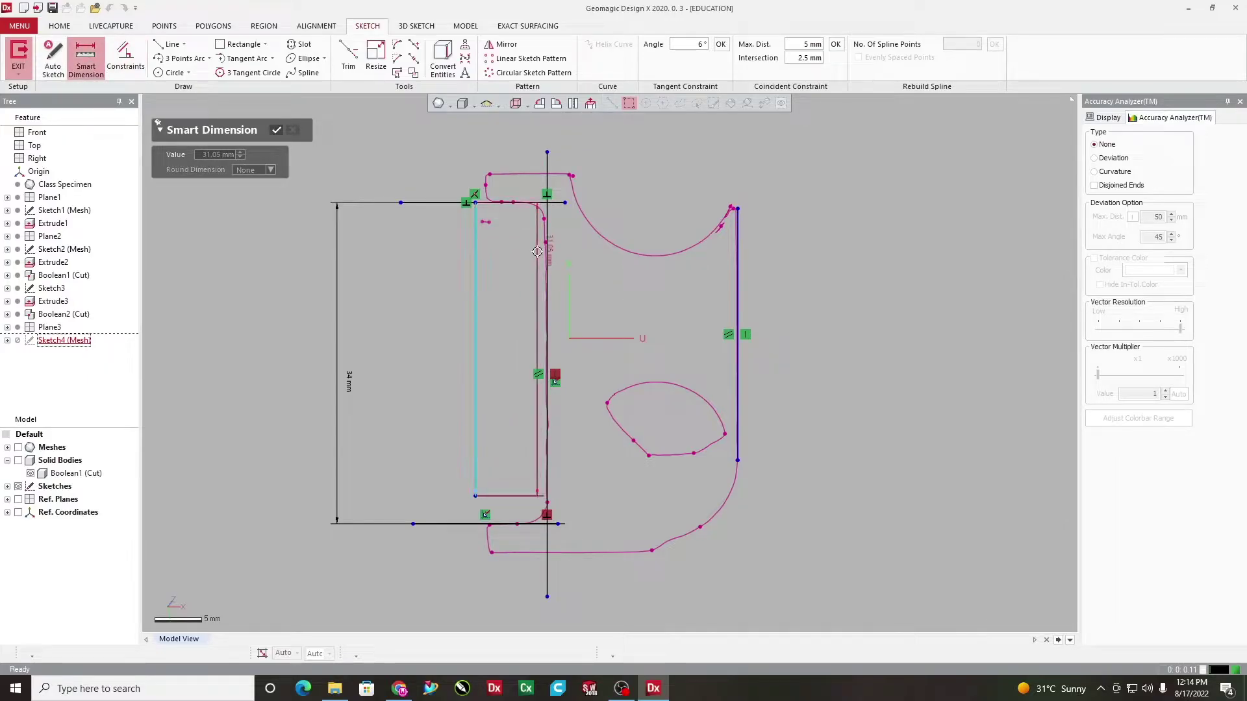
{"action": "left_click", "coordinate": [547, 253]}
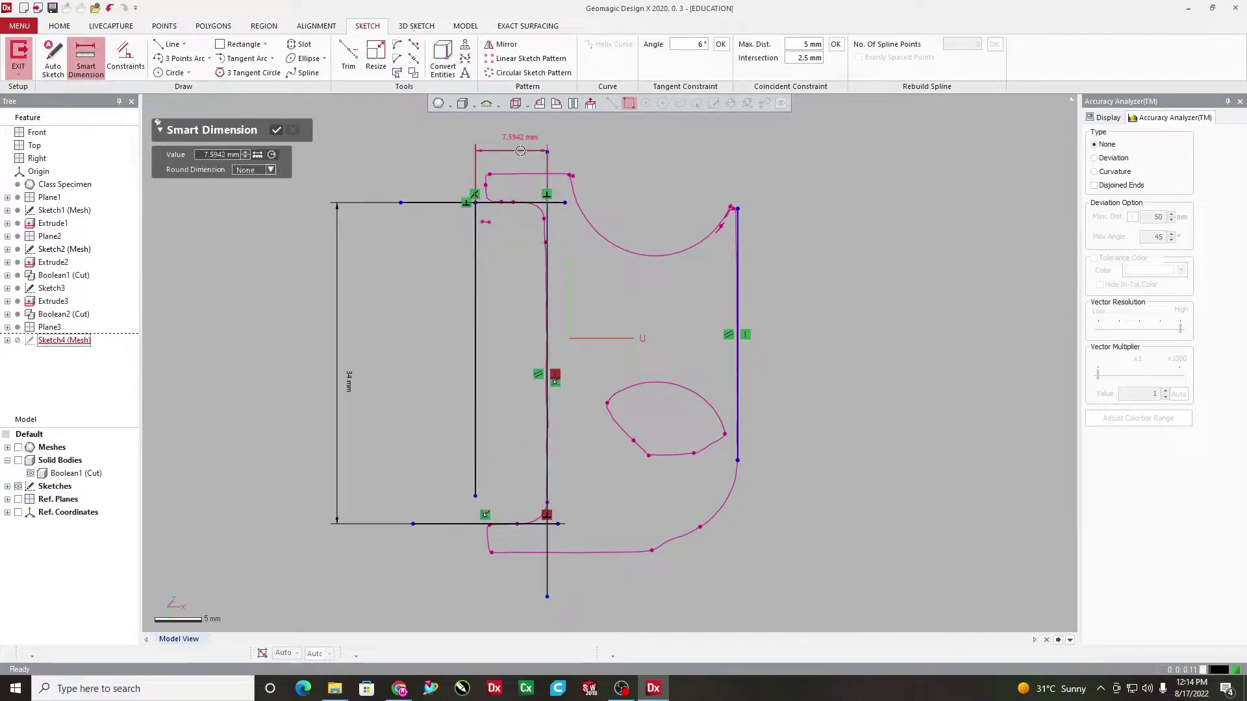
{"action": "left_click", "coordinate": [507, 139]}
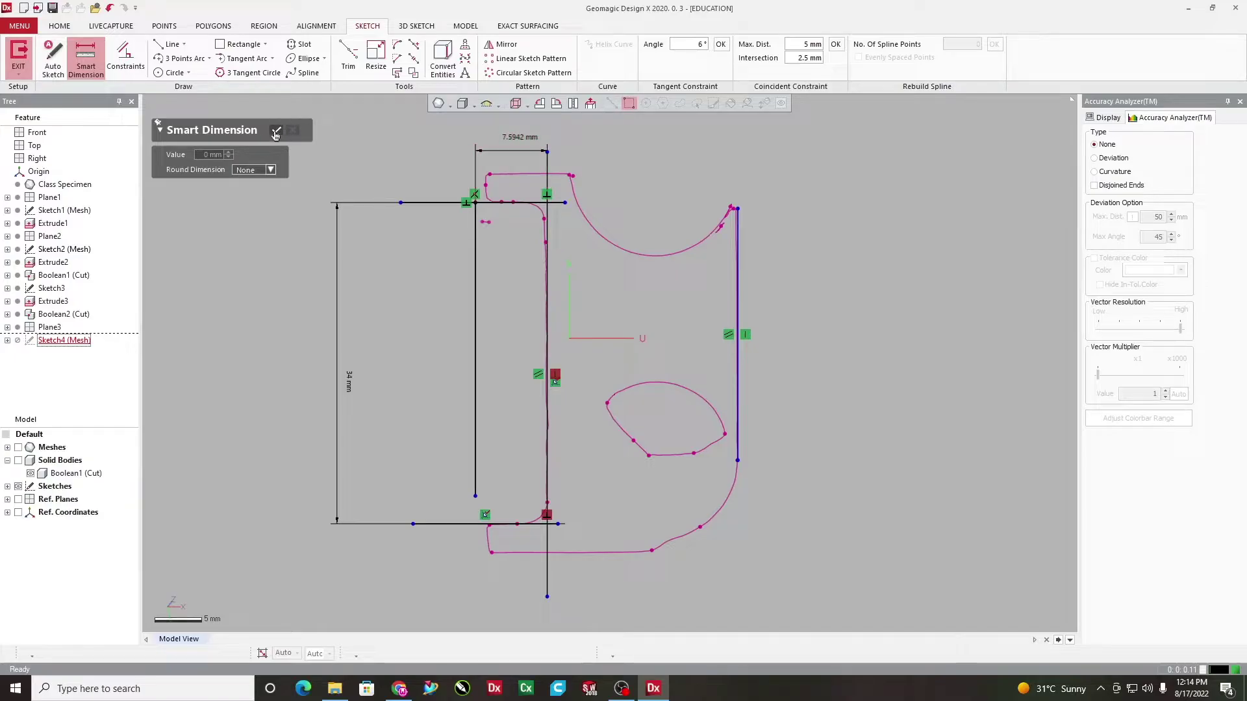
Set the distance between the new vertical line and the long pocket-edge line to 10.2 mm
{"action": "left_click", "coordinate": [275, 134]}
{"action": "double_click", "coordinate": [519, 138]}
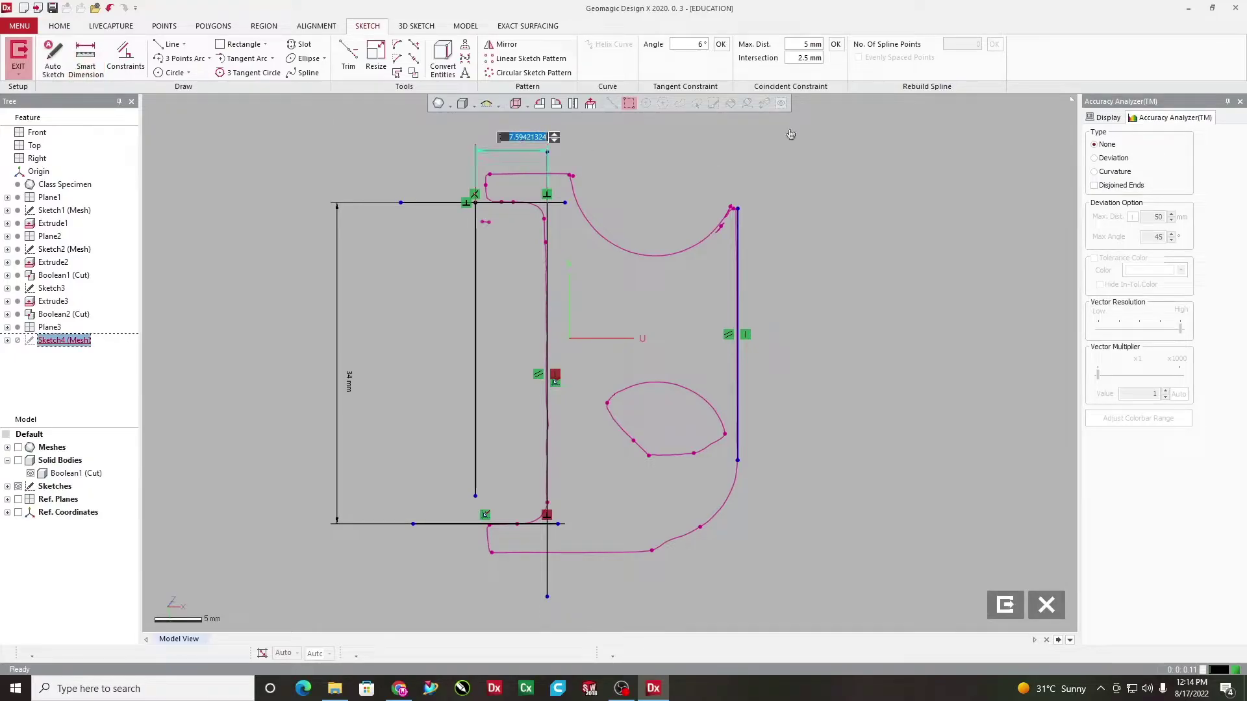
{"action": "type", "text": "10.2"}
{"action": "key", "text": "Return"}
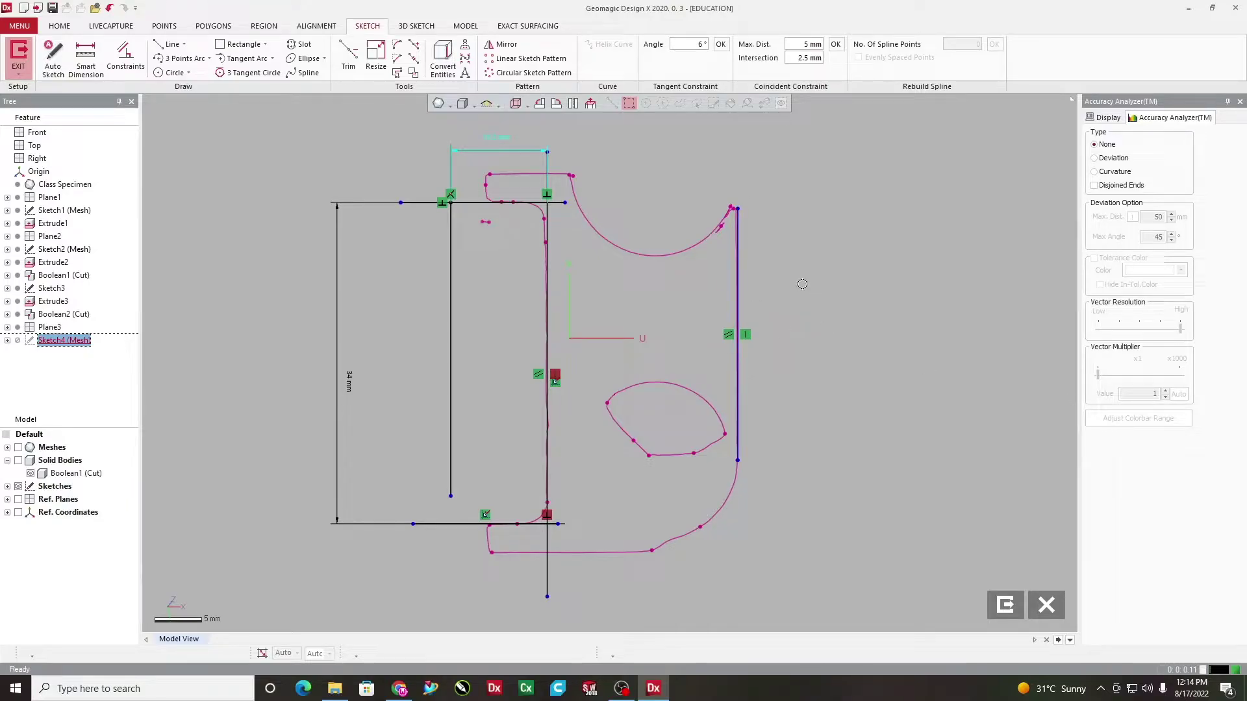
Fix the vertical line on the pocket's open side and extend its lower end past the lower short-edge line
{"action": "left_click", "coordinate": [454, 297]}
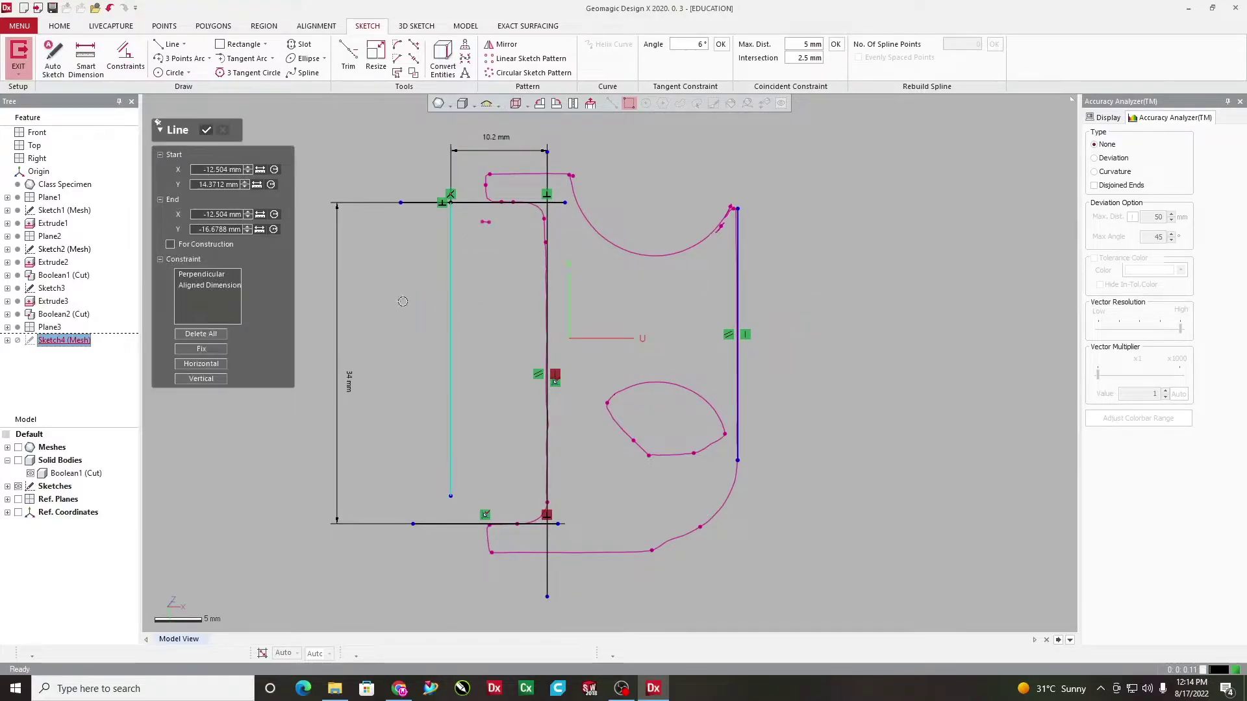
{"action": "left_click", "coordinate": [201, 349]}
{"action": "left_click", "coordinate": [206, 129]}
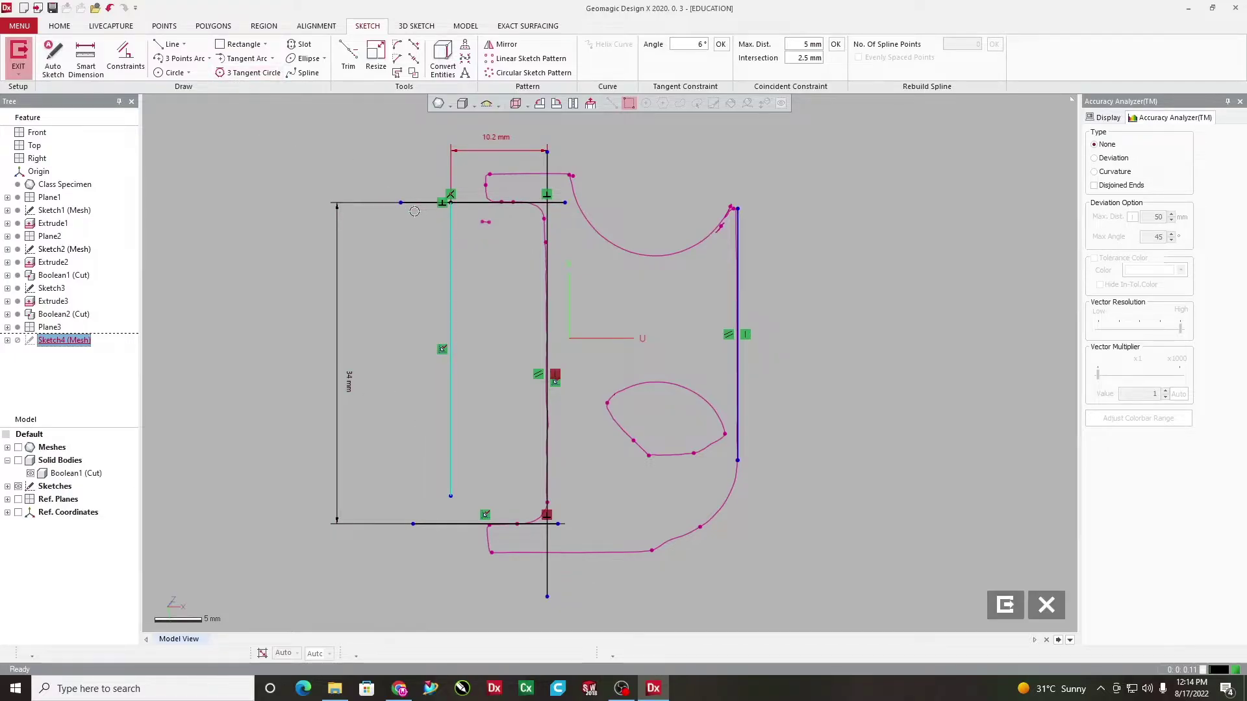
{"action": "left_click_drag", "start_coordinate": [451, 496], "coordinate": [451, 549]}
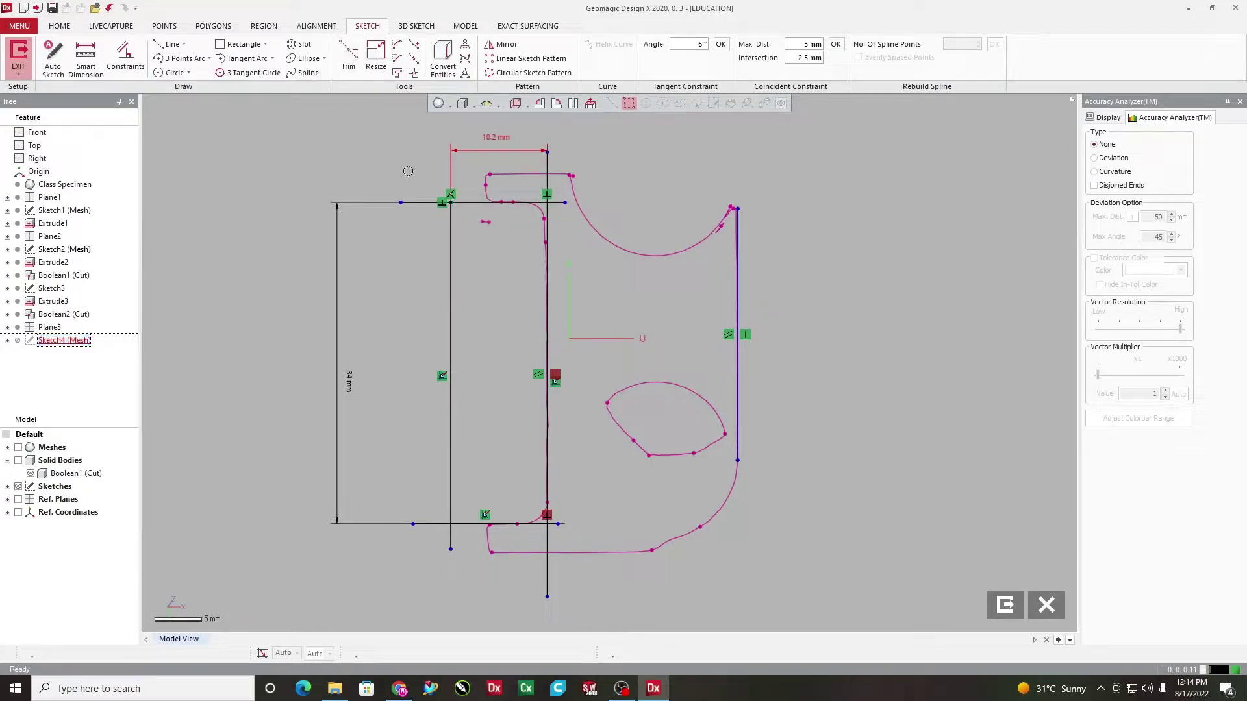
Trim the pocket lines' overhanging ends into a closed rectangle, remove the stray line along the opposite section edge, and finish the sketch
{"action": "left_click", "coordinate": [416, 203]}
{"action": "left_click", "coordinate": [347, 53]}
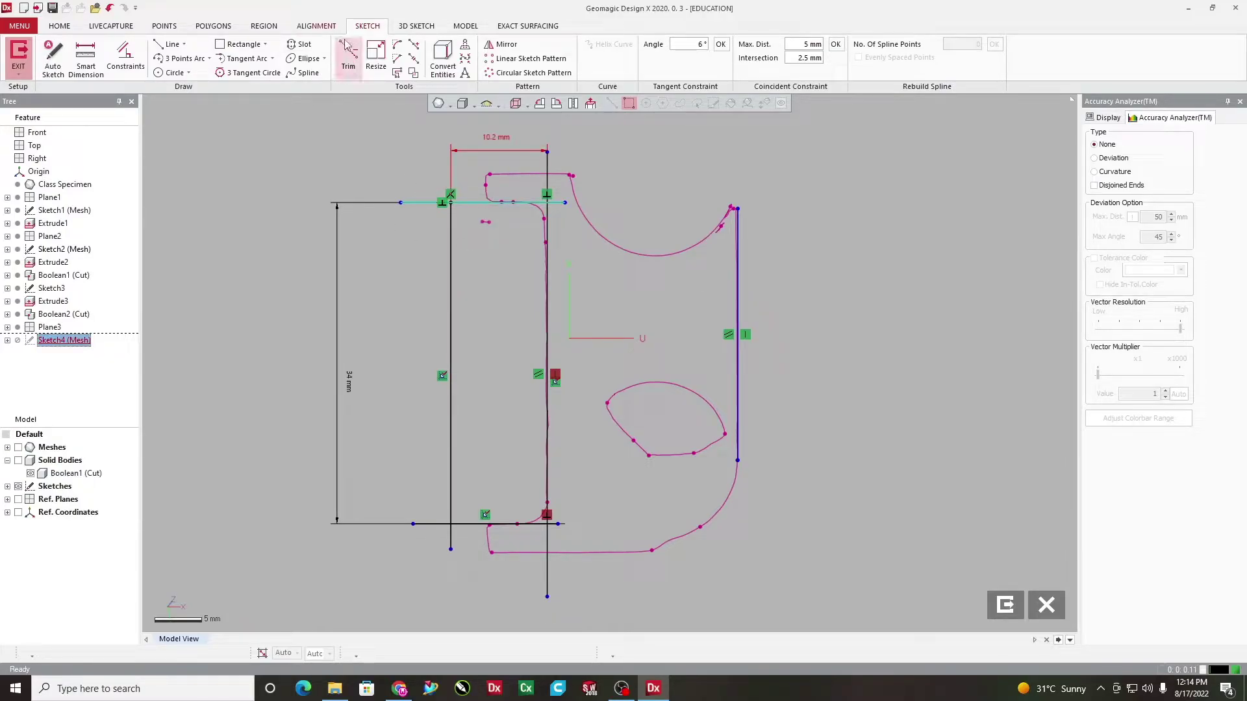
{"action": "left_click", "coordinate": [422, 205]}
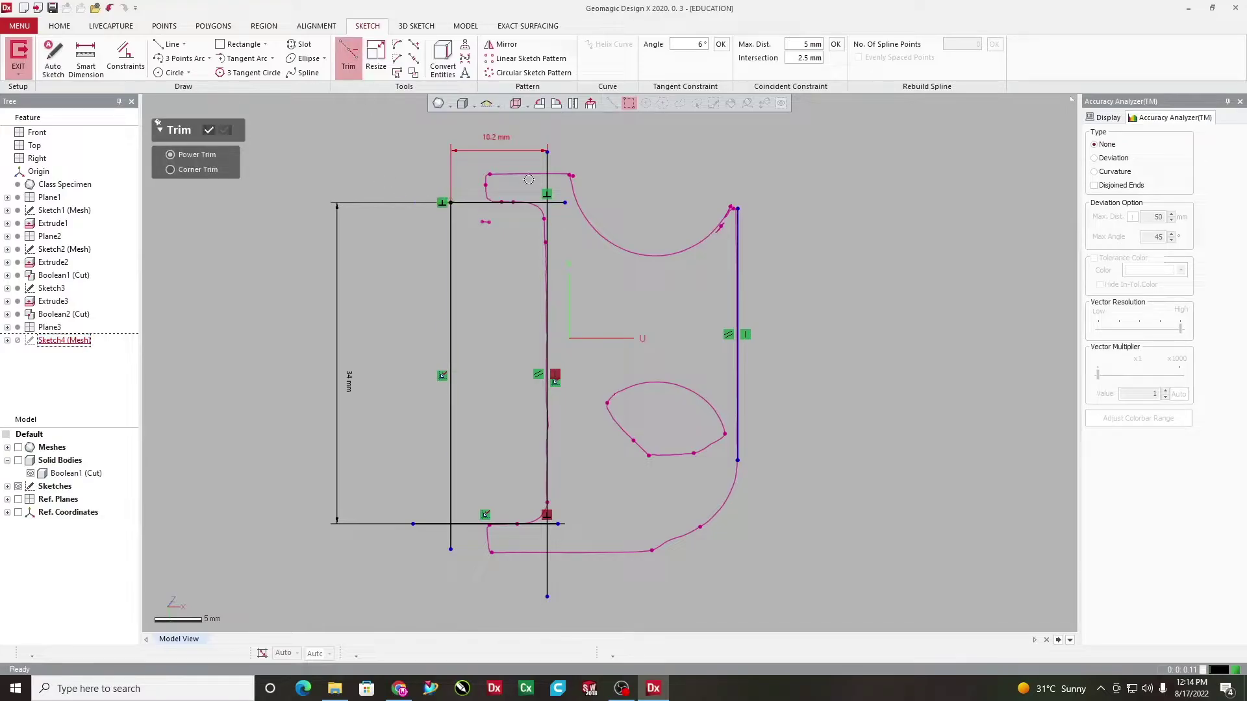
{"action": "left_click", "coordinate": [550, 172]}
{"action": "left_click", "coordinate": [549, 545]}
{"action": "left_click", "coordinate": [432, 523]}
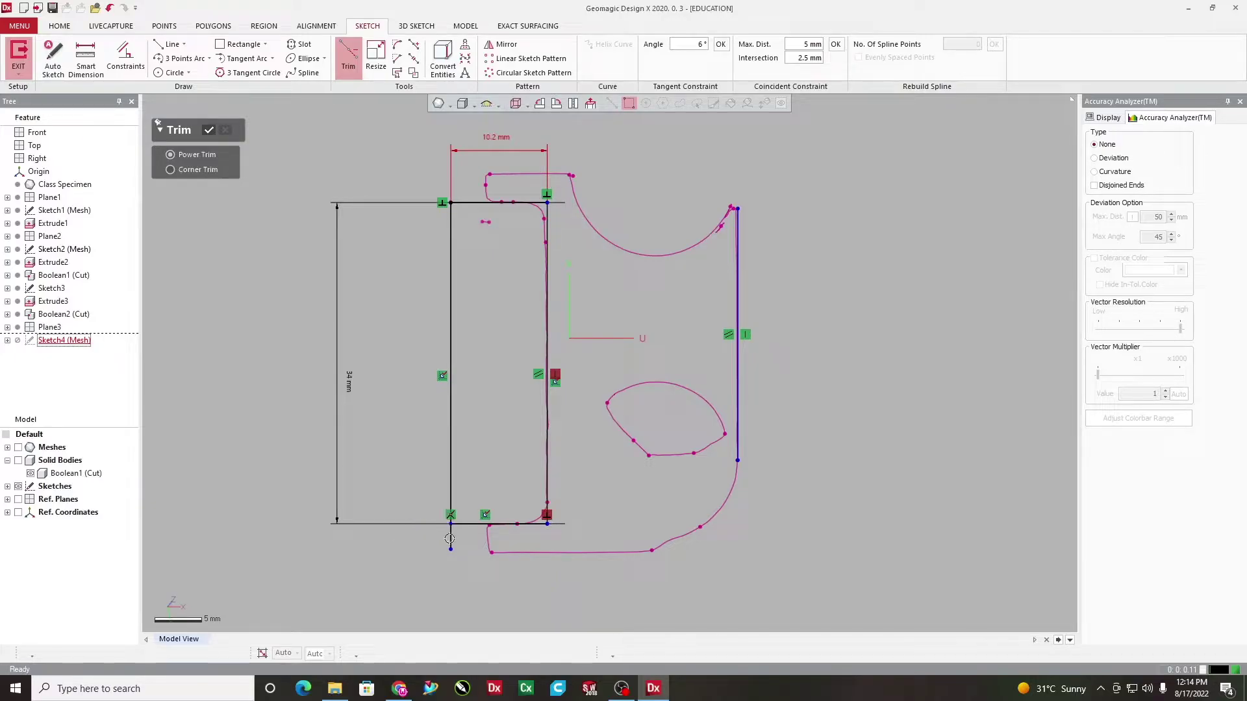
{"action": "left_click", "coordinate": [738, 438]}
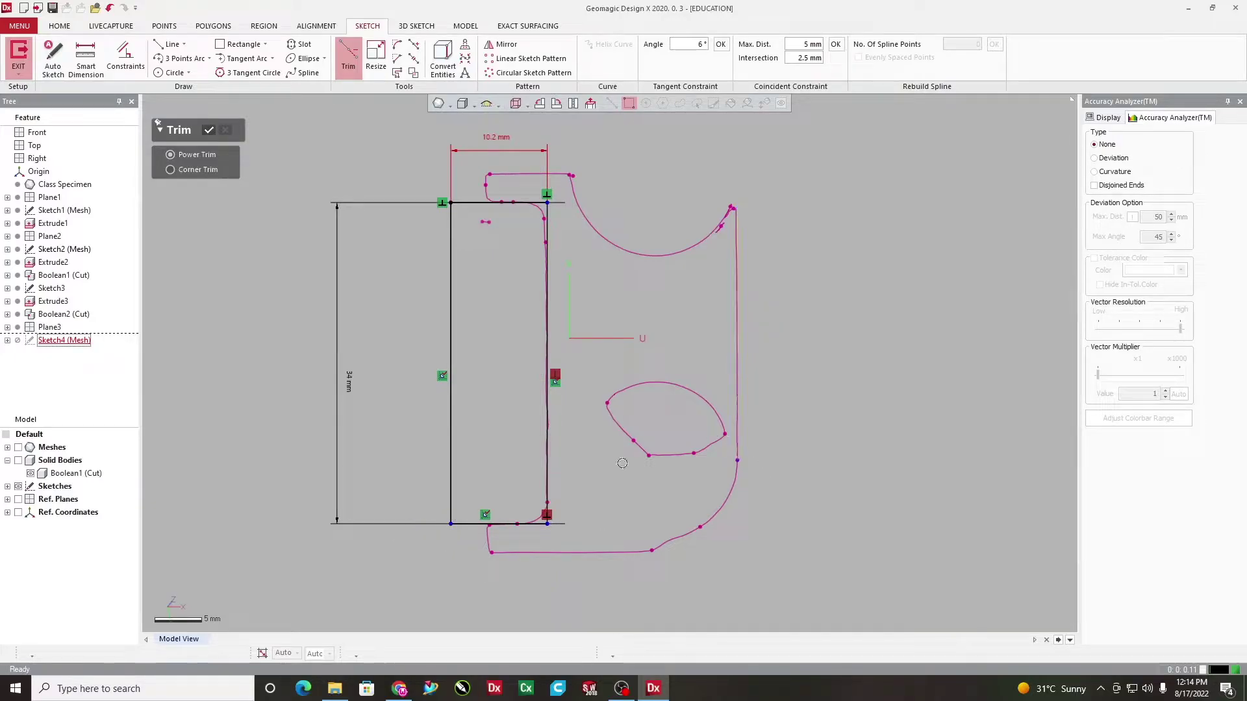
{"action": "scroll", "coordinate": [557, 525], "scroll_direction": "up", "scroll_amount": 2}
{"action": "scroll", "coordinate": [557, 525], "scroll_direction": "down", "scroll_amount": 2}
{"action": "scroll", "coordinate": [555, 526], "scroll_direction": "up", "scroll_amount": 1}
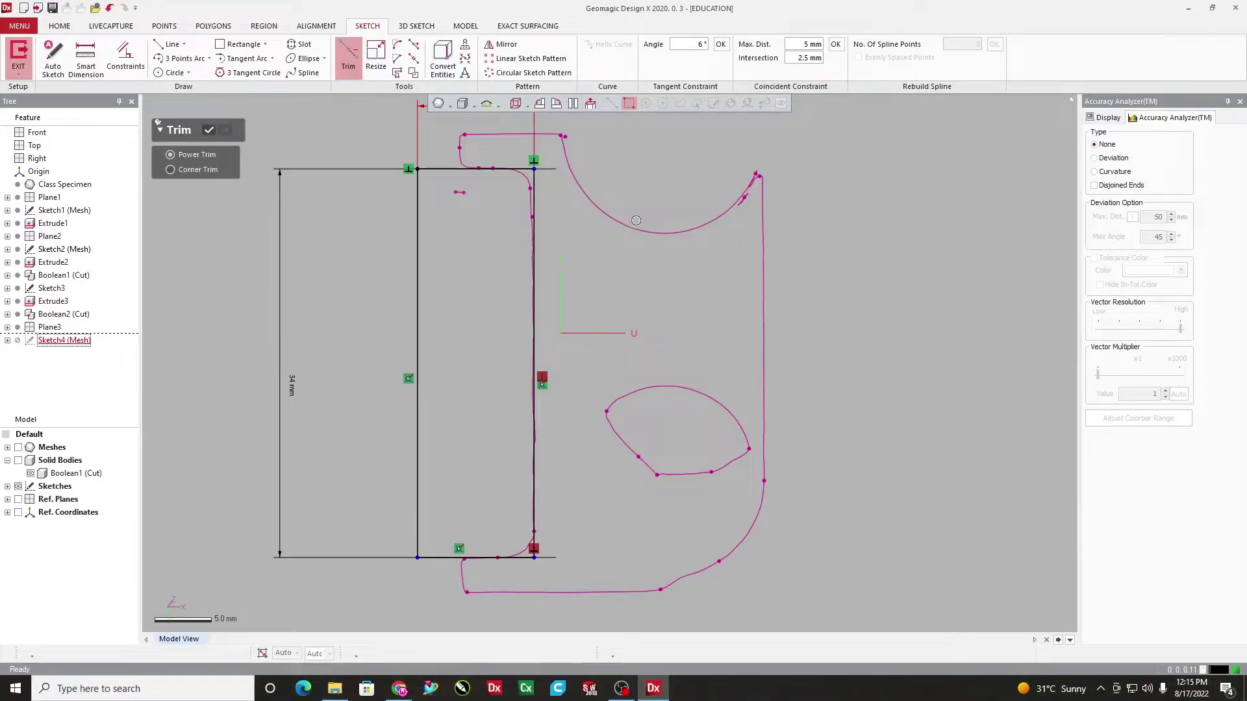
{"action": "left_click", "coordinate": [208, 132]}
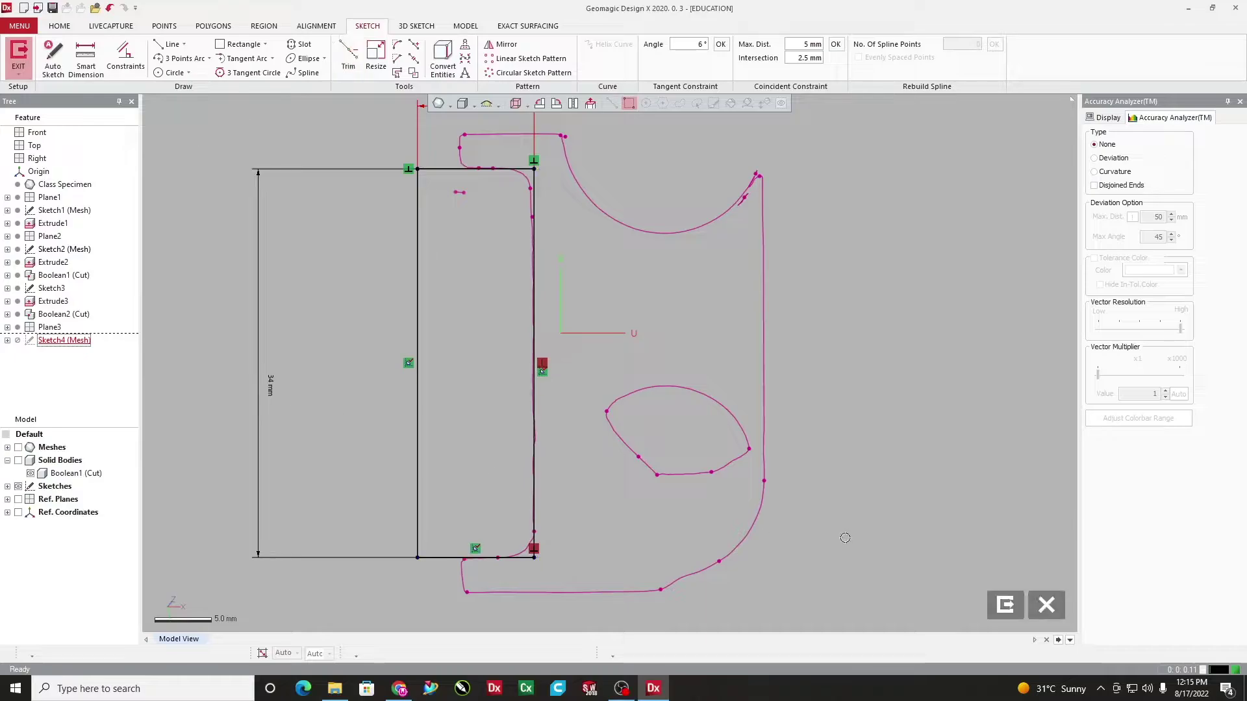
{"action": "left_click", "coordinate": [1006, 606]}
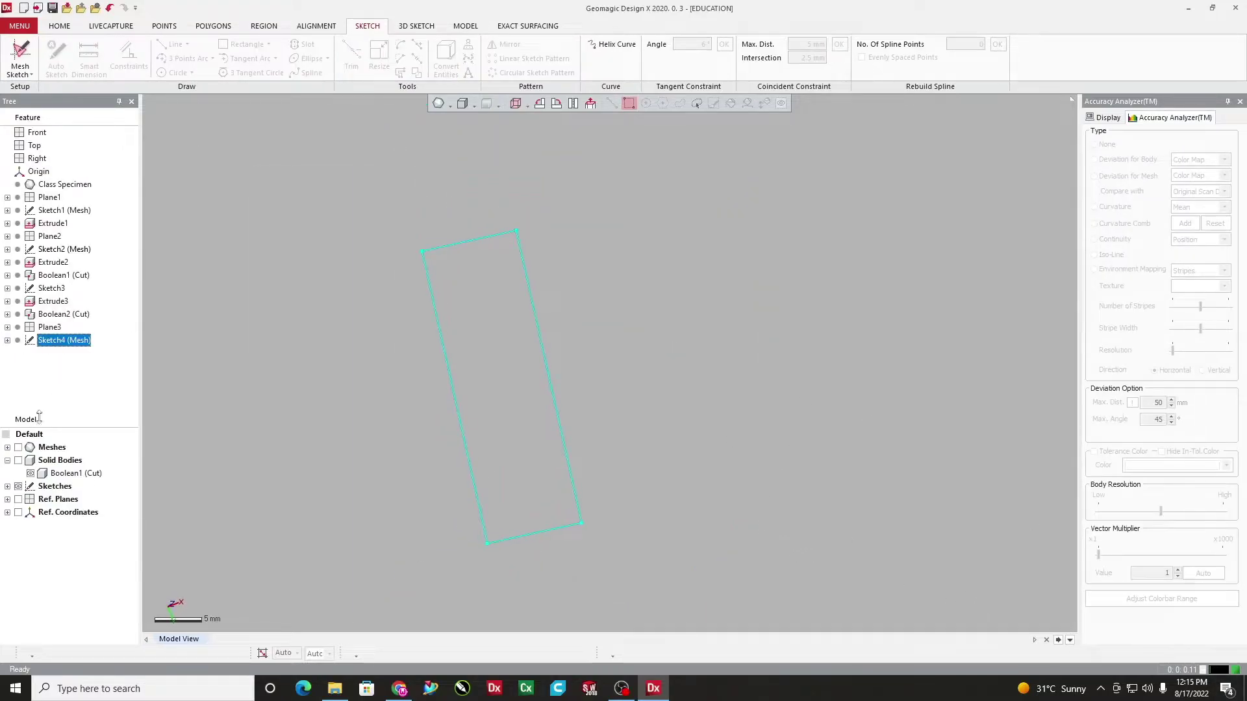
Show the scanned mesh and extrude the rectangular pocket sketch as a separate solid, 3 mm in each of both directions
{"action": "left_click", "coordinate": [18, 447]}
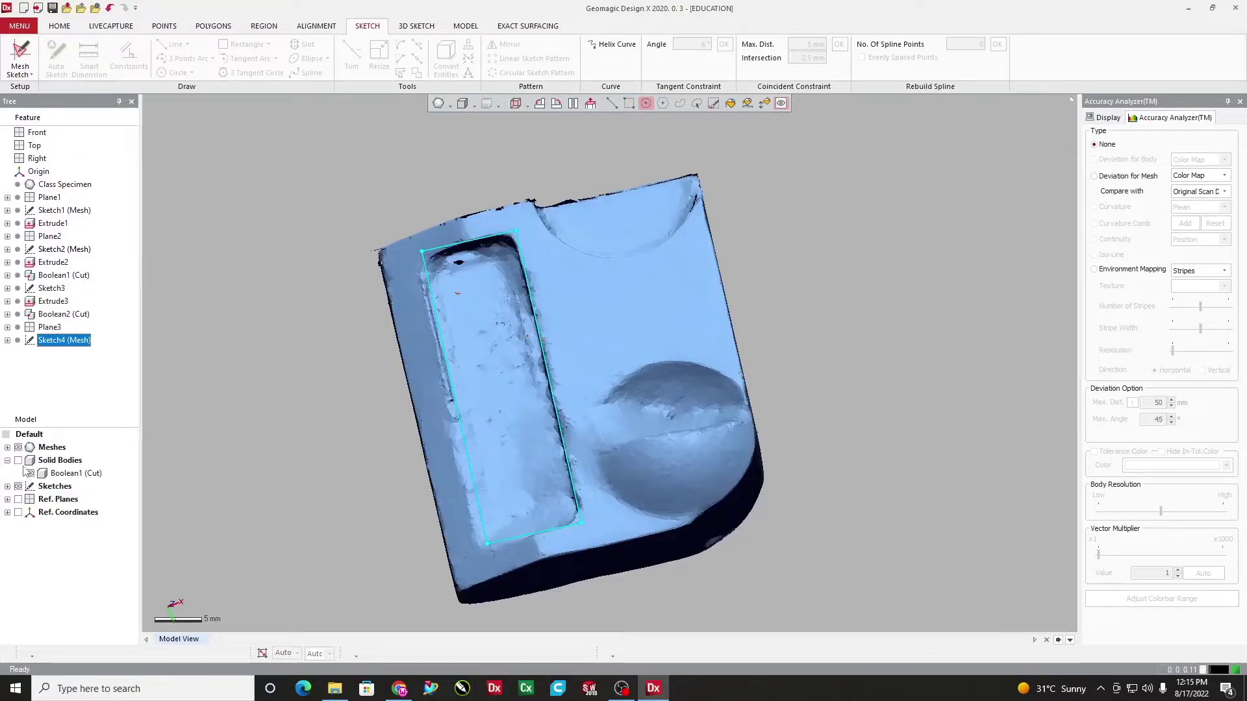
{"action": "right_click_drag", "start_coordinate": [695, 432], "coordinate": [626, 297]}
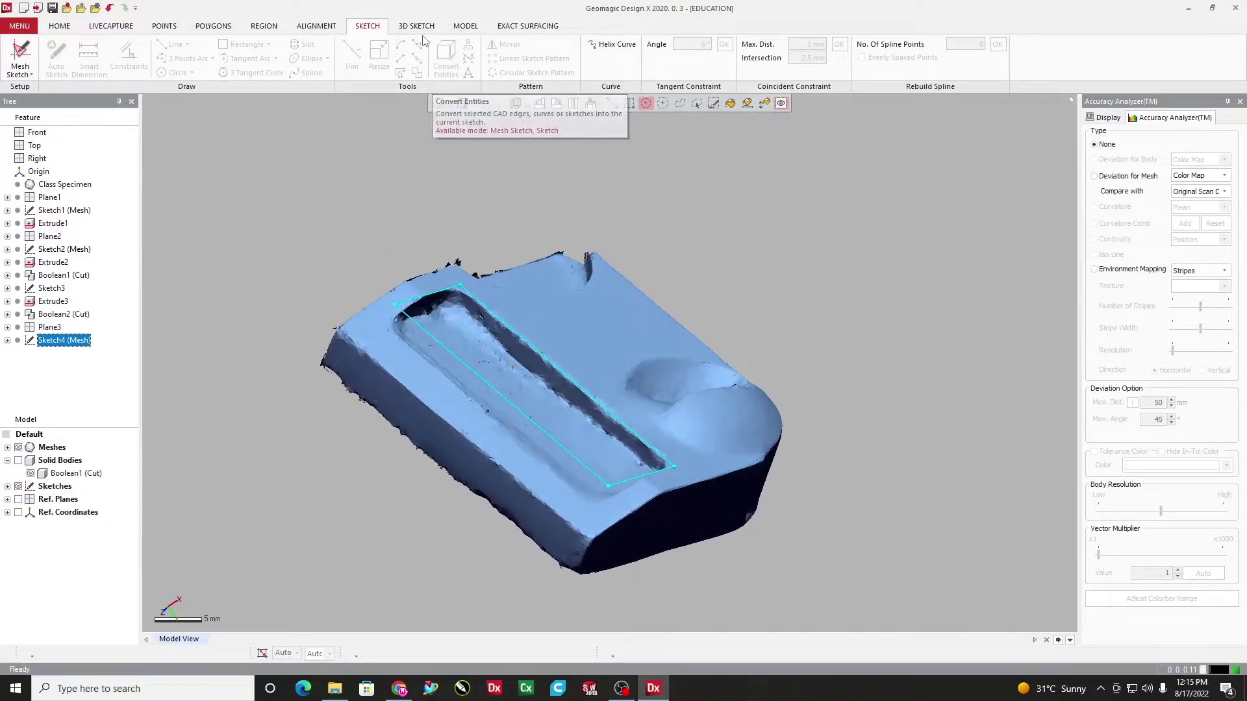
{"action": "left_click", "coordinate": [466, 26]}
{"action": "right_click_drag", "start_coordinate": [562, 371], "coordinate": [513, 409]}
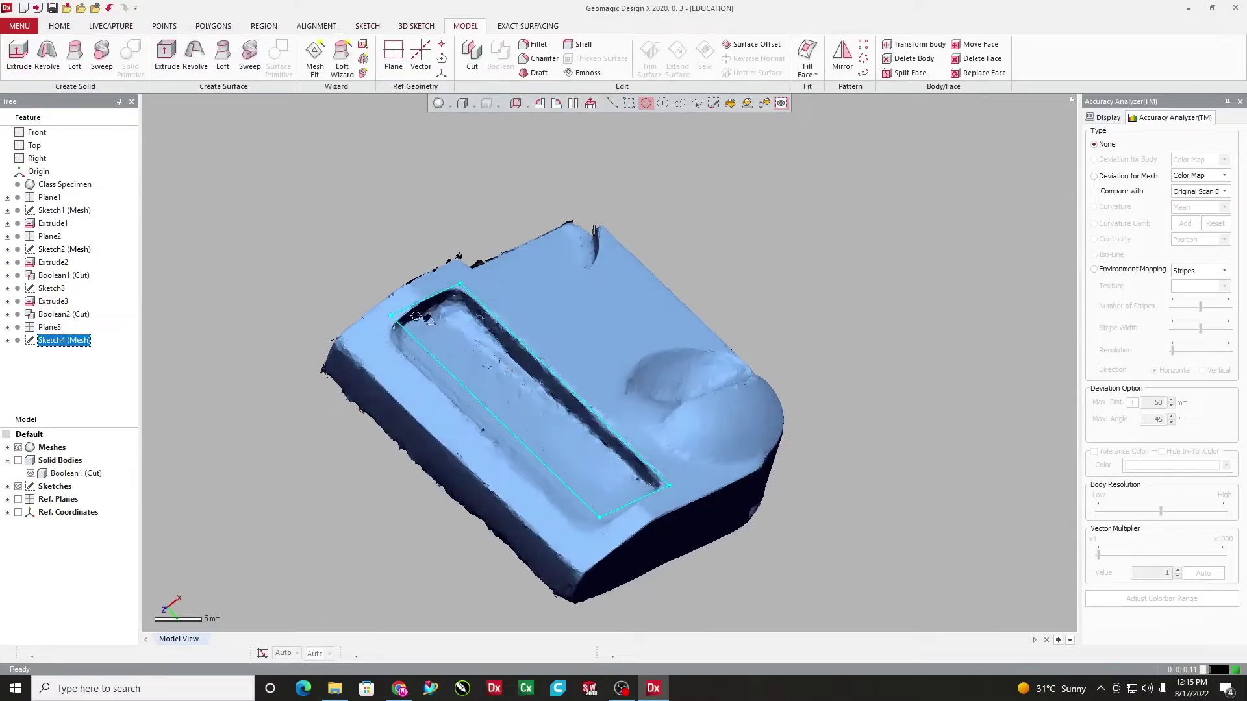
{"action": "left_click", "coordinate": [412, 311]}
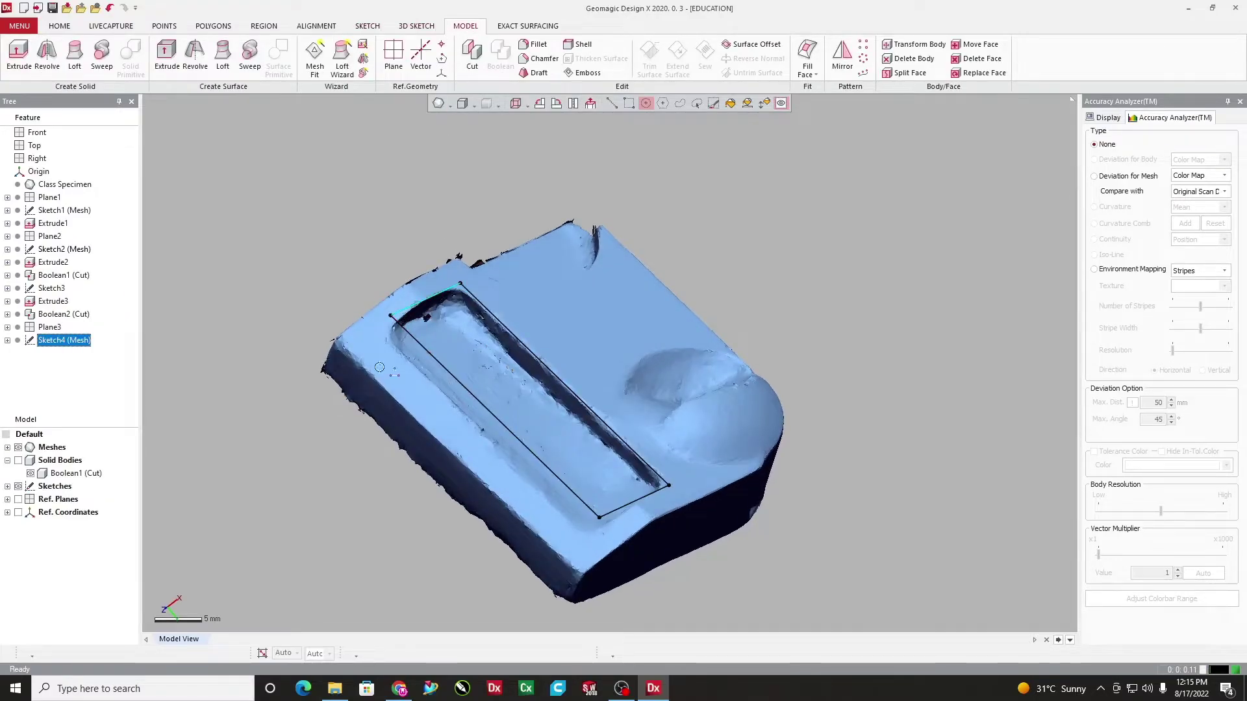
{"action": "left_click", "coordinate": [18, 55]}
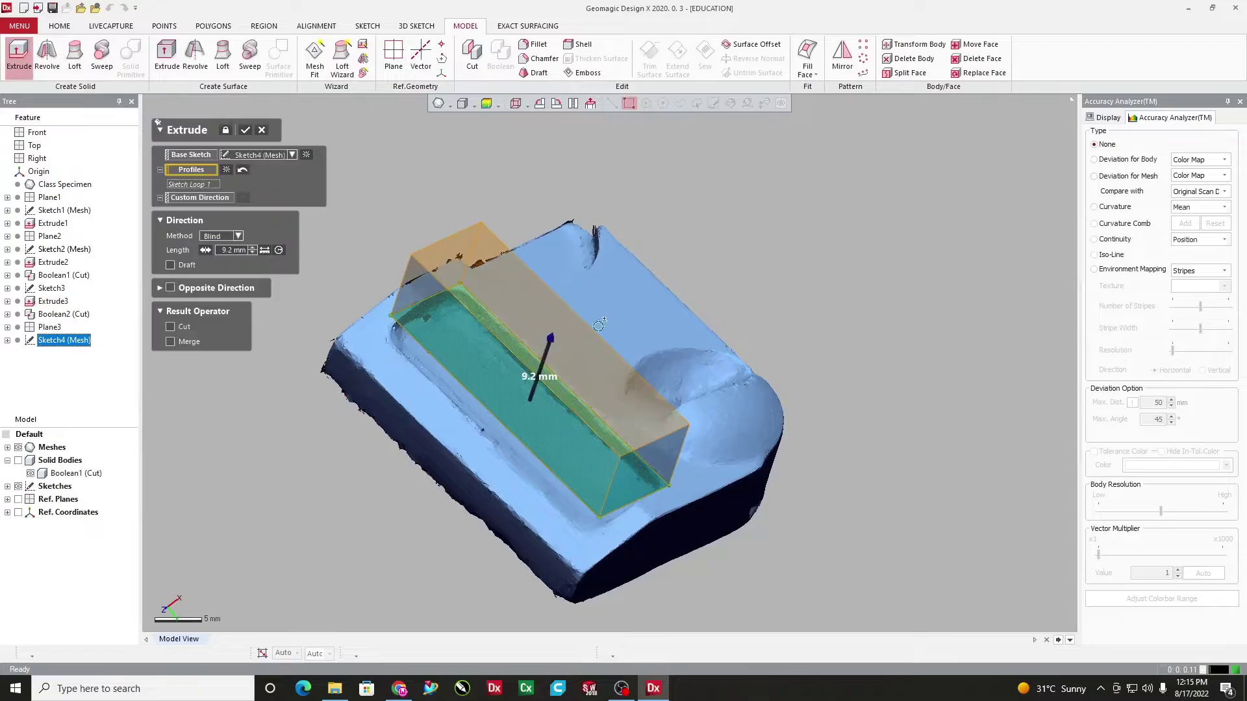
{"action": "right_click_drag", "start_coordinate": [798, 312], "coordinate": [687, 305]}
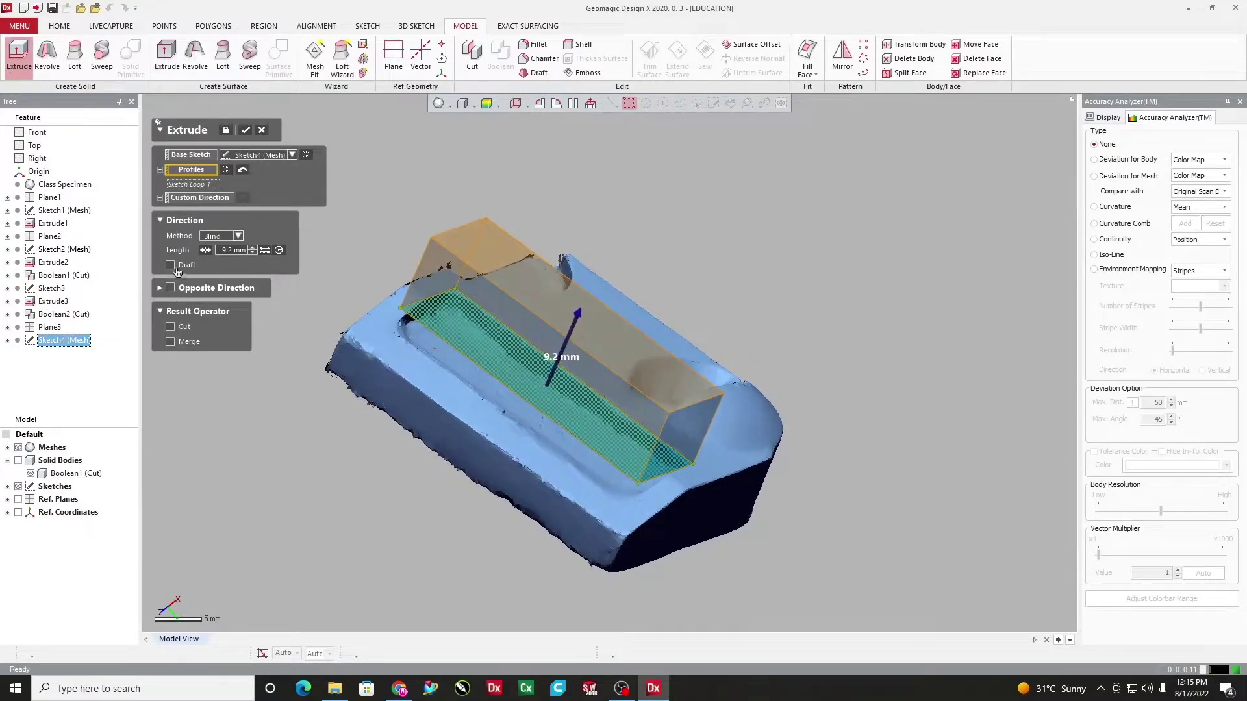
{"action": "left_click", "coordinate": [171, 289]}
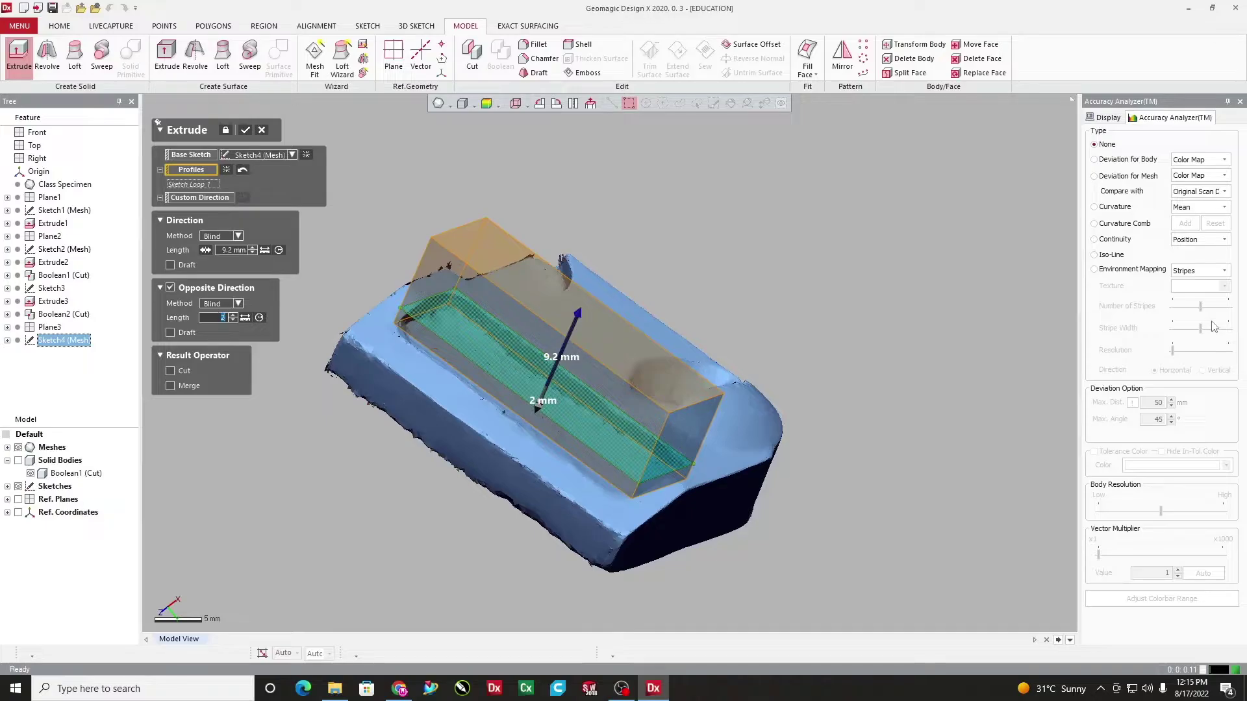
{"action": "key", "text": "Return"}
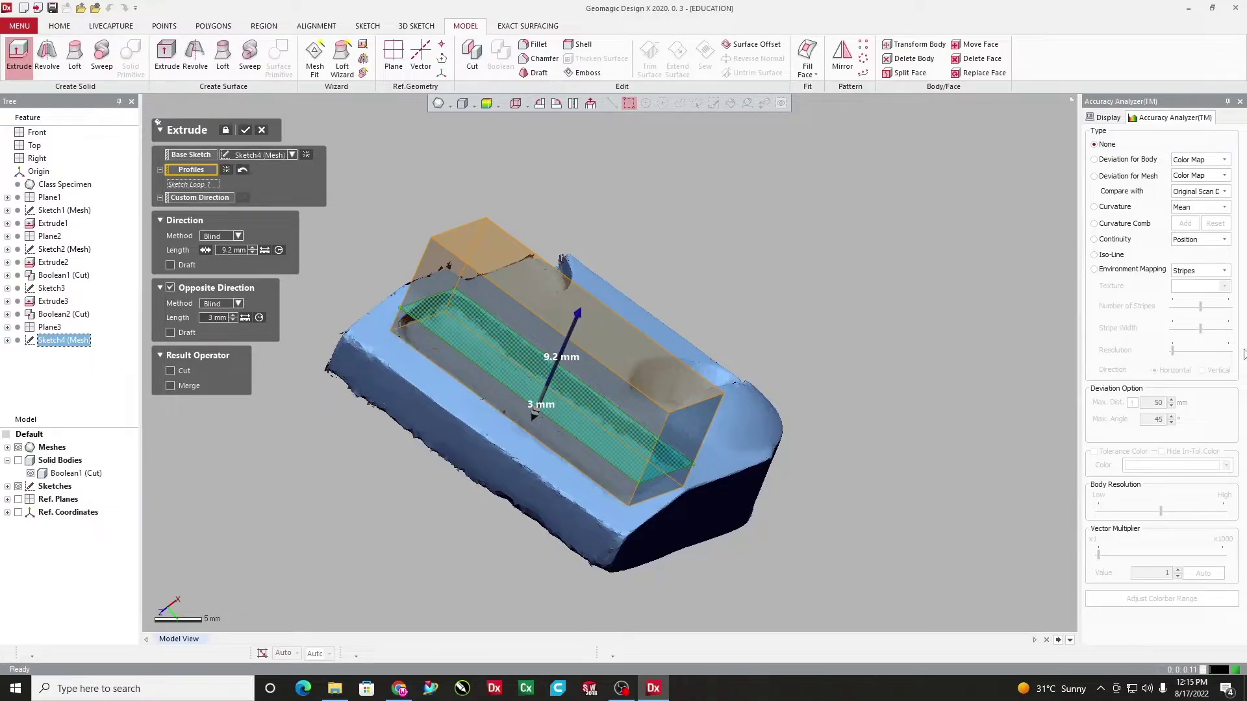
{"action": "left_click", "coordinate": [226, 251]}
{"action": "key", "text": "Return"}
{"action": "right_click_drag", "start_coordinate": [643, 505], "coordinate": [571, 393]}
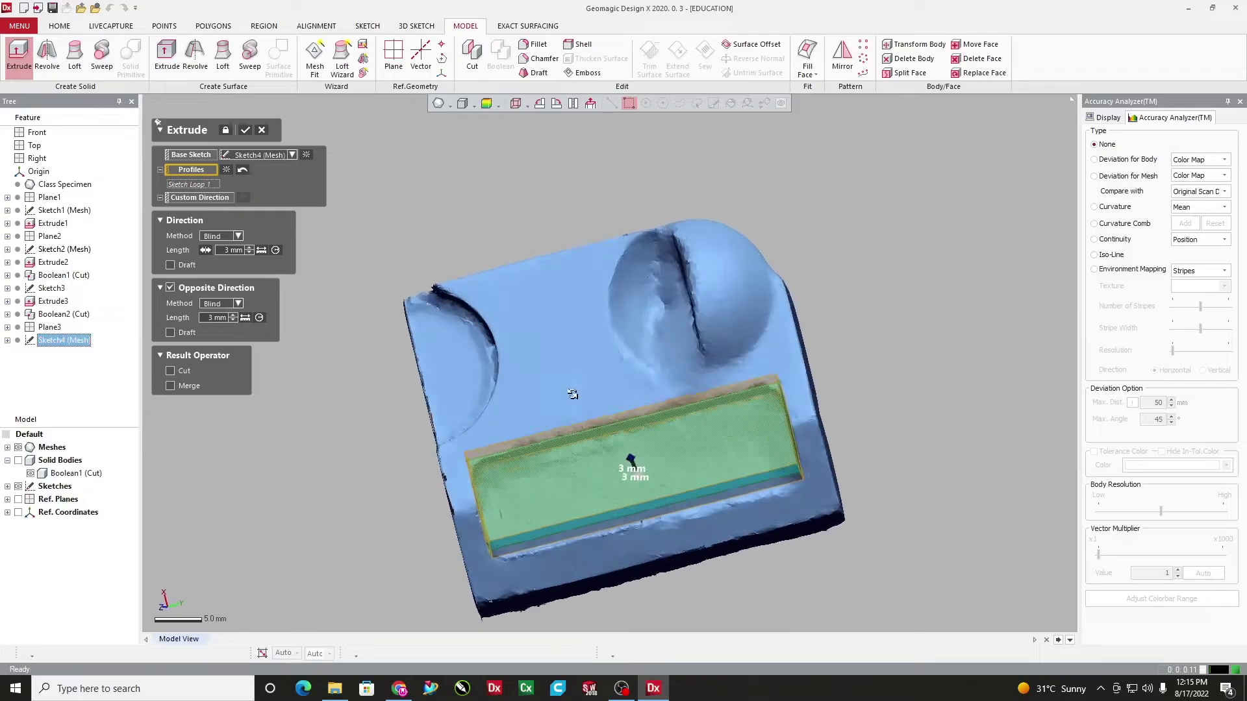
{"action": "left_click", "coordinate": [245, 132]}
Show the solid bodies instead of the mesh and turn on the Deviation for Body color map
{"action": "right_click_drag", "start_coordinate": [601, 208], "coordinate": [845, 422]}
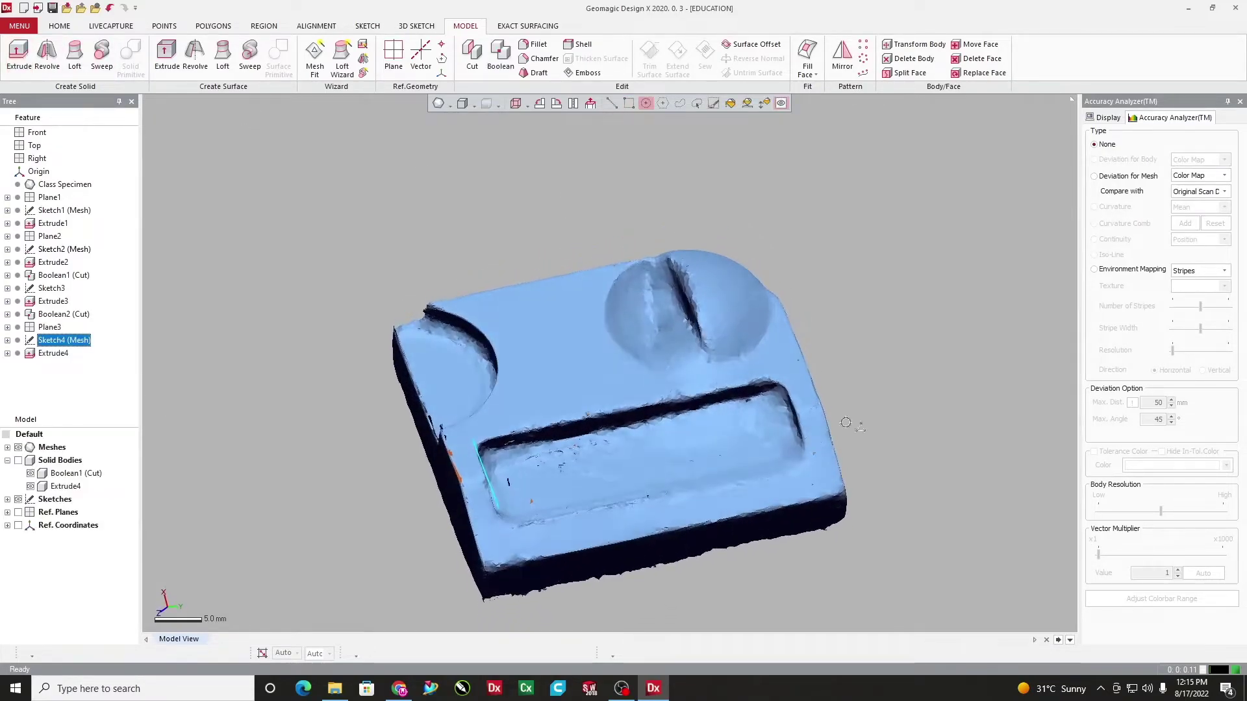
{"action": "left_click", "coordinate": [18, 461]}
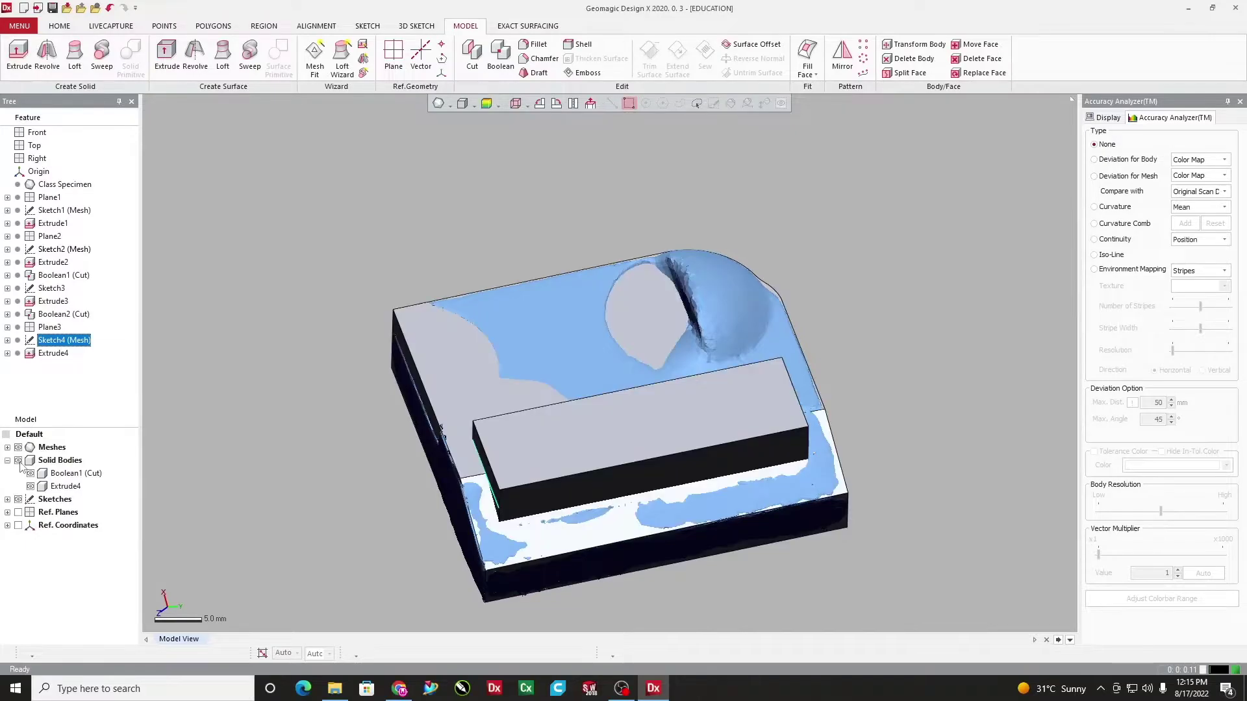
{"action": "right_click_drag", "start_coordinate": [298, 498], "coordinate": [497, 538]}
{"action": "right_click_drag", "start_coordinate": [565, 445], "coordinate": [417, 361]}
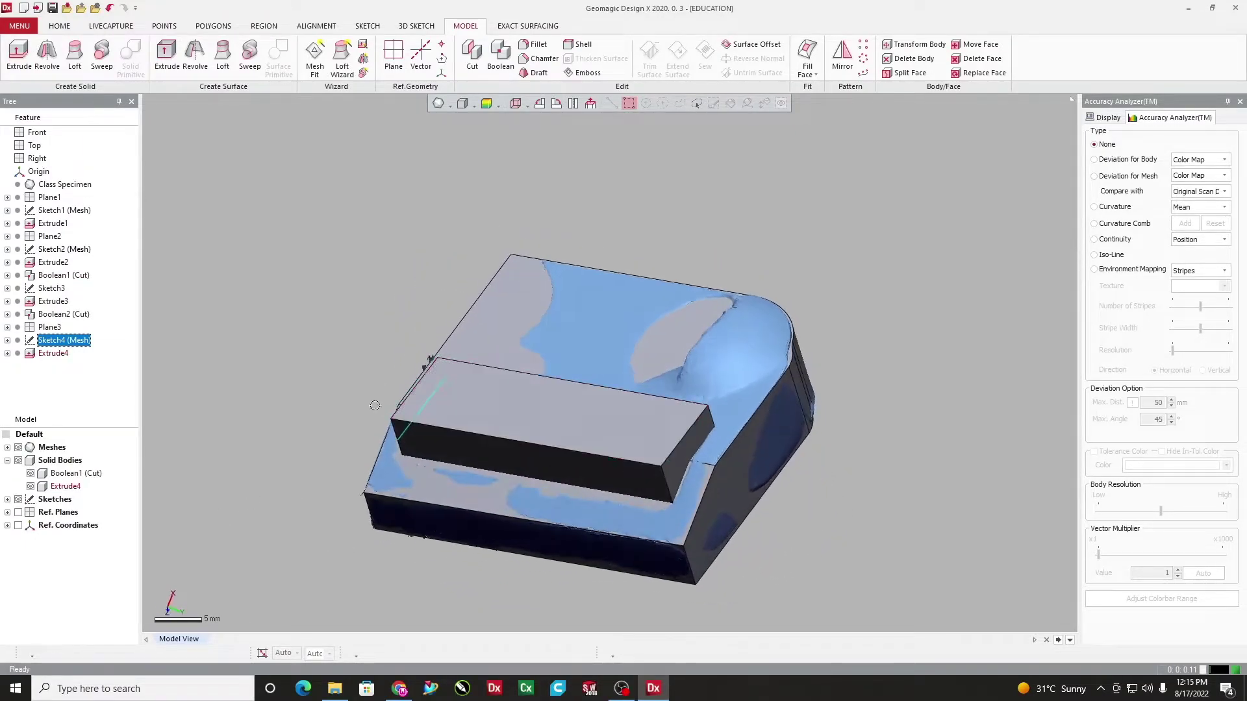
{"action": "left_click", "coordinate": [18, 447]}
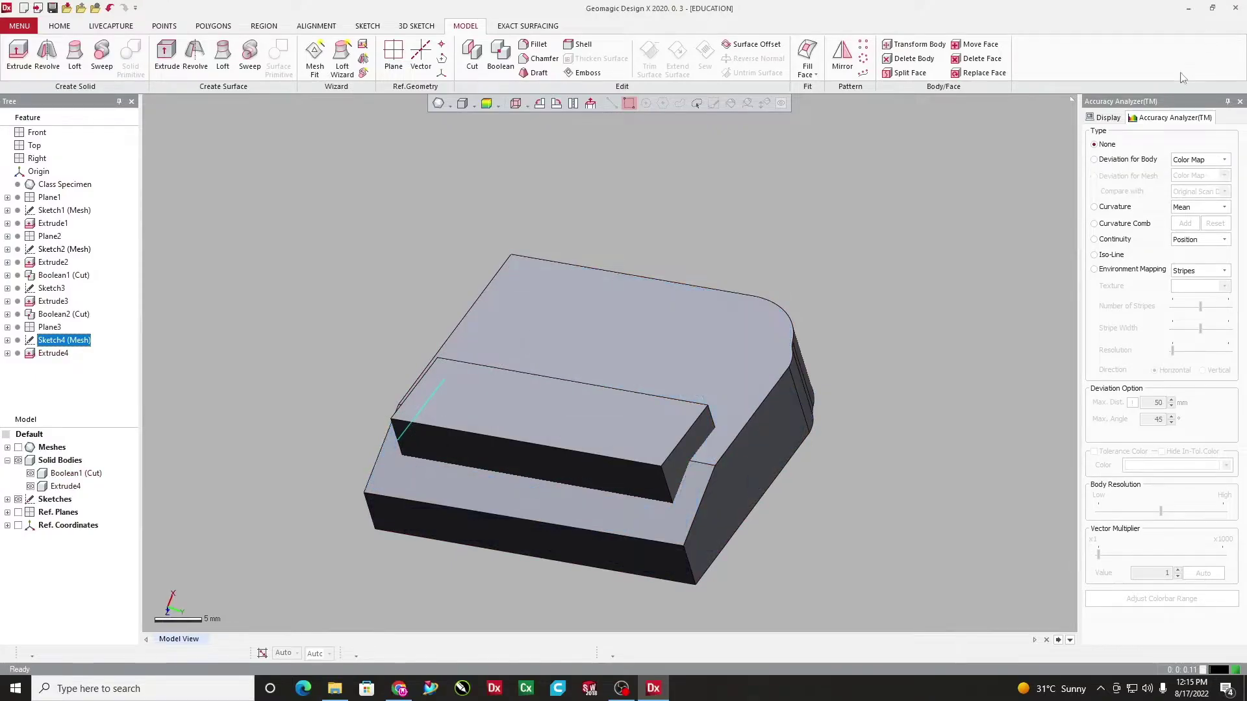
{"action": "left_click", "coordinate": [1094, 160]}
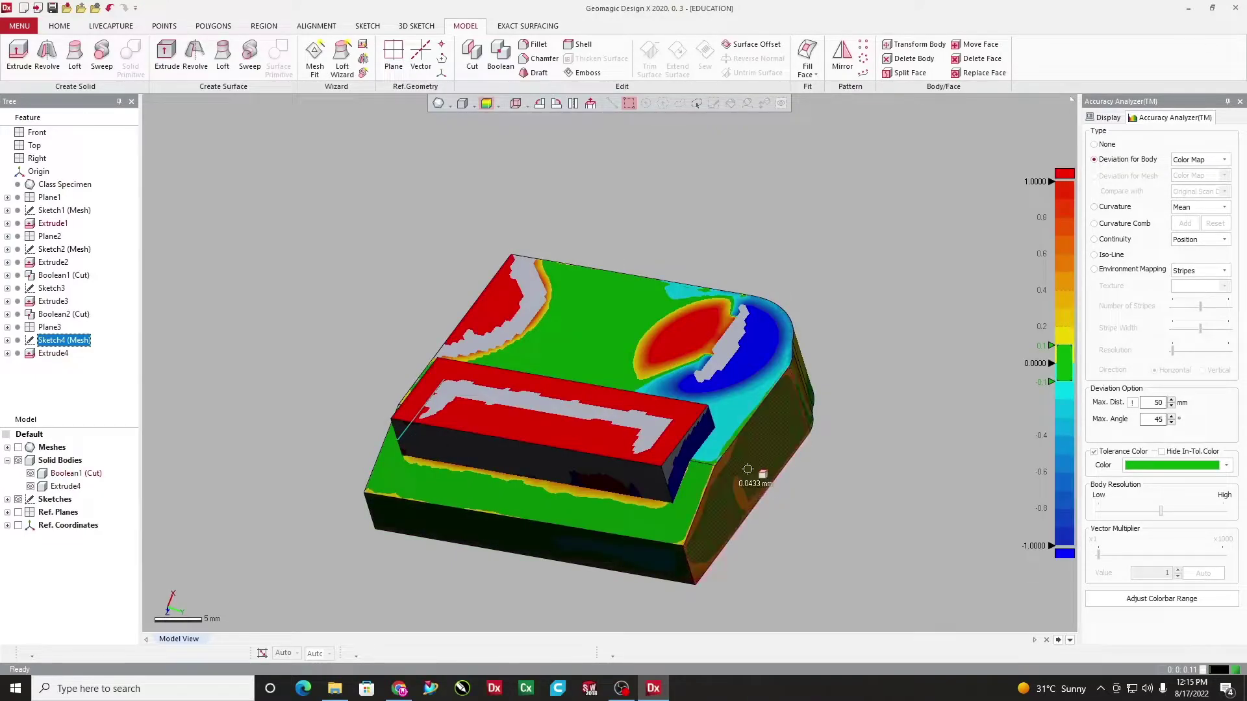
{"action": "right_click_drag", "start_coordinate": [752, 479], "coordinate": [688, 442]}
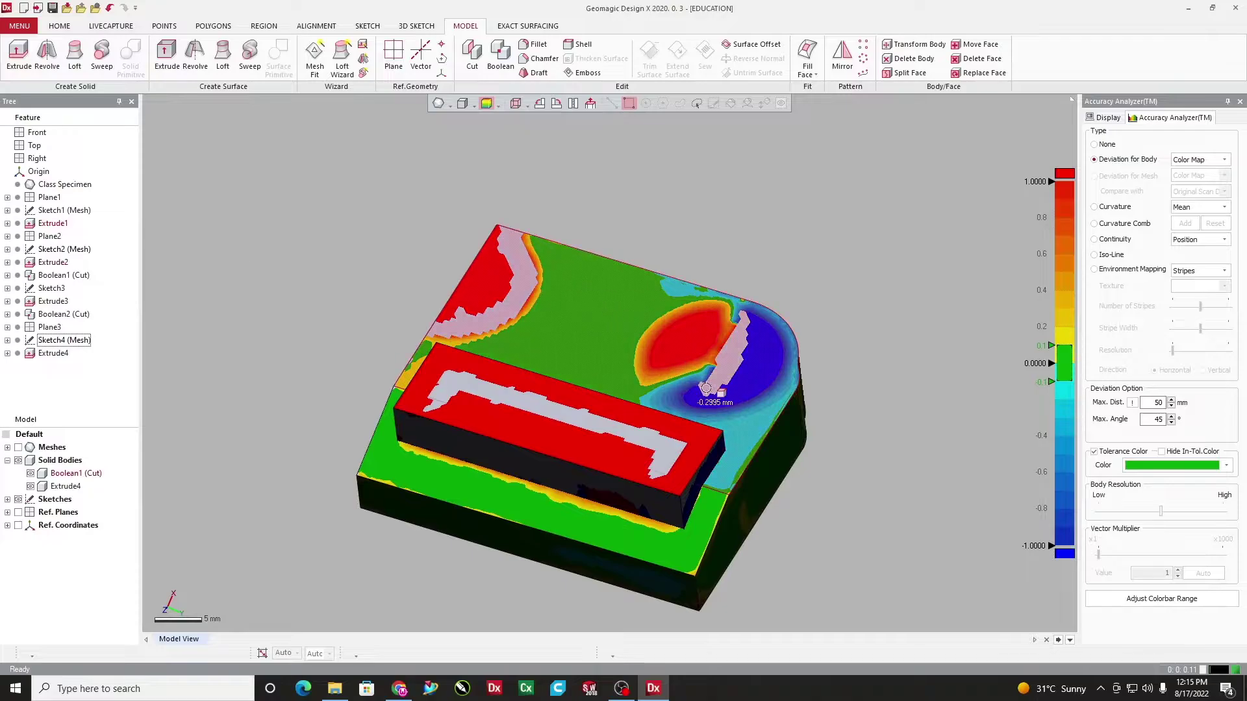
Try a Boolean Intersect with the pocket block as tool and the main body as target, and undo it
{"action": "left_click", "coordinate": [500, 55]}
{"action": "right_click_drag", "start_coordinate": [370, 338], "coordinate": [353, 245]}
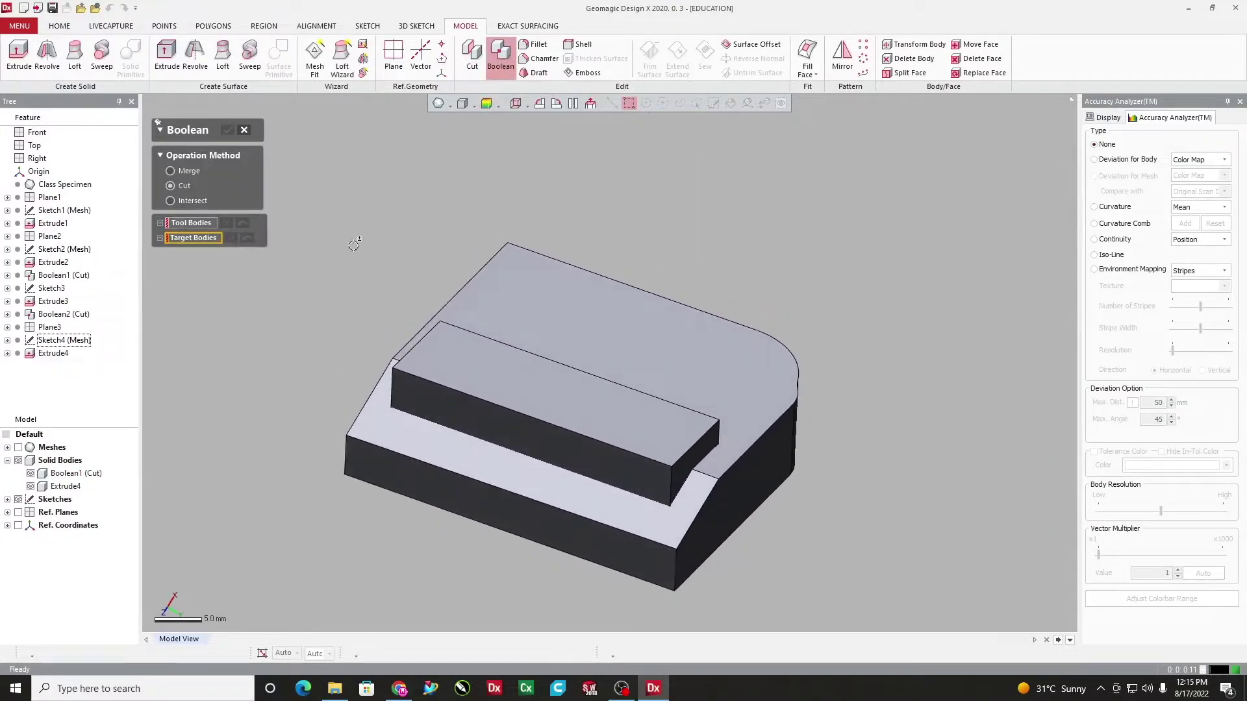
{"action": "left_click", "coordinate": [193, 201]}
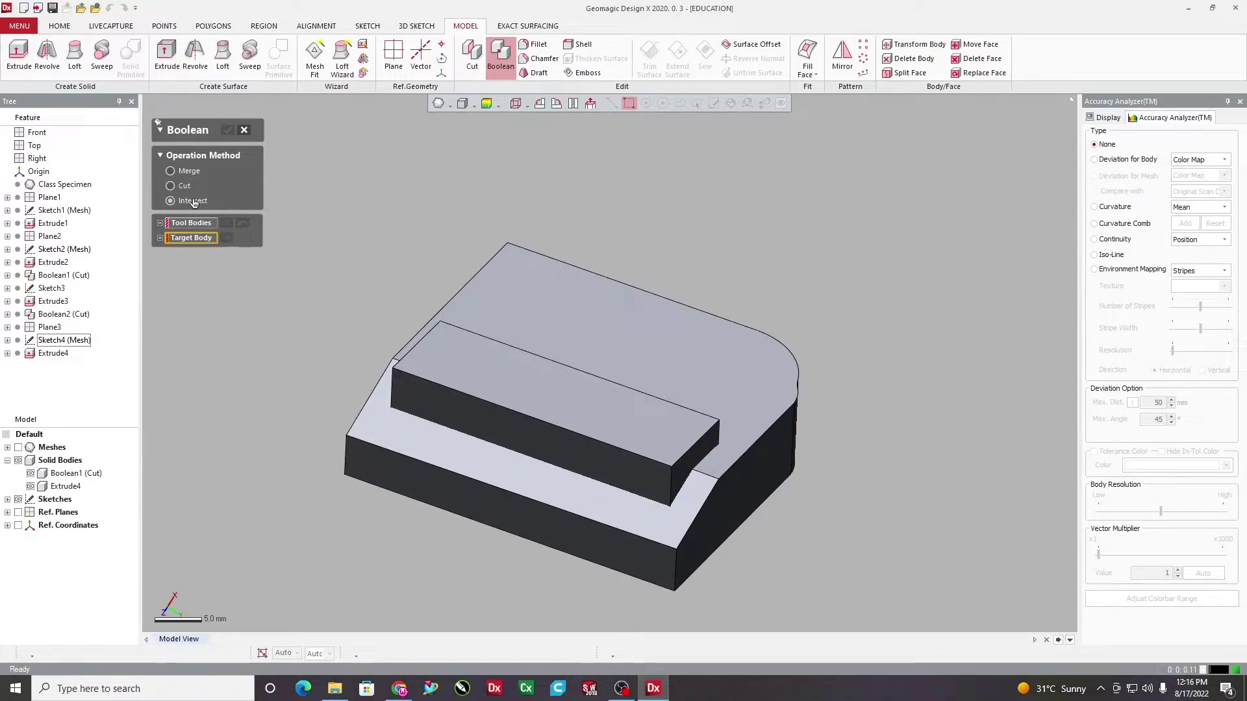
{"action": "left_click", "coordinate": [192, 173]}
{"action": "left_click", "coordinate": [191, 202]}
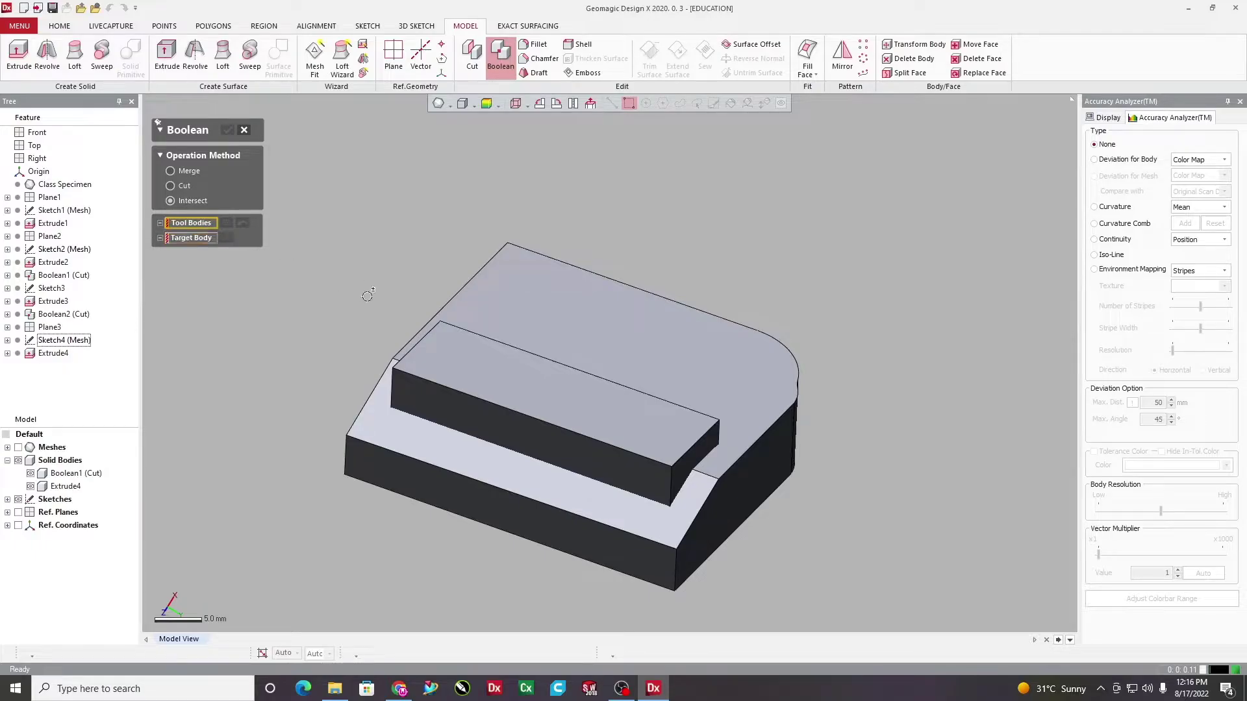
{"action": "left_click", "coordinate": [530, 363]}
{"action": "left_click", "coordinate": [186, 252]}
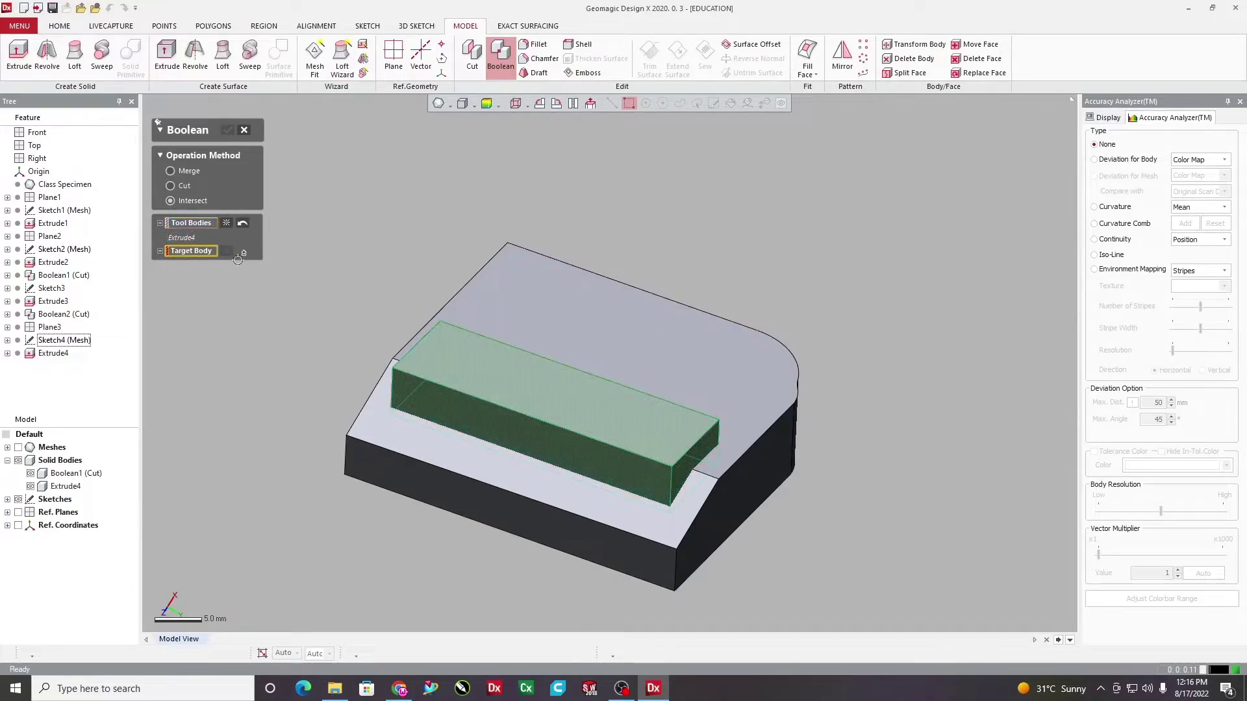
{"action": "left_click", "coordinate": [604, 316]}
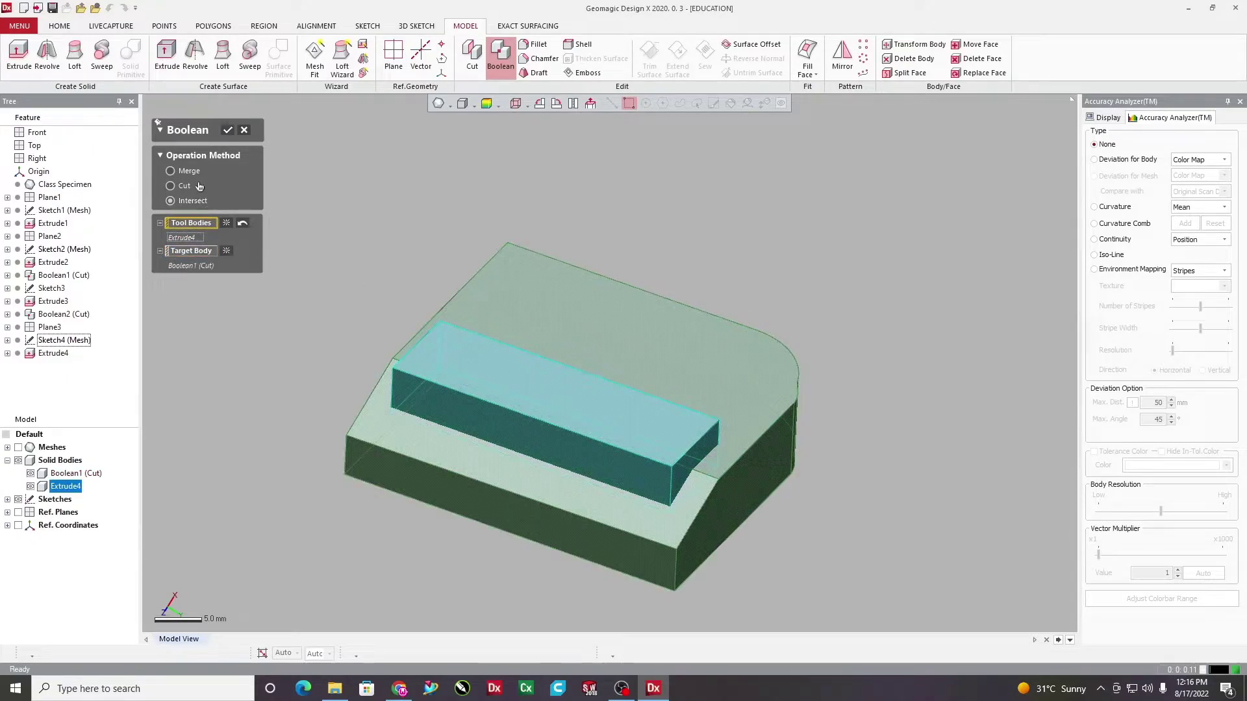
{"action": "left_click", "coordinate": [229, 131]}
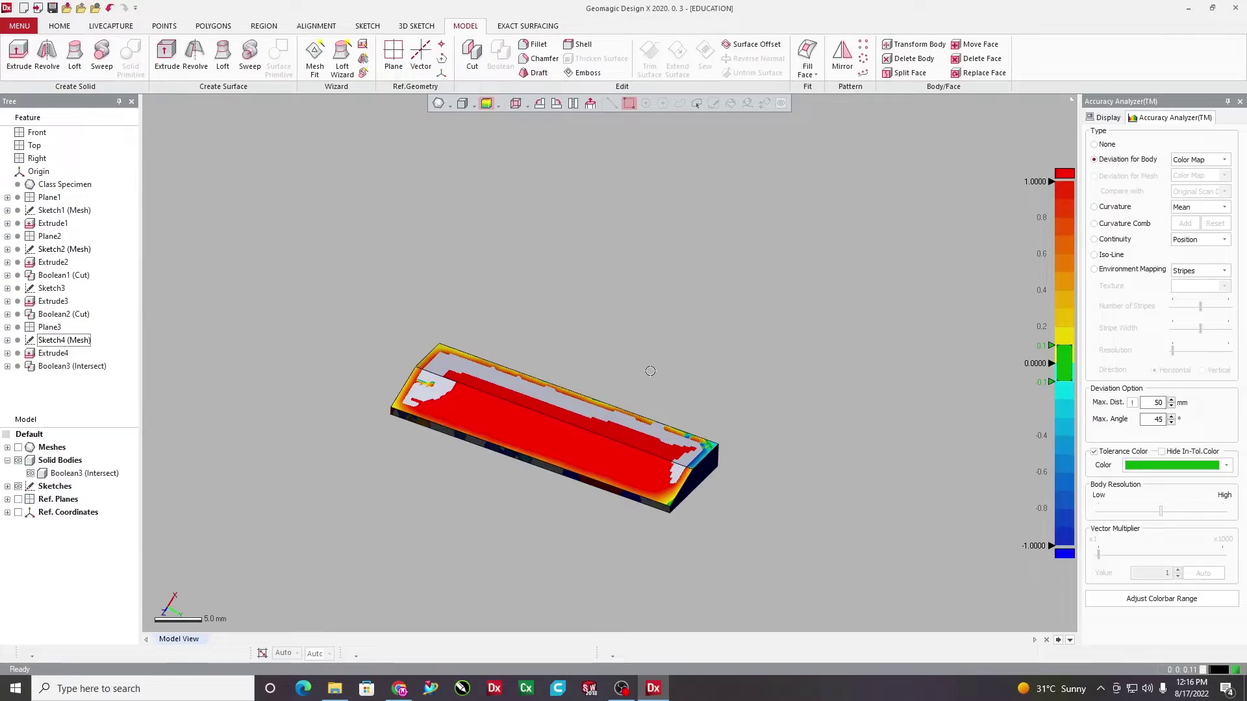
{"action": "key", "text": "ctrl+z"}
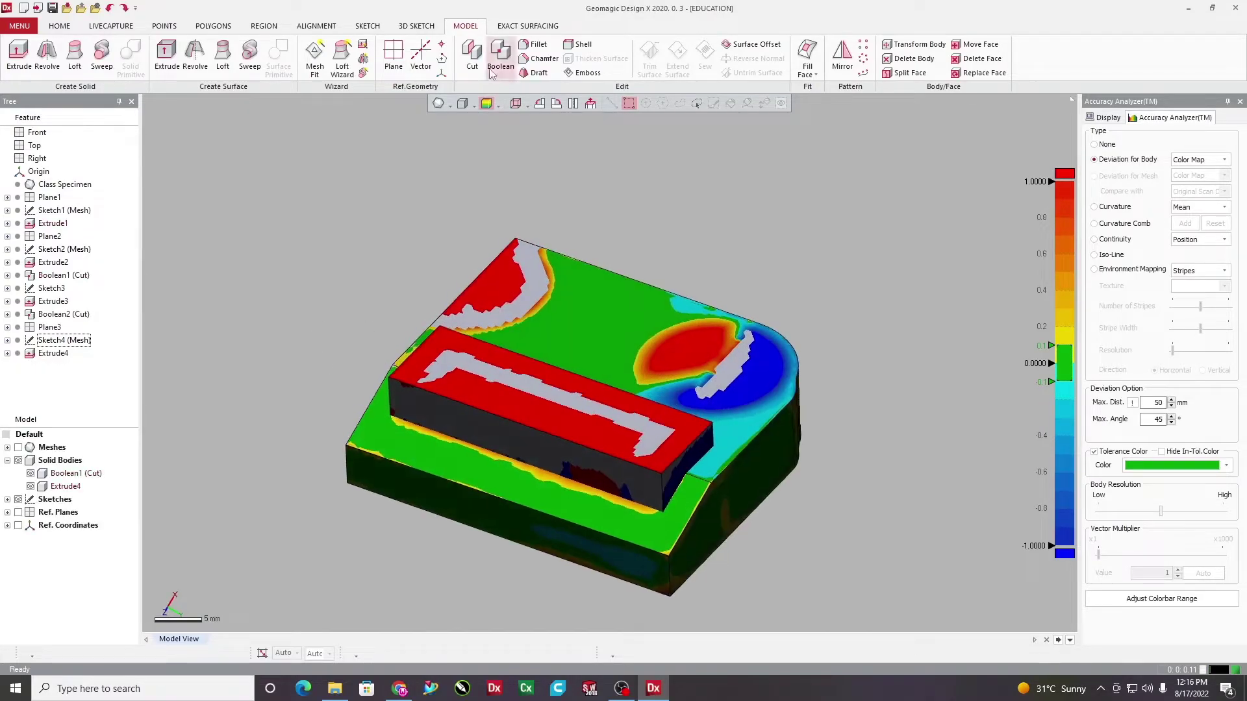
Cut the main body with a Boolean Cut, using the extruded pocket block as tool body and the main body as target
{"action": "left_click", "coordinate": [497, 65]}
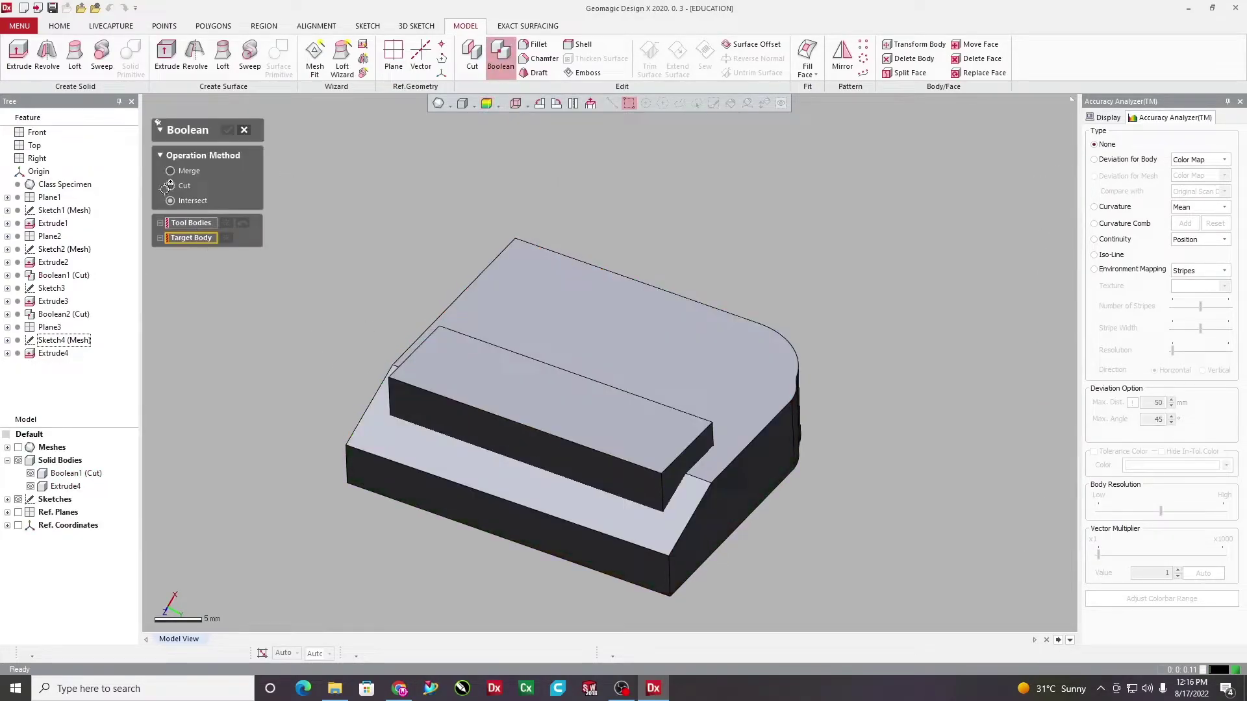
{"action": "left_click", "coordinate": [172, 187]}
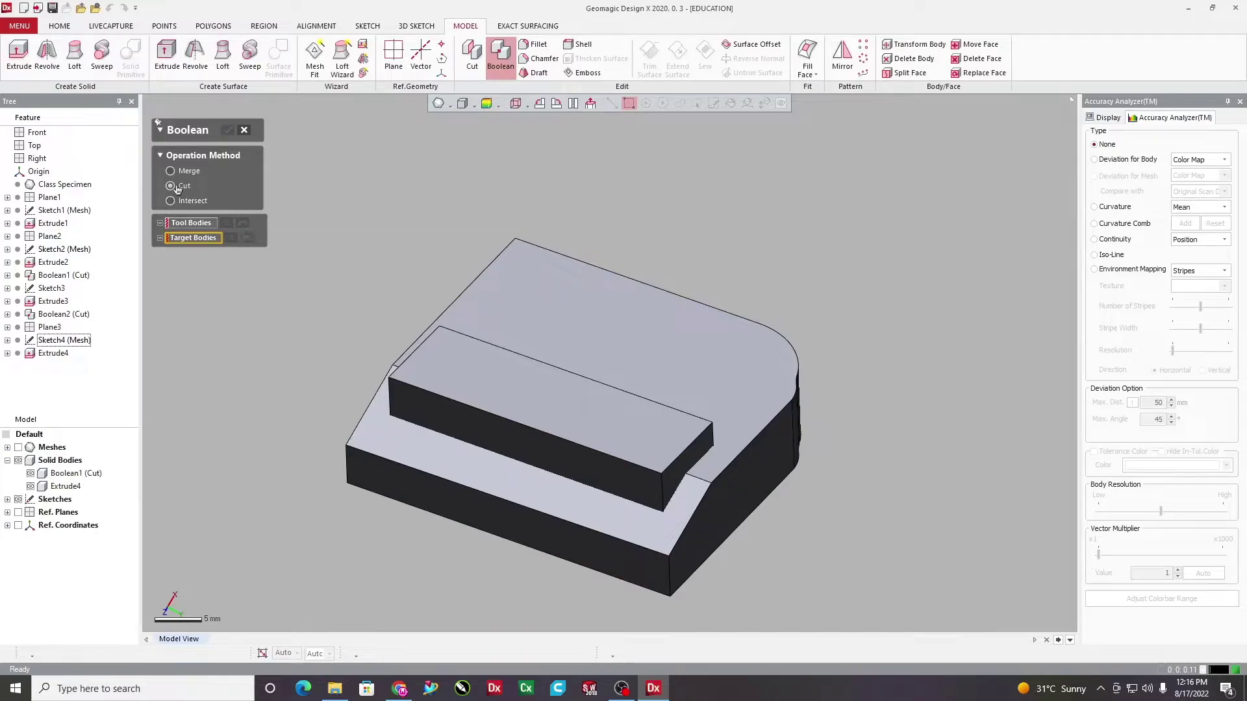
{"action": "left_click", "coordinate": [191, 223]}
{"action": "left_click", "coordinate": [510, 398]}
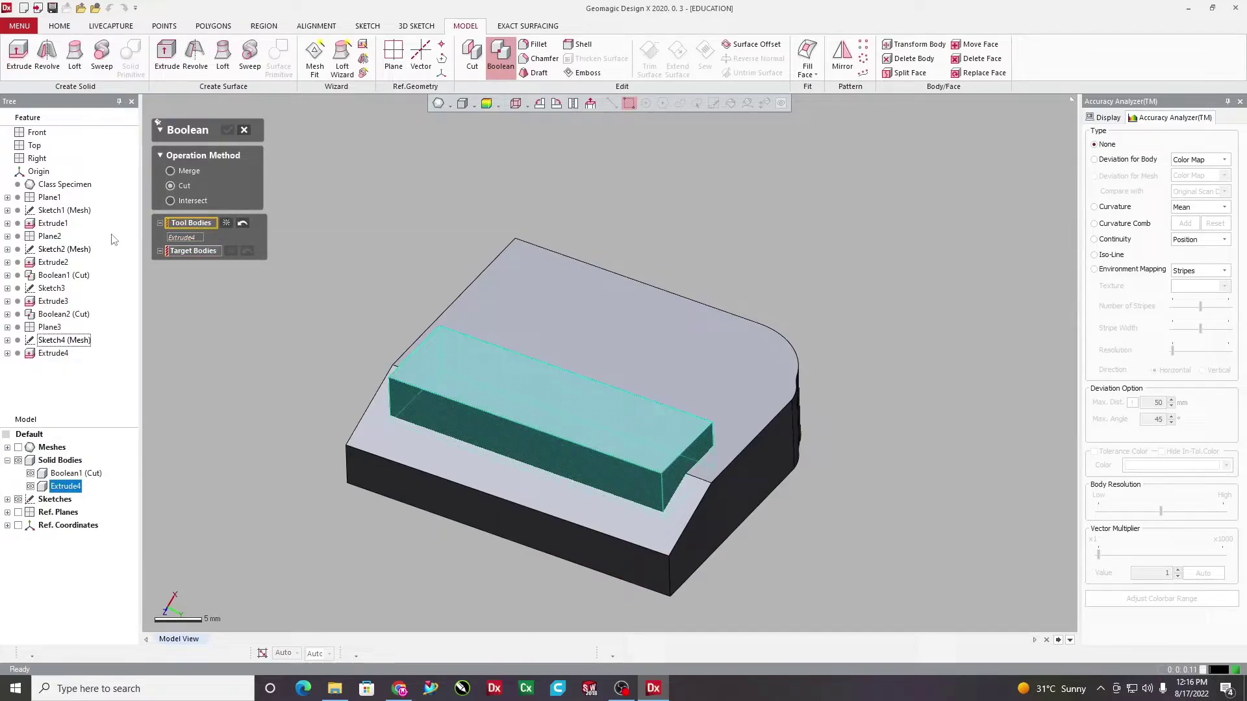
{"action": "left_click", "coordinate": [206, 254]}
{"action": "left_click", "coordinate": [586, 281]}
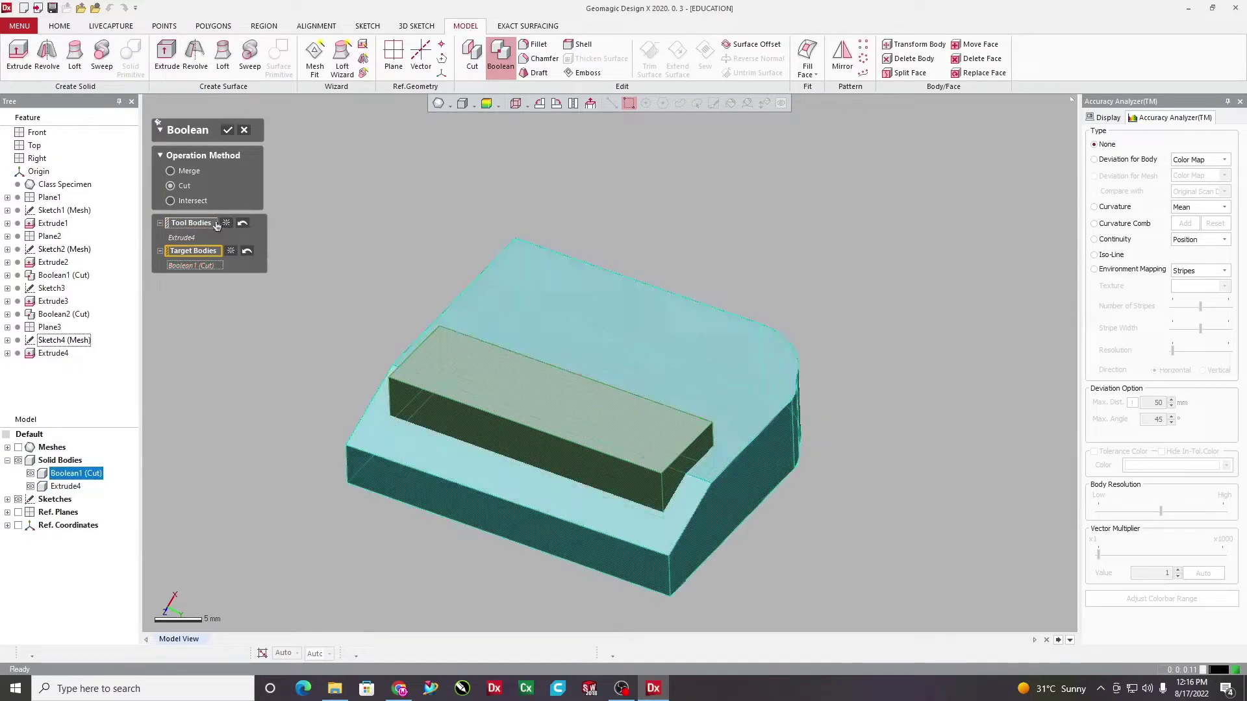
{"action": "left_click", "coordinate": [225, 132]}
Start a constant fillet on one vertical corner edge of the rectangular pocket, with the scanned mesh shown over the solid
{"action": "right_click_drag", "start_coordinate": [431, 264], "coordinate": [656, 456]}
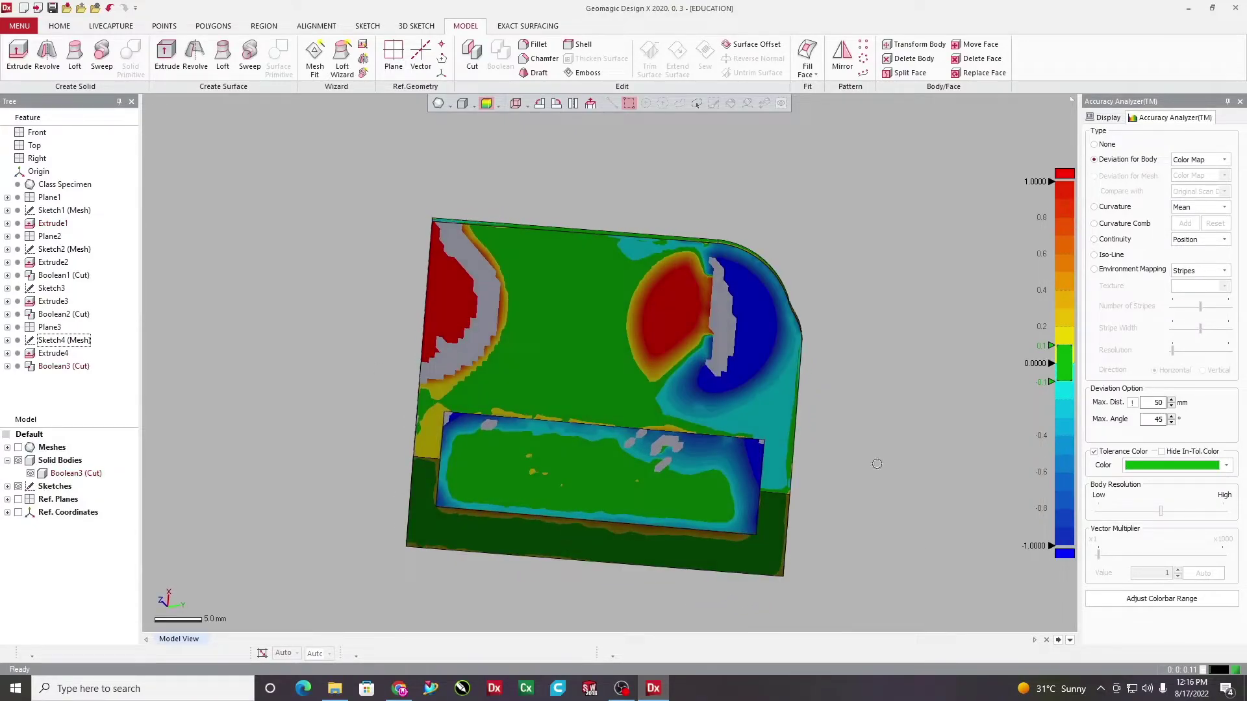
{"action": "right_click_drag", "start_coordinate": [877, 464], "coordinate": [373, 420]}
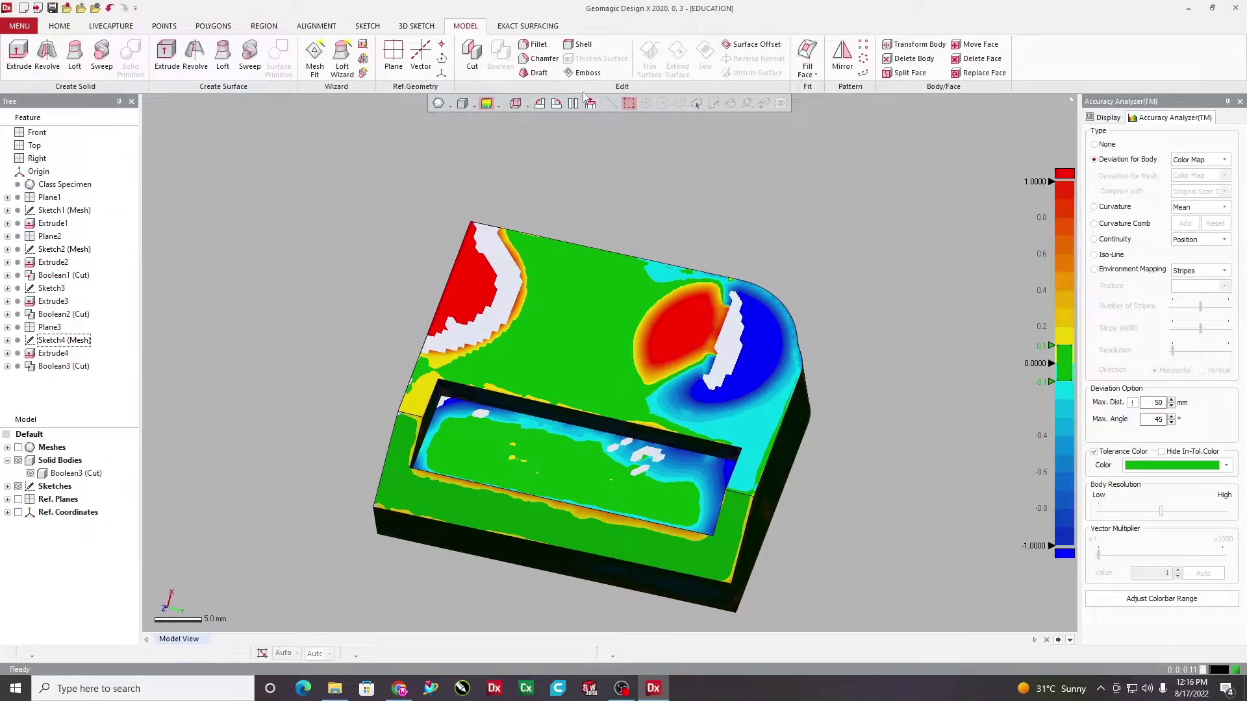
{"action": "left_click", "coordinate": [536, 44]}
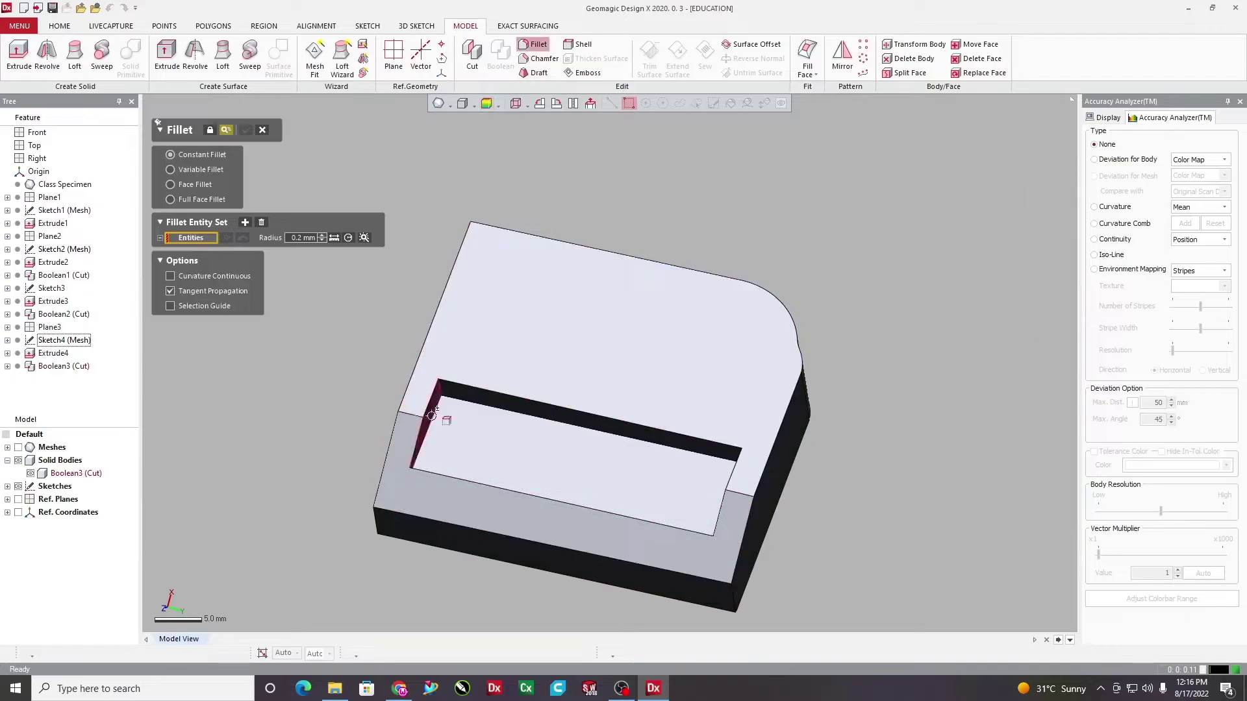
{"action": "right_click_drag", "start_coordinate": [432, 416], "coordinate": [478, 343]}
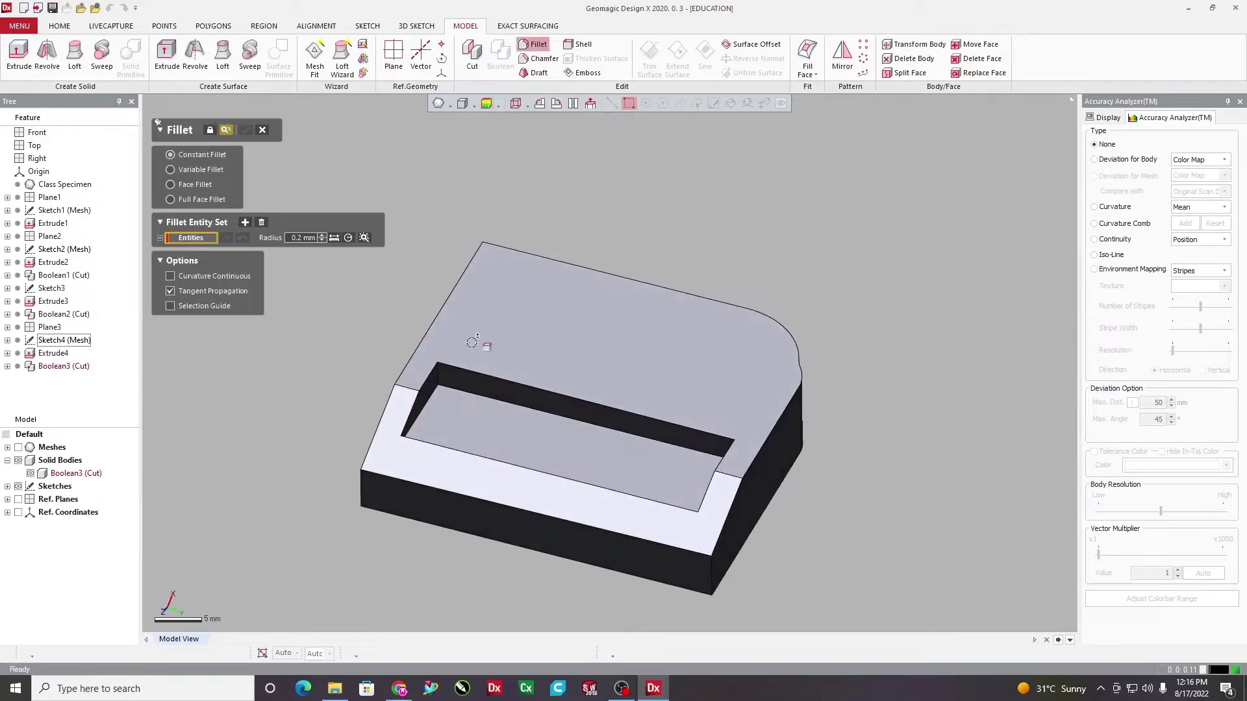
{"action": "left_click", "coordinate": [1095, 161]}
{"action": "left_click", "coordinate": [516, 382]}
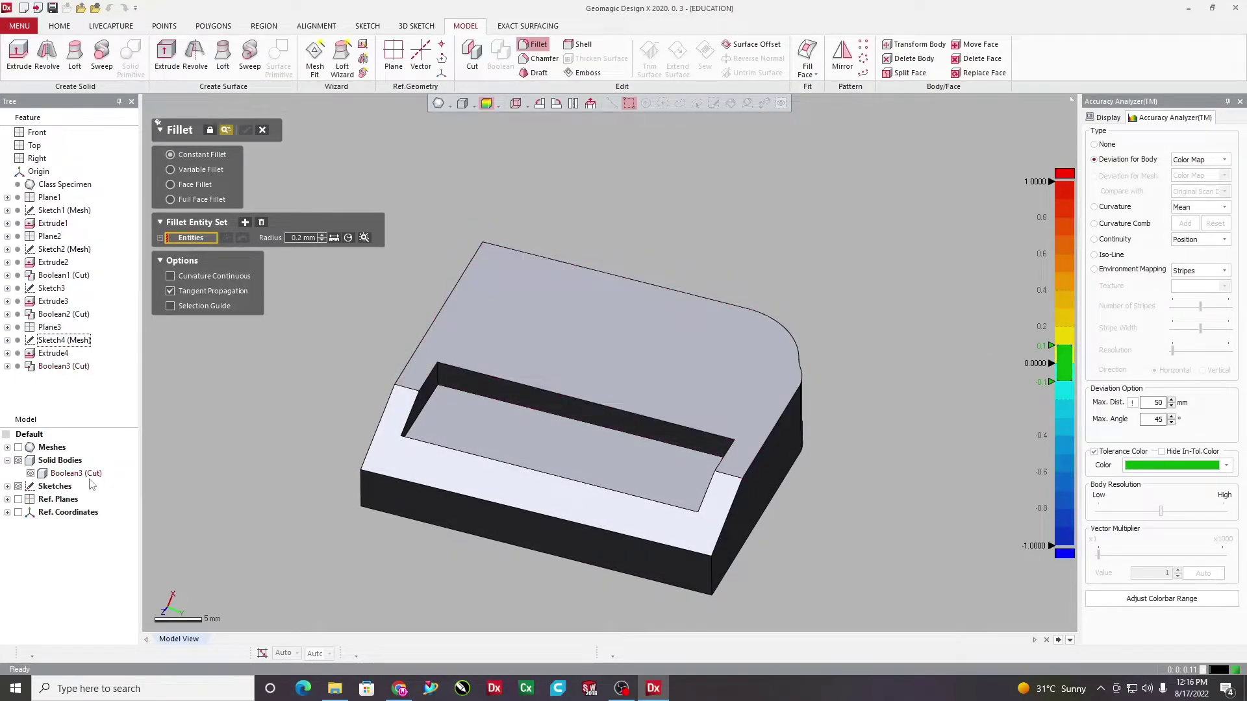
{"action": "left_click", "coordinate": [18, 447]}
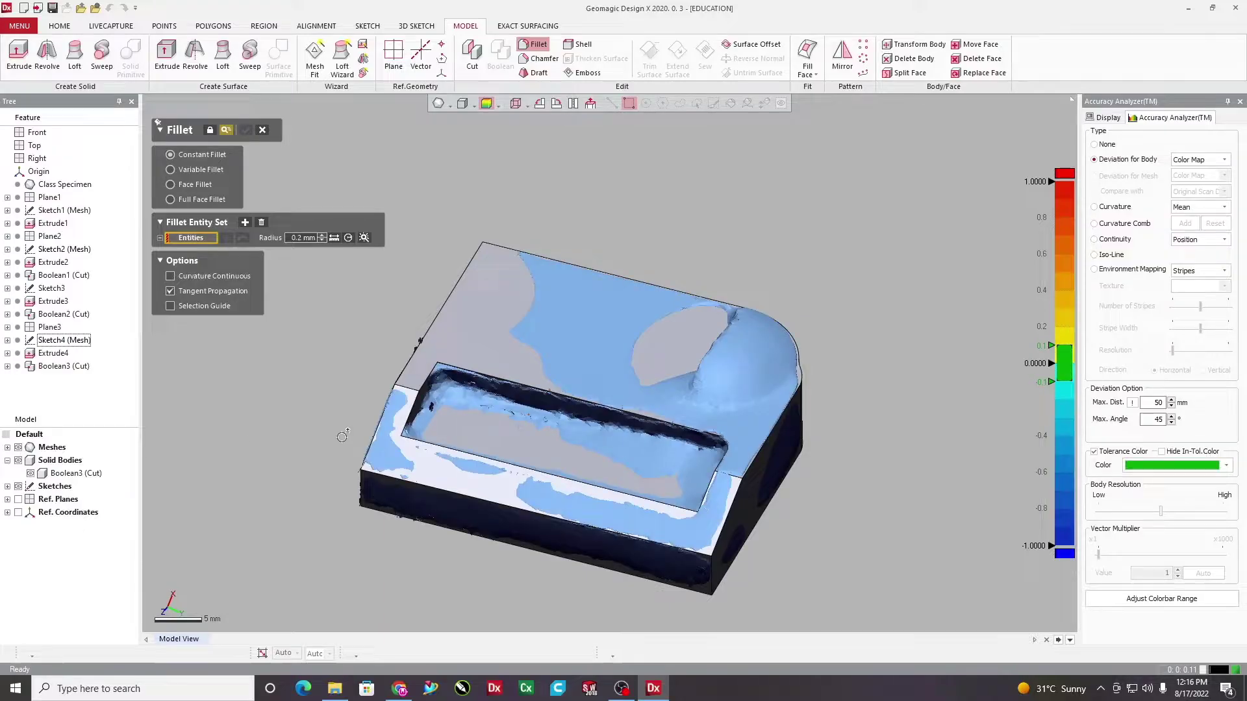
{"action": "left_click", "coordinate": [440, 376]}
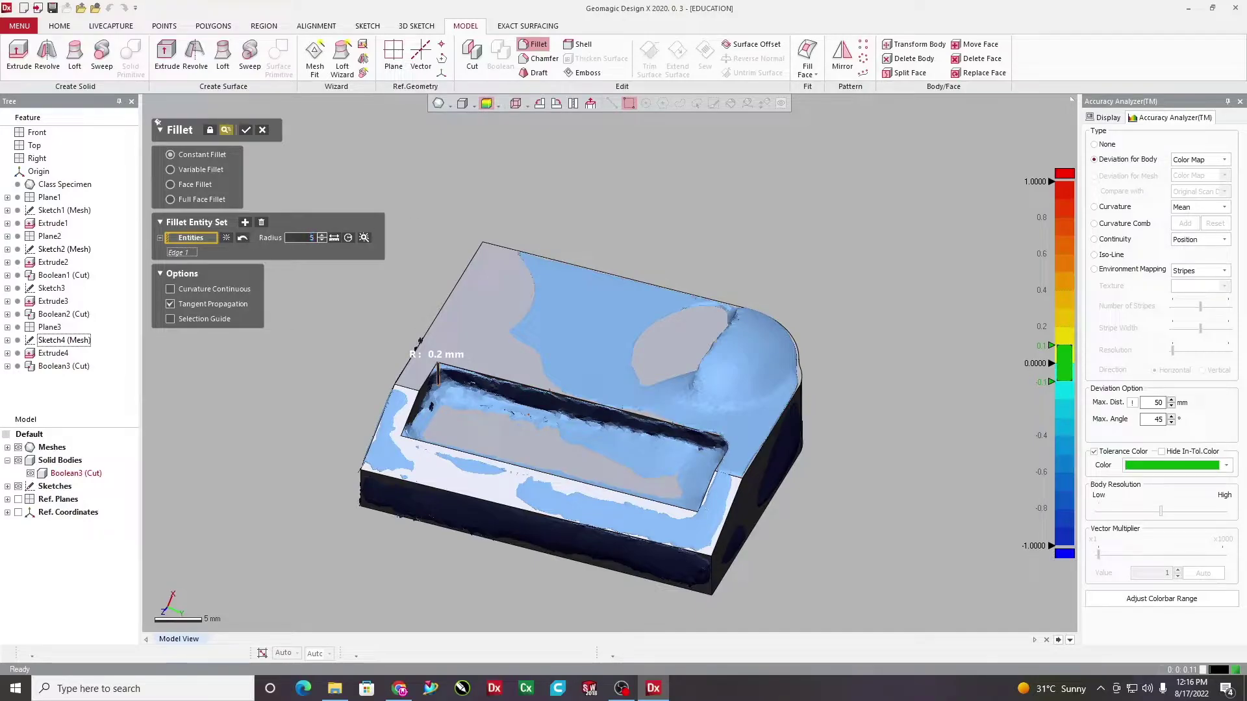
Try radii of 5 mm and 2.5 mm for the pocket corner fillet against the scanned mesh
{"action": "key", "text": "Return"}
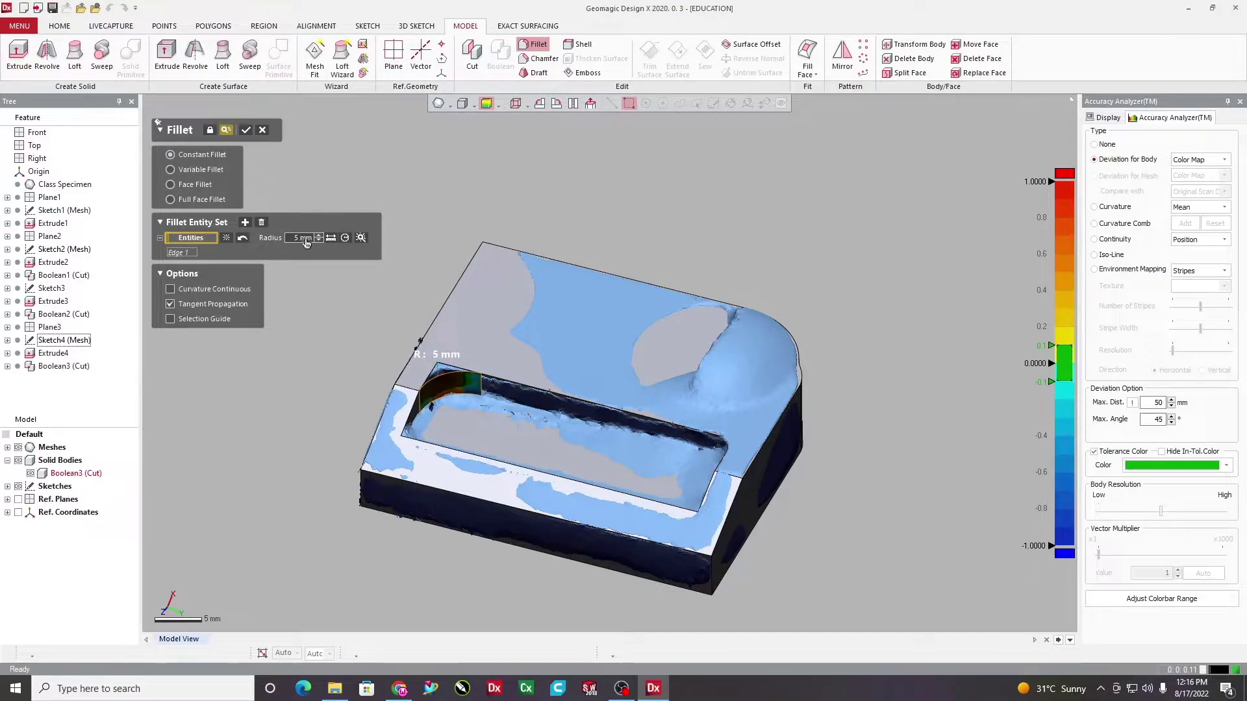
{"action": "type", "text": "2.5"}
{"action": "key", "text": "Return"}
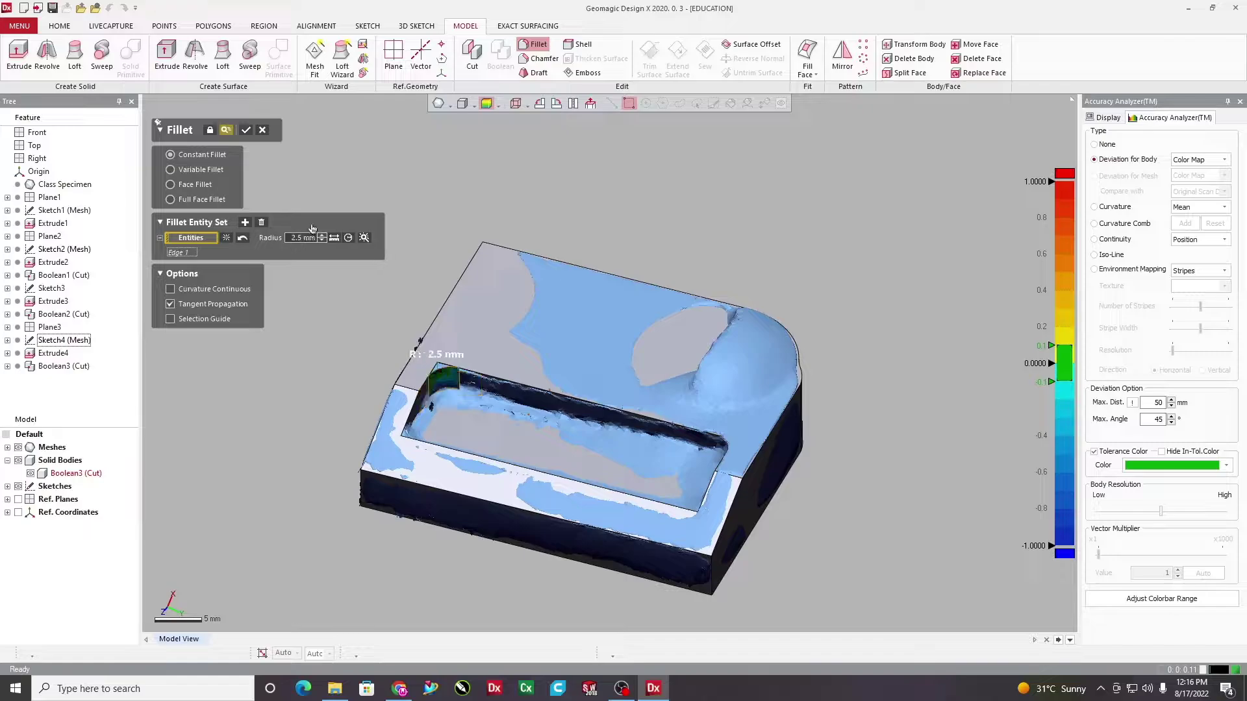
Set the pocket corner fillet's radius to 1 mm
{"action": "scroll", "coordinate": [485, 379], "scroll_direction": "up", "scroll_amount": 4}
{"action": "right_click_drag", "start_coordinate": [495, 416], "coordinate": [459, 591]}
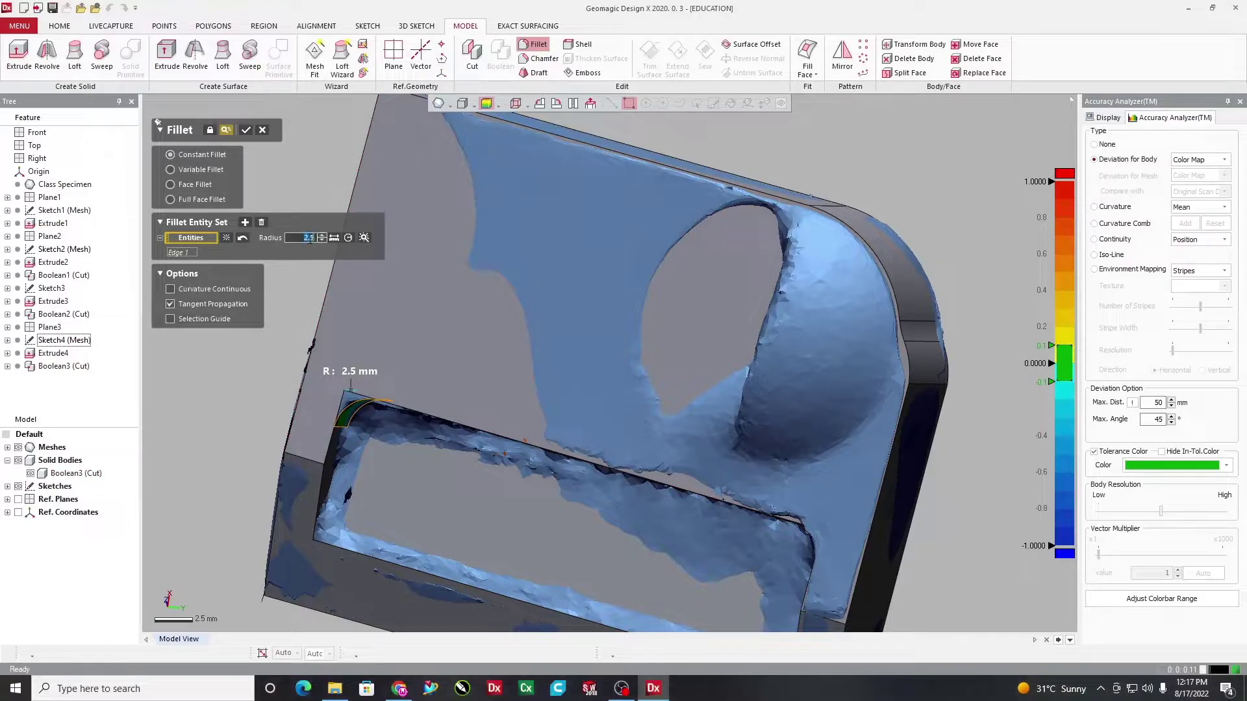
{"action": "type", "text": "1"}
{"action": "key", "text": "Return"}
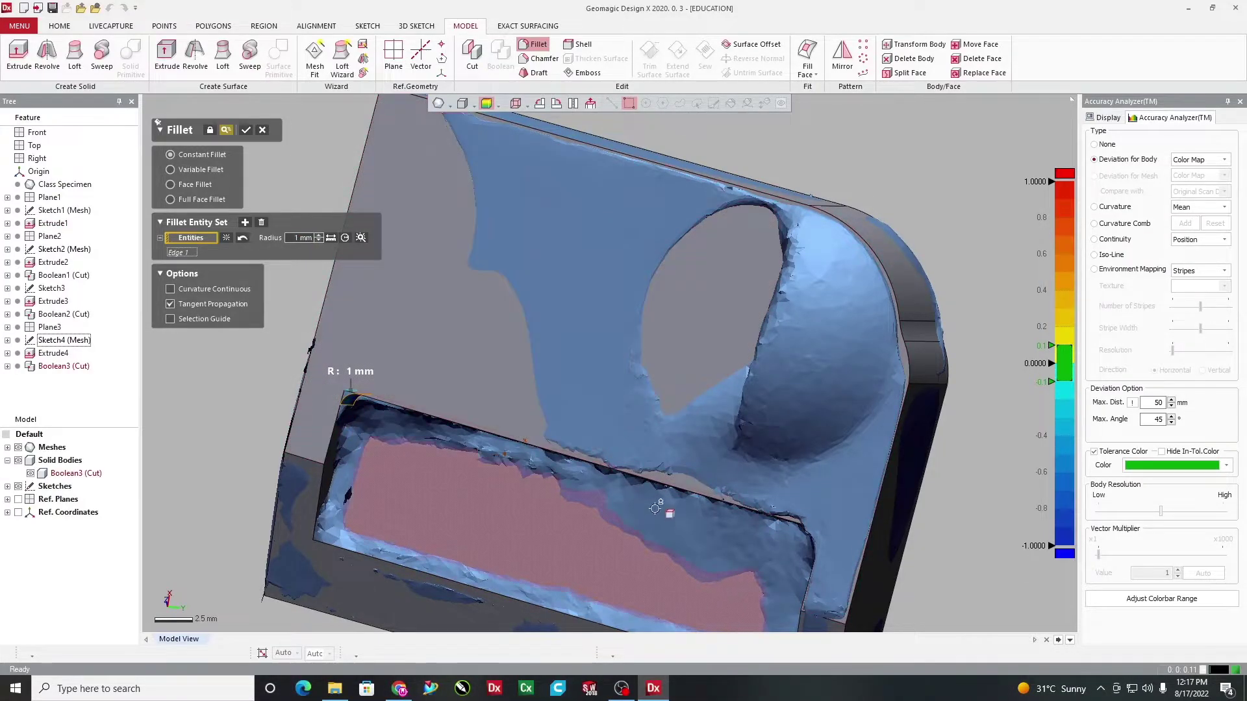
Add two more vertical corner edges of the pocket to the fillet
{"action": "right_click_drag", "start_coordinate": [658, 510], "coordinate": [884, 356]}
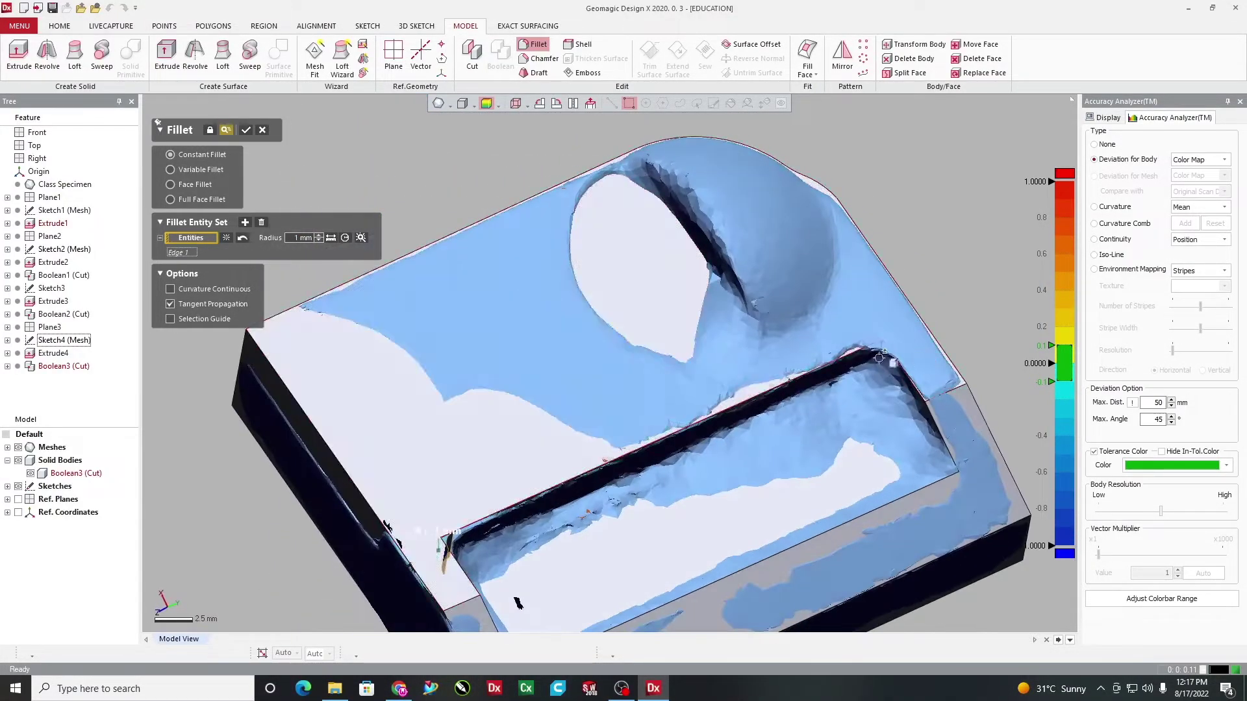
{"action": "left_click", "coordinate": [879, 354]}
{"action": "right_click_drag", "start_coordinate": [887, 448], "coordinate": [917, 625]}
{"action": "right_click_drag", "start_coordinate": [886, 557], "coordinate": [999, 672]}
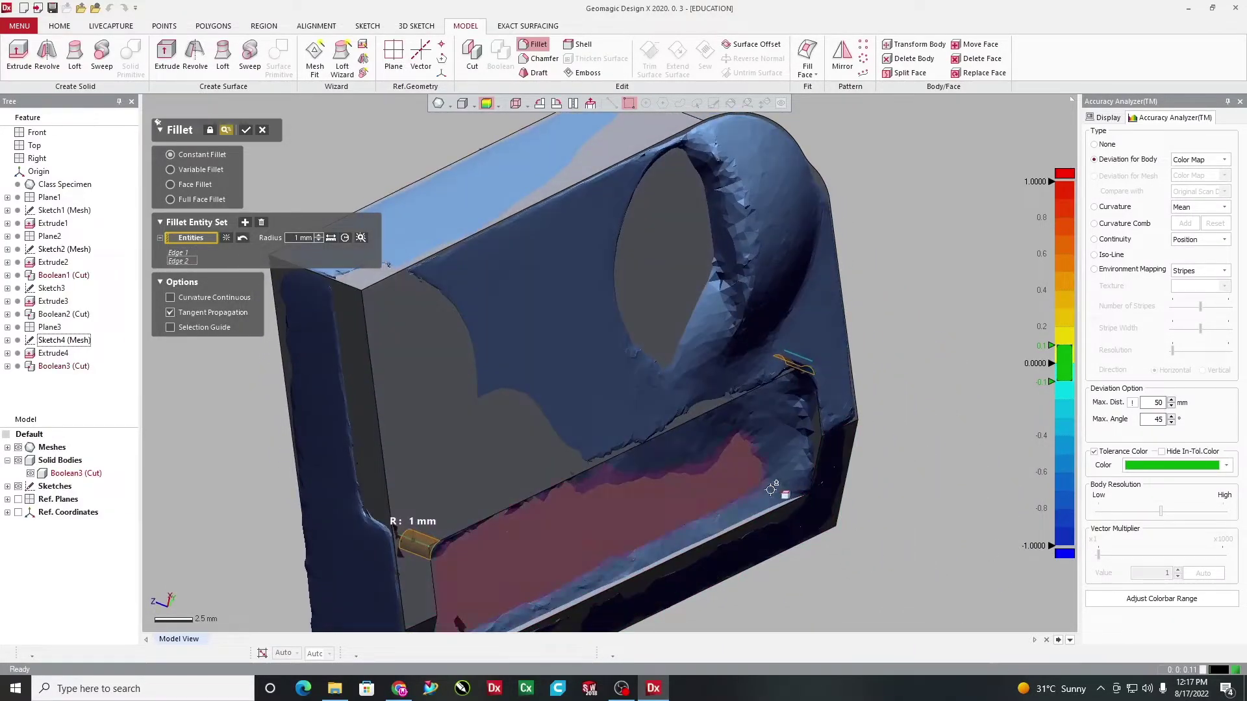
{"action": "left_click", "coordinate": [807, 496]}
Hide the scanned mesh, add the pocket's fourth vertical corner edge to the fillet, and apply it
{"action": "right_click_drag", "start_coordinate": [808, 497], "coordinate": [481, 352]}
{"action": "scroll", "coordinate": [773, 556], "scroll_direction": "up", "scroll_amount": 2}
{"action": "scroll", "coordinate": [760, 560], "scroll_direction": "down", "scroll_amount": 4}
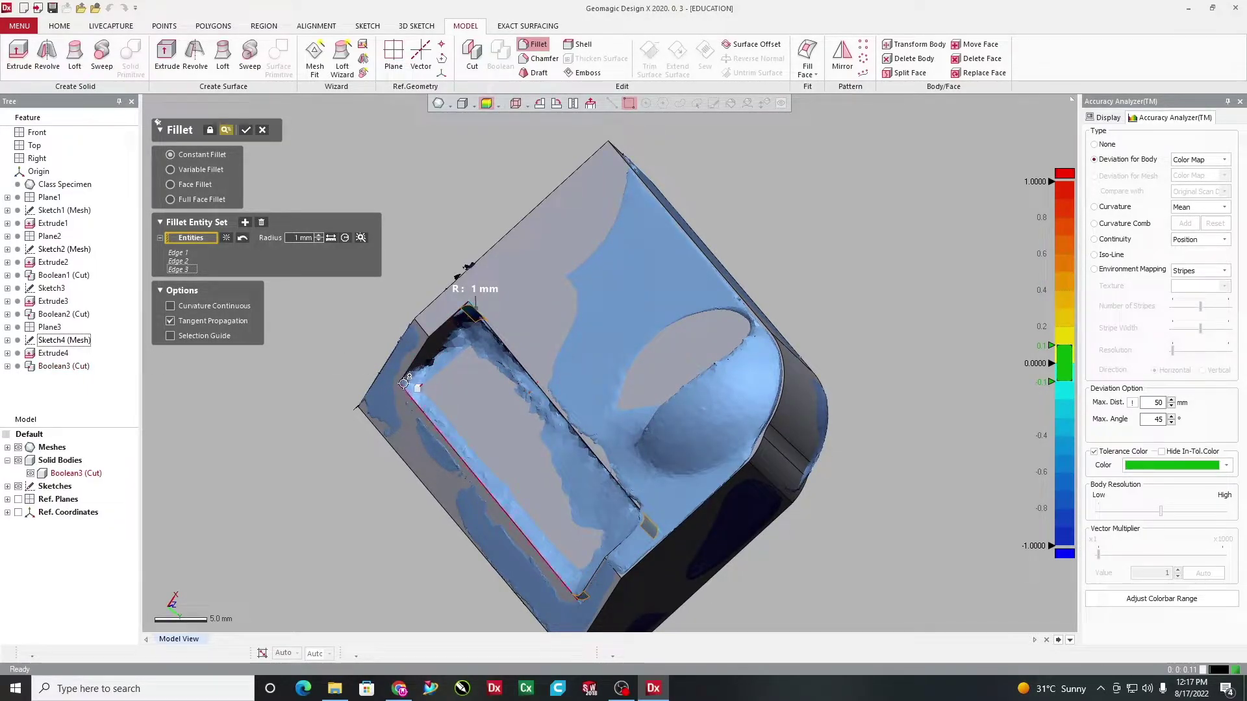
{"action": "scroll", "coordinate": [389, 383], "scroll_direction": "up", "scroll_amount": 3}
{"action": "scroll", "coordinate": [366, 383], "scroll_direction": "up", "scroll_amount": 2}
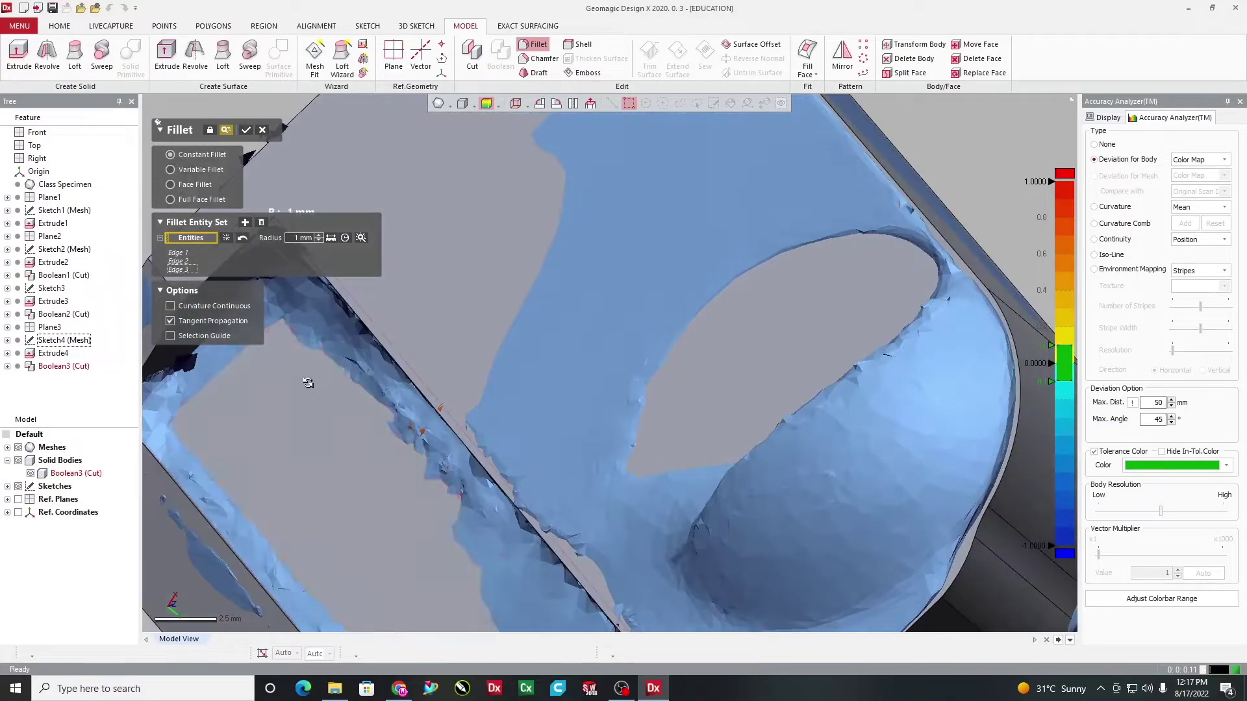
{"action": "right_click_drag", "start_coordinate": [377, 406], "coordinate": [220, 482]}
{"action": "scroll", "coordinate": [448, 406], "scroll_direction": "up", "scroll_amount": 2}
{"action": "left_click", "coordinate": [19, 448]}
{"action": "right_click_drag", "start_coordinate": [570, 356], "coordinate": [611, 350]}
{"action": "left_click", "coordinate": [481, 362]}
{"action": "scroll", "coordinate": [666, 390], "scroll_direction": "down", "scroll_amount": 5}
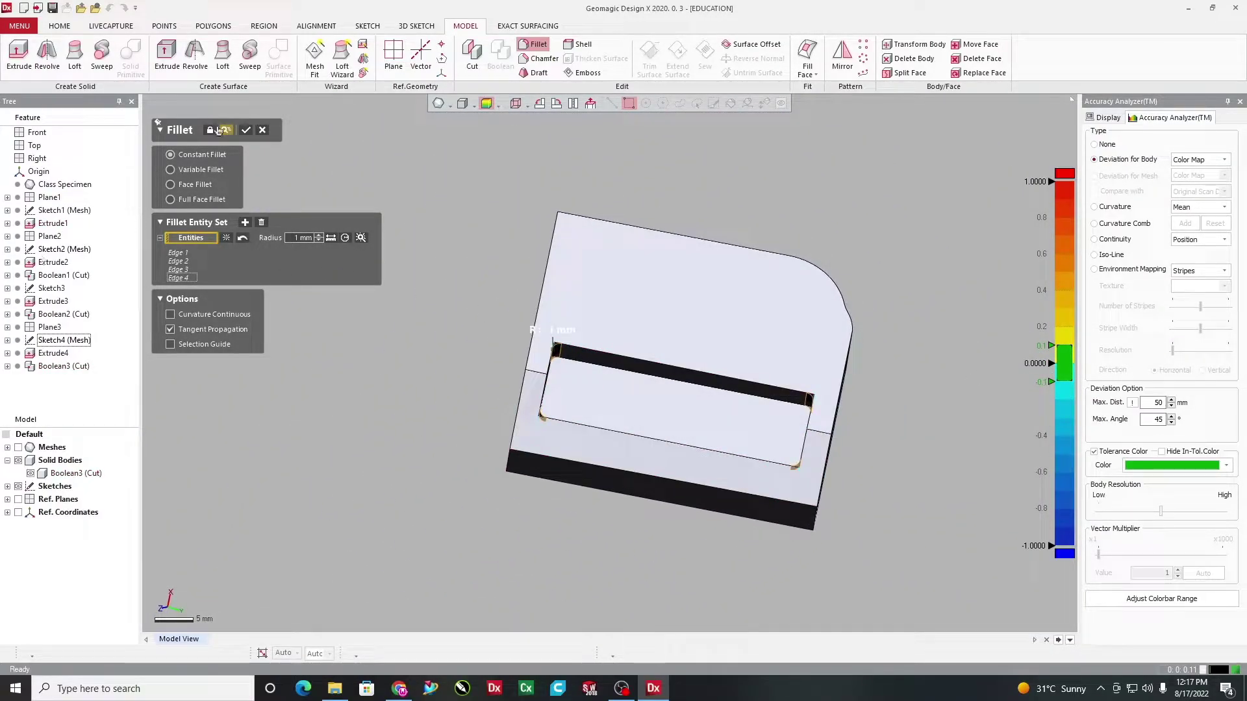
{"action": "left_click", "coordinate": [246, 132]}
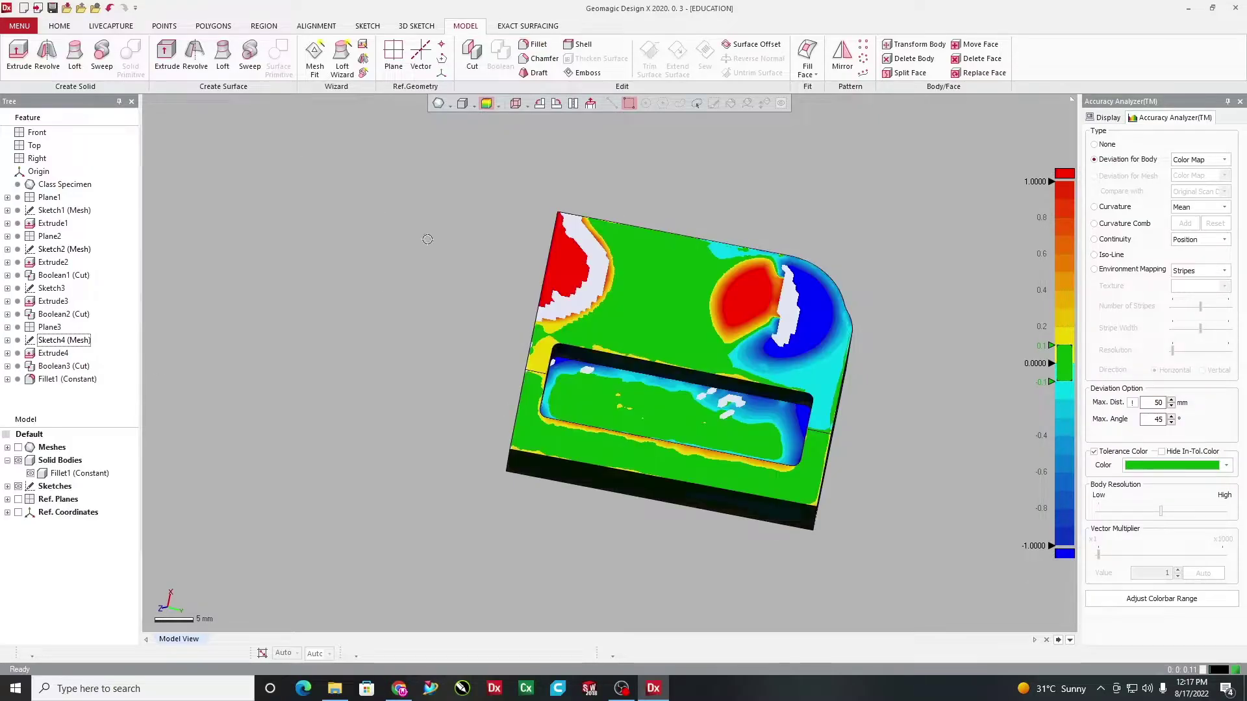
Display only the scanned mesh, with the solid bodies hidden and the deviation color map turned off
{"action": "right_click_drag", "start_coordinate": [630, 440], "coordinate": [471, 406]}
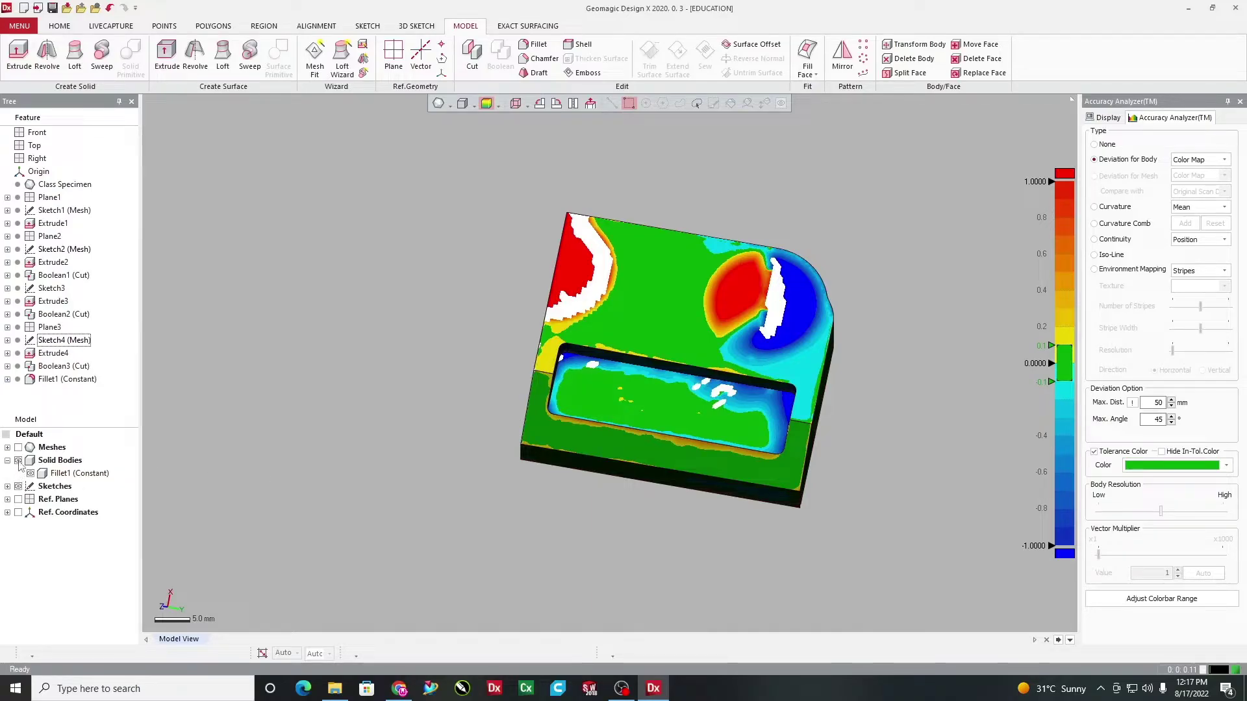
{"action": "left_click", "coordinate": [18, 461]}
{"action": "left_click", "coordinate": [18, 460]}
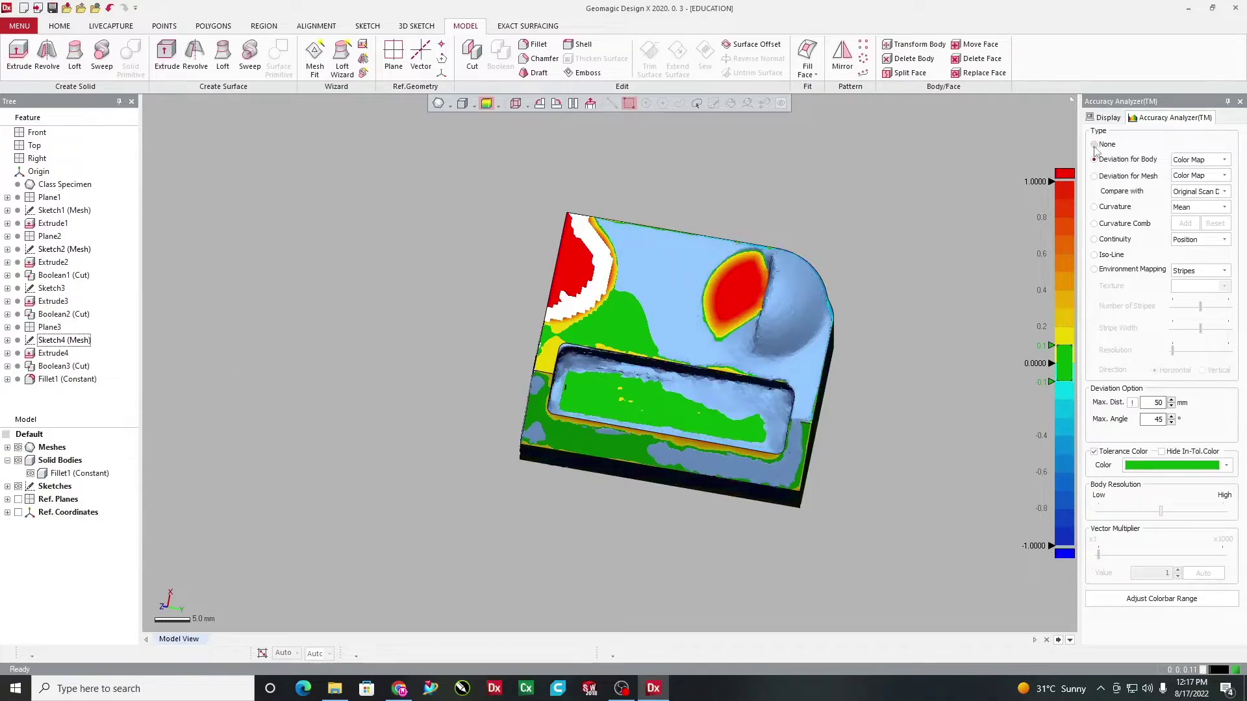
{"action": "left_click", "coordinate": [1095, 146]}
{"action": "right_click_drag", "start_coordinate": [860, 283], "coordinate": [613, 281]}
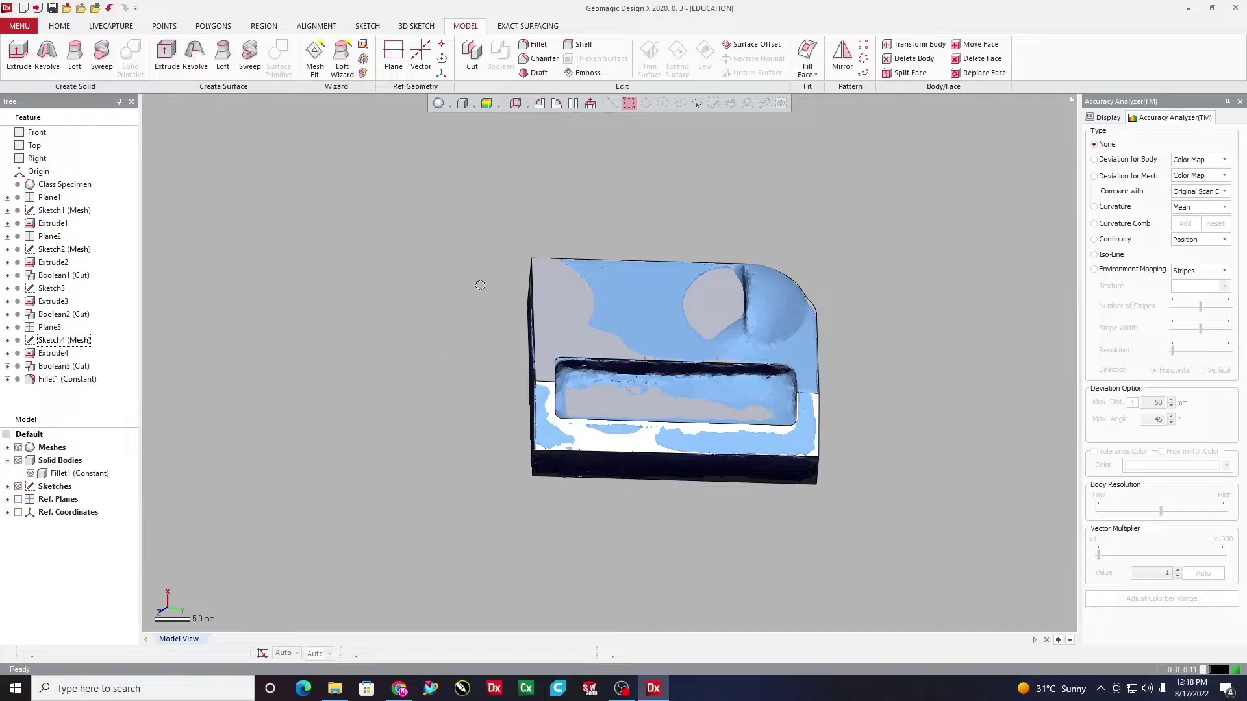
{"action": "right_click_drag", "start_coordinate": [480, 285], "coordinate": [571, 328]}
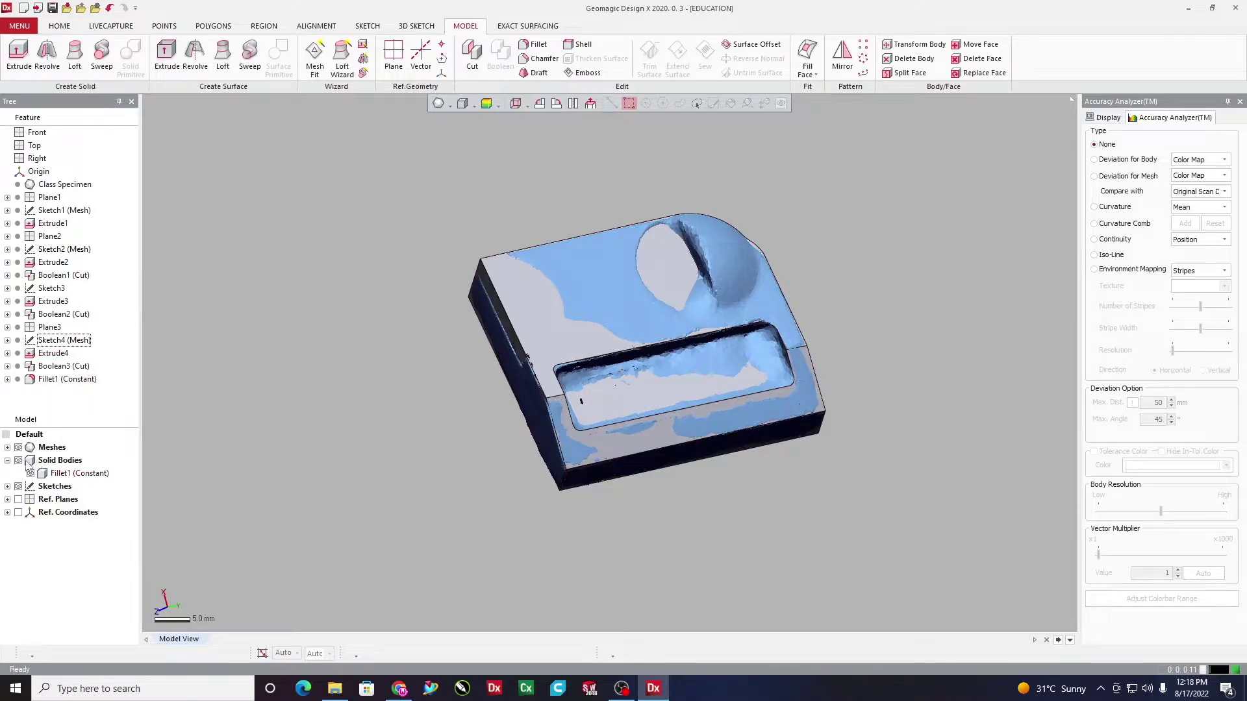
{"action": "left_click", "coordinate": [18, 460]}
{"action": "right_click_drag", "start_coordinate": [730, 358], "coordinate": [701, 383]}
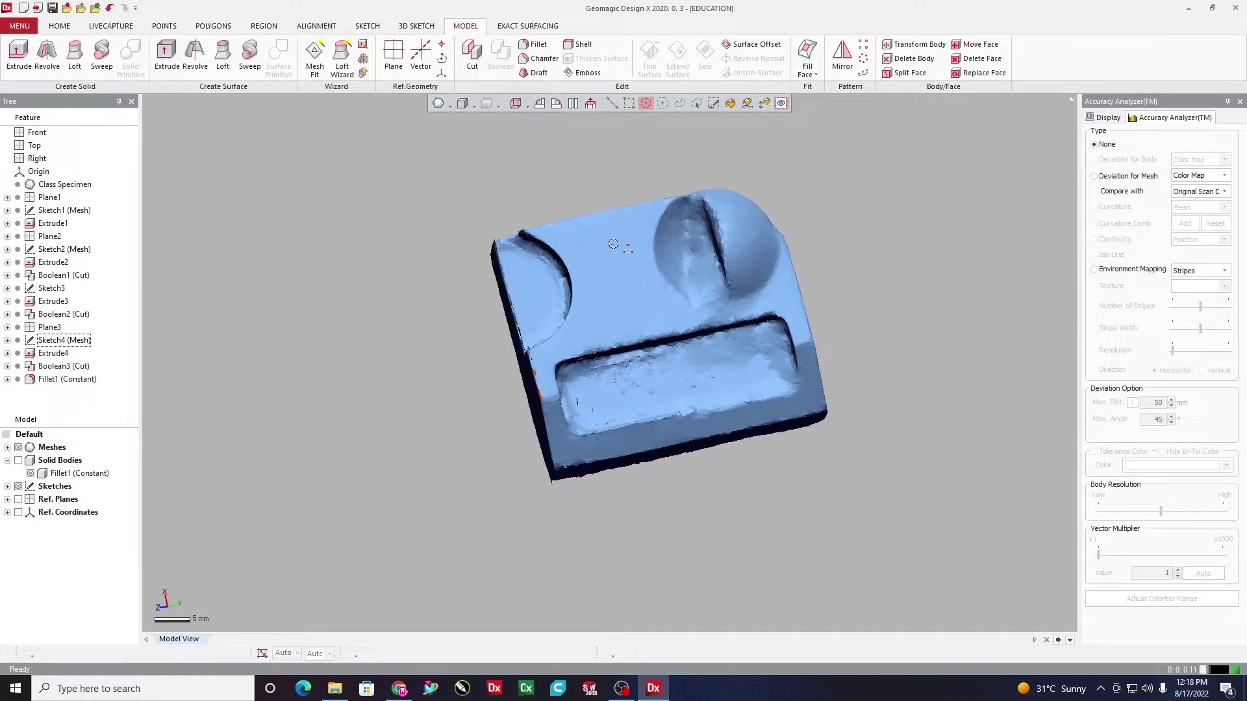
{"action": "right_click_drag", "start_coordinate": [696, 301], "coordinate": [444, 213]}
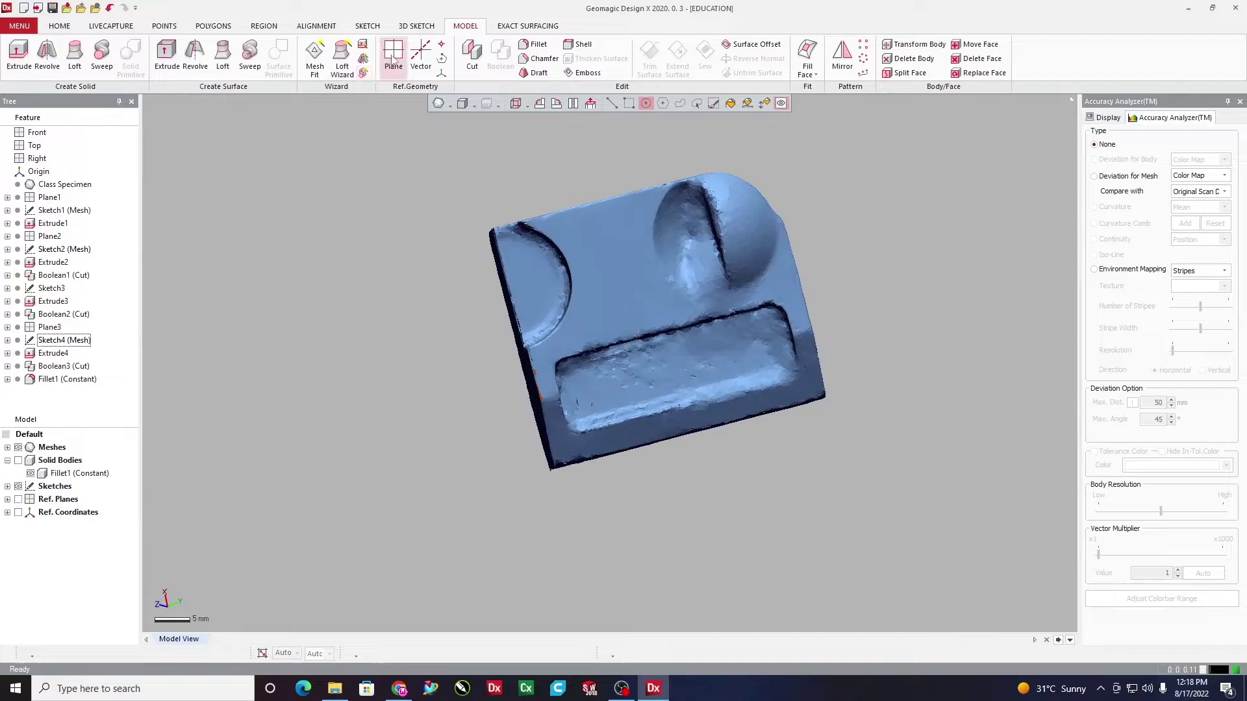
Add a reference plane by Pick Multiple Points, using three points on the mesh's flat top face around the semicircular recess
{"action": "left_click", "coordinate": [394, 55]}
{"action": "left_click", "coordinate": [243, 171]}
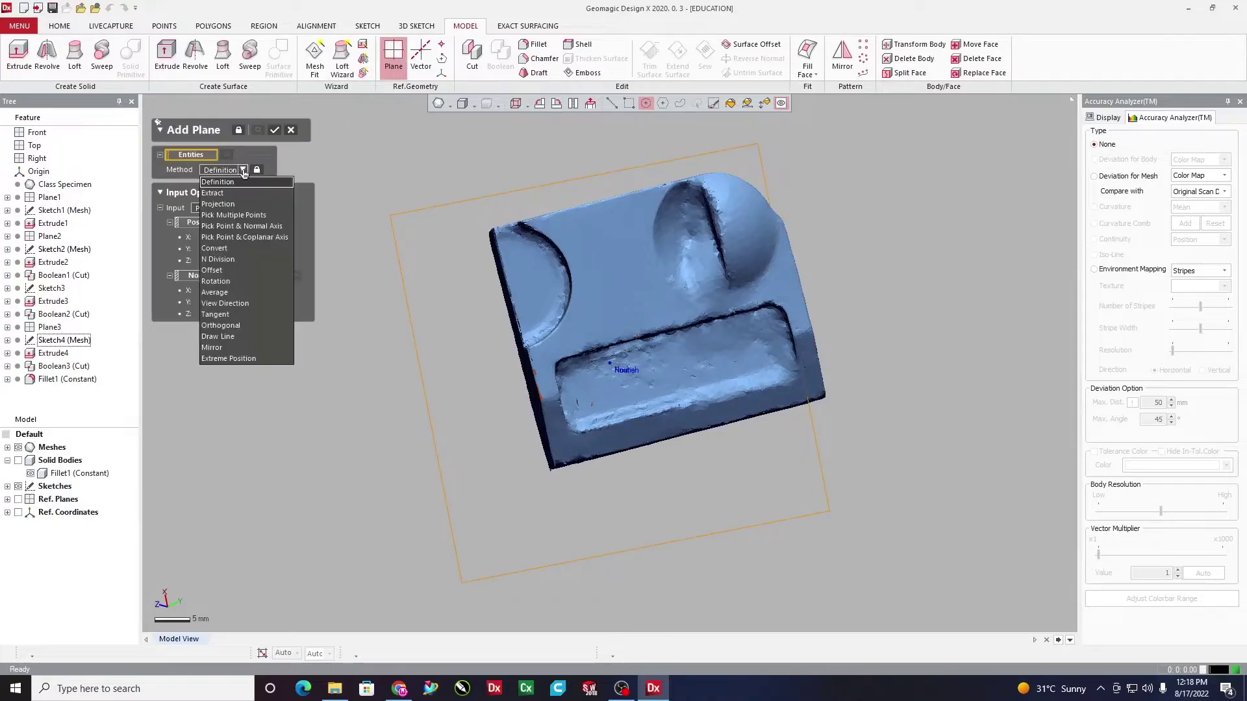
{"action": "left_click", "coordinate": [229, 227]}
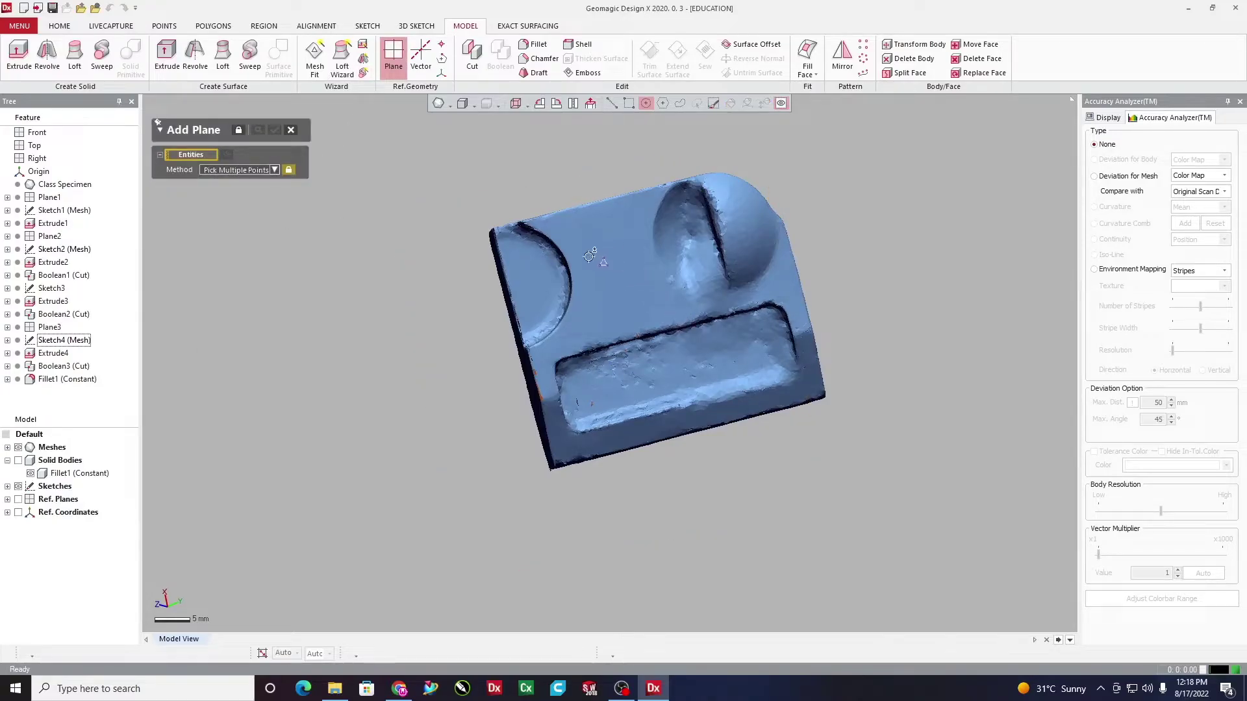
{"action": "left_click", "coordinate": [553, 224]}
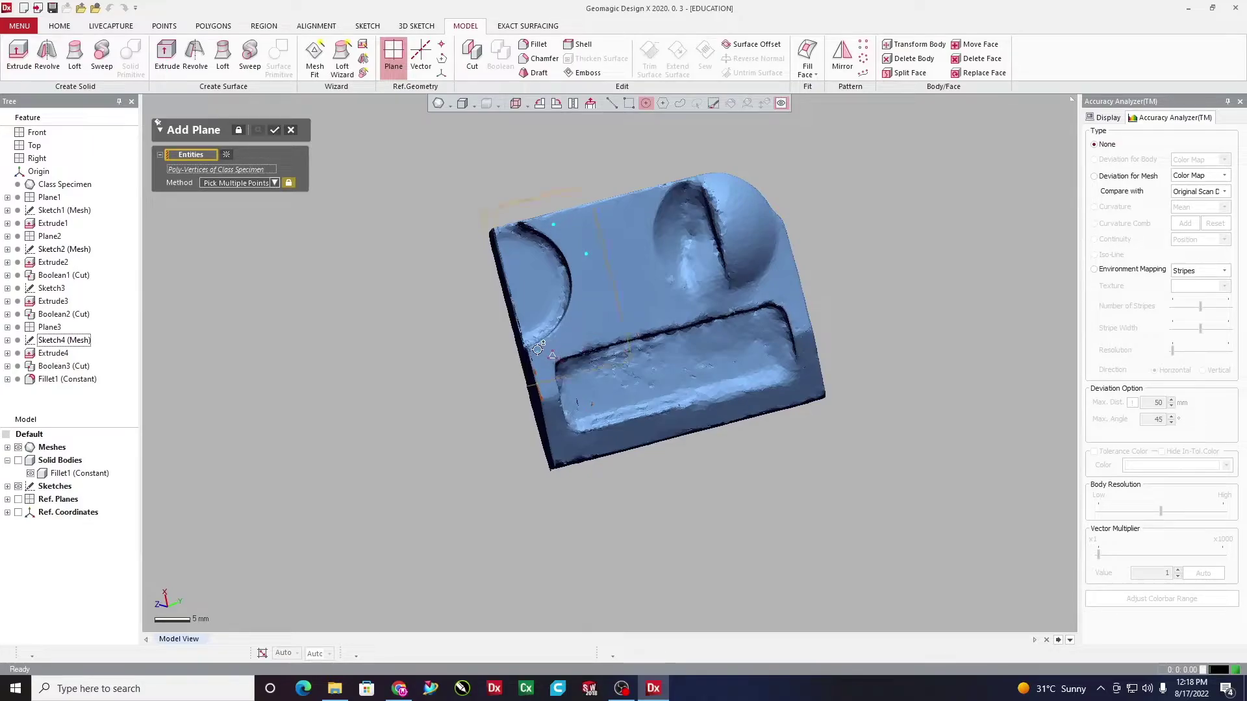
{"action": "right_click_drag", "start_coordinate": [538, 350], "coordinate": [600, 258]}
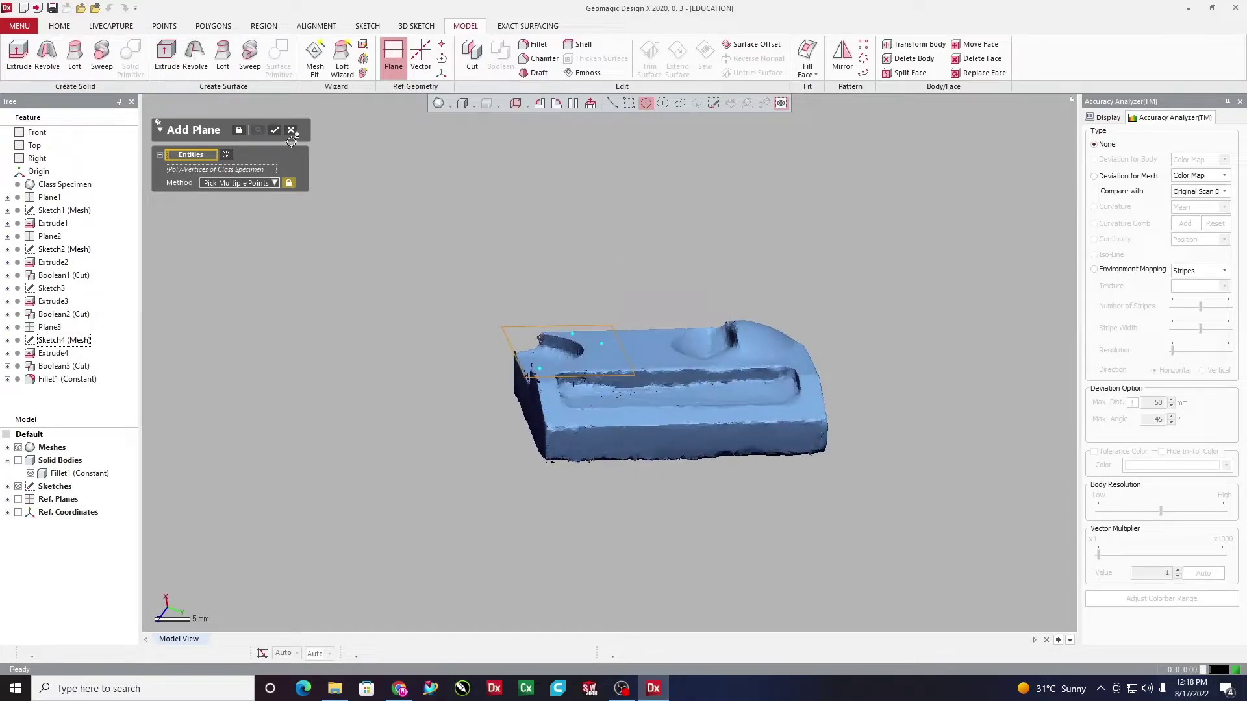
{"action": "left_click", "coordinate": [274, 132]}
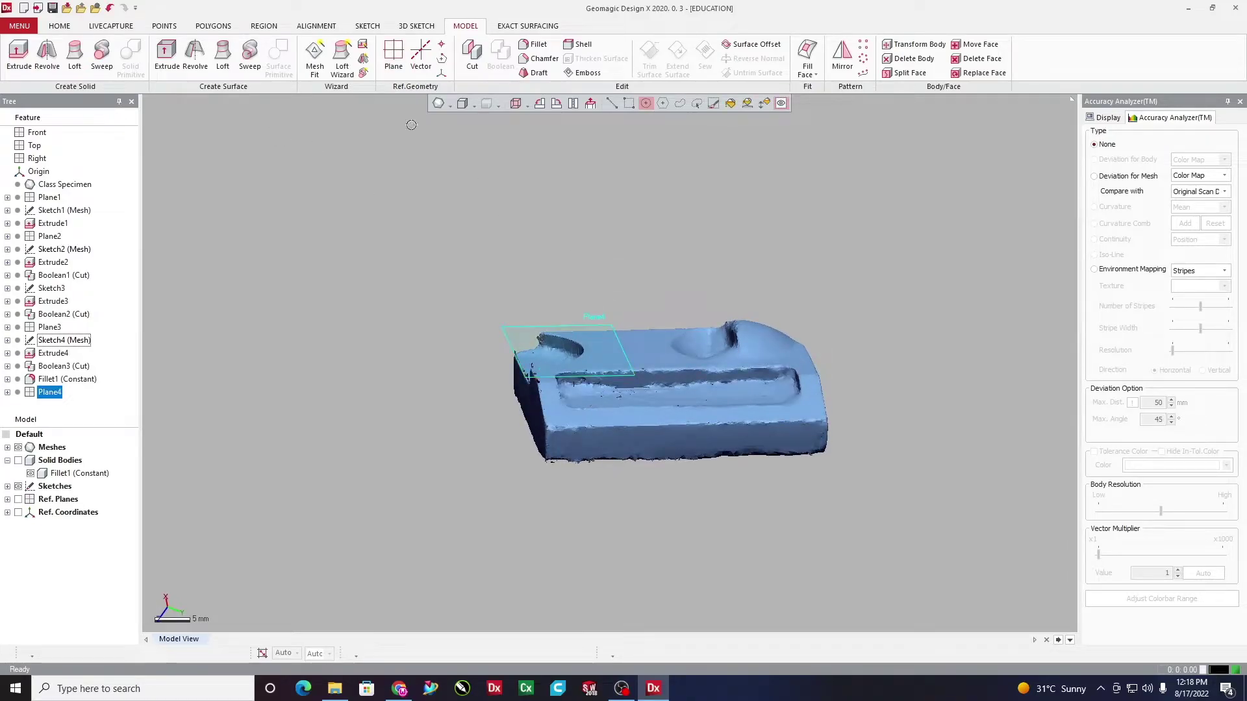
Start a planar mesh sketch on the new top-face plane, offset the section 1.3 mm from it, and hide the mesh
{"action": "left_click", "coordinate": [378, 29]}
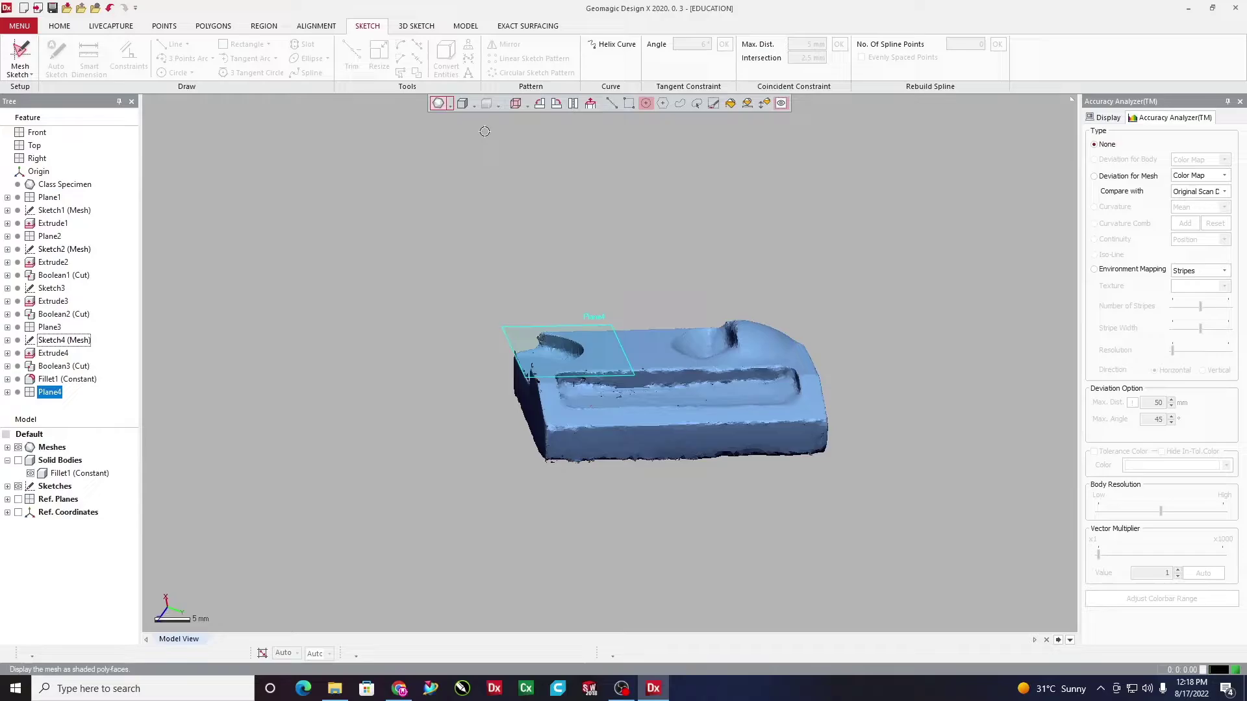
{"action": "left_click", "coordinate": [15, 75]}
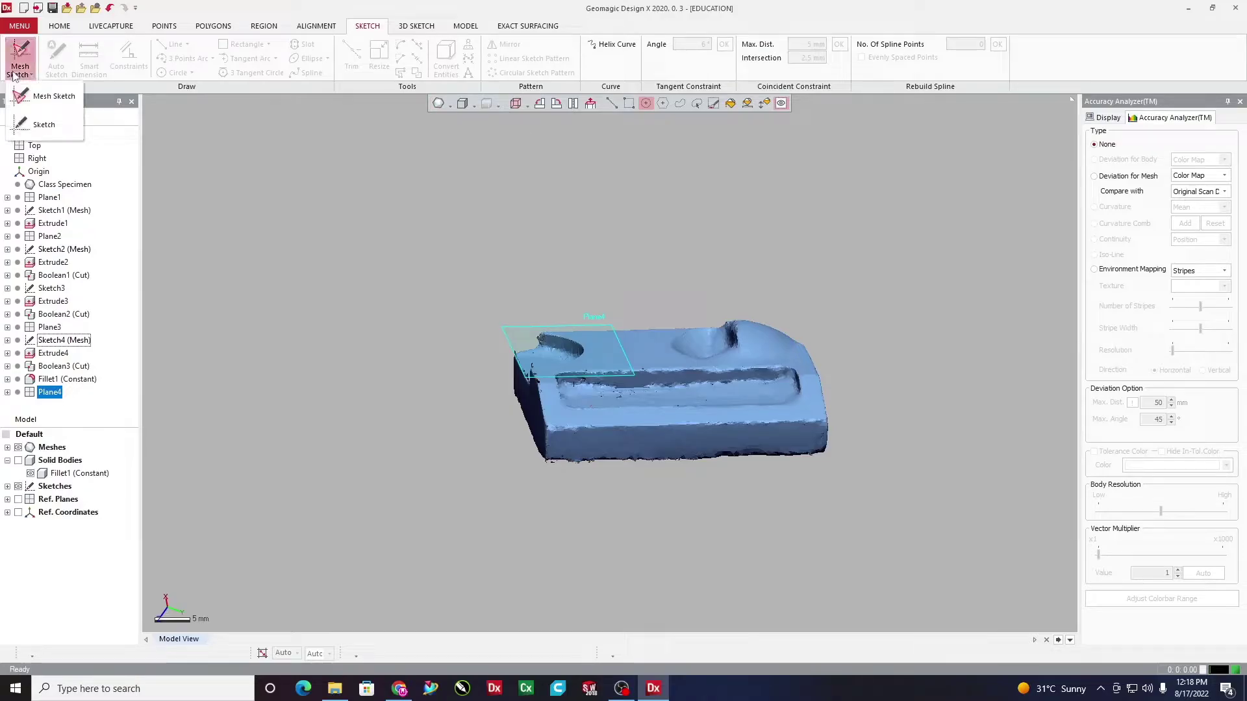
{"action": "left_click", "coordinate": [52, 95]}
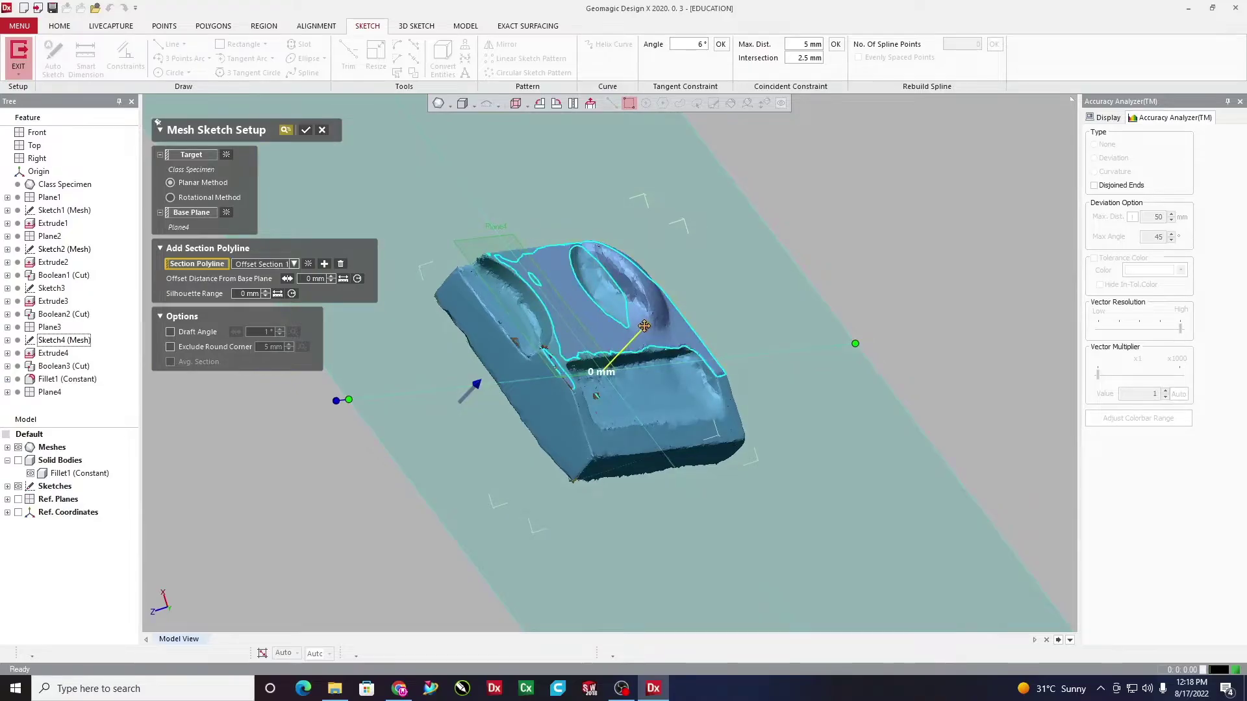
{"action": "left_click_drag", "start_coordinate": [644, 326], "coordinate": [624, 320]}
{"action": "right_click_drag", "start_coordinate": [624, 320], "coordinate": [569, 317]}
{"action": "right_click_drag", "start_coordinate": [450, 268], "coordinate": [552, 347]}
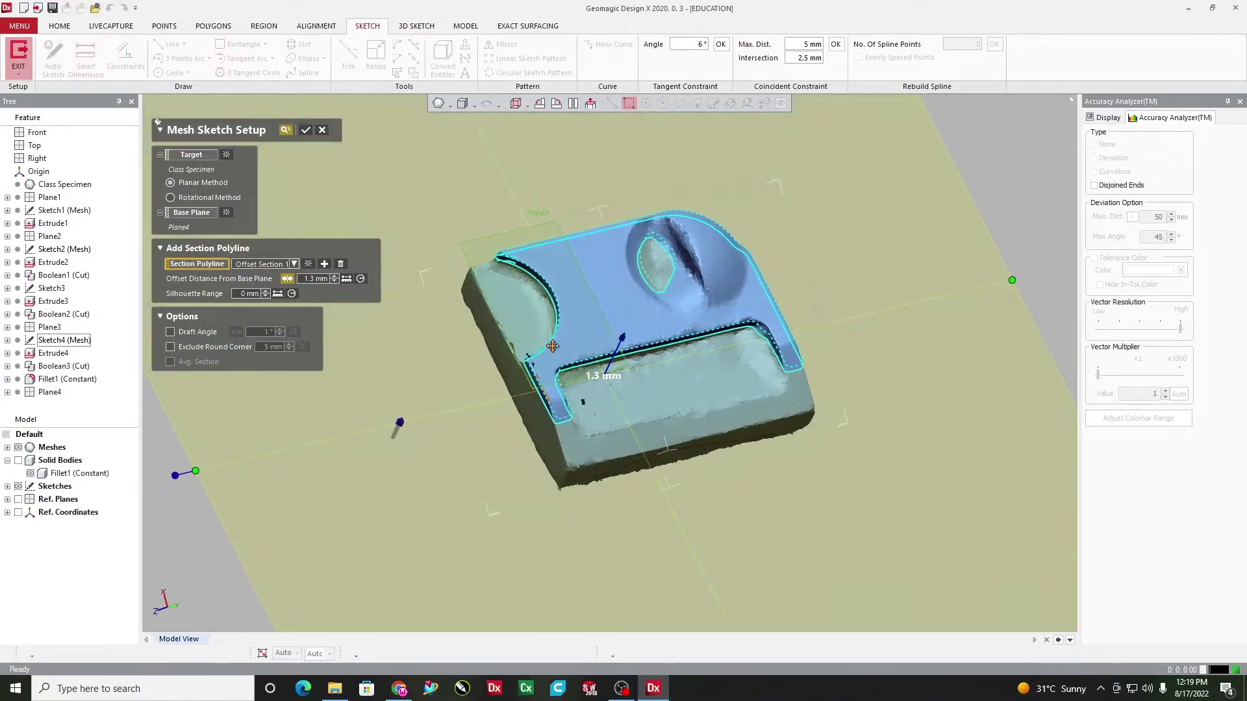
{"action": "left_click", "coordinate": [306, 130]}
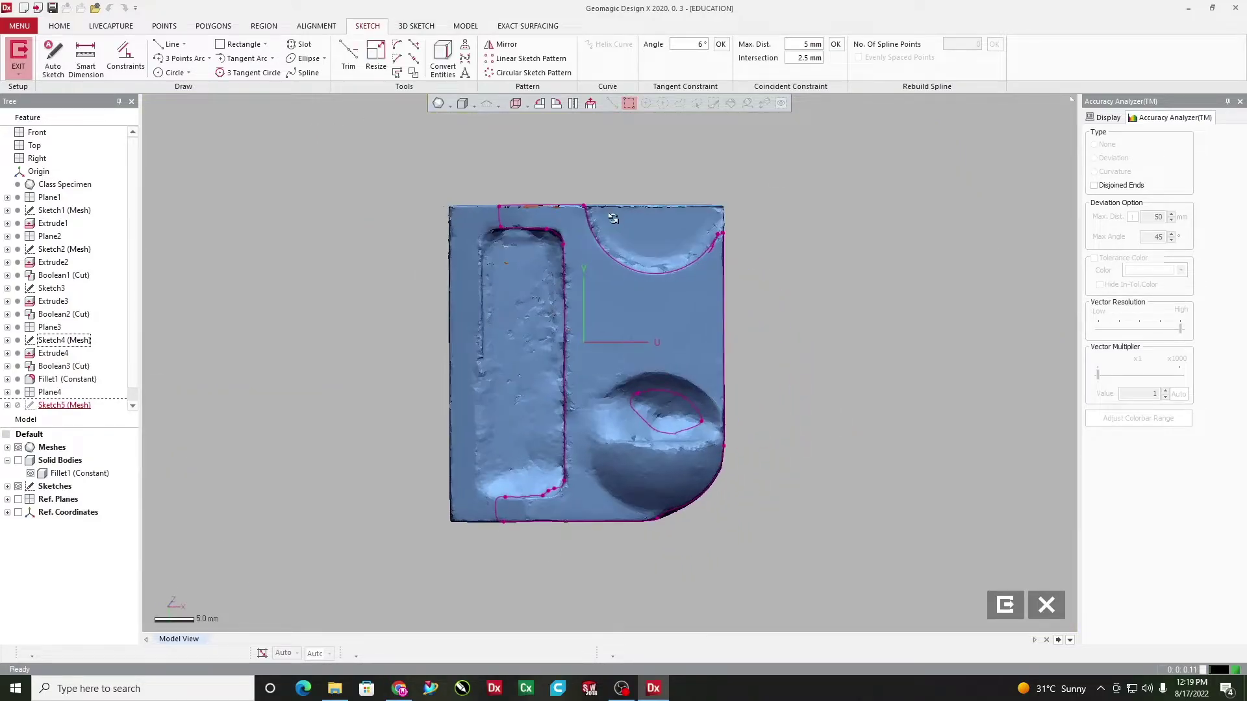
{"action": "scroll", "coordinate": [689, 217], "scroll_direction": "up", "scroll_amount": 1}
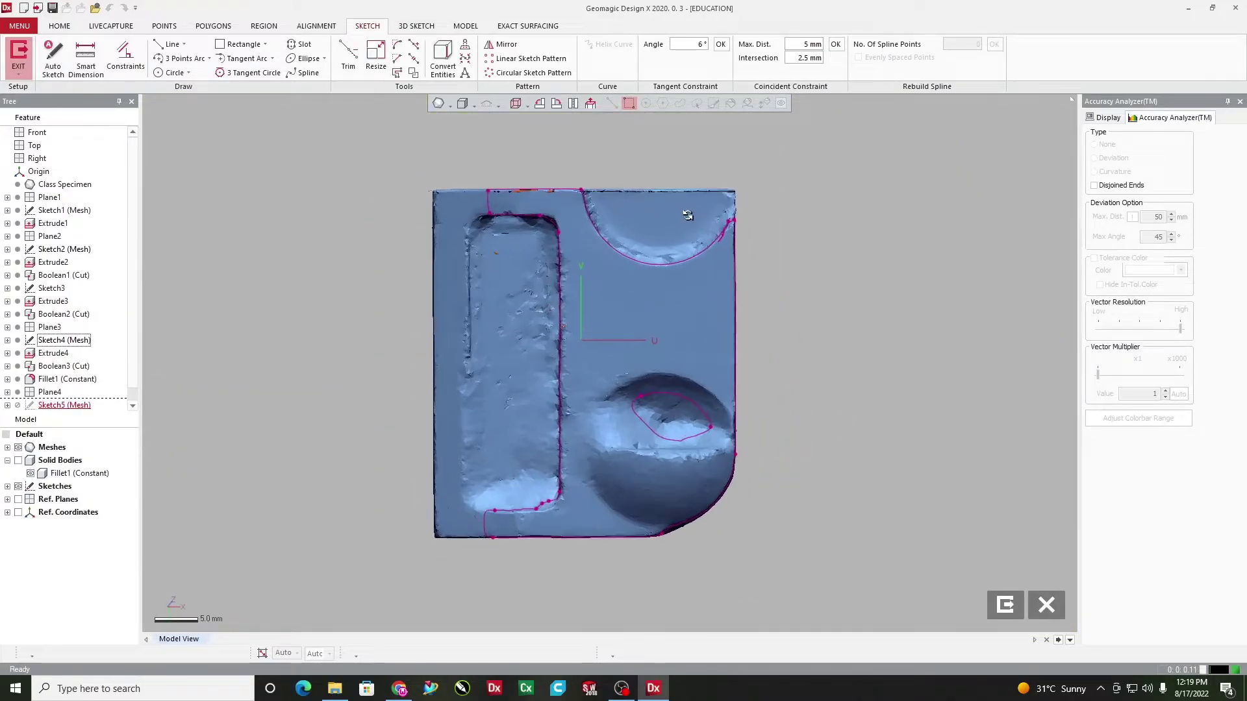
{"action": "right_click_drag", "start_coordinate": [656, 315], "coordinate": [600, 413], "text": "ctrl"}
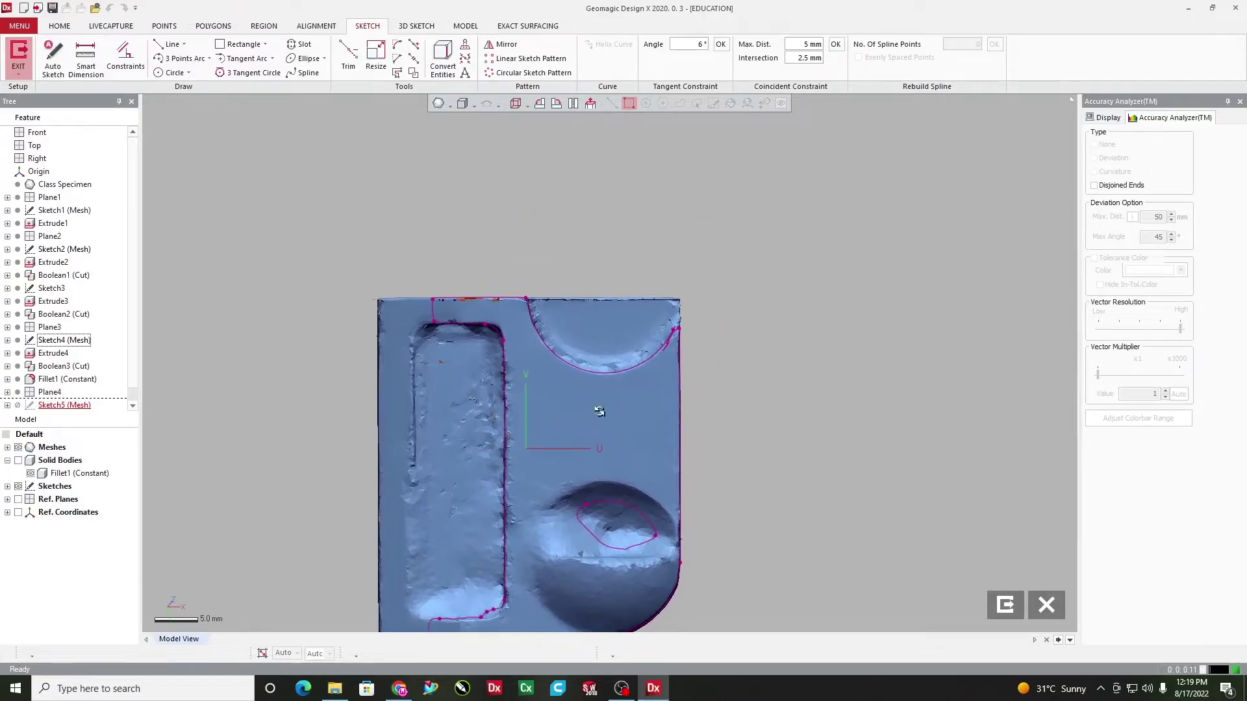
{"action": "left_click", "coordinate": [18, 447]}
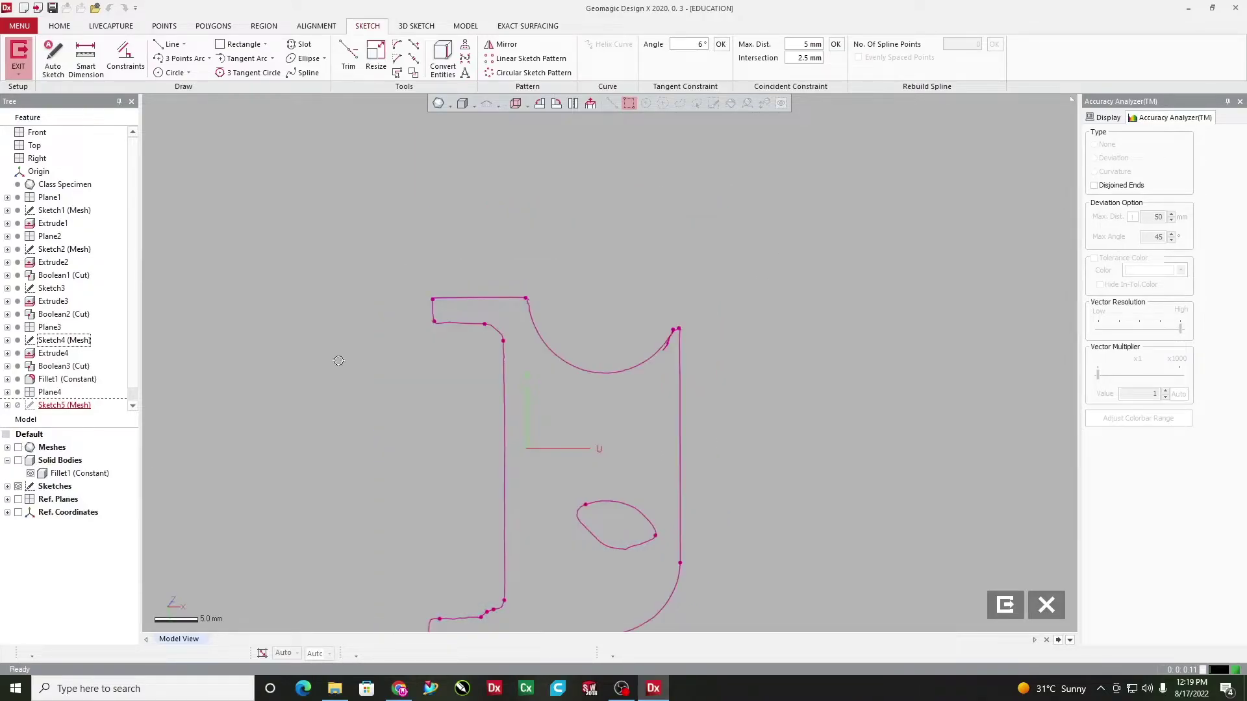
Fit a three-point arc to the semicircular recess's section polyline and try stretching its open end beyond the profile
{"action": "left_click", "coordinate": [161, 60]}
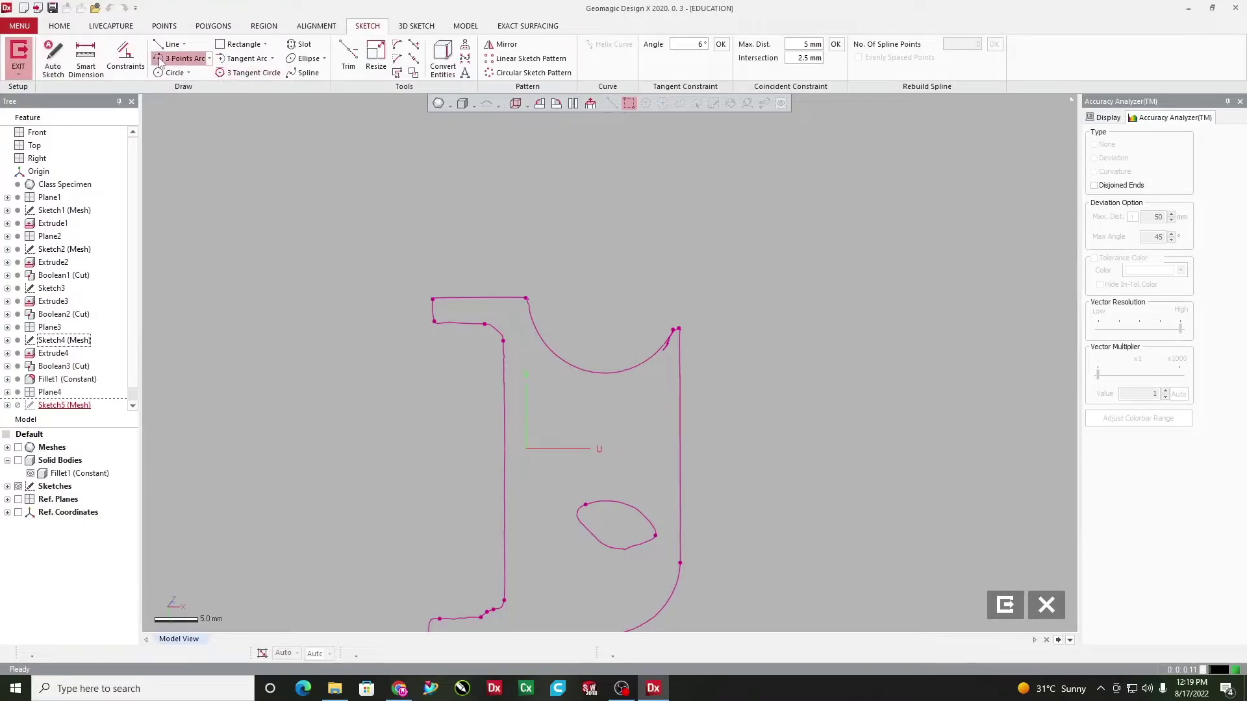
{"action": "left_click", "coordinate": [597, 371]}
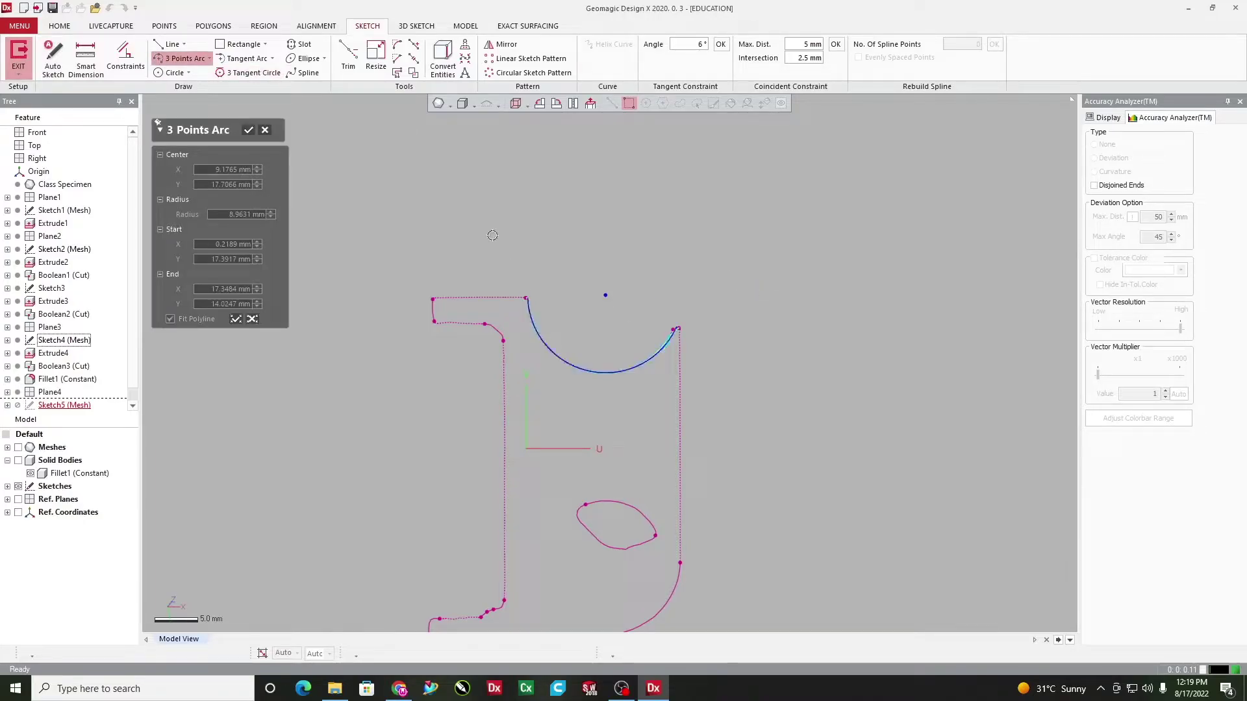
{"action": "left_click", "coordinate": [247, 132]}
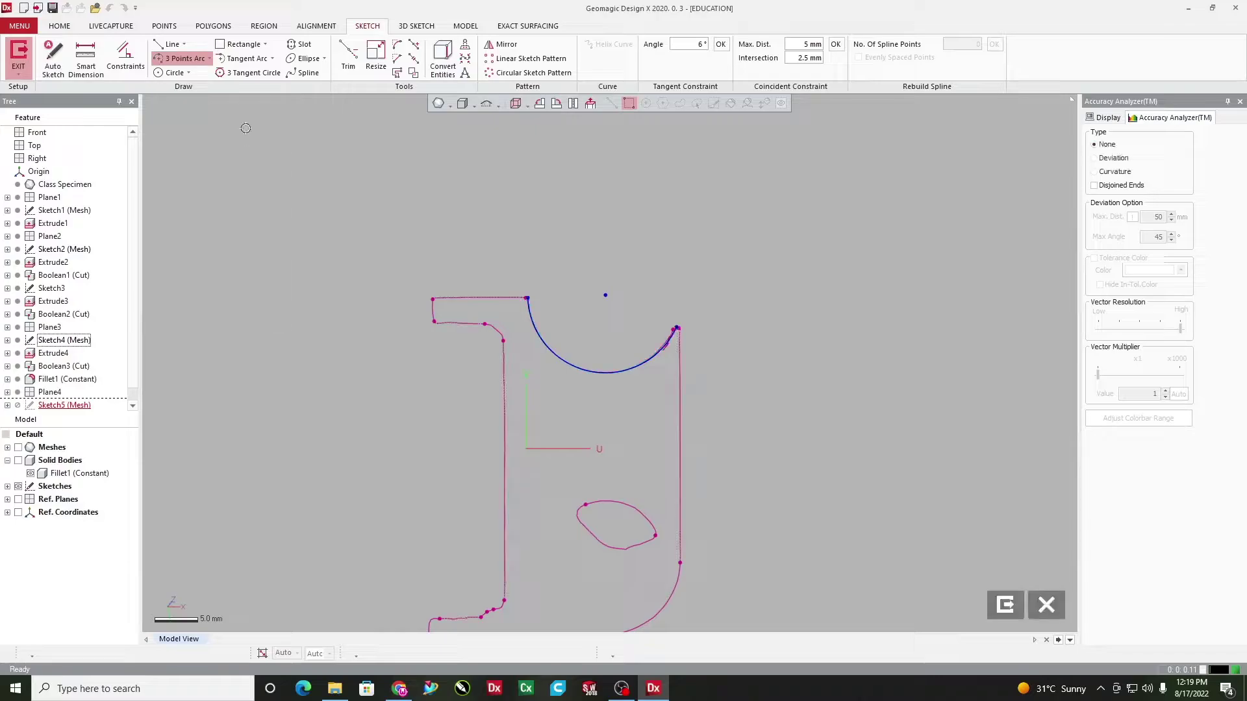
{"action": "left_click_drag", "start_coordinate": [678, 328], "coordinate": [708, 252]}
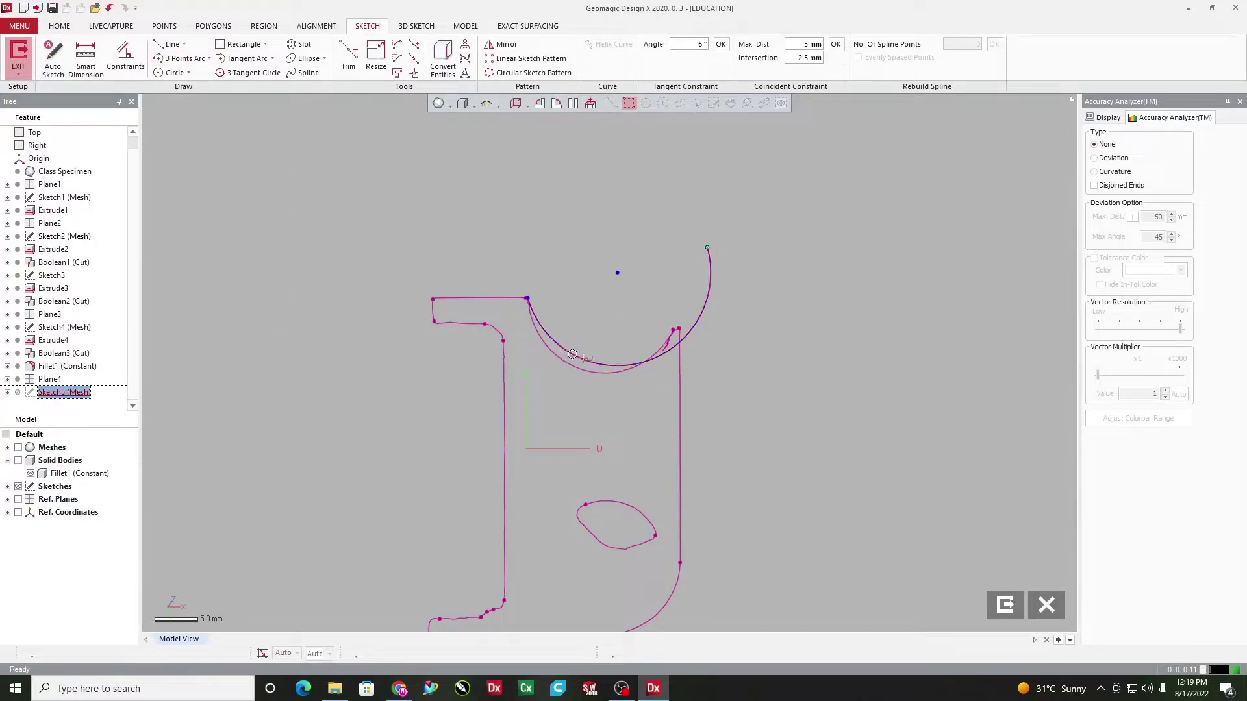
{"action": "left_click_drag", "start_coordinate": [573, 354], "coordinate": [571, 365]}
{"action": "key", "text": "ctrl+z"}
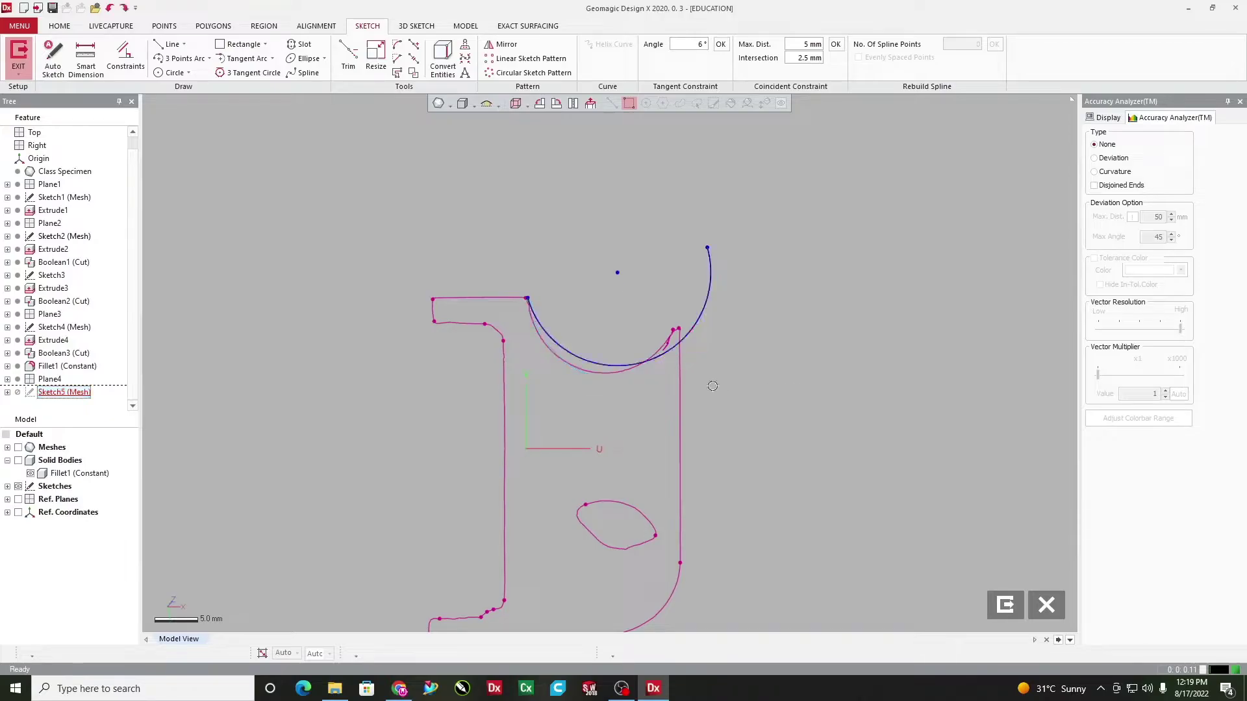
{"action": "key", "text": "ctrl+z"}
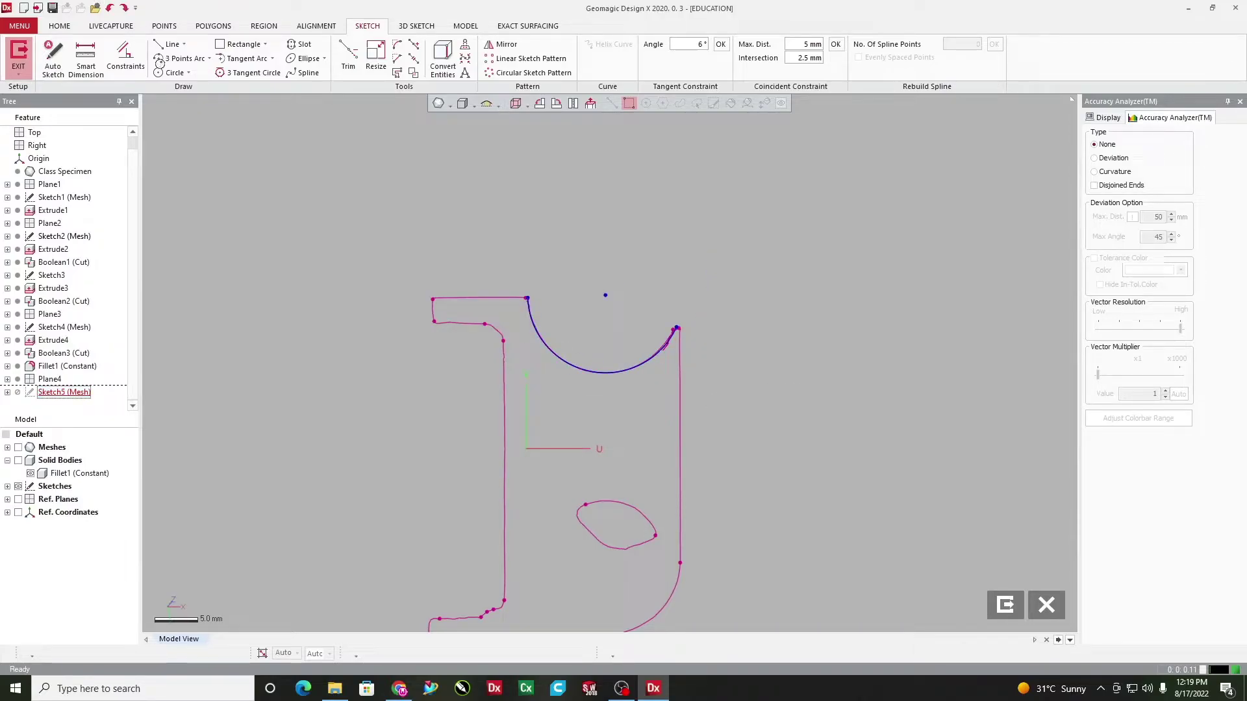
Remove the three-point arc from the semicircular recess's section outline
{"action": "left_click", "coordinate": [170, 72]}
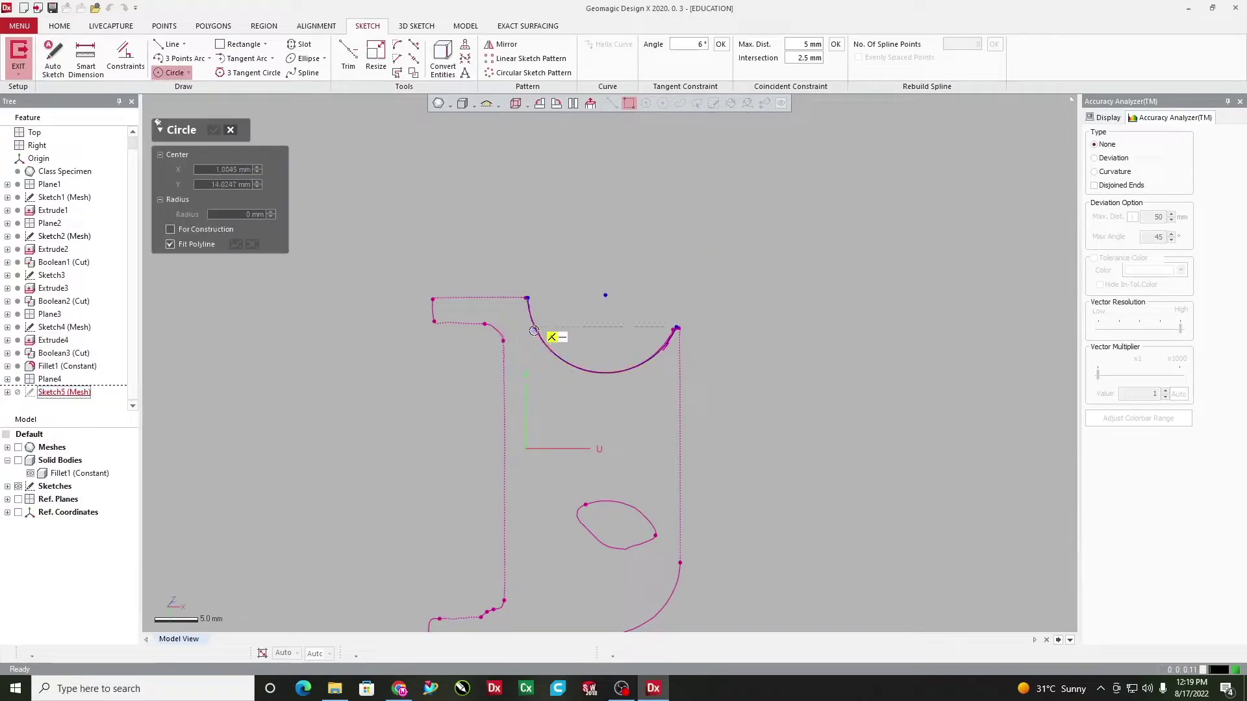
{"action": "left_click", "coordinate": [231, 130]}
{"action": "left_click", "coordinate": [170, 72]}
{"action": "left_click", "coordinate": [232, 130]}
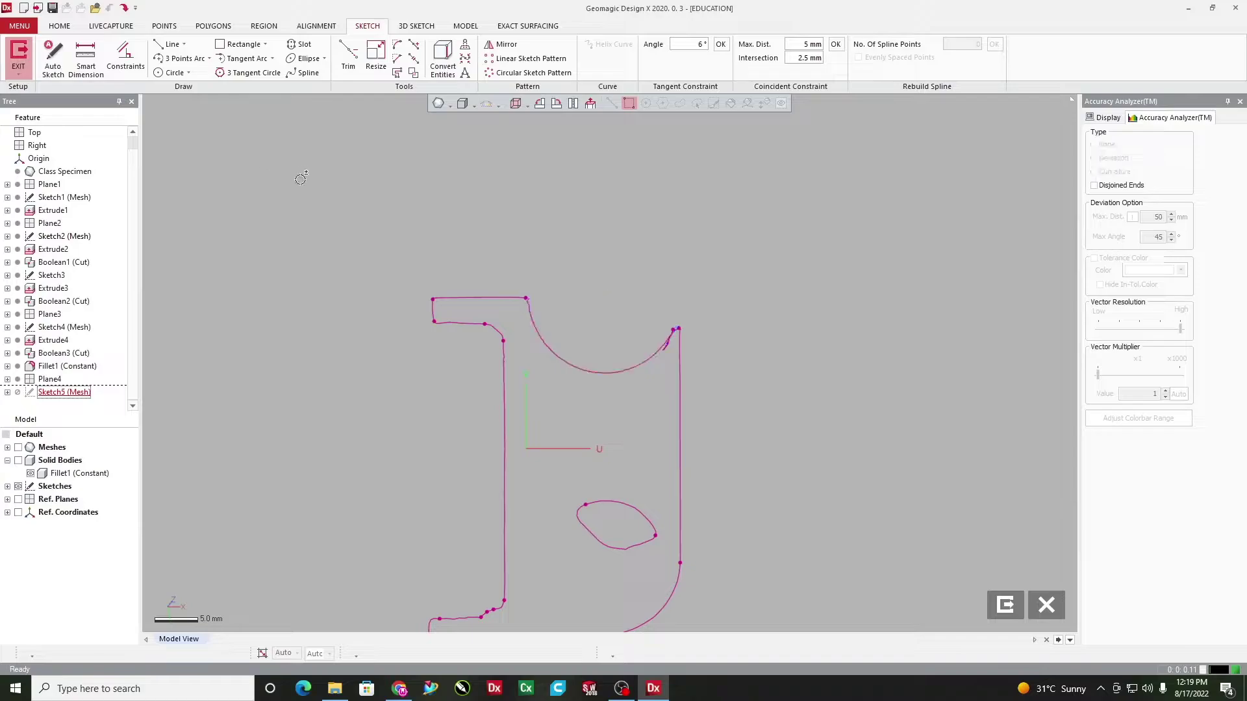
Fit a full circle of about 8.96 mm radius to the section polyline of the semicircular recess
{"action": "left_click", "coordinate": [170, 72]}
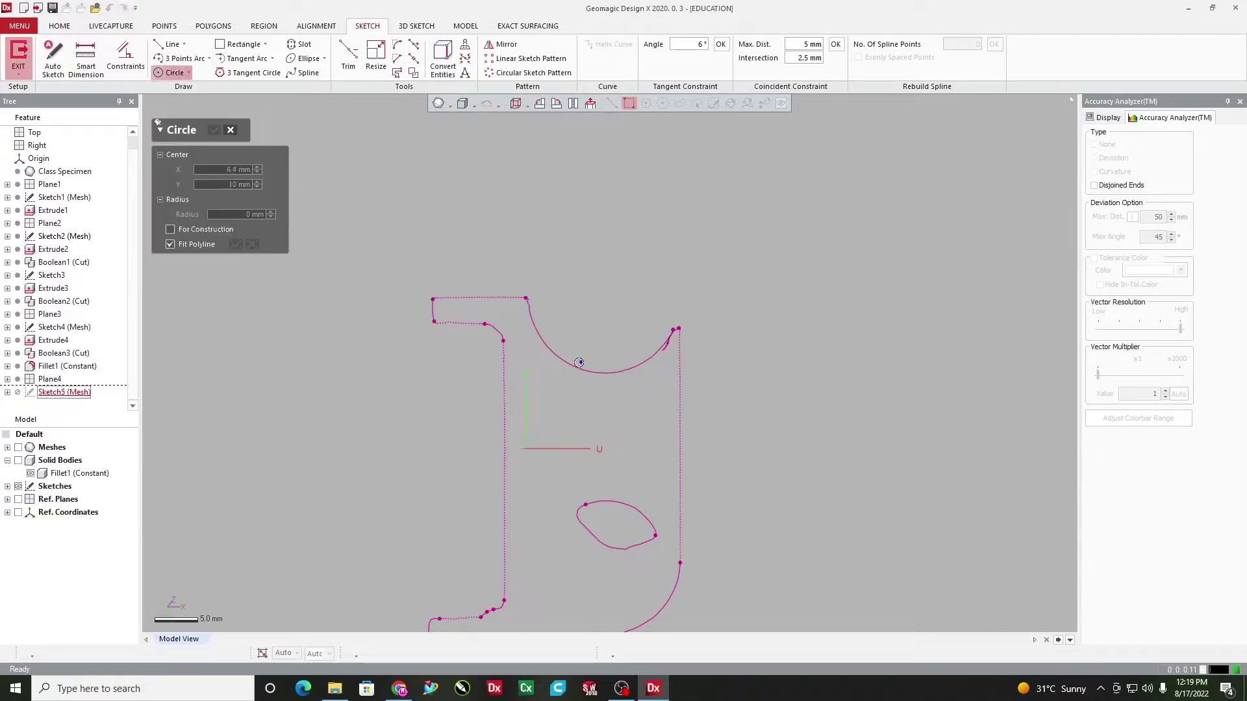
{"action": "left_click", "coordinate": [548, 340]}
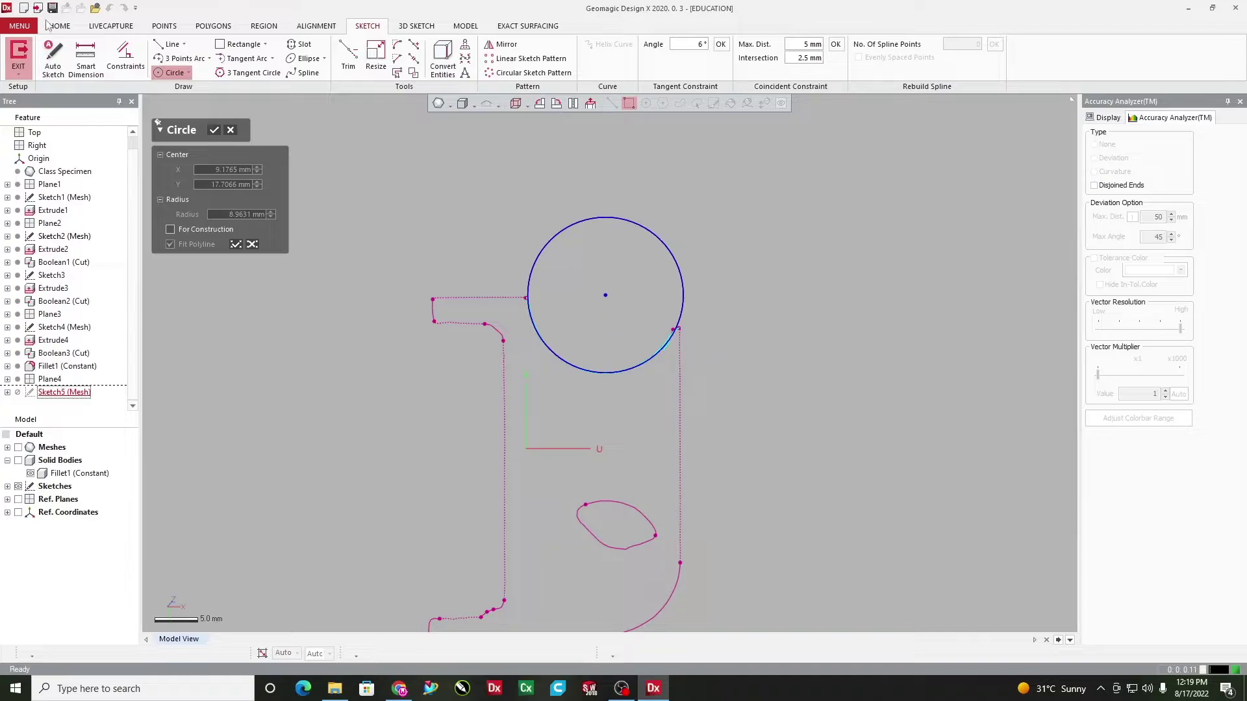
{"action": "left_click", "coordinate": [214, 132]}
{"action": "mouse_move", "coordinate": [713, 382]}
{"action": "right_mouse_down"}
{"action": "mouse_move", "coordinate": [548, 407]}
{"action": "mouse_move", "coordinate": [983, 337]}
{"action": "right_mouse_up"}
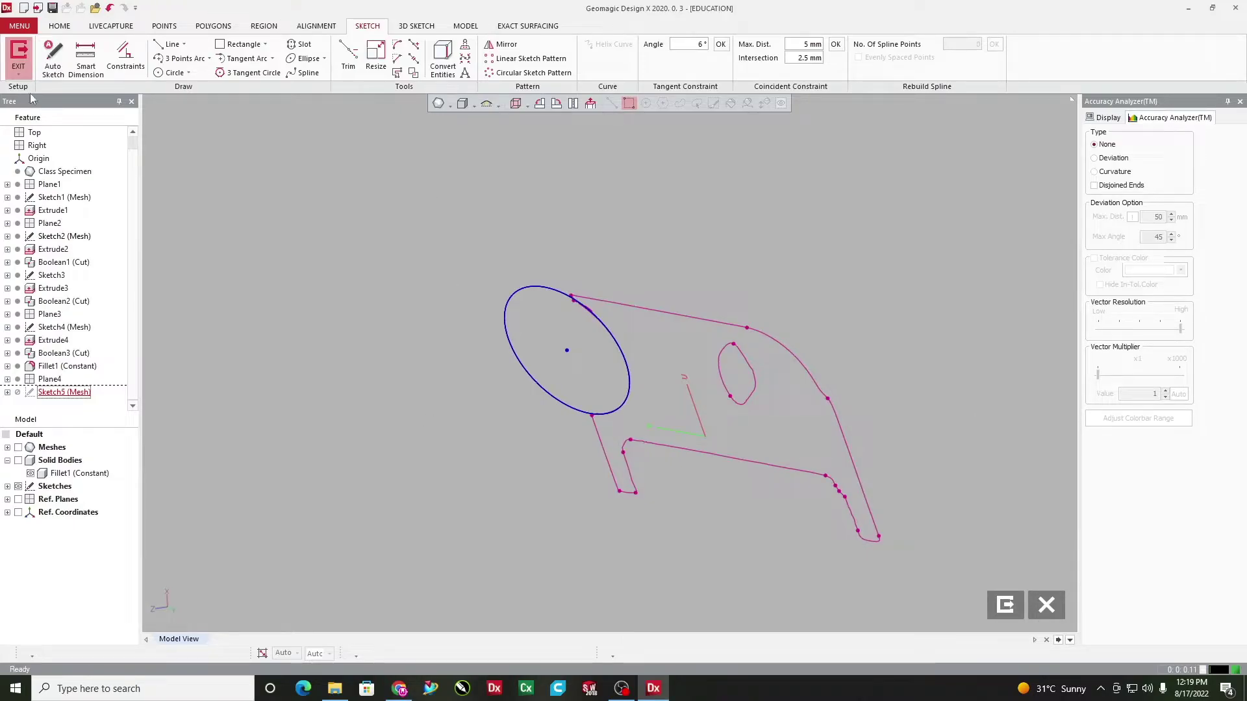
Show the solid body and the scan mesh, and finish the corner circle sketch
{"action": "mouse_move", "coordinate": [556, 346]}
{"action": "right_mouse_down"}
{"action": "mouse_move", "coordinate": [565, 351]}
{"action": "mouse_move", "coordinate": [390, 414]}
{"action": "mouse_move", "coordinate": [440, 365]}
{"action": "mouse_move", "coordinate": [739, 390]}
{"action": "mouse_move", "coordinate": [9, 319]}
{"action": "right_mouse_up"}
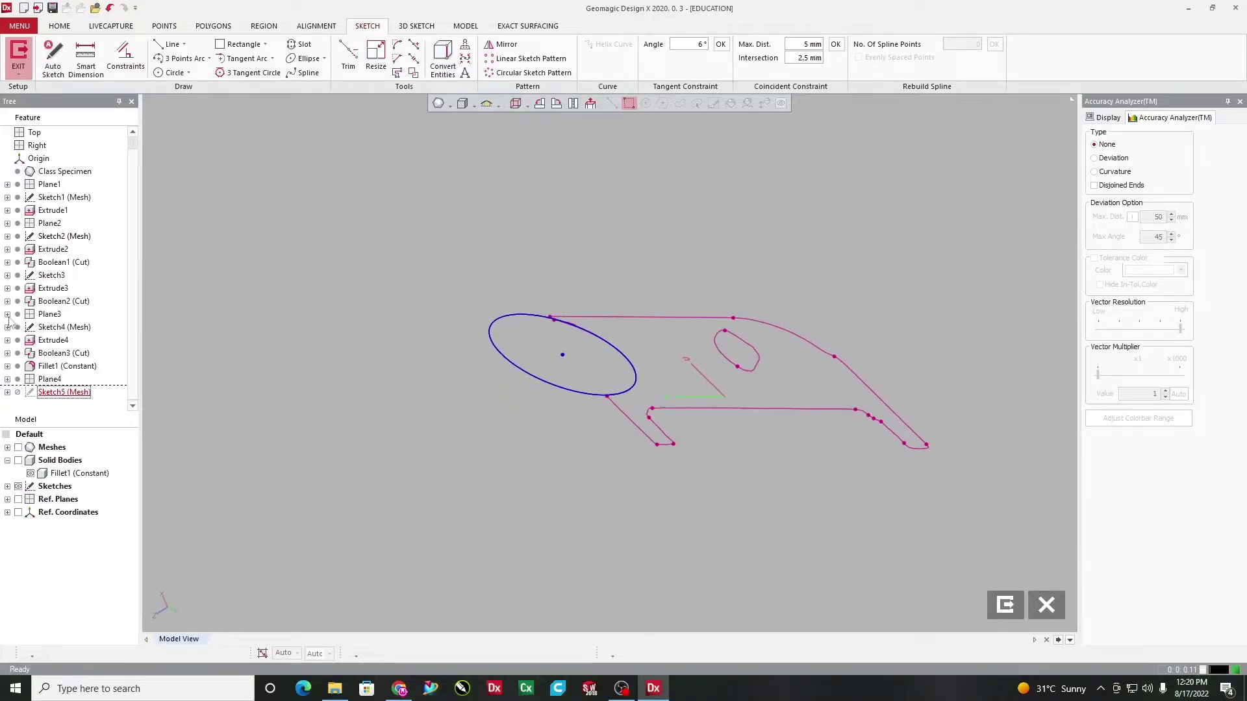
{"action": "left_click", "coordinate": [18, 460]}
{"action": "left_click", "coordinate": [19, 447]}
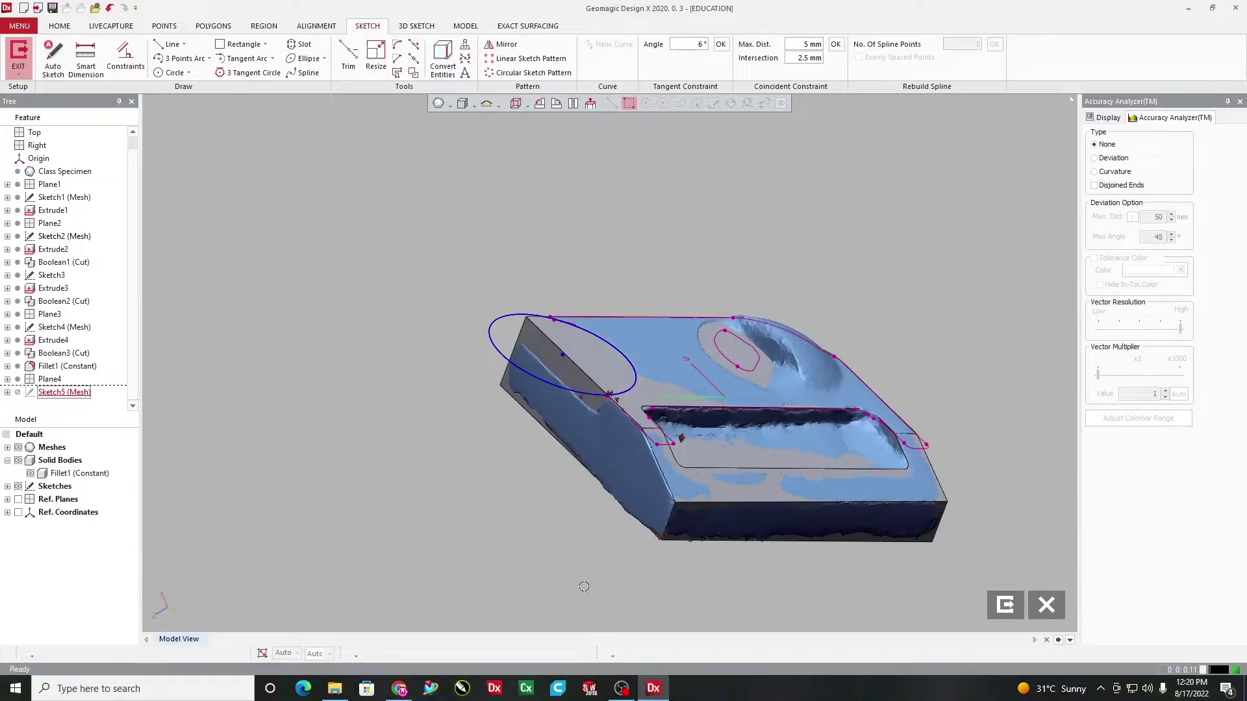
{"action": "mouse_move", "coordinate": [584, 586]}
{"action": "right_mouse_down"}
{"action": "mouse_move", "coordinate": [548, 610]}
{"action": "mouse_move", "coordinate": [582, 537]}
{"action": "mouse_move", "coordinate": [416, 480]}
{"action": "mouse_move", "coordinate": [5, 438]}
{"action": "right_mouse_up"}
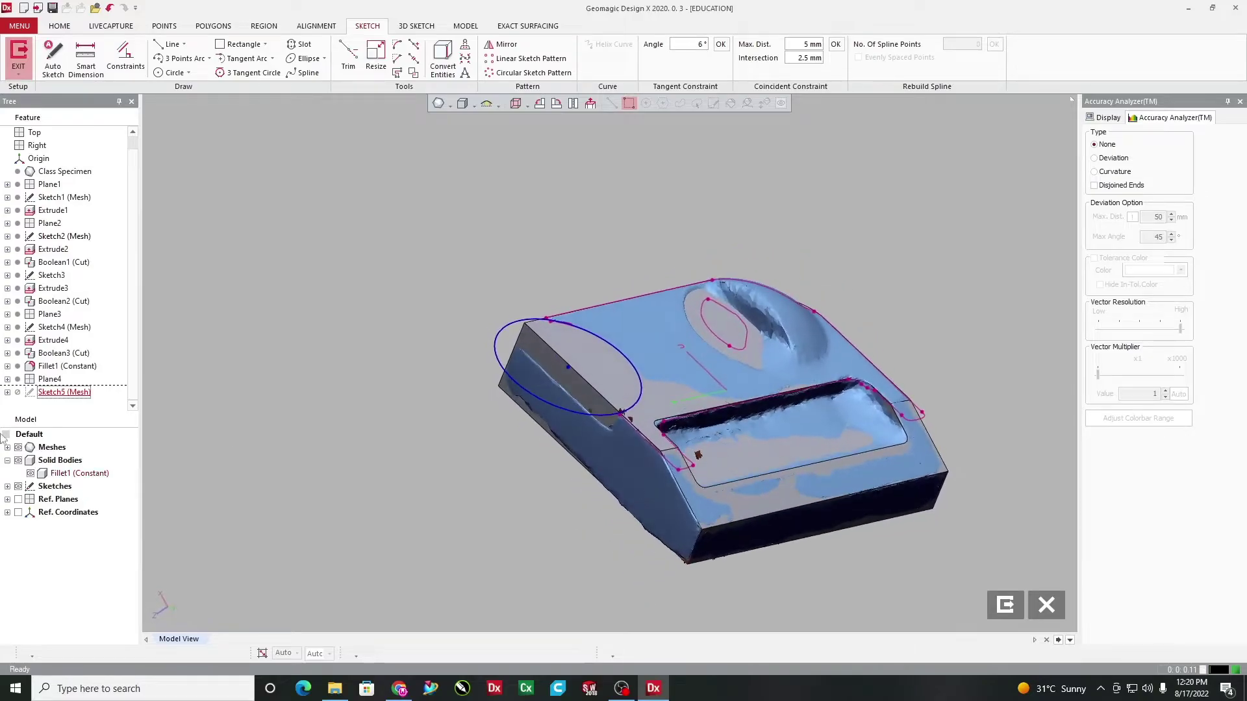
{"action": "right_click_drag", "start_coordinate": [932, 491], "coordinate": [755, 481]}
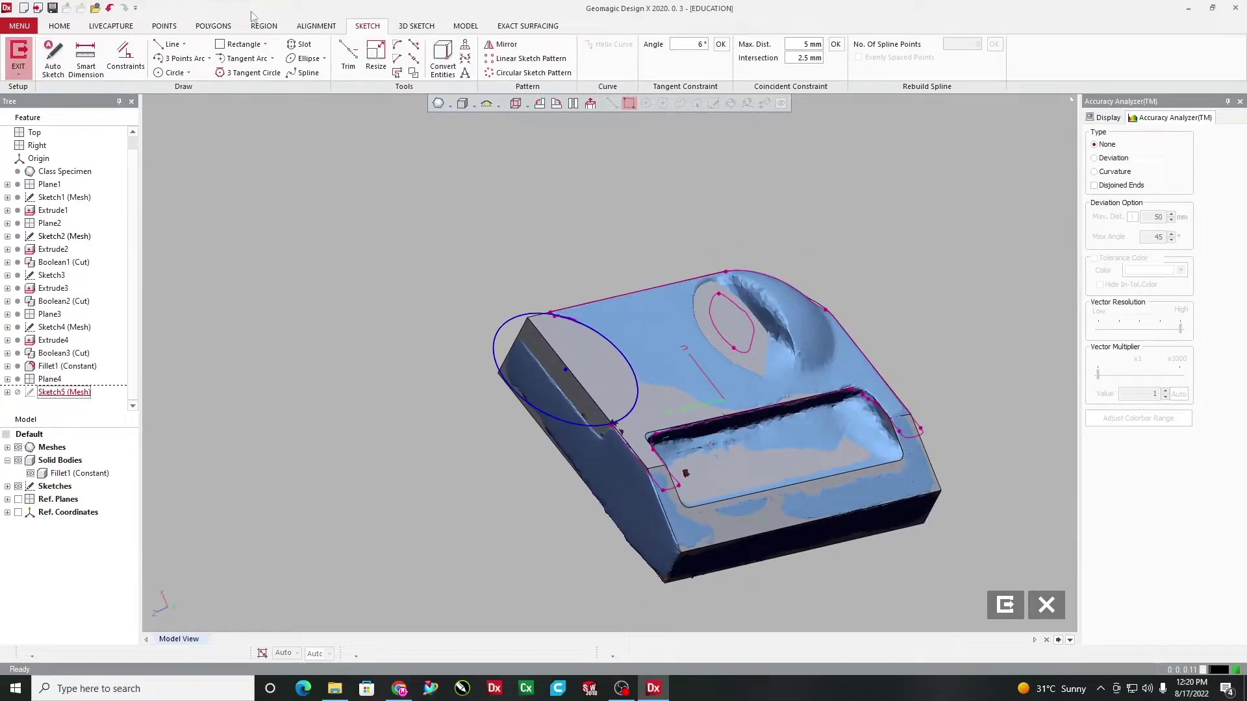
{"action": "left_click", "coordinate": [10, 57]}
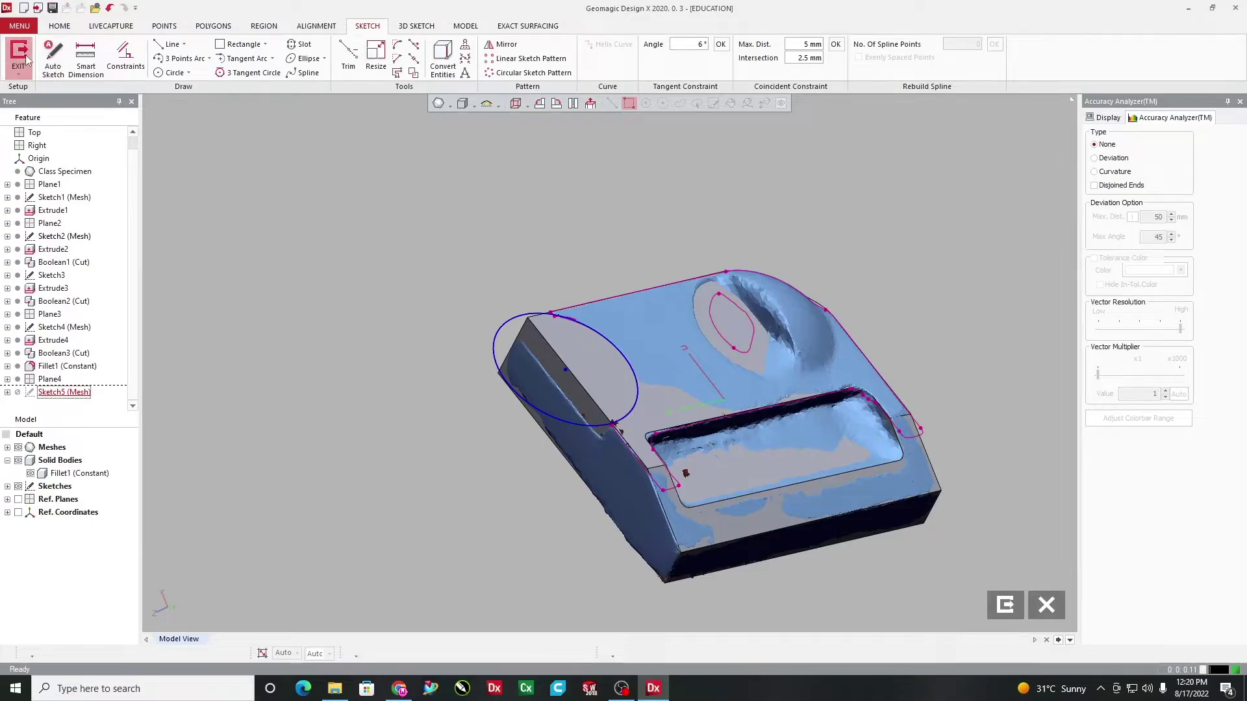
Extrude the circle sketch as a separate solid, blind 3 mm in both directions, without cut or merge
{"action": "left_click", "coordinate": [466, 26]}
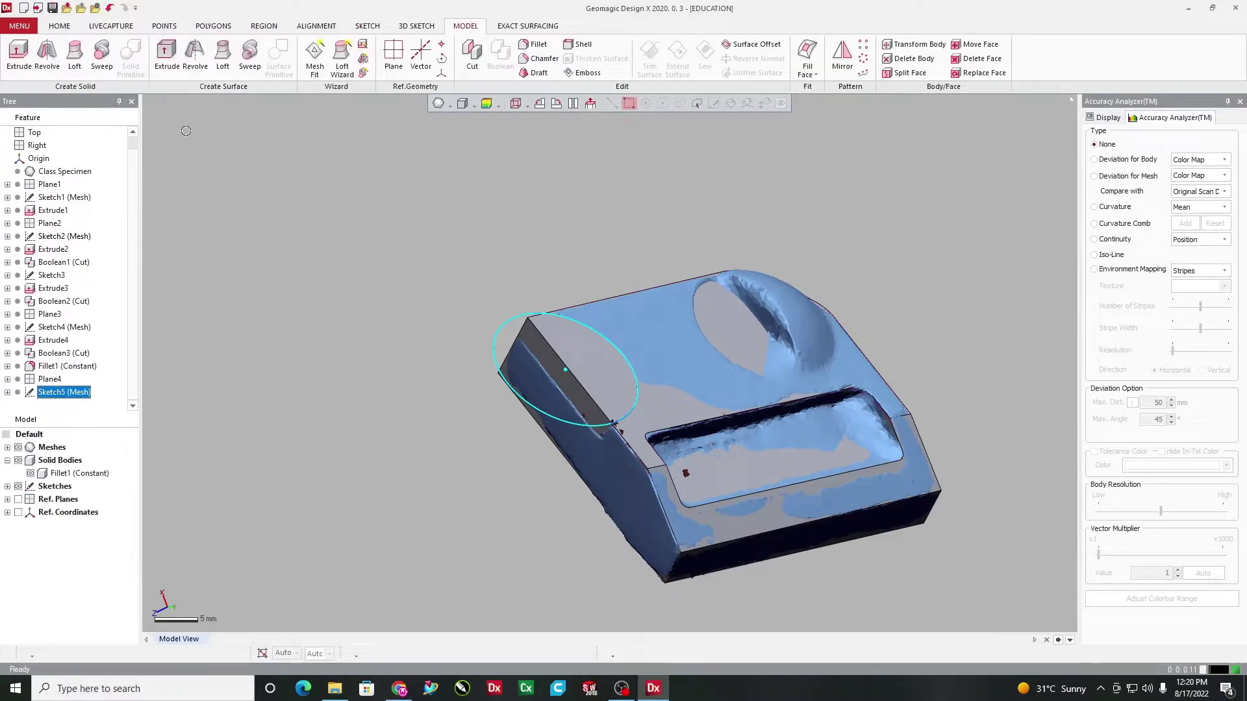
{"action": "left_click", "coordinate": [20, 57]}
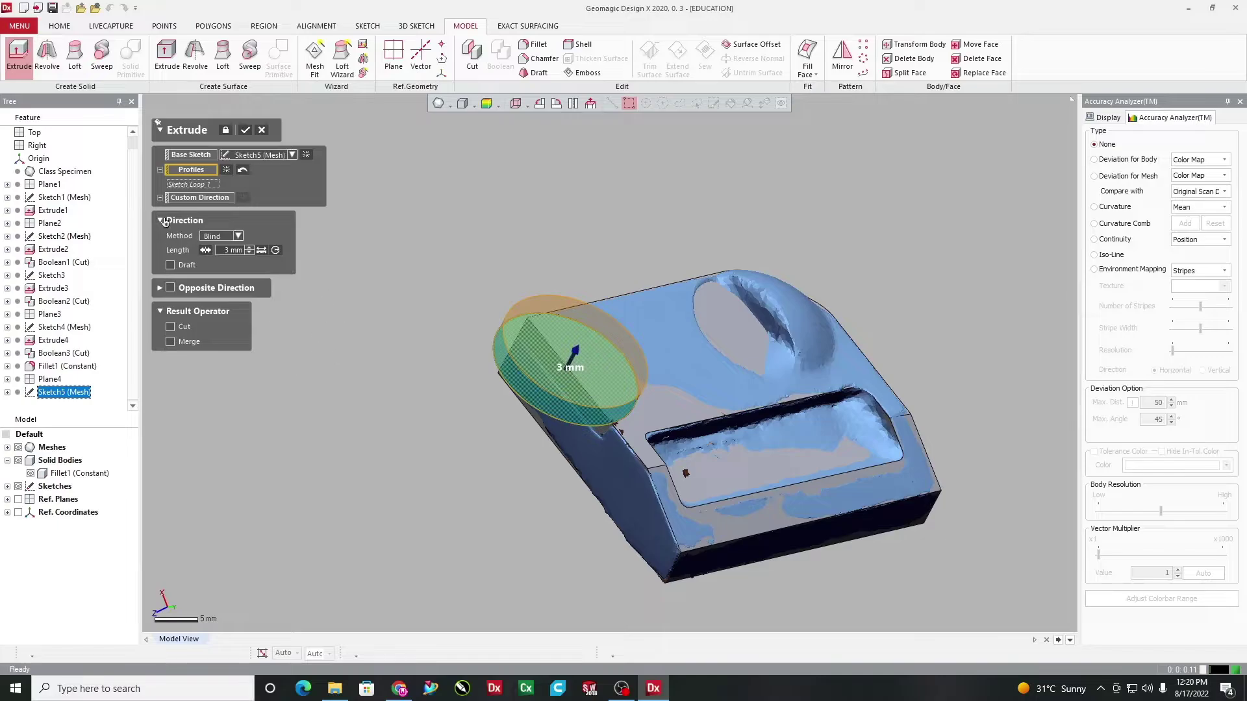
{"action": "left_click", "coordinate": [172, 290]}
{"action": "right_click_drag", "start_coordinate": [560, 344], "coordinate": [518, 374]}
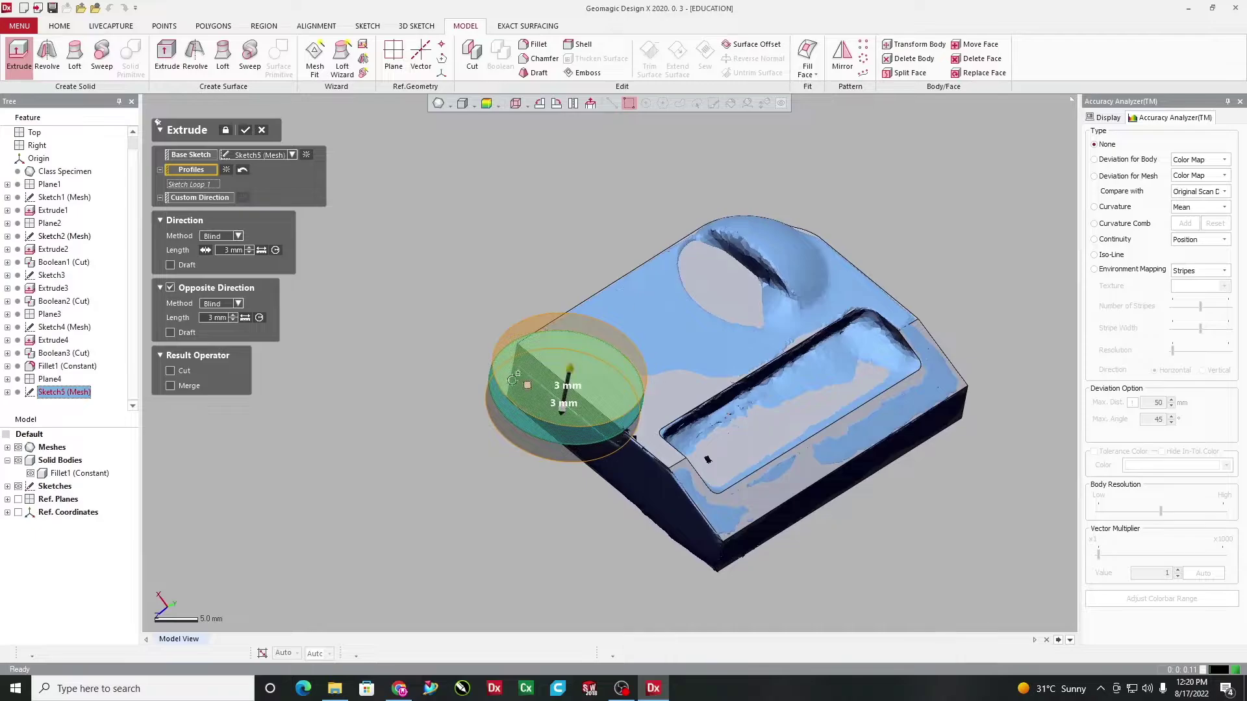
{"action": "left_click", "coordinate": [247, 131]}
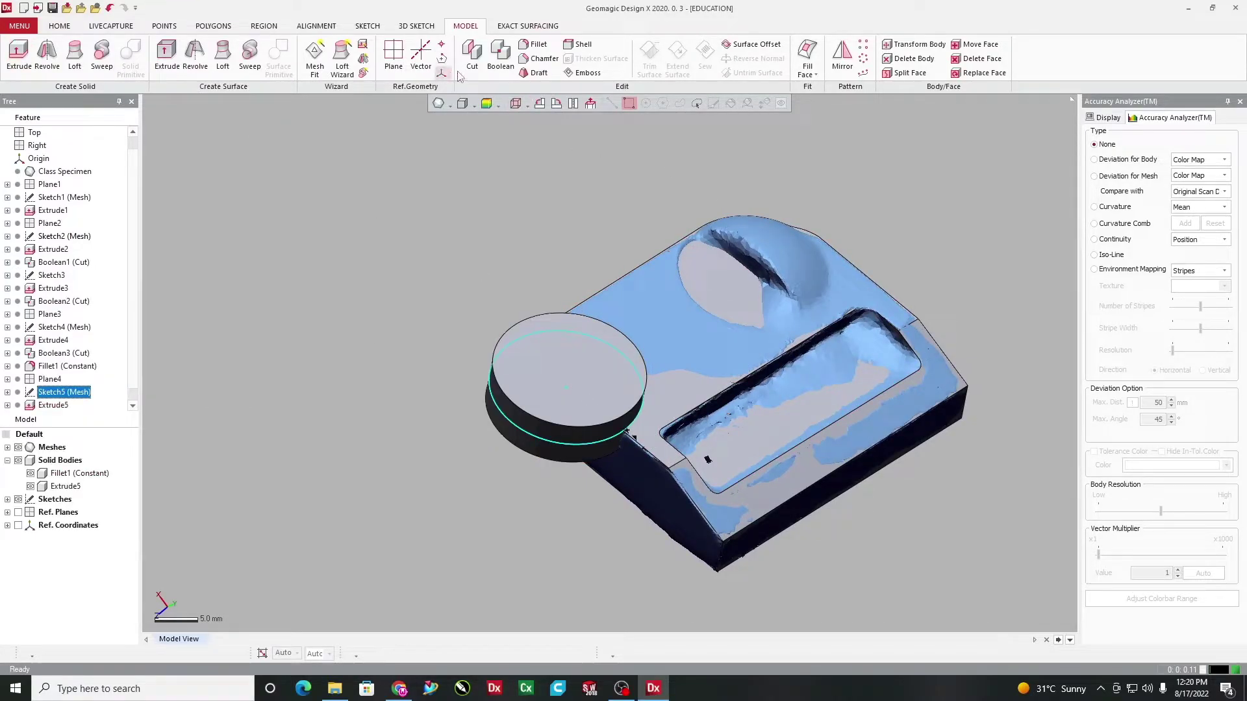
Cut the main body with a Boolean, using the extruded cylinder as the tool body
{"action": "left_click", "coordinate": [501, 57]}
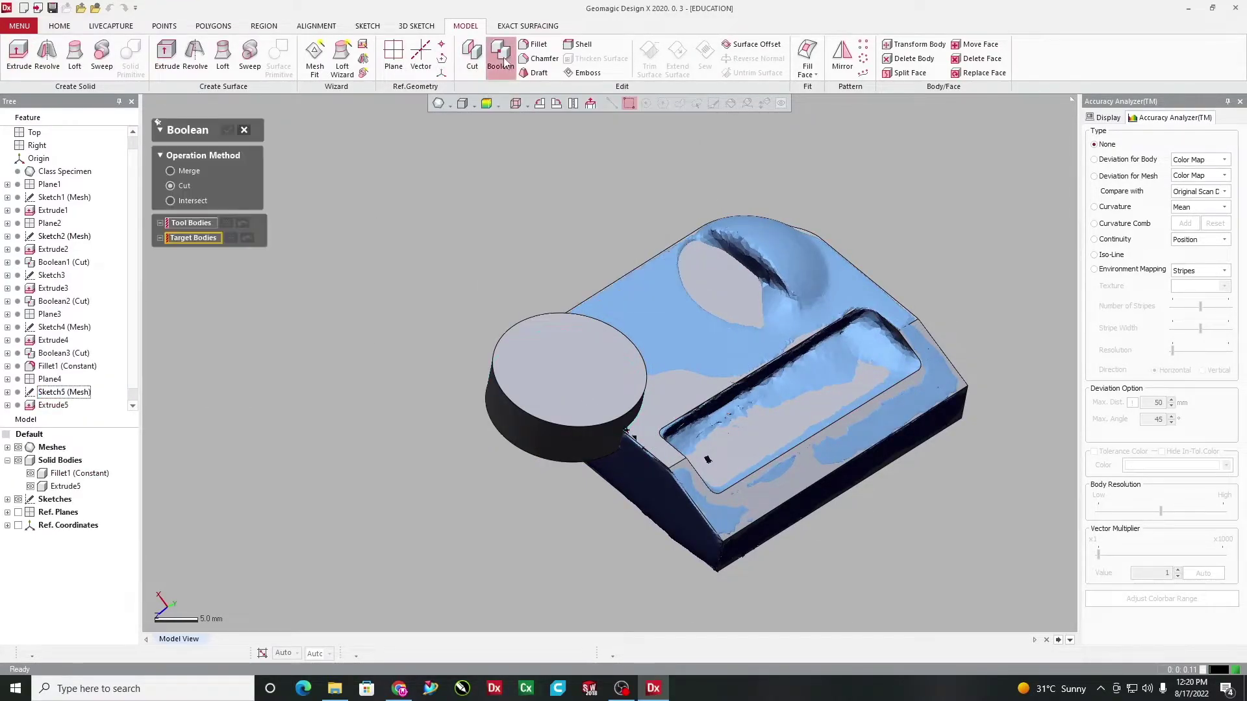
{"action": "left_click", "coordinate": [190, 224]}
{"action": "left_click", "coordinate": [595, 381]}
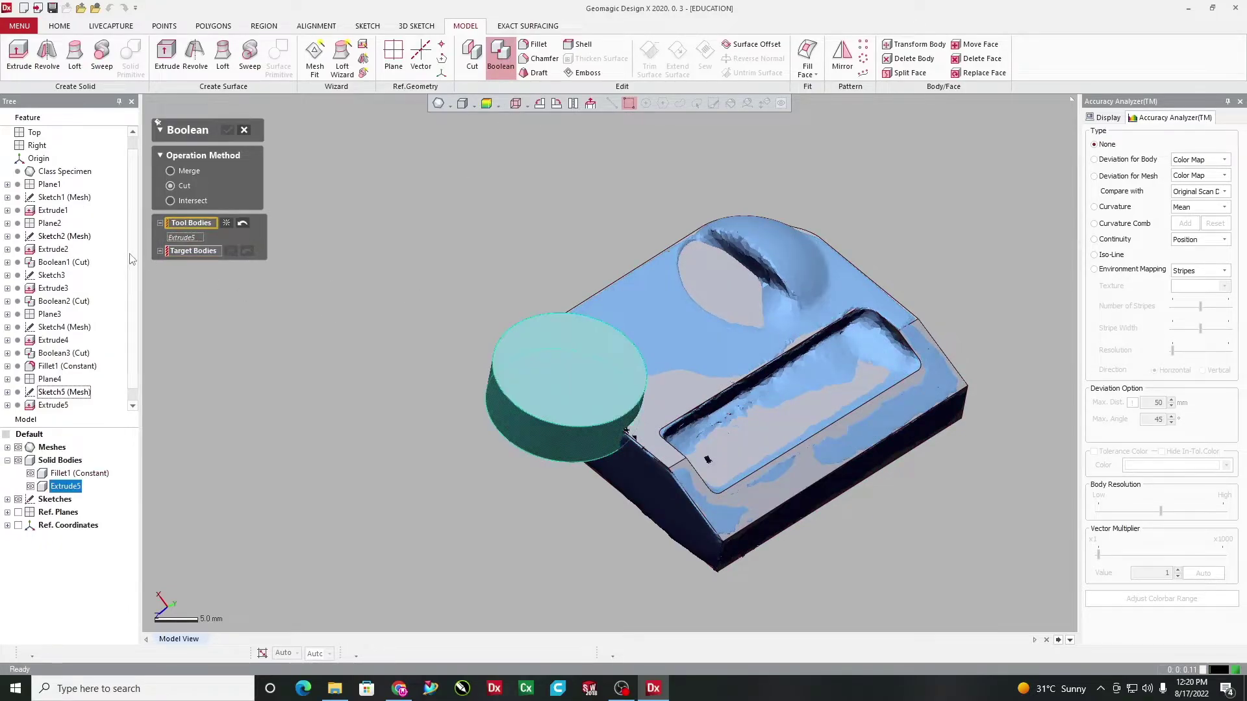
{"action": "left_click", "coordinate": [193, 251]}
{"action": "left_click", "coordinate": [743, 361]}
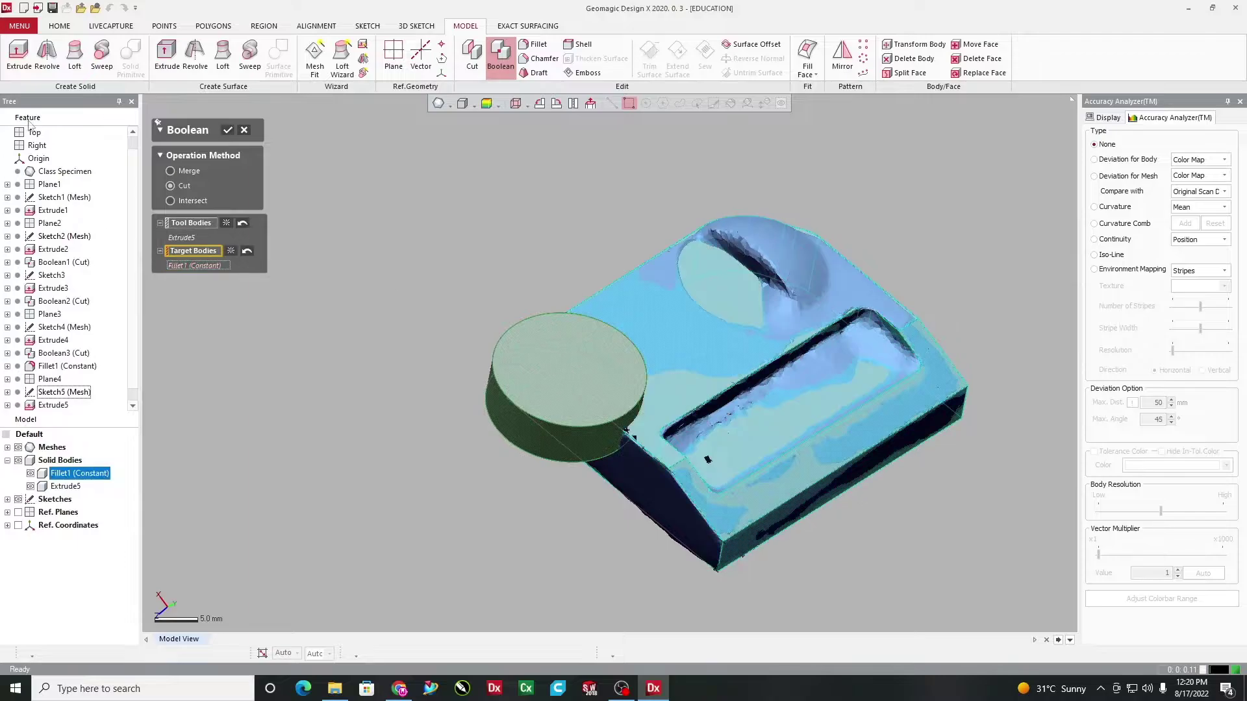
{"action": "left_click", "coordinate": [228, 130]}
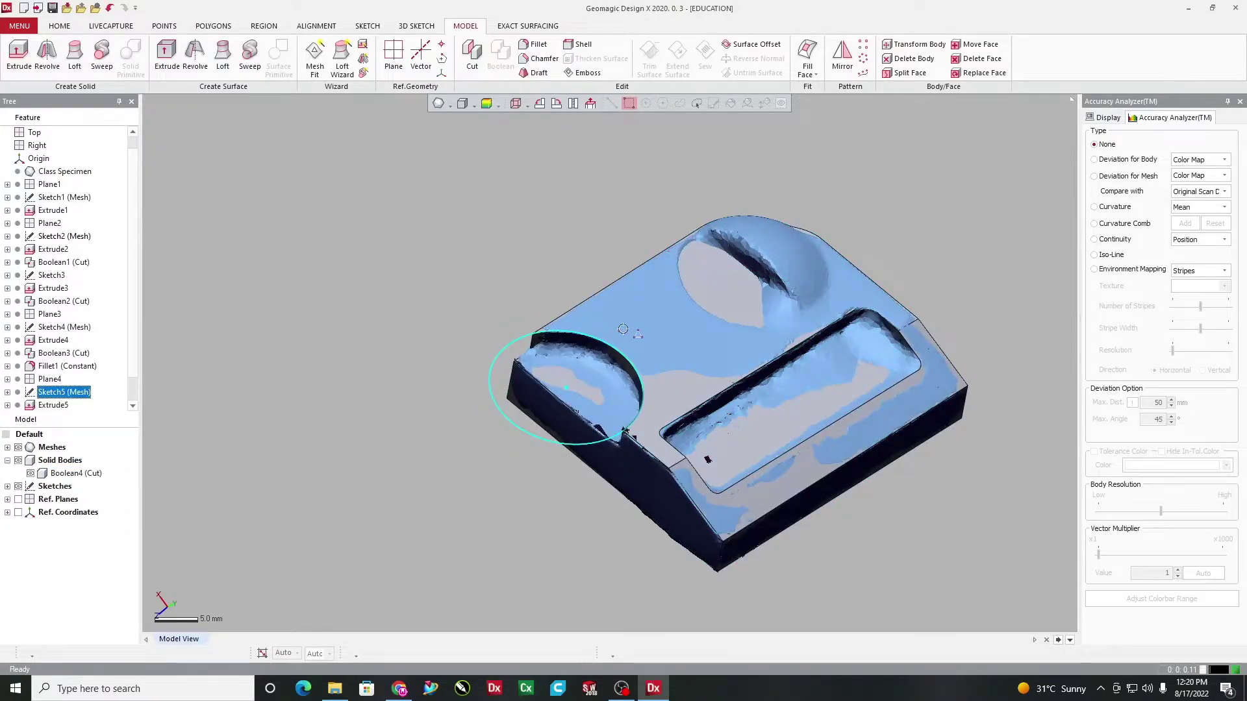
Hide the scan mesh and inspect the circular corner cut on the solid body
{"action": "right_click_drag", "start_coordinate": [623, 329], "coordinate": [682, 289]}
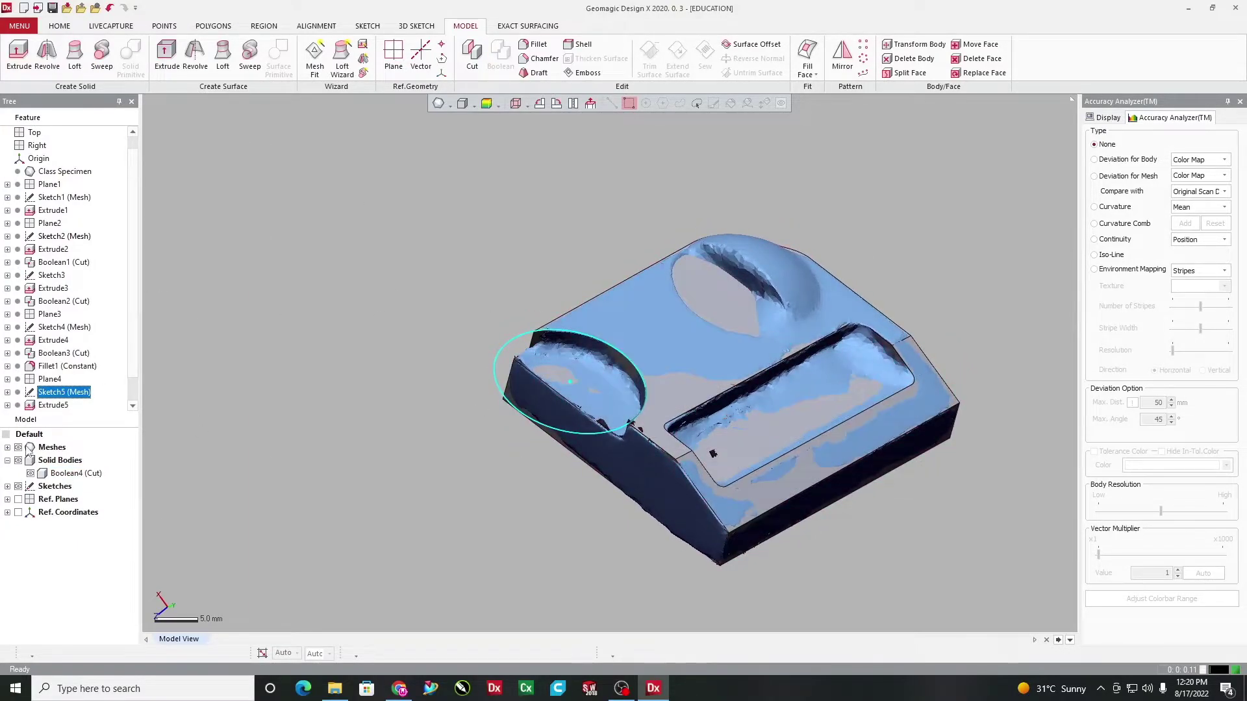
{"action": "left_click", "coordinate": [18, 448]}
{"action": "mouse_move", "coordinate": [688, 494]}
{"action": "right_mouse_down"}
{"action": "mouse_move", "coordinate": [695, 582]}
{"action": "mouse_move", "coordinate": [910, 264]}
{"action": "mouse_move", "coordinate": [710, 343]}
{"action": "mouse_move", "coordinate": [927, 412]}
{"action": "mouse_move", "coordinate": [732, 204]}
{"action": "mouse_move", "coordinate": [622, 356]}
{"action": "mouse_move", "coordinate": [669, 390]}
{"action": "mouse_move", "coordinate": [403, 322]}
{"action": "right_mouse_up"}
{"action": "left_click", "coordinate": [452, 272]}
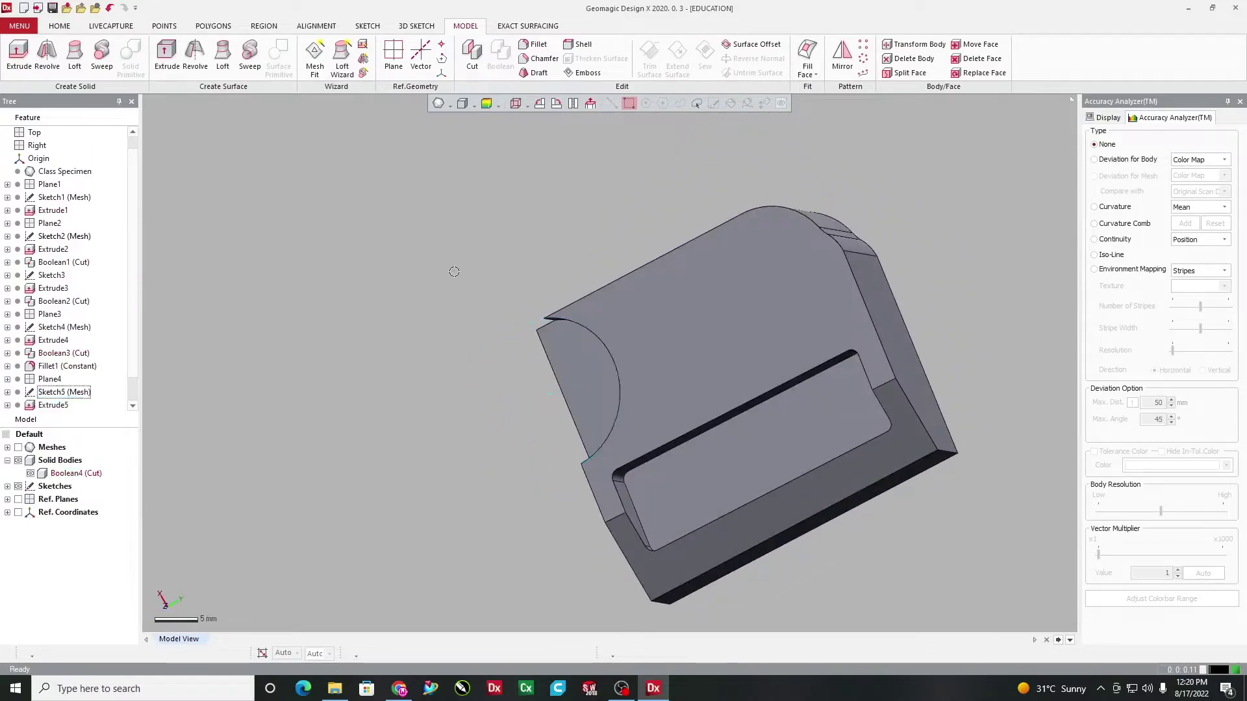
{"action": "mouse_move", "coordinate": [454, 270]}
{"action": "right_mouse_down"}
{"action": "mouse_move", "coordinate": [931, 280]}
{"action": "mouse_move", "coordinate": [797, 267]}
{"action": "mouse_move", "coordinate": [676, 329]}
{"action": "mouse_move", "coordinate": [617, 279]}
{"action": "mouse_move", "coordinate": [723, 379]}
{"action": "right_mouse_up"}
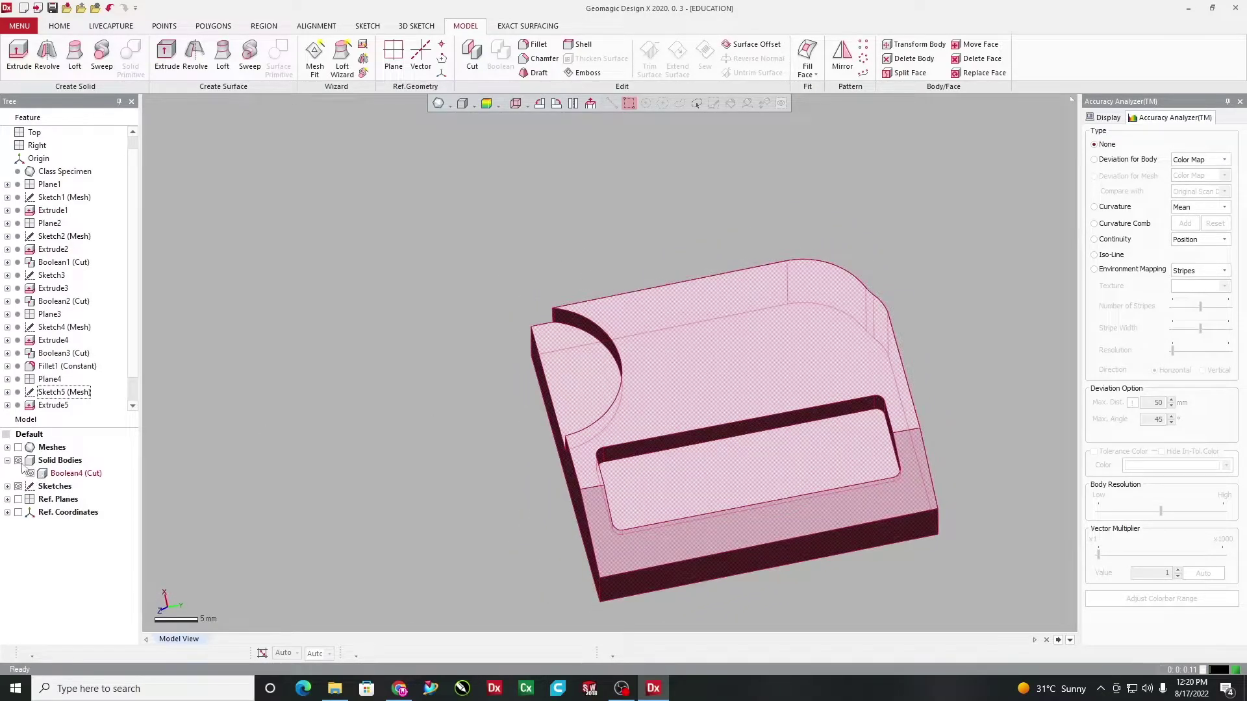
Hide the solid body and show the scan mesh to examine its remaining round features
{"action": "left_click", "coordinate": [18, 461]}
{"action": "left_click", "coordinate": [18, 447]}
{"action": "right_click_drag", "start_coordinate": [873, 385], "coordinate": [709, 329]}
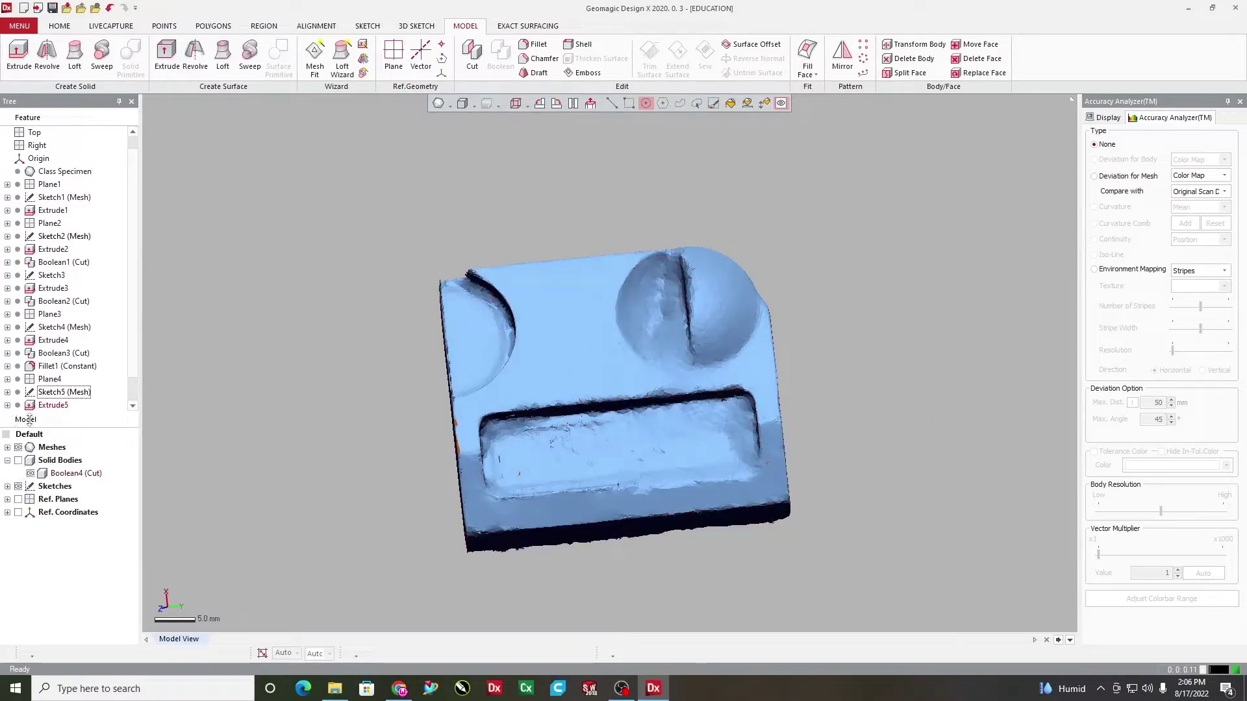
Show the solid body again and check its deviation from the scan with a body deviation color map
{"action": "left_click", "coordinate": [18, 461]}
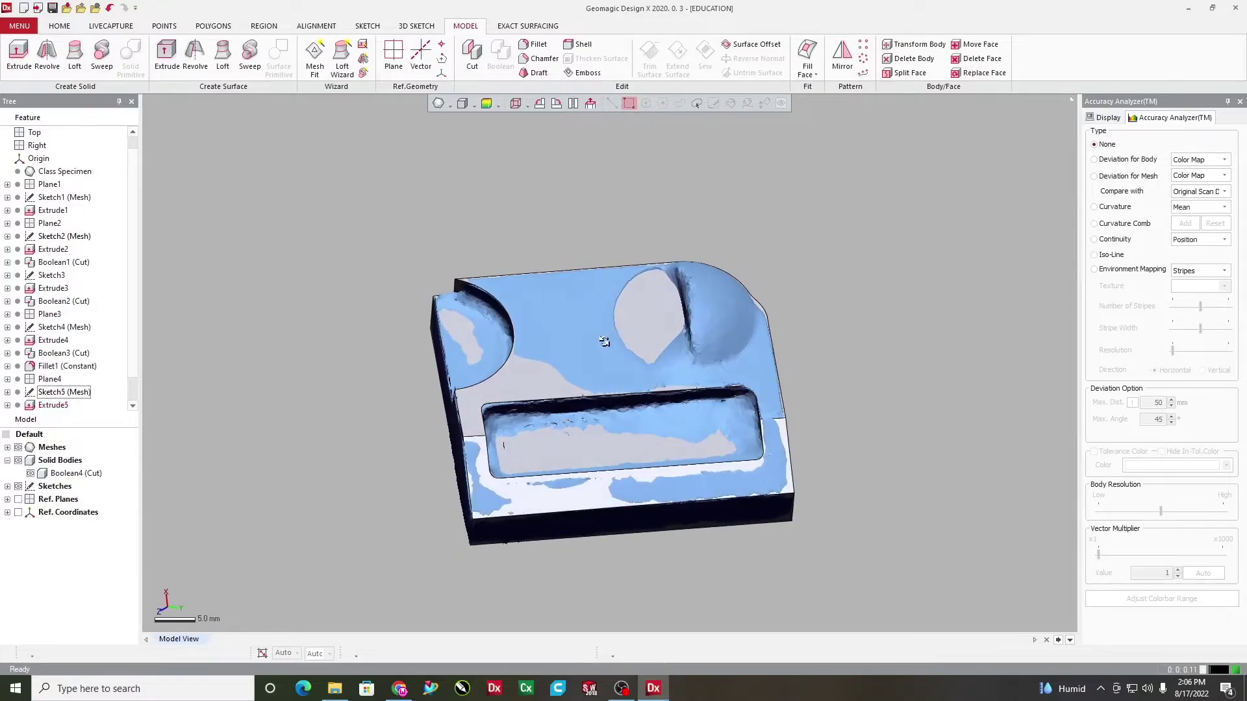
{"action": "left_click", "coordinate": [1094, 160]}
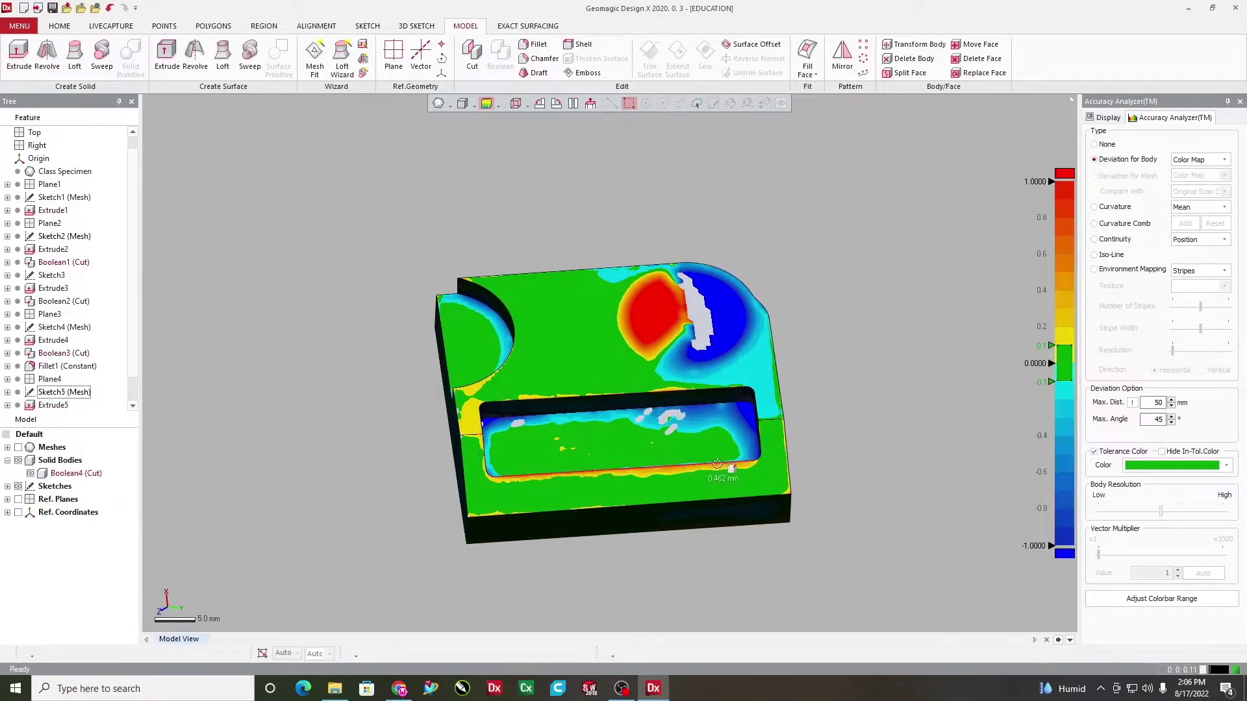
{"action": "right_click_drag", "start_coordinate": [600, 401], "coordinate": [557, 346]}
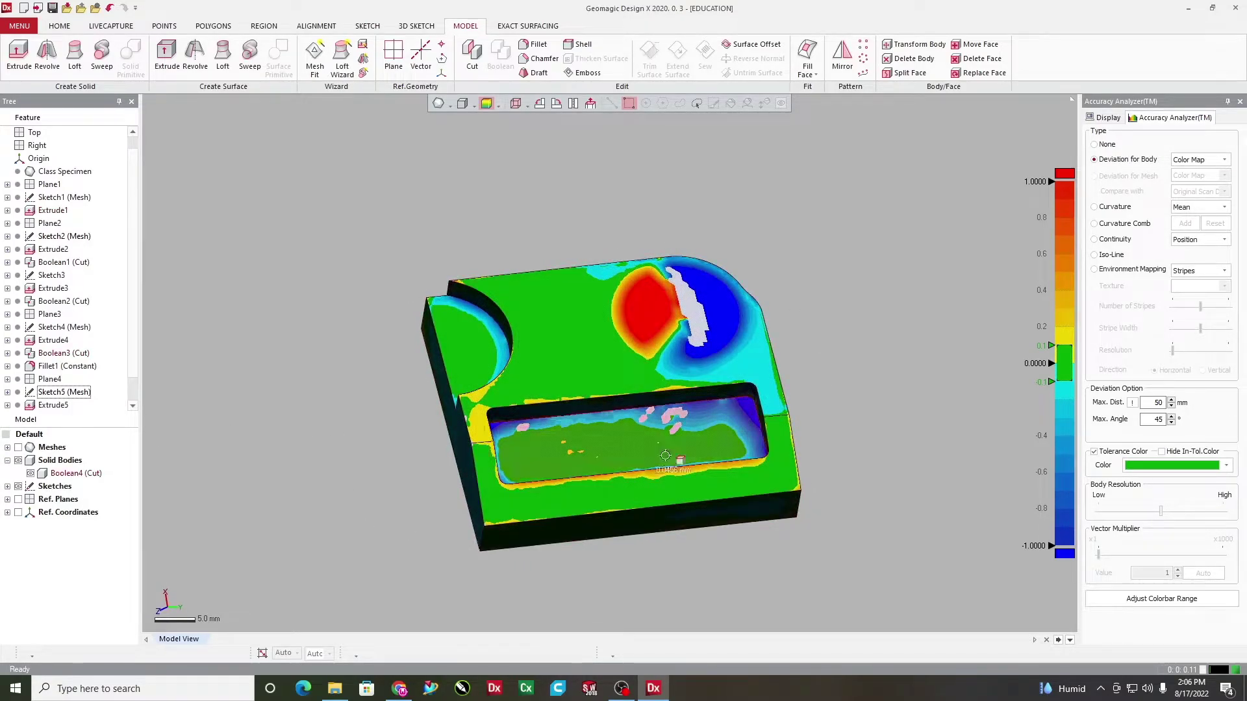
Display only the scan mesh and add a reference plane from four points picked on its flat upper face, using Pick Multiple Points
{"action": "left_click", "coordinate": [18, 461]}
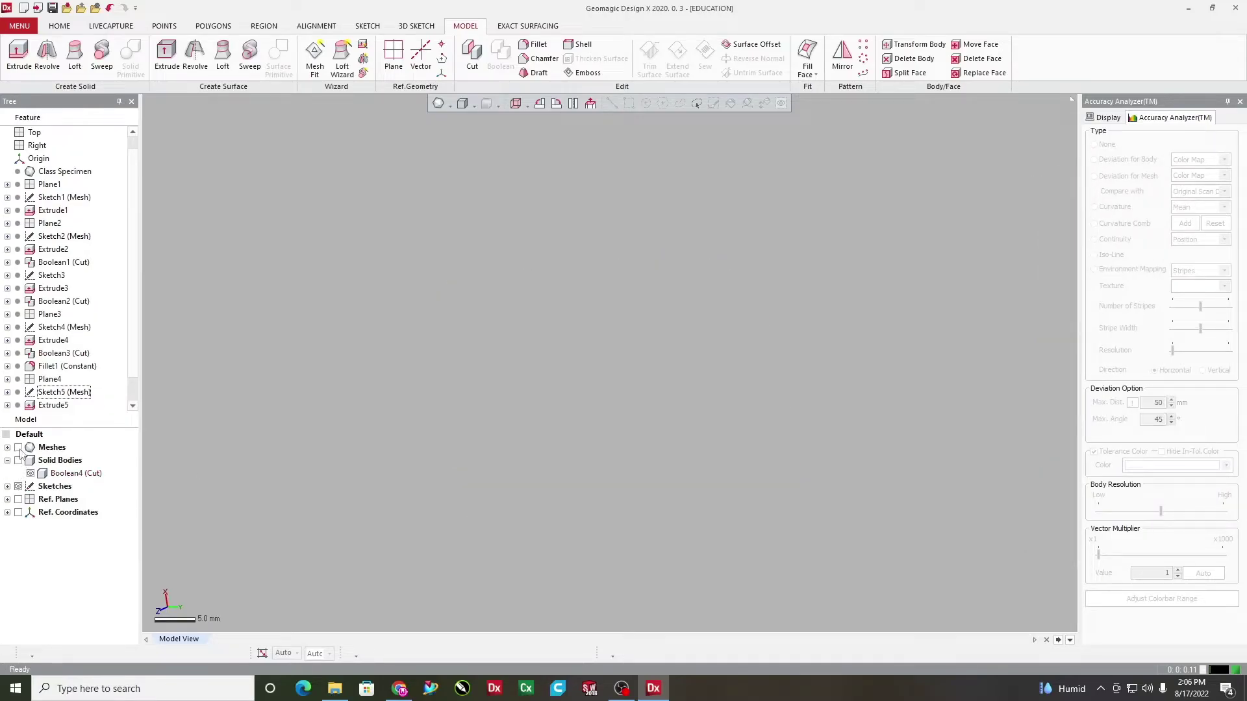
{"action": "left_click", "coordinate": [18, 448]}
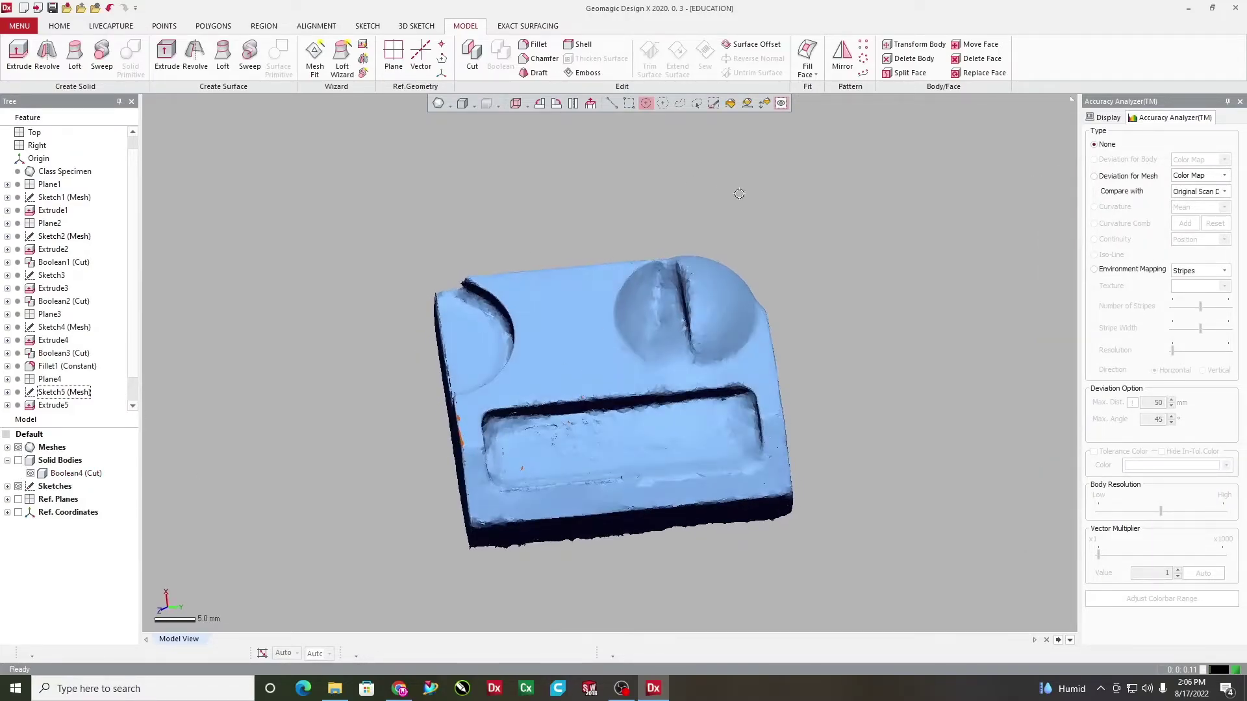
{"action": "left_click", "coordinate": [393, 59]}
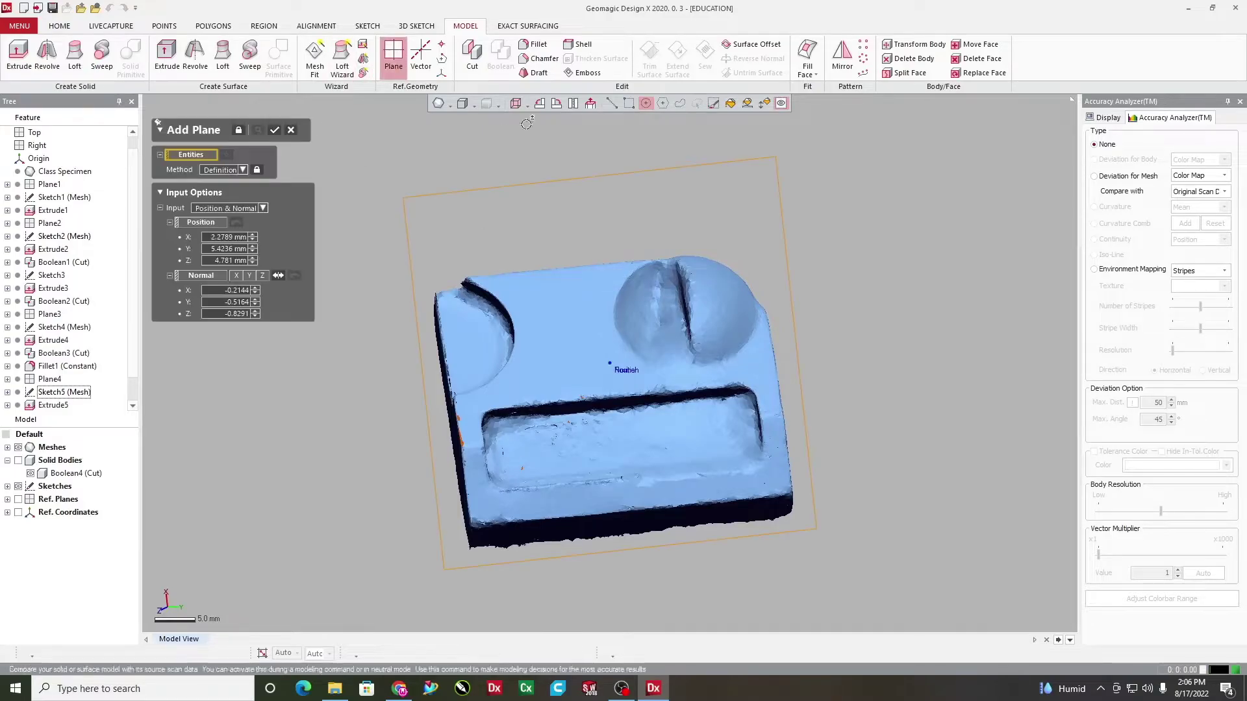
{"action": "left_click", "coordinate": [242, 171]}
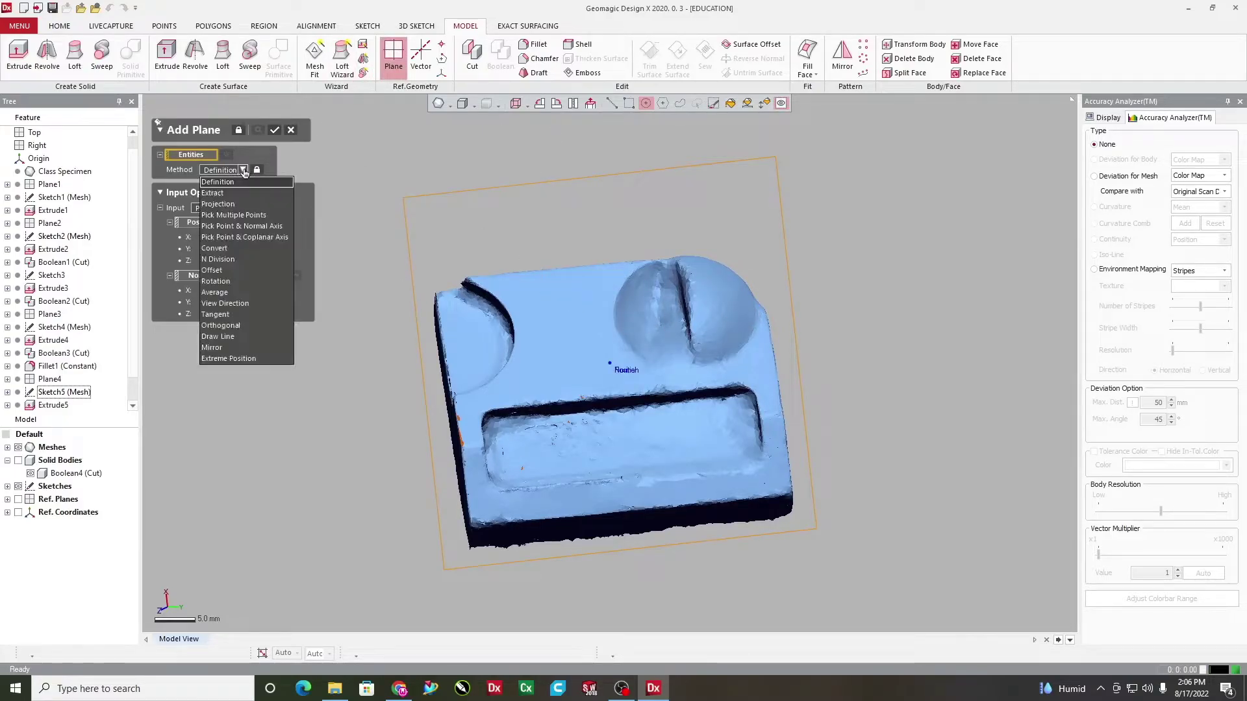
{"action": "left_click", "coordinate": [226, 215]}
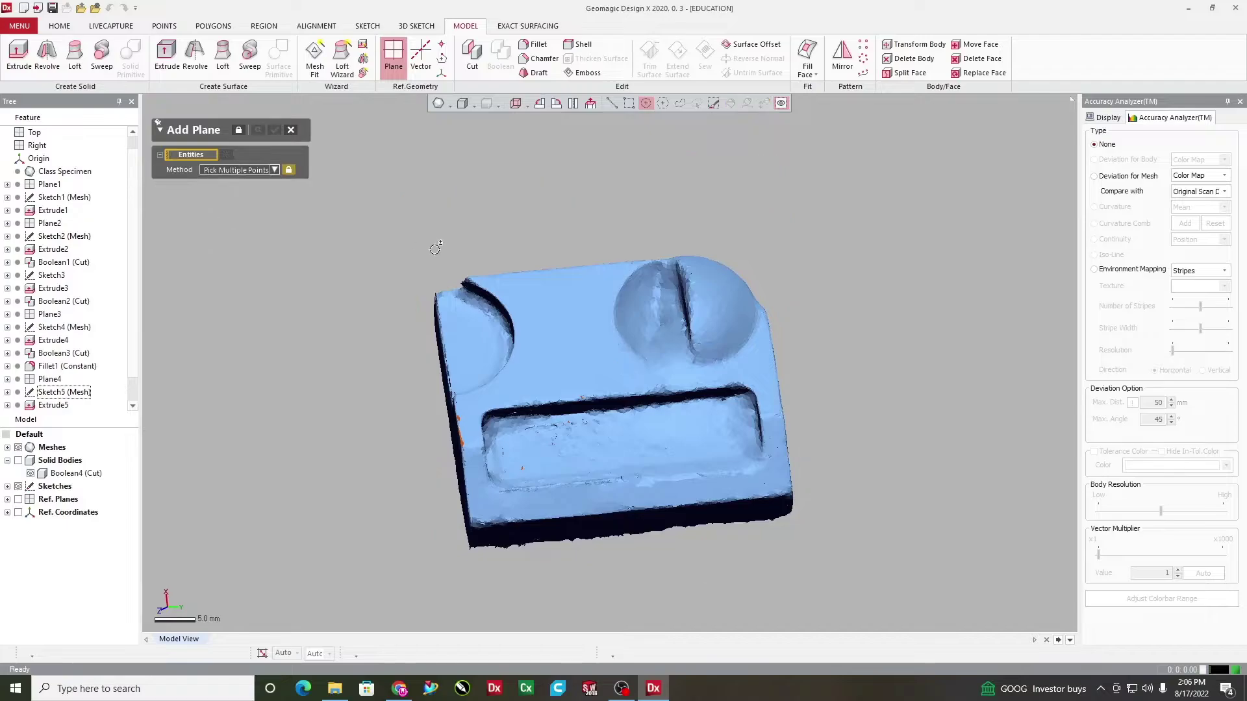
{"action": "left_click", "coordinate": [541, 293]}
{"action": "left_click", "coordinate": [614, 274]}
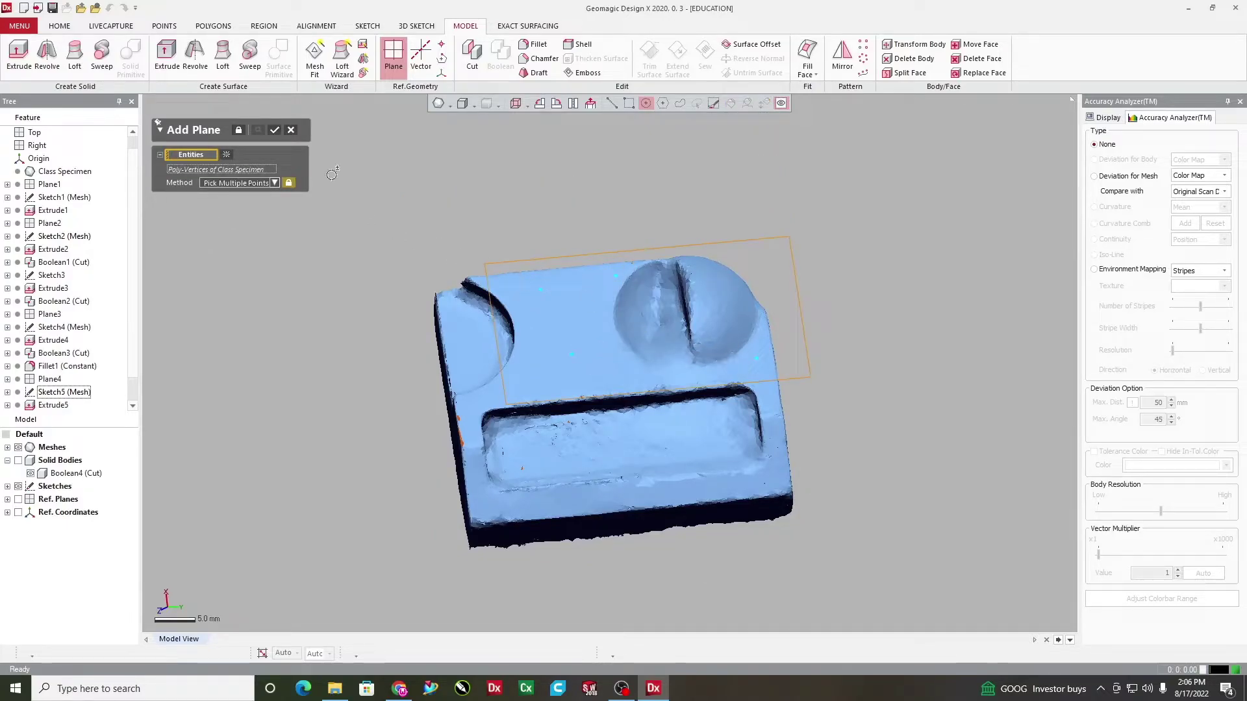
{"action": "left_click", "coordinate": [276, 130]}
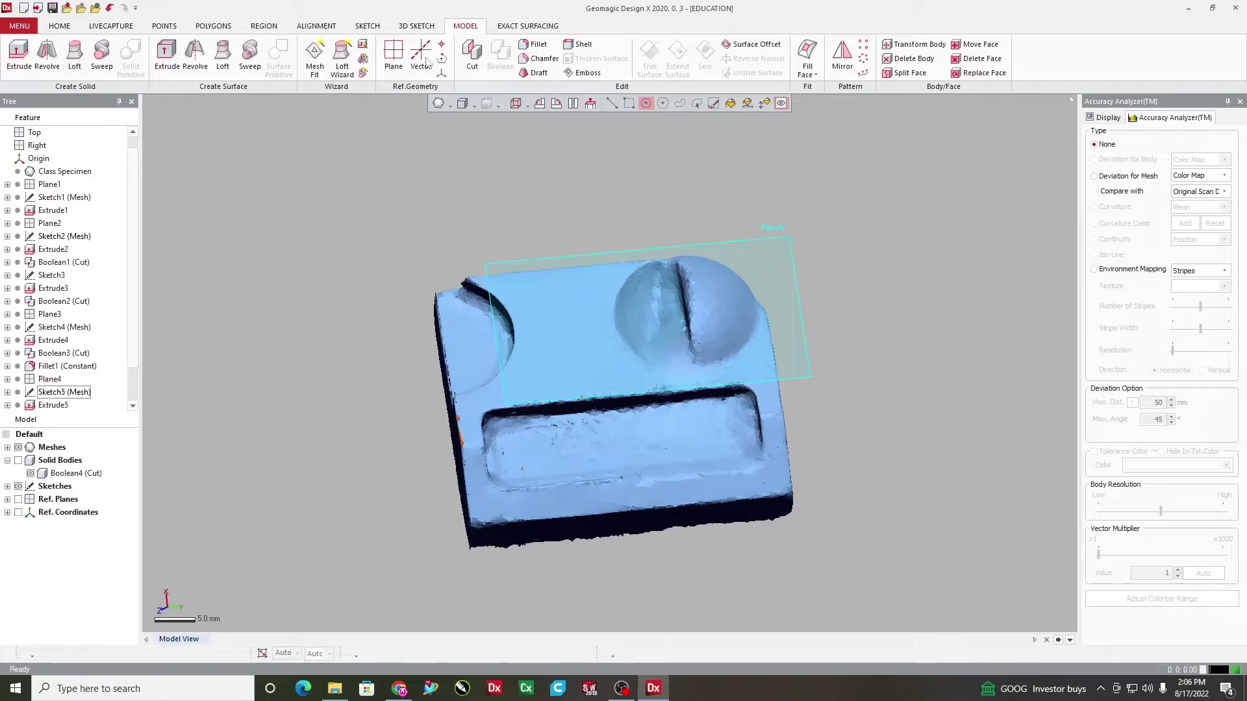
Start a planar mesh sketch on the new reference plane with the section offset 0.2 mm, capturing the raised dome's outline
{"action": "left_click", "coordinate": [367, 26]}
{"action": "left_click", "coordinate": [18, 57]}
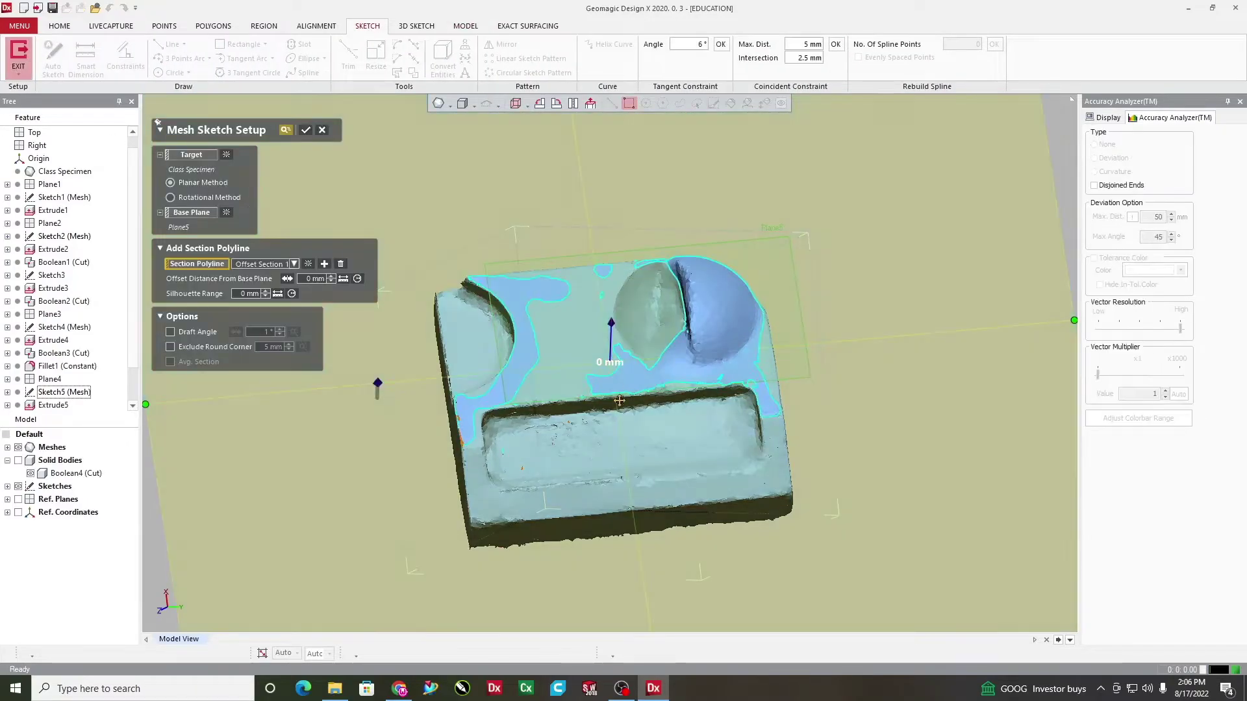
{"action": "right_click_drag", "start_coordinate": [619, 401], "coordinate": [696, 367]}
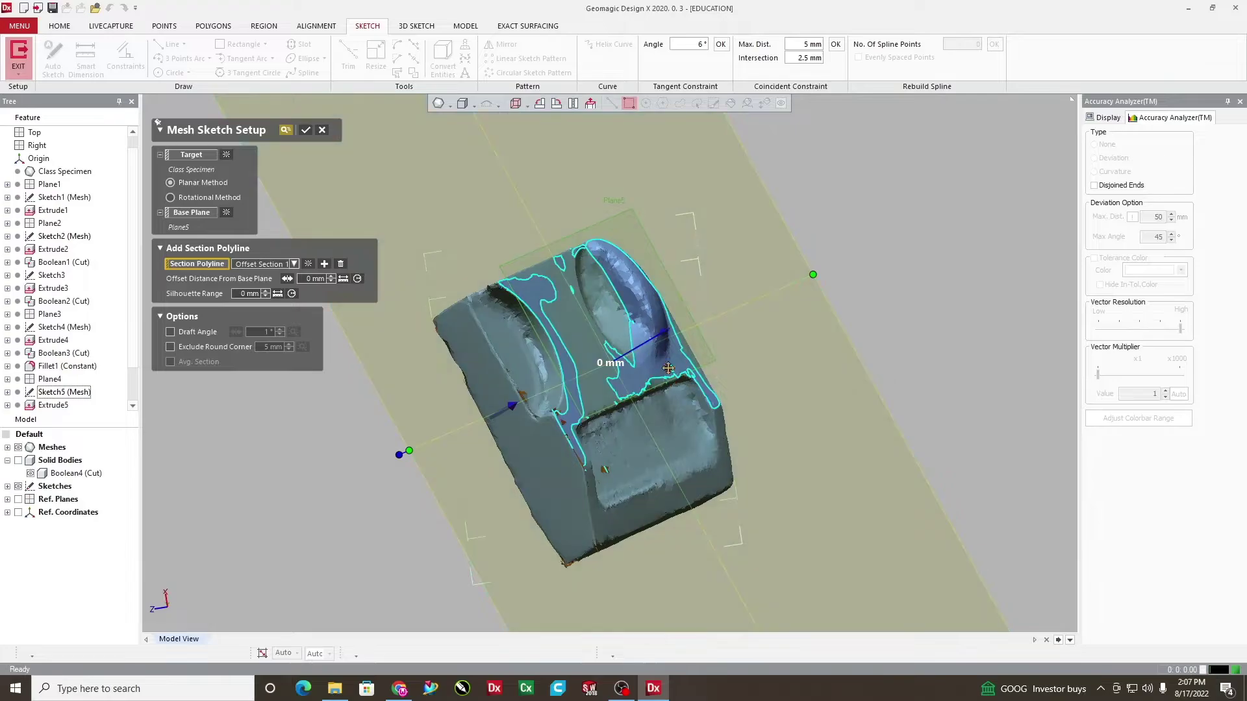
{"action": "right_click_drag", "start_coordinate": [668, 369], "coordinate": [686, 333]}
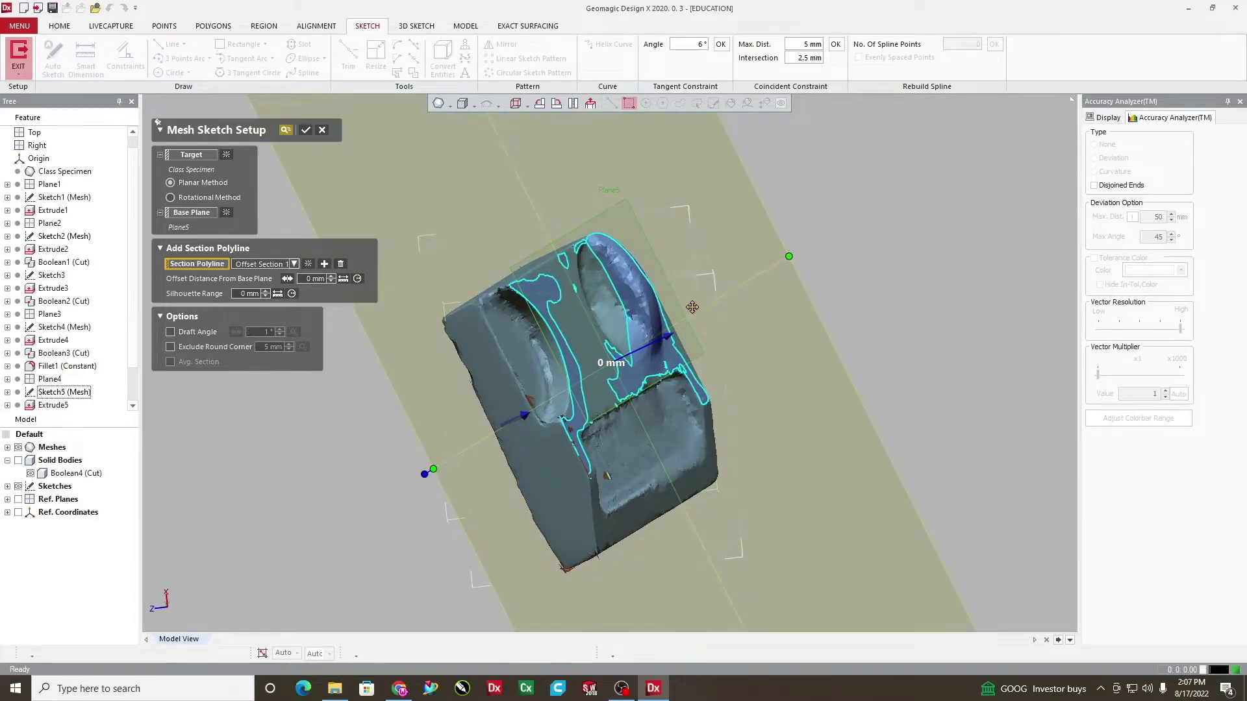
{"action": "mouse_move", "coordinate": [669, 335]}
{"action": "left_mouse_down"}
{"action": "mouse_move", "coordinate": [639, 353]}
{"action": "mouse_move", "coordinate": [668, 332]}
{"action": "left_mouse_up"}
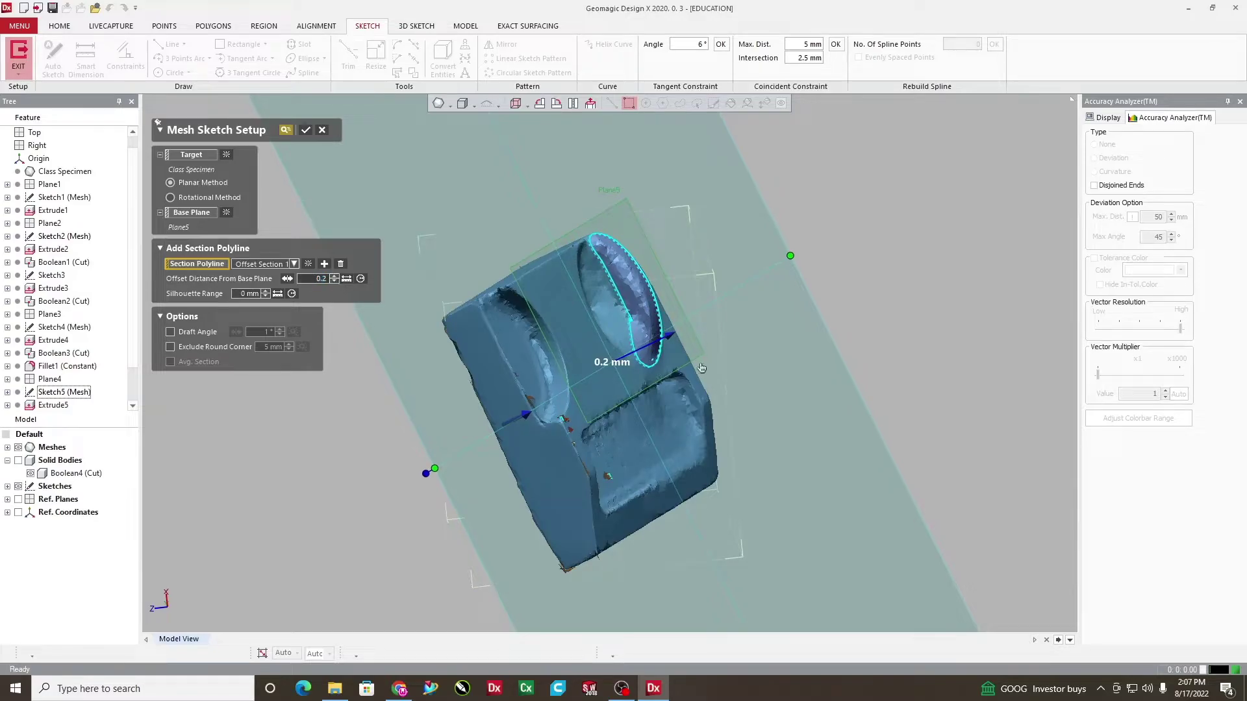
{"action": "right_click_drag", "start_coordinate": [699, 365], "coordinate": [534, 423]}
{"action": "right_click_drag", "start_coordinate": [771, 296], "coordinate": [690, 360]}
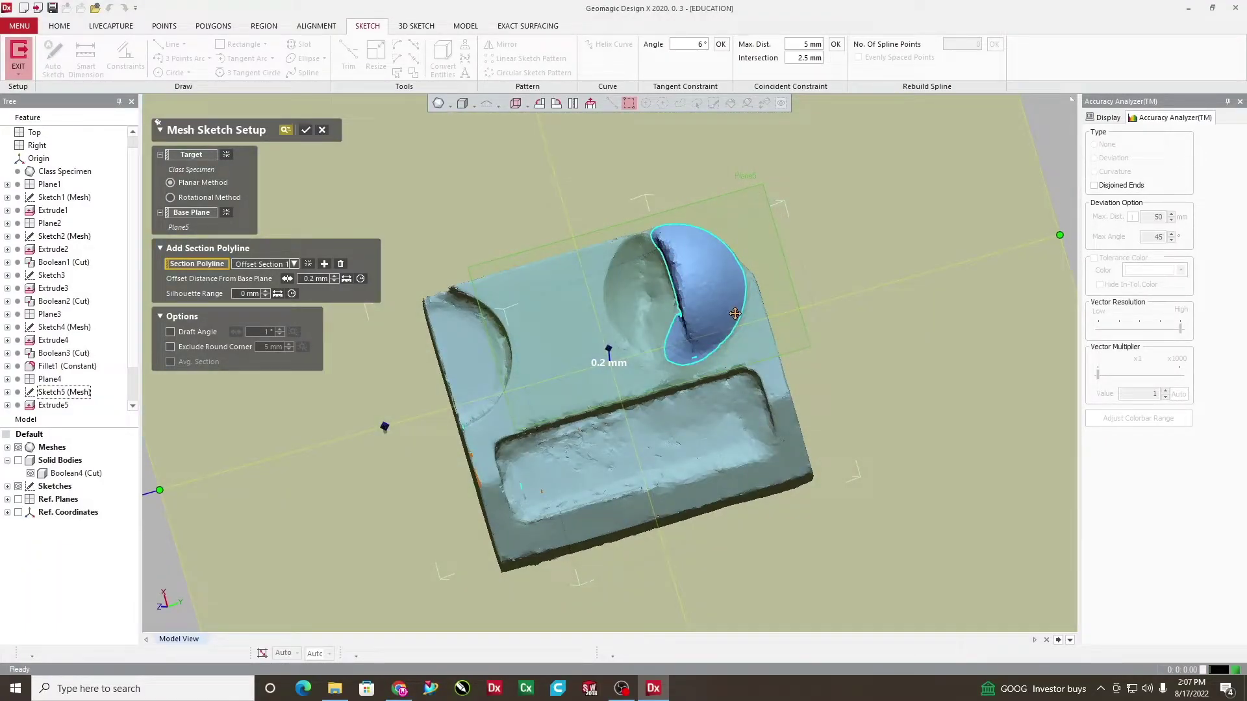
{"action": "right_click_drag", "start_coordinate": [740, 311], "coordinate": [773, 289]}
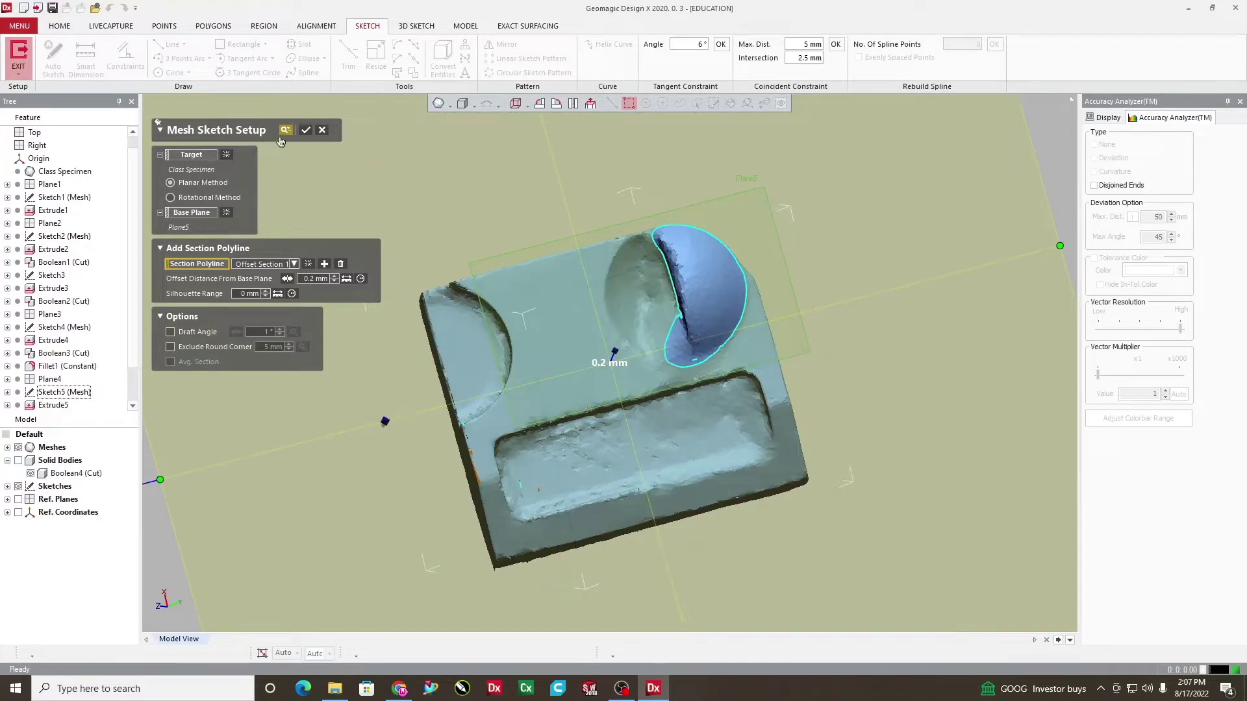
{"action": "left_click", "coordinate": [306, 131]}
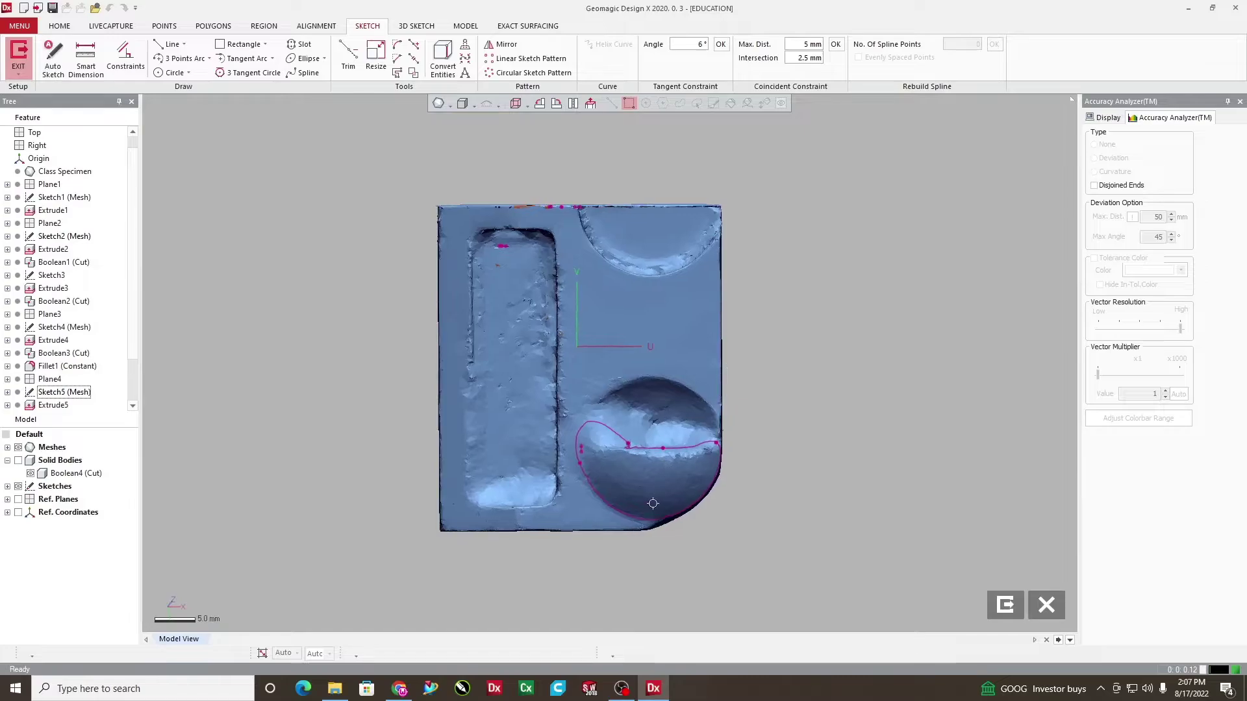
{"action": "scroll", "coordinate": [707, 564], "scroll_direction": "up", "scroll_amount": 1}
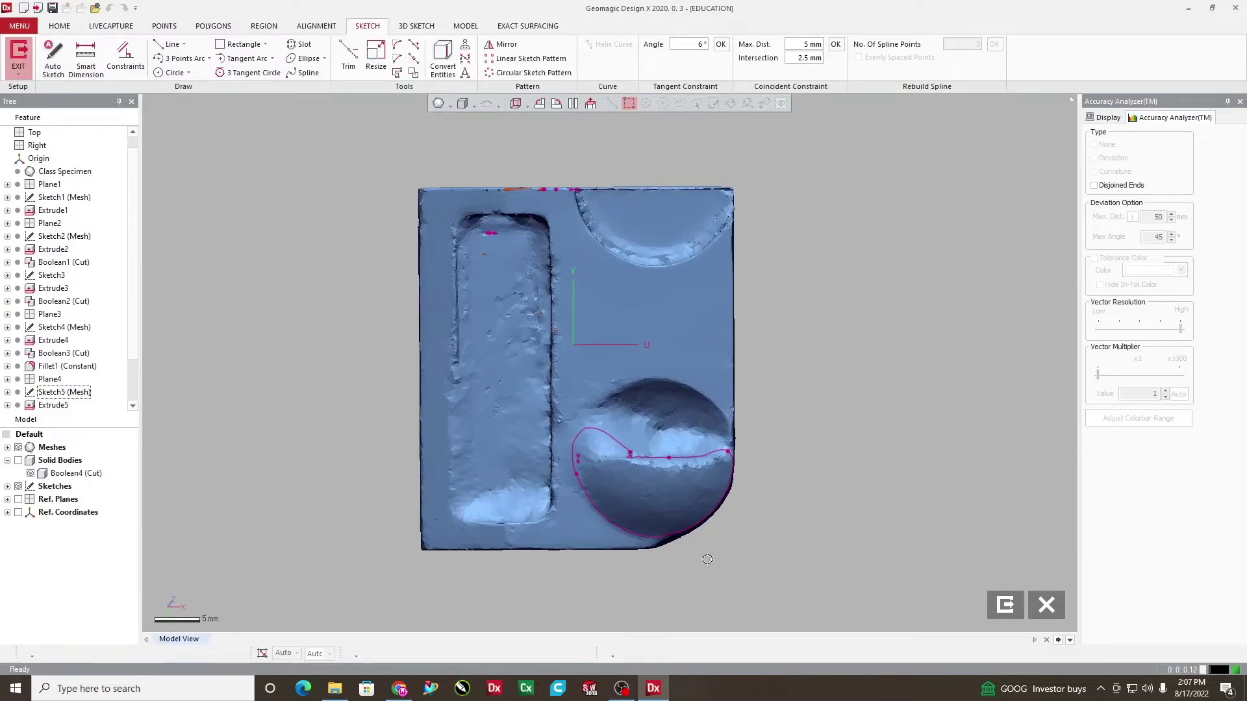
{"action": "scroll", "coordinate": [708, 559], "scroll_direction": "down", "scroll_amount": 1}
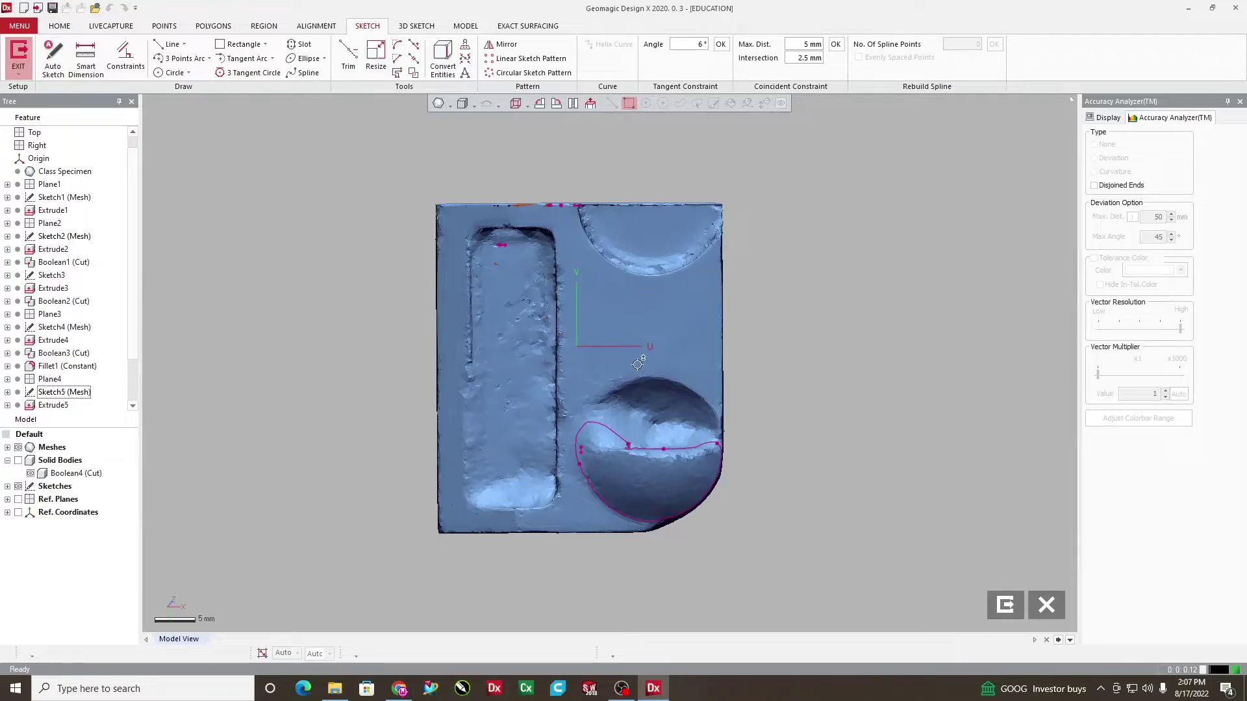
{"action": "mouse_move", "coordinate": [634, 334]}
{"action": "right_mouse_down", "text": "ctrl"}
{"action": "mouse_move", "coordinate": [625, 195]}
{"action": "mouse_move", "coordinate": [598, 156]}
{"action": "right_mouse_up", "text": "ctrl"}
{"action": "scroll", "coordinate": [572, 306], "scroll_direction": "up", "scroll_amount": 1}
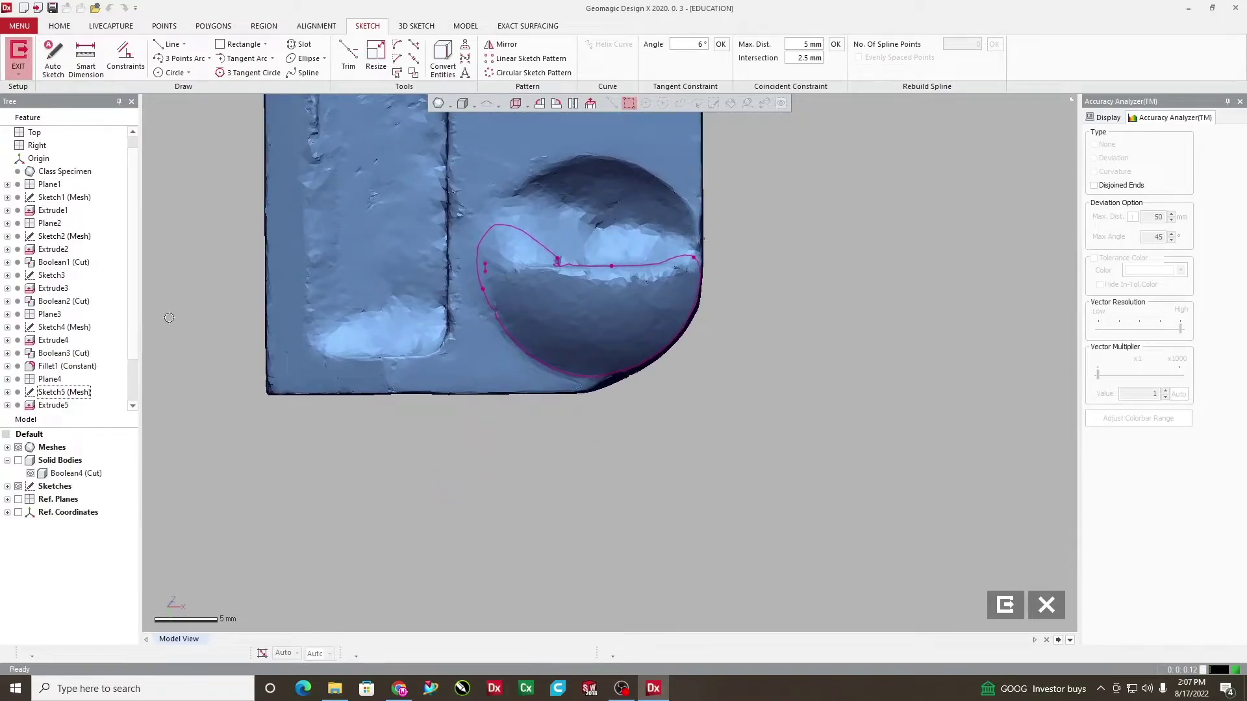
{"action": "right_click_drag", "start_coordinate": [656, 307], "coordinate": [672, 310]}
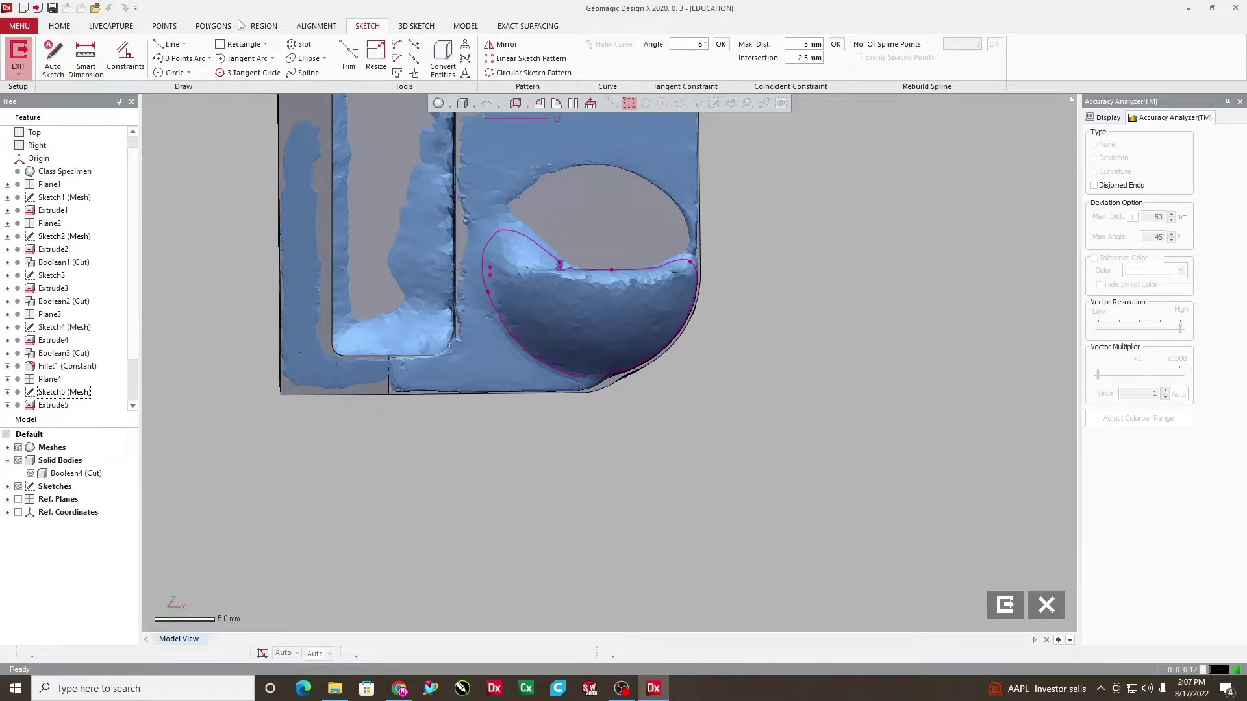
{"action": "left_click", "coordinate": [160, 74]}
{"action": "left_click", "coordinate": [693, 318]}
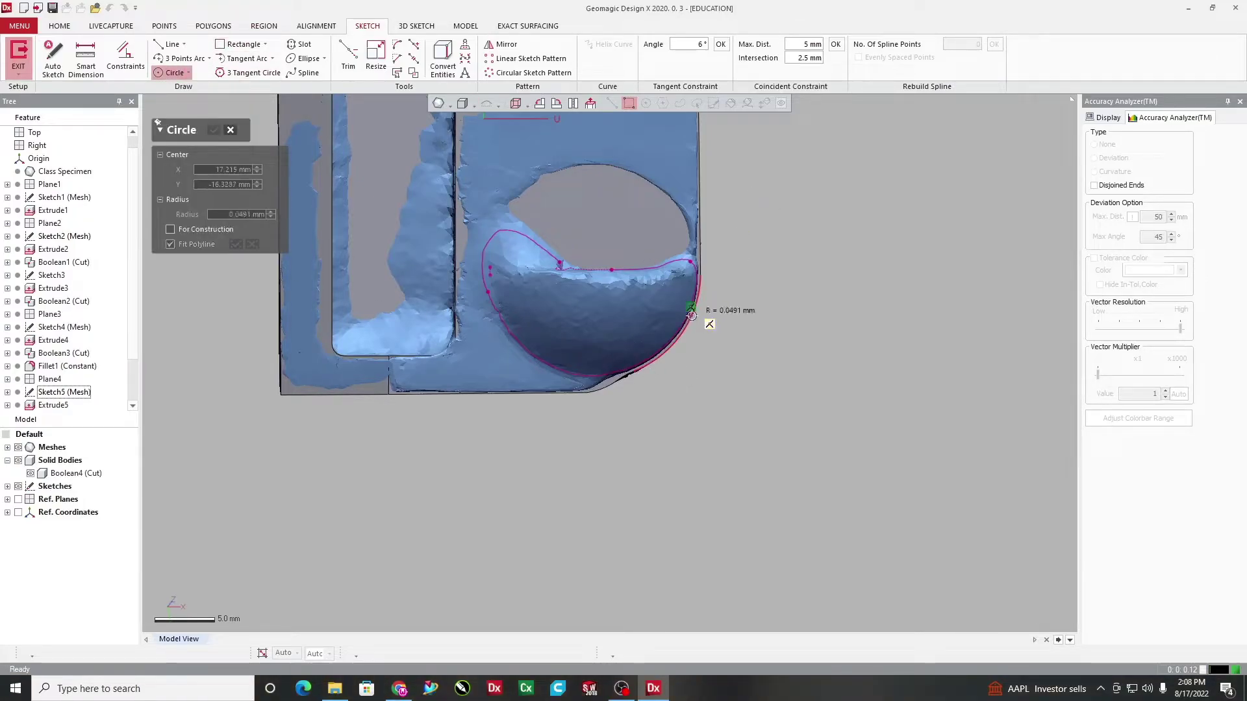
{"action": "left_click", "coordinate": [476, 246]}
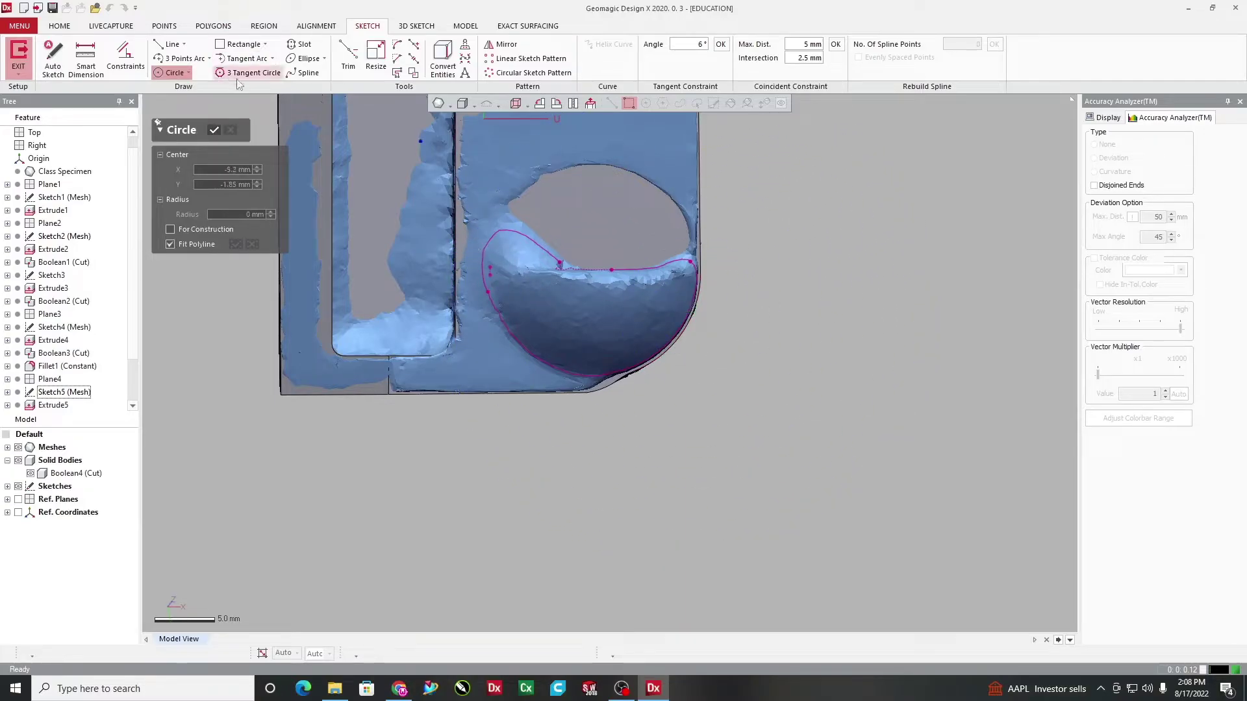
Try tracing the round feature with a three-point arc of about 8.66 mm radius, and delete that arc
{"action": "left_click", "coordinate": [181, 59]}
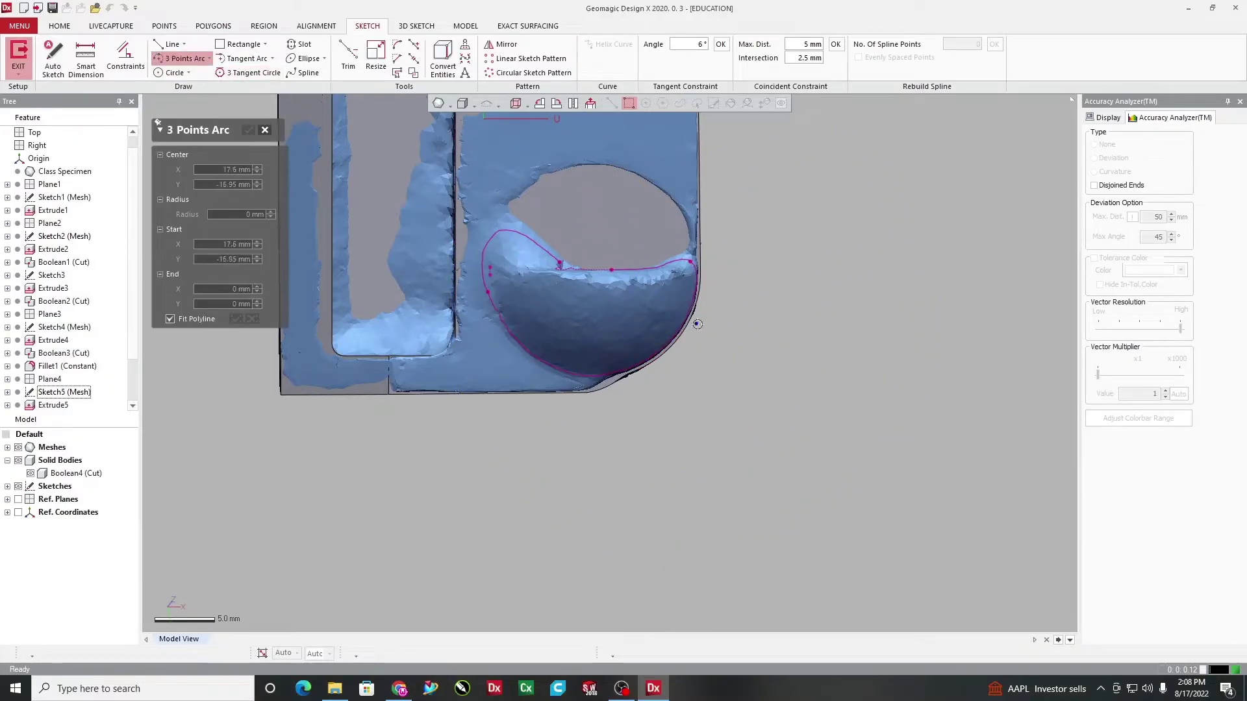
{"action": "left_click", "coordinate": [678, 330]}
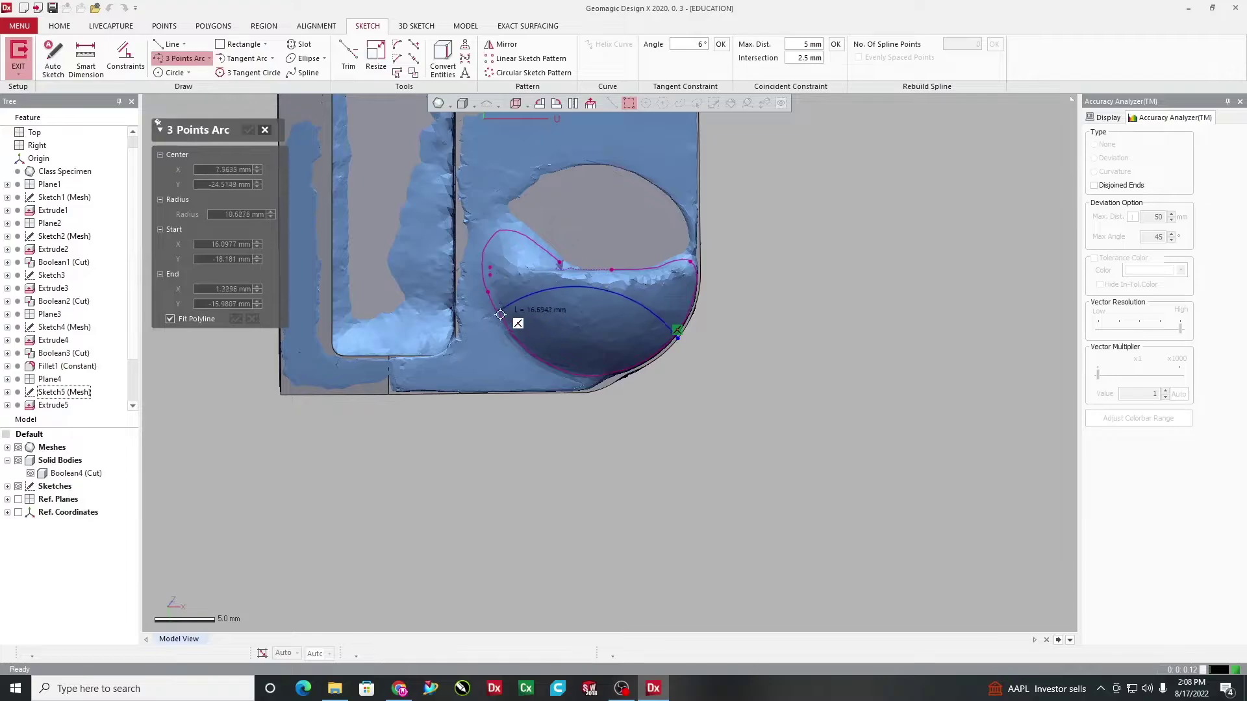
{"action": "left_click", "coordinate": [504, 323]}
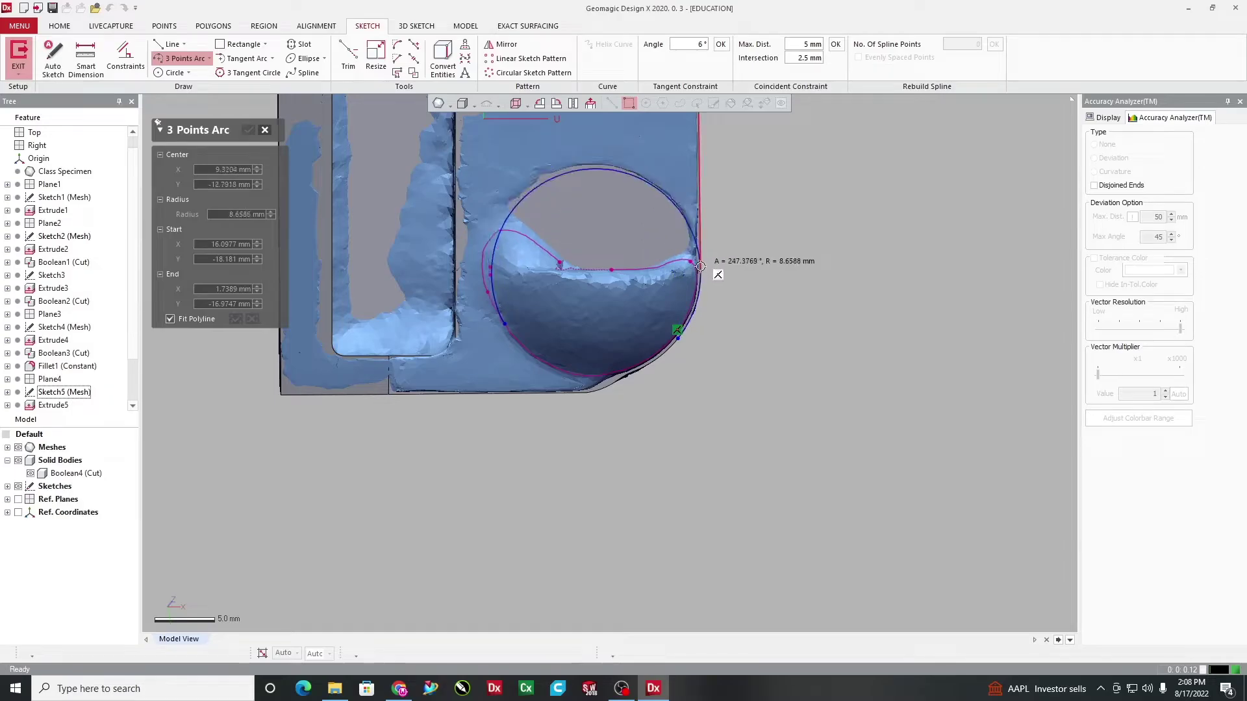
{"action": "left_click", "coordinate": [700, 266]}
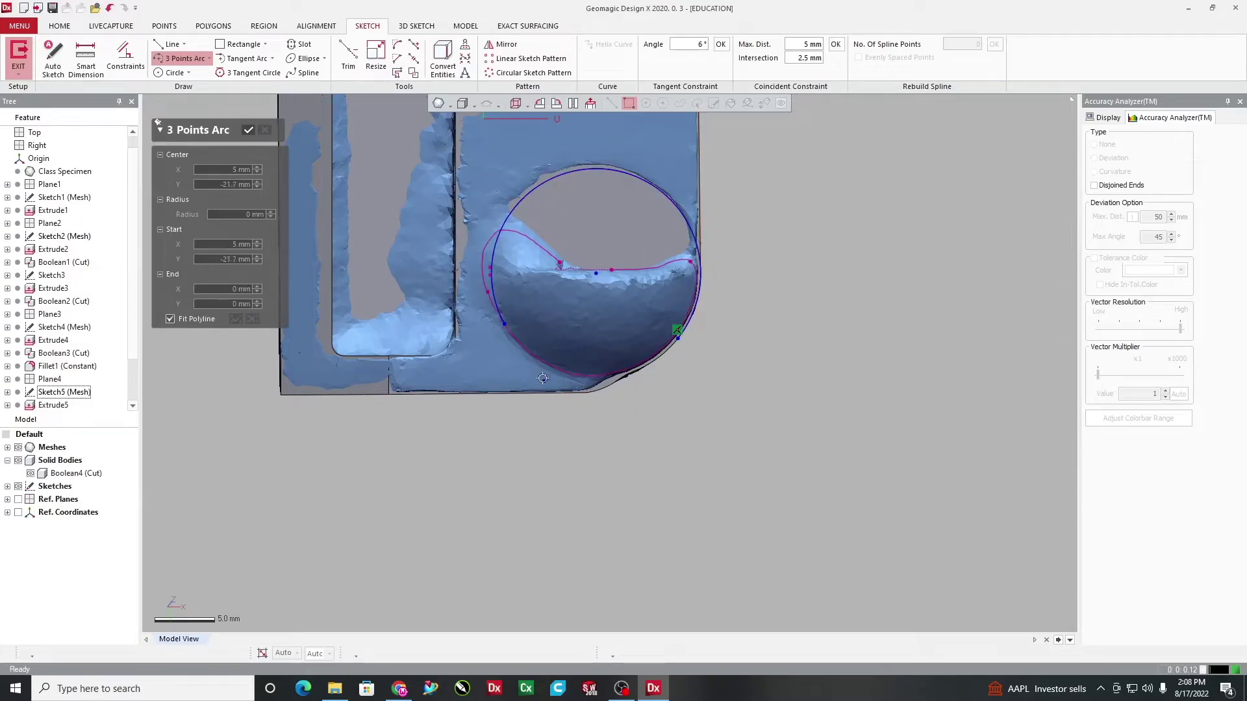
{"action": "left_click", "coordinate": [587, 435]}
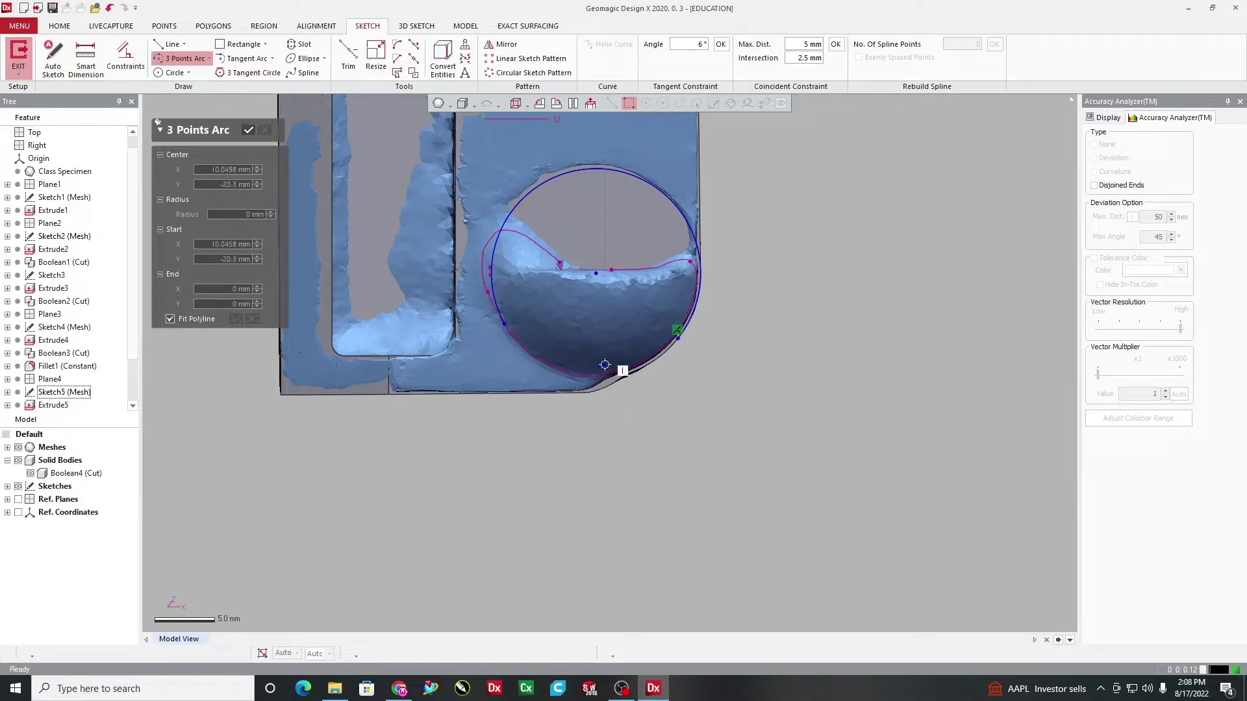
{"action": "key", "text": "Escape"}
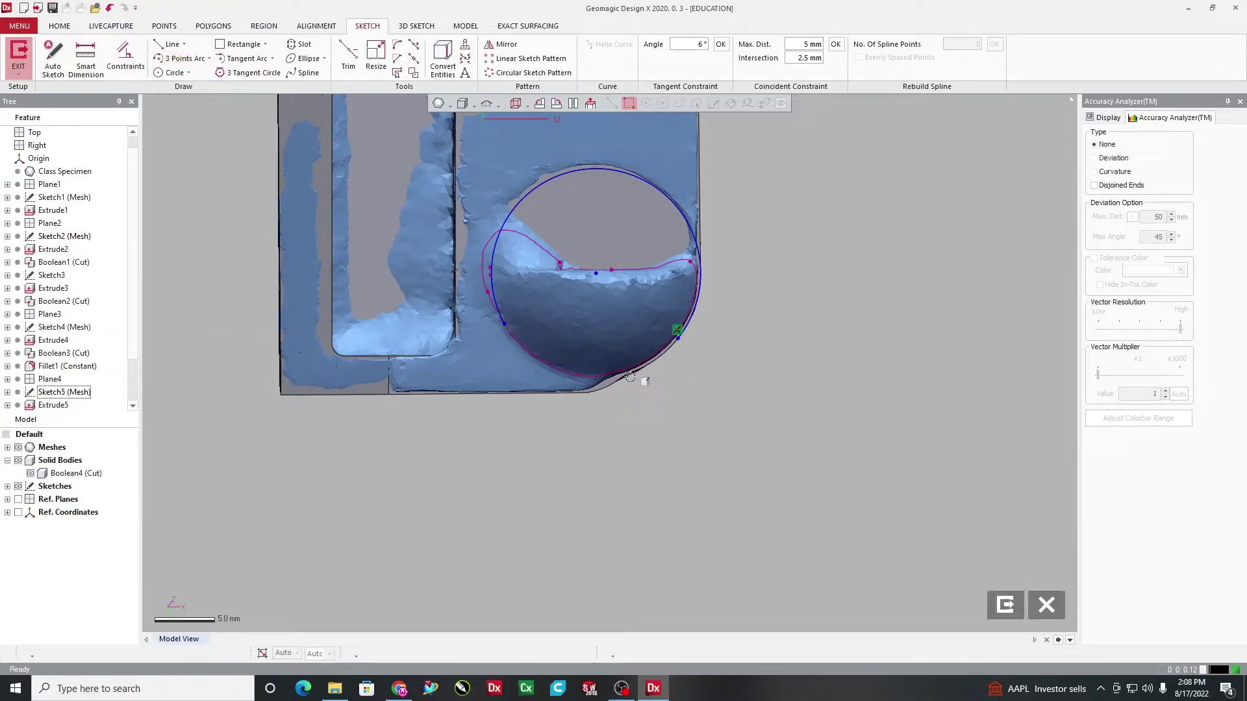
{"action": "right_click_drag", "start_coordinate": [645, 381], "coordinate": [597, 346]}
{"action": "scroll", "coordinate": [607, 354], "scroll_direction": "up", "scroll_amount": 2}
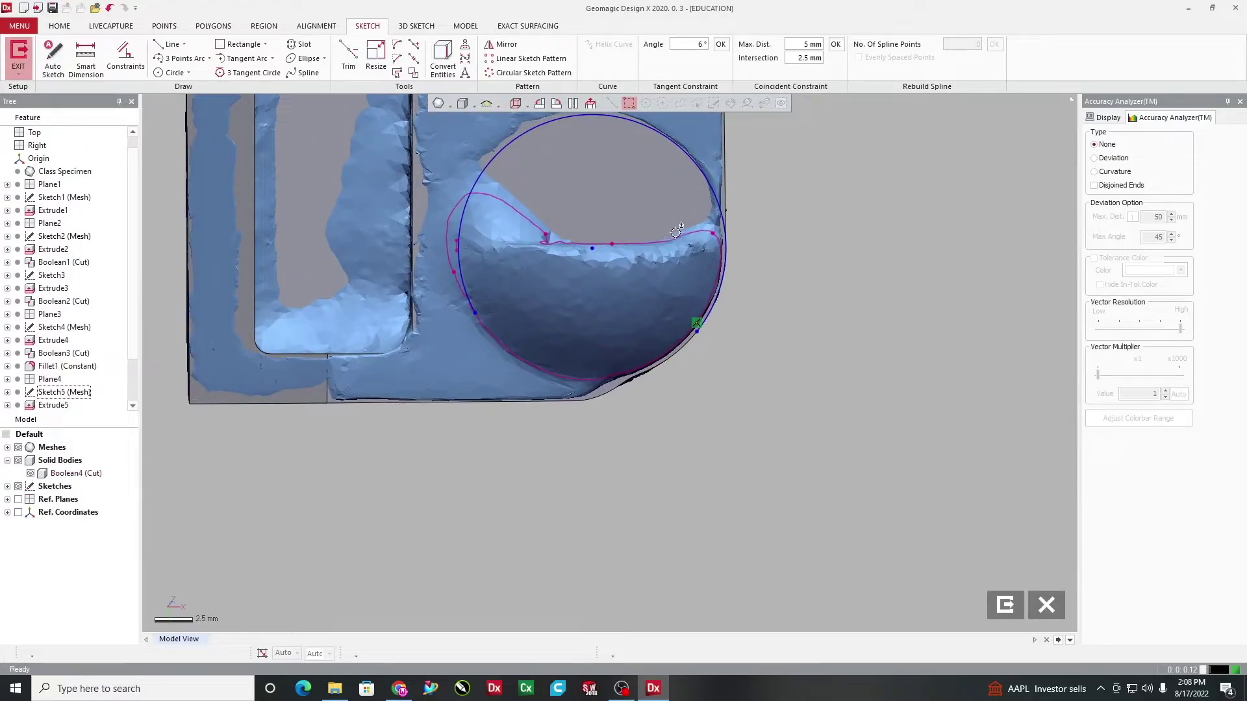
{"action": "key", "text": "Delete"}
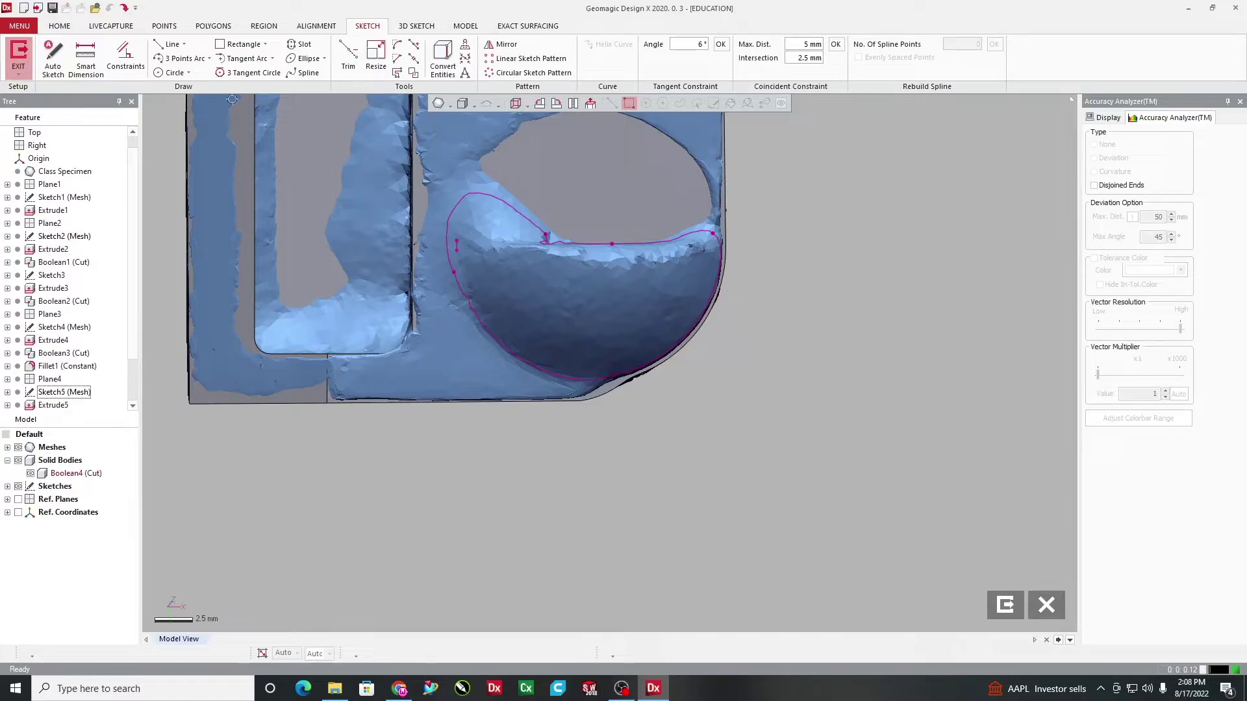
Try fitting a three-point arc of about 8.53 mm radius to the curved lower part of the section outline
{"action": "left_click", "coordinate": [181, 59]}
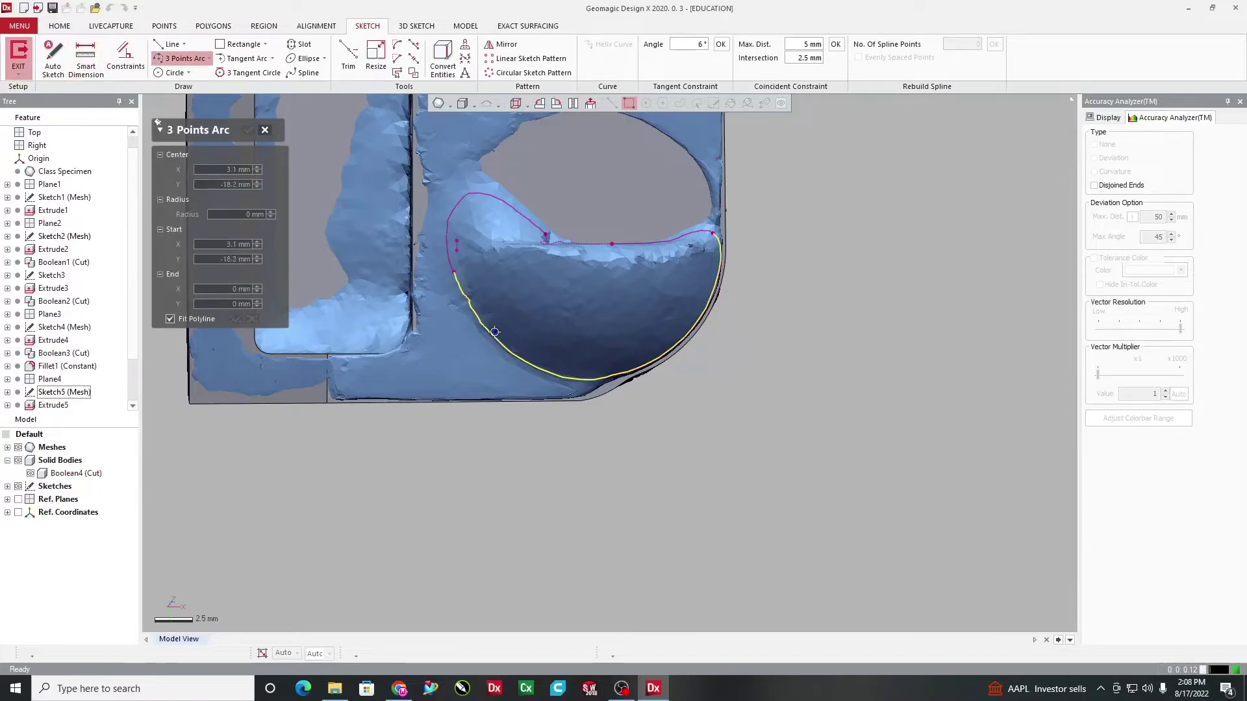
{"action": "left_click", "coordinate": [488, 331]}
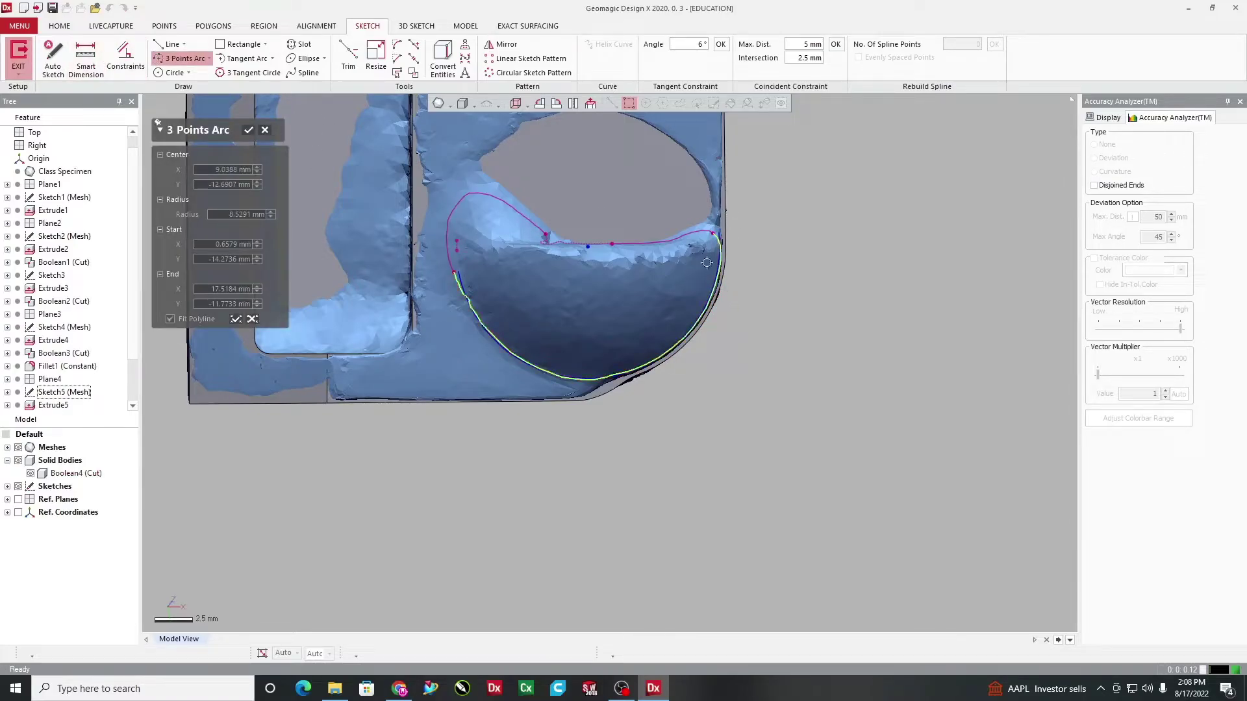
{"action": "left_click", "coordinate": [248, 132]}
{"action": "left_click", "coordinate": [172, 72]}
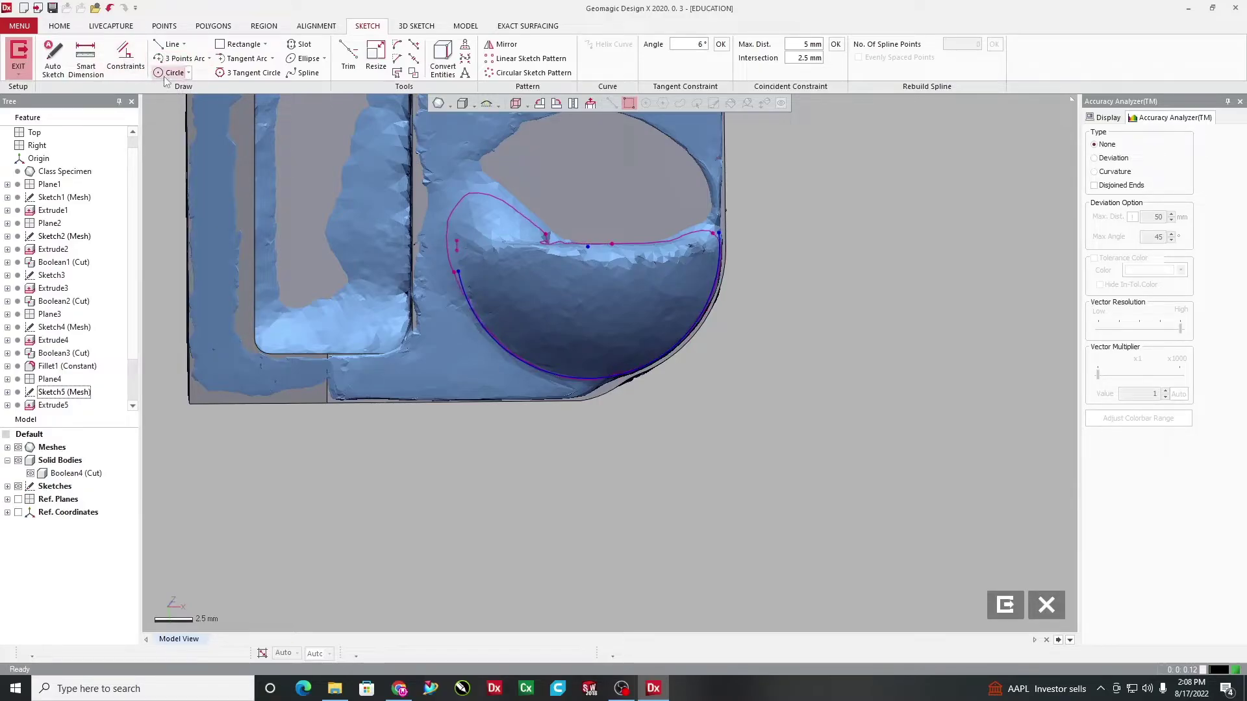
{"action": "key", "text": "Escape"}
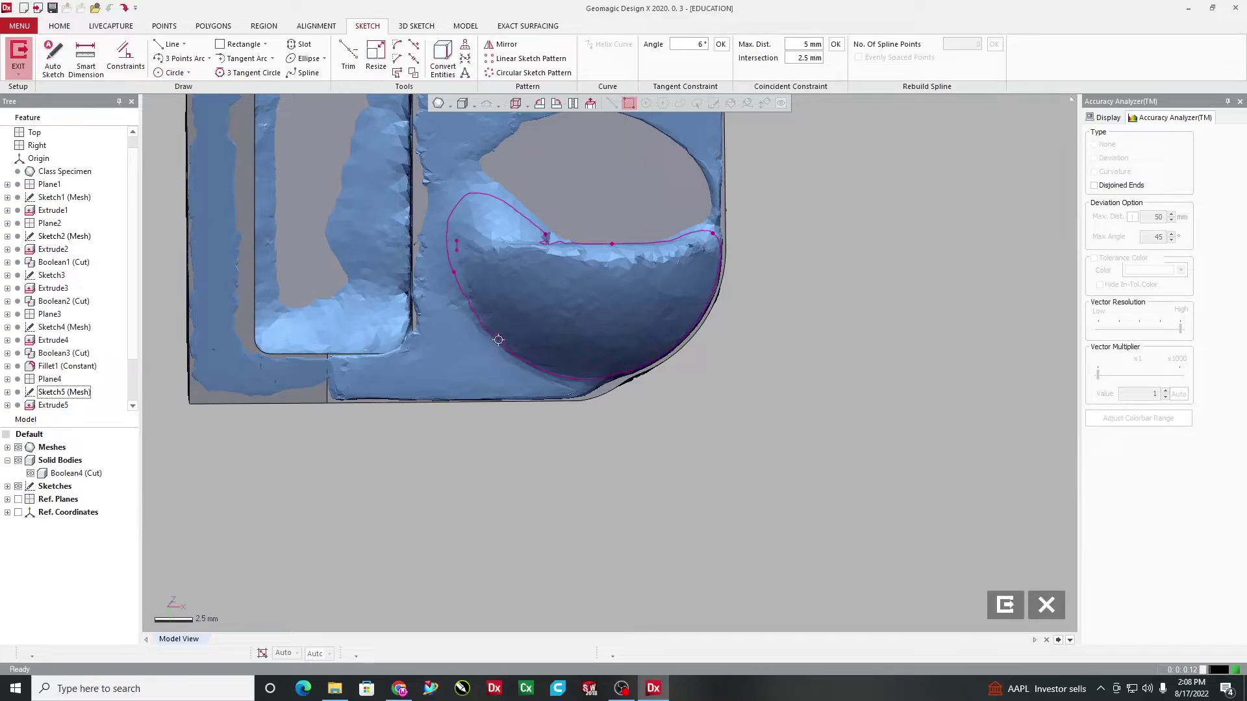
Fit a full circle of about 8.53 mm radius to the curved lower part of the mesh section outline
{"action": "left_click", "coordinate": [172, 72]}
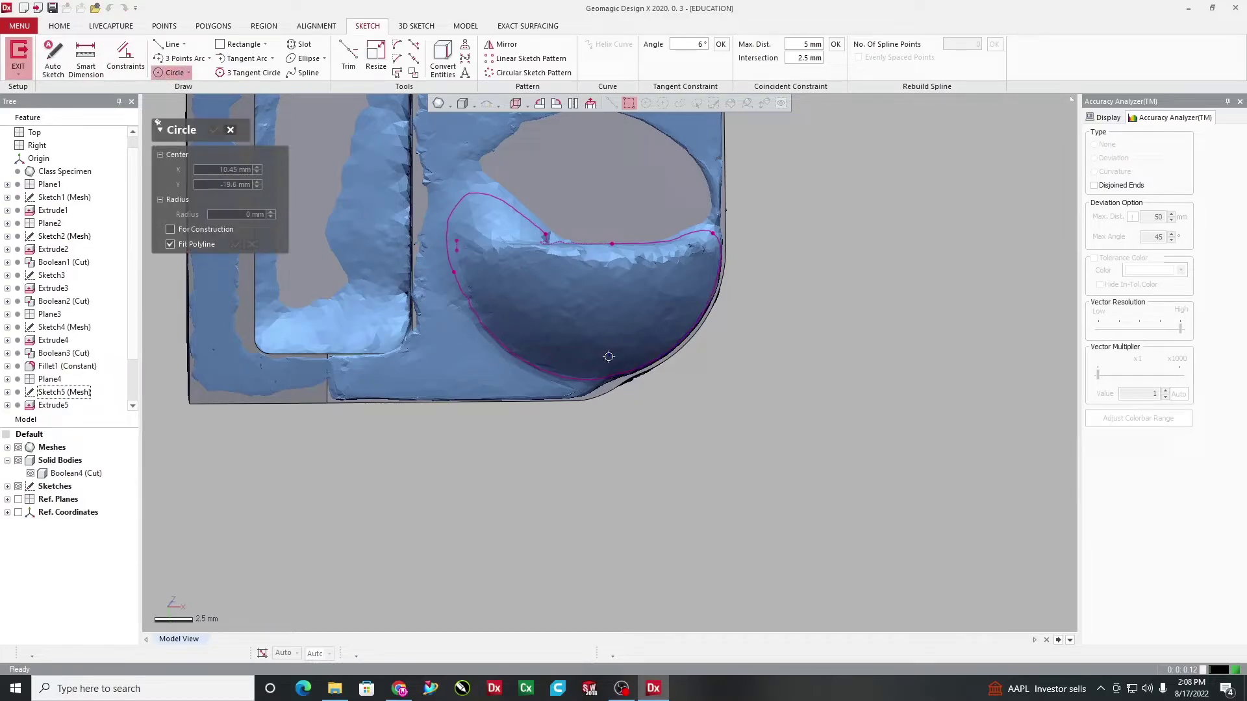
{"action": "left_click", "coordinate": [540, 364]}
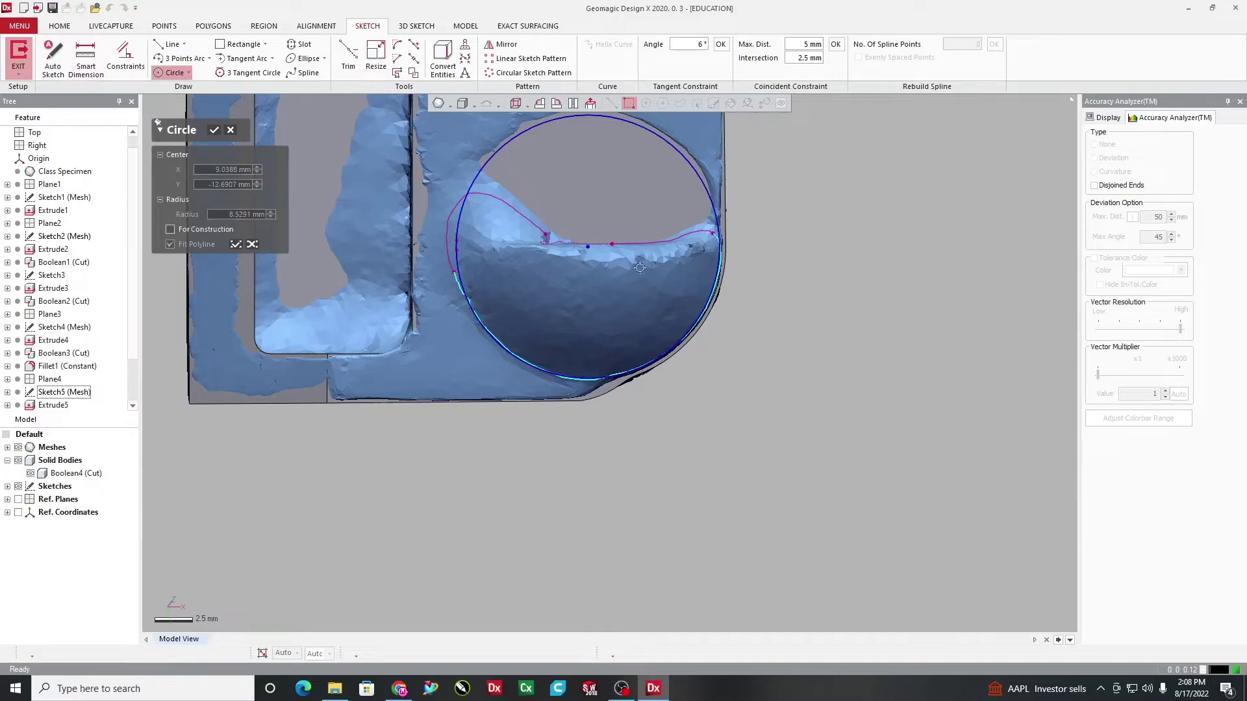
{"action": "right_click_drag", "start_coordinate": [640, 267], "coordinate": [588, 289]}
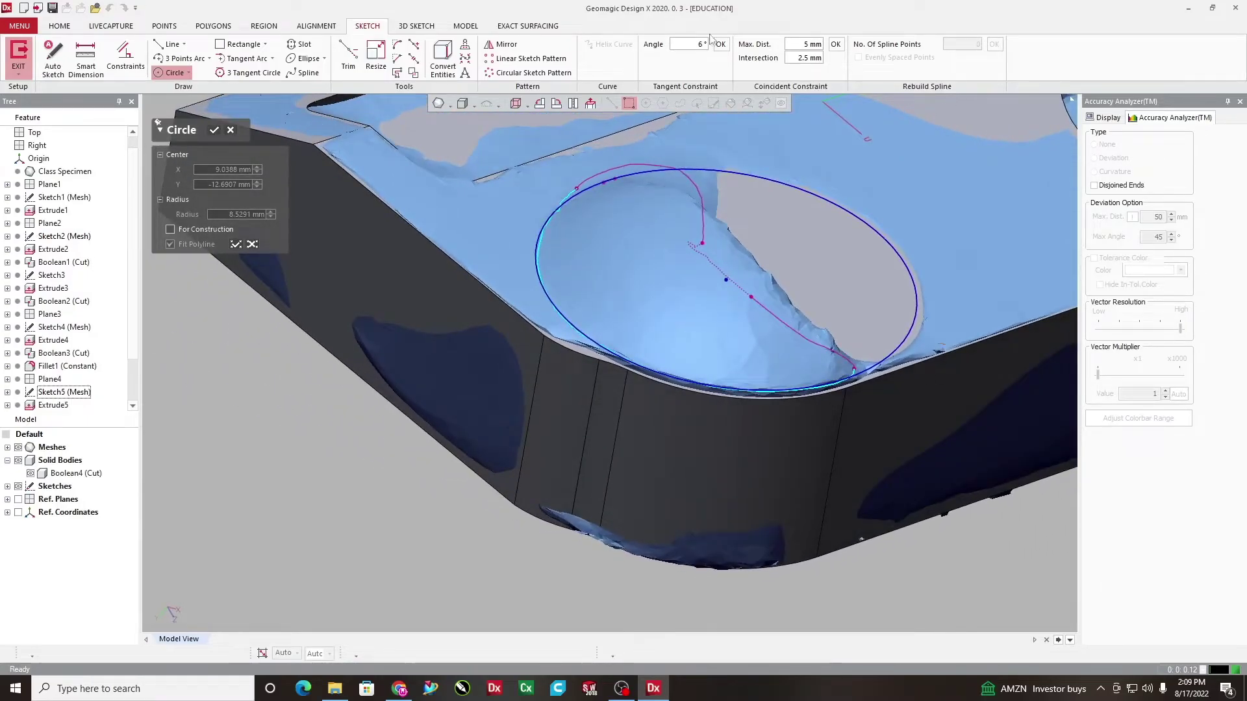
{"action": "right_click_drag", "start_coordinate": [873, 432], "coordinate": [886, 400]}
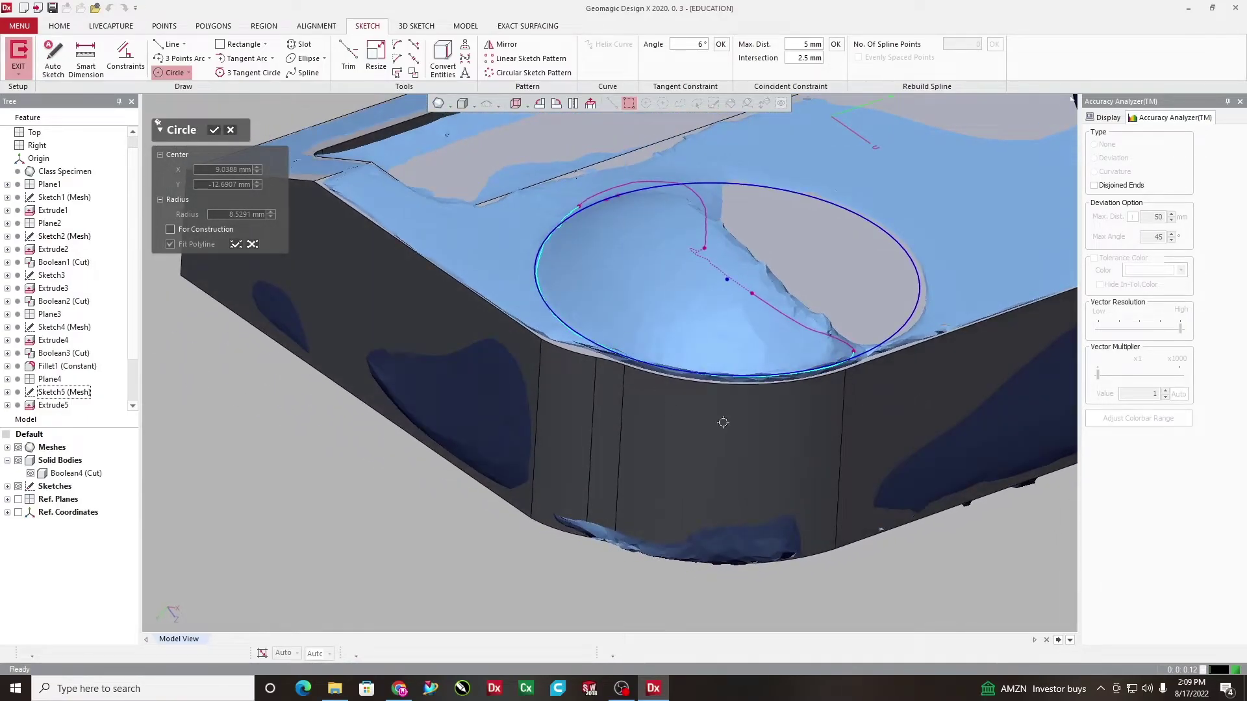
{"action": "mouse_move", "coordinate": [722, 422]}
{"action": "right_mouse_down"}
{"action": "mouse_move", "coordinate": [682, 543]}
{"action": "mouse_move", "coordinate": [617, 571]}
{"action": "mouse_move", "coordinate": [631, 441]}
{"action": "mouse_move", "coordinate": [676, 384]}
{"action": "mouse_move", "coordinate": [618, 362]}
{"action": "mouse_move", "coordinate": [515, 413]}
{"action": "right_mouse_up"}
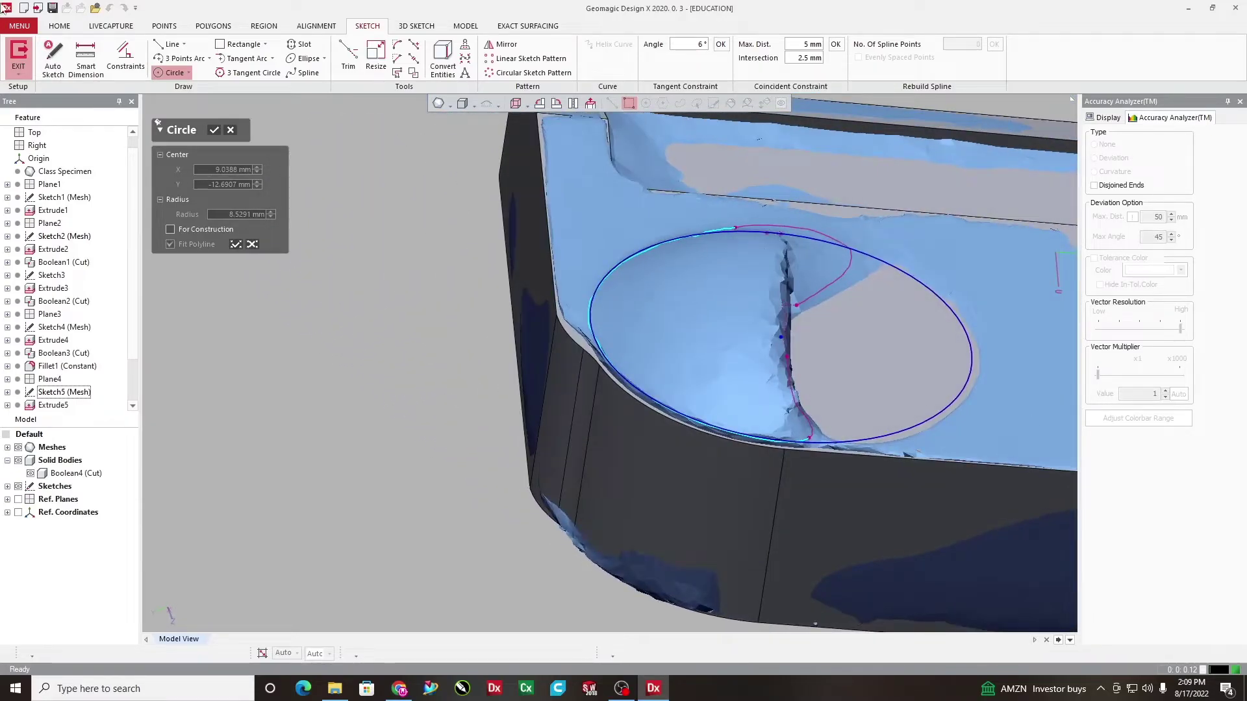
{"action": "left_click", "coordinate": [217, 135]}
{"action": "mouse_move", "coordinate": [422, 312]}
{"action": "right_mouse_down"}
{"action": "mouse_move", "coordinate": [479, 356]}
{"action": "mouse_move", "coordinate": [646, 437]}
{"action": "mouse_move", "coordinate": [492, 167]}
{"action": "mouse_move", "coordinate": [565, 135]}
{"action": "mouse_move", "coordinate": [653, 190]}
{"action": "mouse_move", "coordinate": [565, 192]}
{"action": "right_mouse_up"}
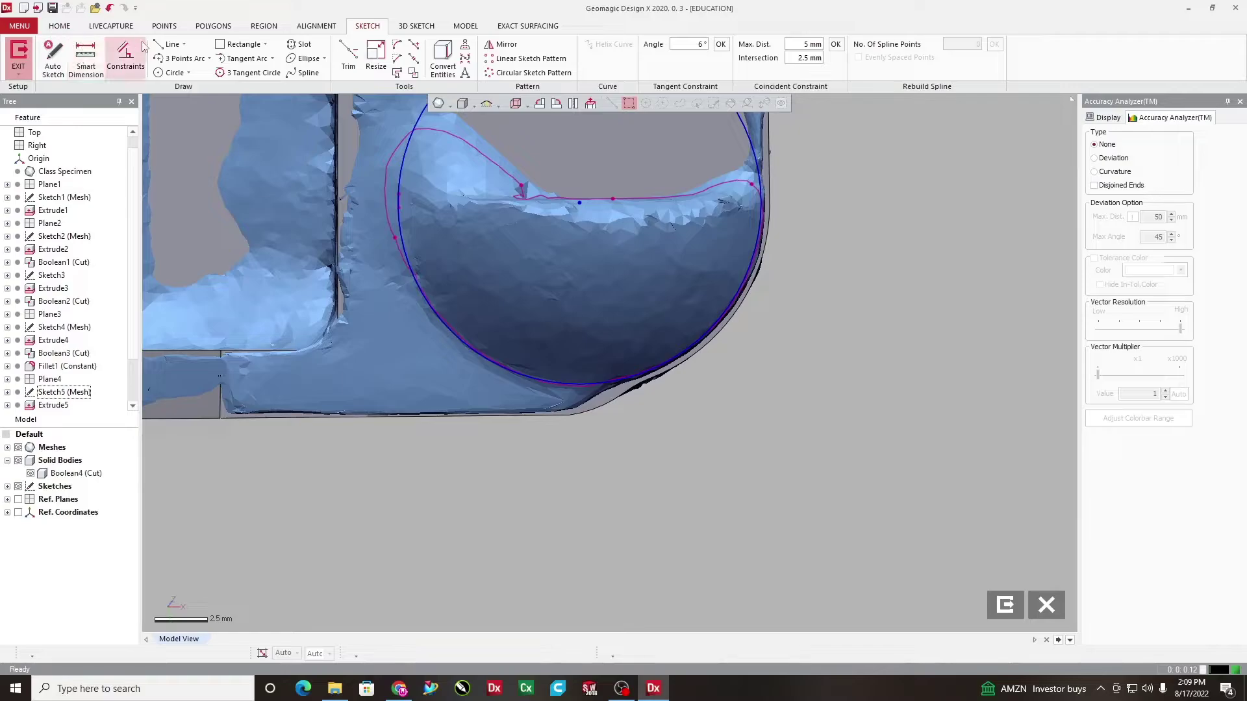
Fit a line to the straight segment of the section outline that runs near the circle's center
{"action": "left_click", "coordinate": [170, 44]}
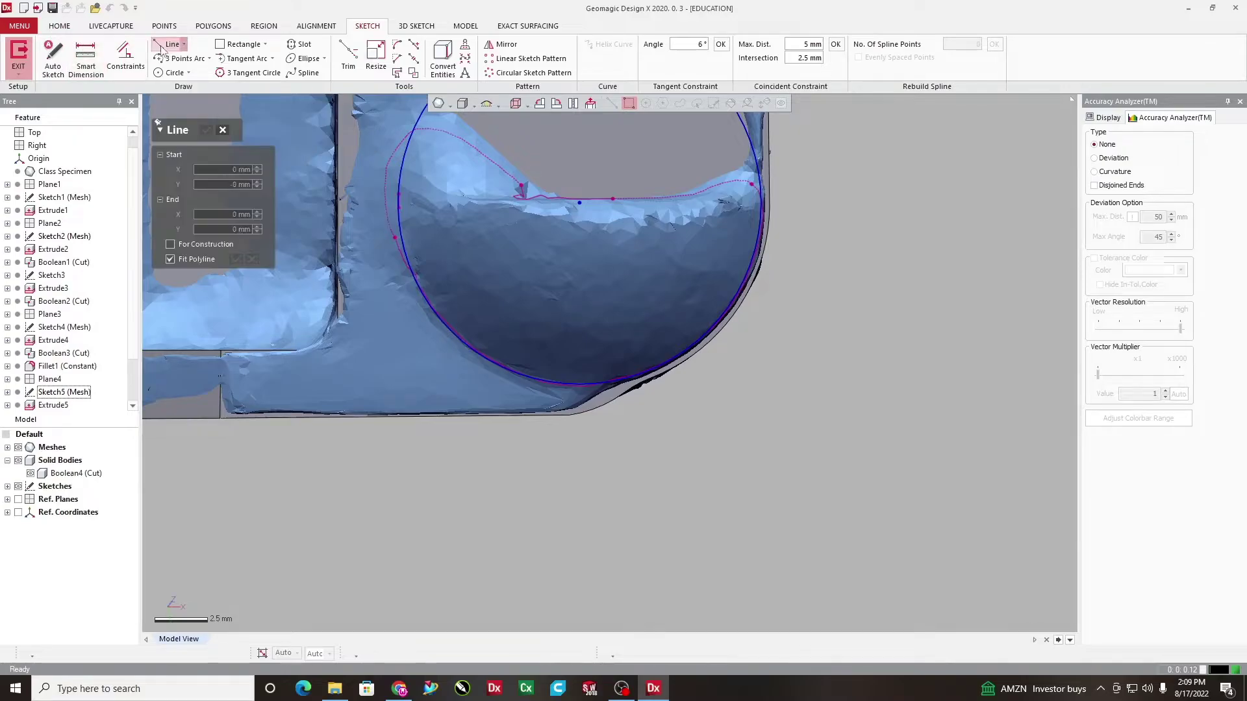
{"action": "left_click", "coordinate": [592, 201]}
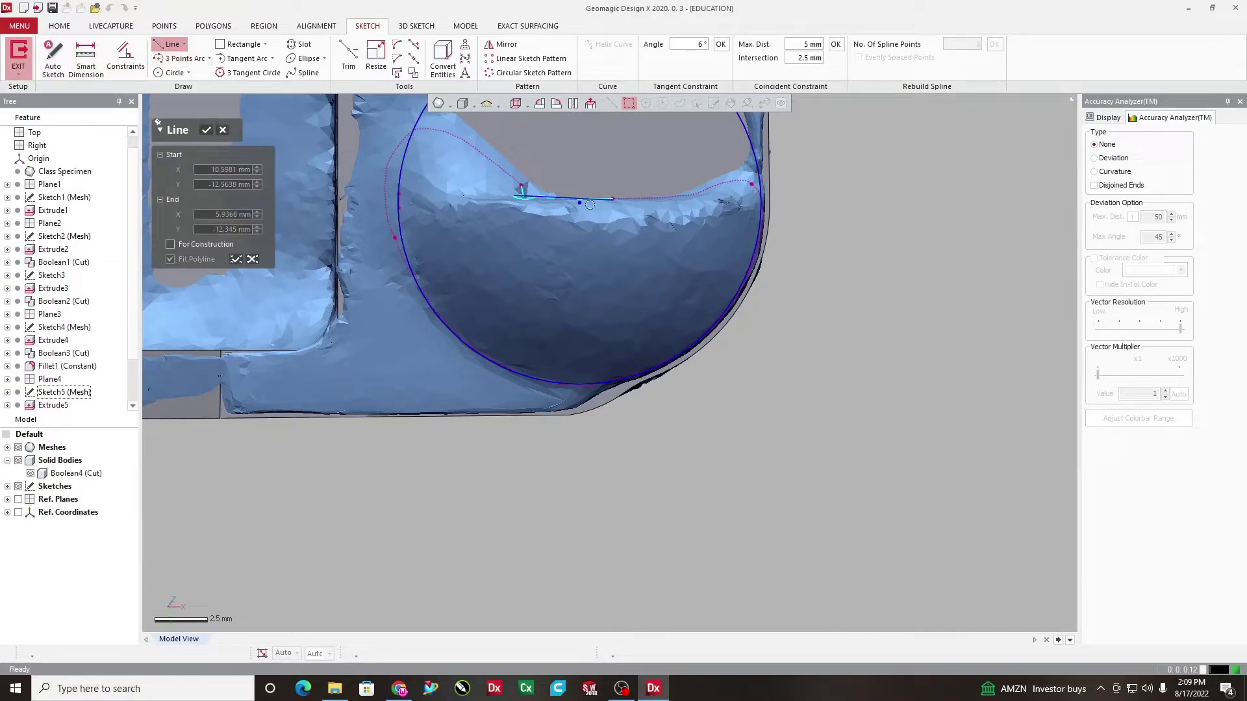
{"action": "right_click_drag", "start_coordinate": [585, 198], "coordinate": [591, 199]}
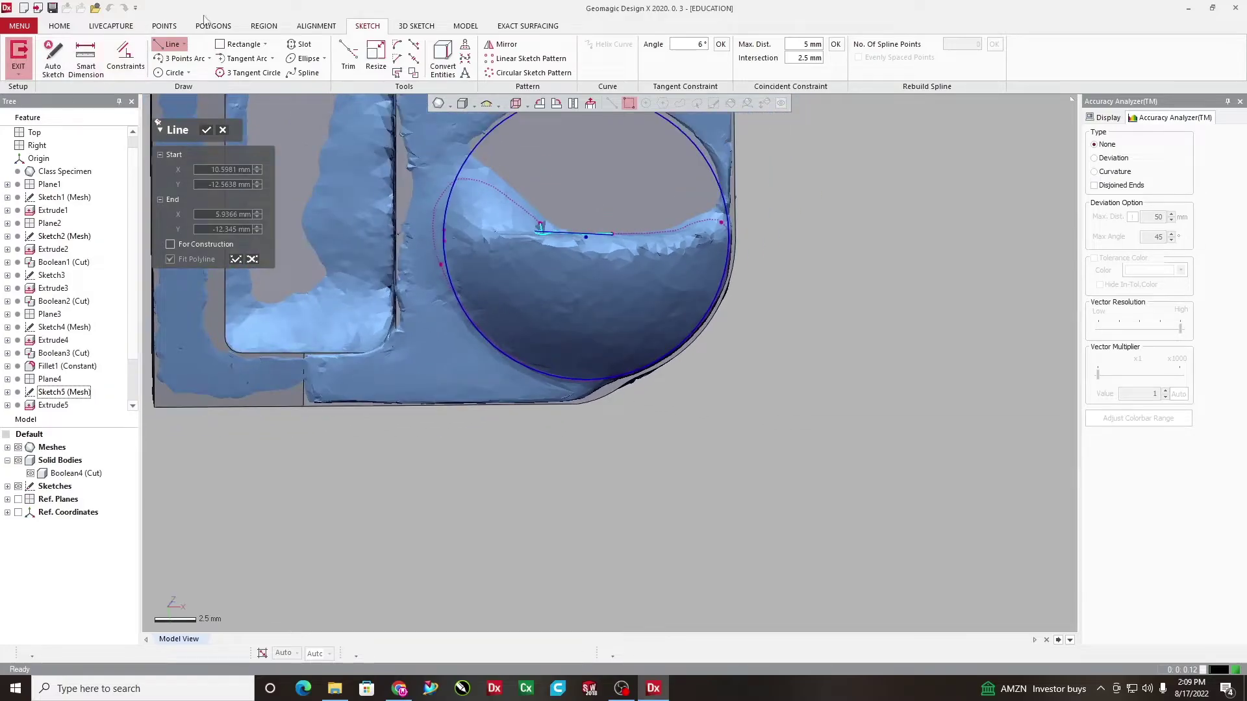
{"action": "left_click", "coordinate": [576, 232]}
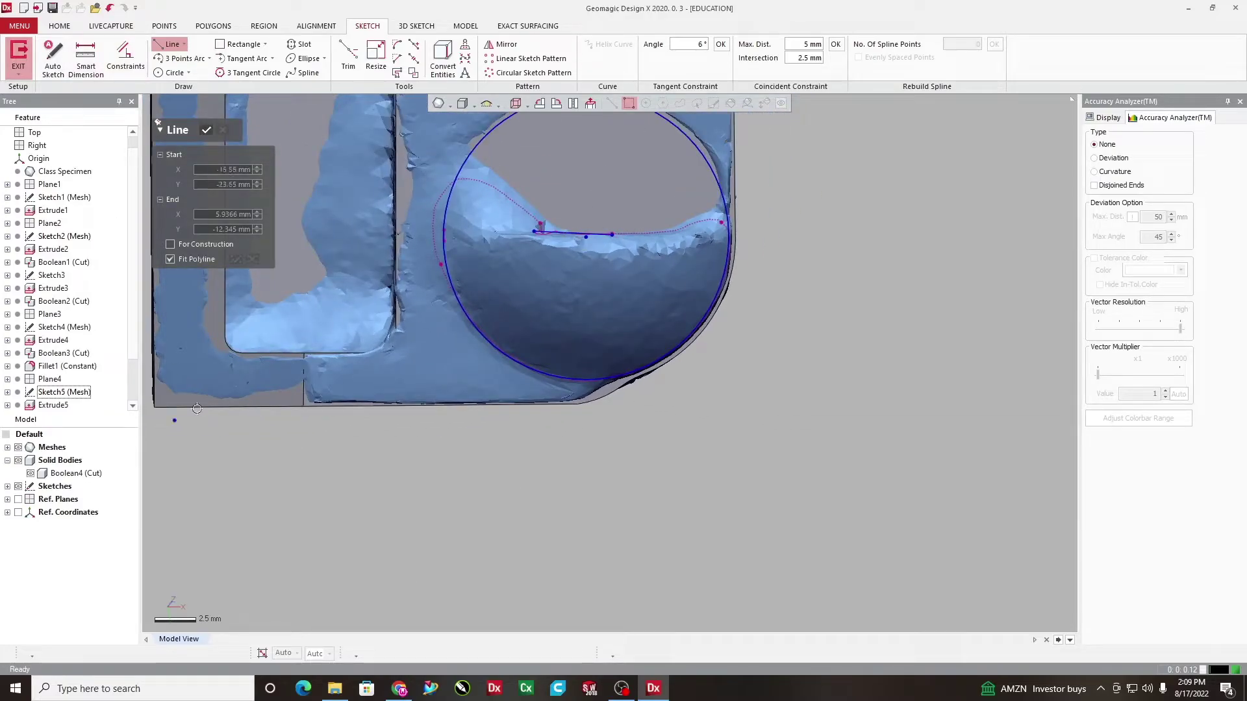
{"action": "left_click", "coordinate": [206, 132]}
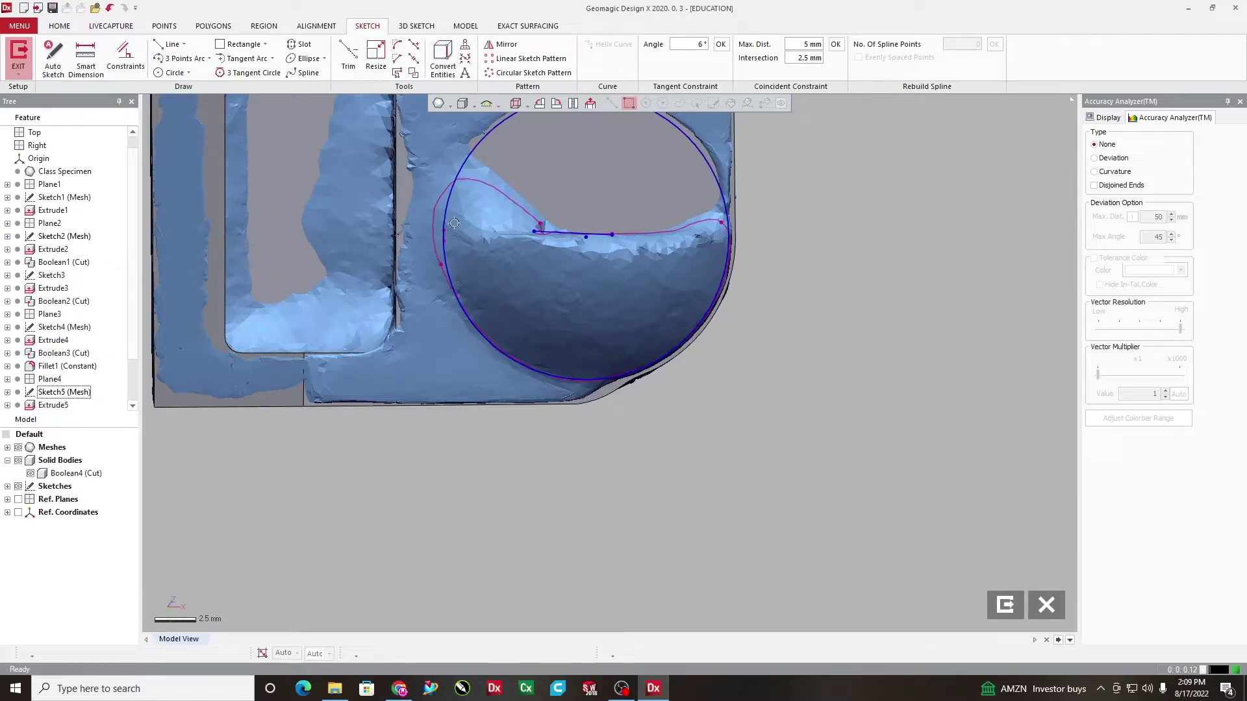
Constrain the fitted line to be horizontal and fix it in place
{"action": "double_click", "coordinate": [572, 231]}
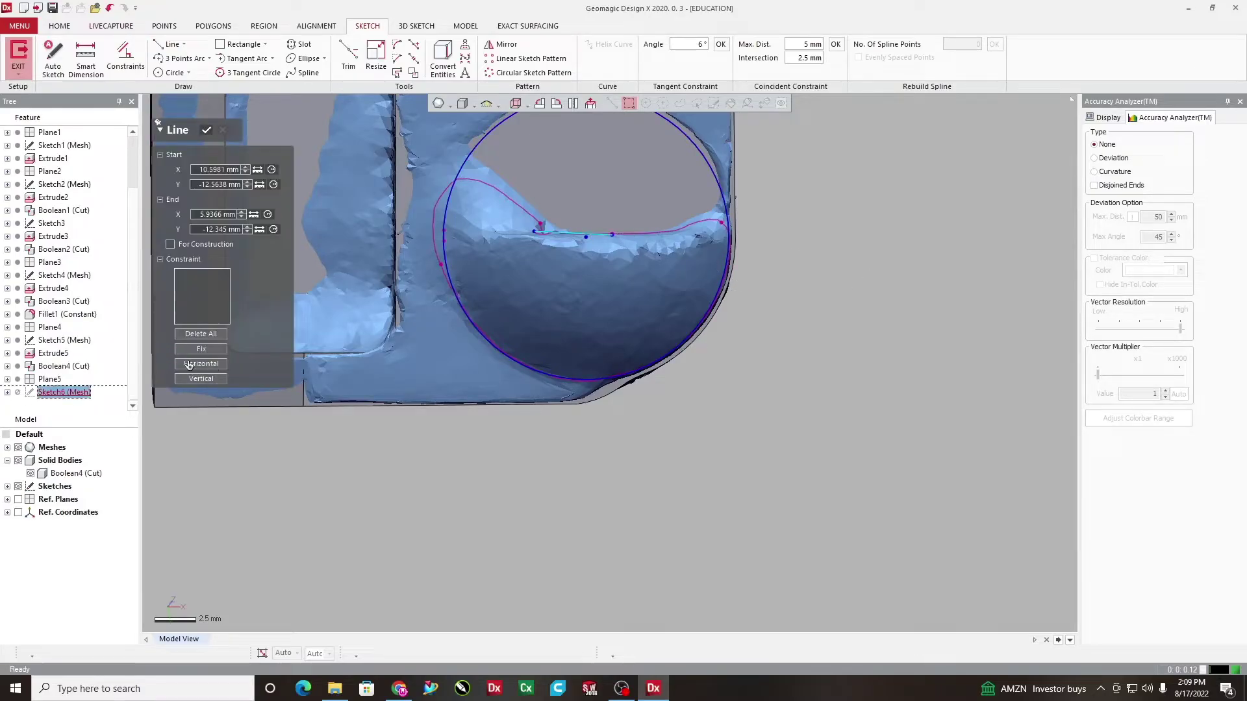
{"action": "left_click", "coordinate": [200, 365]}
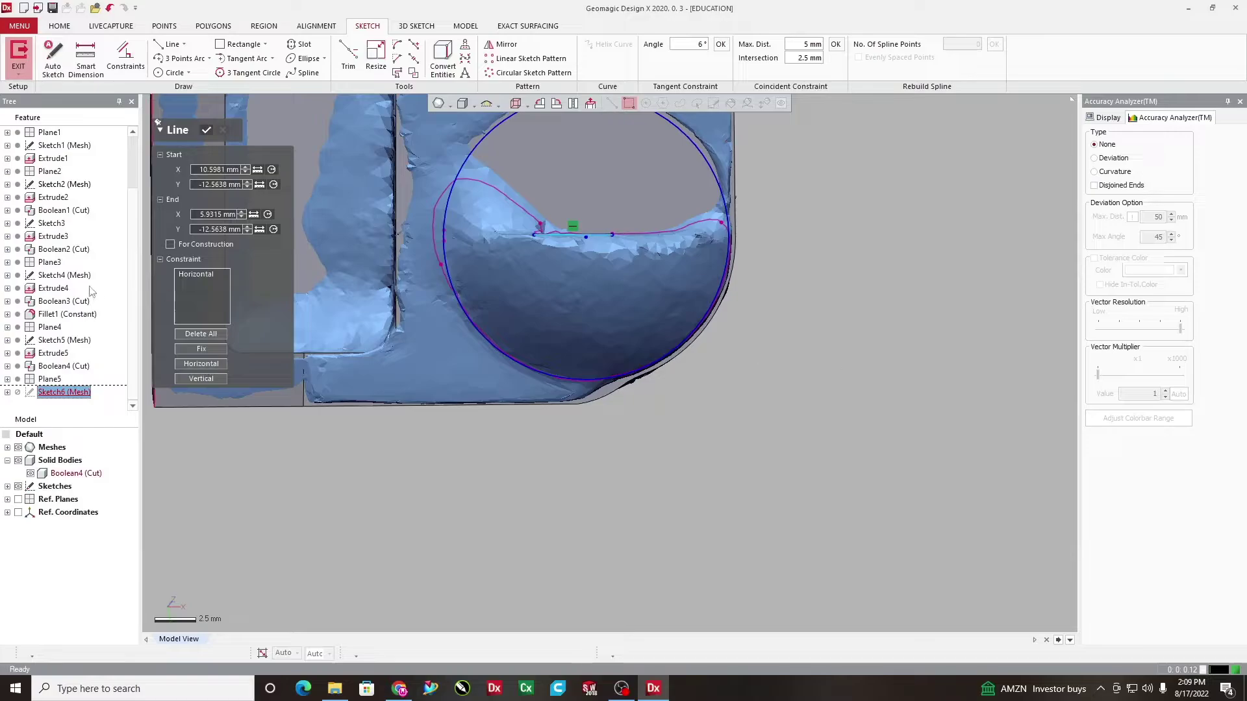
{"action": "left_click", "coordinate": [205, 132]}
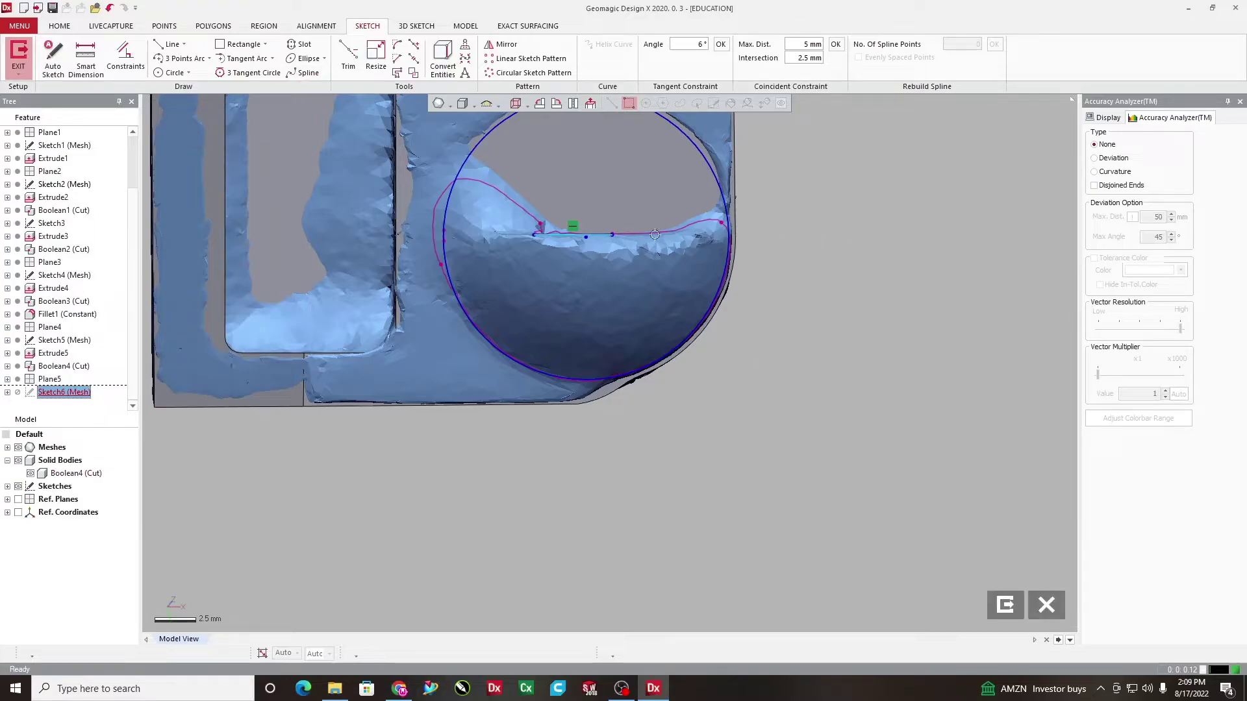
{"action": "left_click", "coordinate": [603, 235]}
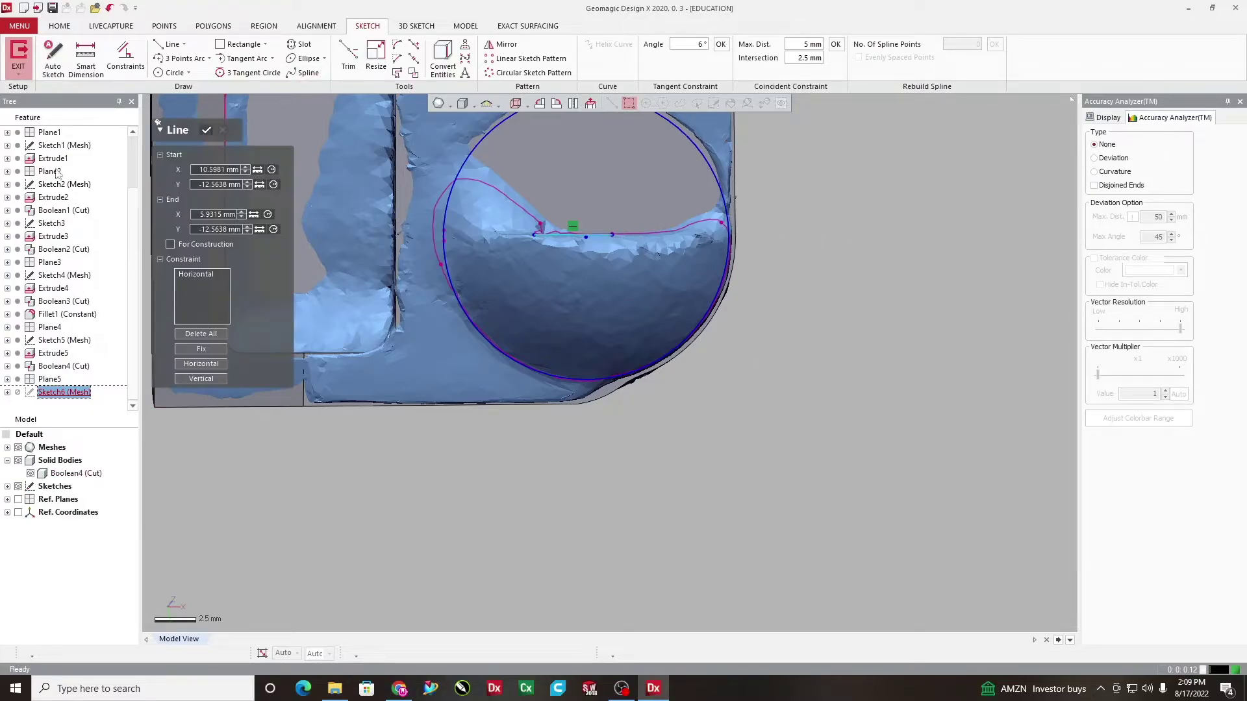
{"action": "left_click", "coordinate": [202, 350]}
{"action": "left_click", "coordinate": [206, 133]}
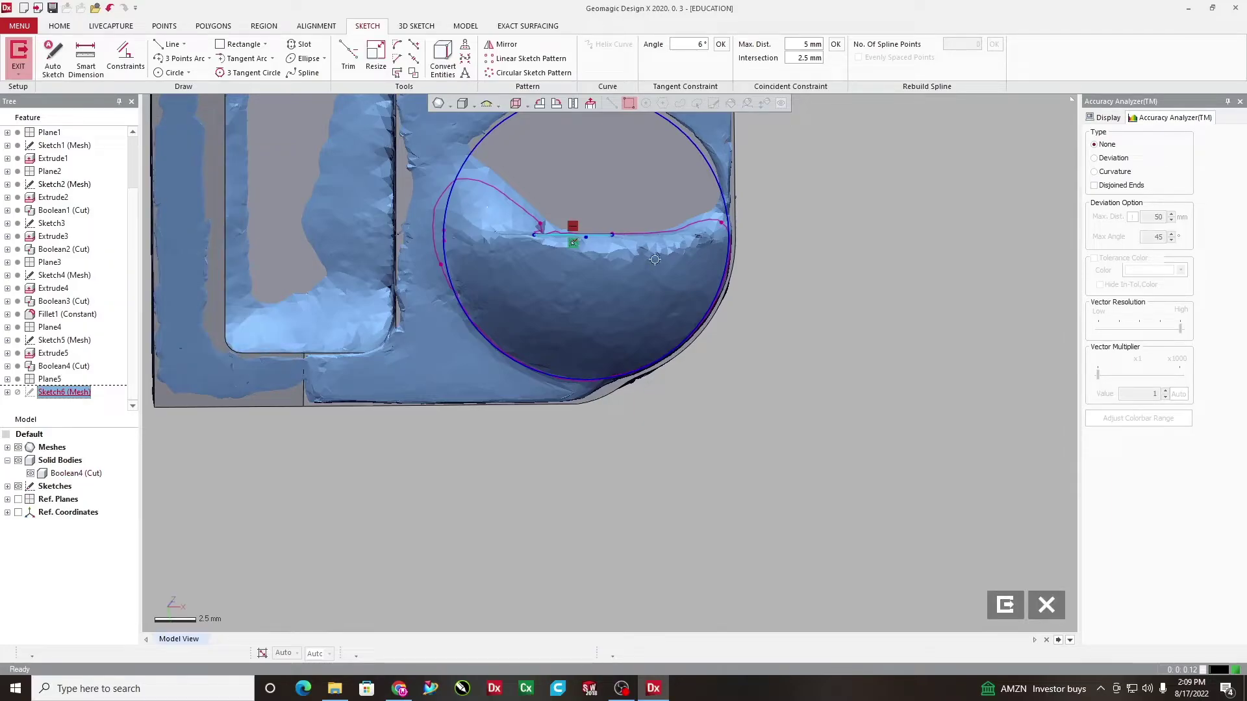
Extend both ends of the fixed horizontal line past the circle so it crosses the full diameter
{"action": "left_click_drag", "start_coordinate": [612, 237], "coordinate": [835, 237]}
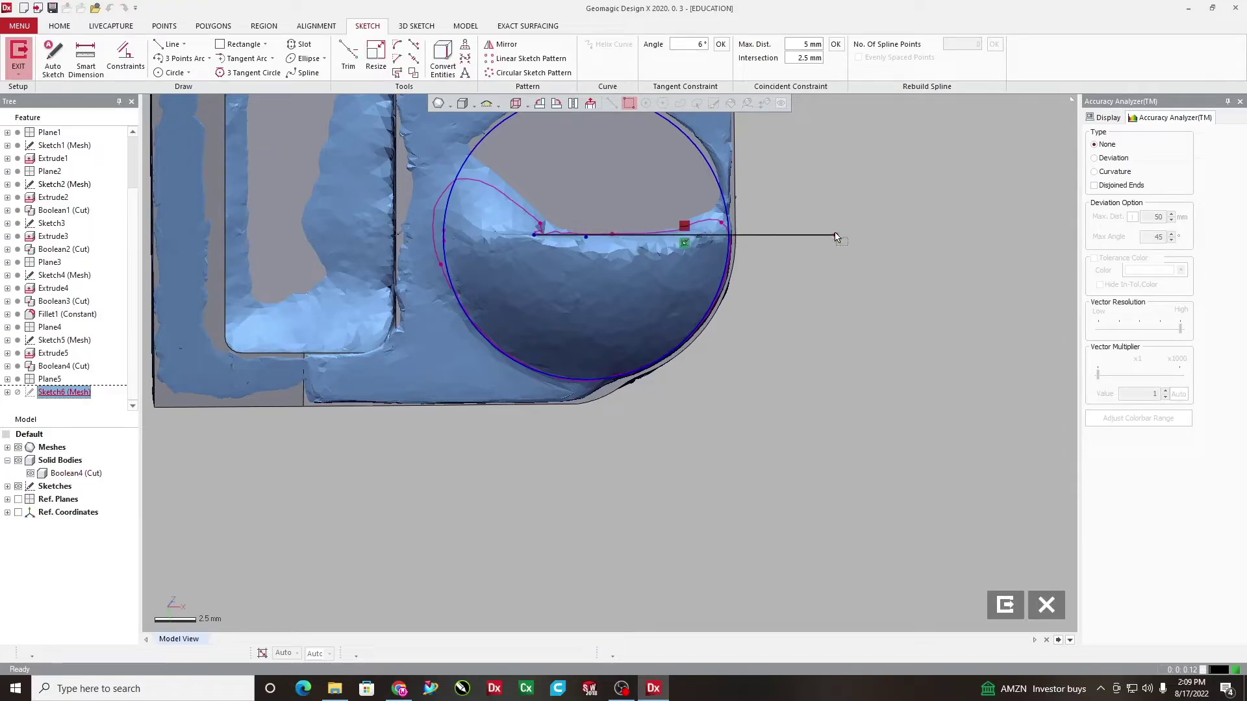
{"action": "left_click_drag", "start_coordinate": [533, 240], "coordinate": [411, 235]}
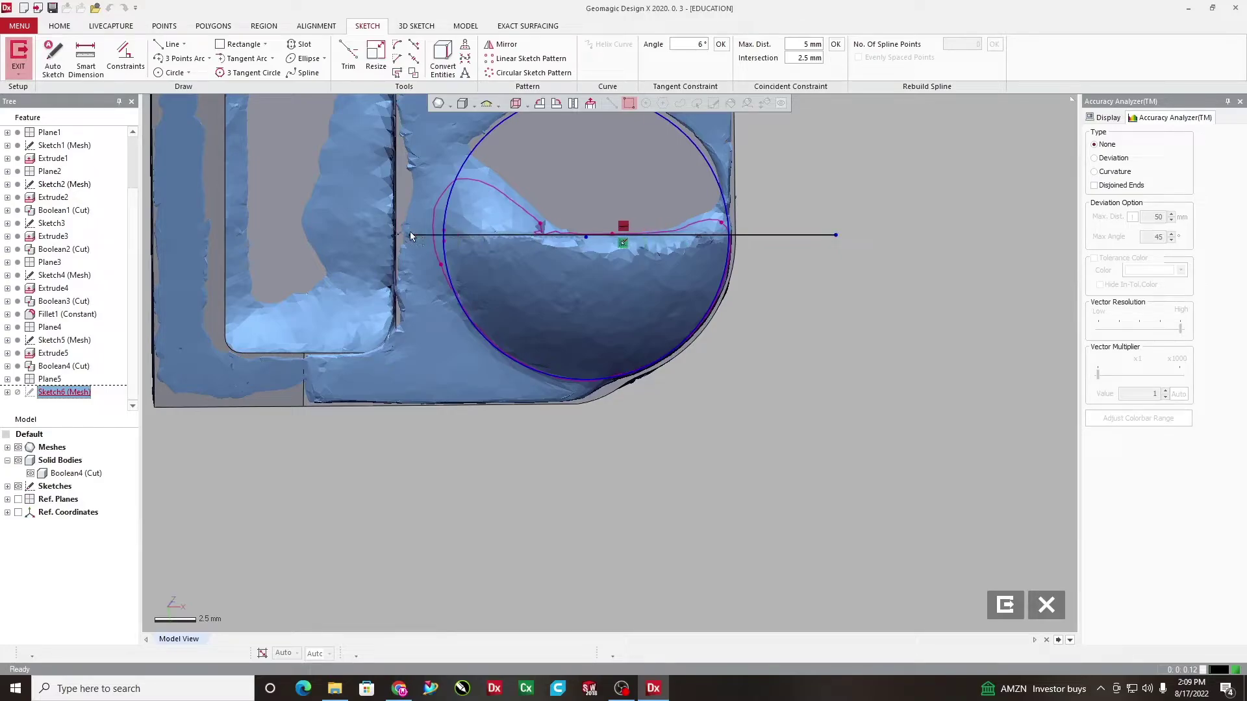
Trim away the circle's upper arc and the line's overhanging ends to leave a closed half-circle profile
{"action": "left_click", "coordinate": [348, 57]}
{"action": "left_click_drag", "start_coordinate": [452, 176], "coordinate": [459, 178]}
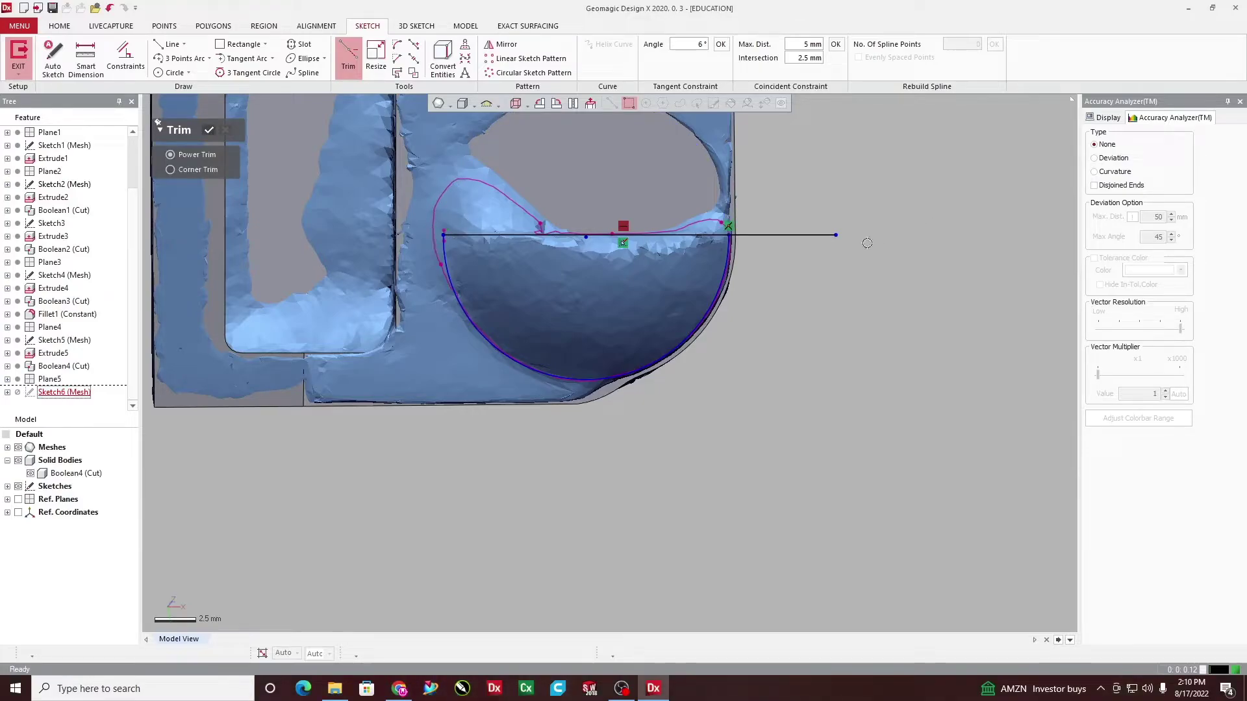
{"action": "mouse_move", "coordinate": [817, 236]}
{"action": "right_mouse_down"}
{"action": "mouse_move", "coordinate": [799, 186]}
{"action": "mouse_move", "coordinate": [849, 201]}
{"action": "mouse_move", "coordinate": [776, 370]}
{"action": "mouse_move", "coordinate": [904, 352]}
{"action": "mouse_move", "coordinate": [151, 141]}
{"action": "right_mouse_up"}
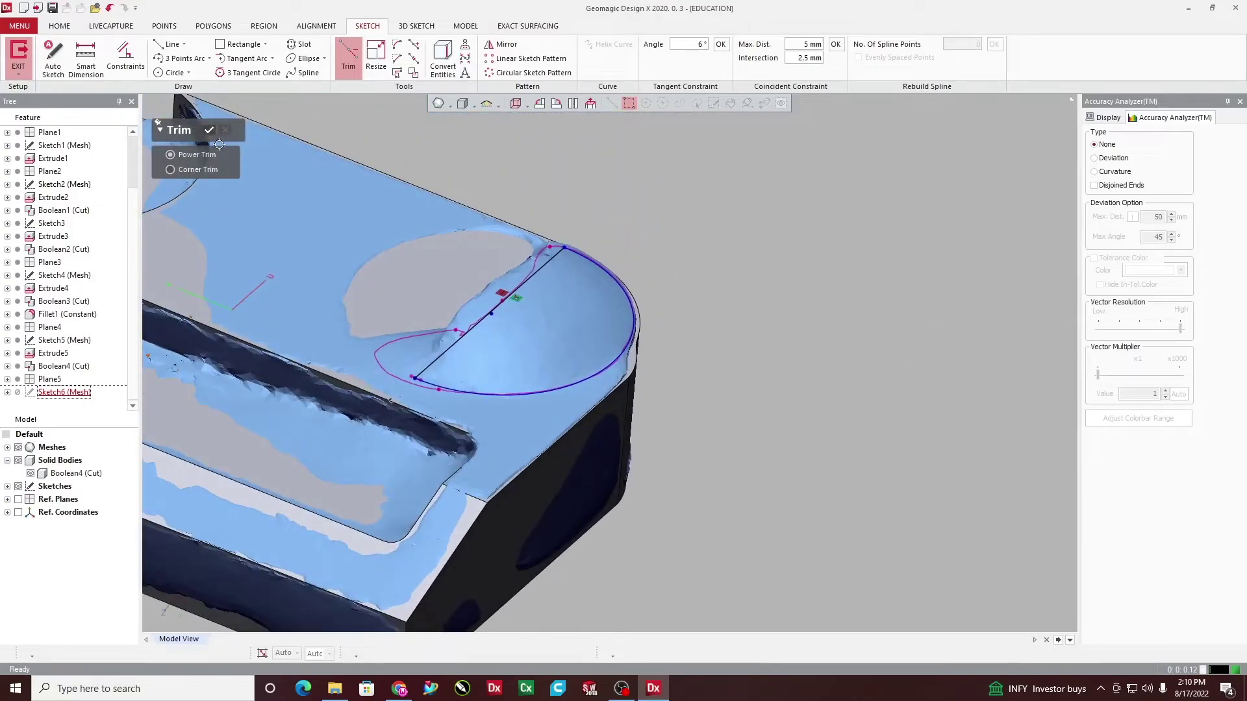
{"action": "left_click", "coordinate": [208, 132]}
{"action": "scroll", "coordinate": [454, 334], "scroll_direction": "up", "scroll_amount": 4}
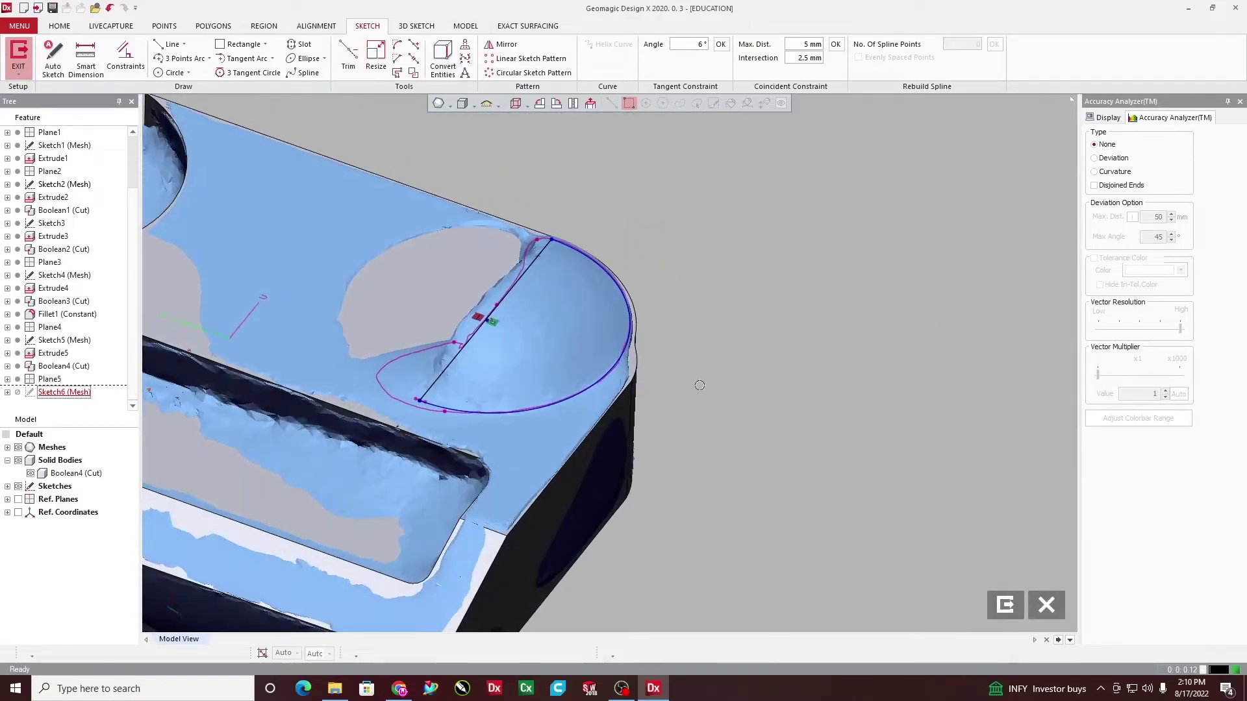
{"action": "scroll", "coordinate": [513, 378], "scroll_direction": "down", "scroll_amount": 3}
{"action": "mouse_move", "coordinate": [510, 377]}
{"action": "right_mouse_down"}
{"action": "mouse_move", "coordinate": [503, 341]}
{"action": "mouse_move", "coordinate": [732, 256]}
{"action": "mouse_move", "coordinate": [671, 256]}
{"action": "mouse_move", "coordinate": [651, 295]}
{"action": "right_mouse_up"}
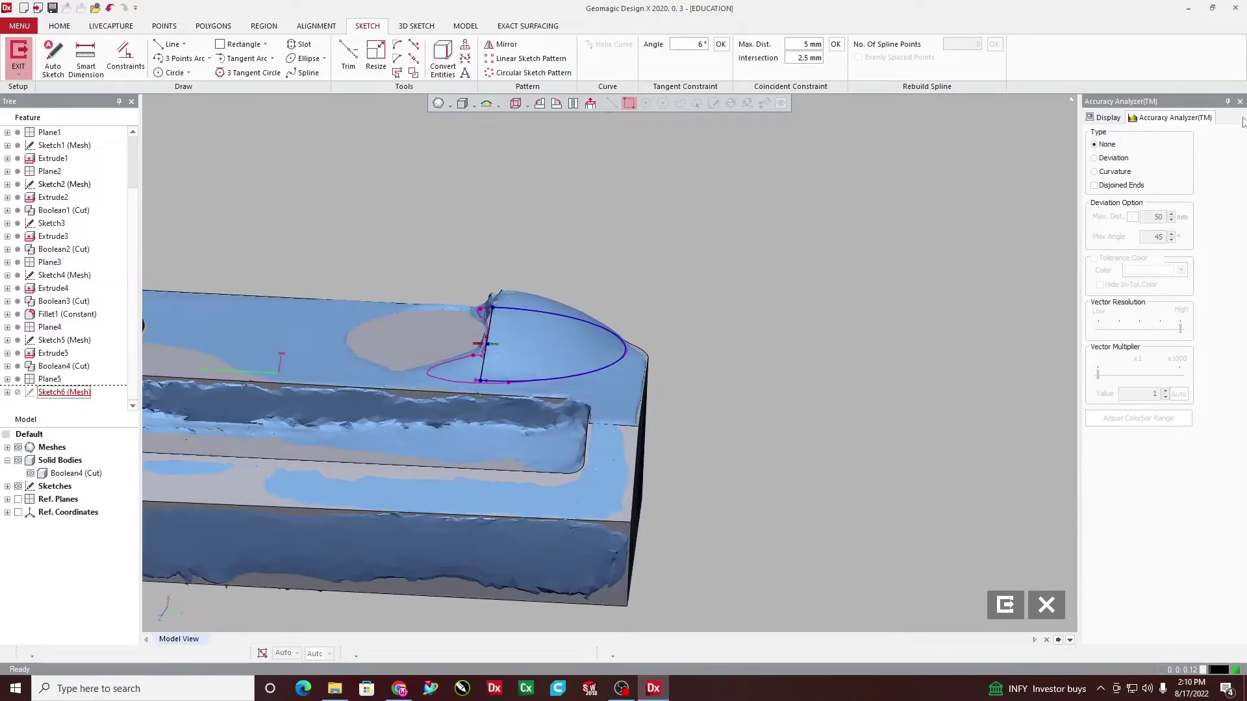
Finish the half-circle sketch and display the solid body's deviation from the scan as a color map
{"action": "left_click", "coordinate": [1095, 158]}
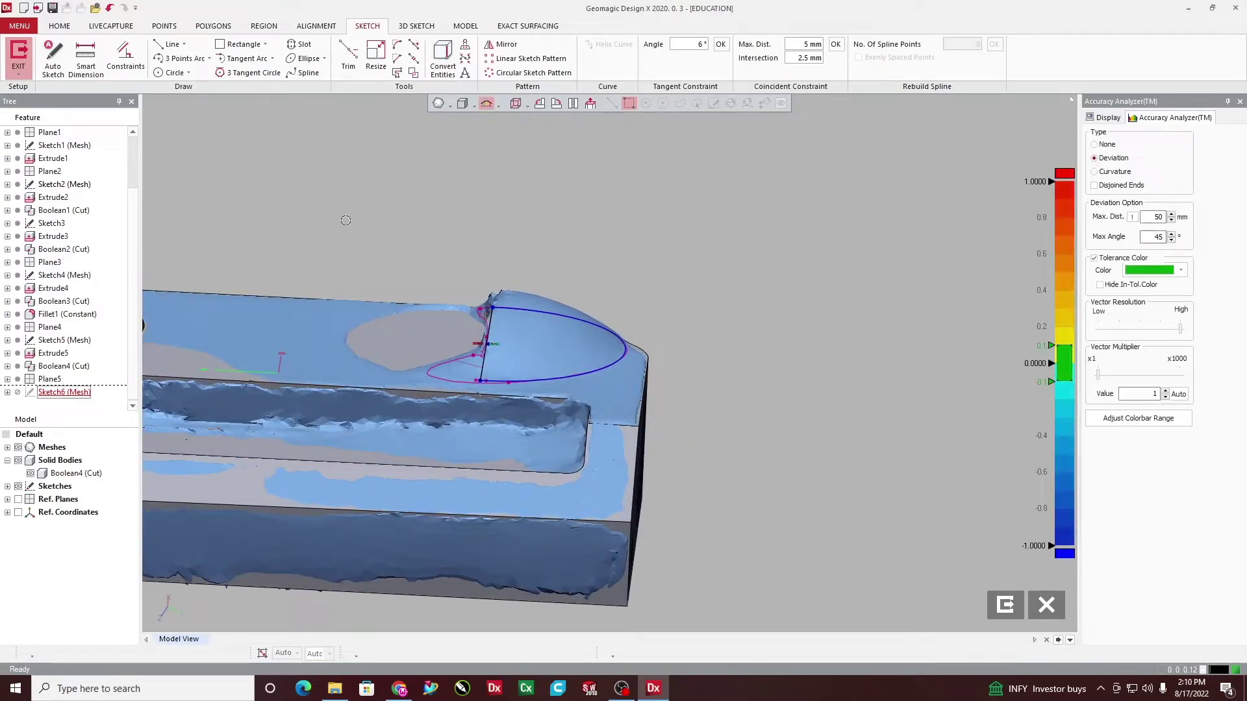
{"action": "left_click", "coordinate": [18, 58]}
{"action": "right_click_drag", "start_coordinate": [521, 282], "coordinate": [531, 328]}
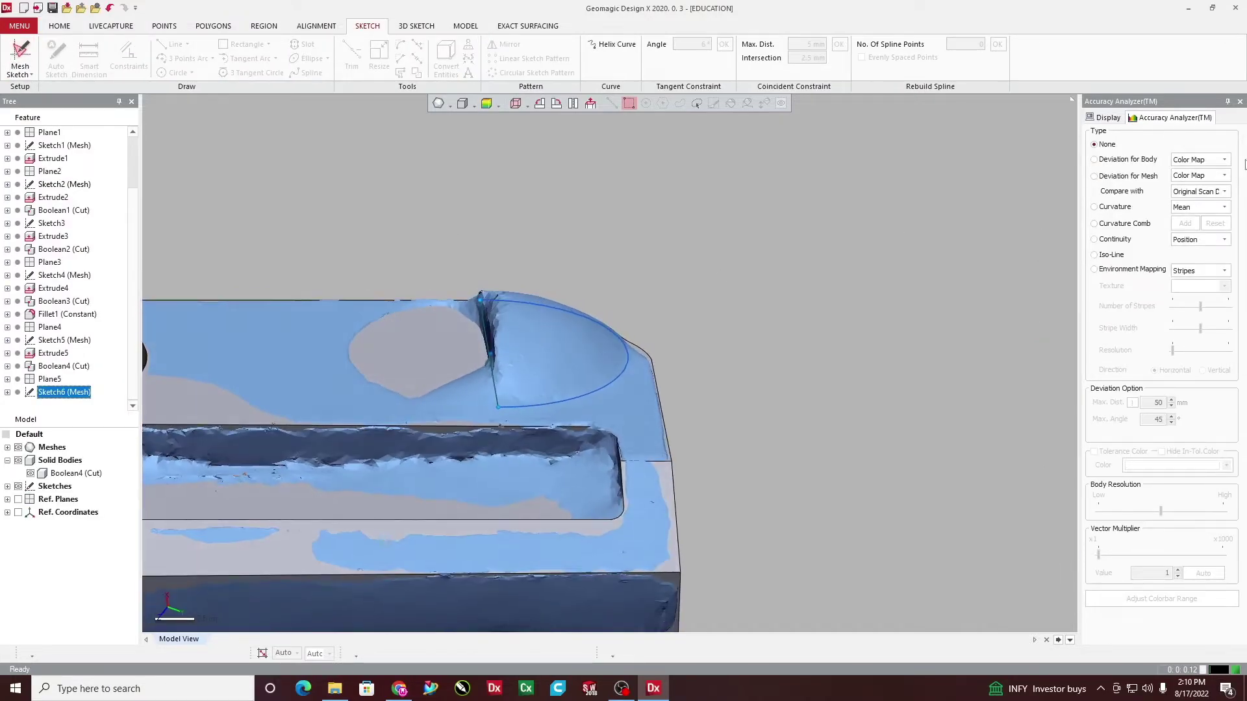
{"action": "left_click", "coordinate": [1095, 160]}
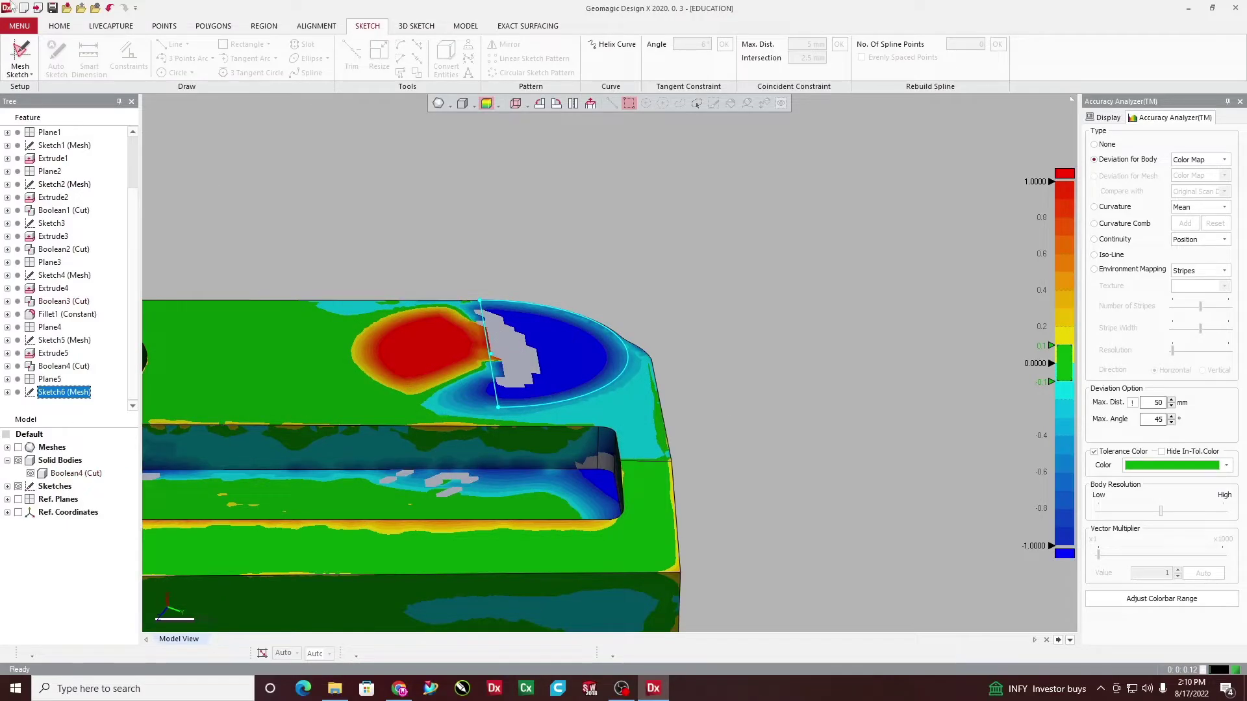
Extrude the half-circle sketch 3 mm upward from the flat face with the blind method, as a separate body
{"action": "left_click", "coordinate": [465, 26]}
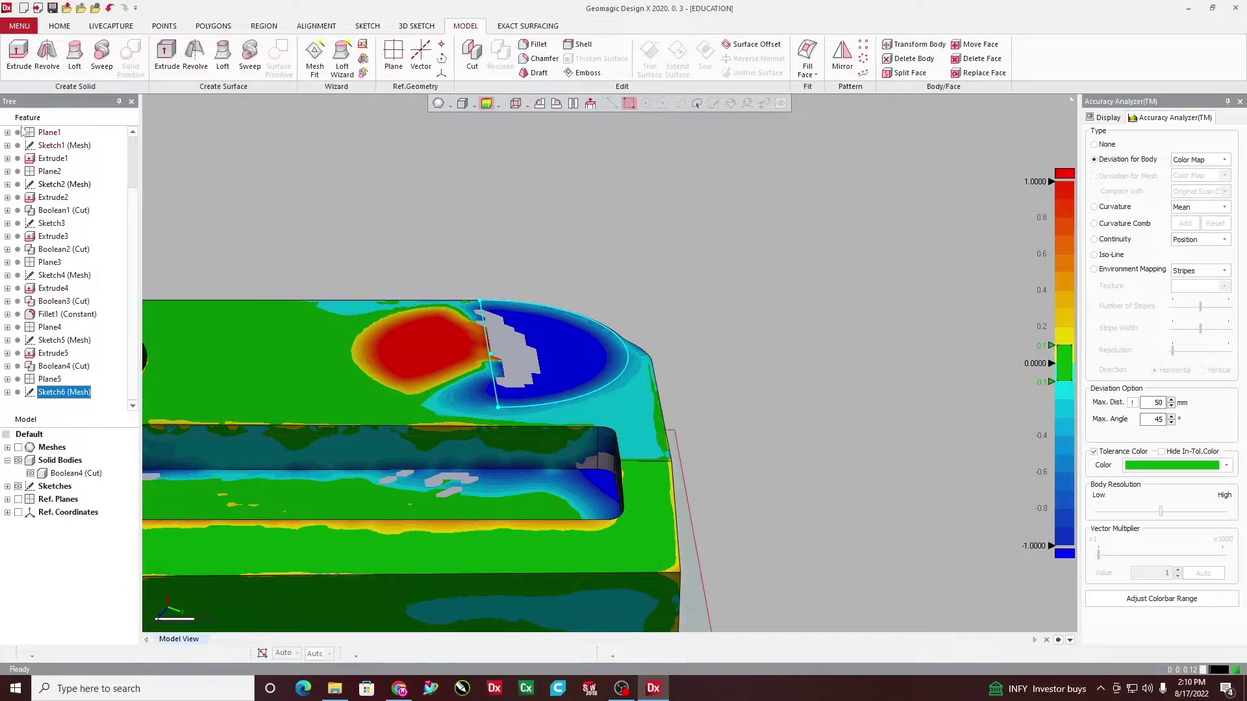
{"action": "left_click", "coordinate": [19, 57]}
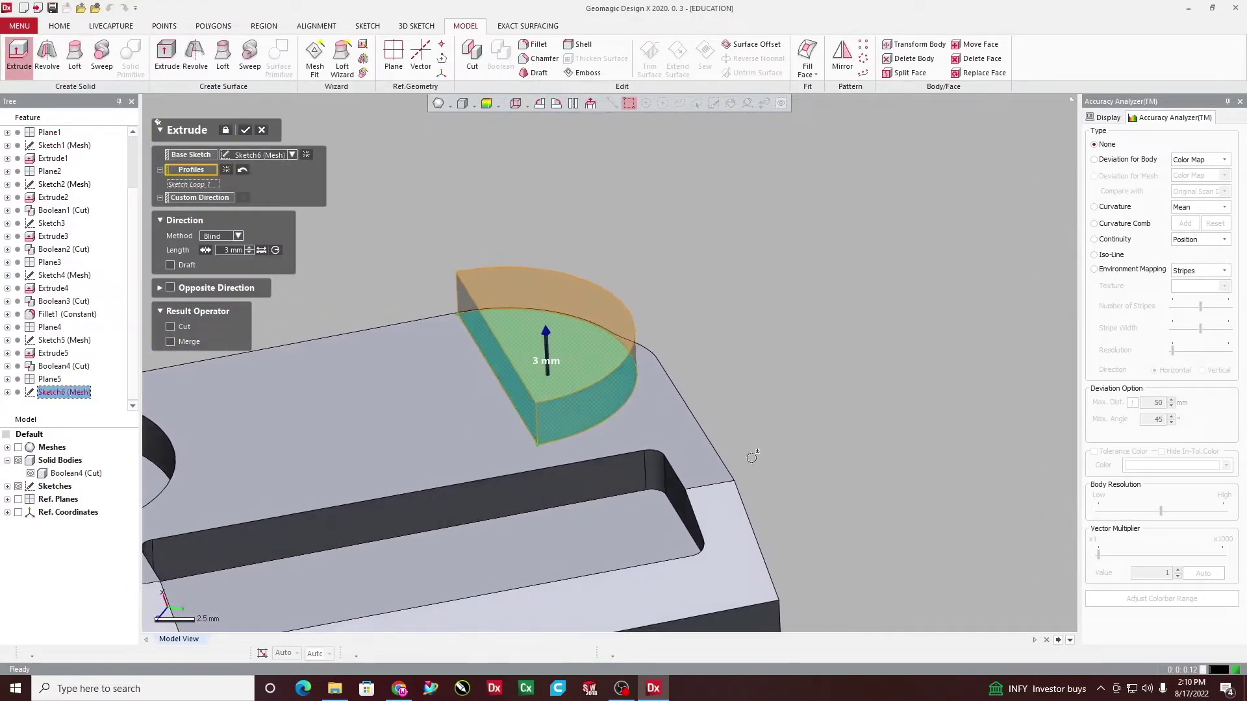
{"action": "left_click", "coordinate": [1095, 160]}
{"action": "mouse_move", "coordinate": [712, 389]}
{"action": "right_mouse_down"}
{"action": "mouse_move", "coordinate": [635, 409]}
{"action": "mouse_move", "coordinate": [665, 376]}
{"action": "mouse_move", "coordinate": [734, 379]}
{"action": "right_mouse_up"}
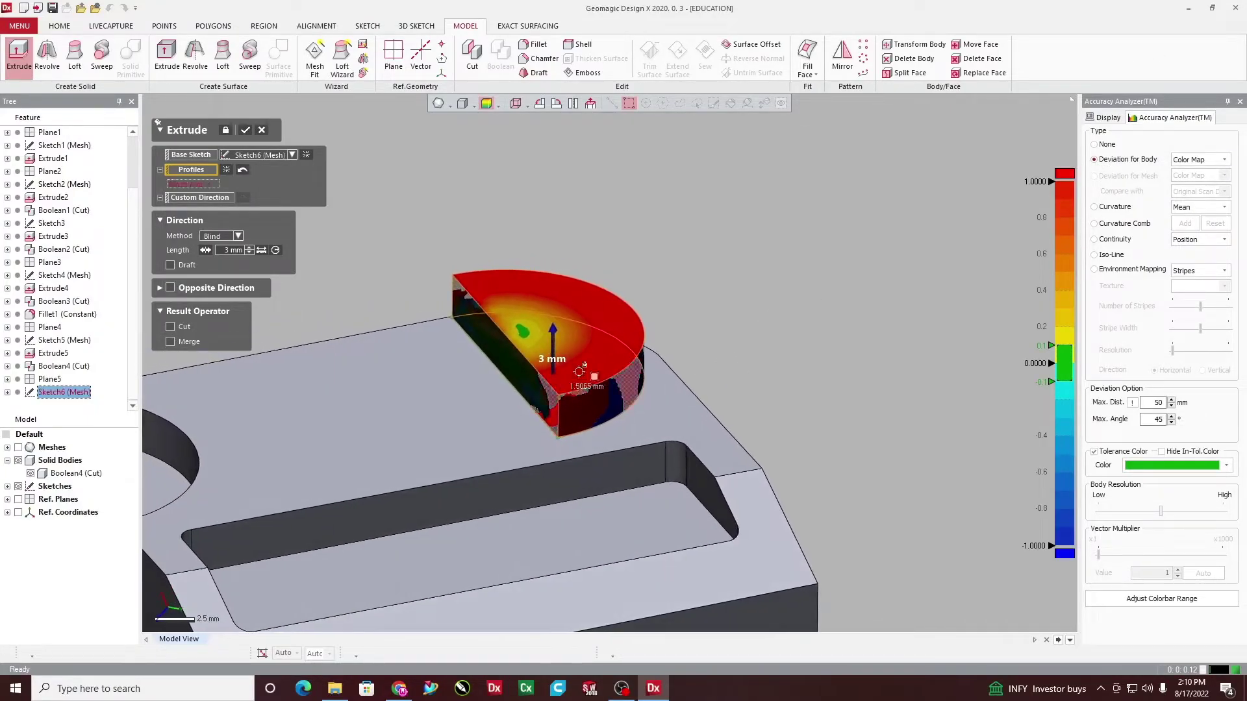
{"action": "left_click_drag", "start_coordinate": [552, 331], "coordinate": [553, 336]}
{"action": "right_click_drag", "start_coordinate": [554, 341], "coordinate": [505, 361]}
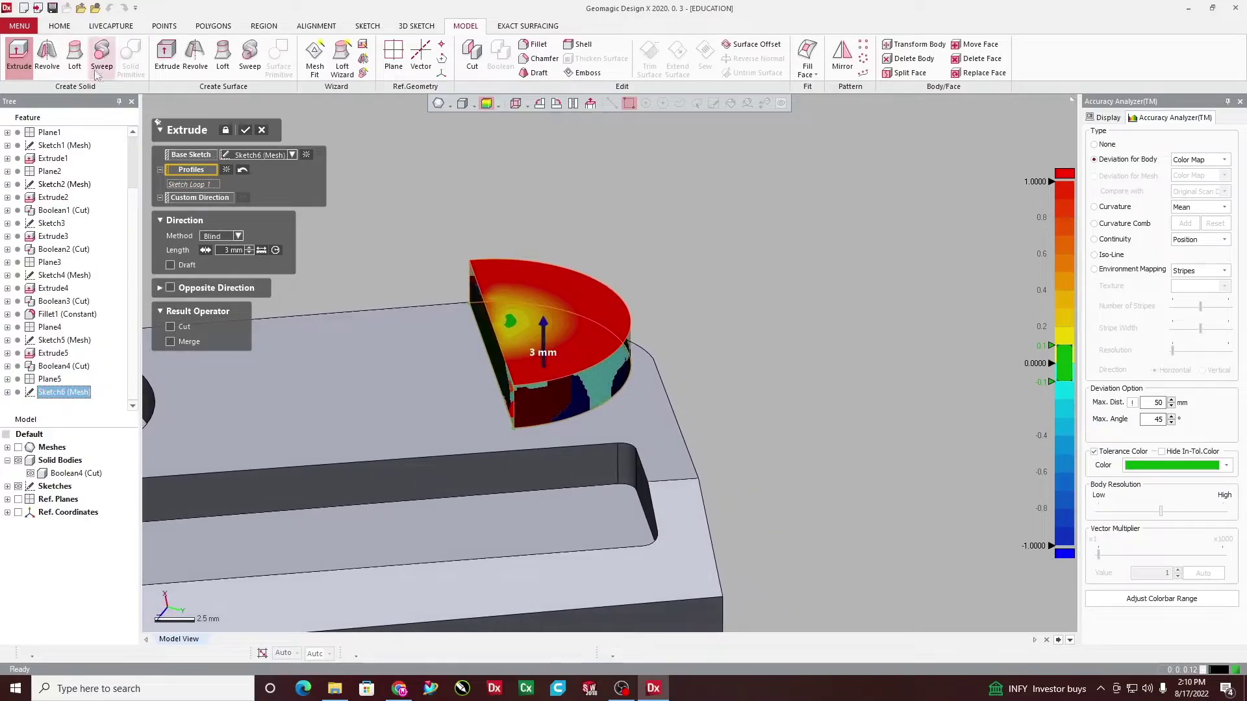
{"action": "left_click", "coordinate": [246, 131]}
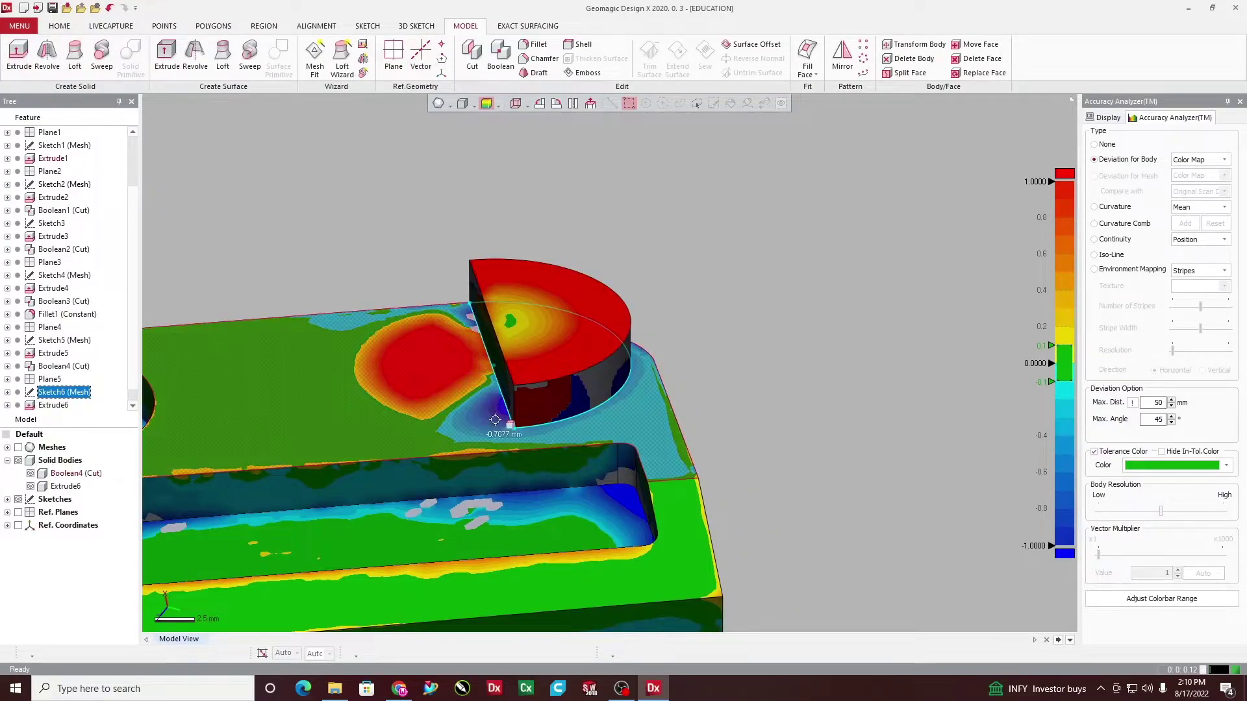
Apply a constant 3 mm fillet to the curved upper edge of the half-circle extrusion
{"action": "mouse_move", "coordinate": [535, 352]}
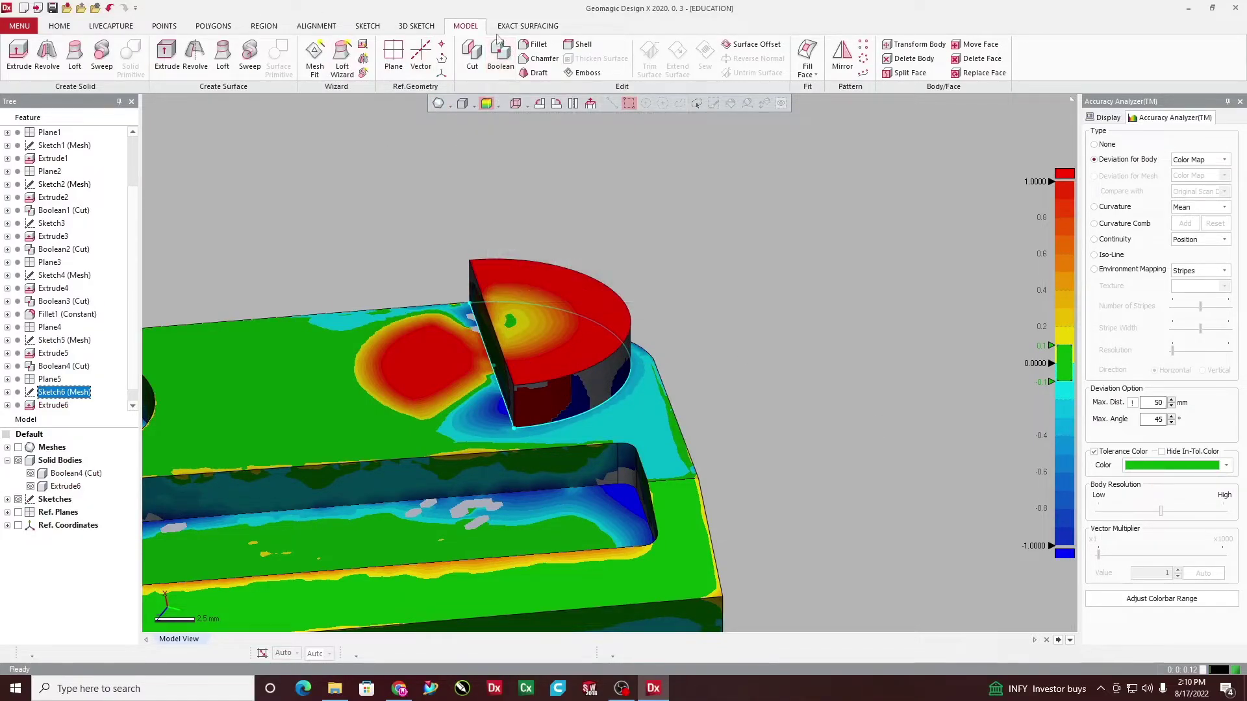
{"action": "left_click", "coordinate": [538, 45]}
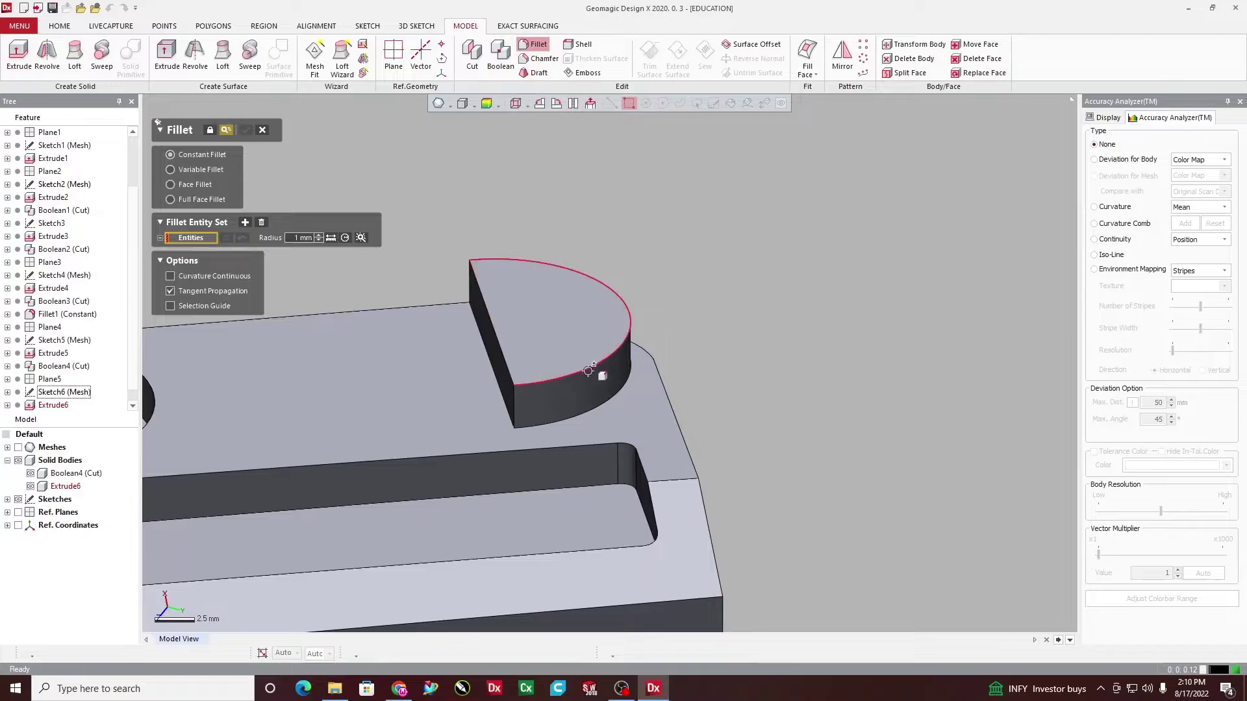
{"action": "left_click", "coordinate": [586, 372]}
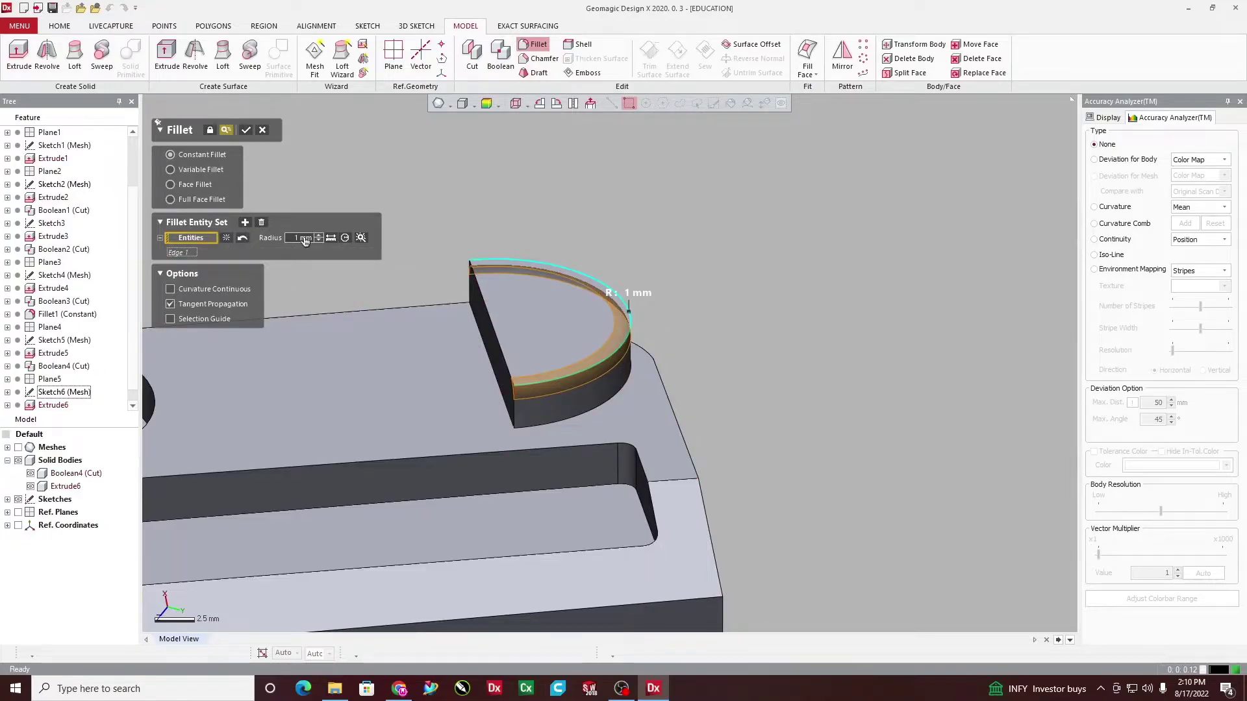
{"action": "type", "text": "3"}
{"action": "key", "text": "Return"}
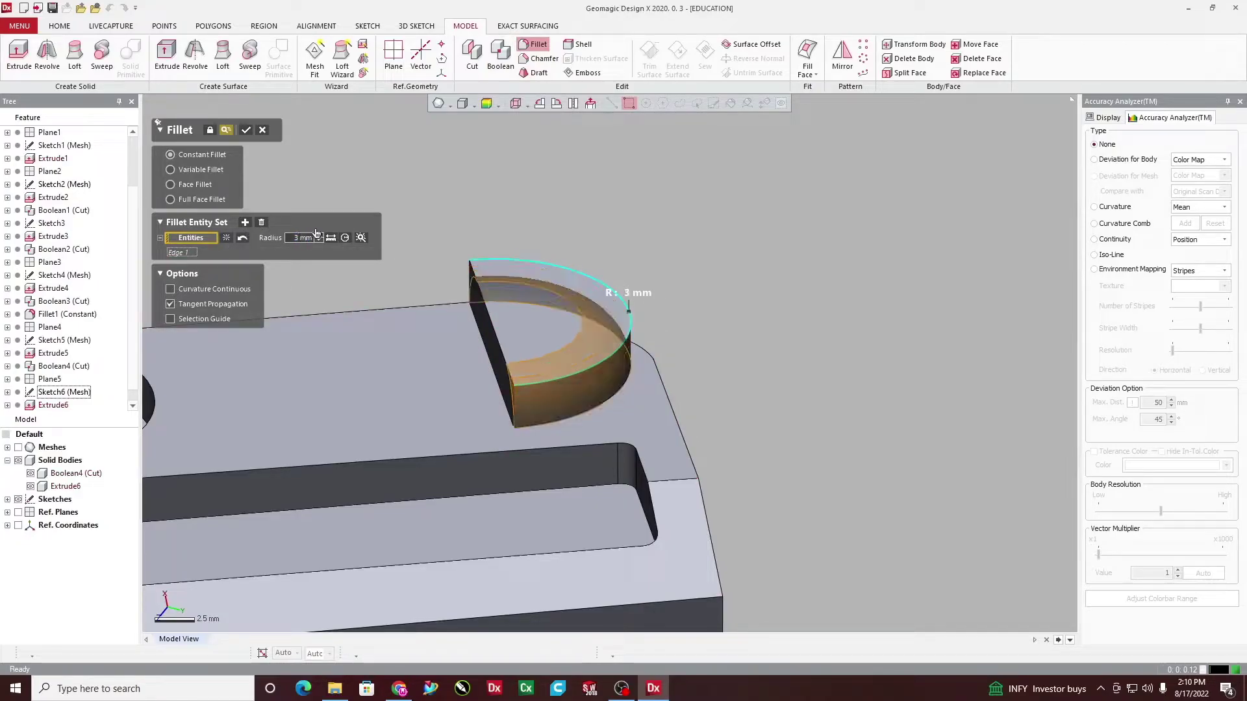
{"action": "right_click_drag", "start_coordinate": [604, 377], "coordinate": [730, 403]}
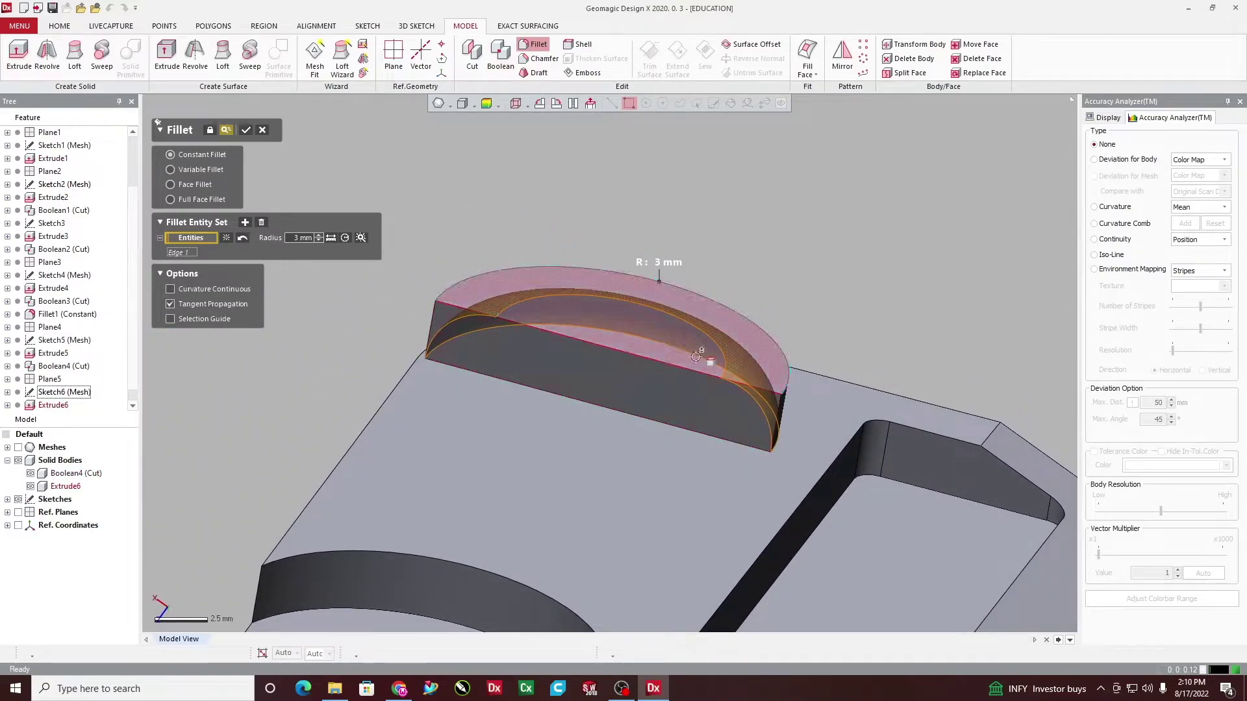
{"action": "right_click_drag", "start_coordinate": [679, 412], "coordinate": [549, 437]}
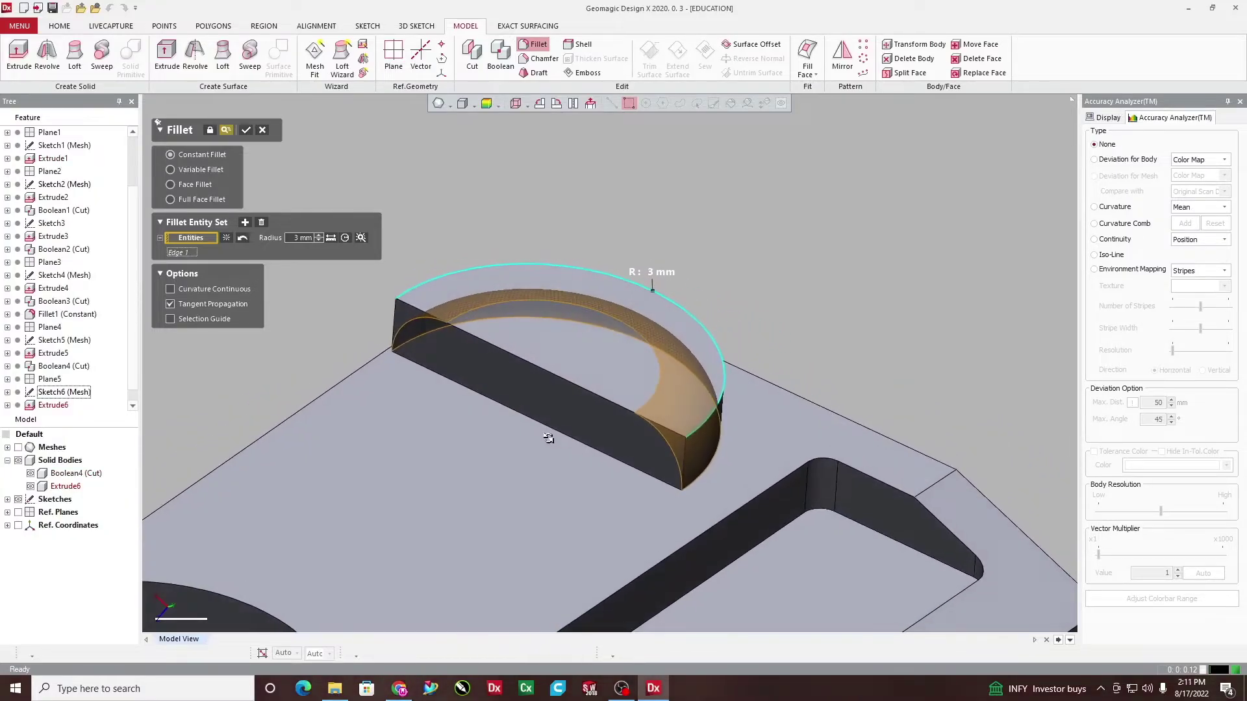
{"action": "right_click_drag", "start_coordinate": [598, 316], "coordinate": [539, 390]}
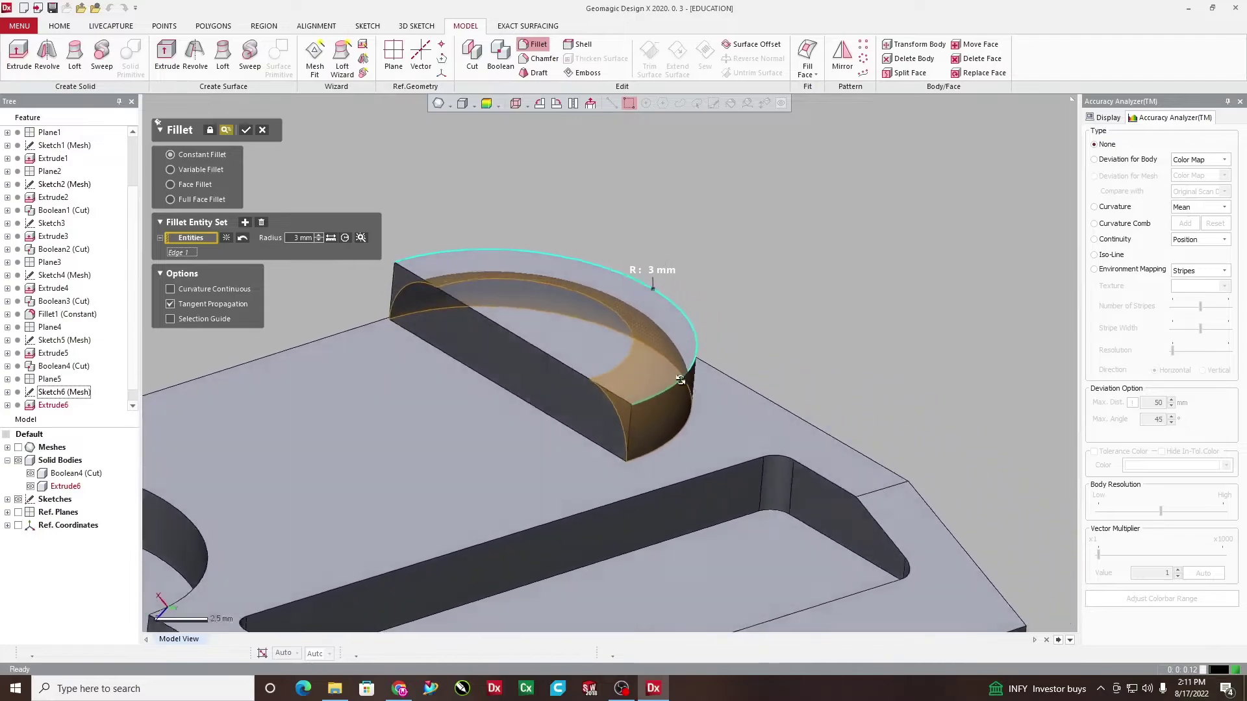
{"action": "left_click", "coordinate": [245, 130]}
Hide the scan mesh to examine the filleted dome and the rest of the solid, and restore the mesh display
{"action": "right_click_drag", "start_coordinate": [509, 287], "coordinate": [686, 374]}
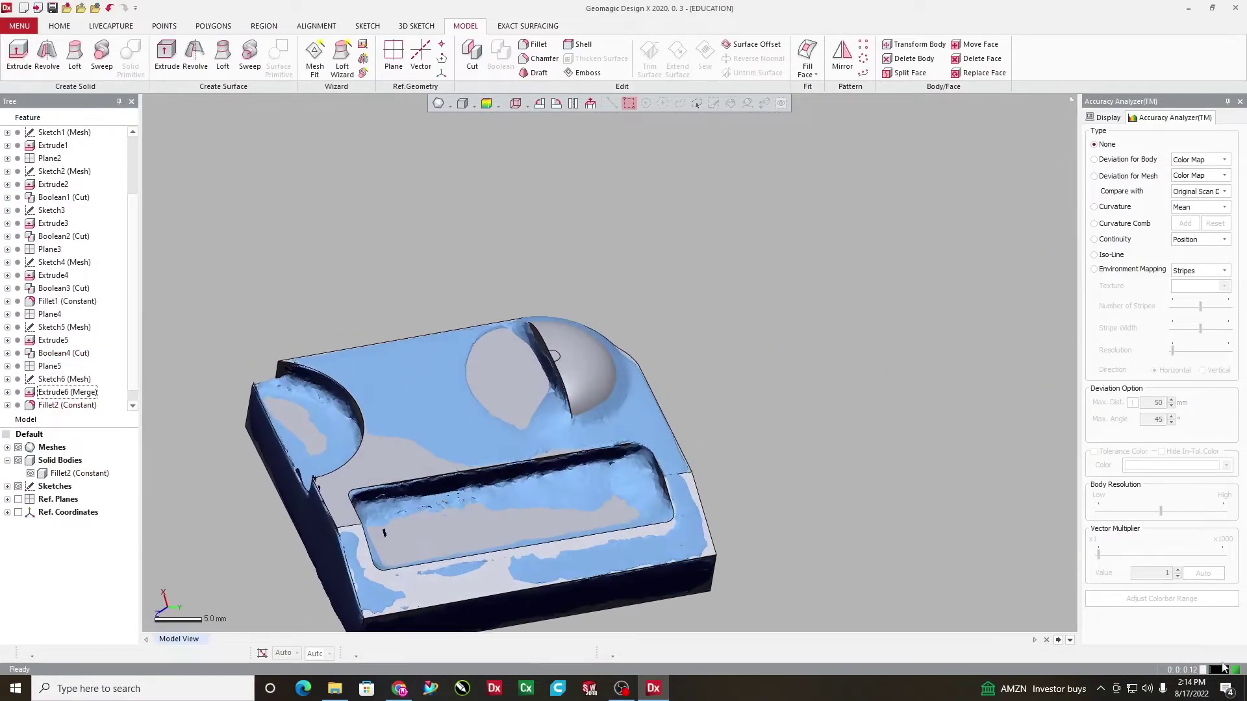
{"action": "left_click", "coordinate": [18, 447]}
{"action": "right_click_drag", "start_coordinate": [729, 423], "coordinate": [635, 435]}
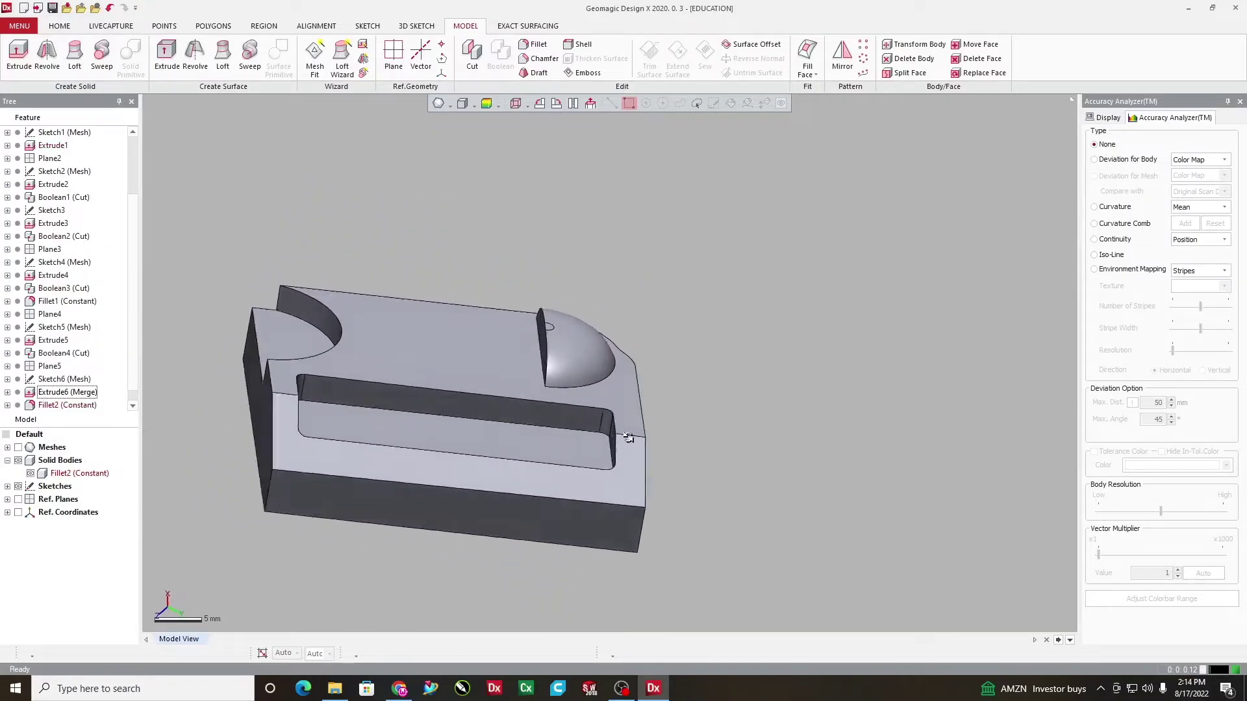
{"action": "mouse_move", "coordinate": [553, 320]}
{"action": "right_mouse_down"}
{"action": "mouse_move", "coordinate": [476, 370]}
{"action": "mouse_move", "coordinate": [562, 311]}
{"action": "right_mouse_up"}
{"action": "right_click_drag", "start_coordinate": [560, 370], "coordinate": [462, 418]}
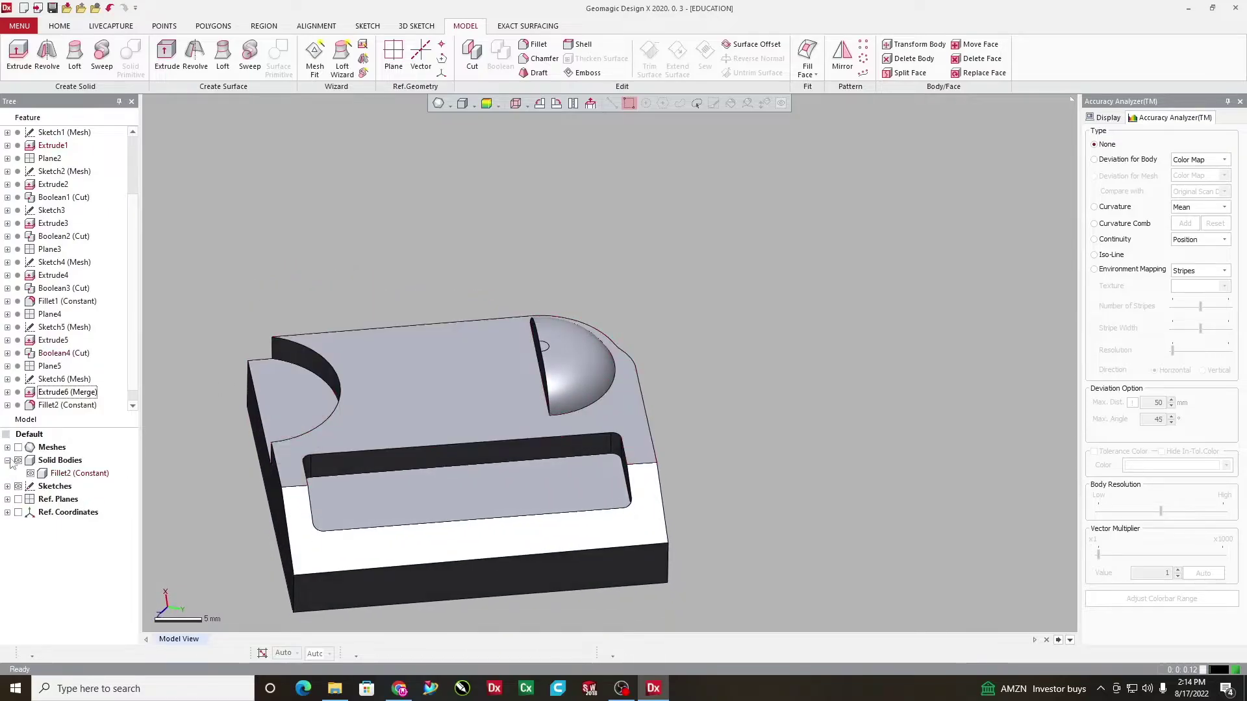
{"action": "left_click", "coordinate": [19, 447]}
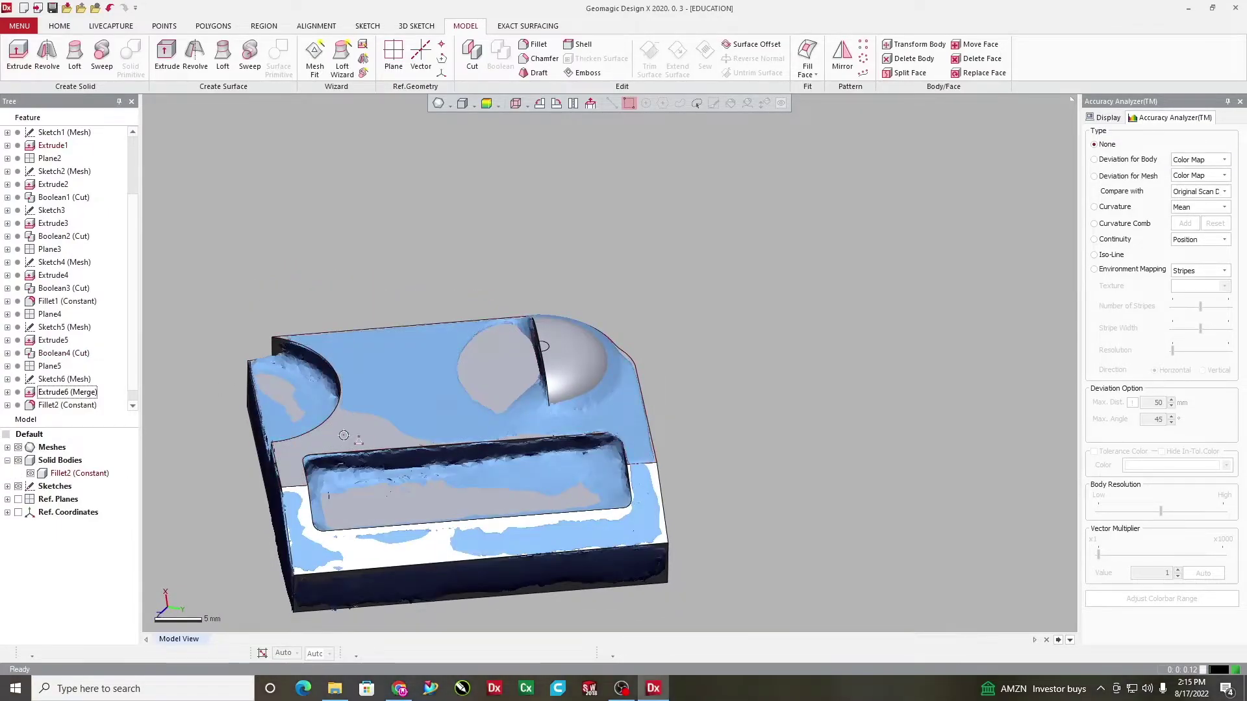
Add a reference plane through three points picked on the mesh of the flat face around the dome, using Pick Multiple Points
{"action": "left_click", "coordinate": [364, 438]}
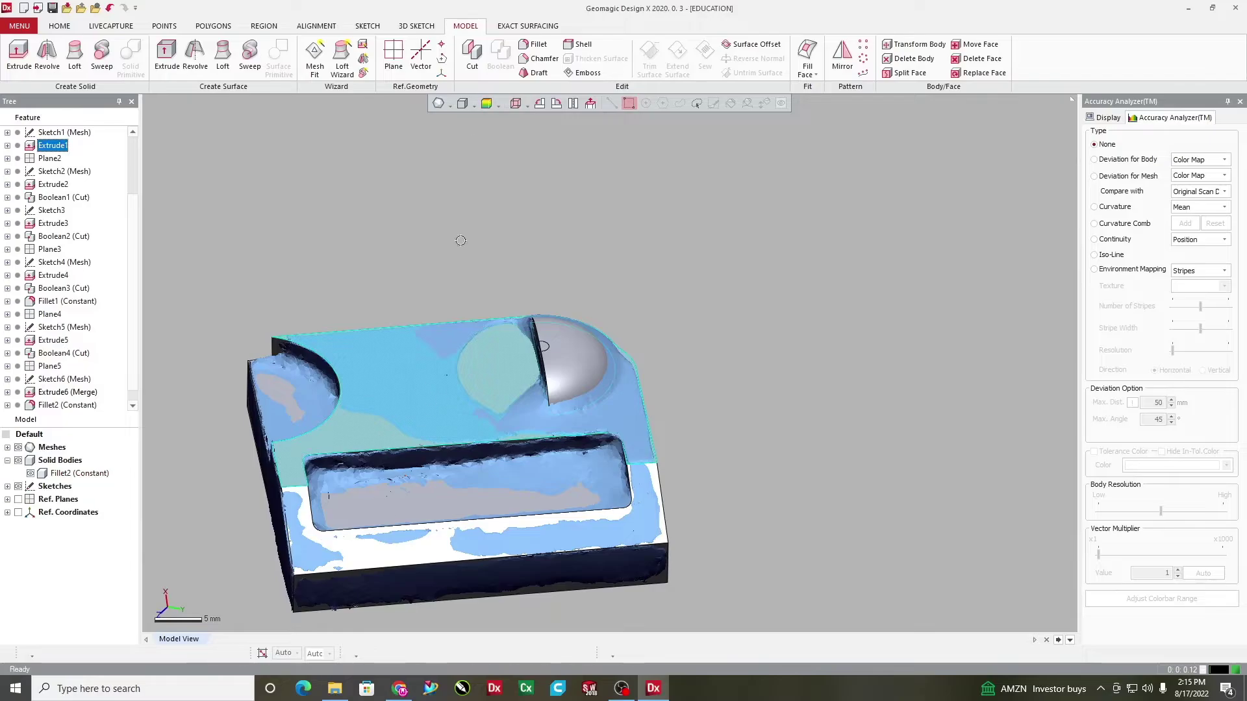
{"action": "left_click", "coordinate": [394, 55]}
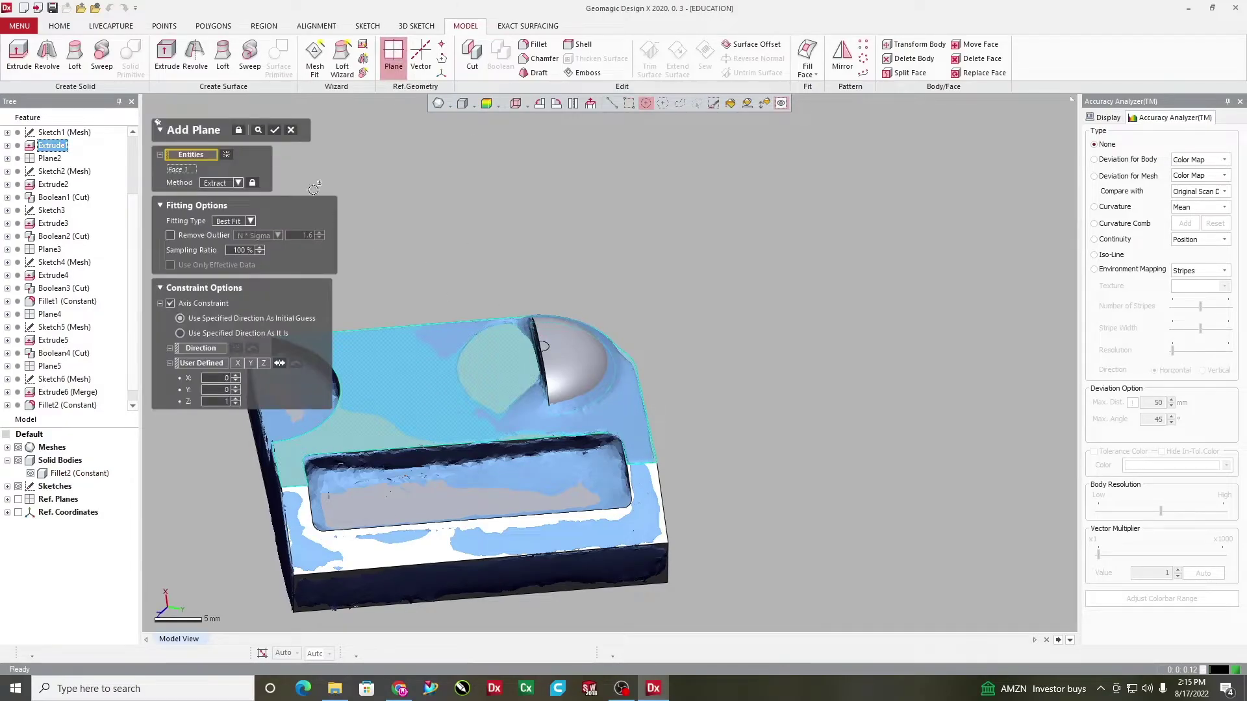
{"action": "left_click", "coordinate": [239, 183]}
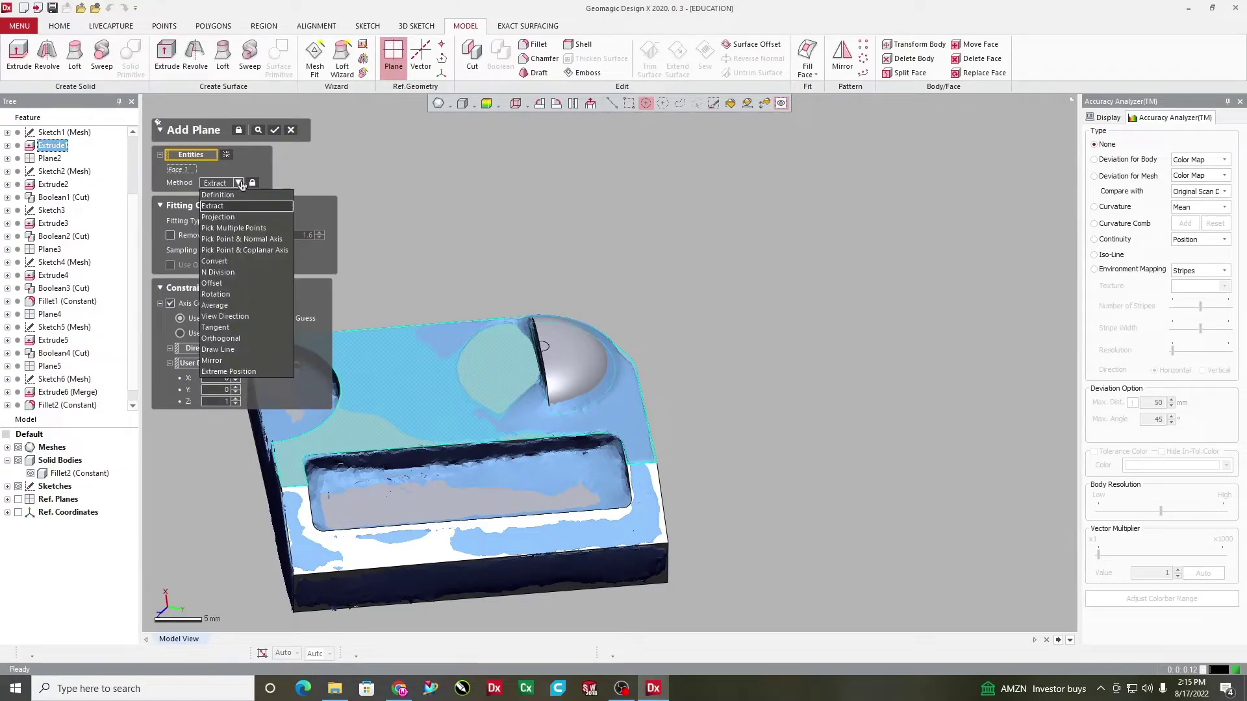
{"action": "left_click", "coordinate": [235, 228]}
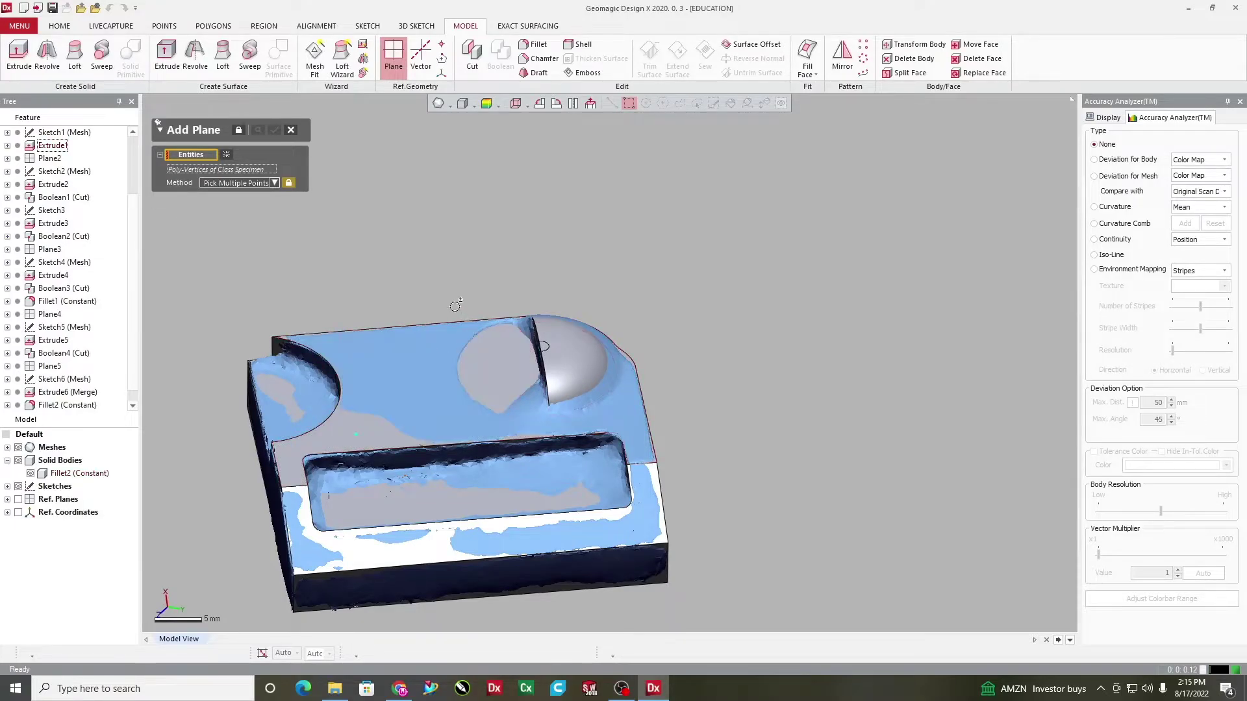
{"action": "left_click", "coordinate": [440, 341]}
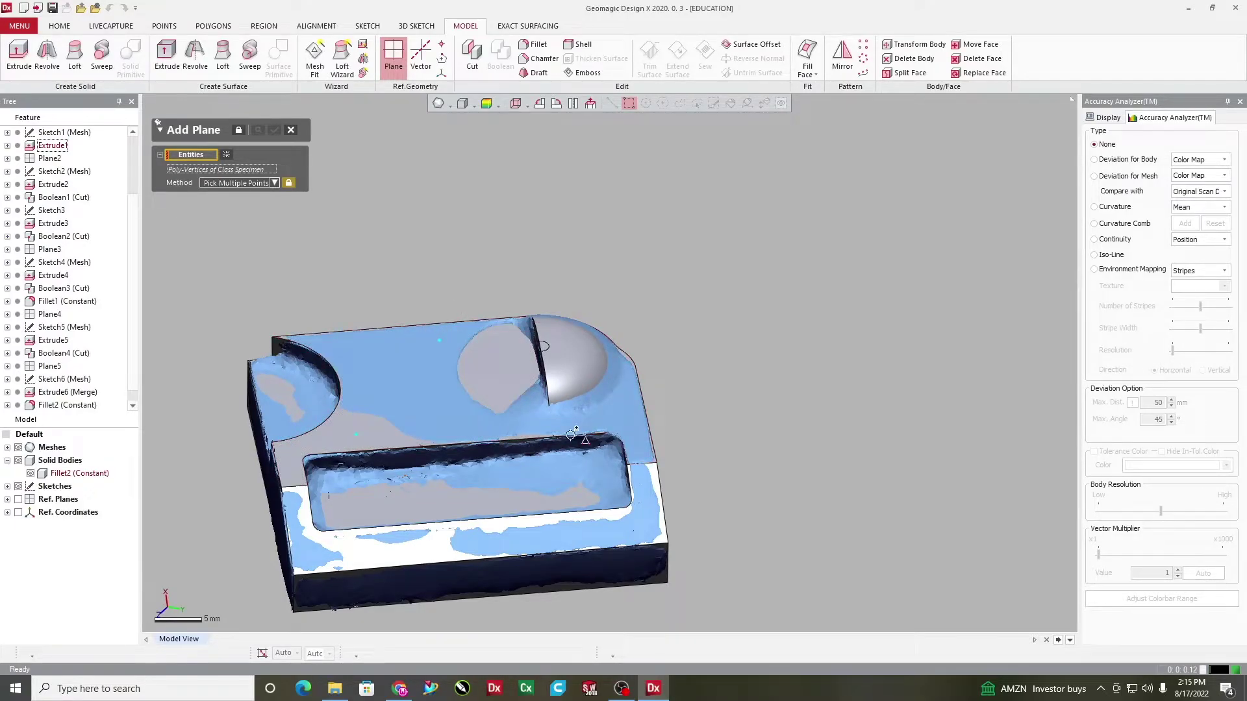
{"action": "left_click", "coordinate": [634, 420]}
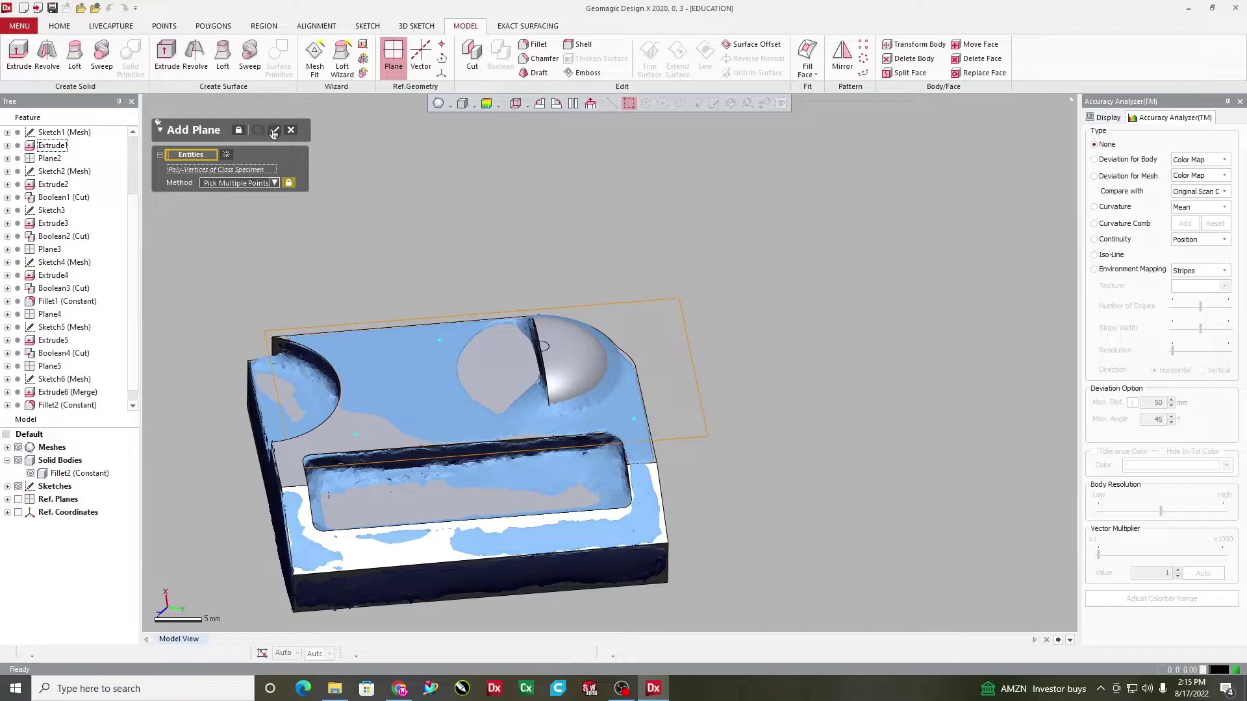
{"action": "left_click", "coordinate": [274, 132]}
Set up a planar mesh sketch on Plane6, the plane of the flat face around the dome, with the section offset 0.2 mm in the flipped direction
{"action": "right_click_drag", "start_coordinate": [337, 172], "coordinate": [757, 398]}
{"action": "scroll", "coordinate": [754, 398], "scroll_direction": "up", "scroll_amount": 2}
{"action": "scroll", "coordinate": [523, 222], "scroll_direction": "up", "scroll_amount": 3}
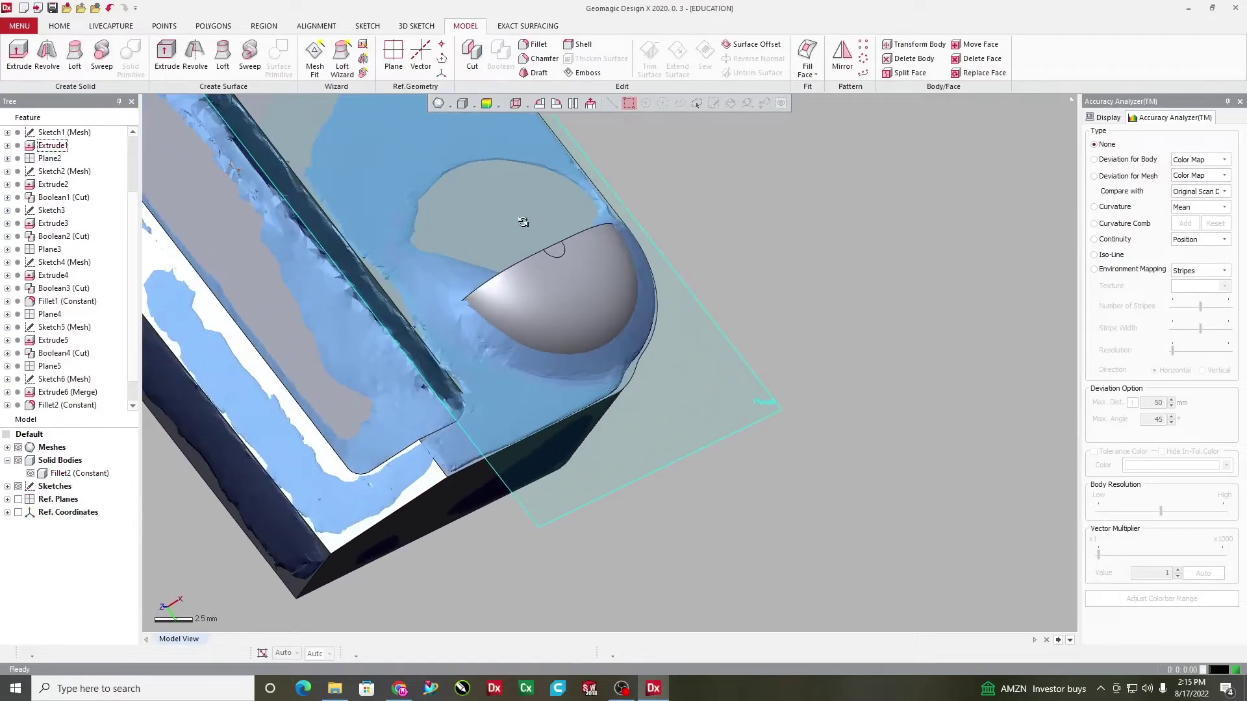
{"action": "scroll", "coordinate": [524, 222], "scroll_direction": "down", "scroll_amount": 3}
{"action": "right_click_drag", "start_coordinate": [415, 484], "coordinate": [554, 371]}
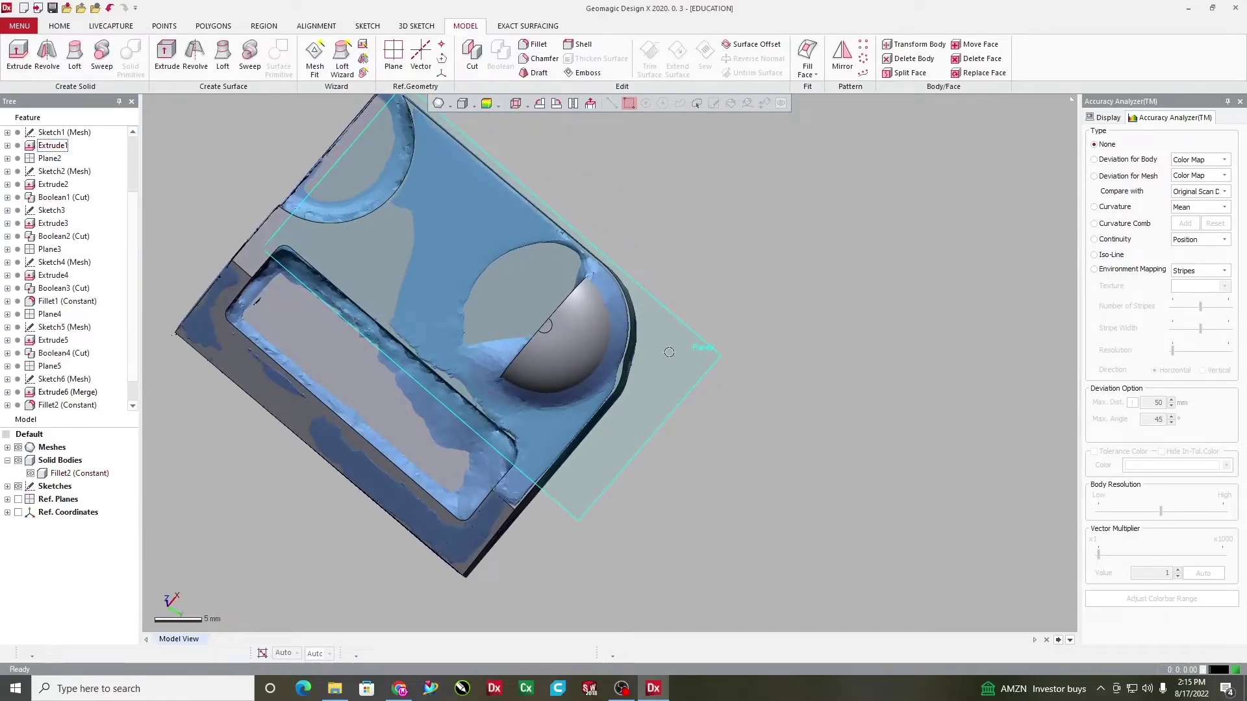
{"action": "left_click", "coordinate": [368, 29]}
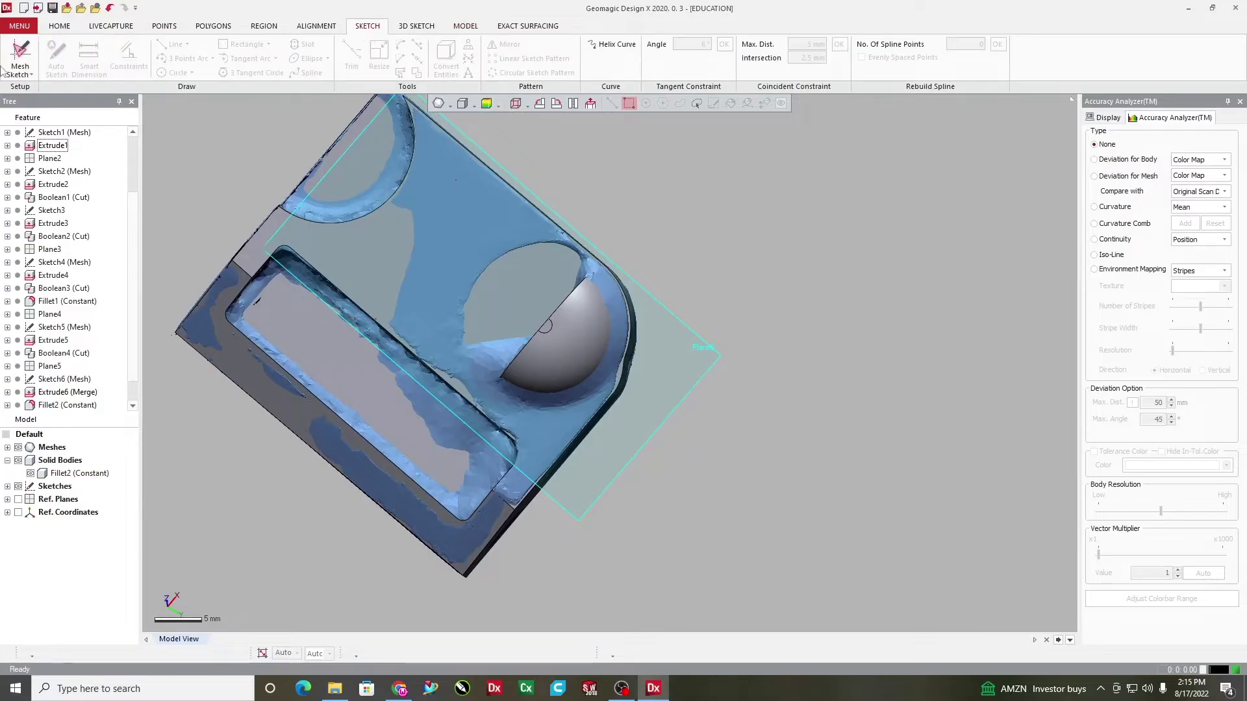
{"action": "left_click", "coordinate": [19, 58]}
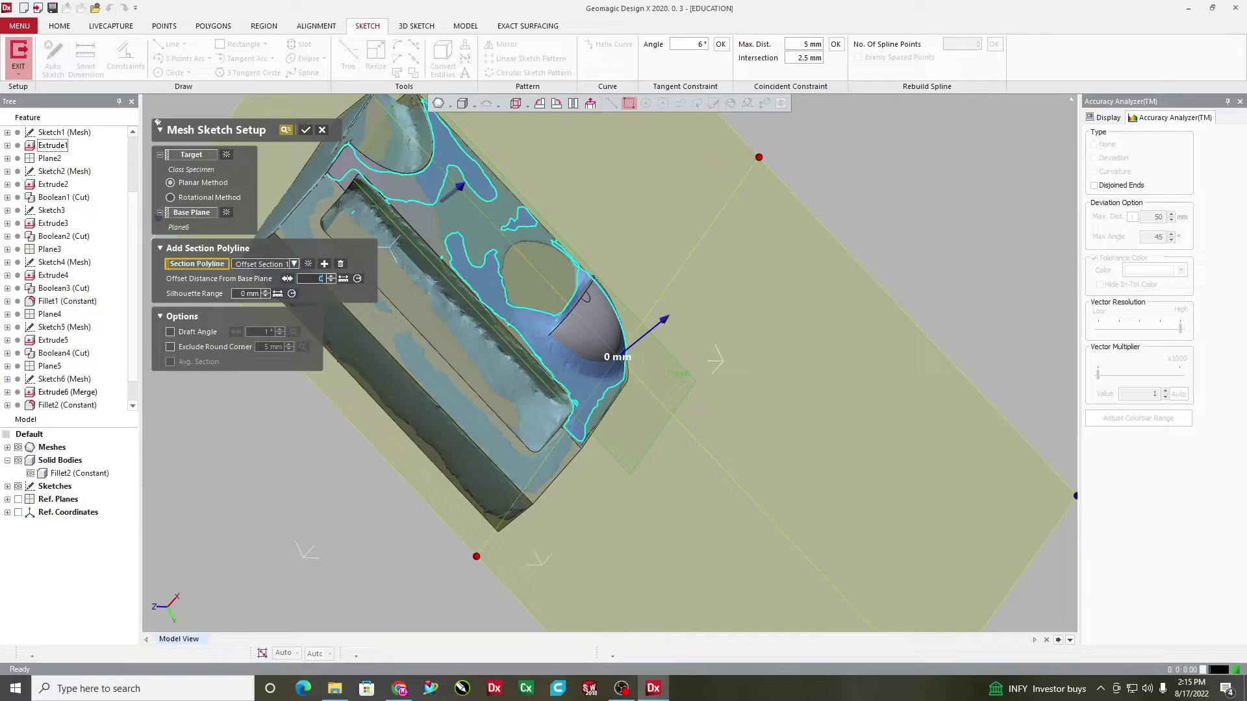
{"action": "key", "text": "Return"}
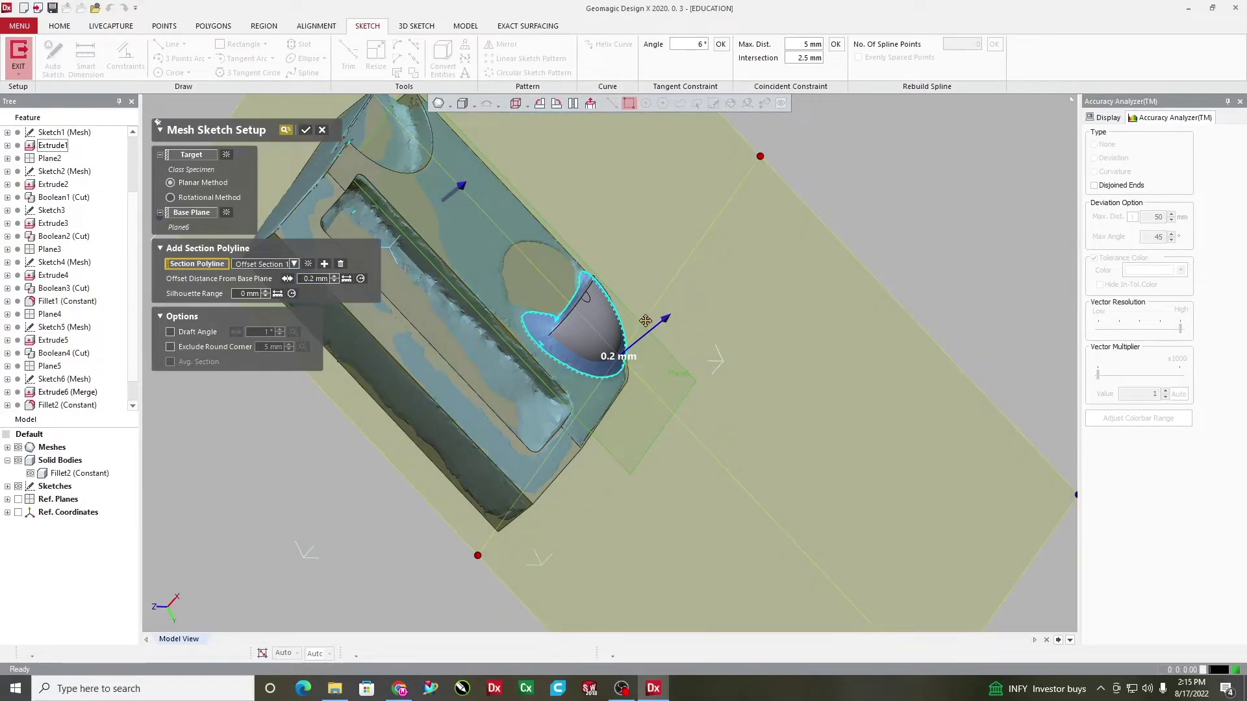
{"action": "left_click", "coordinate": [287, 280]}
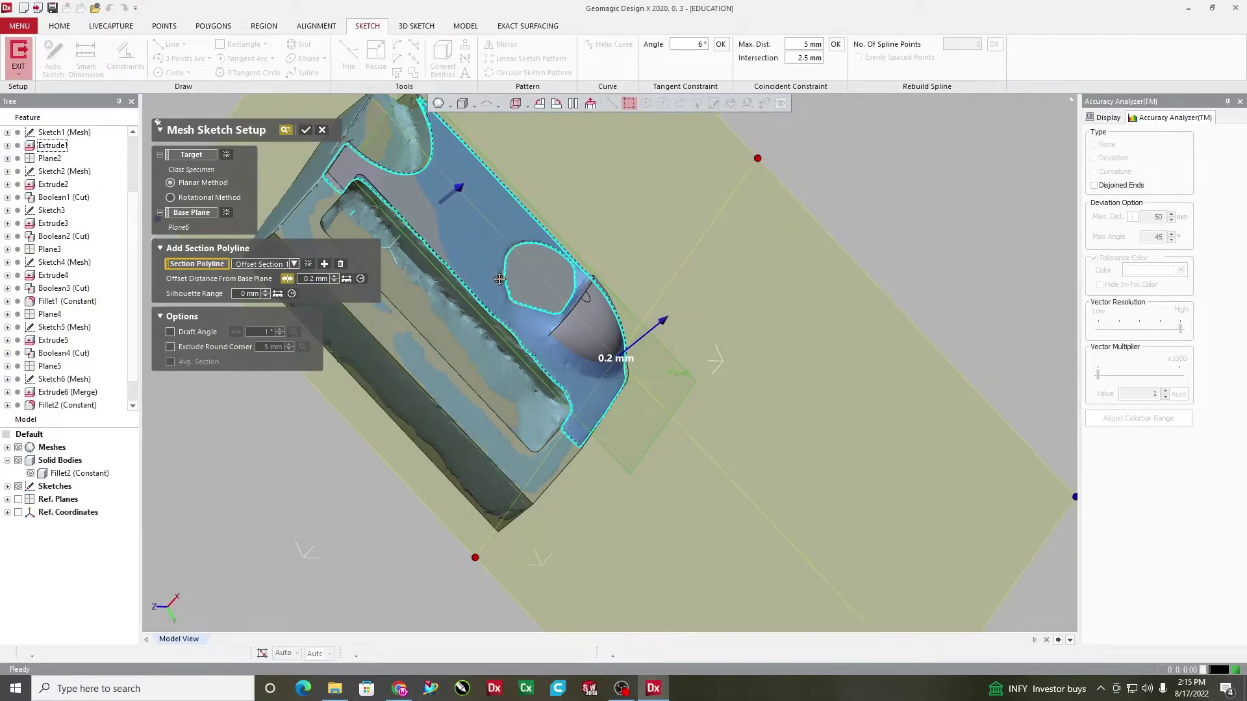
{"action": "left_click", "coordinate": [303, 132]}
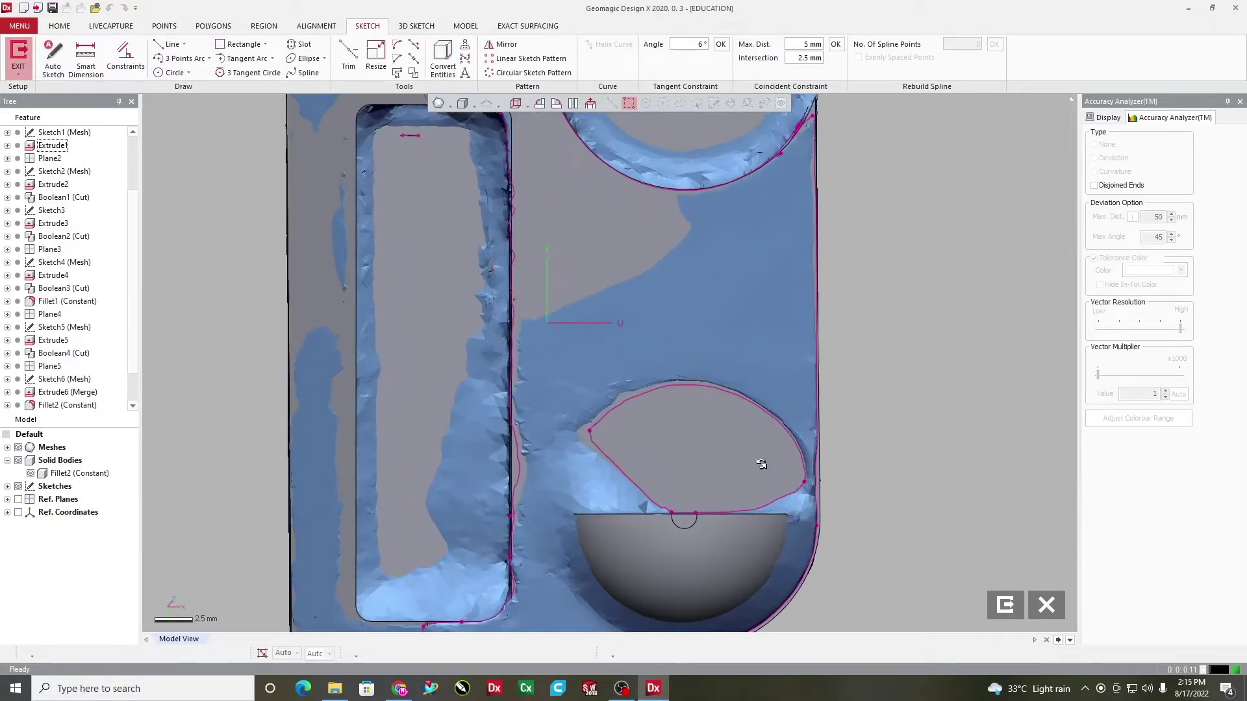
Hide the scan mesh so the section polylines can be sketched against the solid
{"action": "scroll", "coordinate": [695, 515], "scroll_direction": "up", "scroll_amount": 3}
{"action": "scroll", "coordinate": [689, 522], "scroll_direction": "down", "scroll_amount": 6}
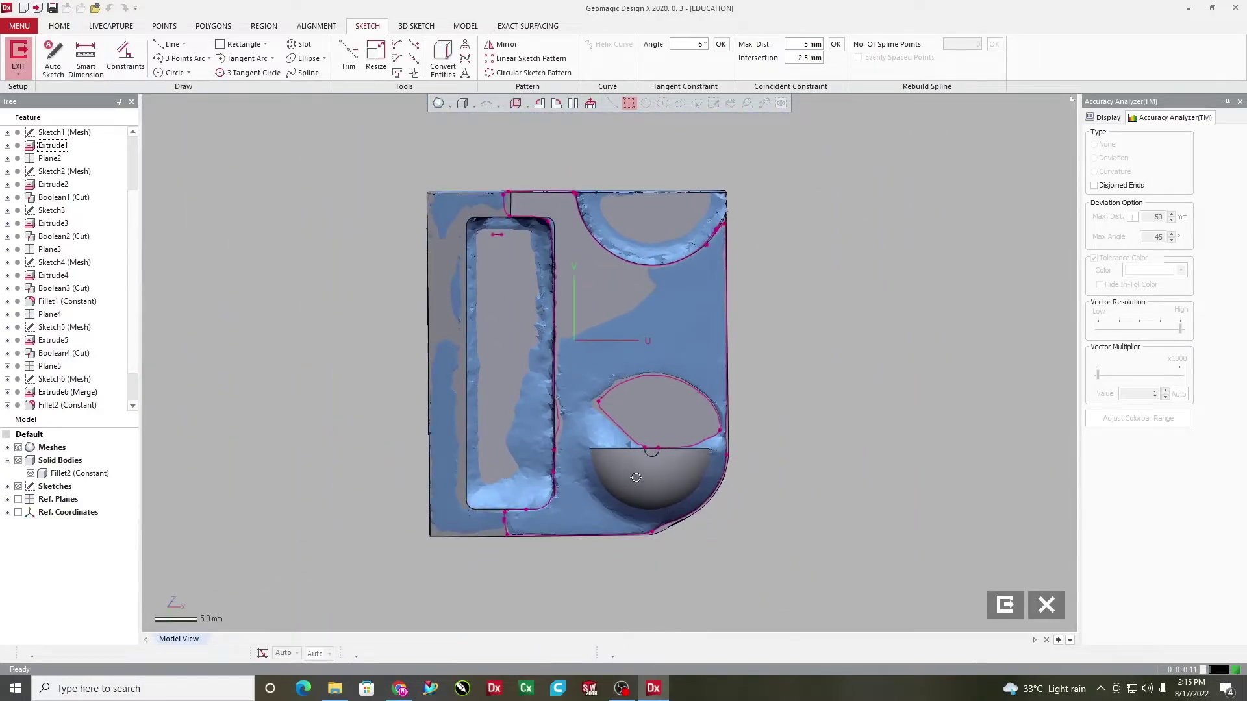
{"action": "left_click", "coordinate": [19, 448]}
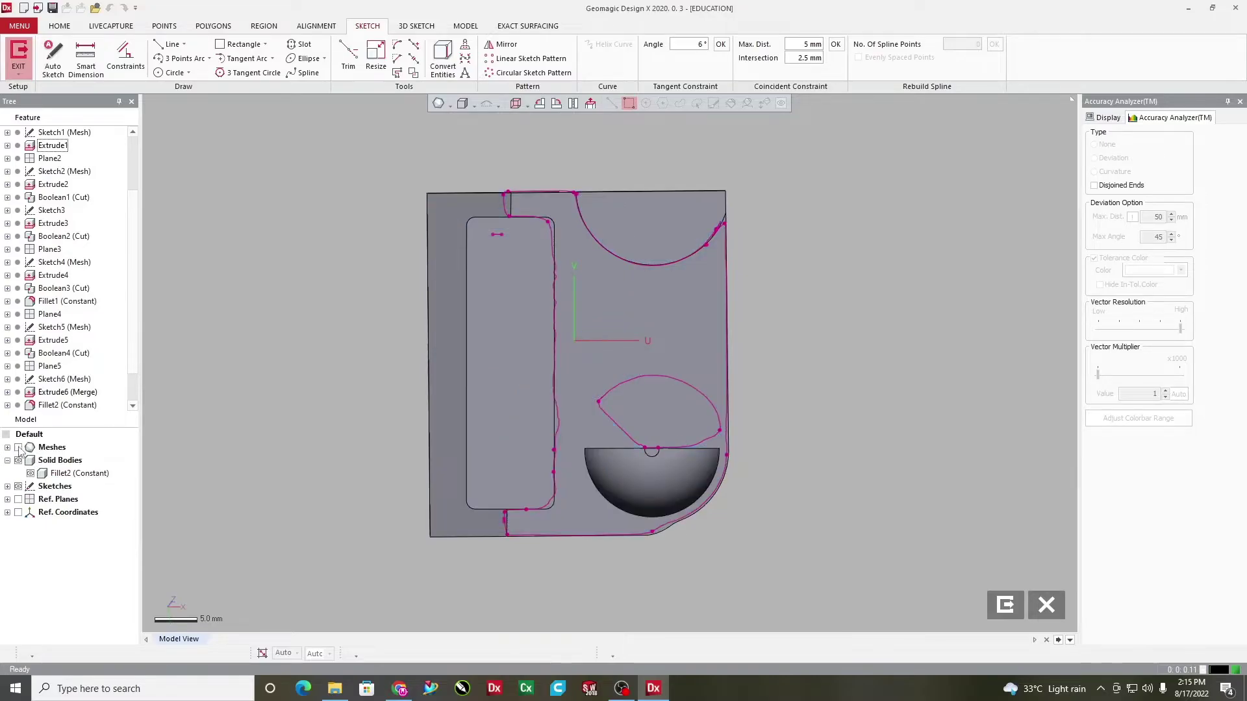
{"action": "scroll", "coordinate": [610, 483], "scroll_direction": "up", "scroll_amount": 3}
{"action": "scroll", "coordinate": [699, 482], "scroll_direction": "down", "scroll_amount": 2}
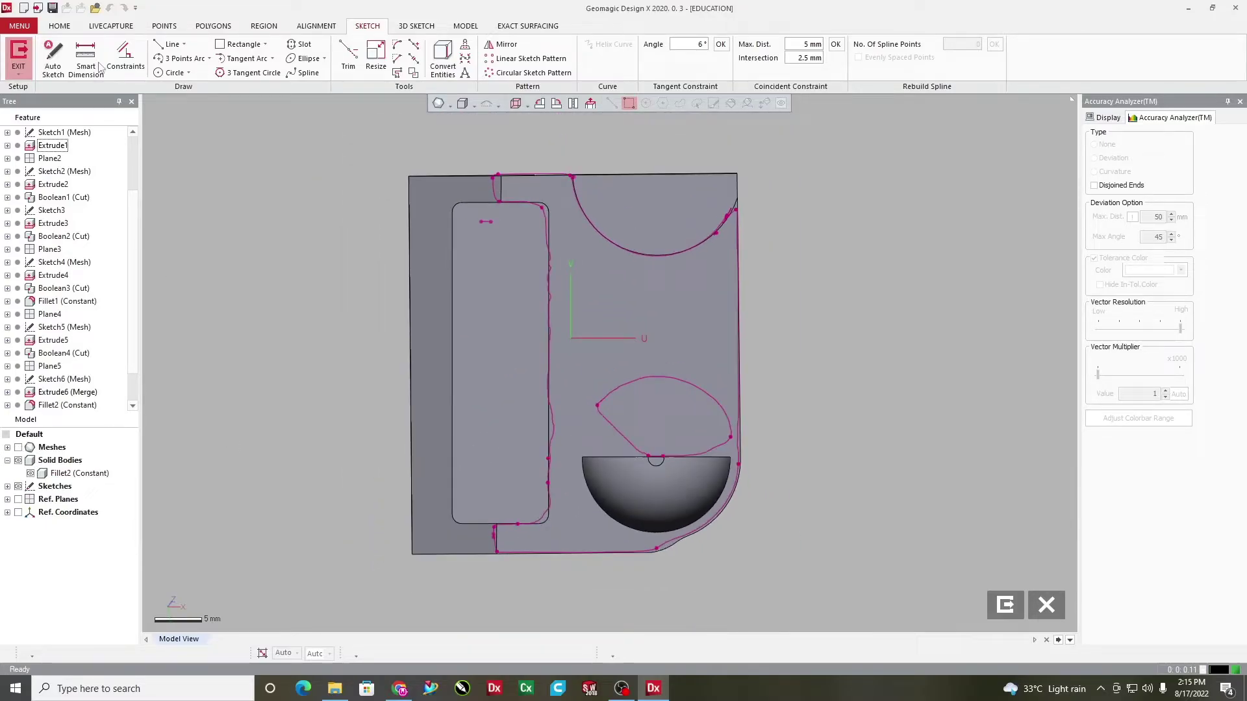
Fit a circle of about 8.15 mm radius to the arched section polyline beside the dome and compare it with the dome's outline
{"action": "left_click", "coordinate": [181, 74]}
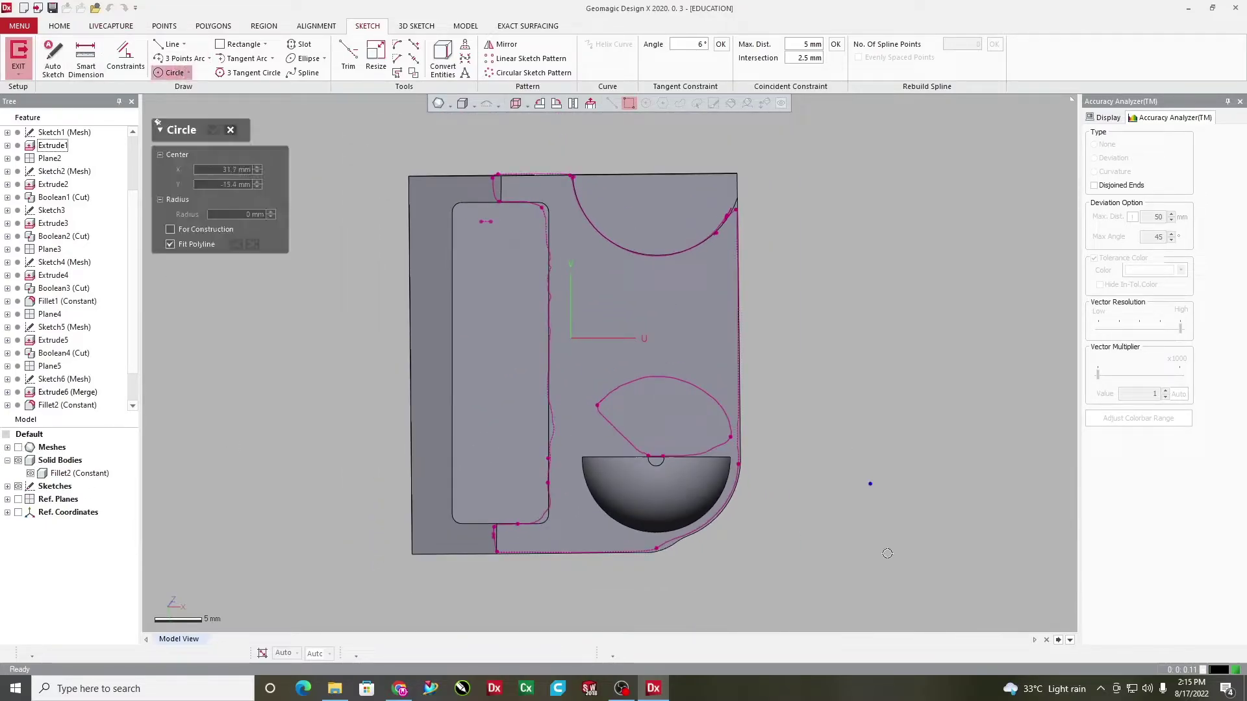
{"action": "left_click", "coordinate": [583, 476]}
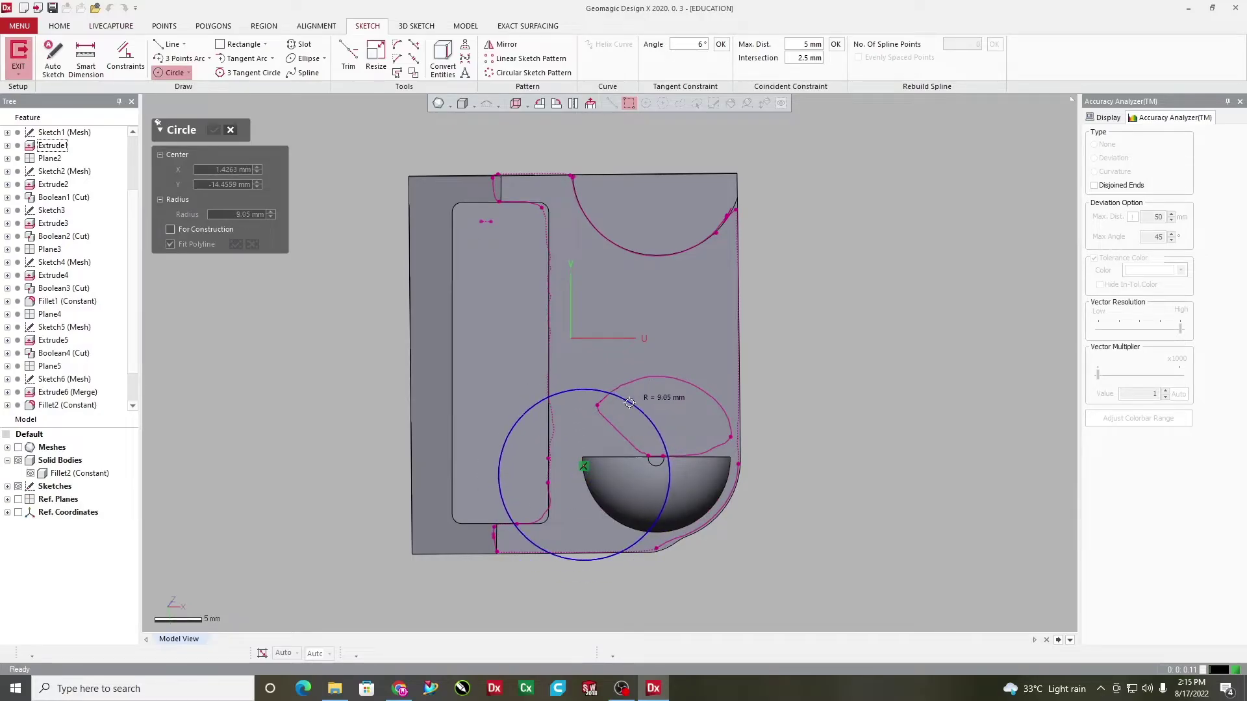
{"action": "left_click", "coordinate": [633, 398]}
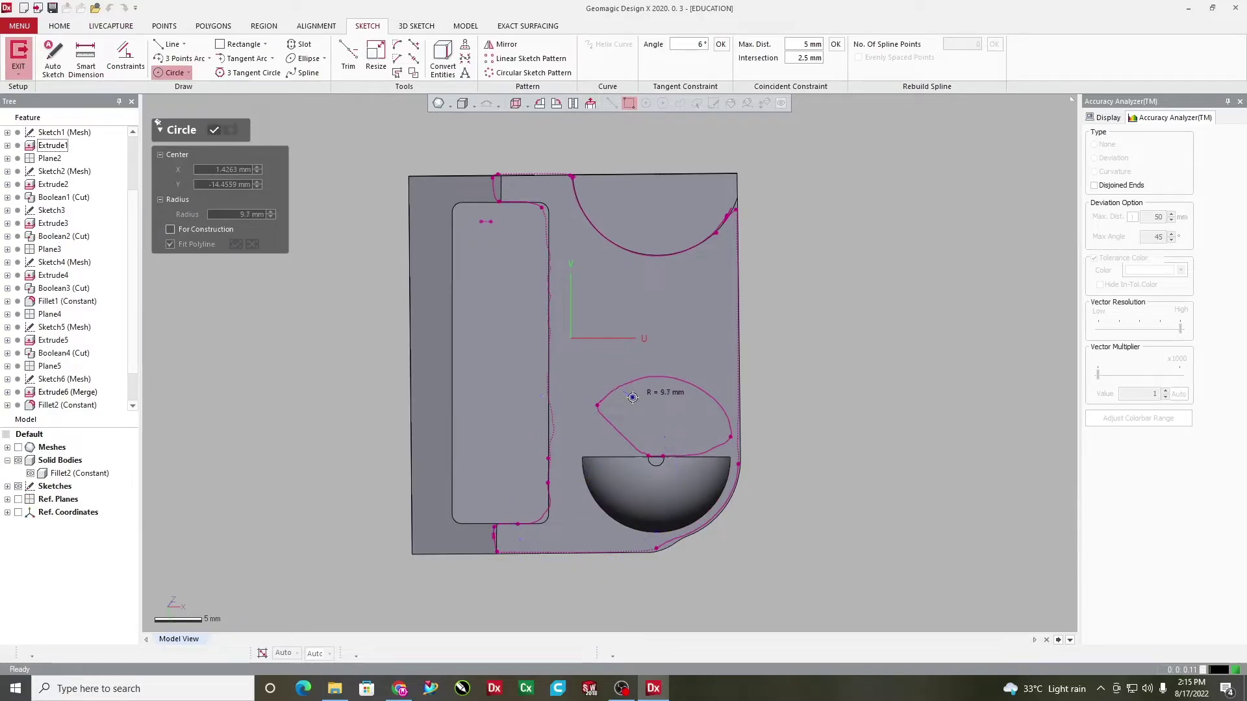
{"action": "left_click", "coordinate": [672, 381]}
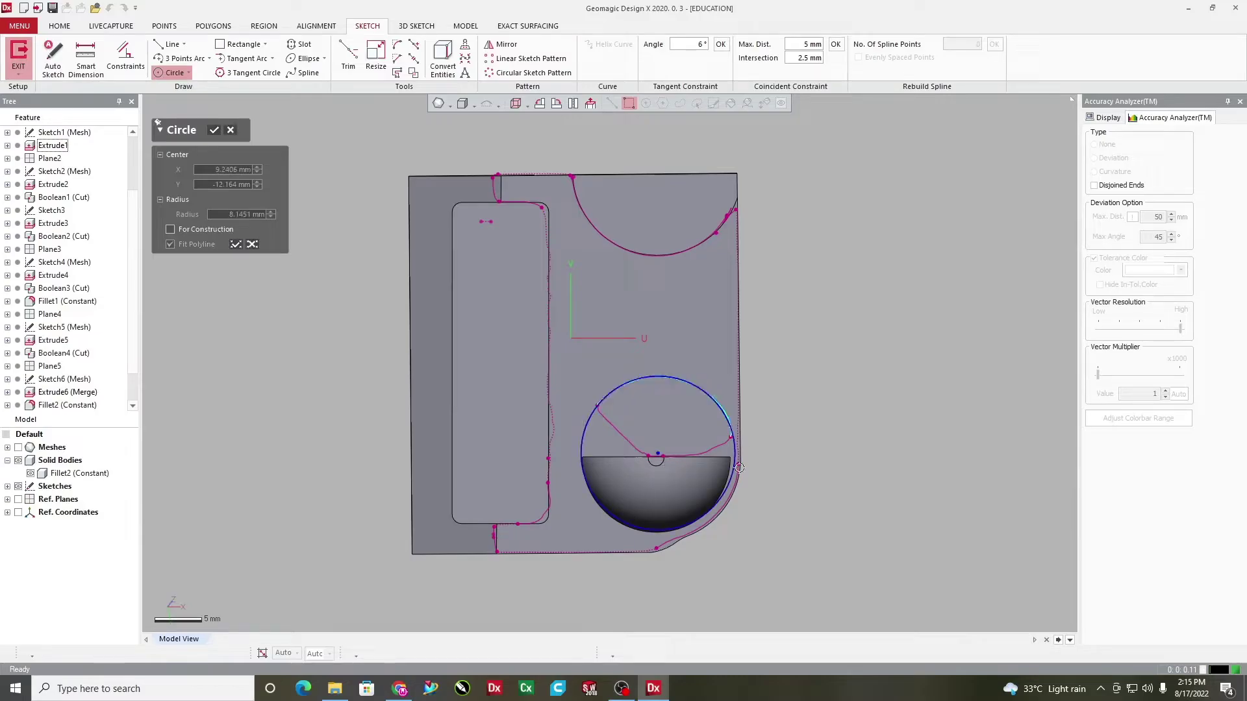
{"action": "left_click", "coordinate": [215, 131]}
{"action": "scroll", "coordinate": [700, 467], "scroll_direction": "up", "scroll_amount": 2}
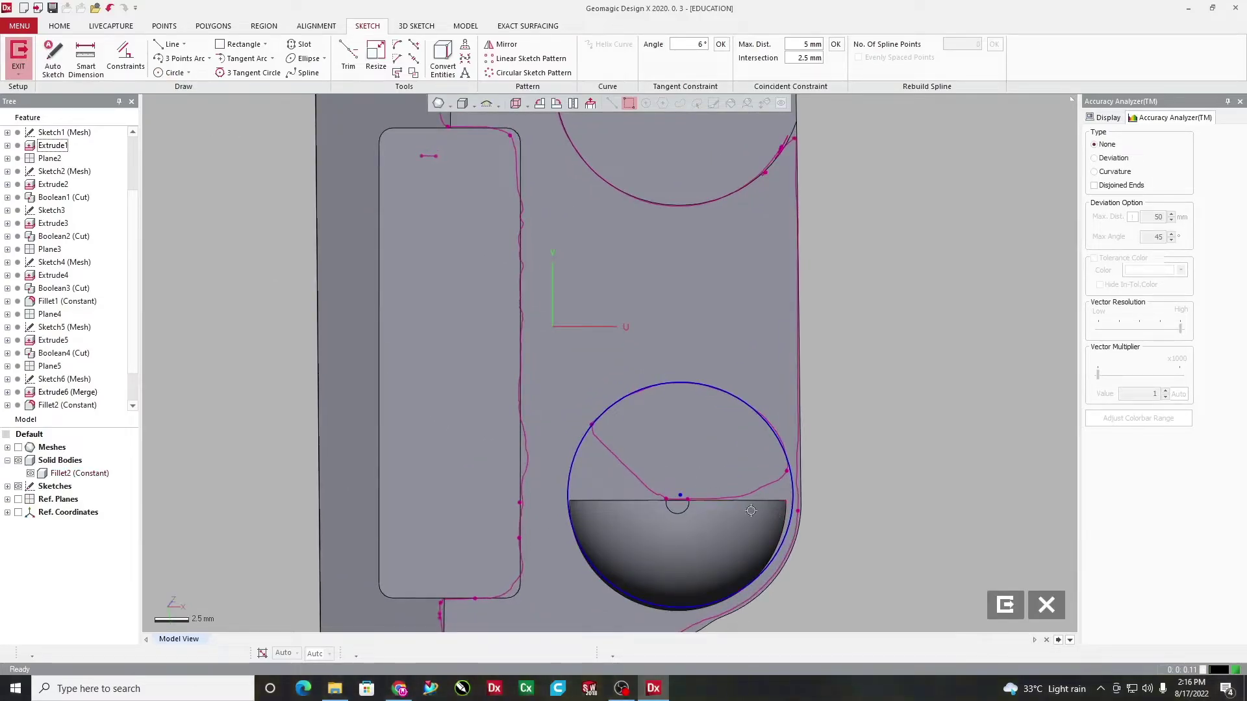
{"action": "scroll", "coordinate": [714, 516], "scroll_direction": "down", "scroll_amount": 2}
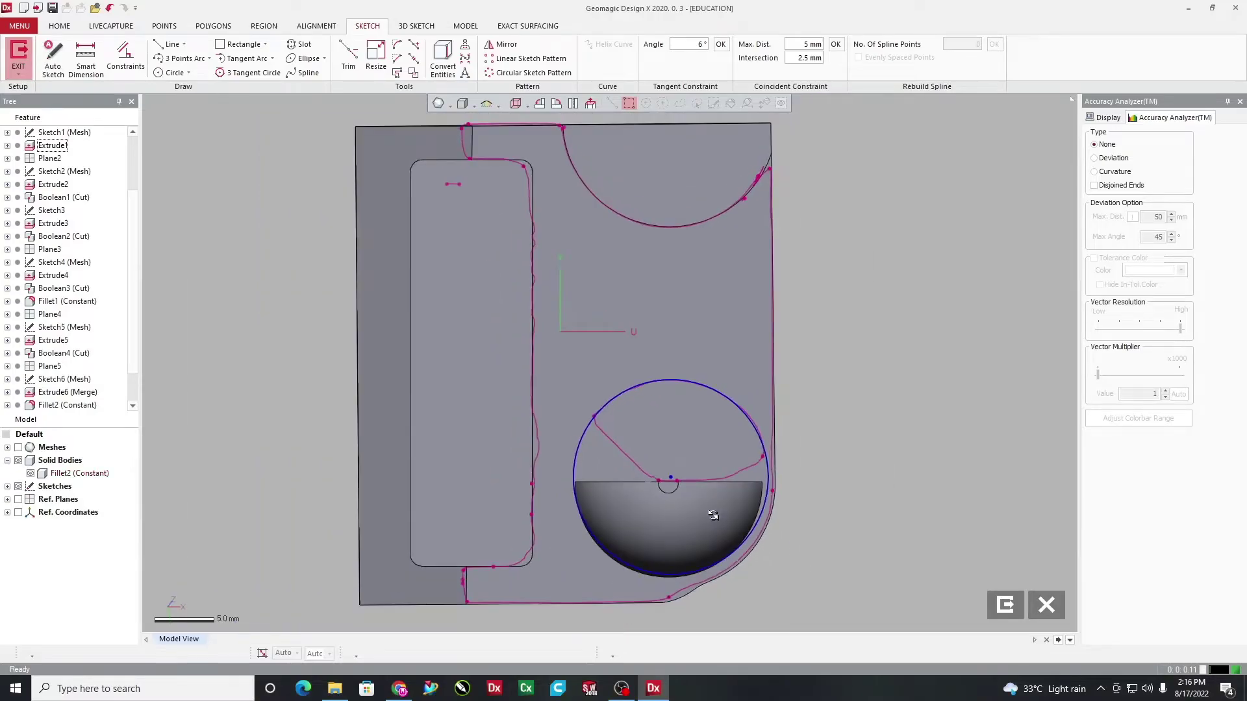
{"action": "scroll", "coordinate": [713, 515], "scroll_direction": "up", "scroll_amount": 2}
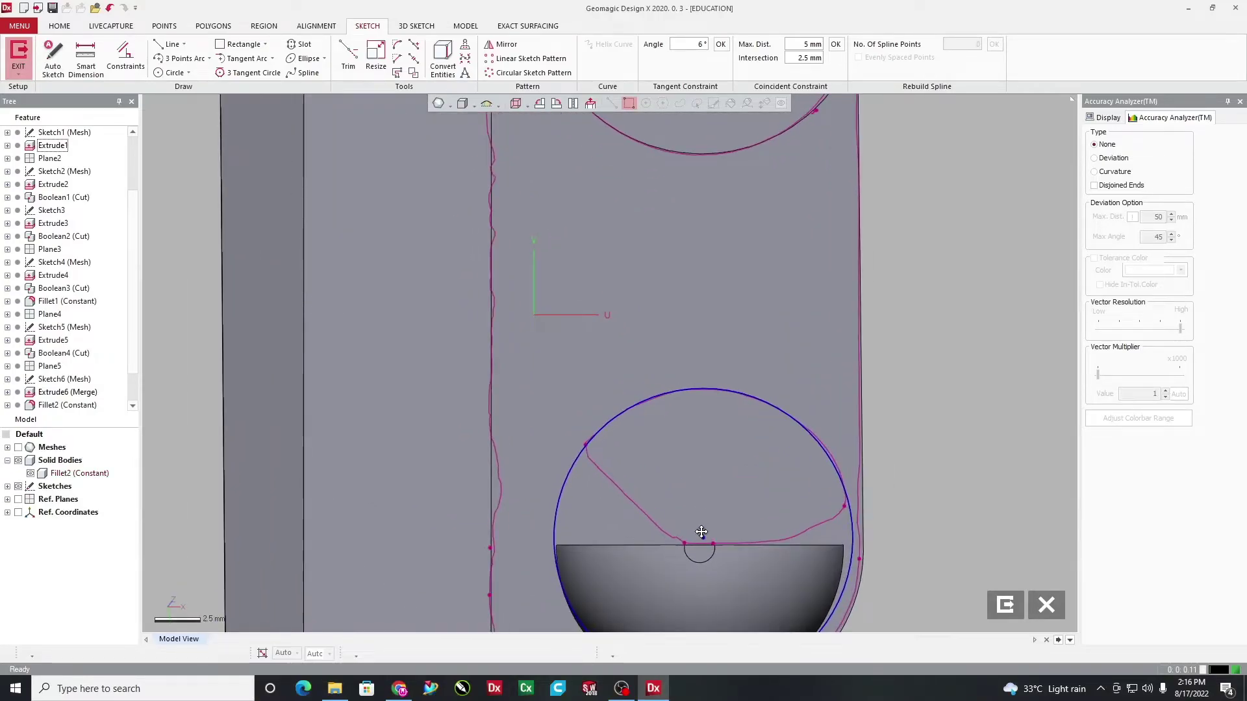
{"action": "mouse_move", "coordinate": [702, 533]}
{"action": "middle_mouse_down"}
{"action": "mouse_move", "coordinate": [454, 348]}
{"action": "mouse_move", "coordinate": [599, 415]}
{"action": "middle_mouse_up"}
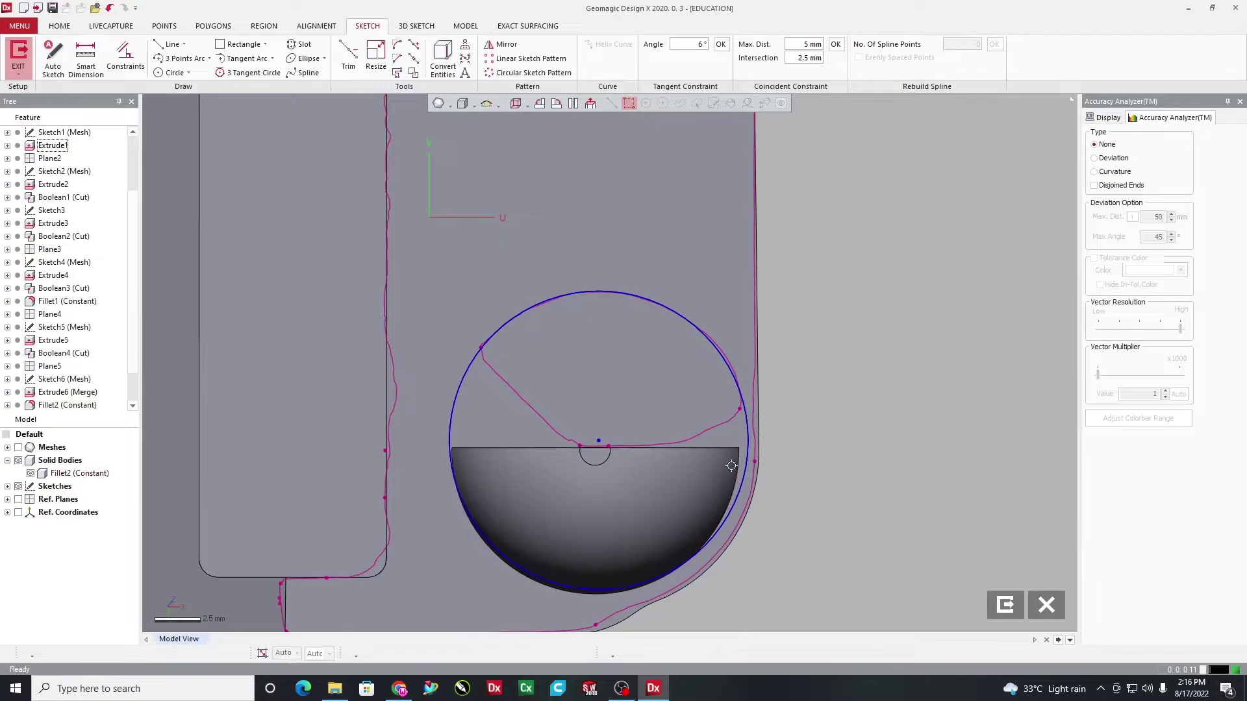
Remove the fitted circle around the dome with Power Trim
{"action": "left_click", "coordinate": [174, 73]}
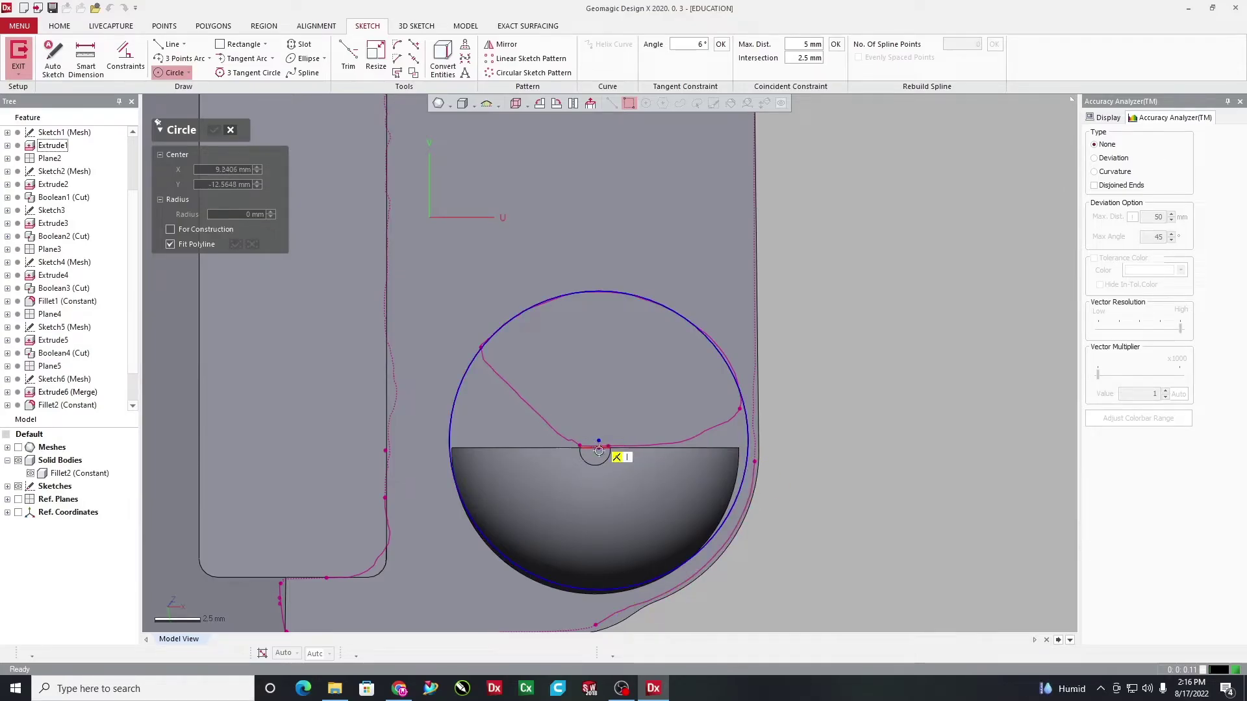
{"action": "left_click", "coordinate": [231, 131]}
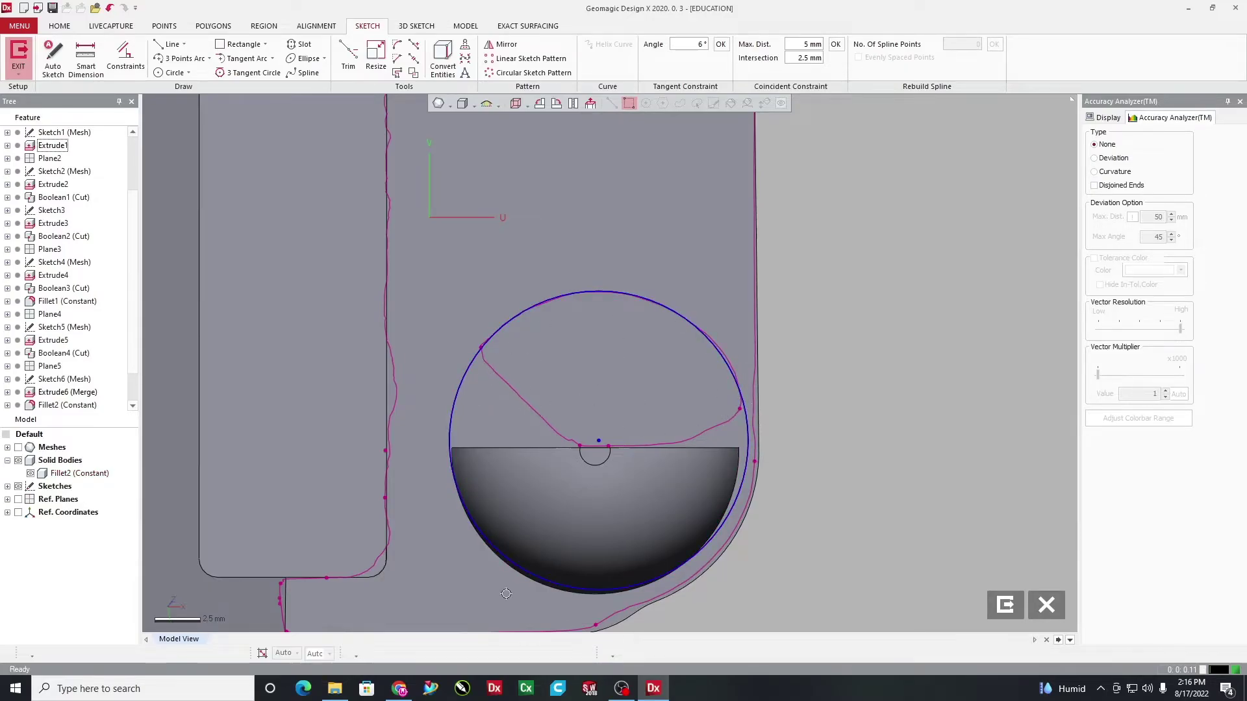
{"action": "left_click", "coordinate": [346, 56]}
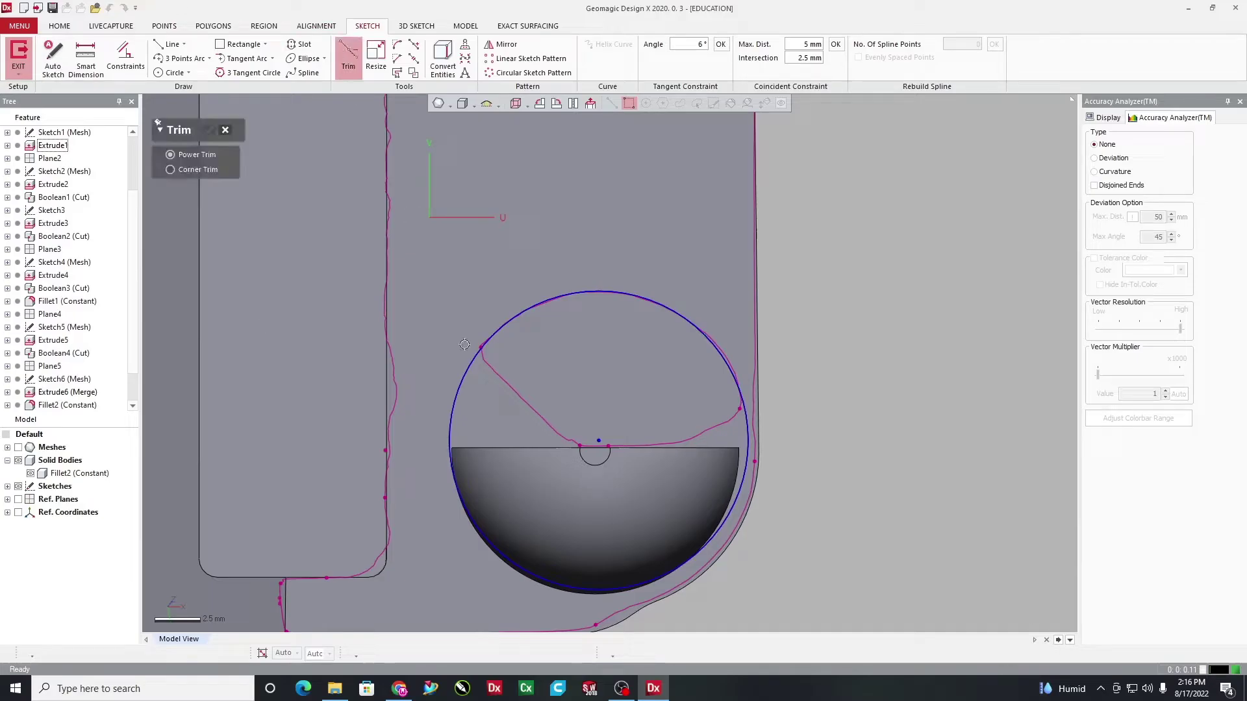
{"action": "left_click", "coordinate": [466, 377]}
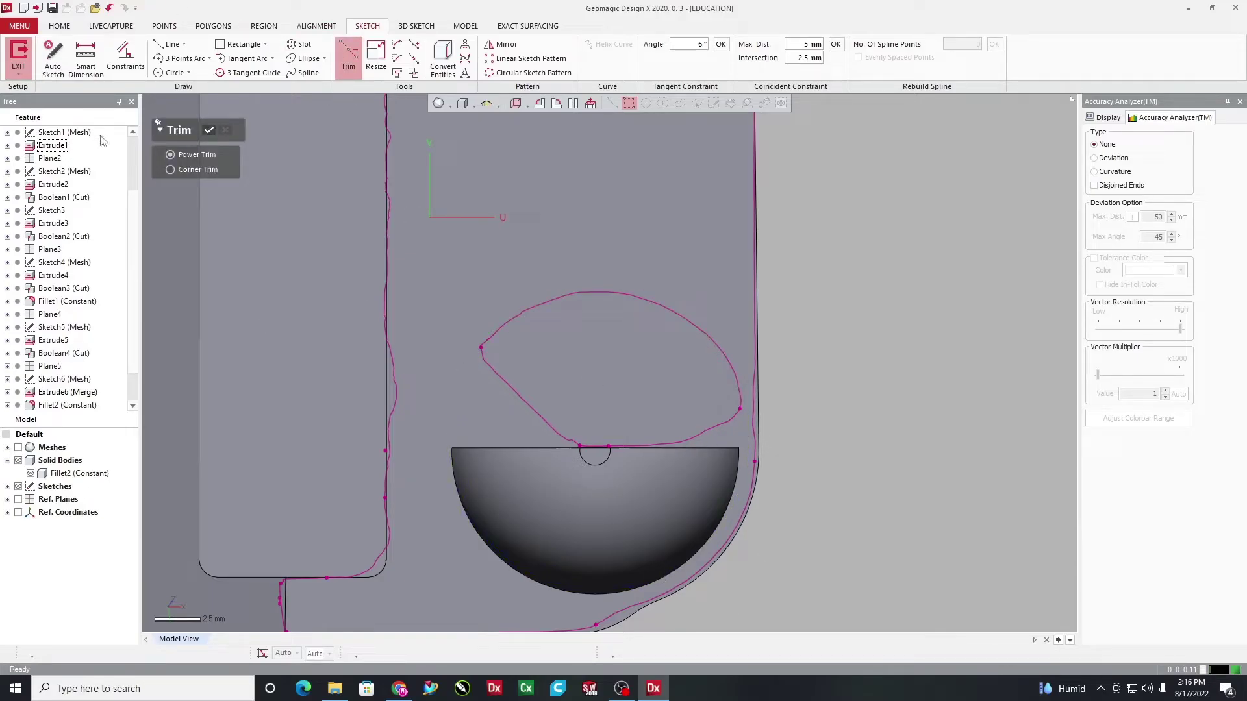
Try to draw a three-point arc from the corner of the dome's straight edge over the arched polyline, and fit another arc to that polyline
{"action": "left_click", "coordinate": [172, 59]}
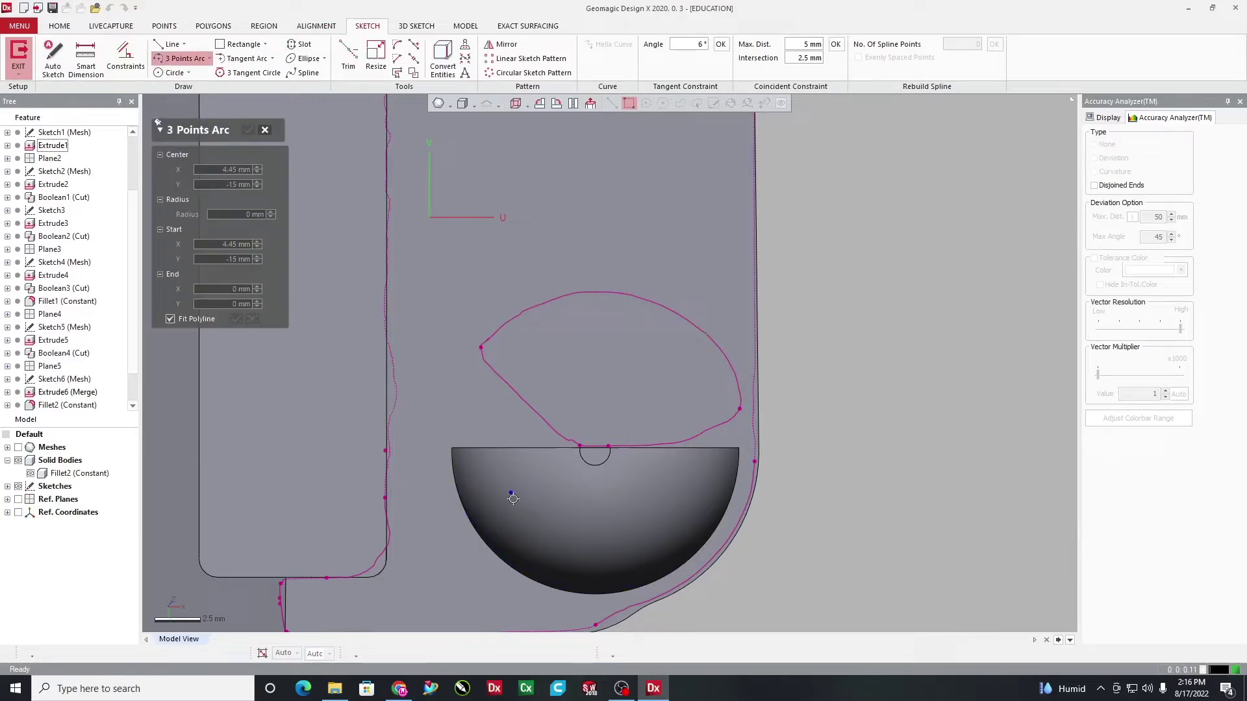
{"action": "left_click", "coordinate": [452, 448]}
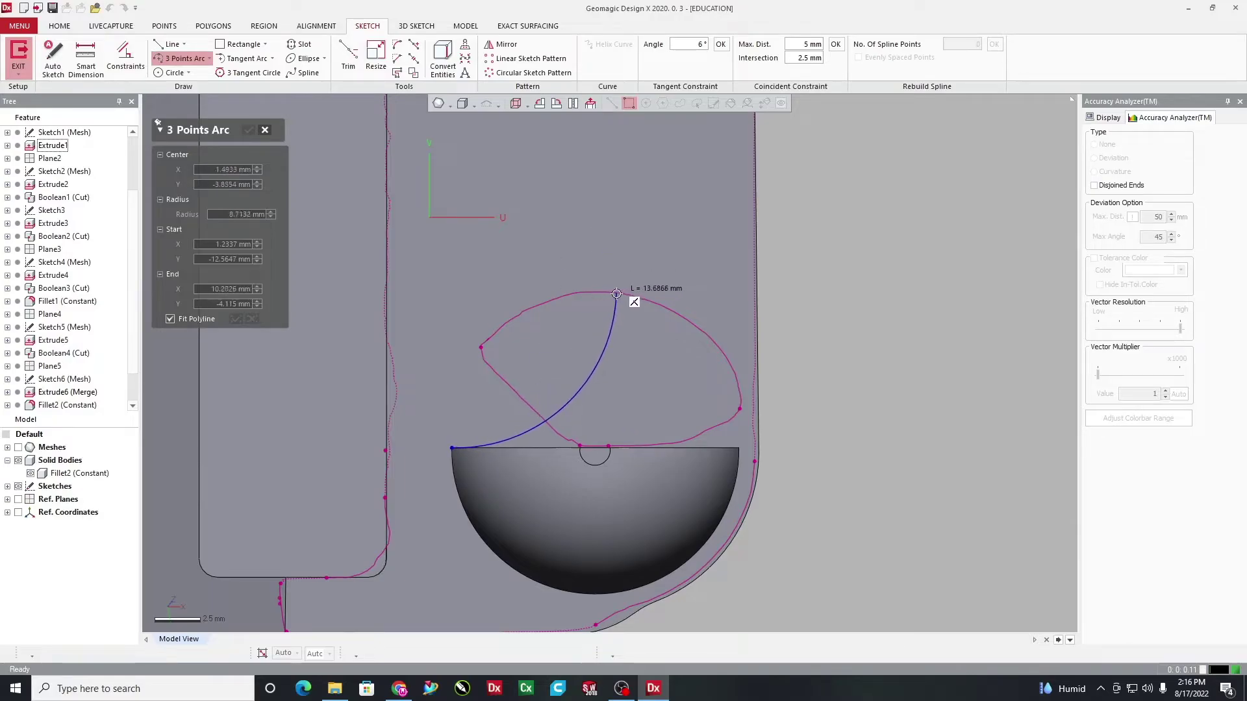
{"action": "left_click", "coordinate": [617, 293]}
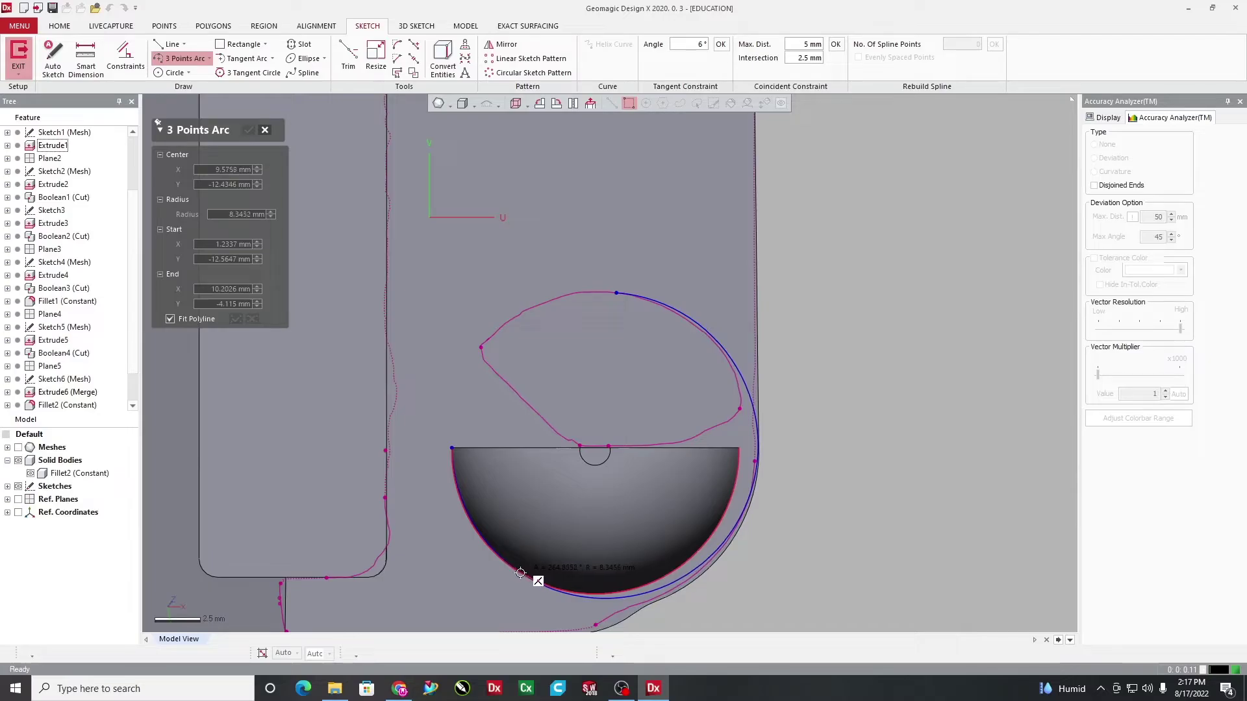
{"action": "left_click", "coordinate": [736, 463]}
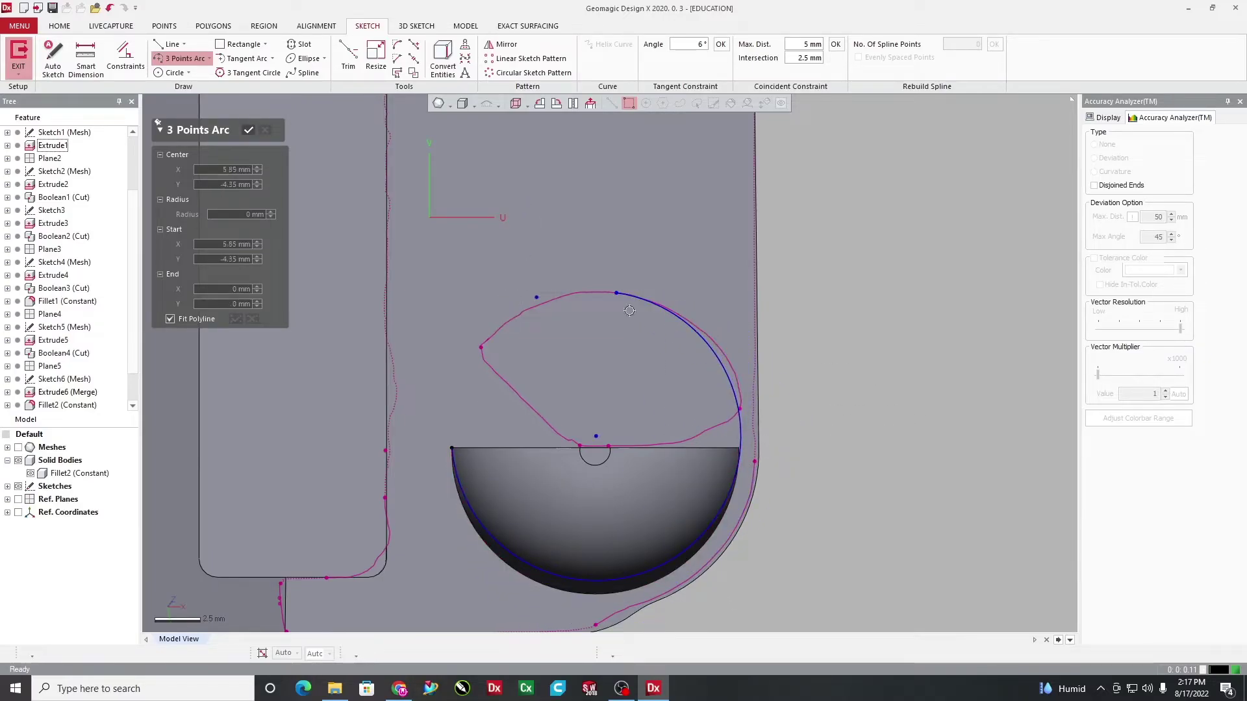
{"action": "left_click", "coordinate": [510, 320]}
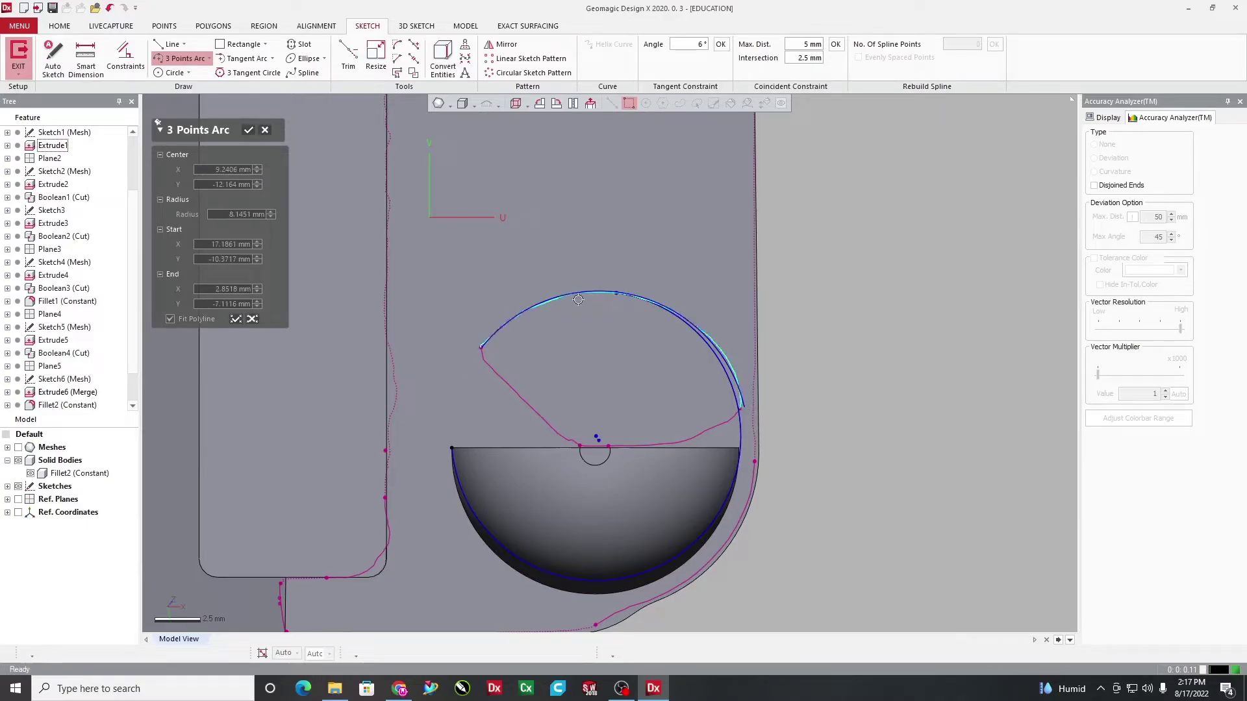
{"action": "left_click", "coordinate": [523, 309]}
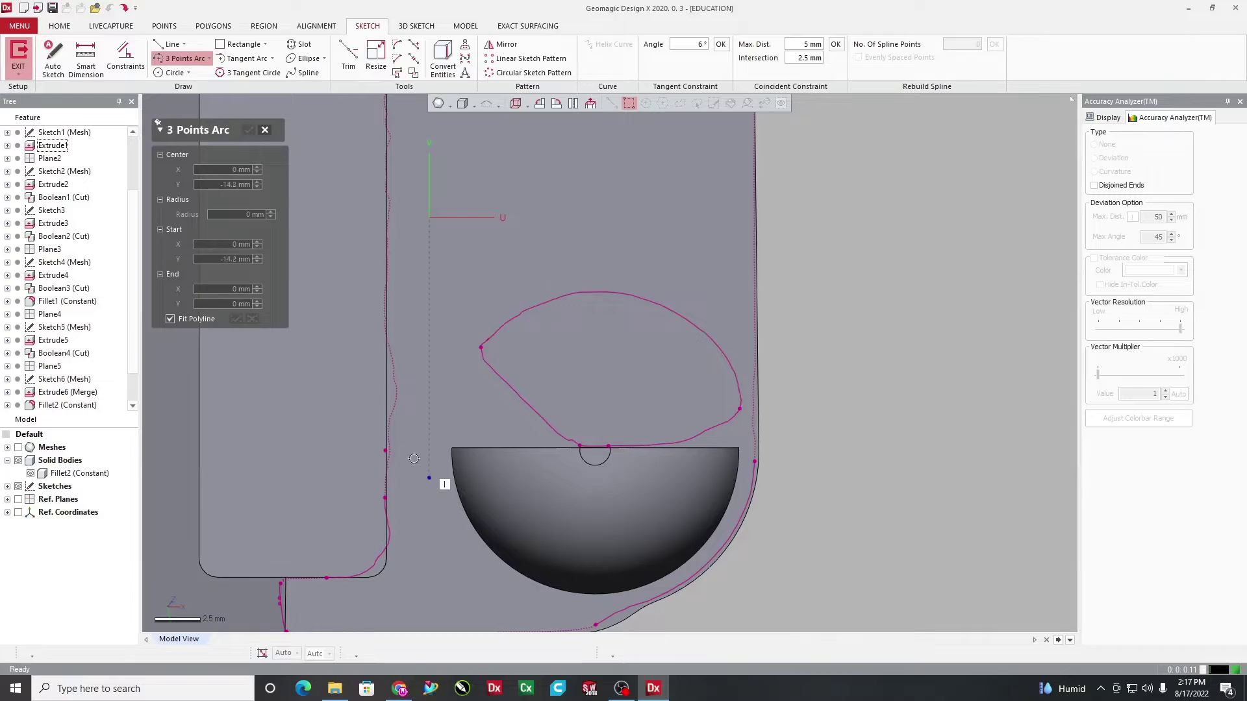
{"action": "left_click", "coordinate": [172, 72]}
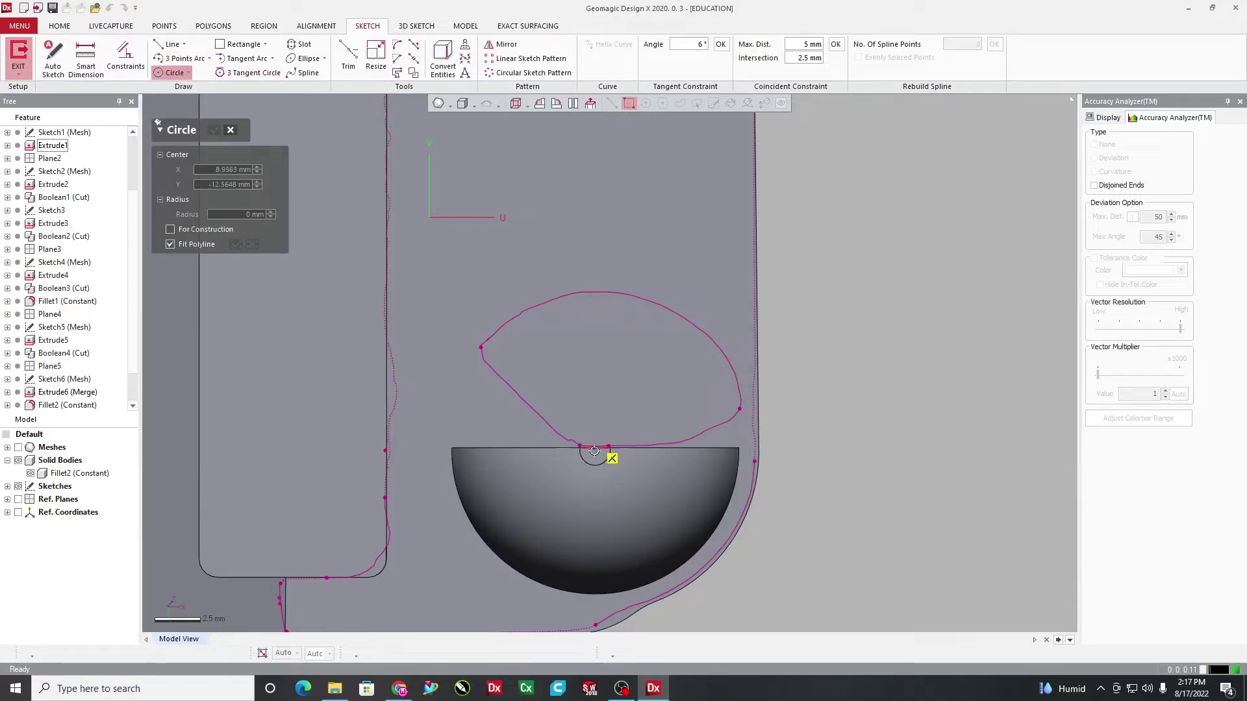
{"action": "left_click", "coordinate": [757, 401]}
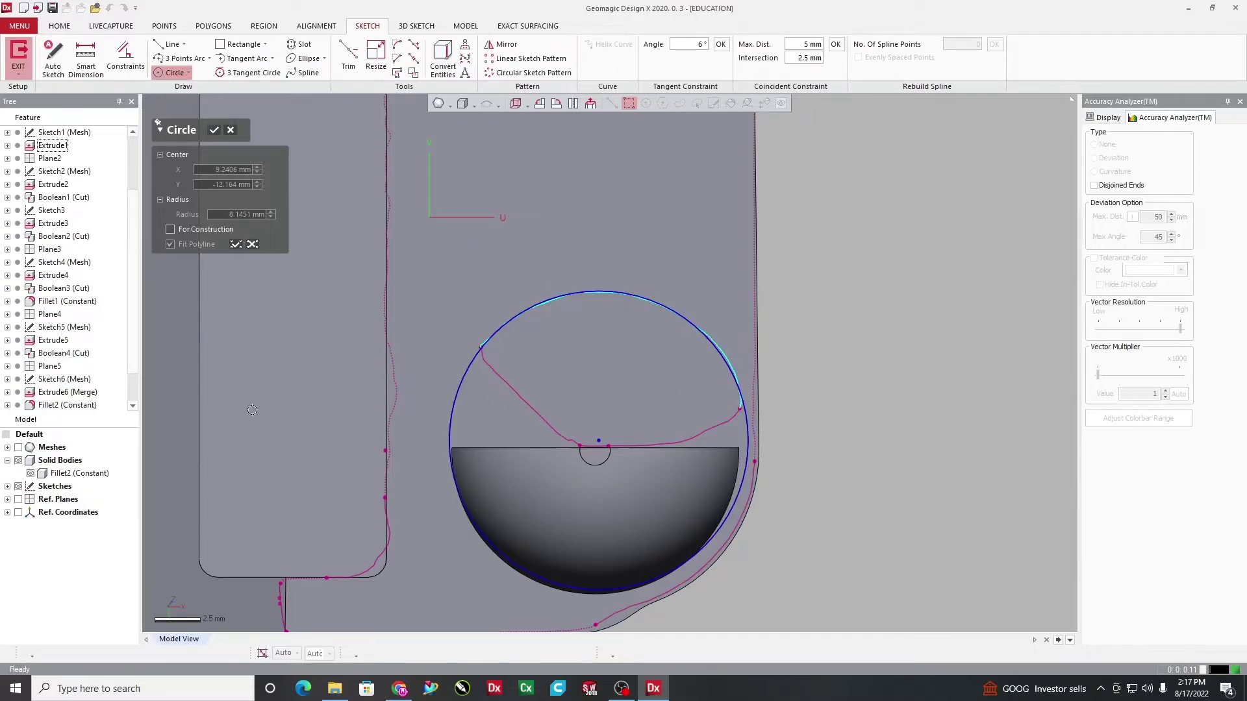
{"action": "left_click", "coordinate": [170, 43]}
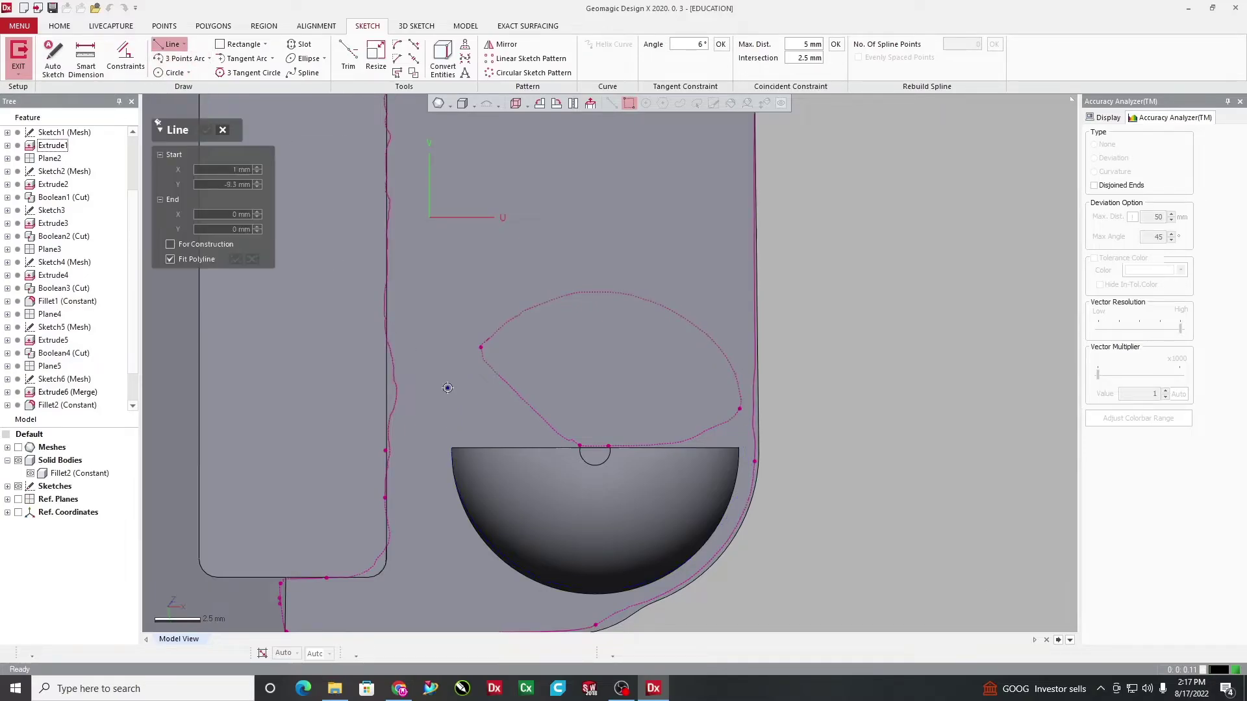
Fit a circle to the arched section polyline above the dome and draw a horizontal line through its centre across the full diameter
{"action": "left_click", "coordinate": [170, 72]}
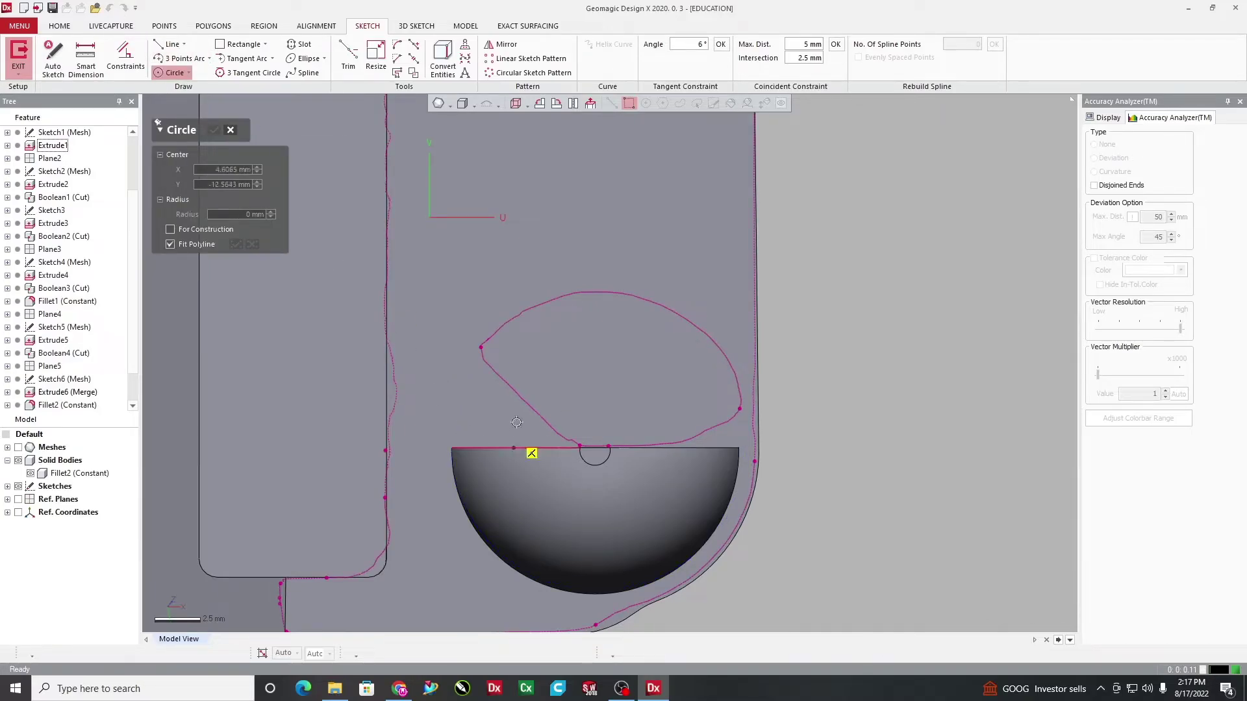
{"action": "left_click", "coordinate": [504, 324]}
{"action": "key", "text": "l"}
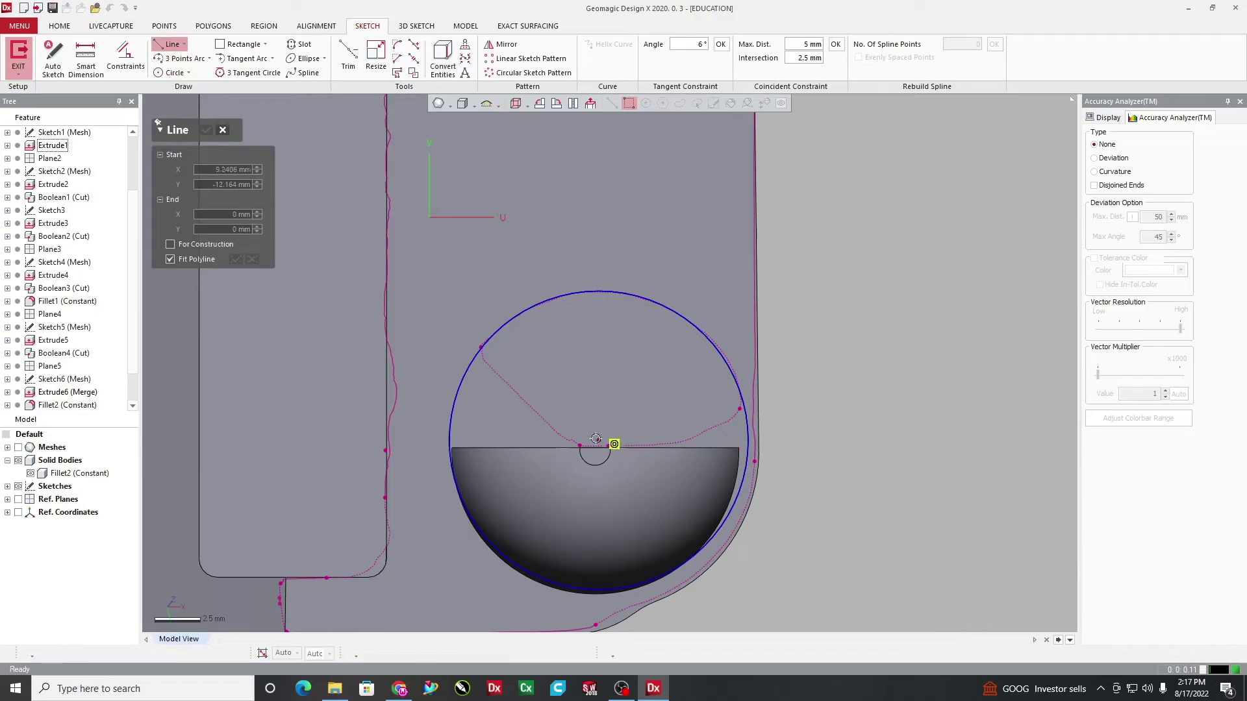
{"action": "left_click", "coordinate": [600, 440]}
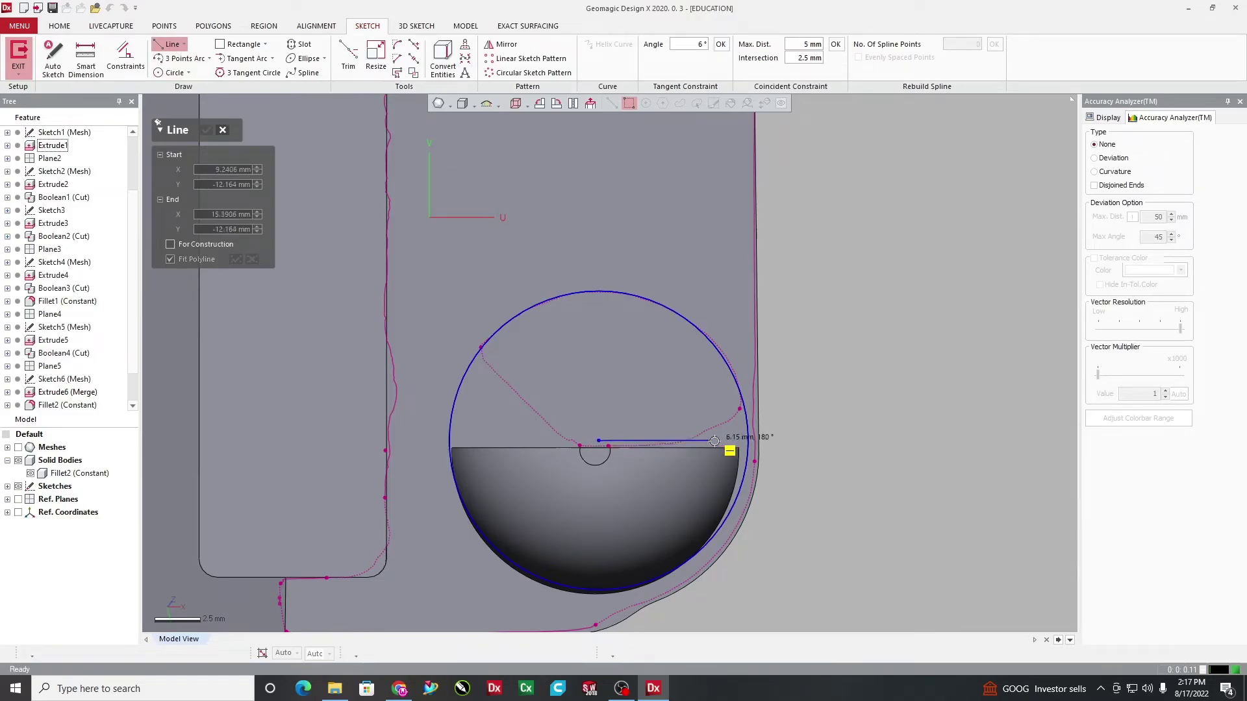
{"action": "left_click", "coordinate": [746, 440]}
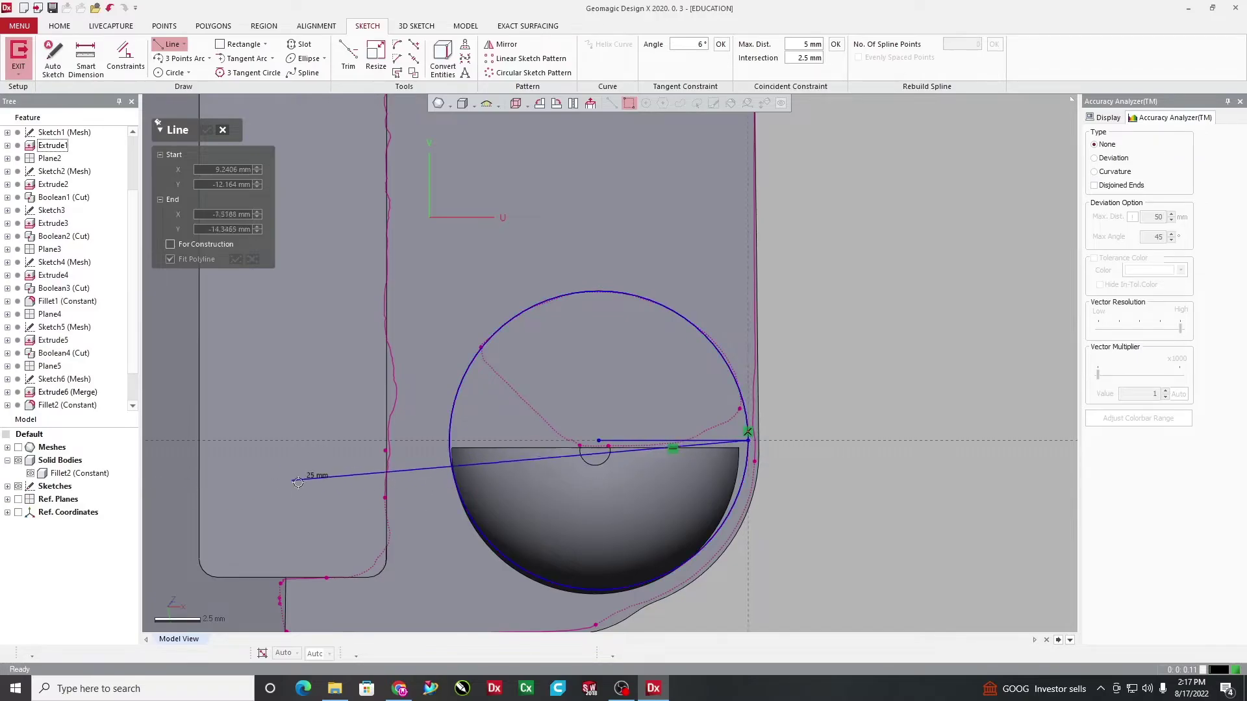
{"action": "left_click", "coordinate": [454, 440]}
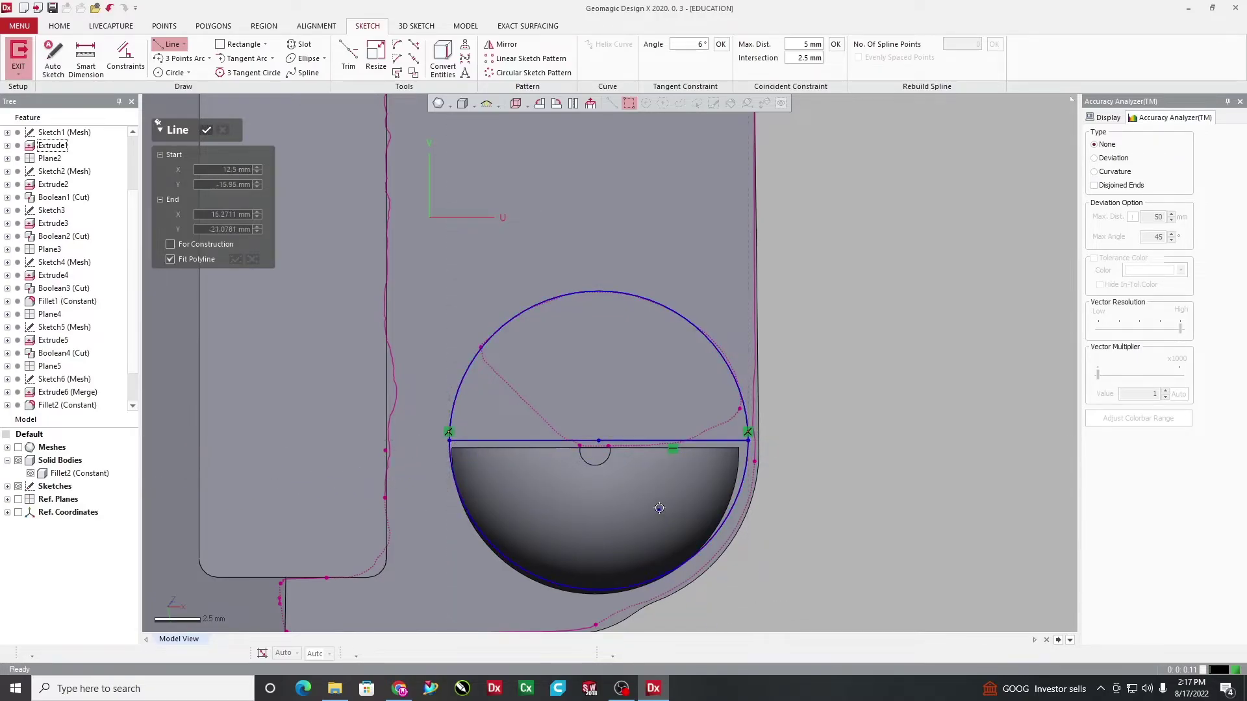
Trim away the half of the fitted circle that overlaps the dome below the diameter line
{"action": "mouse_move", "coordinate": [607, 451]}
{"action": "right_mouse_down"}
{"action": "mouse_move", "coordinate": [411, 496]}
{"action": "mouse_move", "coordinate": [225, 426]}
{"action": "mouse_move", "coordinate": [243, 263]}
{"action": "mouse_move", "coordinate": [378, 256]}
{"action": "mouse_move", "coordinate": [301, 290]}
{"action": "mouse_move", "coordinate": [233, 300]}
{"action": "mouse_move", "coordinate": [322, 309]}
{"action": "mouse_move", "coordinate": [676, 451]}
{"action": "mouse_move", "coordinate": [660, 277]}
{"action": "mouse_move", "coordinate": [871, 423]}
{"action": "mouse_move", "coordinate": [852, 404]}
{"action": "right_mouse_up"}
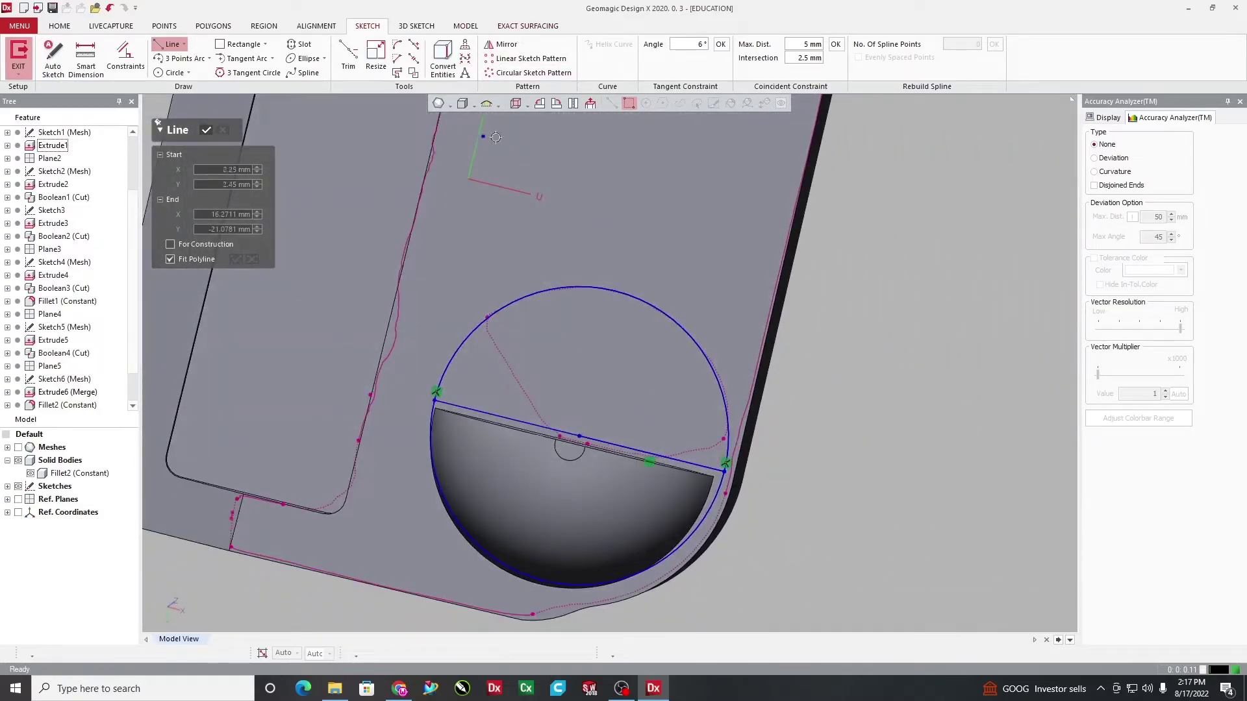
{"action": "left_click", "coordinate": [591, 104]}
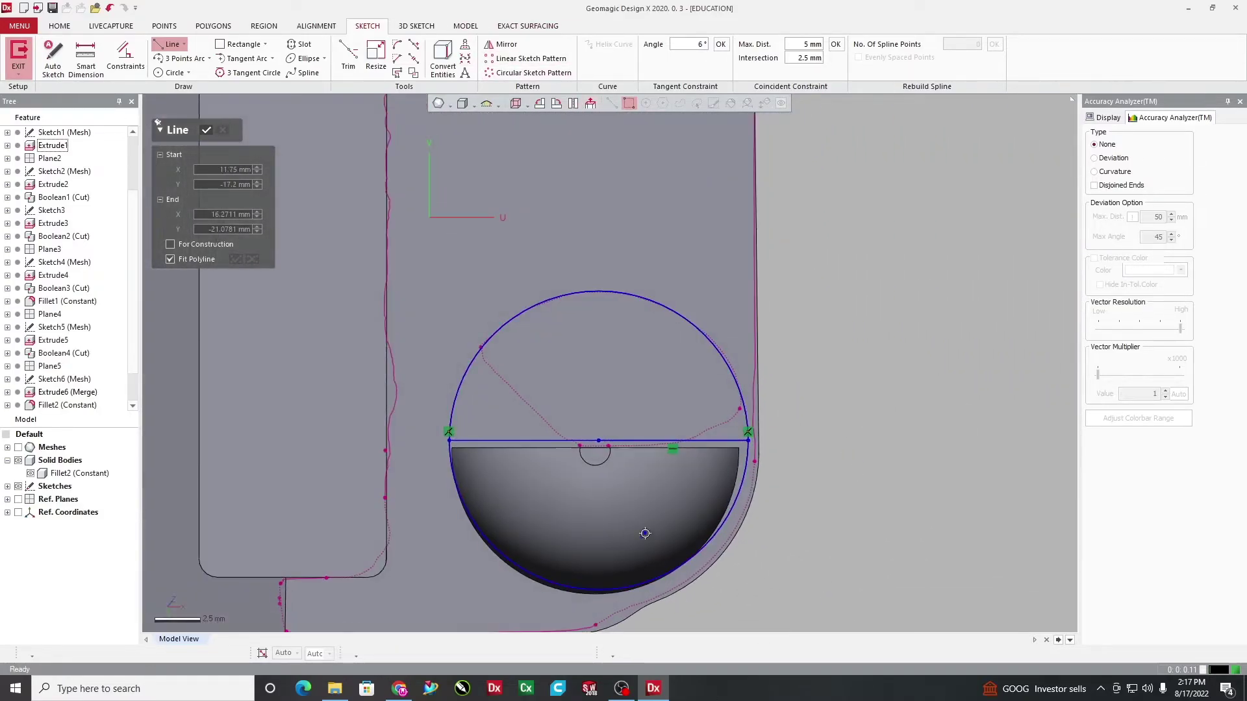
{"action": "right_click_drag", "start_coordinate": [645, 534], "coordinate": [320, 311]}
{"action": "left_click", "coordinate": [348, 59]}
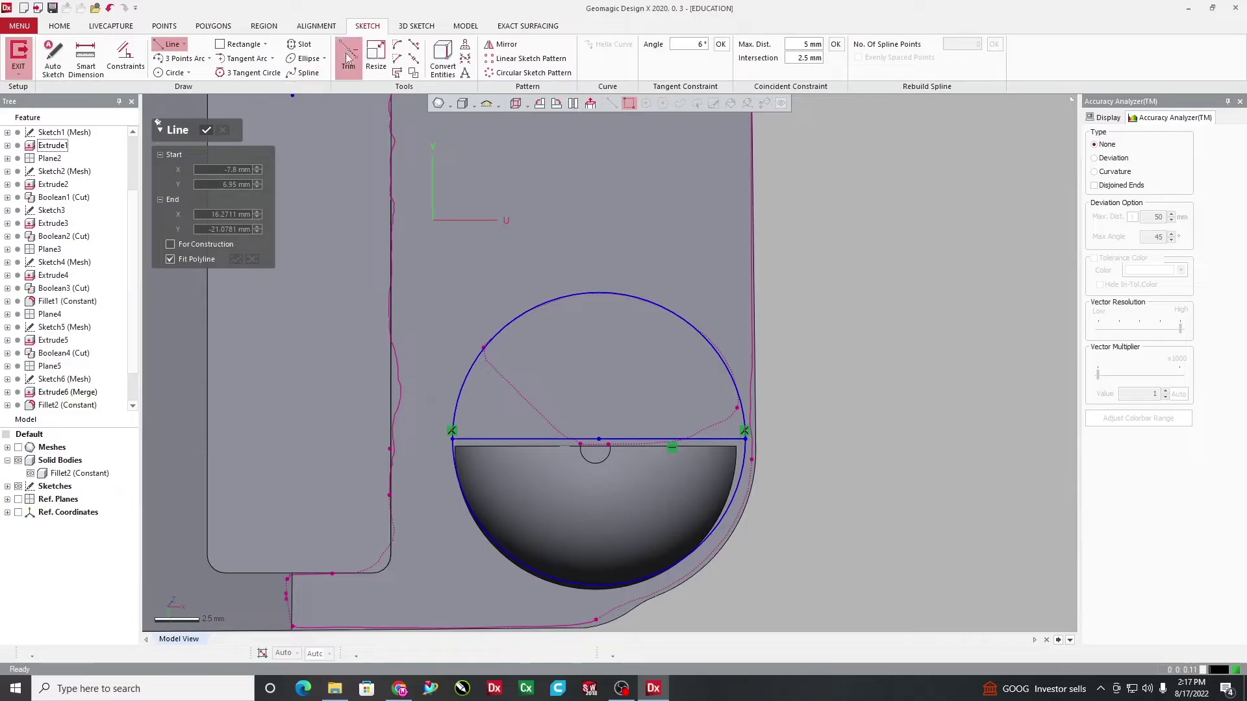
{"action": "left_click", "coordinate": [708, 537]}
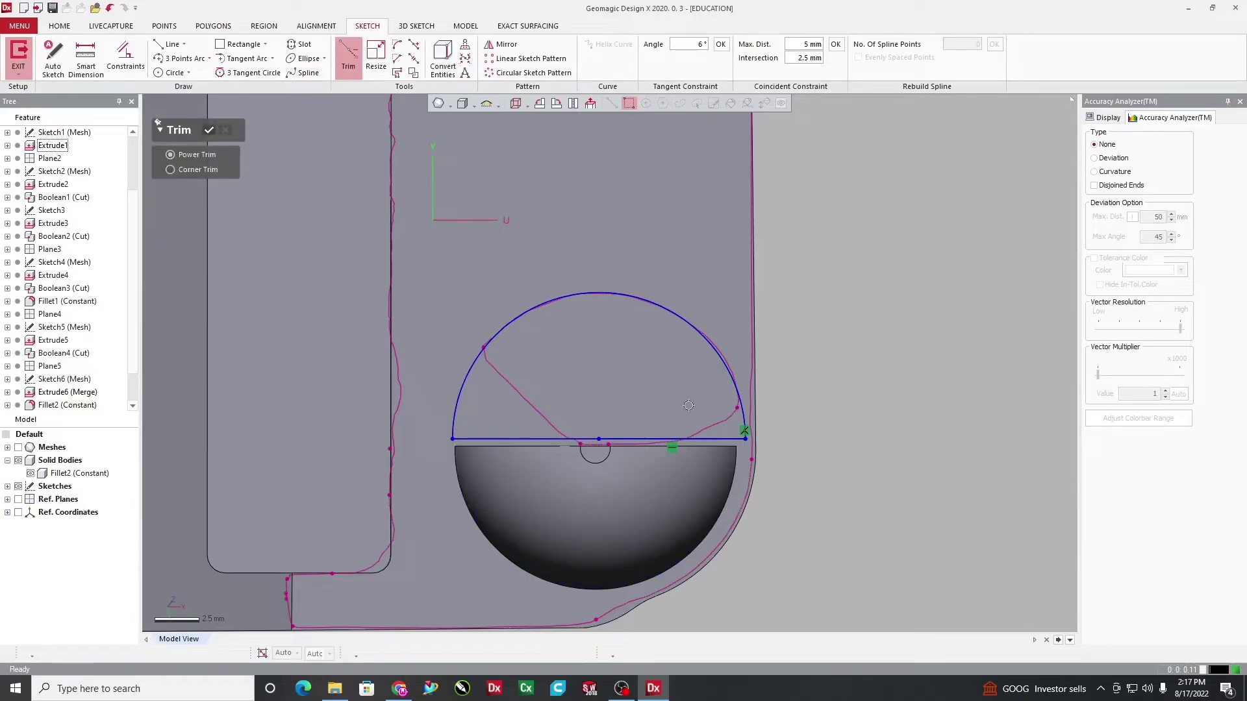
{"action": "mouse_move", "coordinate": [600, 495]}
{"action": "right_mouse_down"}
{"action": "mouse_move", "coordinate": [565, 250]}
{"action": "mouse_move", "coordinate": [567, 527]}
{"action": "mouse_move", "coordinate": [597, 428]}
{"action": "mouse_move", "coordinate": [802, 398]}
{"action": "mouse_move", "coordinate": [832, 367]}
{"action": "right_mouse_up"}
{"action": "mouse_move", "coordinate": [697, 576]}
{"action": "right_mouse_down"}
{"action": "mouse_move", "coordinate": [687, 440]}
{"action": "mouse_move", "coordinate": [462, 515]}
{"action": "mouse_move", "coordinate": [259, 359]}
{"action": "mouse_move", "coordinate": [662, 641]}
{"action": "mouse_move", "coordinate": [634, 287]}
{"action": "mouse_move", "coordinate": [325, 281]}
{"action": "mouse_move", "coordinate": [629, 467]}
{"action": "mouse_move", "coordinate": [701, 371]}
{"action": "right_mouse_up"}
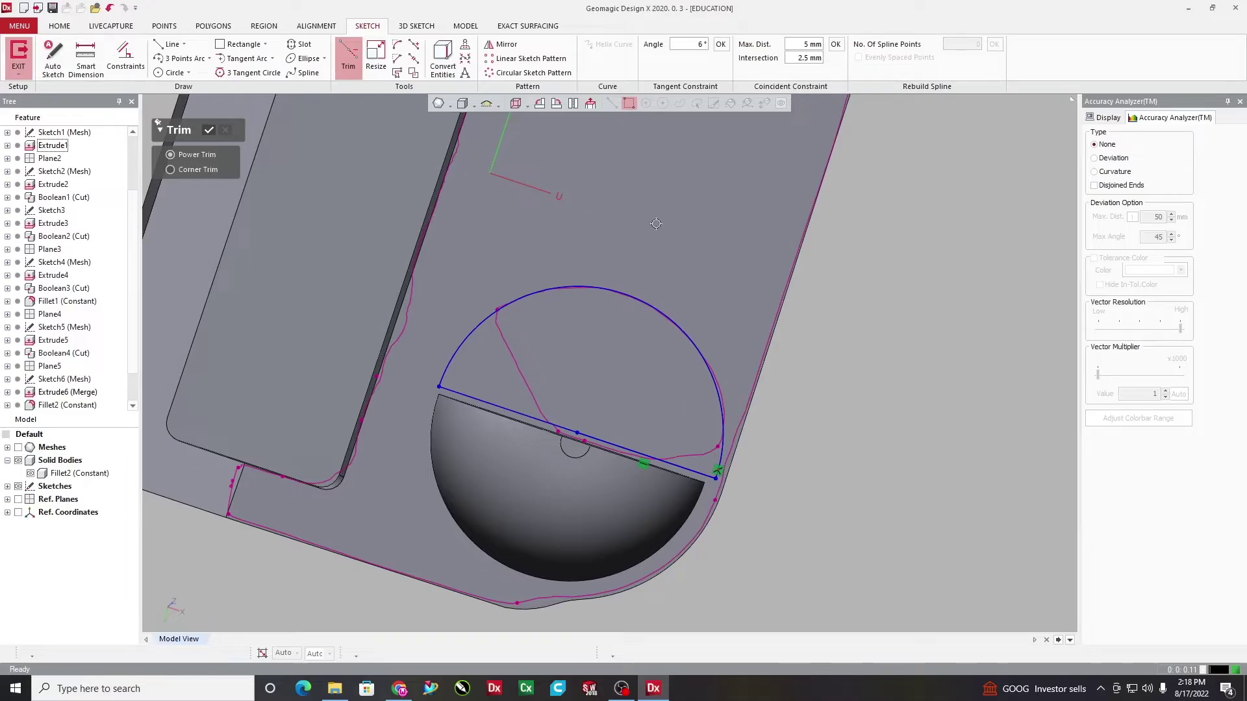
{"action": "mouse_move", "coordinate": [478, 504]}
{"action": "right_mouse_down"}
{"action": "mouse_move", "coordinate": [618, 374]}
{"action": "mouse_move", "coordinate": [648, 369]}
{"action": "mouse_move", "coordinate": [515, 515]}
{"action": "mouse_move", "coordinate": [835, 383]}
{"action": "mouse_move", "coordinate": [747, 455]}
{"action": "mouse_move", "coordinate": [788, 432]}
{"action": "mouse_move", "coordinate": [617, 529]}
{"action": "right_mouse_up"}
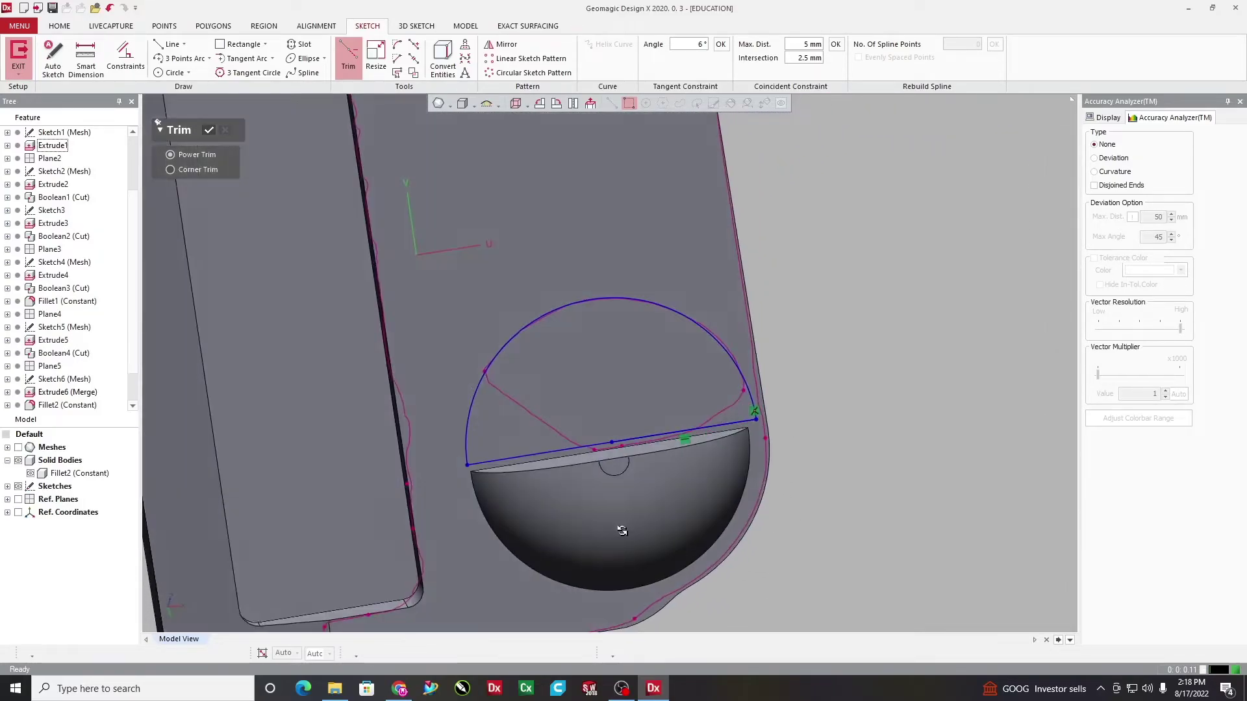
{"action": "left_click", "coordinate": [590, 104]}
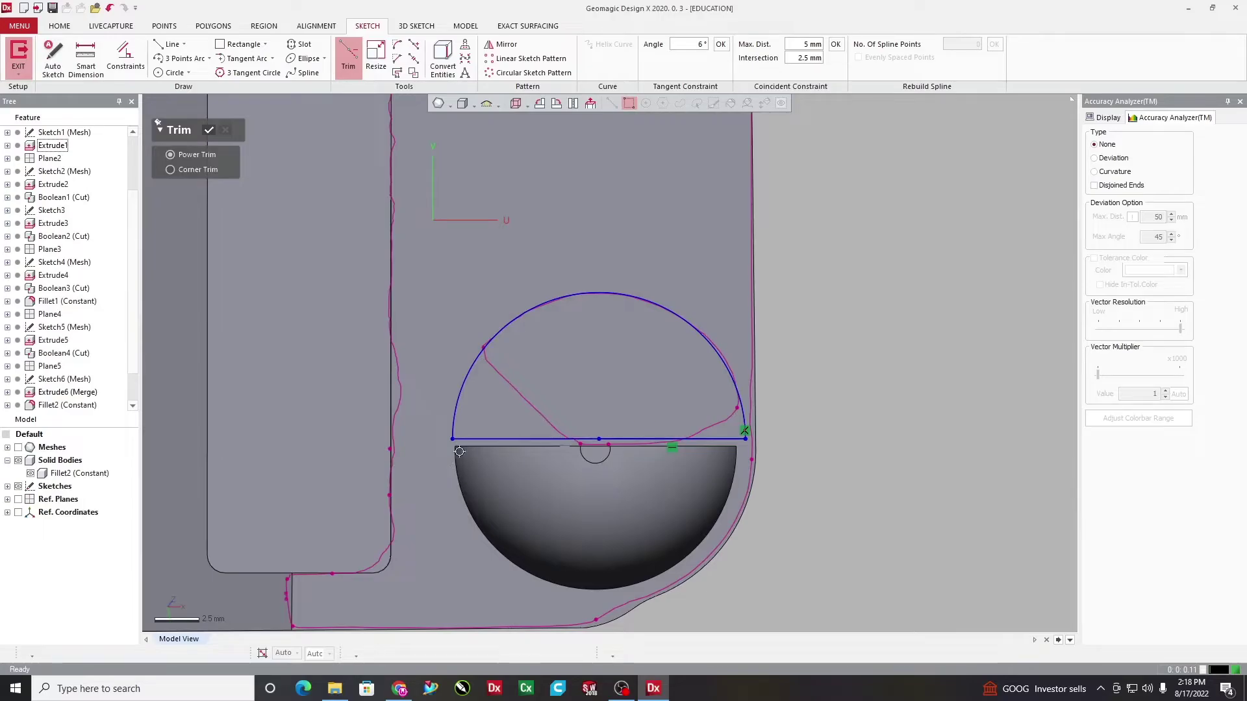
{"action": "left_click", "coordinate": [173, 72]}
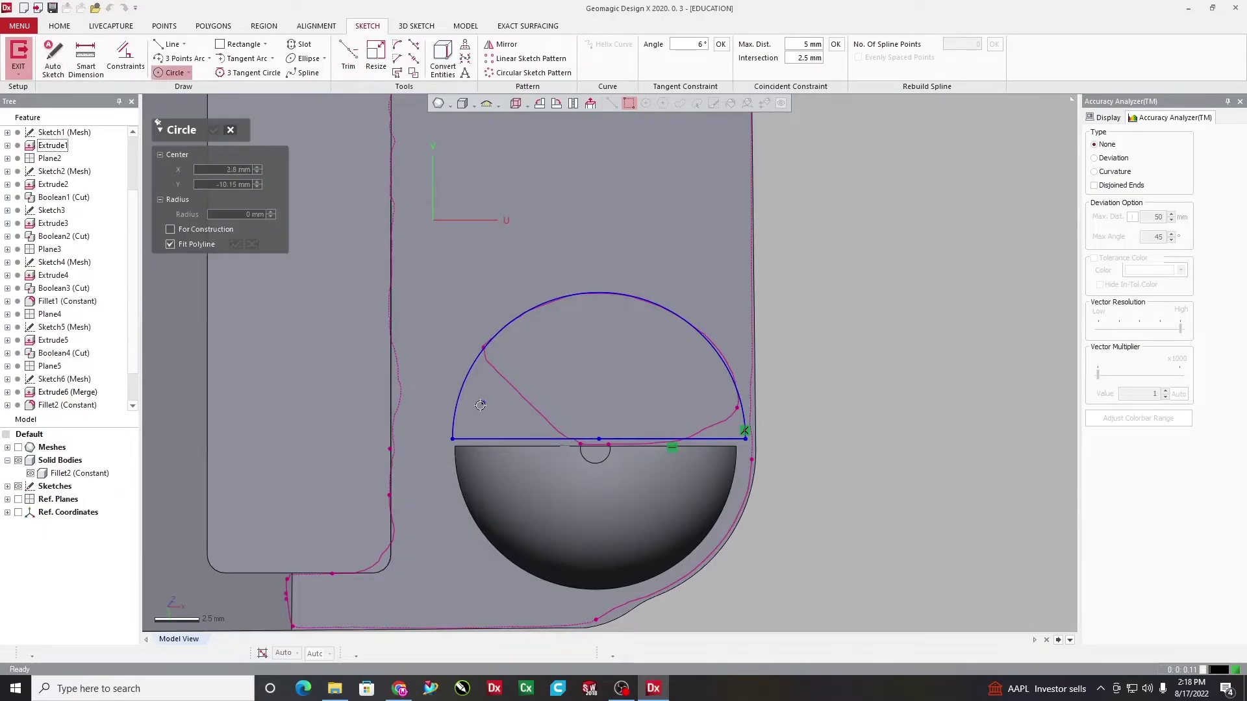
{"action": "left_click", "coordinate": [454, 446]}
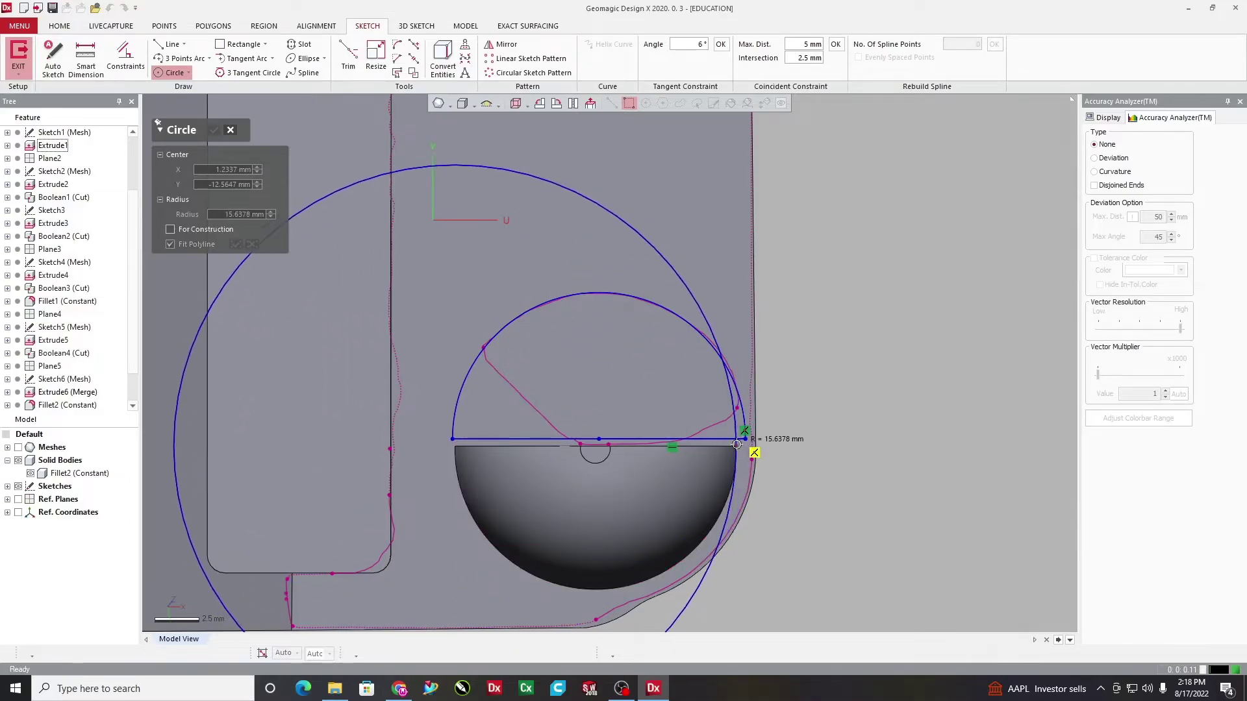
{"action": "key", "text": "Escape"}
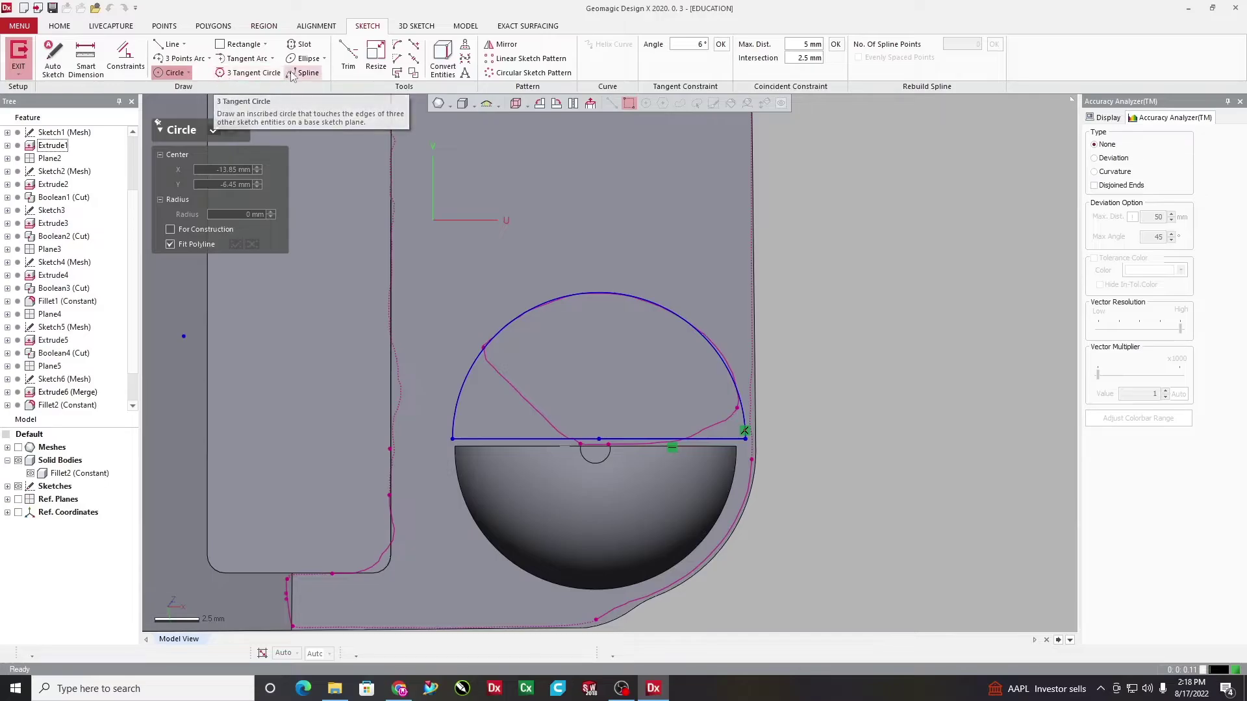
{"action": "left_click", "coordinate": [271, 60]}
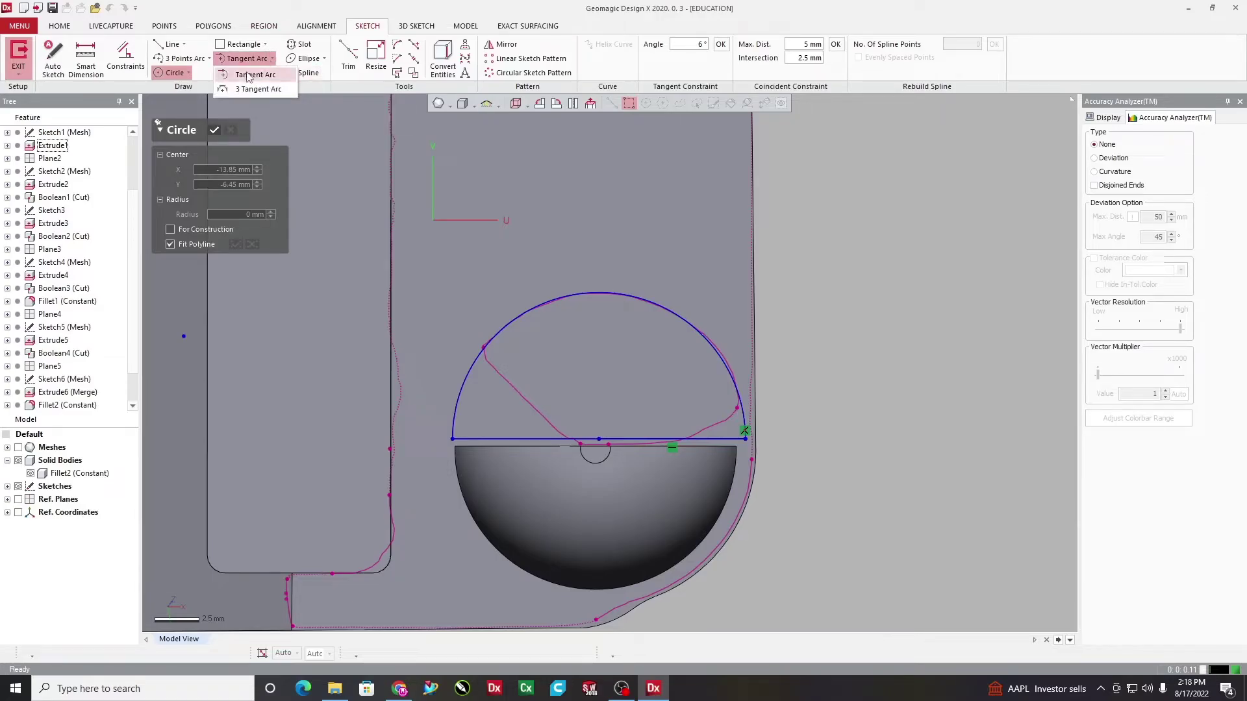
{"action": "left_click", "coordinate": [256, 89]}
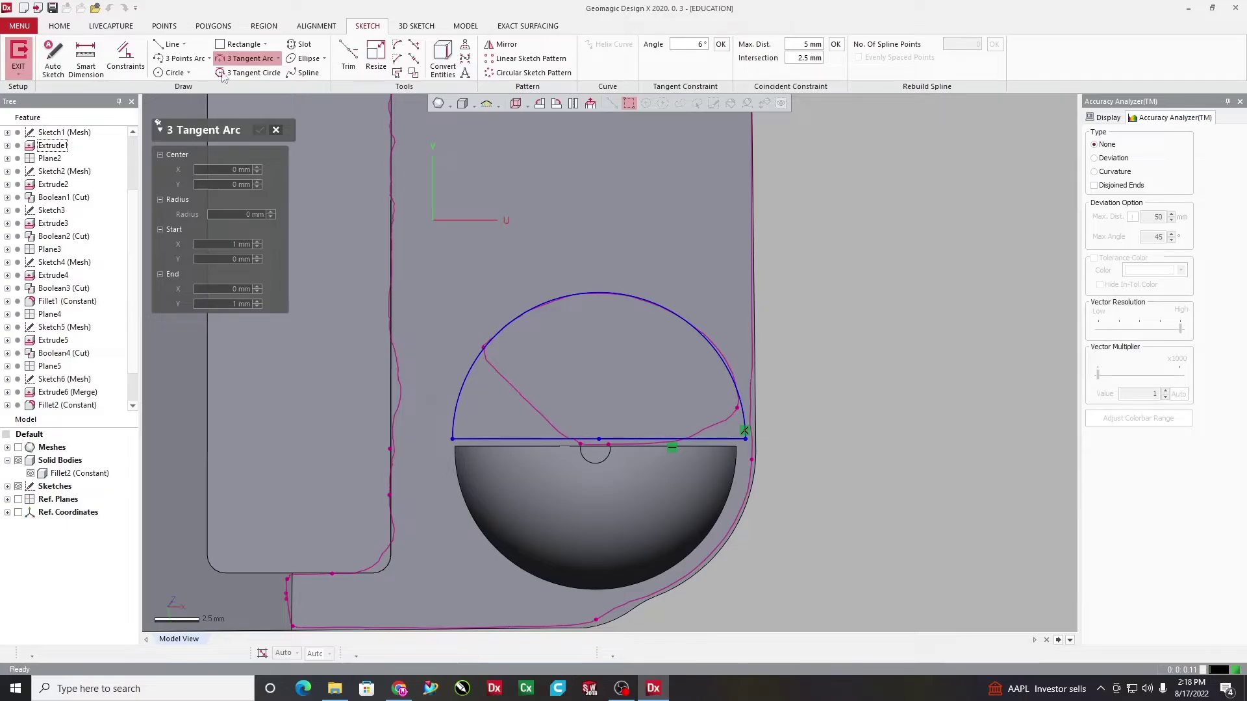
Draw a three-point arc from the dome's left corner to the crest of the half circle, passing through the dome's right corner
{"action": "left_click", "coordinate": [181, 59]}
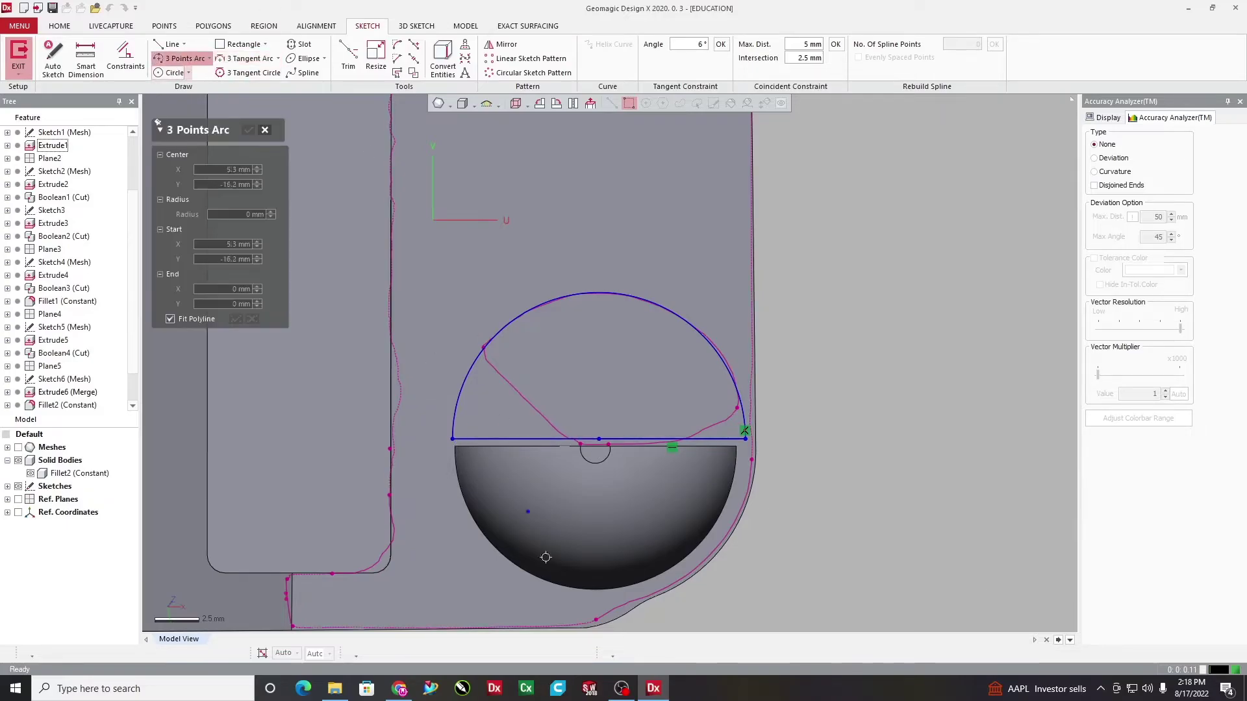
{"action": "left_click", "coordinate": [454, 446]}
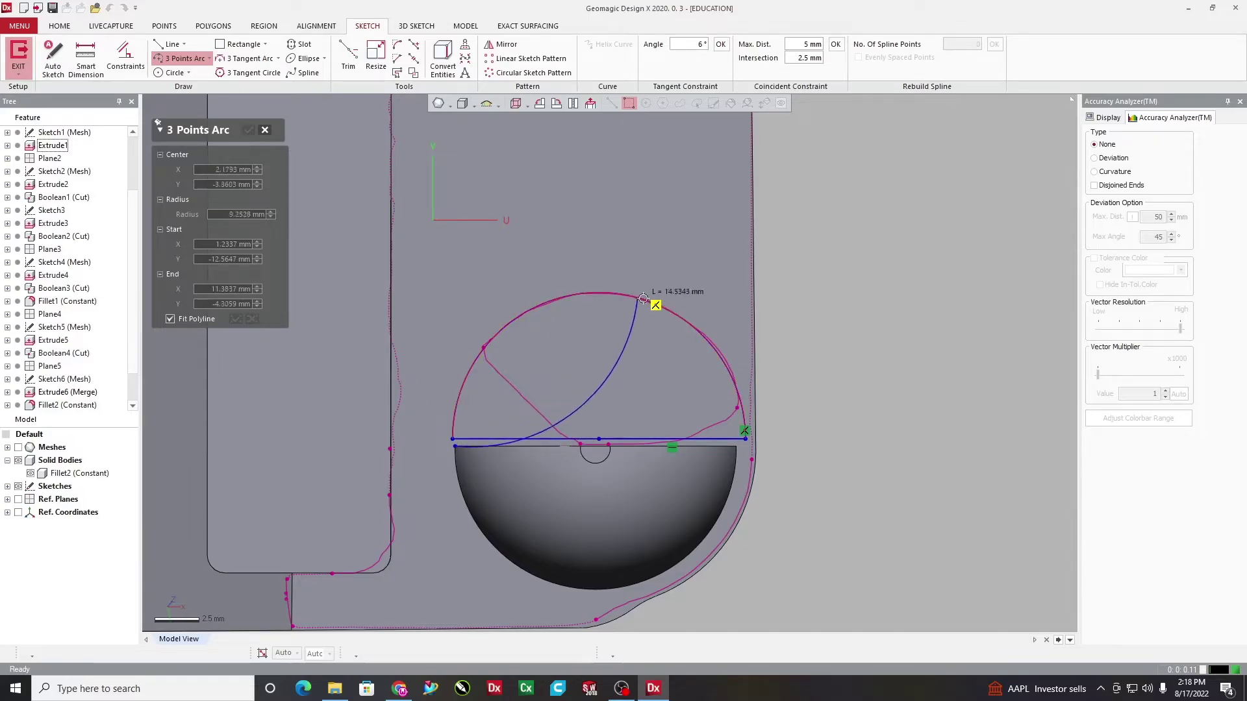
{"action": "left_click", "coordinate": [736, 448]}
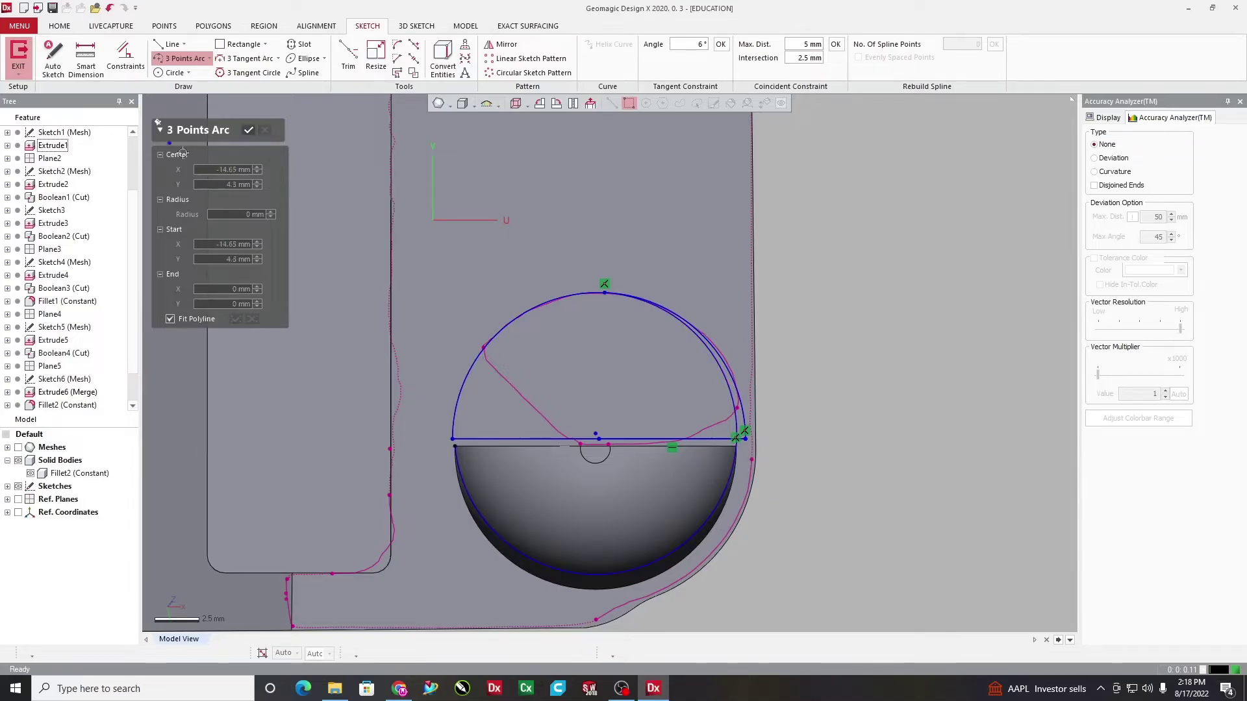
Power-trim the fitted arc's outer right portion, the diameter line's right overhang and the new arc's portion over the dome
{"action": "left_click", "coordinate": [348, 57]}
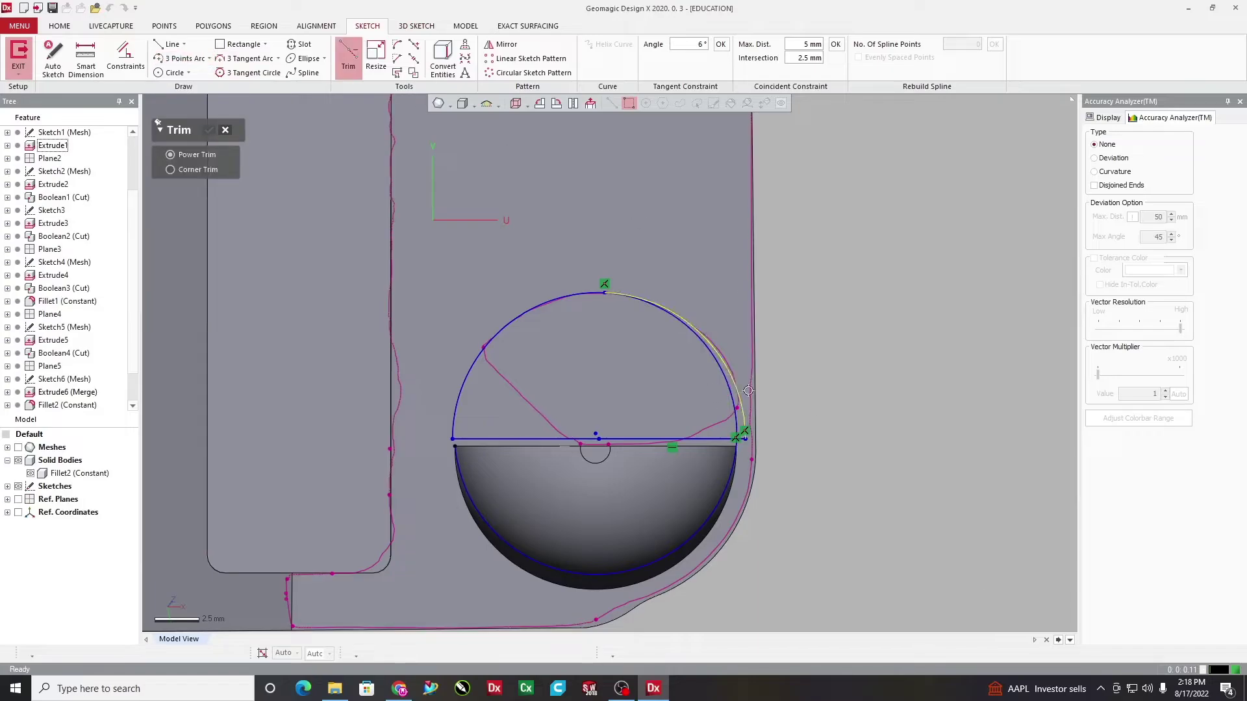
{"action": "left_click", "coordinate": [742, 431]}
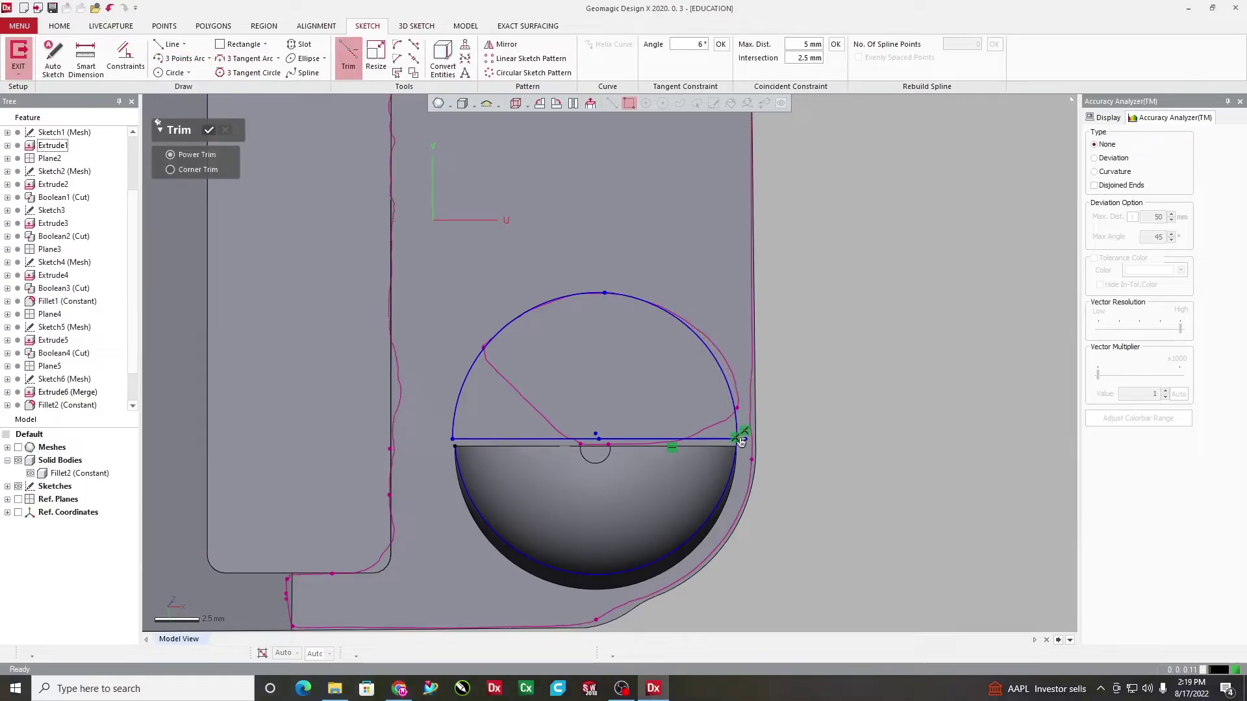
{"action": "left_click", "coordinate": [724, 465]}
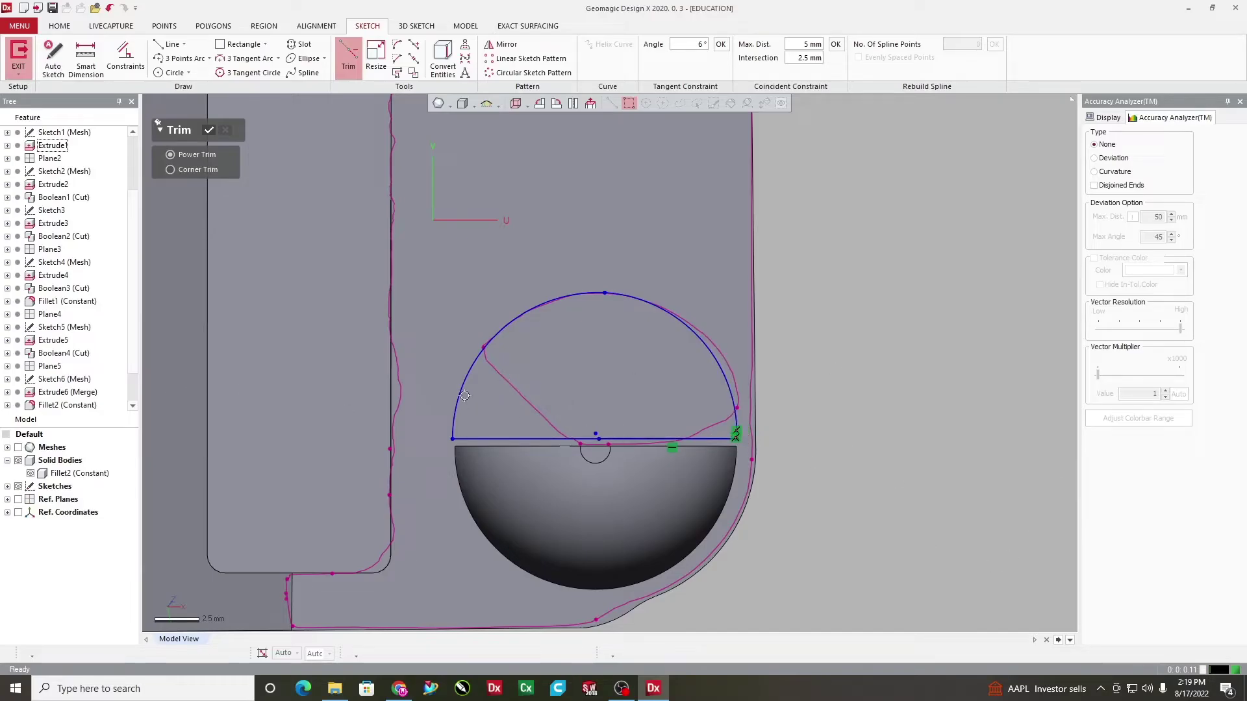
Draw a three-point arc of about 7.8 mm radius from the dome's right corner to the half circle's crest, passing through the left corner
{"action": "scroll", "coordinate": [483, 488], "scroll_direction": "up", "scroll_amount": 1}
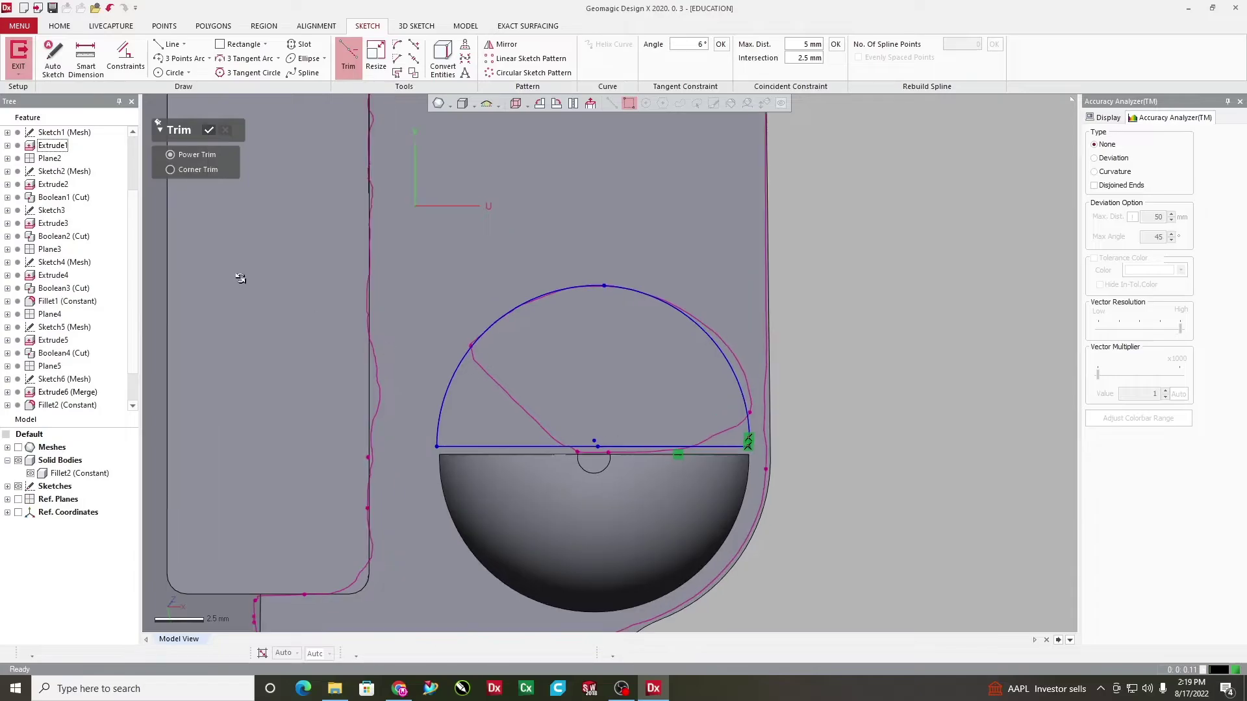
{"action": "left_click", "coordinate": [183, 57]}
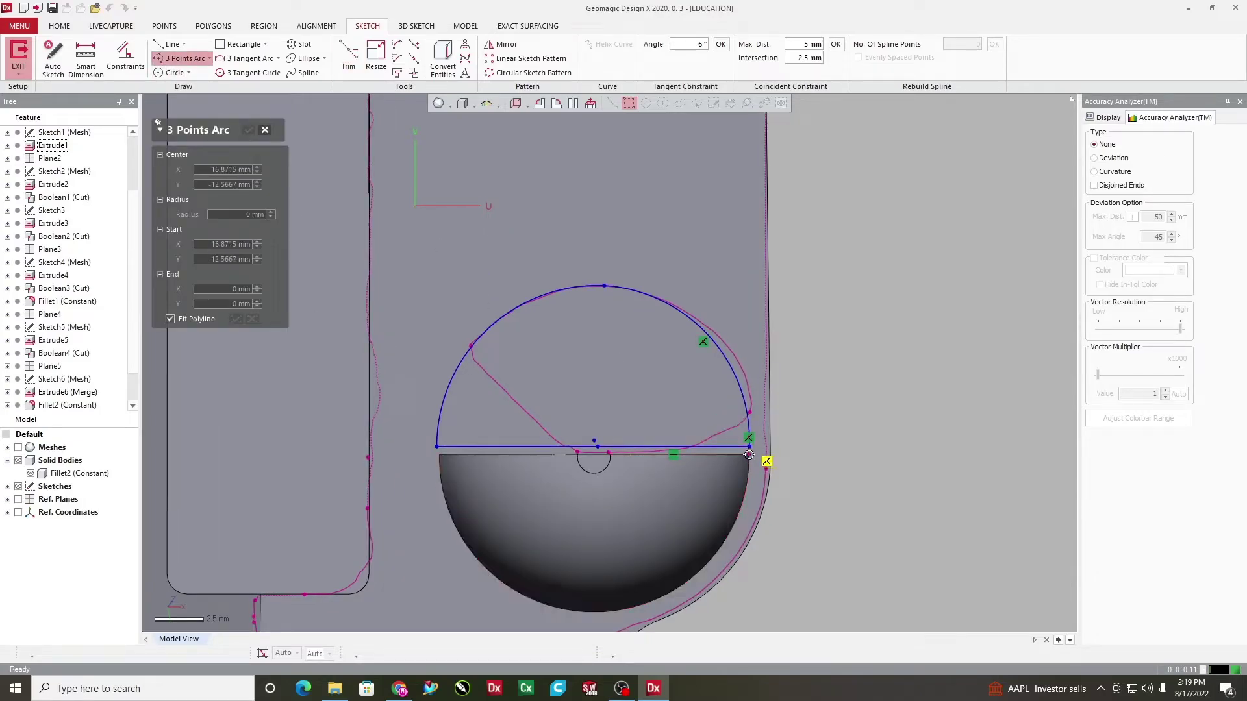
{"action": "left_click", "coordinate": [744, 458]}
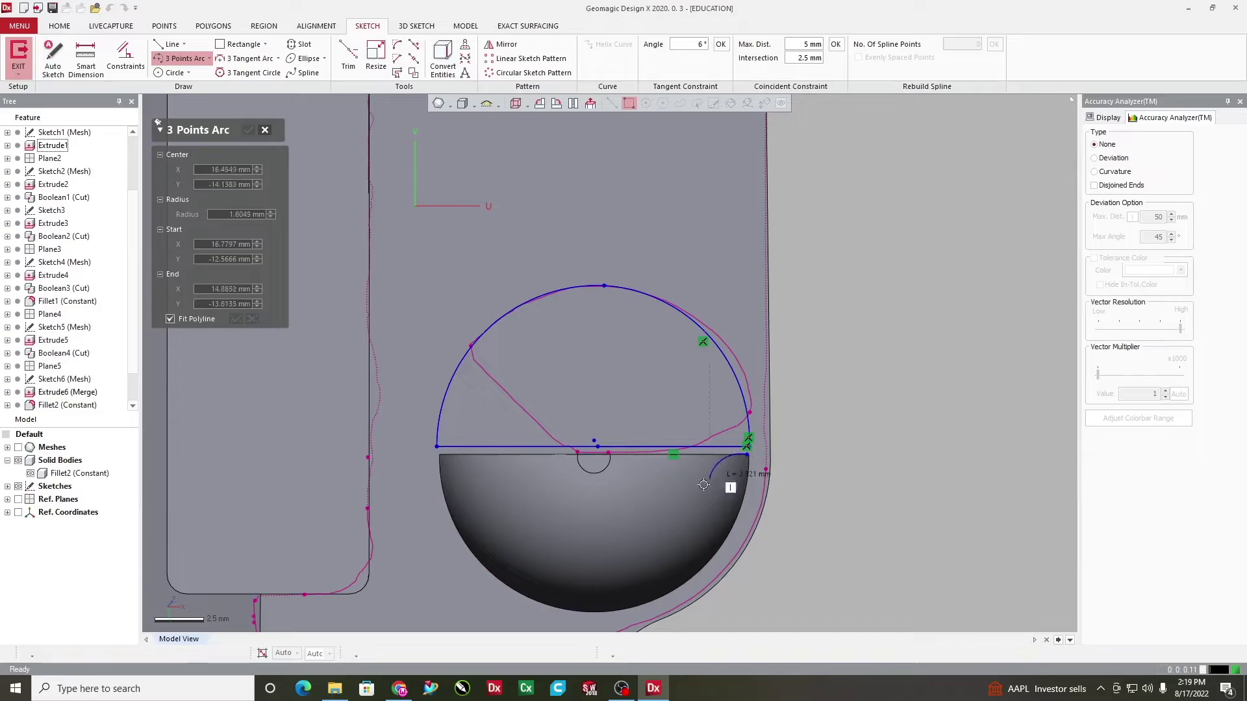
{"action": "left_click", "coordinate": [582, 286]}
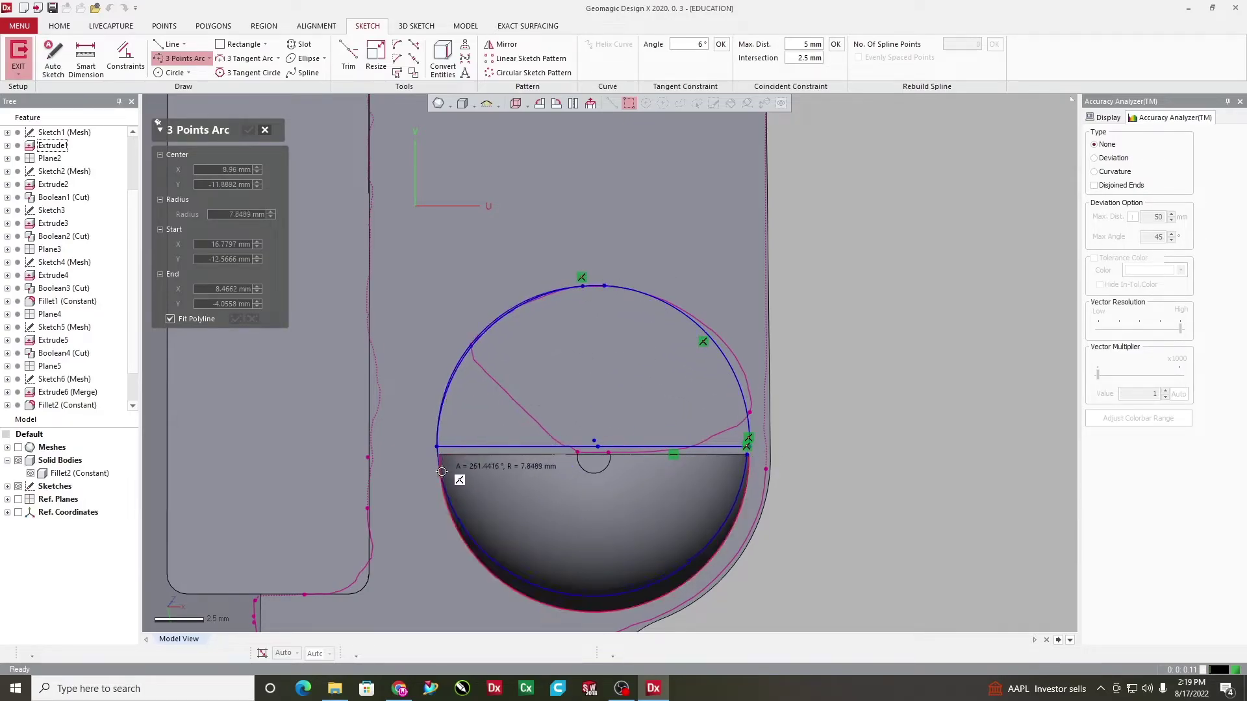
{"action": "left_click", "coordinate": [440, 448]}
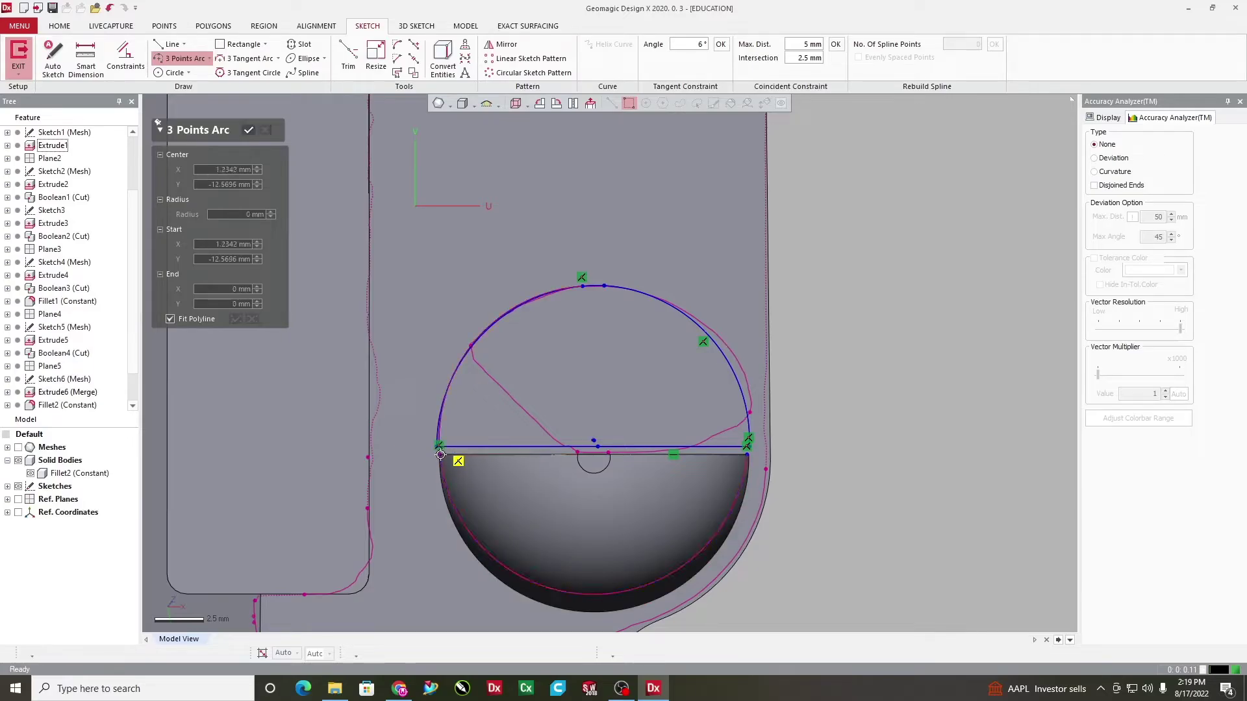
{"action": "left_click", "coordinate": [247, 131]}
Power-trim the duplicate arc segments on the left side and the portions beyond the diameter line, leaving a closed half-circle profile
{"action": "scroll", "coordinate": [442, 425], "scroll_direction": "up", "scroll_amount": 2}
{"action": "left_click", "coordinate": [348, 55]}
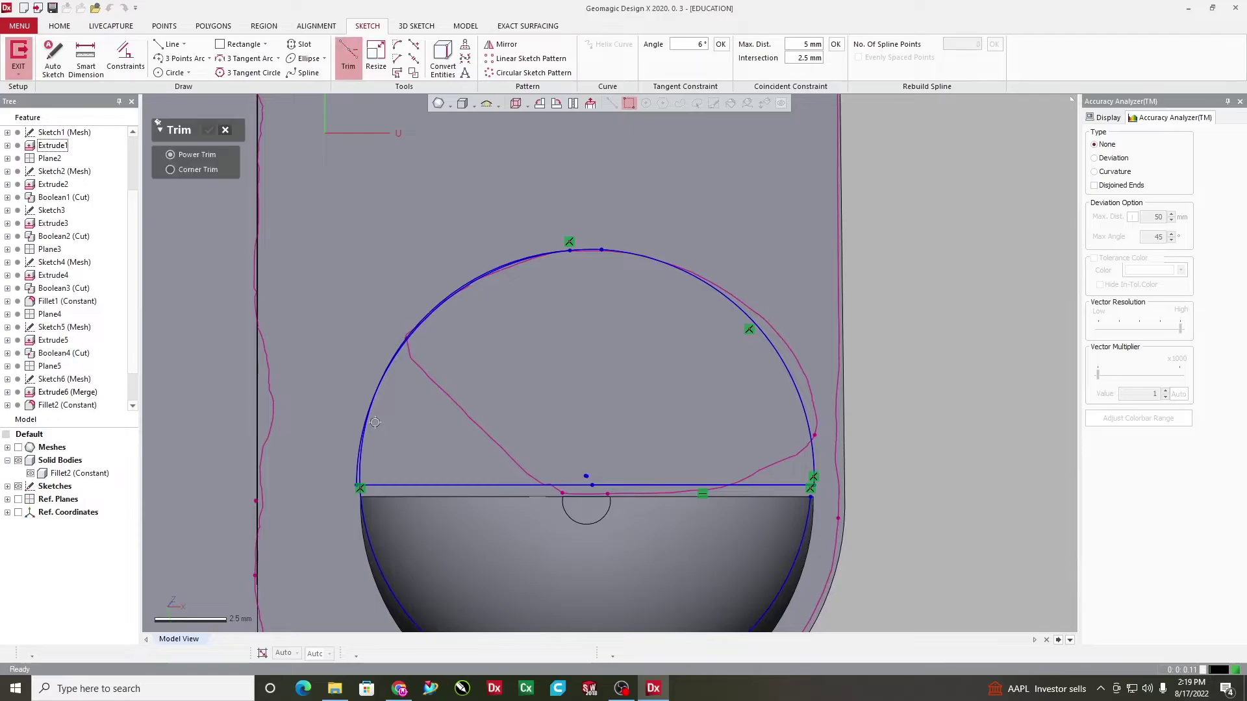
{"action": "scroll", "coordinate": [373, 481], "scroll_direction": "up", "scroll_amount": 1}
{"action": "scroll", "coordinate": [374, 481], "scroll_direction": "up", "scroll_amount": 1}
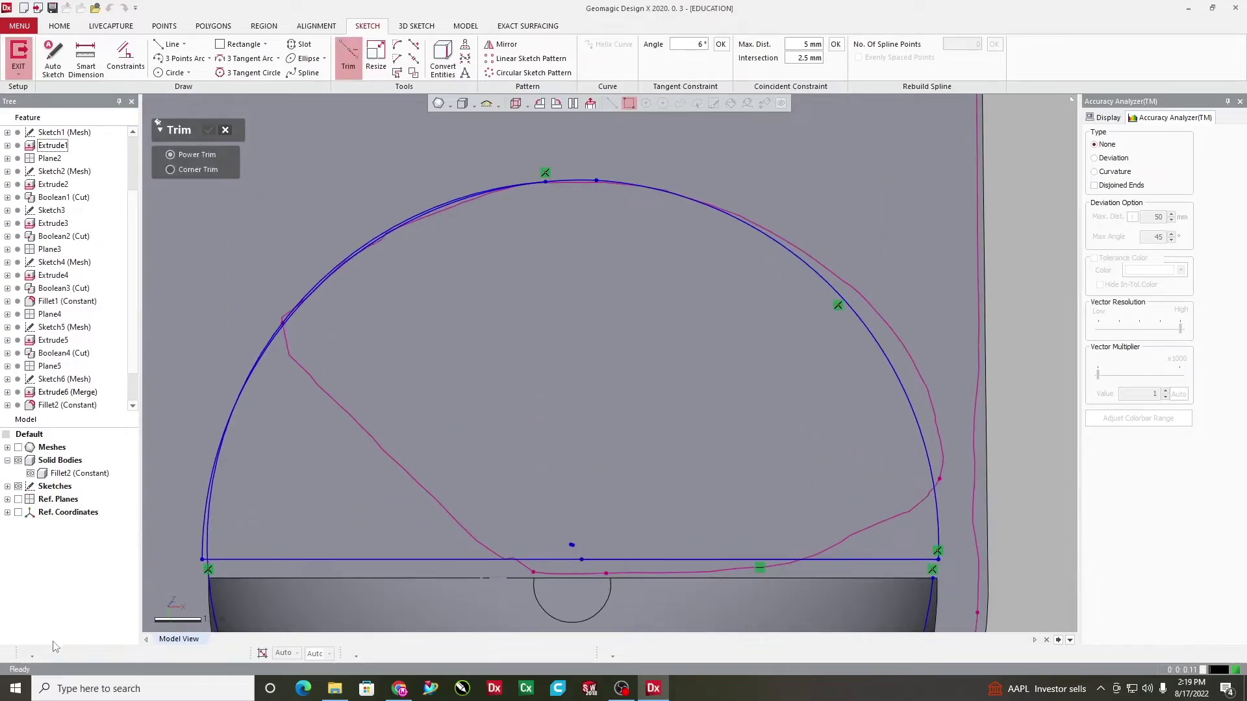
{"action": "left_click", "coordinate": [203, 526]}
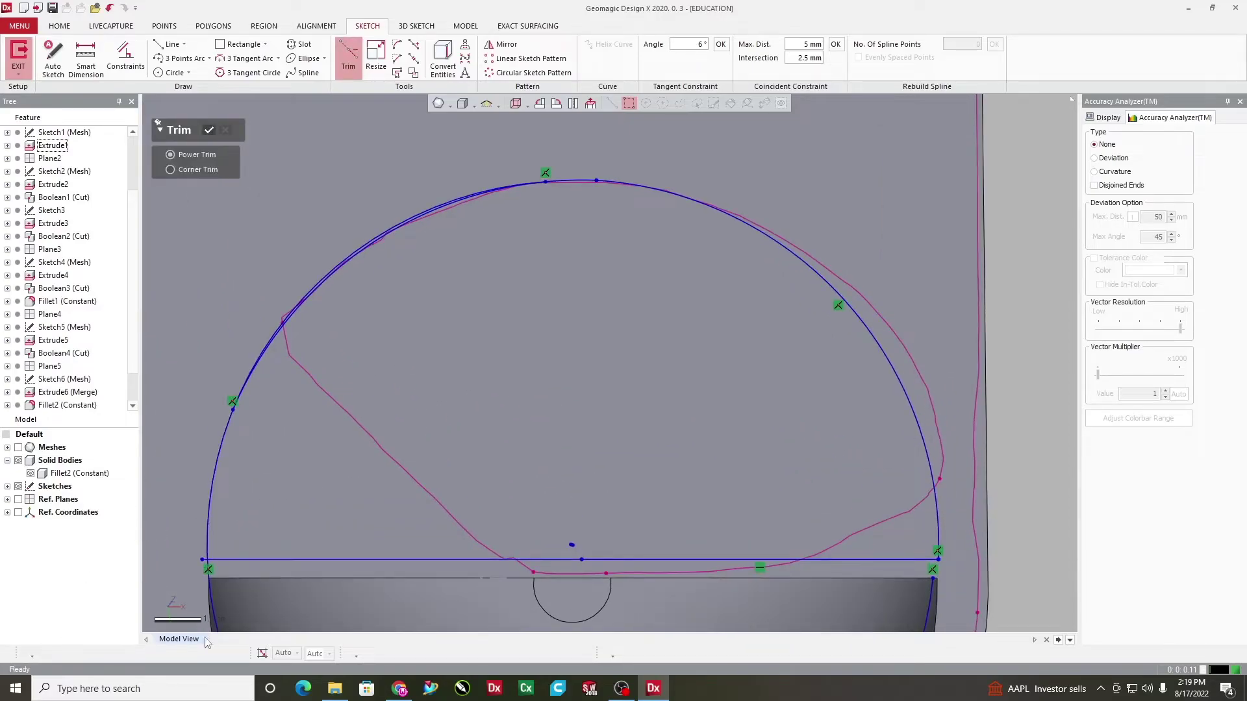
{"action": "left_click", "coordinate": [207, 593]}
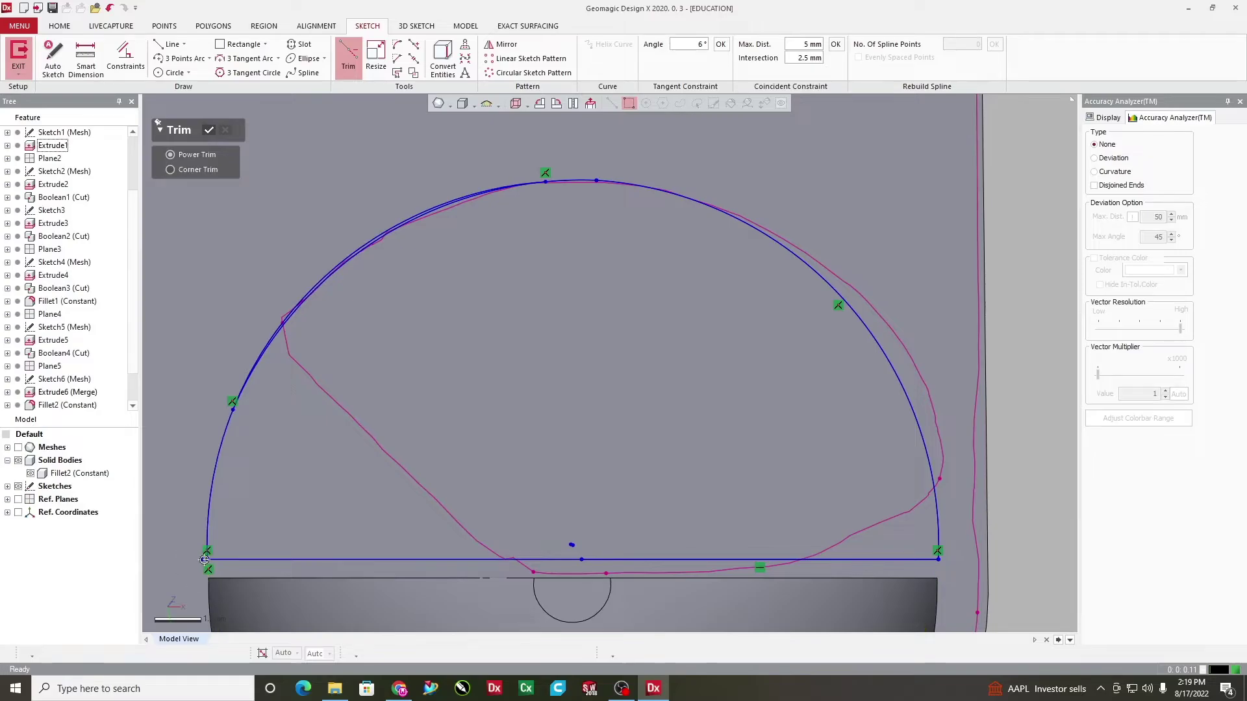
{"action": "left_click", "coordinate": [328, 281]}
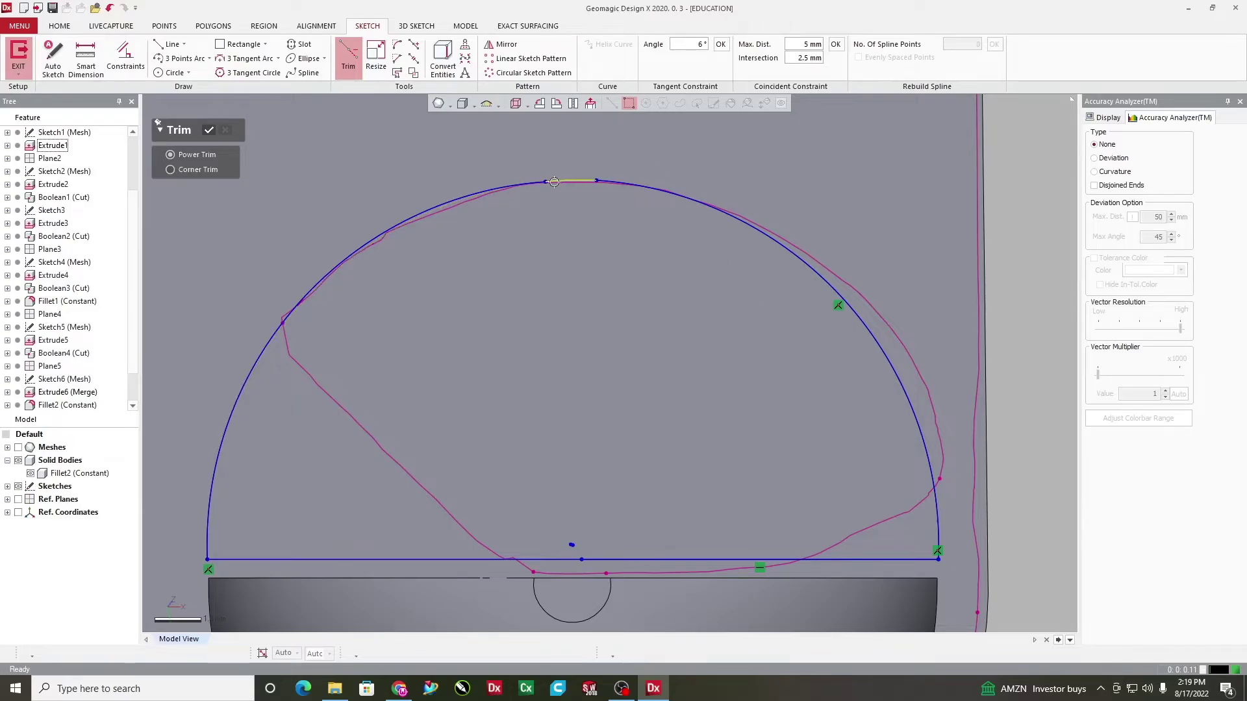
{"action": "scroll", "coordinate": [557, 189], "scroll_direction": "up", "scroll_amount": 3}
{"action": "scroll", "coordinate": [826, 205], "scroll_direction": "down", "scroll_amount": 4}
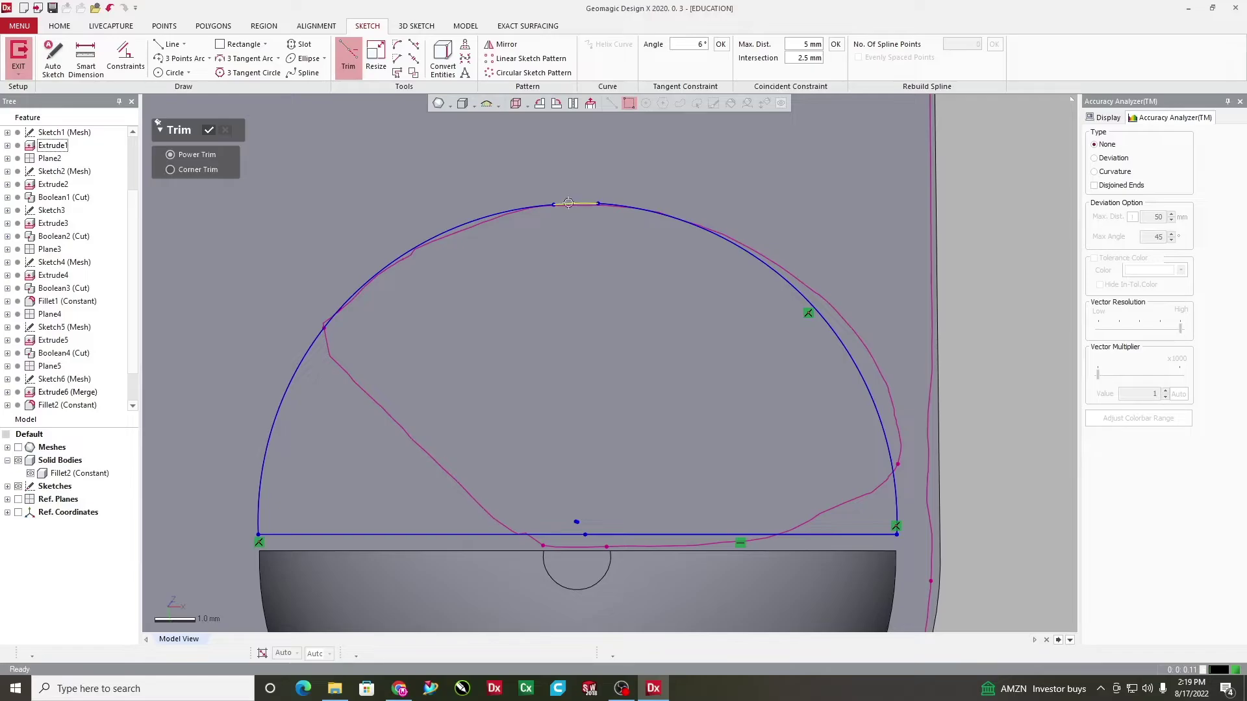
{"action": "scroll", "coordinate": [609, 249], "scroll_direction": "up", "scroll_amount": 2}
{"action": "scroll", "coordinate": [657, 286], "scroll_direction": "down", "scroll_amount": 8}
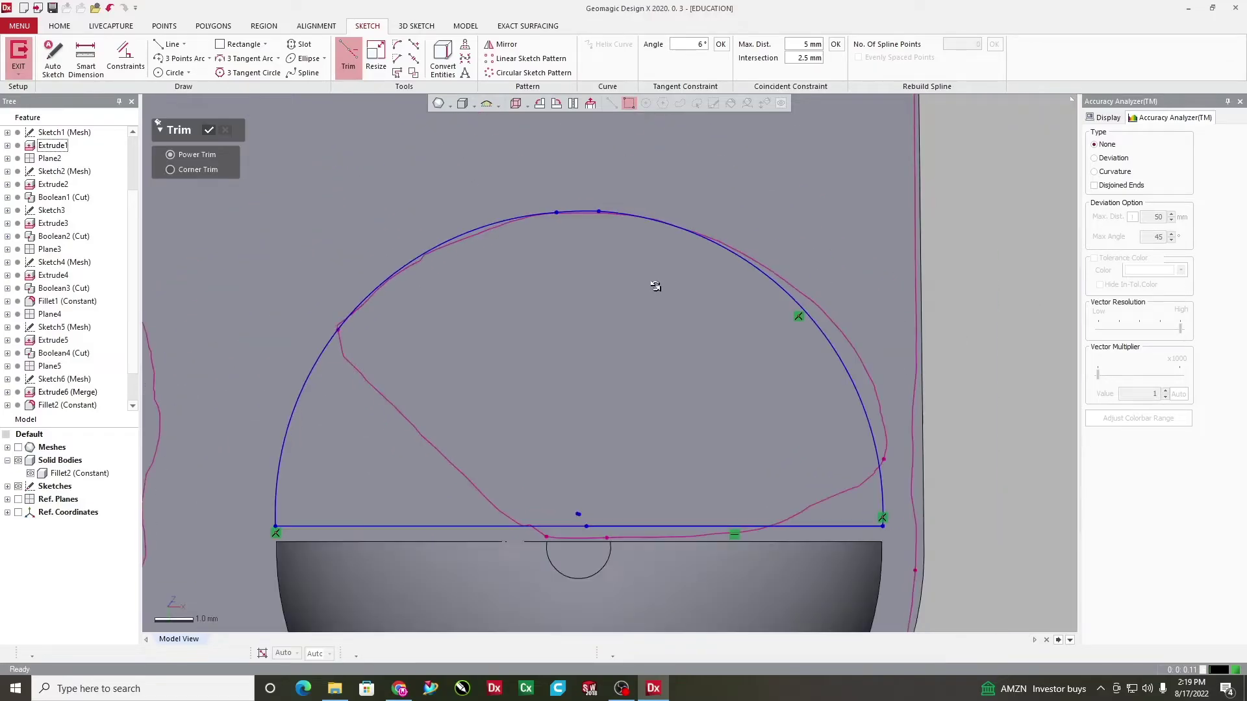
Finish trimming the half-circle profile and exit the mesh sketch
{"action": "right_click_drag", "start_coordinate": [821, 470], "coordinate": [701, 403]}
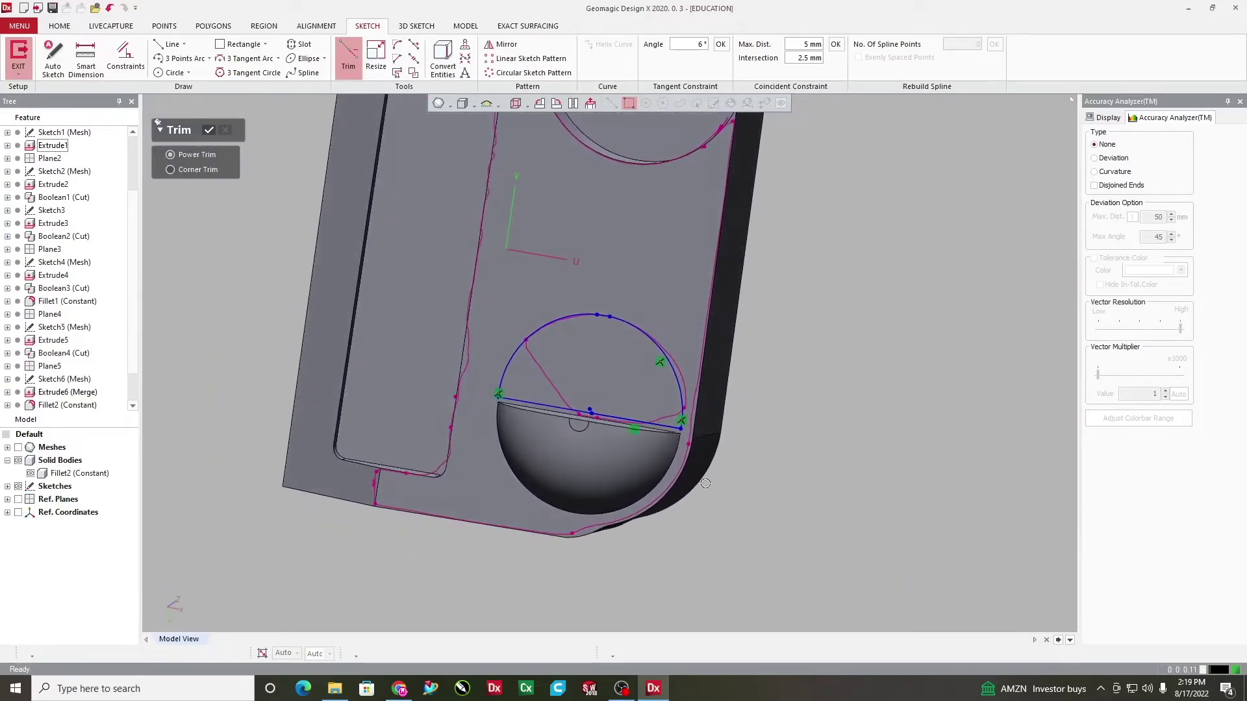
{"action": "left_click", "coordinate": [212, 132]}
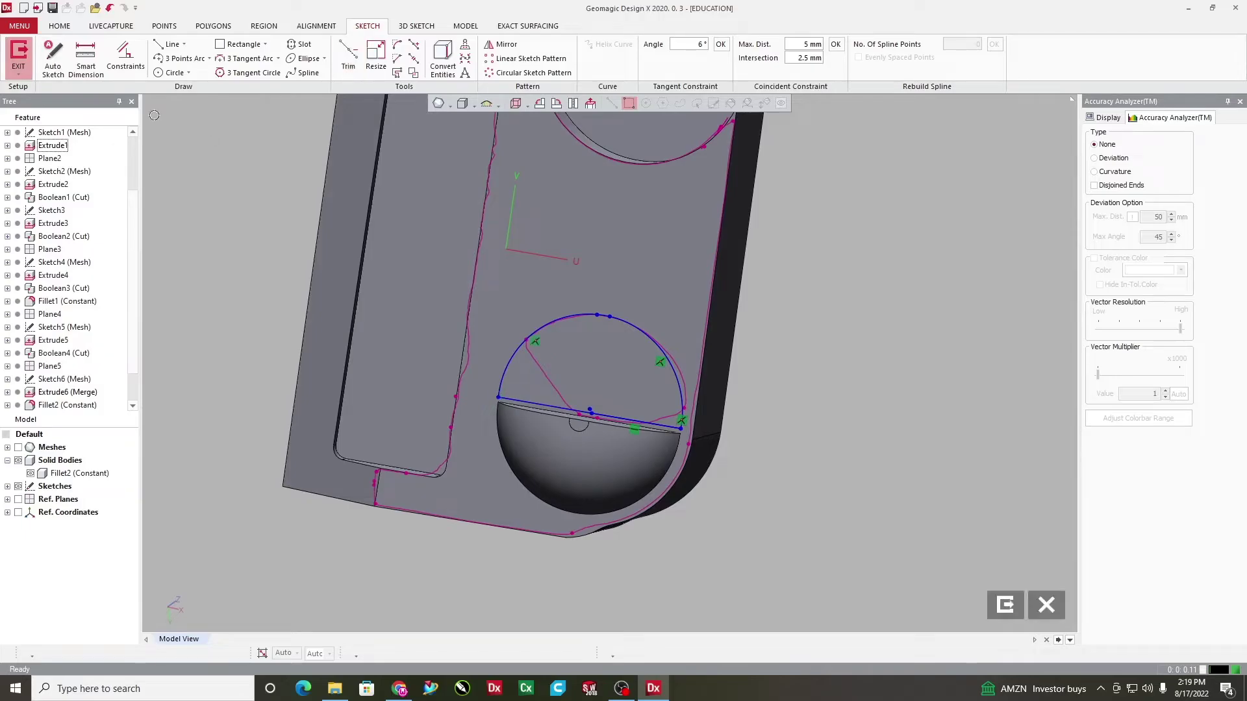
{"action": "left_click", "coordinate": [19, 58]}
{"action": "mouse_move", "coordinate": [572, 289]}
{"action": "right_mouse_down"}
{"action": "mouse_move", "coordinate": [563, 281]}
{"action": "mouse_move", "coordinate": [643, 305]}
{"action": "right_mouse_up"}
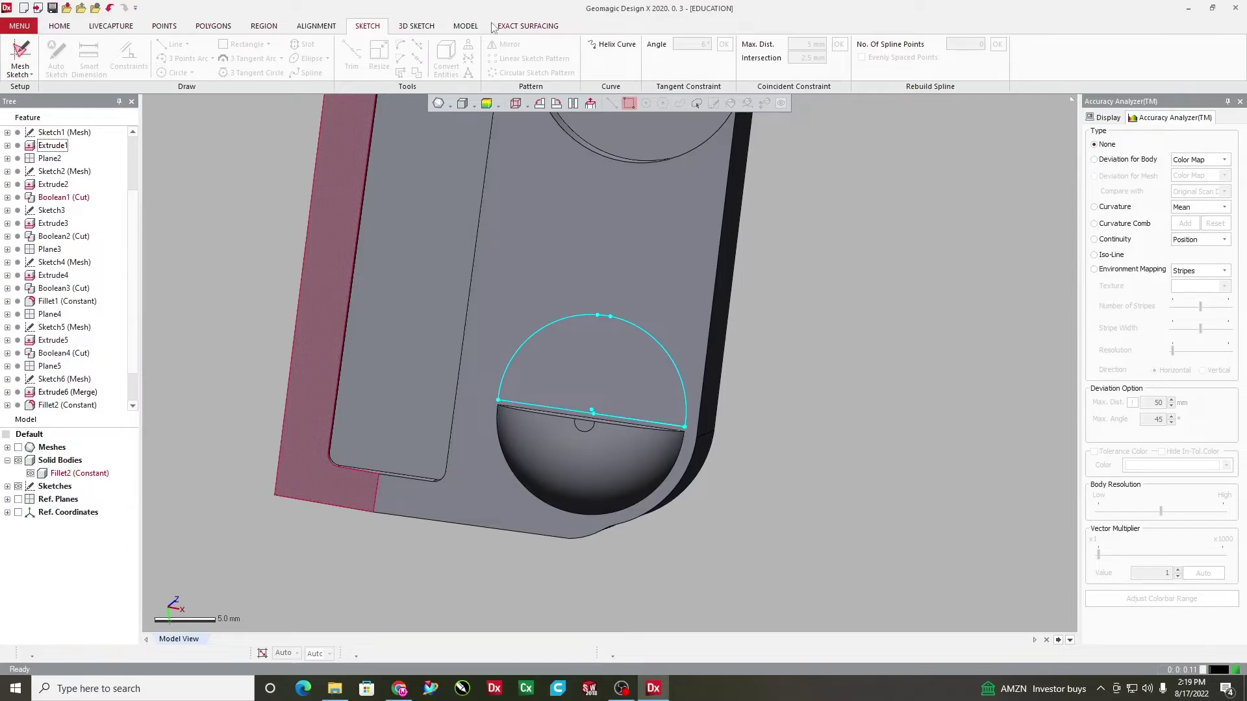
Try to extrude the half-circle profile 3 mm into the block and 2 mm the opposite way without cutting, and undo it
{"action": "left_click", "coordinate": [469, 26]}
{"action": "left_click", "coordinate": [19, 58]}
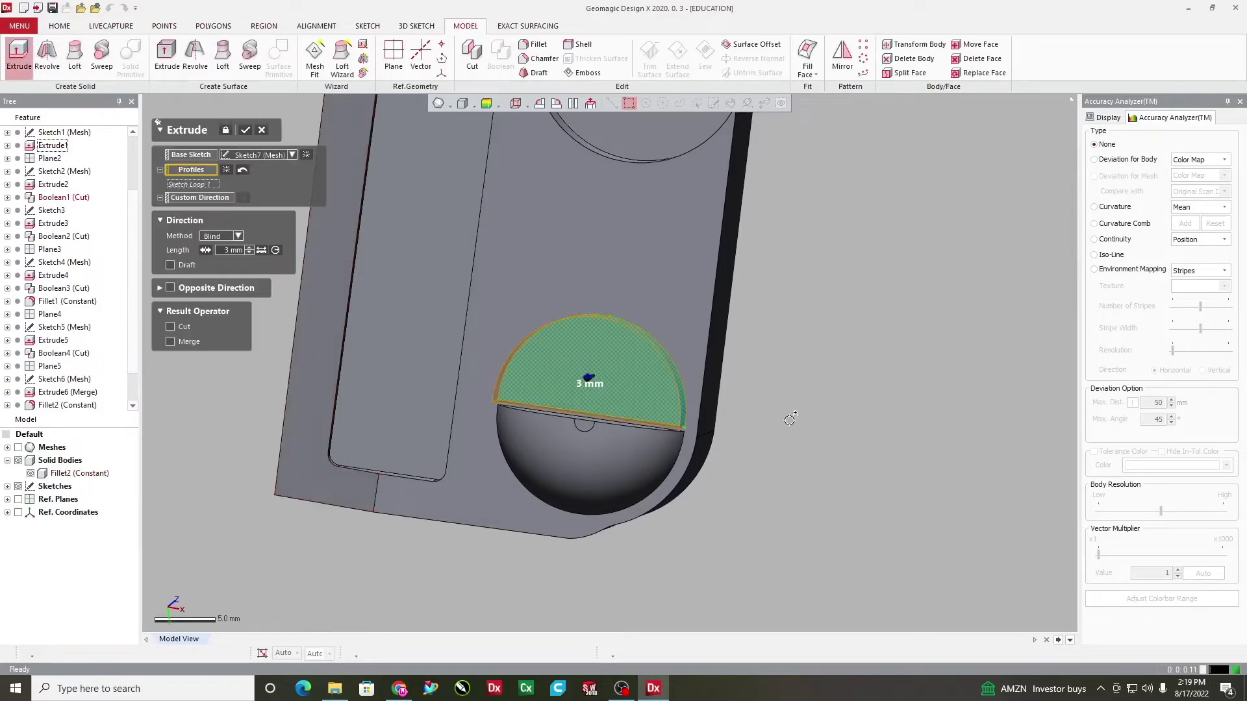
{"action": "right_click_drag", "start_coordinate": [789, 421], "coordinate": [626, 387]}
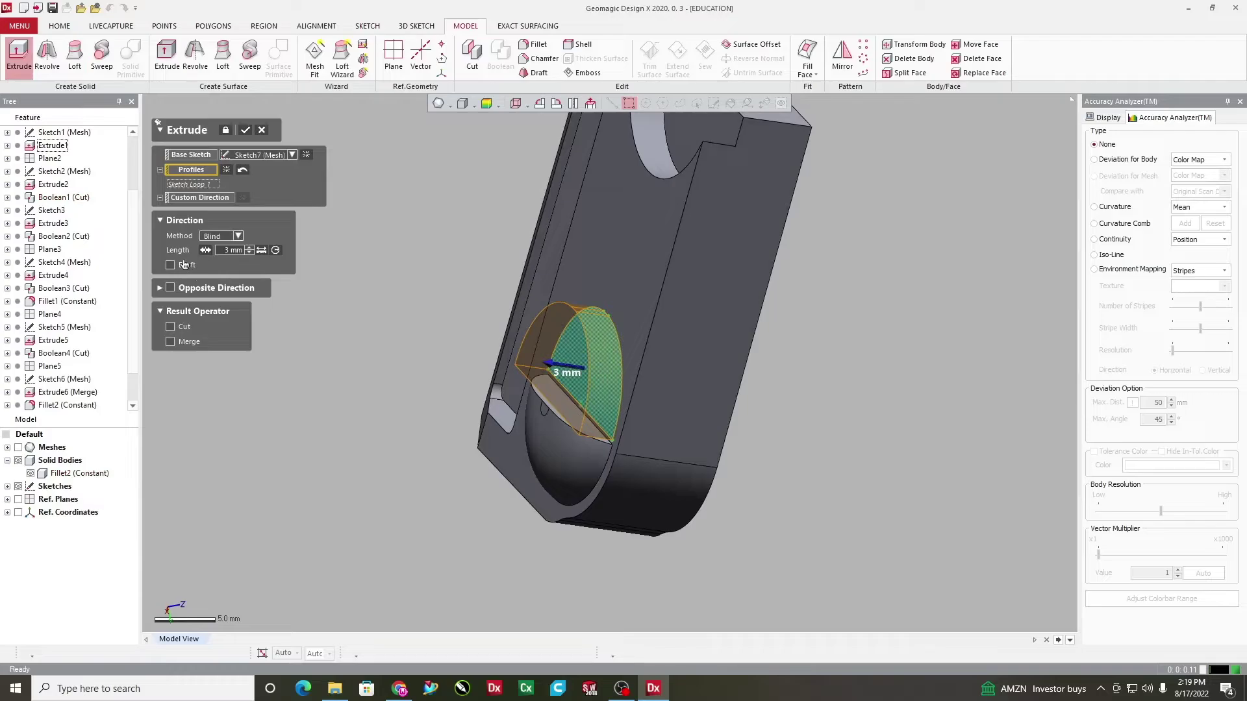
{"action": "left_click", "coordinate": [206, 251]}
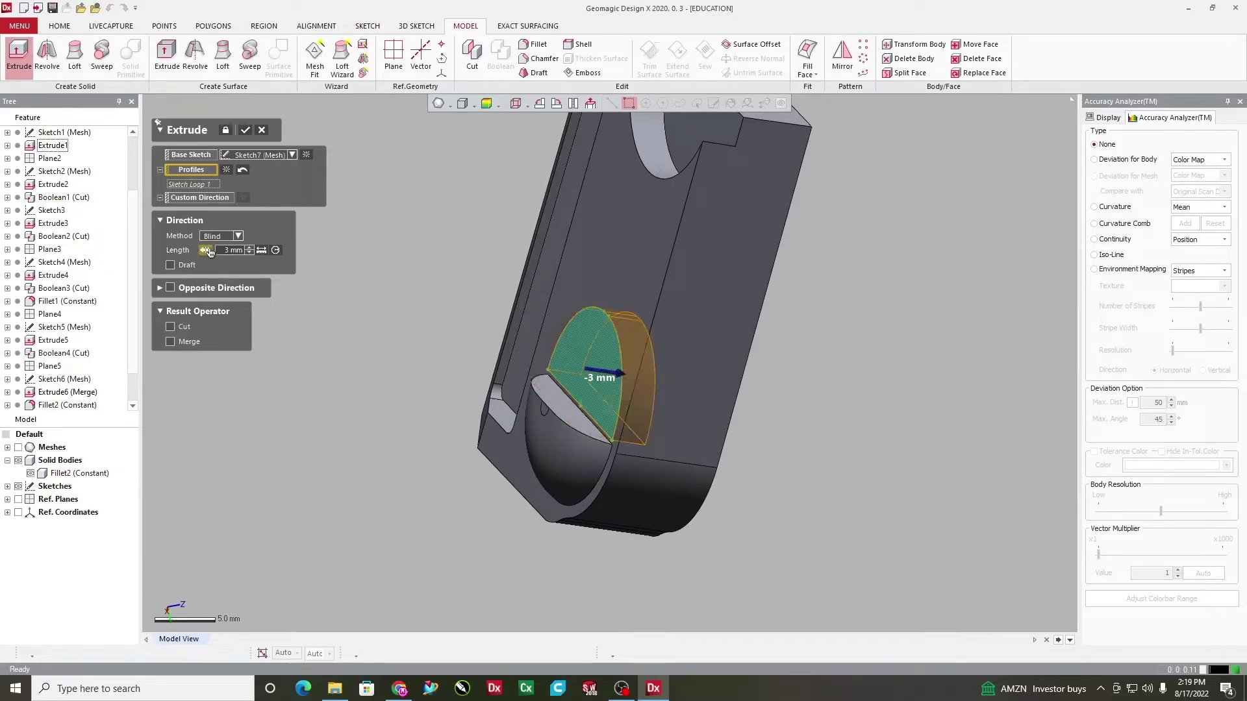
{"action": "right_click_drag", "start_coordinate": [497, 358], "coordinate": [545, 367]}
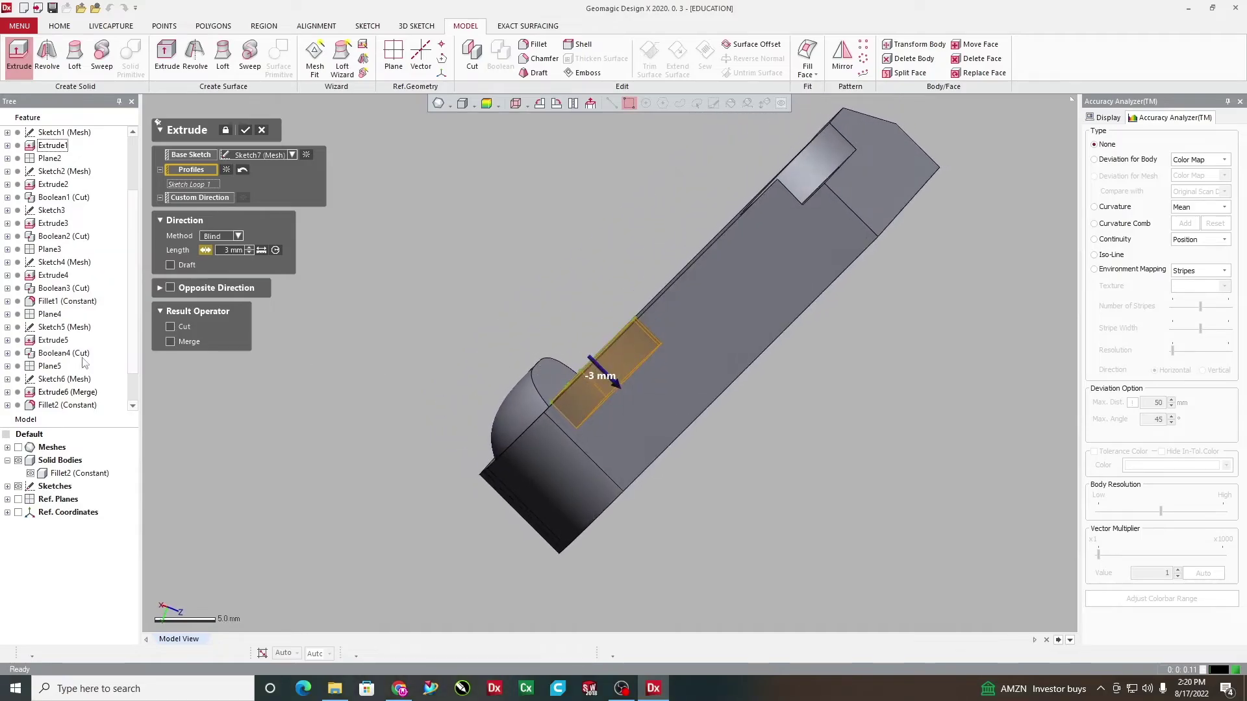
{"action": "left_click", "coordinate": [170, 288]}
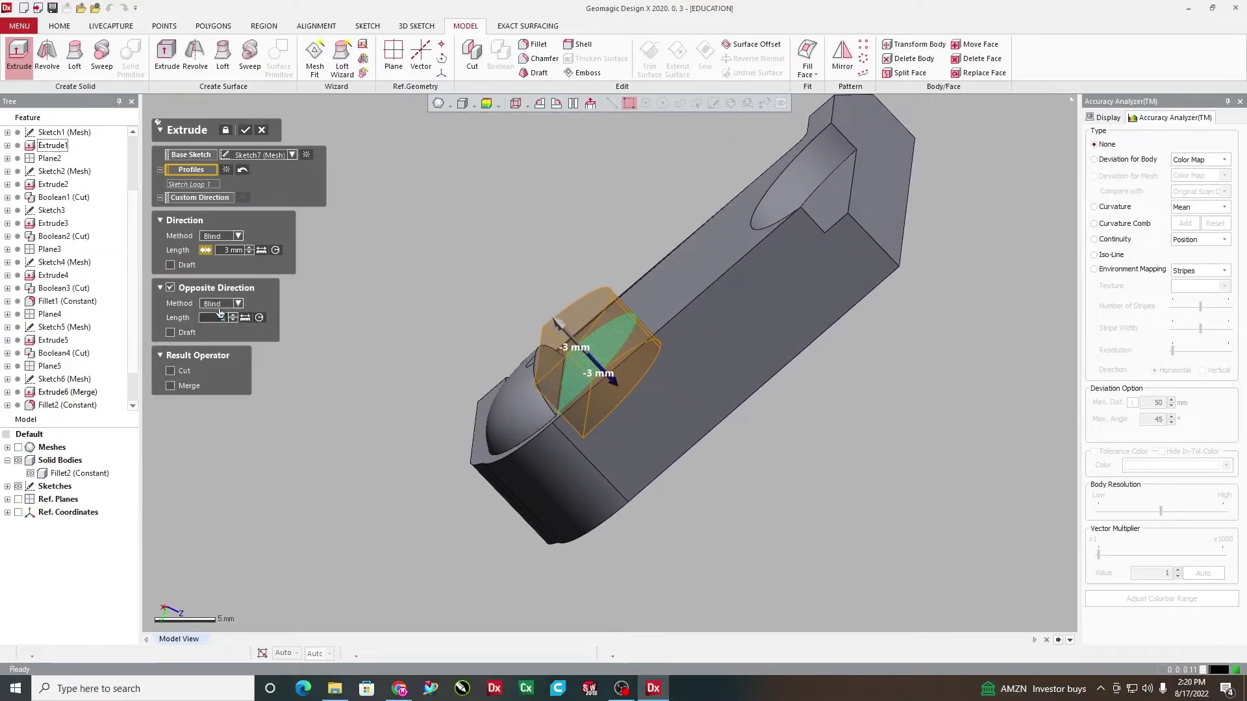
{"action": "key", "text": "Return"}
{"action": "right_click_drag", "start_coordinate": [739, 330], "coordinate": [559, 424]}
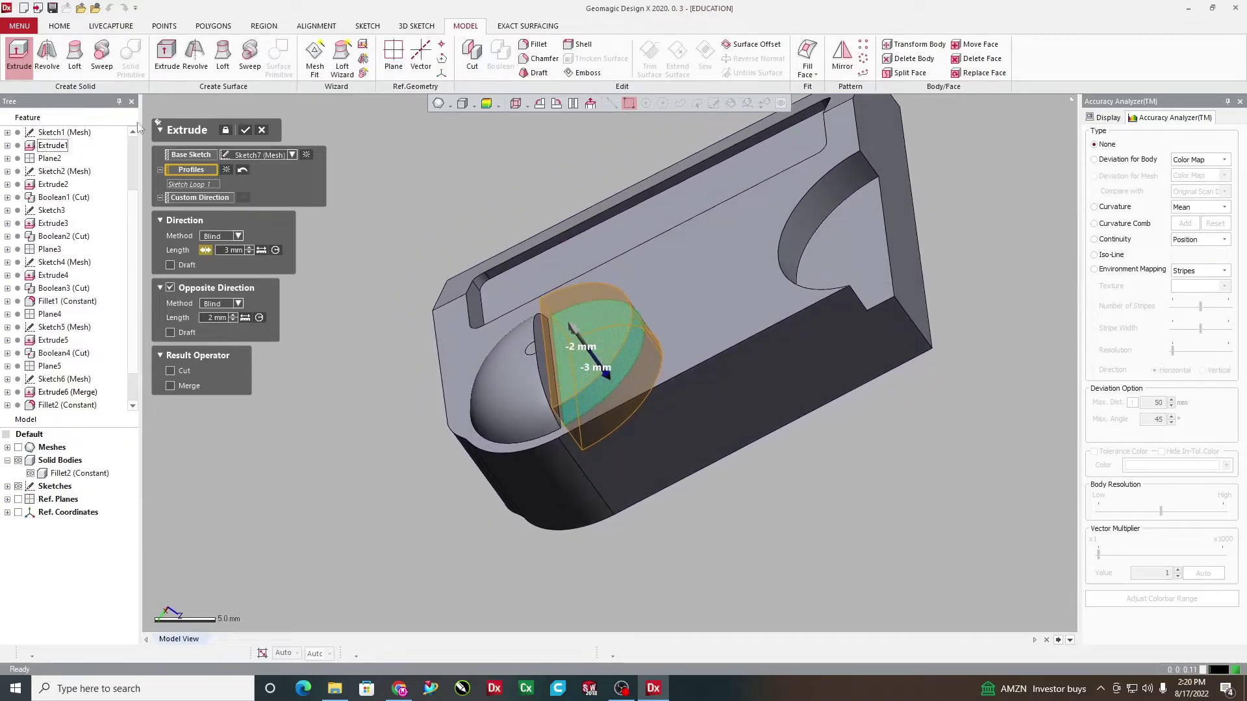
{"action": "left_click", "coordinate": [246, 133]}
{"action": "right_click_drag", "start_coordinate": [423, 260], "coordinate": [640, 325]}
{"action": "key", "text": "ctrl+z"}
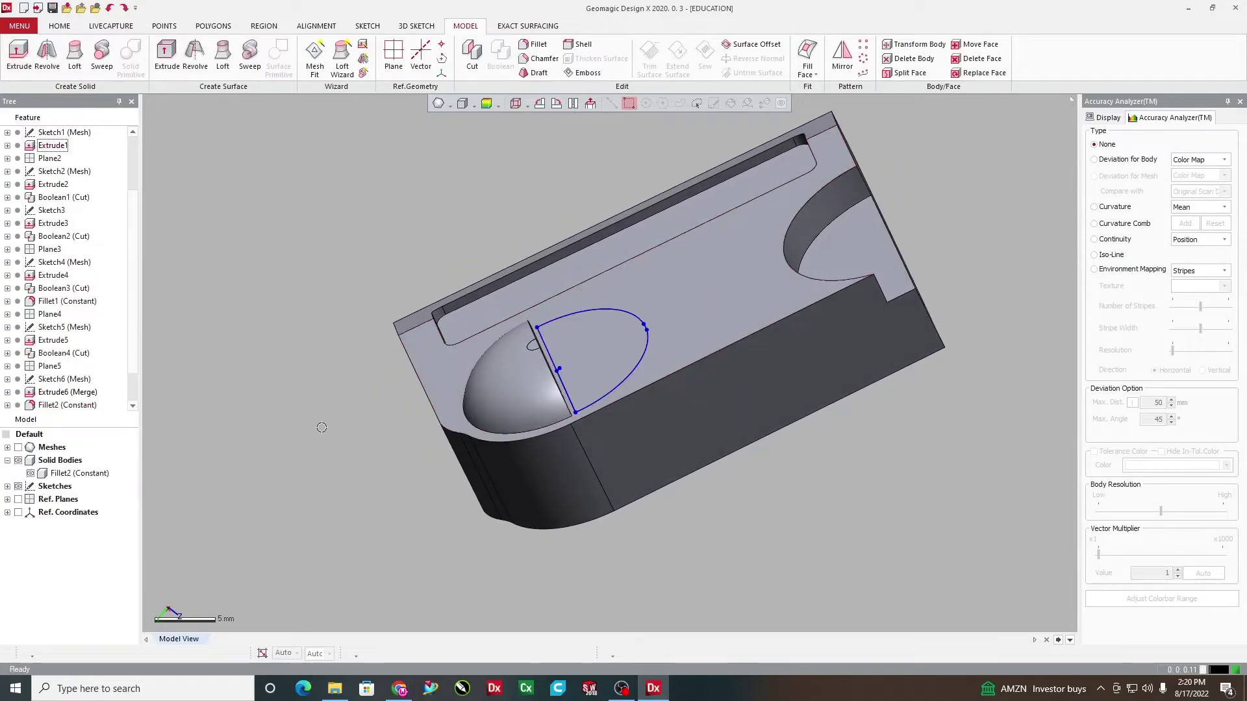
Cut-extrude the half-circle profile beside the dome with a blind length of 3 mm and 2 mm in the opposite direction
{"action": "left_click", "coordinate": [17, 51]}
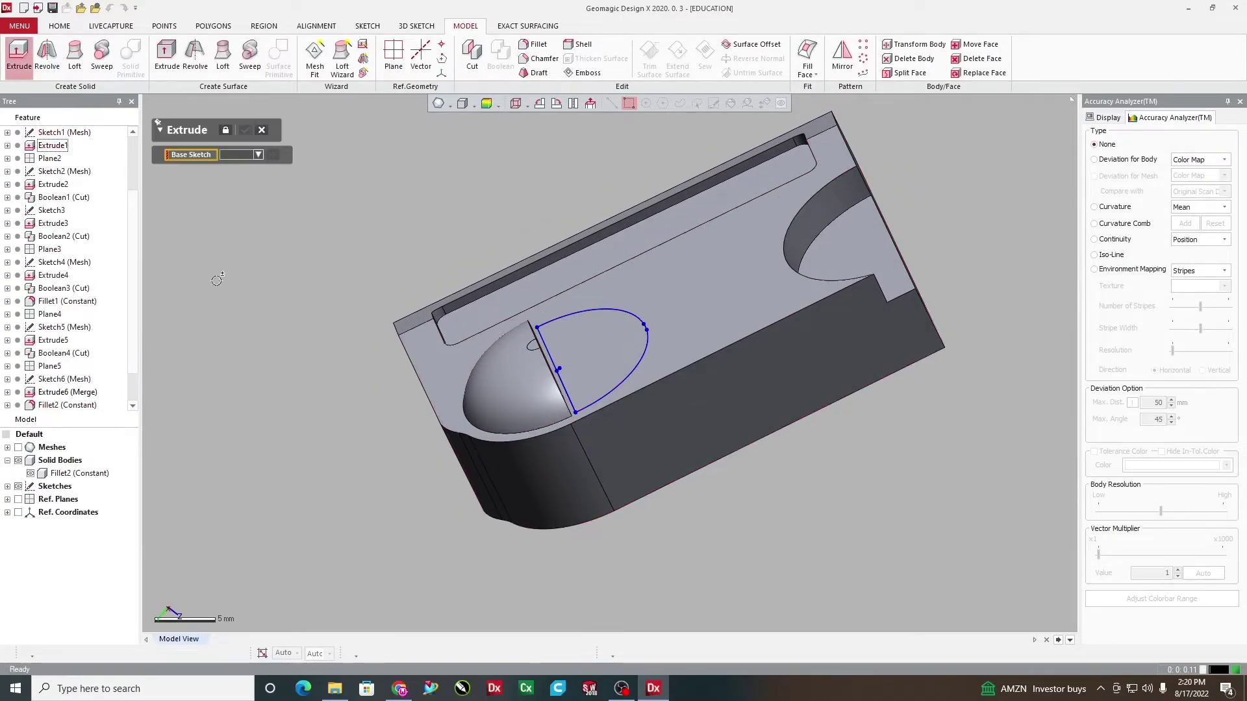
{"action": "left_click", "coordinate": [638, 324]}
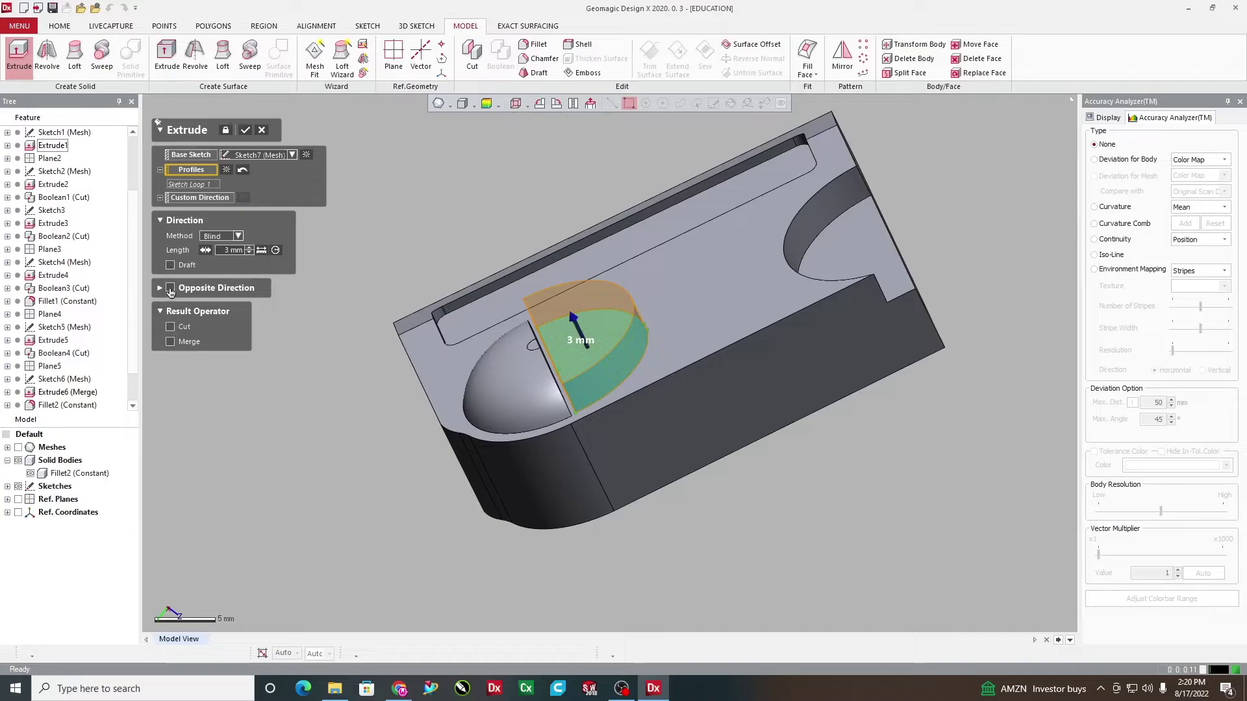
{"action": "left_click", "coordinate": [170, 293]}
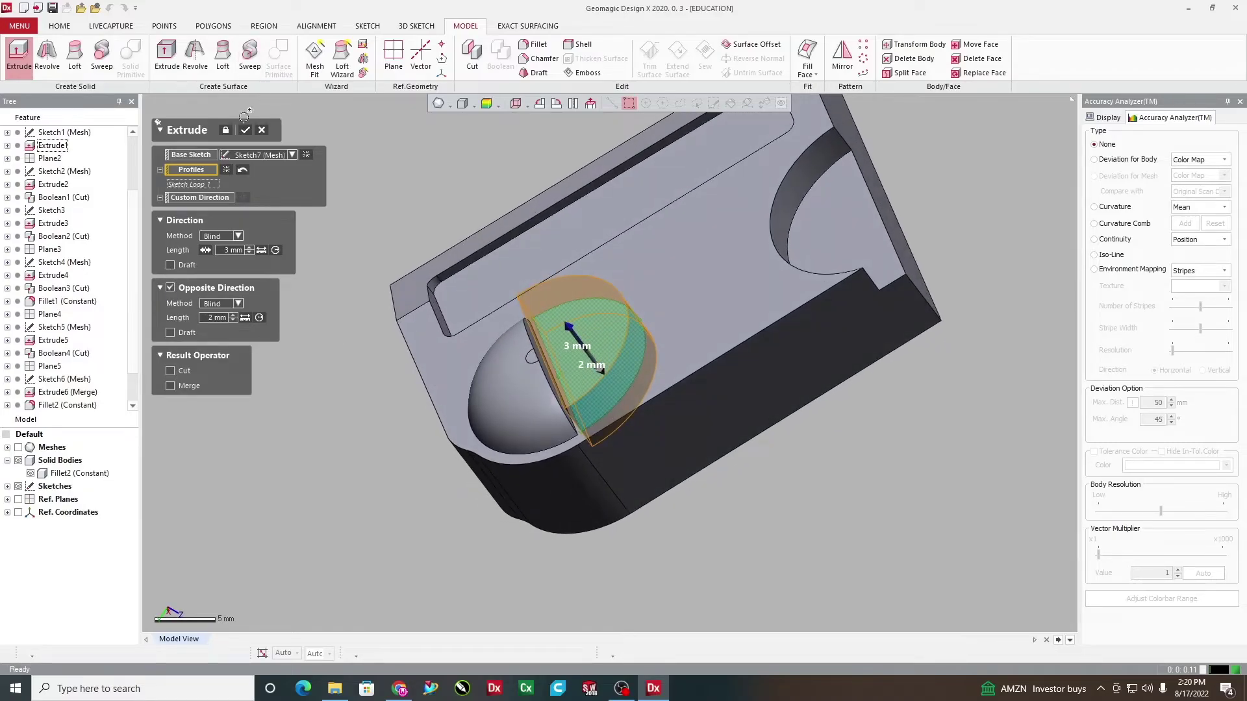
{"action": "left_click", "coordinate": [171, 372]}
{"action": "left_click", "coordinate": [244, 130]}
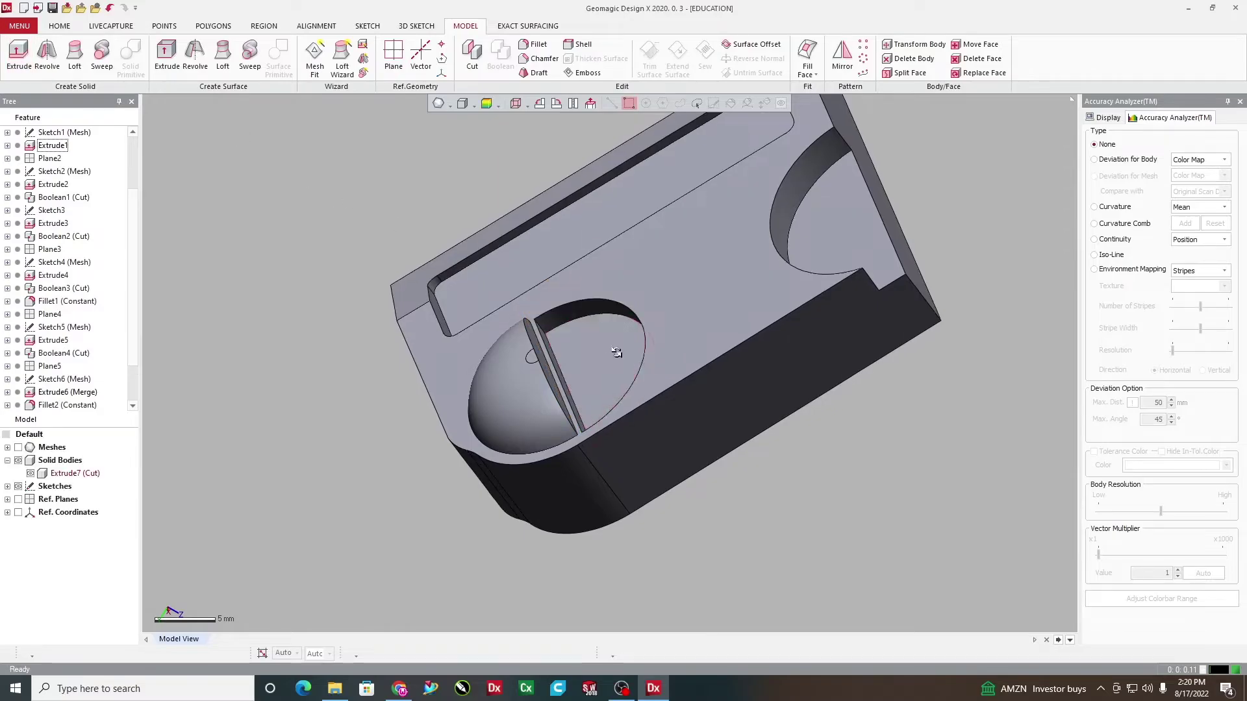
Try to apply a constant 7.5 mm fillet to the half-circle recess's edges and floor face, and discard the command
{"action": "right_click_drag", "start_coordinate": [616, 353], "coordinate": [634, 420]}
{"action": "right_click_drag", "start_coordinate": [857, 326], "coordinate": [636, 314]}
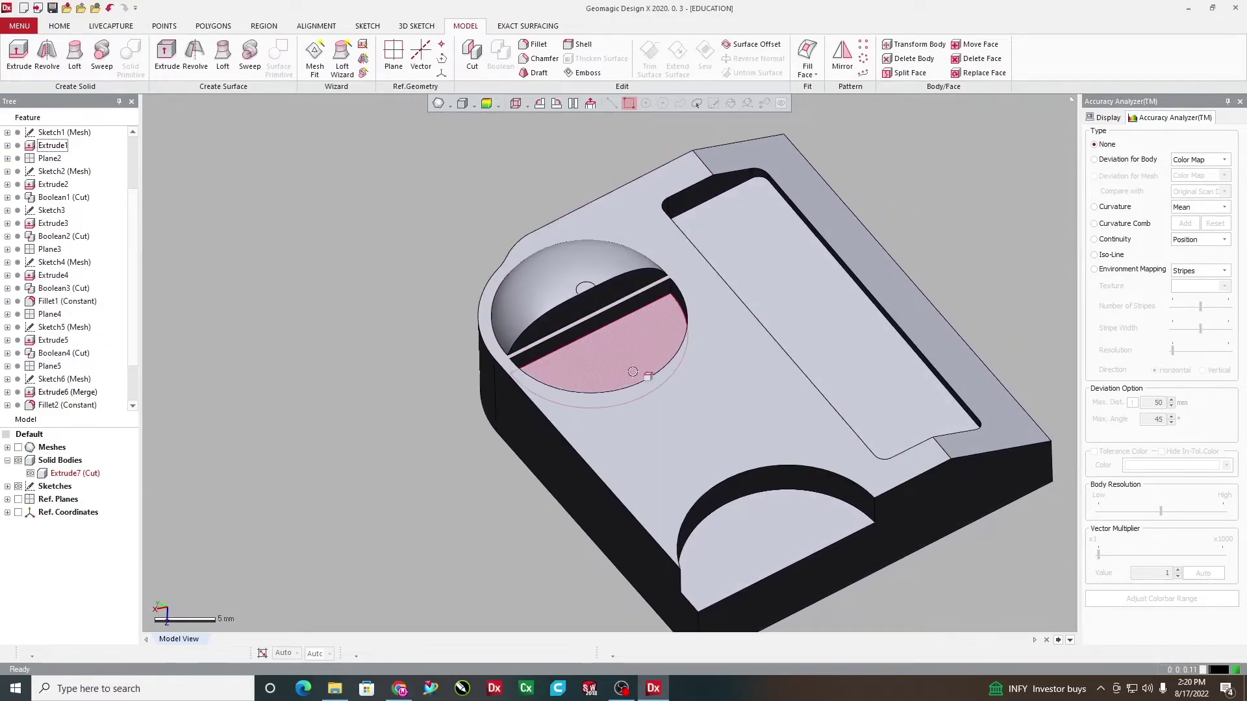
{"action": "right_click_drag", "start_coordinate": [669, 361], "coordinate": [646, 330]}
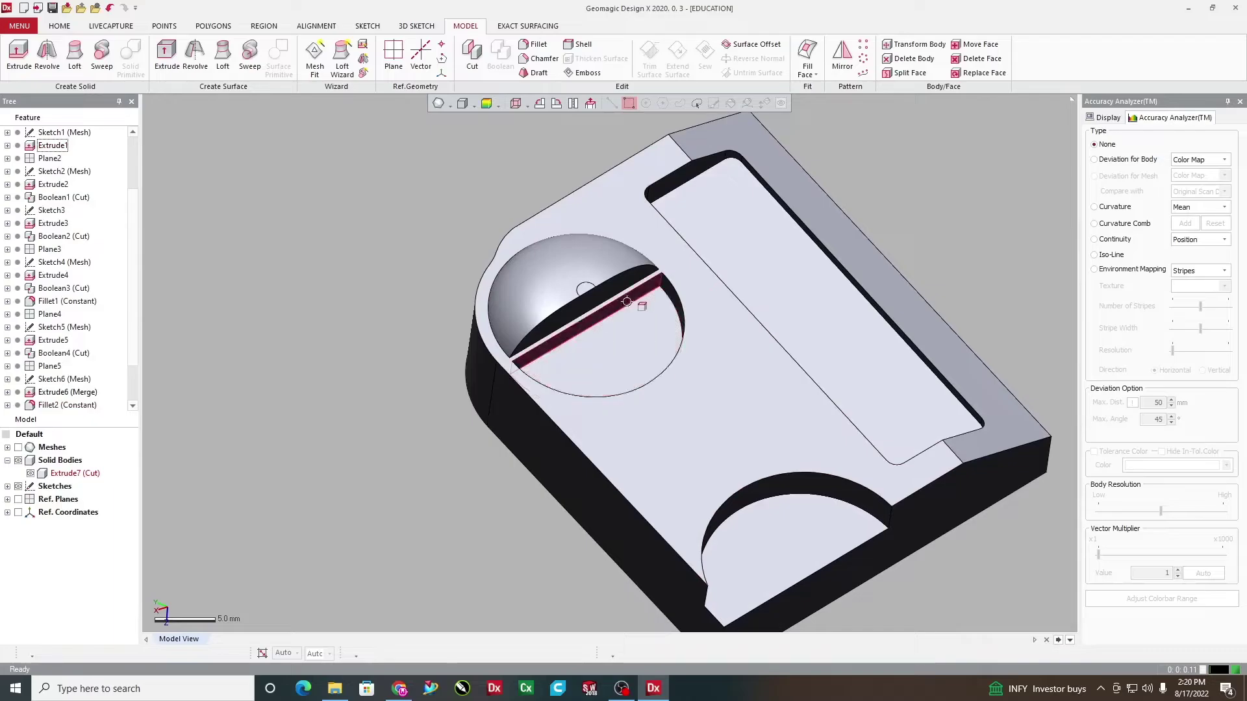
{"action": "left_click", "coordinate": [536, 44]}
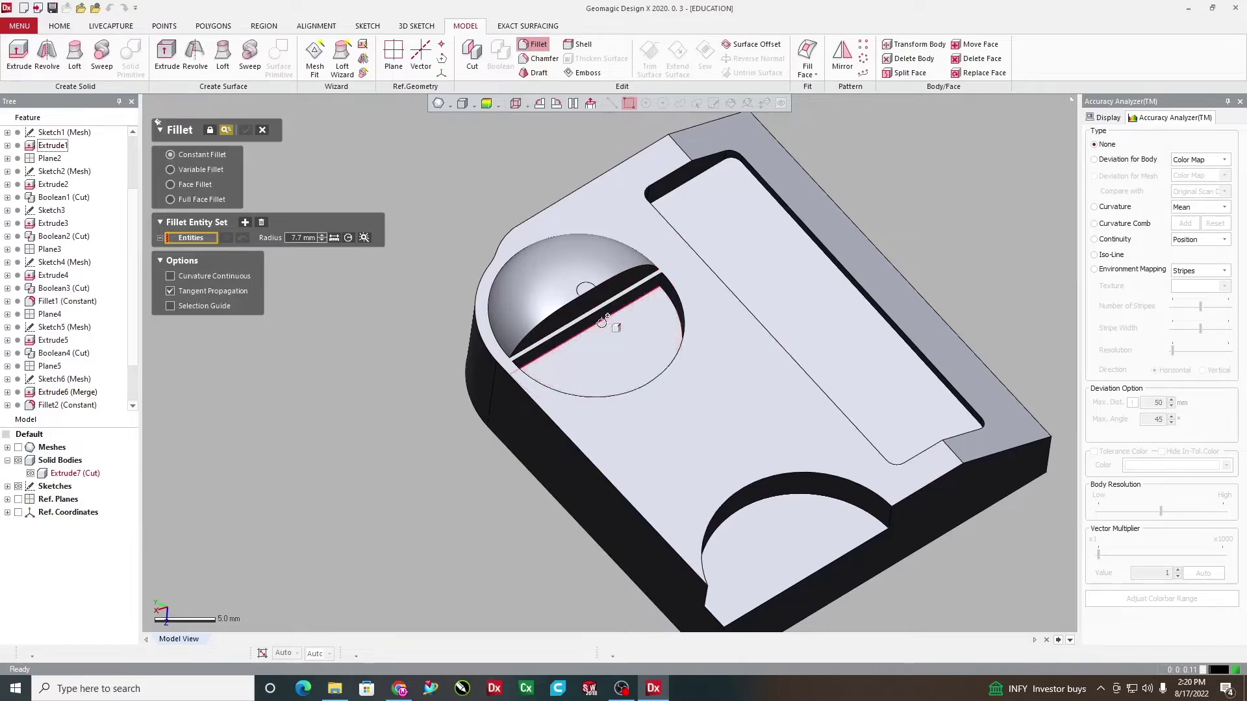
{"action": "left_click", "coordinate": [604, 322]}
{"action": "right_click_drag", "start_coordinate": [593, 314], "coordinate": [649, 348]}
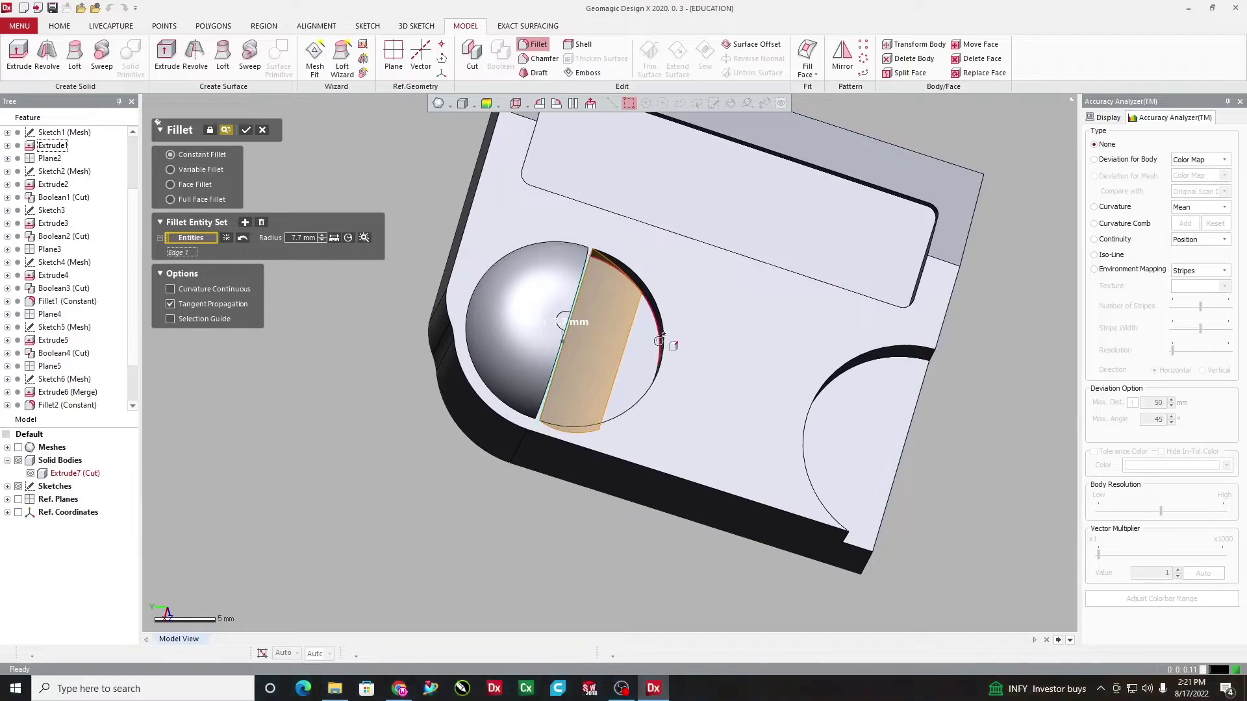
{"action": "left_click", "coordinate": [659, 343]}
{"action": "right_click_drag", "start_coordinate": [660, 343], "coordinate": [652, 389]}
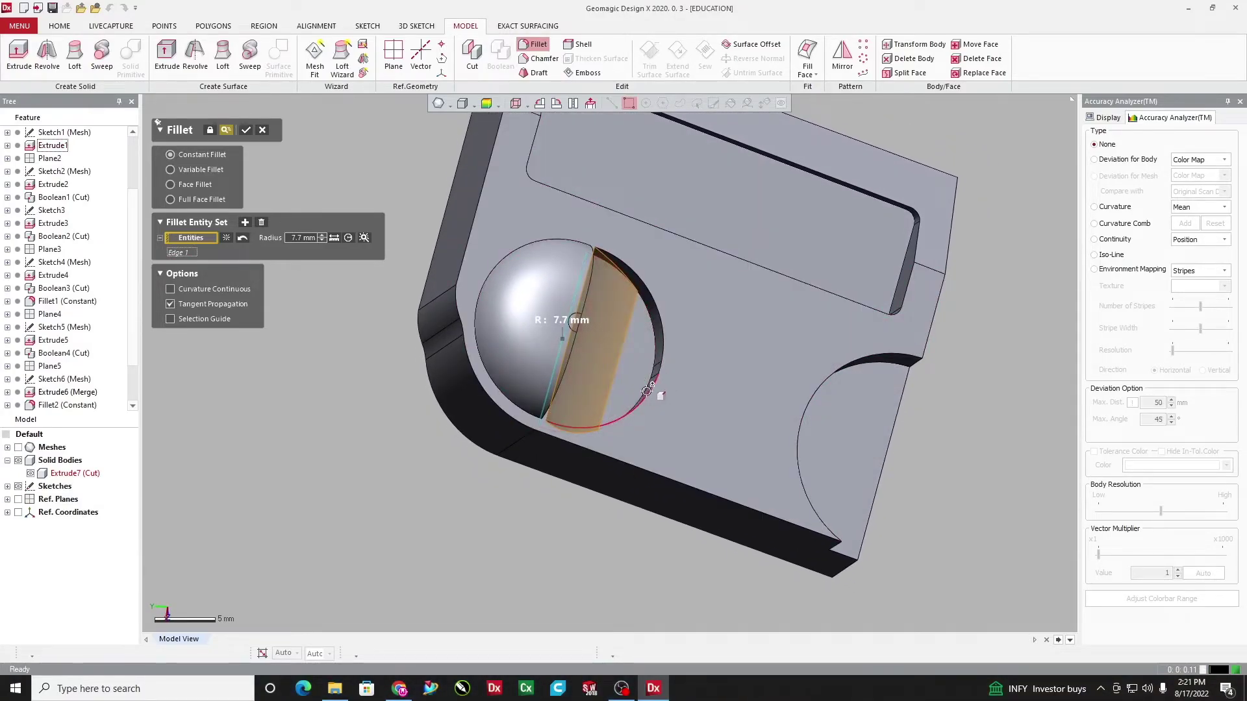
{"action": "left_click", "coordinate": [648, 389]}
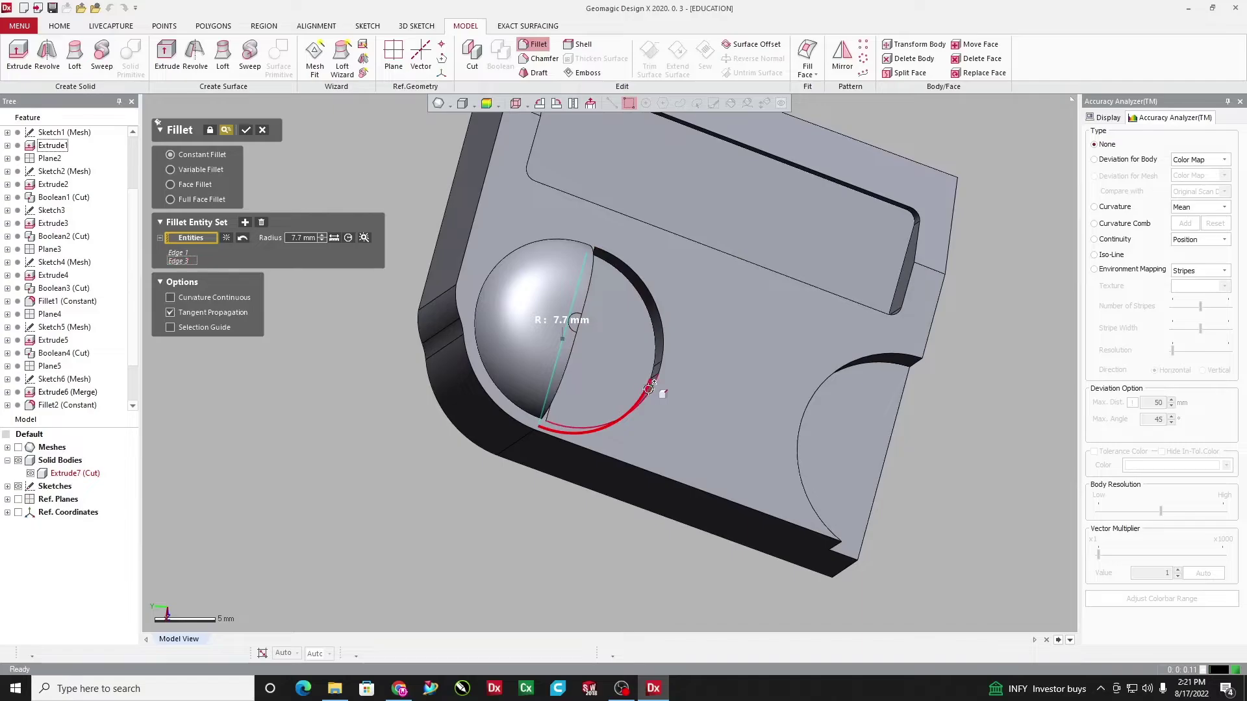
{"action": "left_click", "coordinate": [653, 350]}
{"action": "mouse_move", "coordinate": [653, 350]}
{"action": "right_mouse_down"}
{"action": "mouse_move", "coordinate": [637, 408]}
{"action": "mouse_move", "coordinate": [652, 368]}
{"action": "mouse_move", "coordinate": [615, 369]}
{"action": "right_mouse_up"}
{"action": "left_click", "coordinate": [653, 364]}
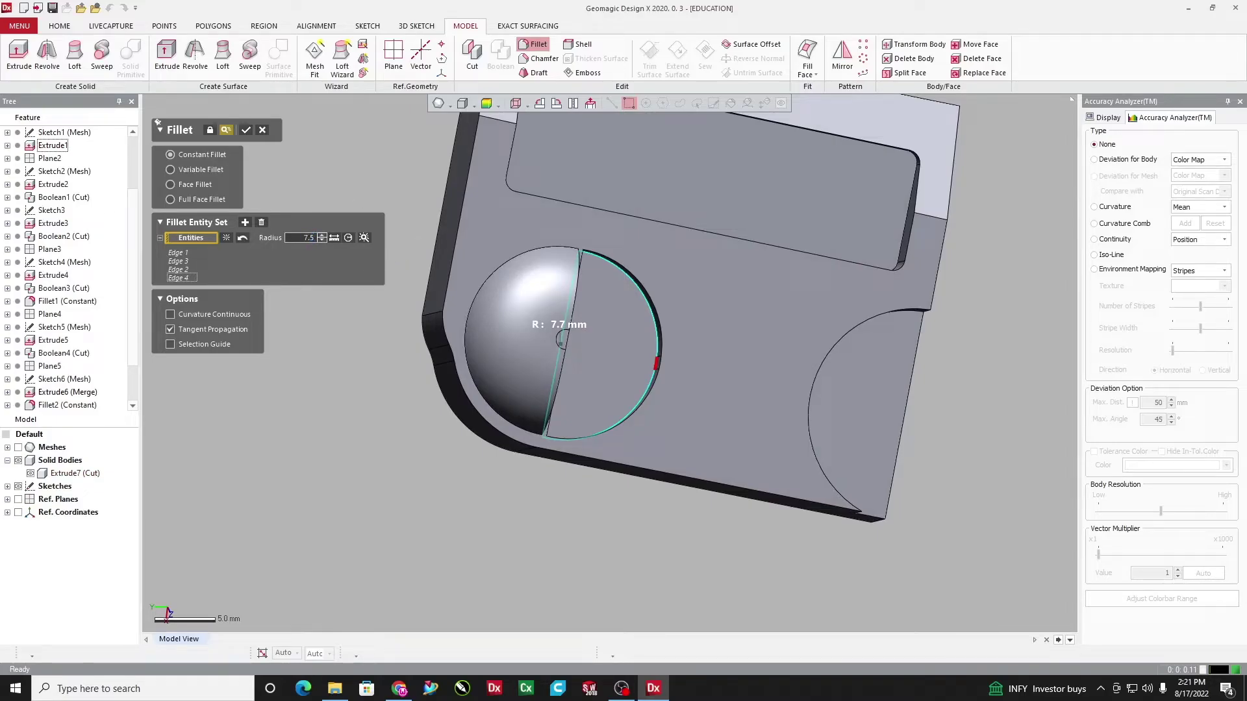
{"action": "left_click", "coordinate": [613, 357]}
{"action": "right_click_drag", "start_coordinate": [613, 356], "coordinate": [559, 325]}
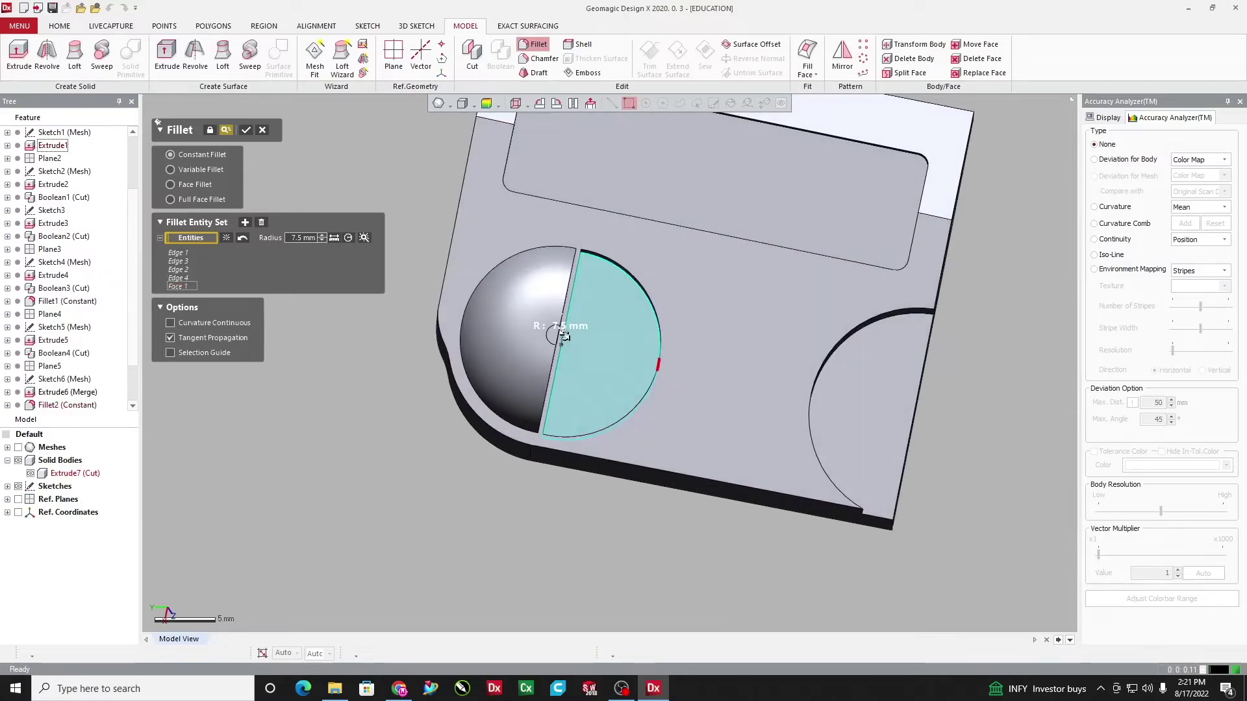
{"action": "left_click", "coordinate": [261, 130]}
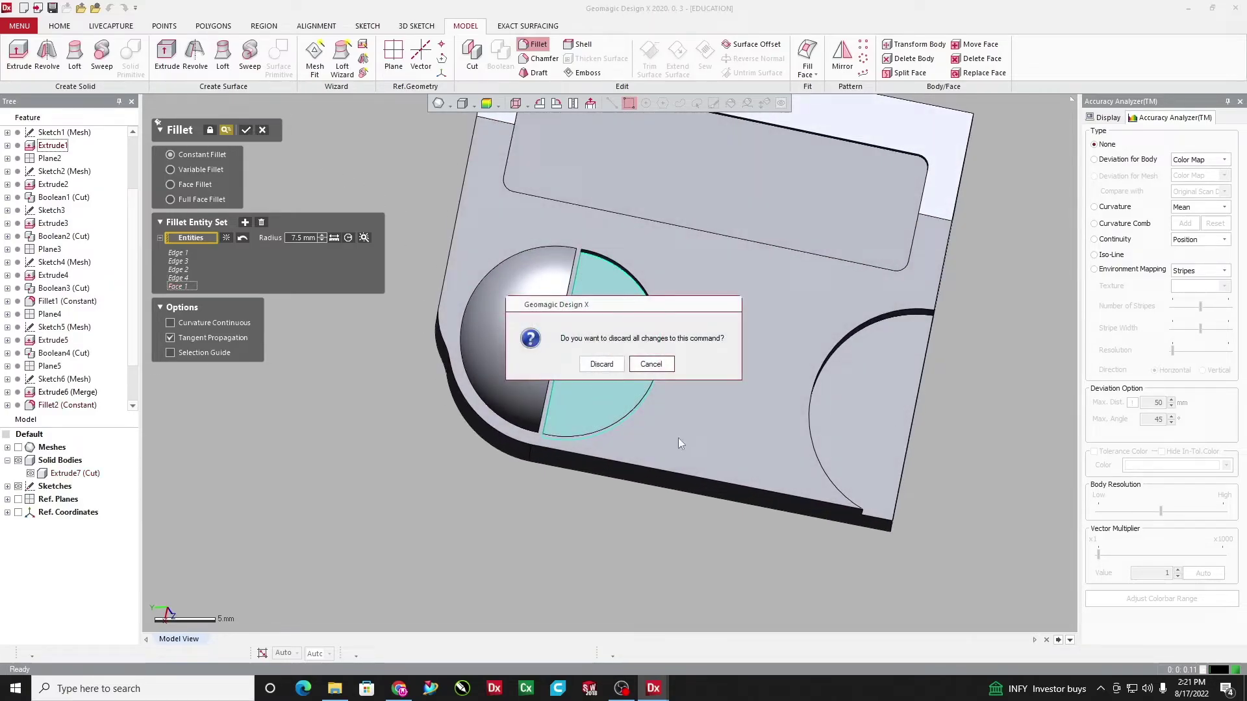
{"action": "left_click", "coordinate": [601, 364]}
Examine the solid from several sides and check its body deviation from the scan as a color map, especially around the dome and recess
{"action": "right_click_drag", "start_coordinate": [617, 376], "coordinate": [563, 359]}
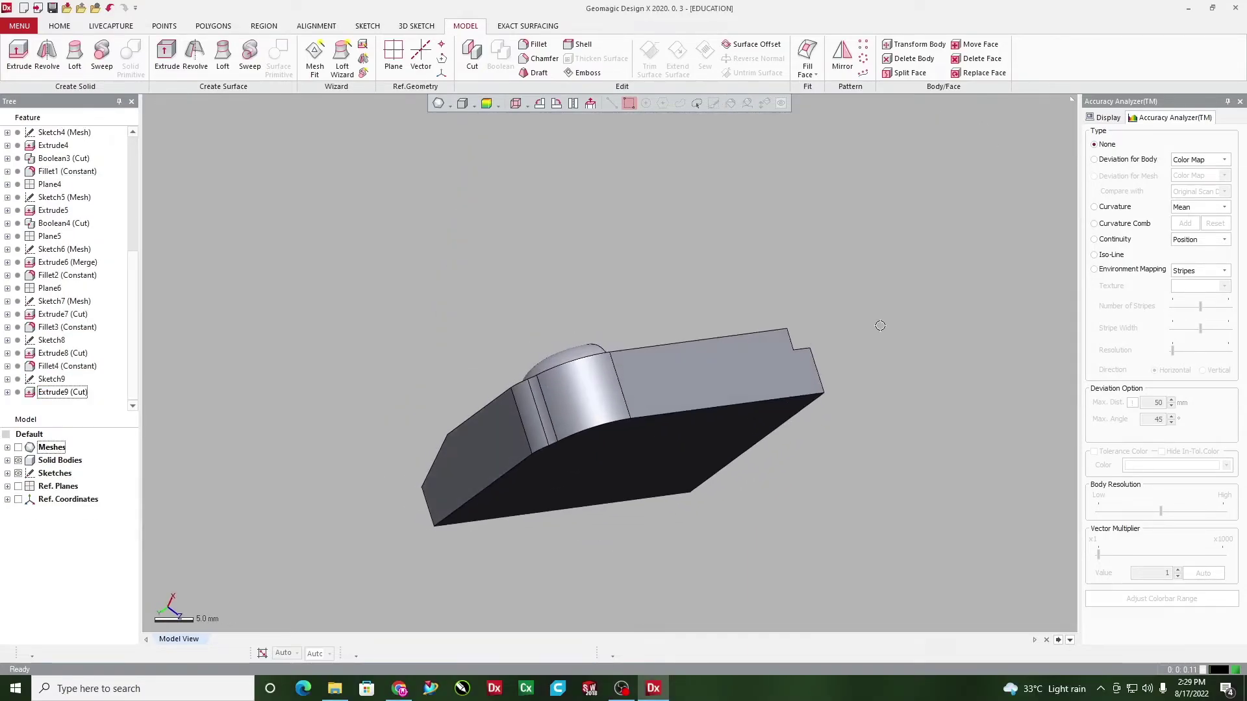
{"action": "right_click_drag", "start_coordinate": [877, 320], "coordinate": [711, 222]}
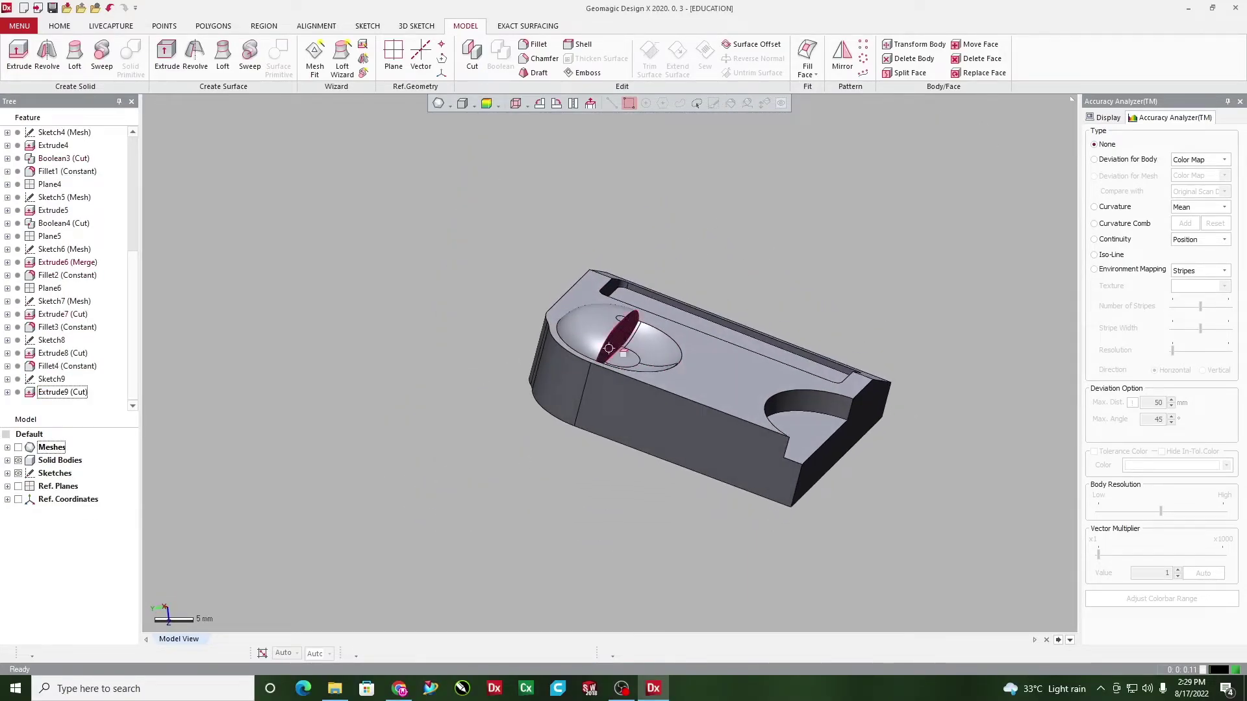
{"action": "right_click_drag", "start_coordinate": [608, 349], "coordinate": [536, 321]}
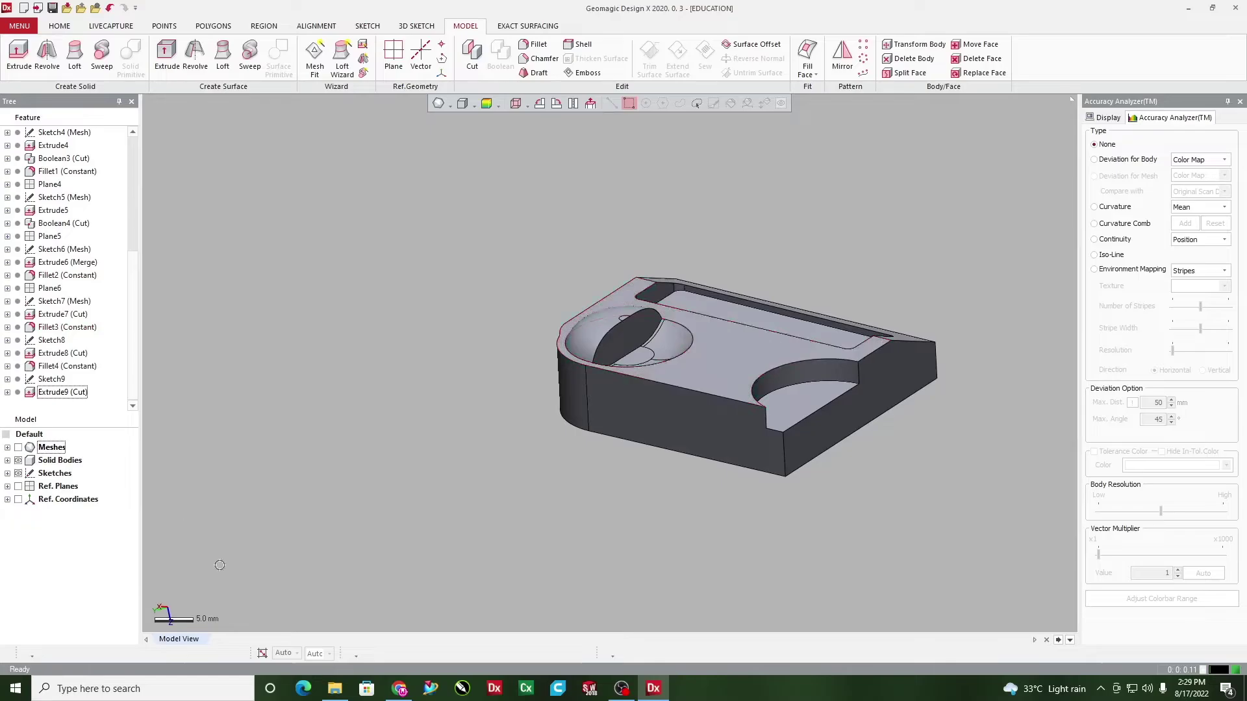
{"action": "right_click_drag", "start_coordinate": [530, 408], "coordinate": [374, 495]}
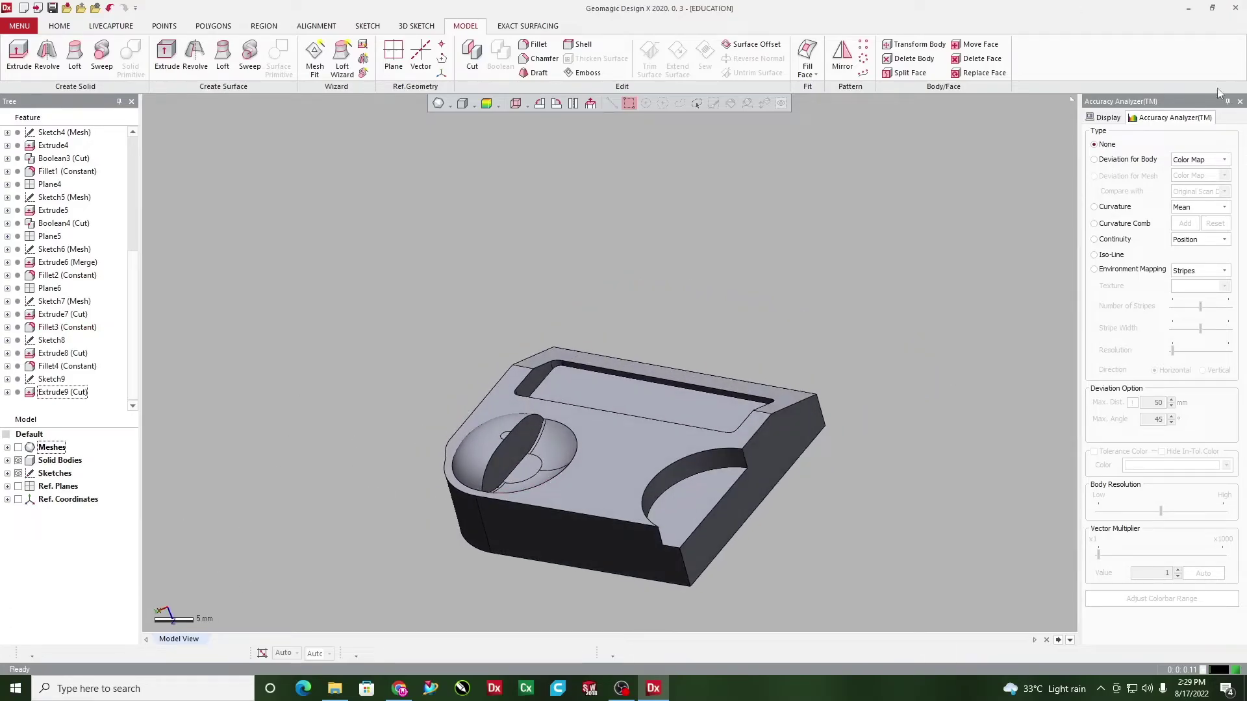
{"action": "left_click", "coordinate": [1094, 159]}
{"action": "right_click_drag", "start_coordinate": [845, 377], "coordinate": [542, 443]}
{"action": "right_click_drag", "start_coordinate": [756, 455], "coordinate": [410, 447]}
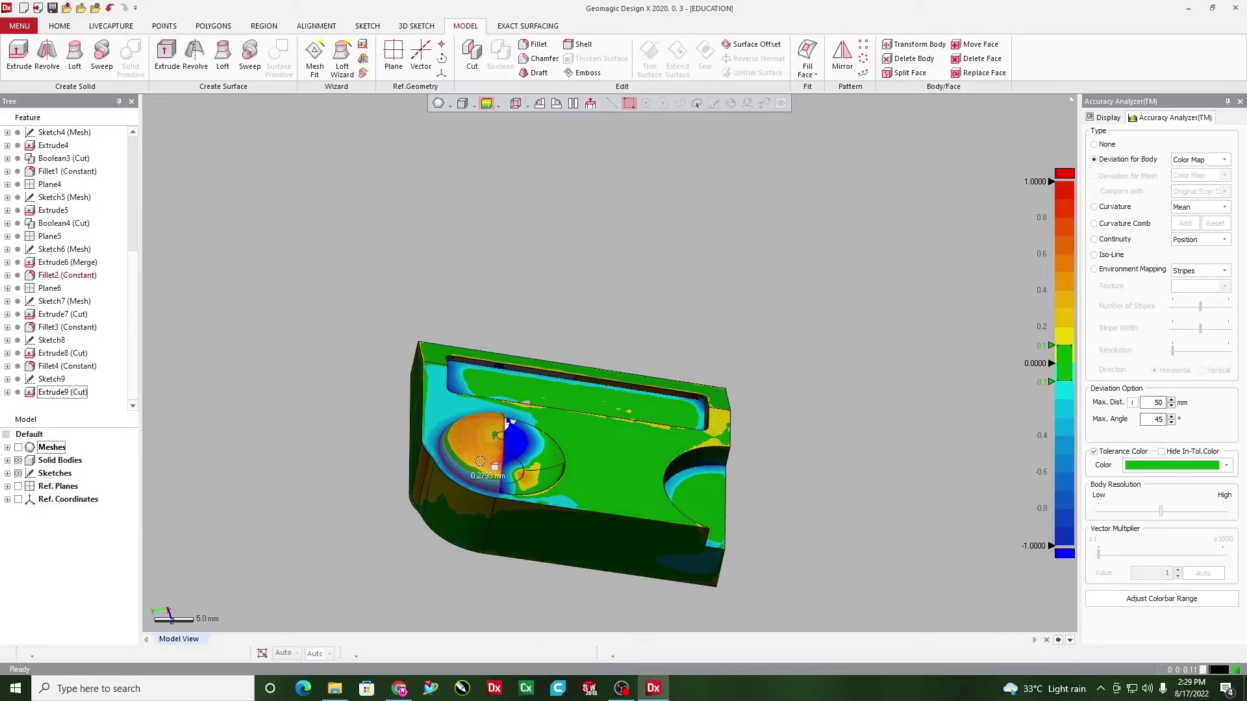
{"action": "right_click_drag", "start_coordinate": [506, 435], "coordinate": [372, 367]}
{"action": "right_click_drag", "start_coordinate": [495, 440], "coordinate": [609, 302]}
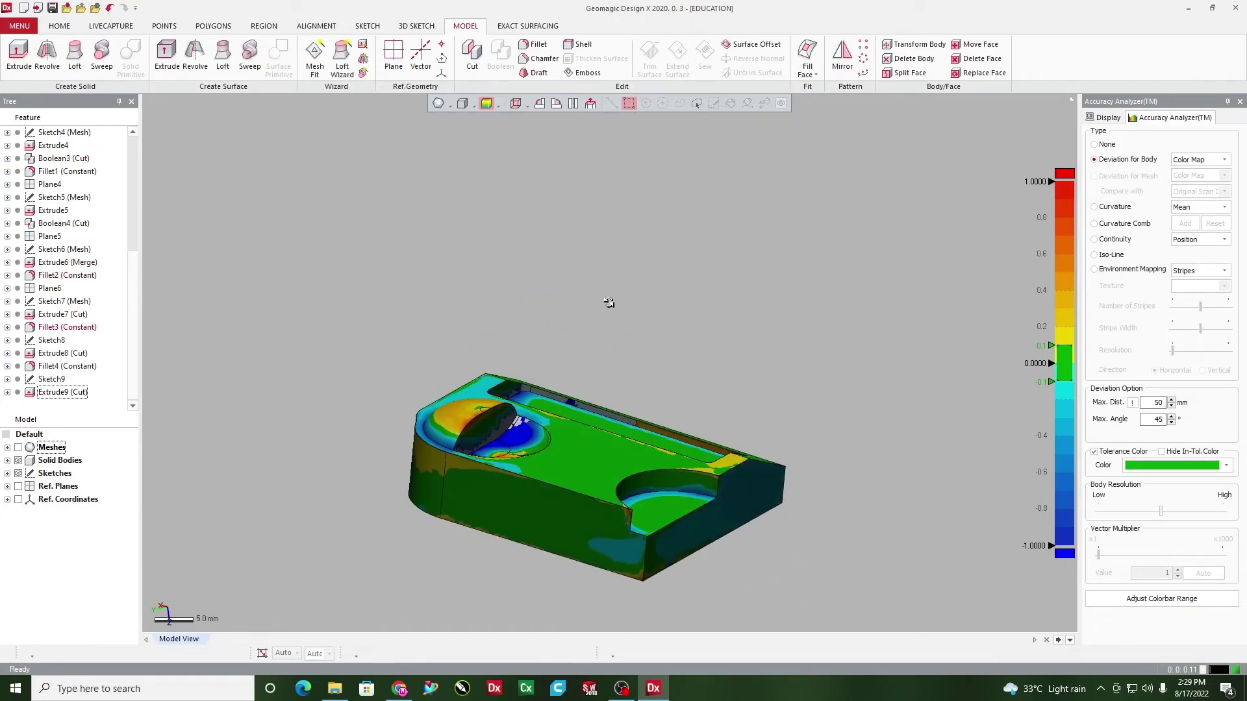
{"action": "right_click_drag", "start_coordinate": [484, 438], "coordinate": [656, 356]}
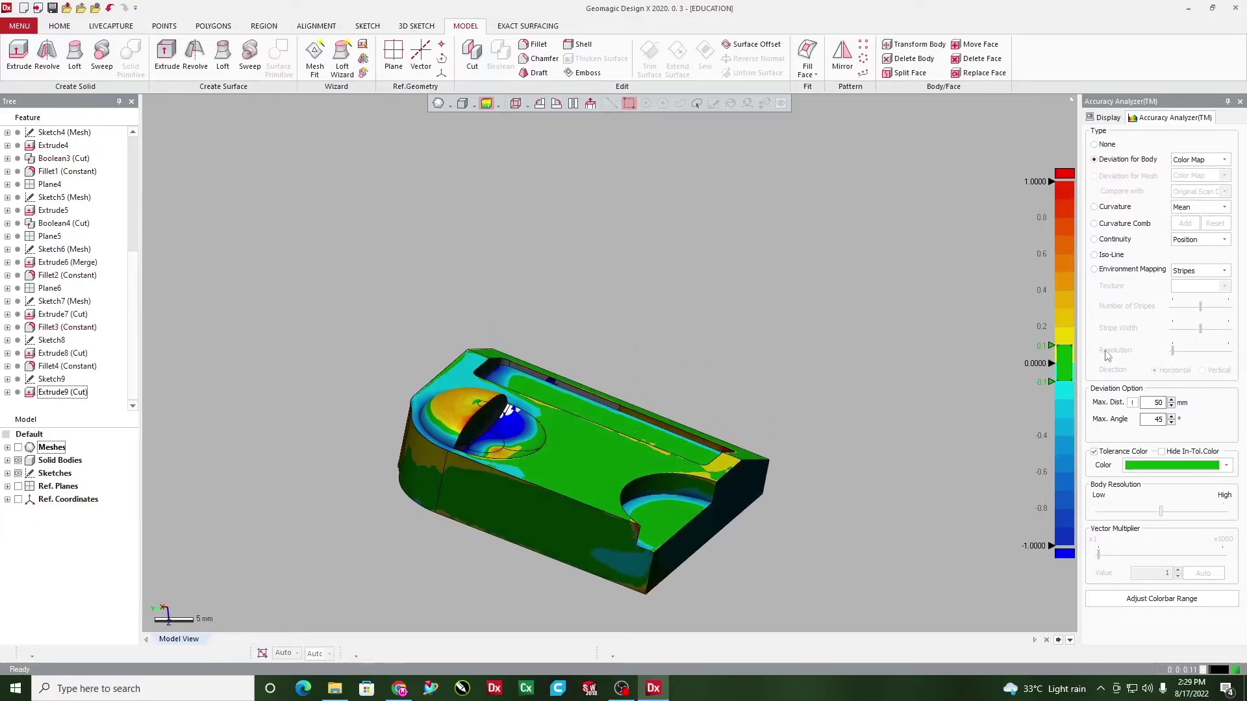
{"action": "left_click", "coordinate": [1095, 144]}
Turn off the body deviation color map and examine the dome and the cut beside it
{"action": "right_click_drag", "start_coordinate": [513, 449], "coordinate": [606, 454]}
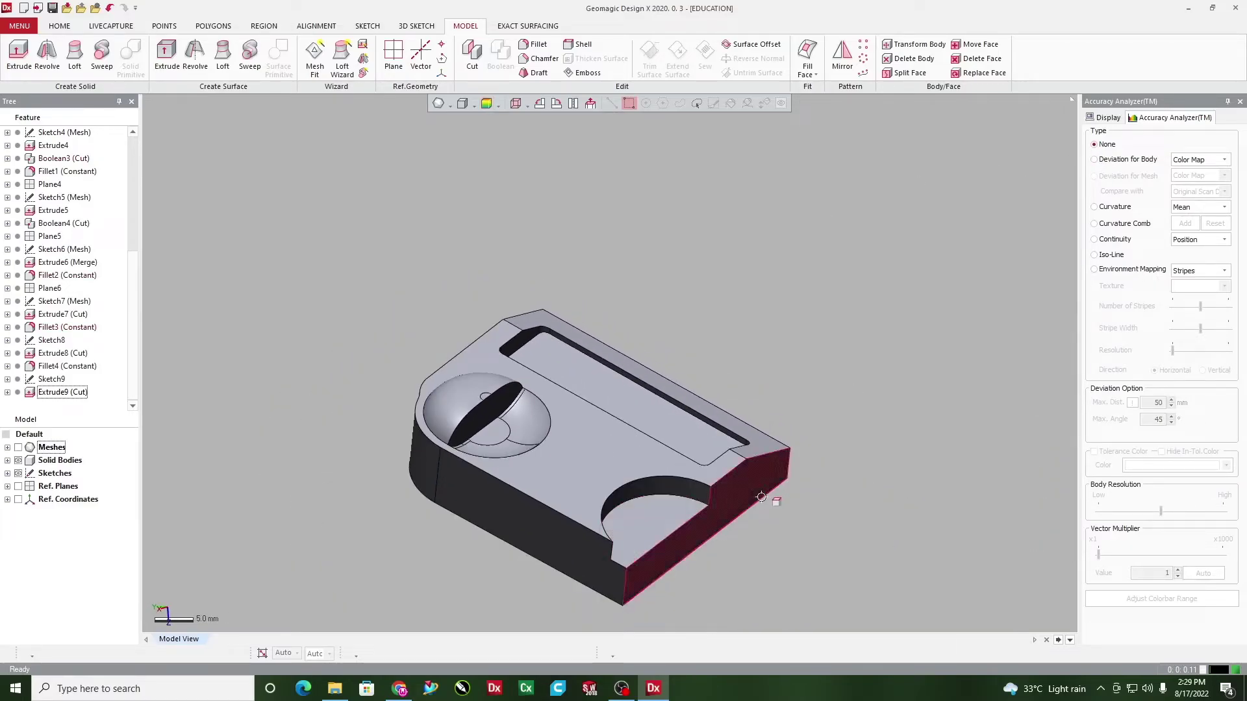
{"action": "right_click_drag", "start_coordinate": [649, 497], "coordinate": [623, 470]}
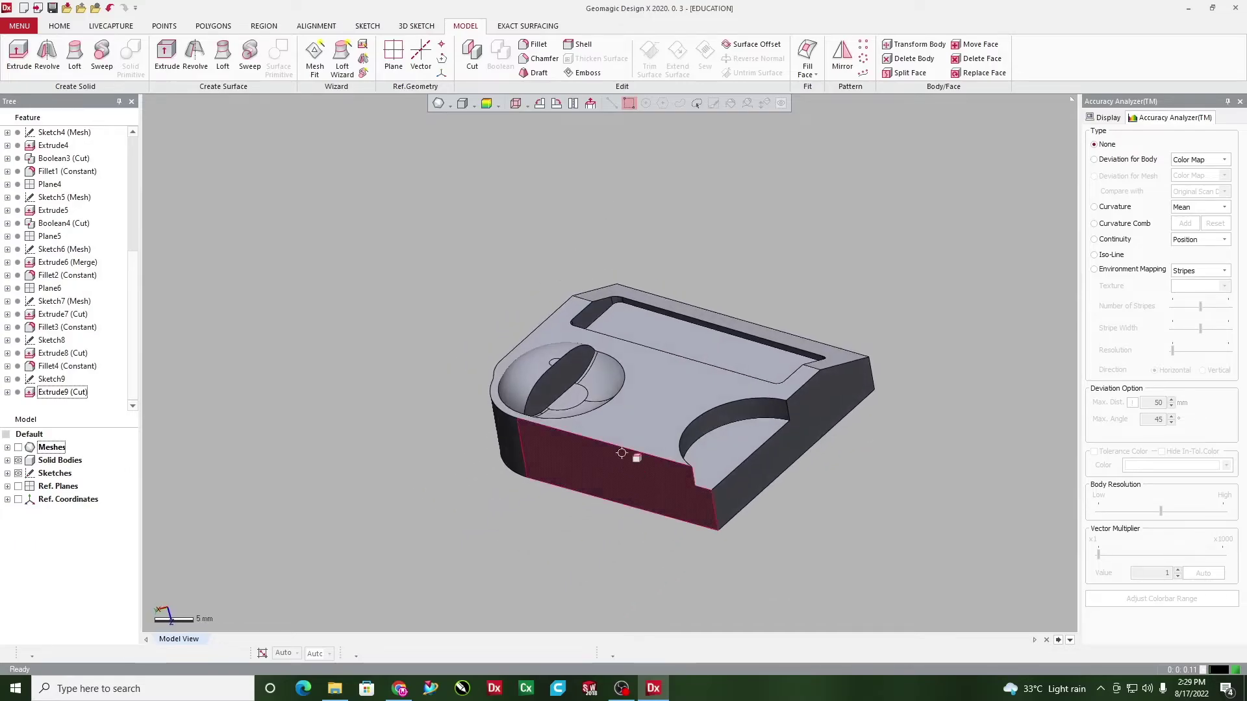
{"action": "scroll", "coordinate": [582, 375], "scroll_direction": "up", "scroll_amount": 3}
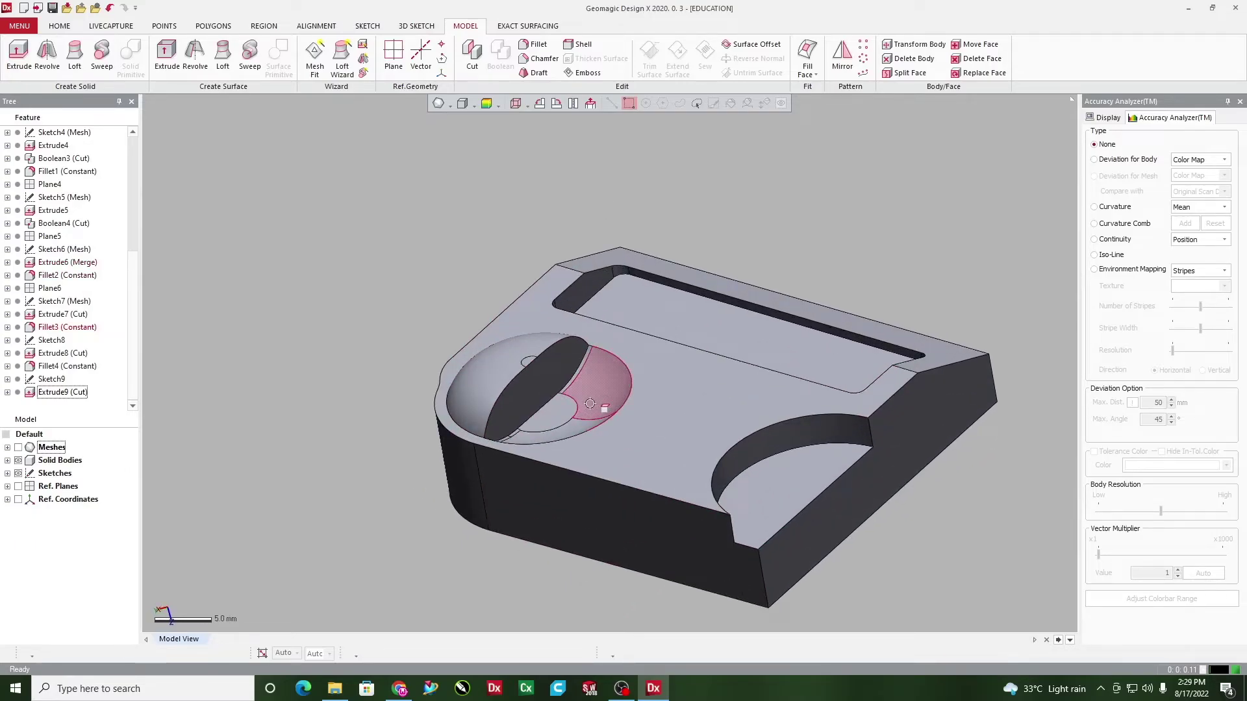
{"action": "right_click_drag", "start_coordinate": [566, 374], "coordinate": [571, 400]}
{"action": "scroll", "coordinate": [515, 417], "scroll_direction": "up", "scroll_amount": 3}
{"action": "scroll", "coordinate": [515, 417], "scroll_direction": "down", "scroll_amount": 2}
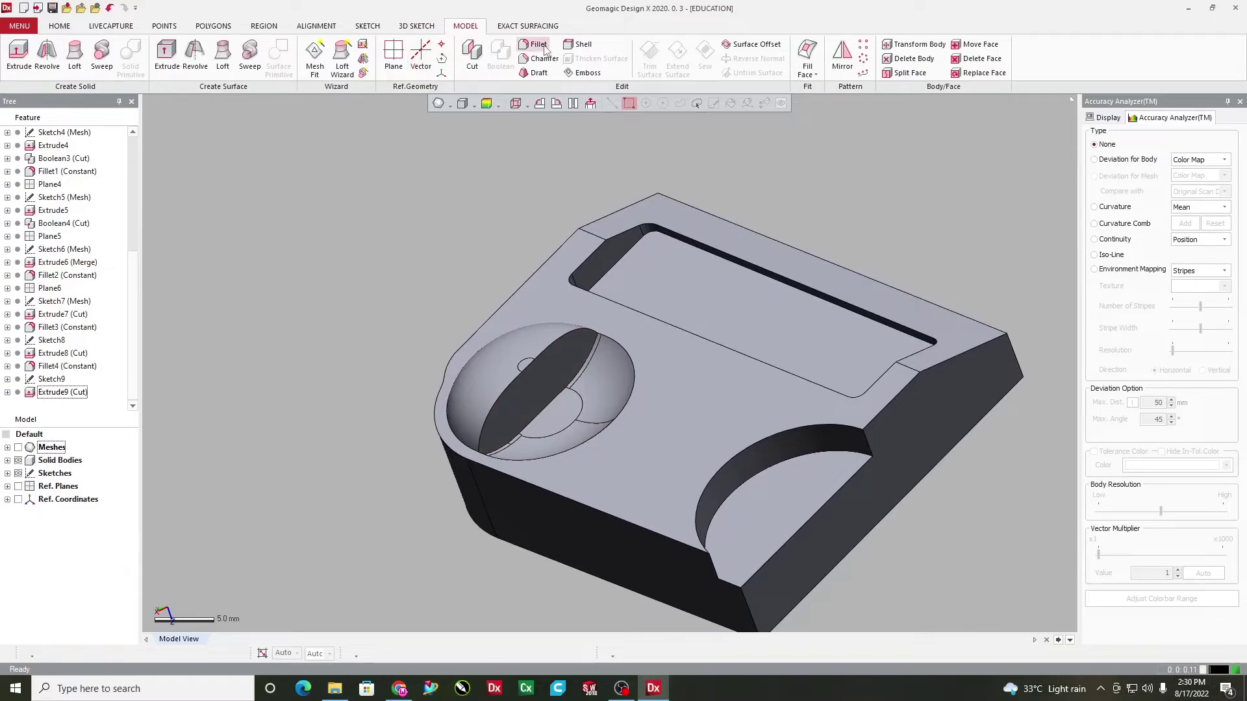
{"action": "left_click", "coordinate": [544, 47]}
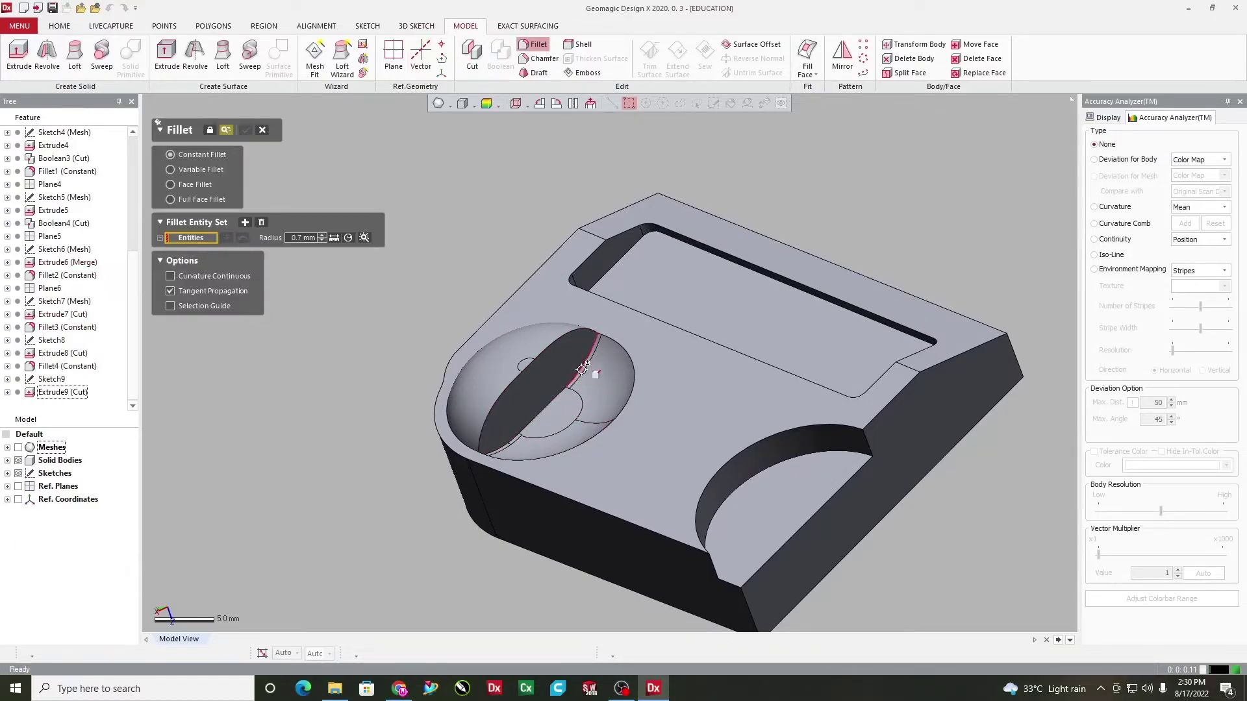
{"action": "left_click", "coordinate": [583, 369]}
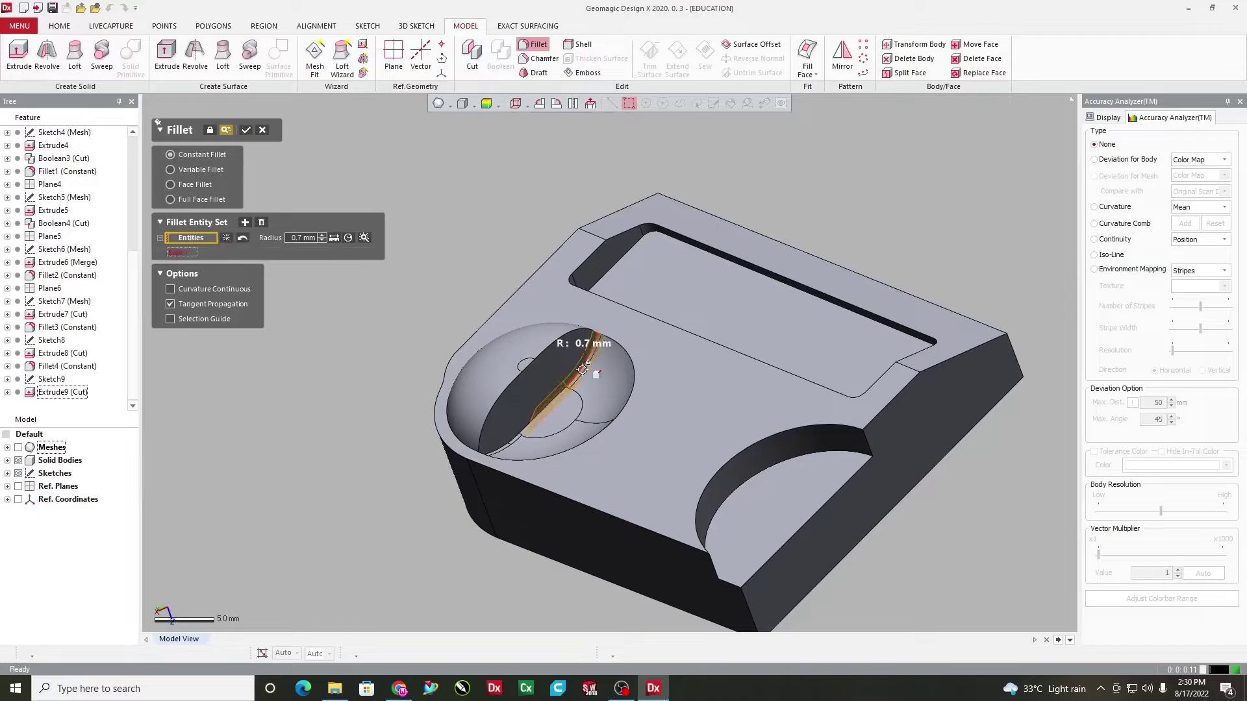
{"action": "left_click", "coordinate": [523, 431]}
{"action": "right_click_drag", "start_coordinate": [523, 431], "coordinate": [494, 454]}
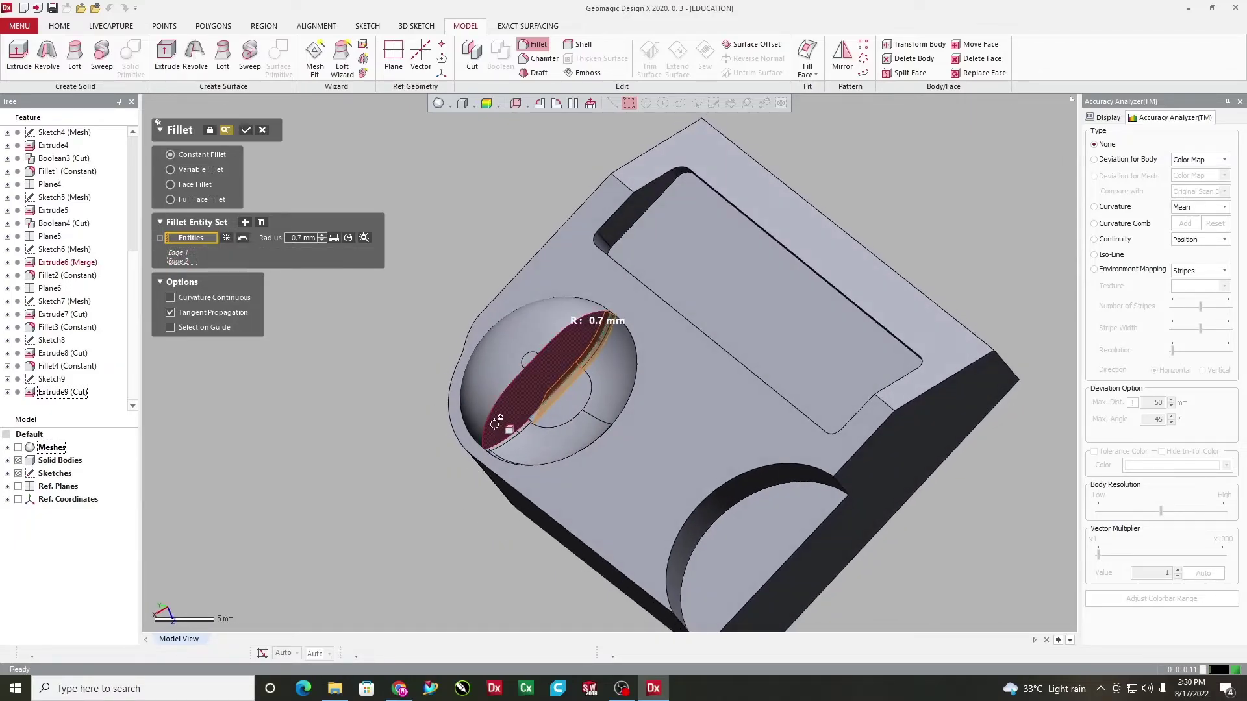
{"action": "scroll", "coordinate": [503, 433], "scroll_direction": "down", "scroll_amount": 2}
{"action": "scroll", "coordinate": [502, 433], "scroll_direction": "up", "scroll_amount": 4}
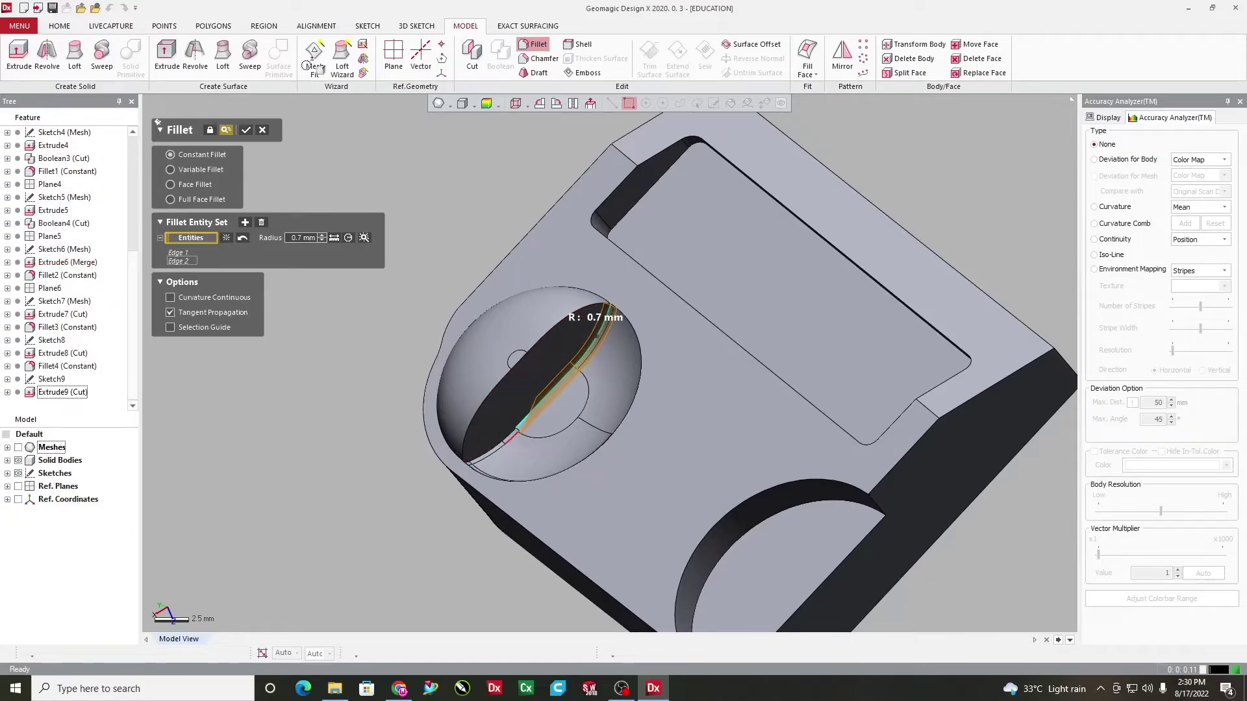
{"action": "left_click", "coordinate": [263, 131]}
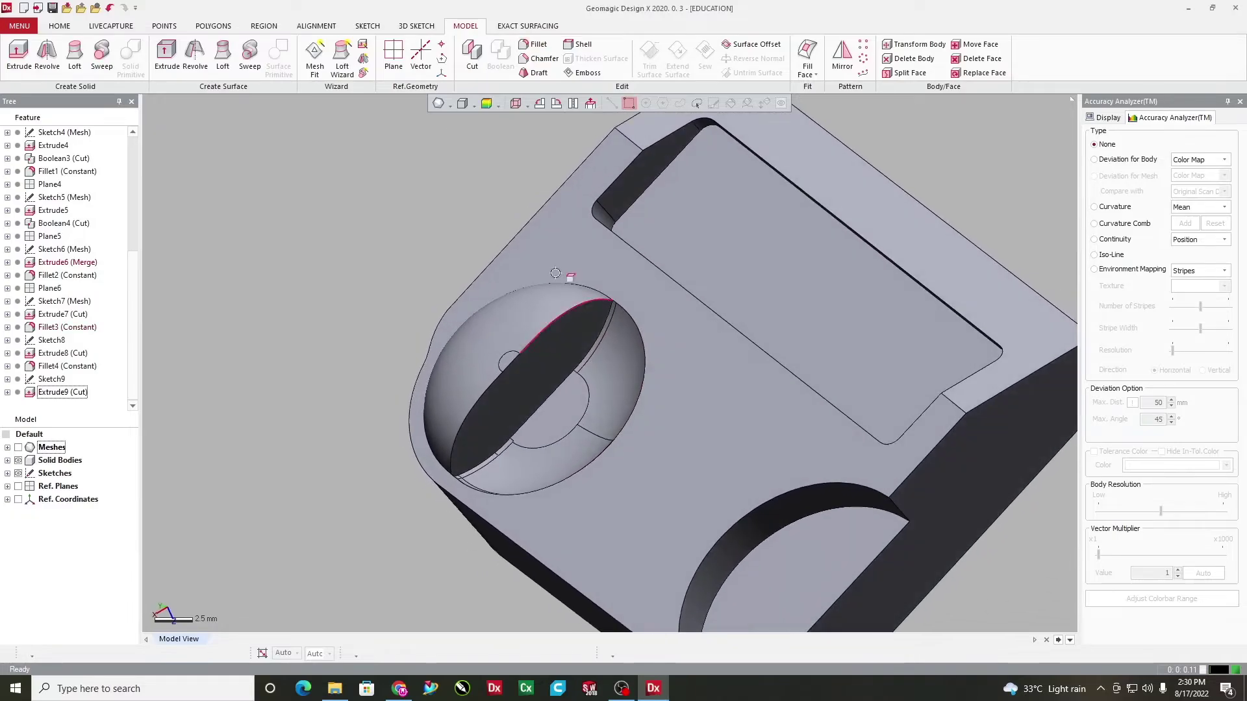
Apply a constant 0.5 mm fillet along the bottom edge of the dome's flat cut face, keeping tangent propagation on
{"action": "left_click", "coordinate": [537, 45]}
{"action": "scroll", "coordinate": [493, 396], "scroll_direction": "up", "scroll_amount": 5}
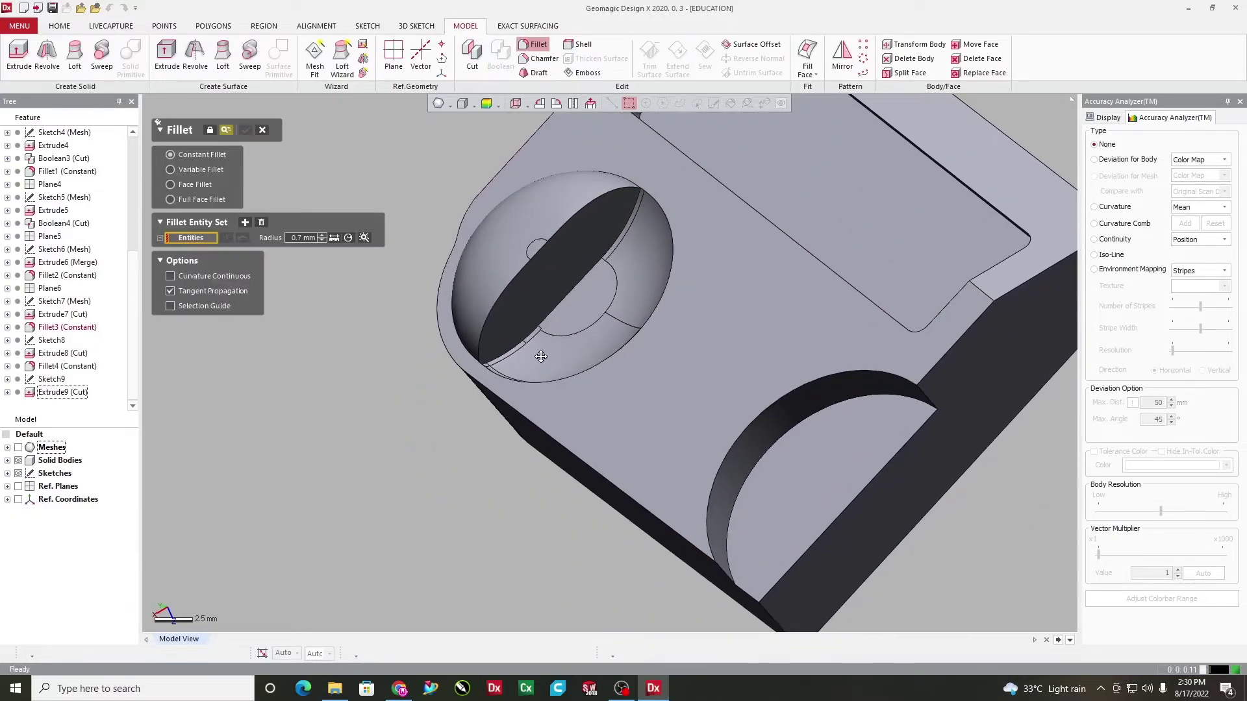
{"action": "scroll", "coordinate": [493, 396], "scroll_direction": "down", "scroll_amount": 3}
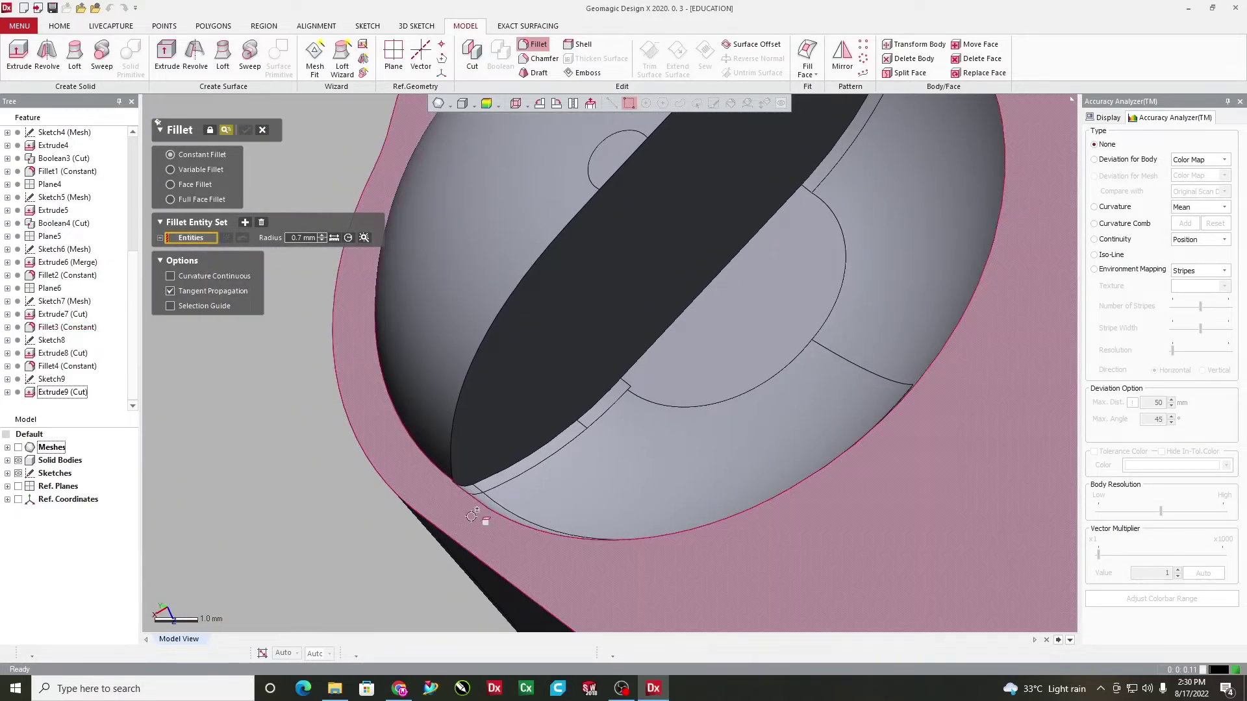
{"action": "left_click", "coordinate": [479, 481]}
{"action": "right_click_drag", "start_coordinate": [478, 481], "coordinate": [808, 256]}
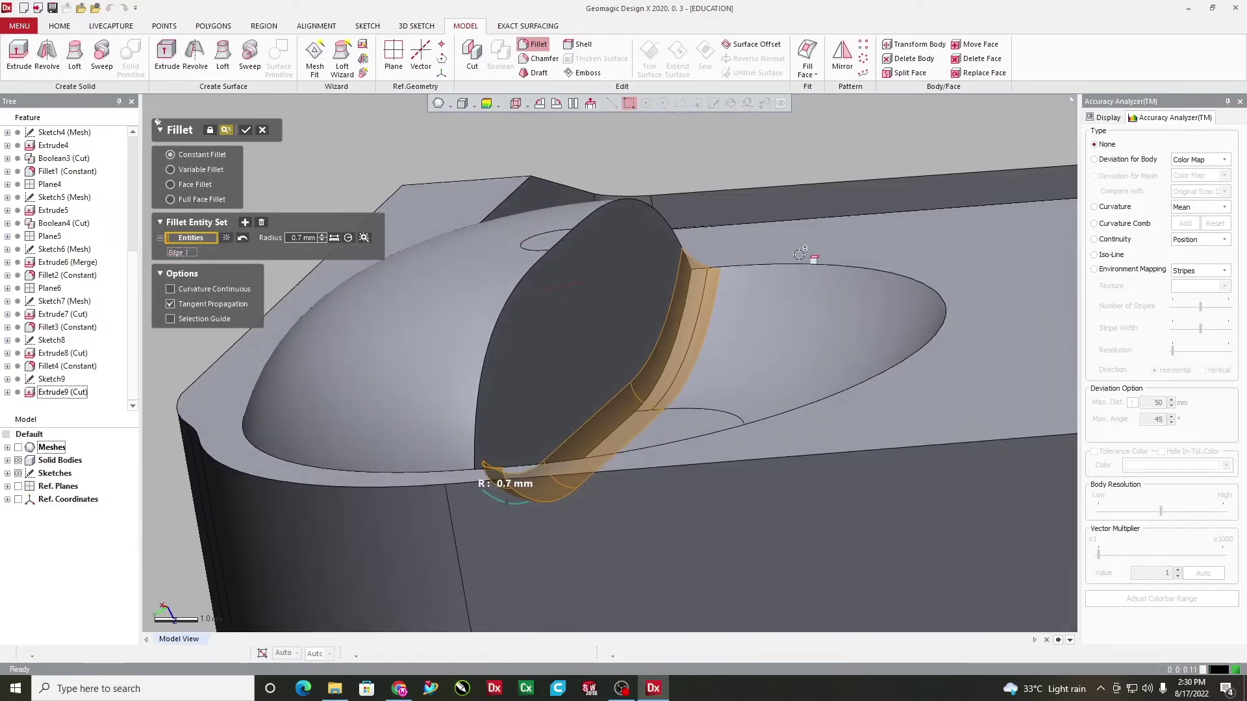
{"action": "right_click_drag", "start_coordinate": [771, 312], "coordinate": [388, 412]}
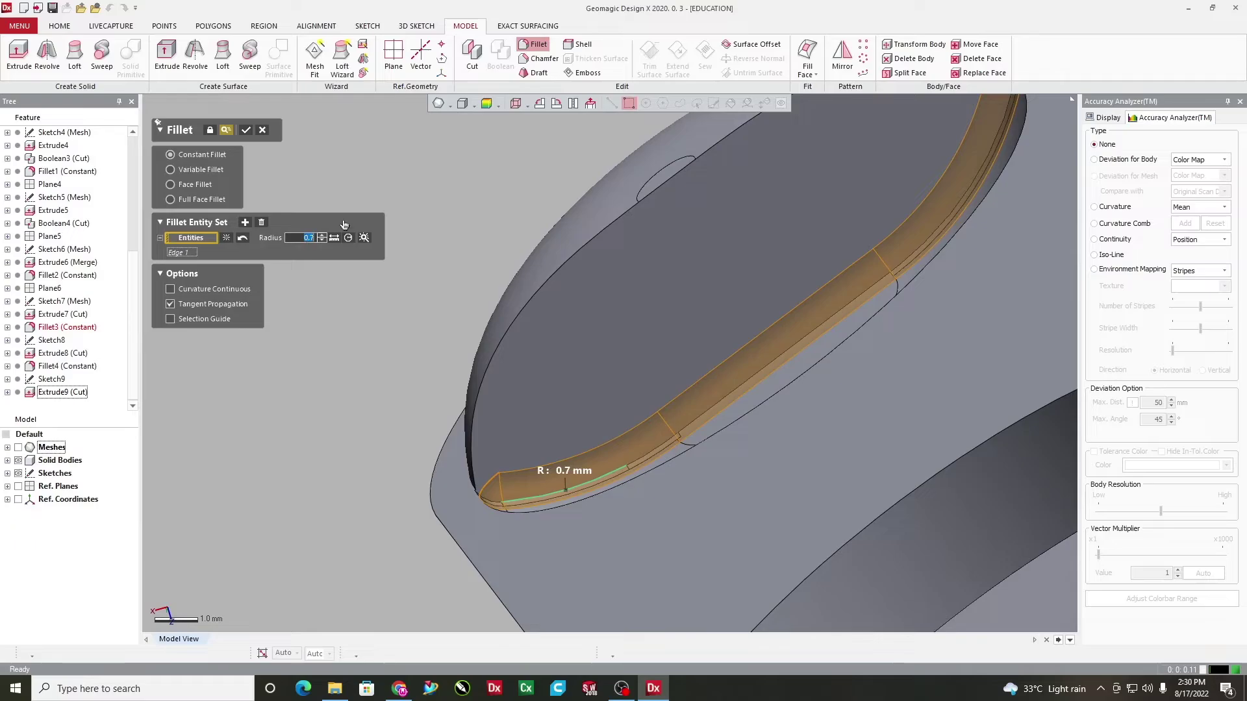
{"action": "key", "text": "Return"}
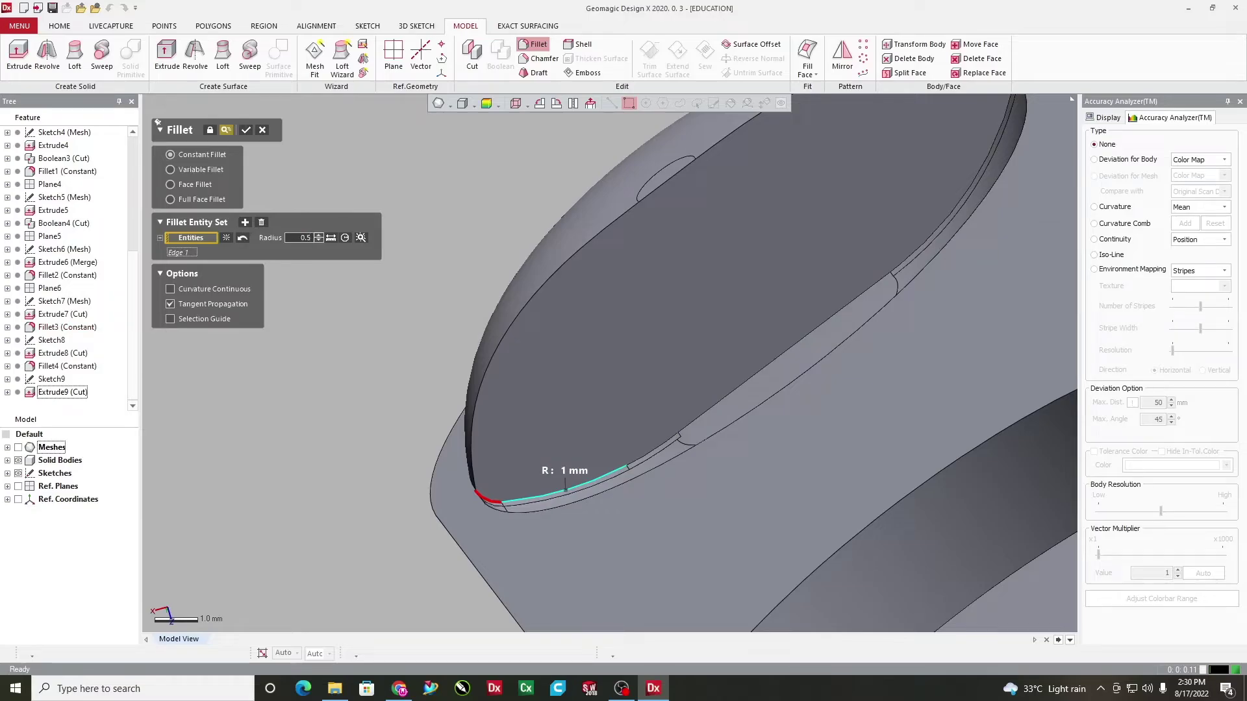
{"action": "key", "text": "Return"}
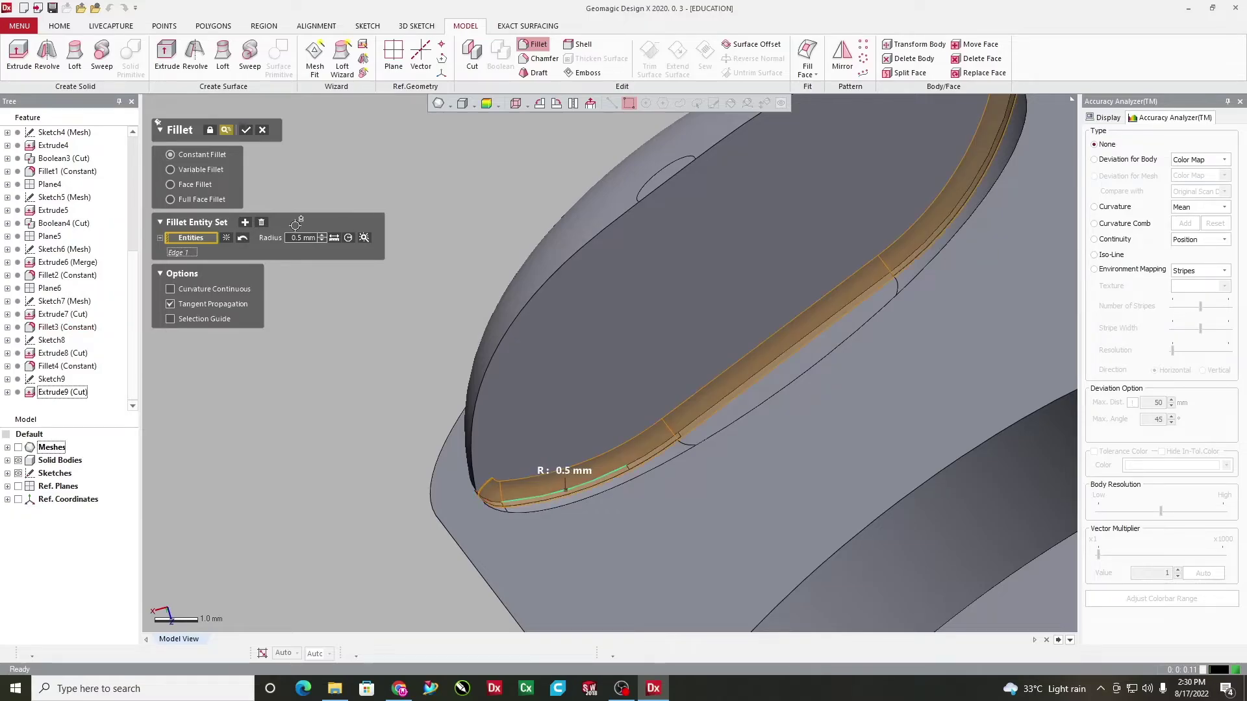
{"action": "left_click", "coordinate": [248, 131]}
{"action": "scroll", "coordinate": [699, 501], "scroll_direction": "up", "scroll_amount": 3}
{"action": "scroll", "coordinate": [690, 492], "scroll_direction": "down", "scroll_amount": 4}
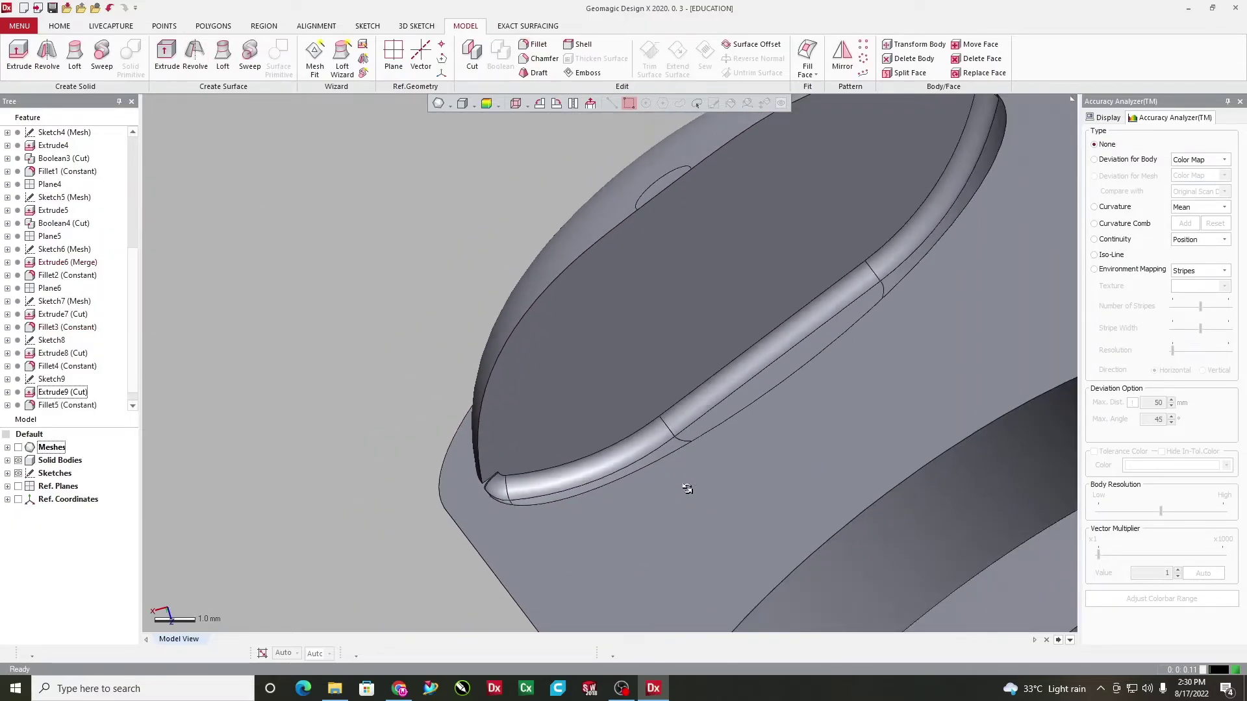
Start a constant fillet on the outer edge where the dome meets the block and try radii of 1, 1.5 and 2 mm
{"action": "right_click_drag", "start_coordinate": [687, 489], "coordinate": [403, 370]}
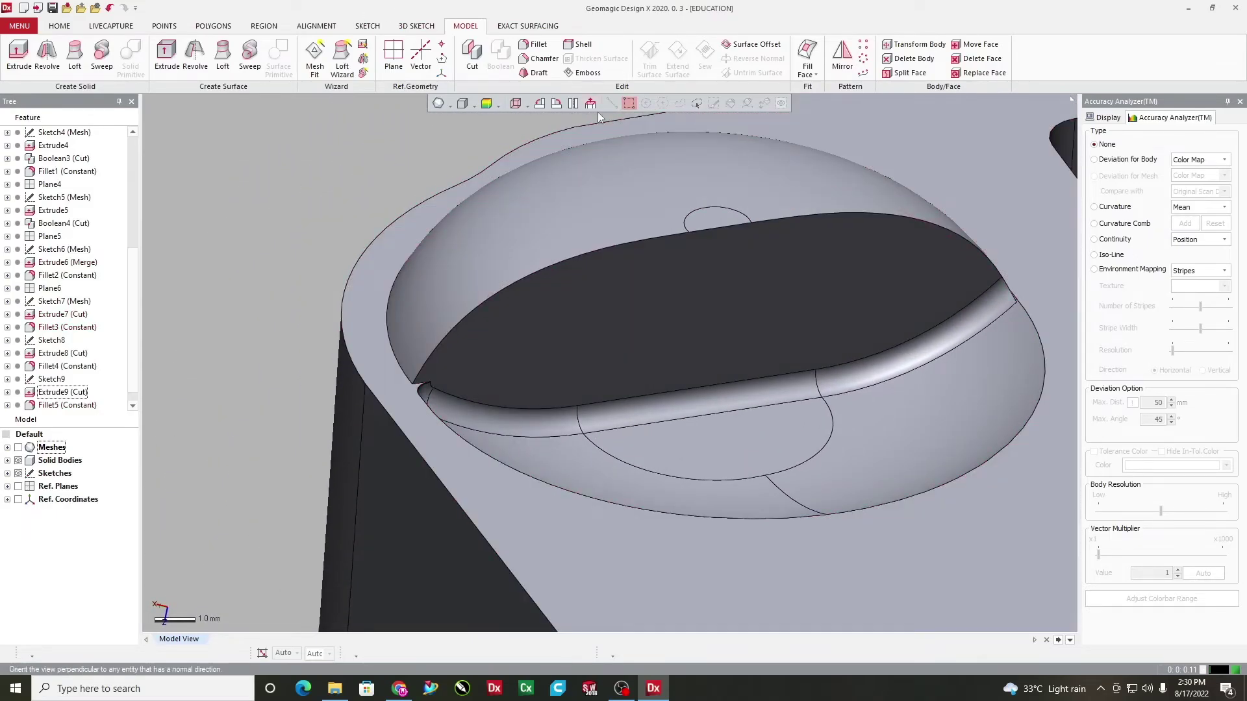
{"action": "left_click", "coordinate": [537, 44]}
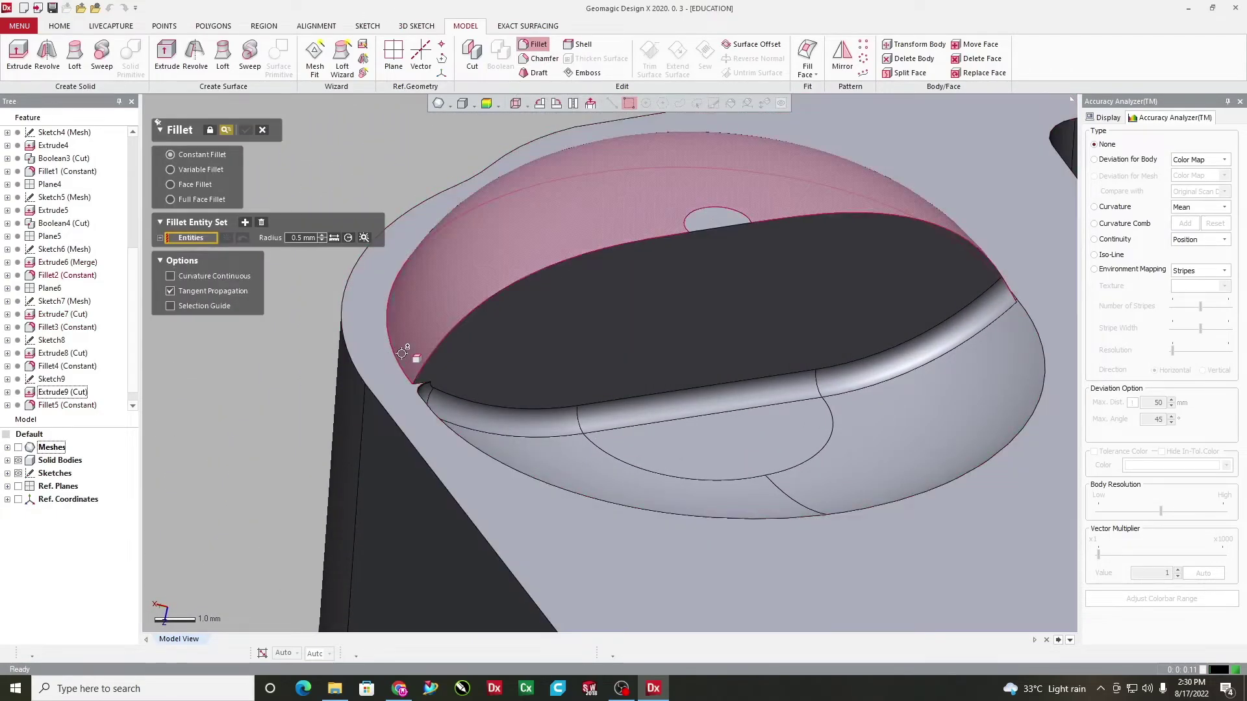
{"action": "left_click", "coordinate": [394, 351]}
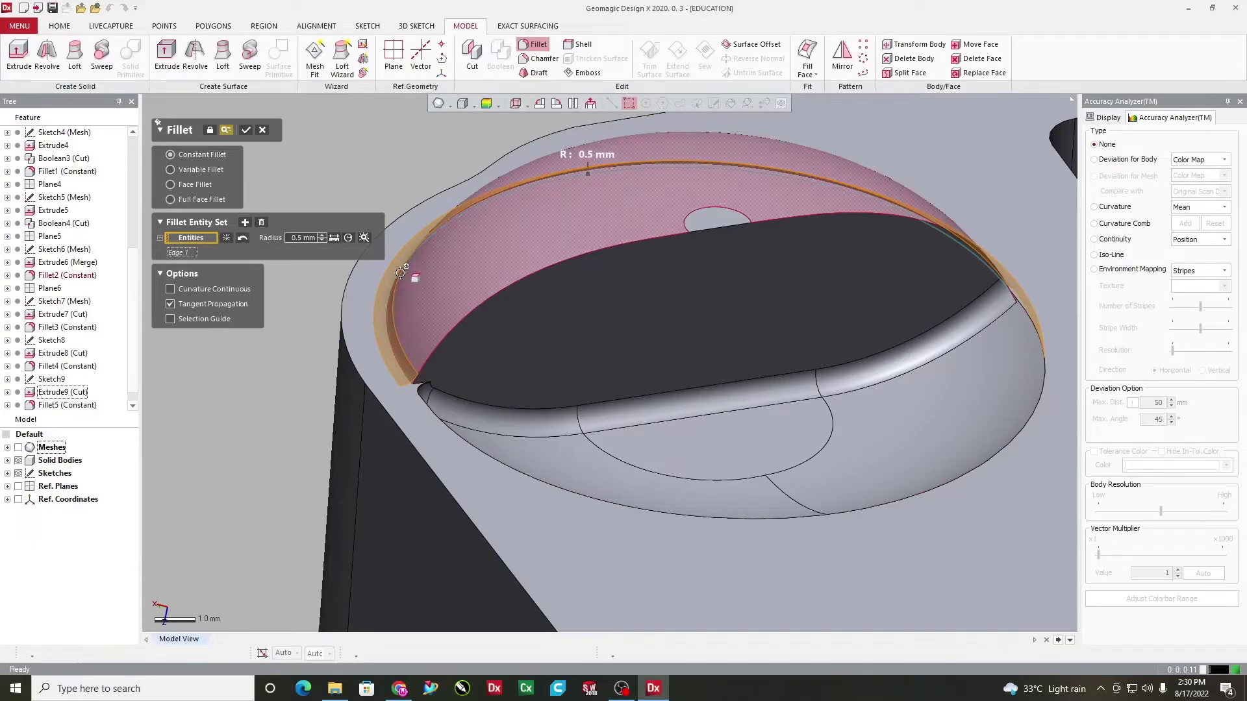
{"action": "right_click_drag", "start_coordinate": [411, 273], "coordinate": [390, 286]}
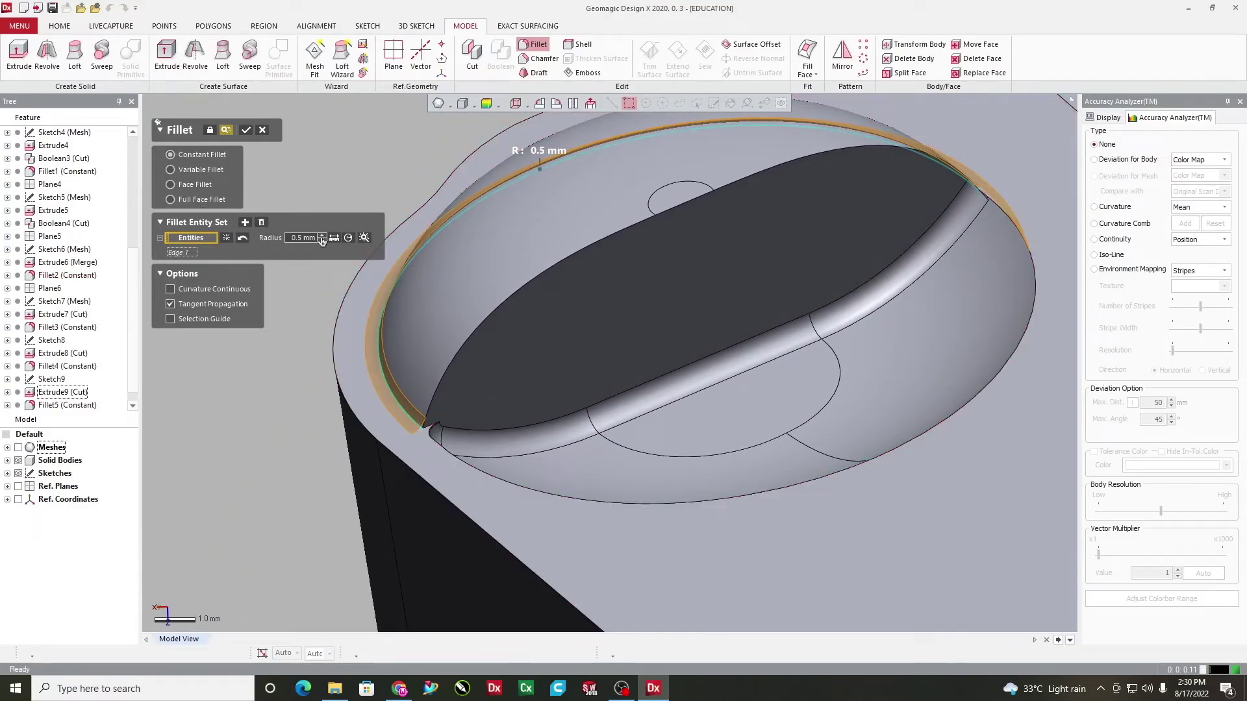
{"action": "left_click", "coordinate": [321, 237]}
{"action": "right_click_drag", "start_coordinate": [637, 337], "coordinate": [836, 367]}
{"action": "right_click_drag", "start_coordinate": [581, 337], "coordinate": [291, 259]}
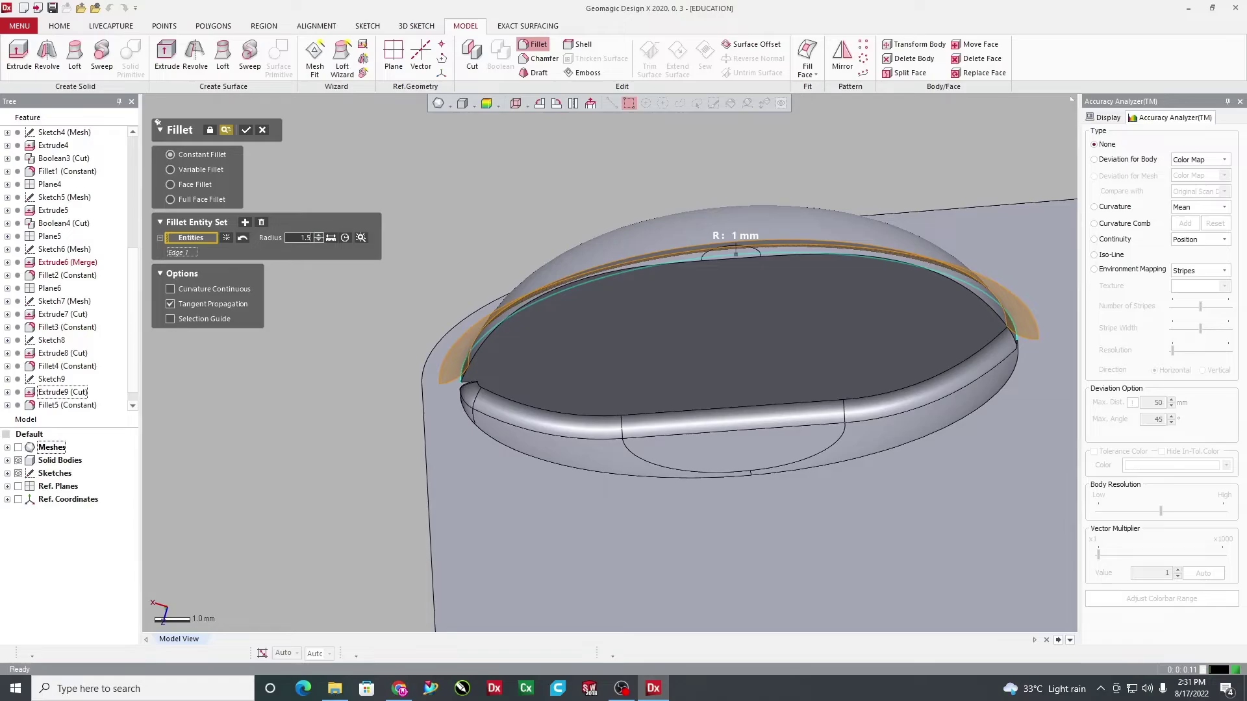
{"action": "type", "text": "1.5"}
{"action": "key", "text": "Return"}
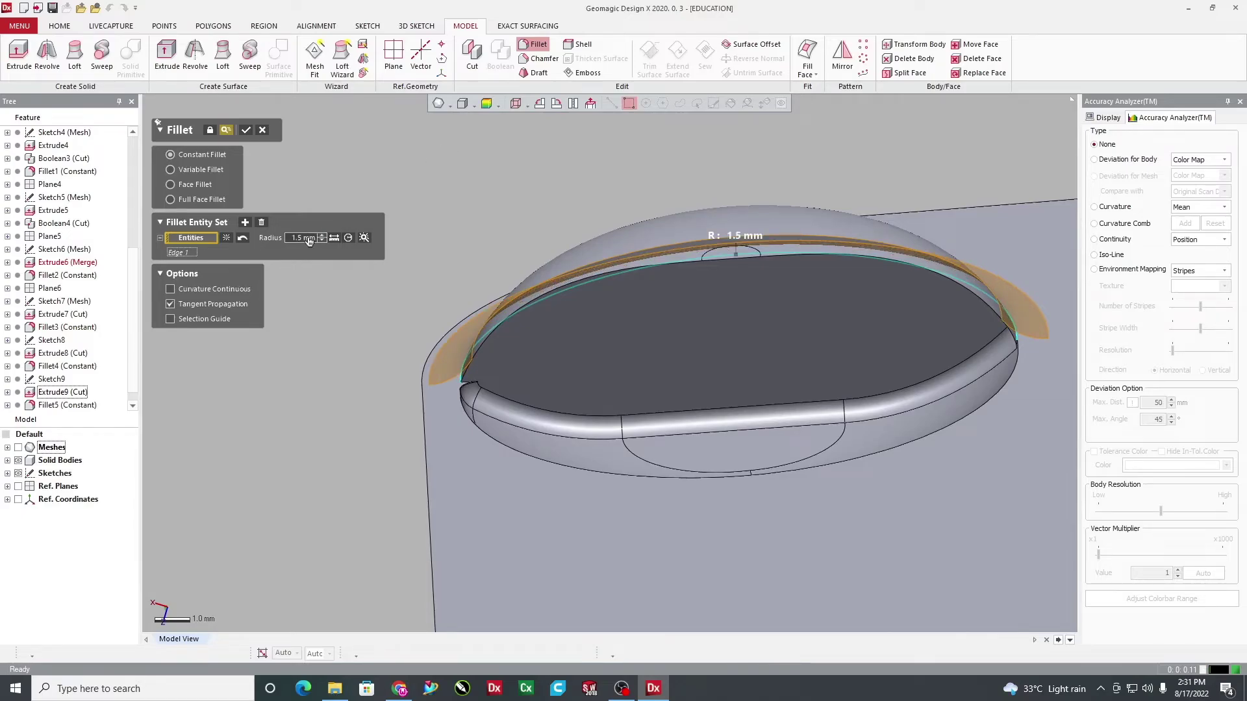
{"action": "key", "text": "Return"}
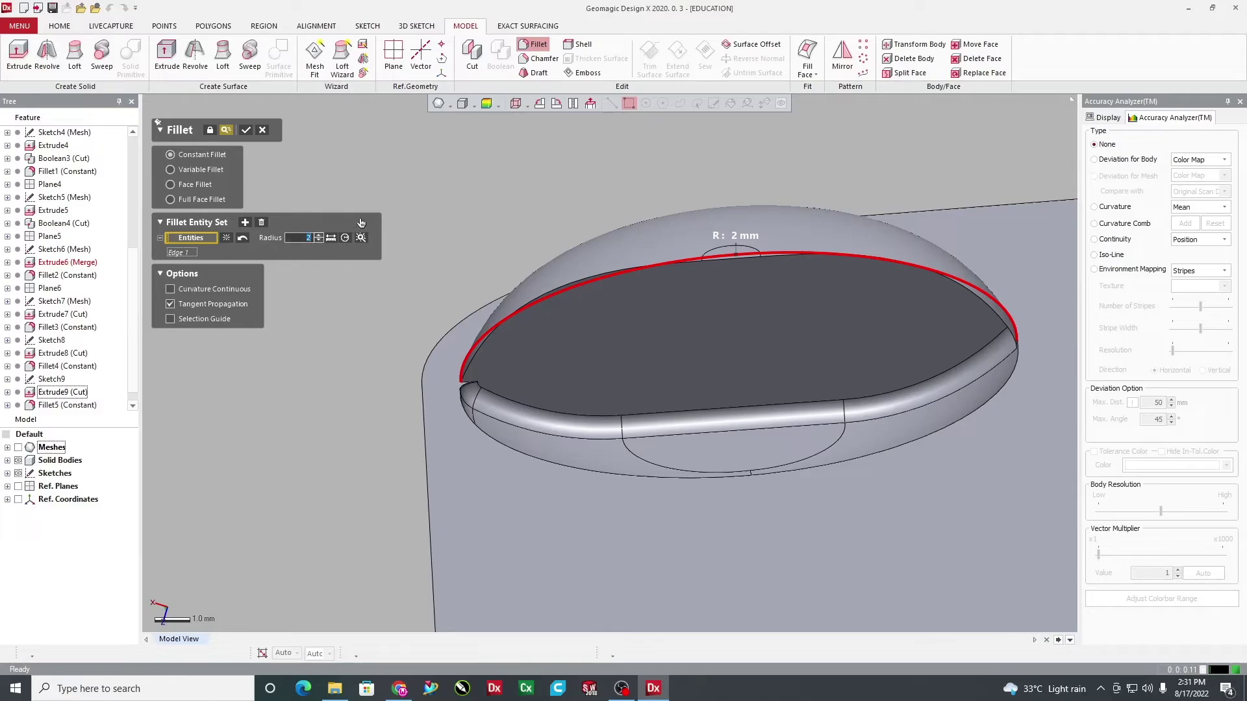
Set the dome base edge's fillet radius to 1.8 mm, inspect the preview and apply the fillet
{"action": "key", "text": "Return"}
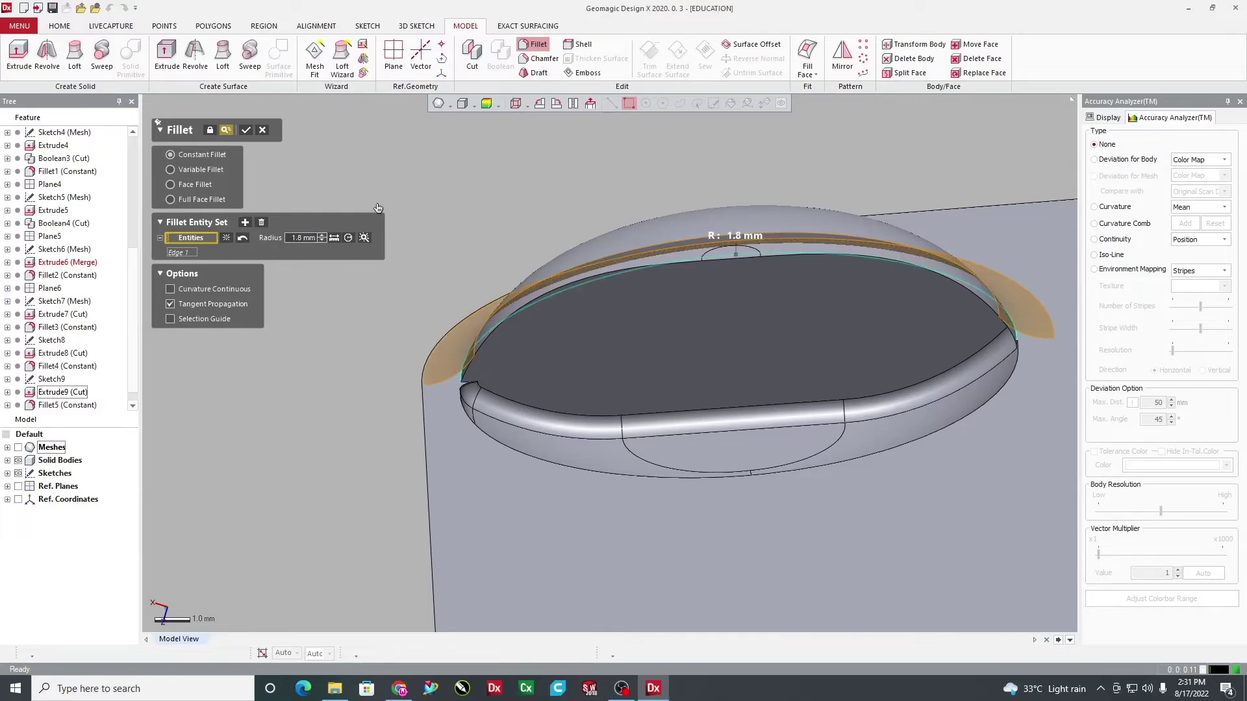
{"action": "scroll", "coordinate": [893, 590], "scroll_direction": "up", "scroll_amount": 5}
{"action": "scroll", "coordinate": [817, 517], "scroll_direction": "down", "scroll_amount": 8}
{"action": "right_click_drag", "start_coordinate": [726, 494], "coordinate": [893, 415]}
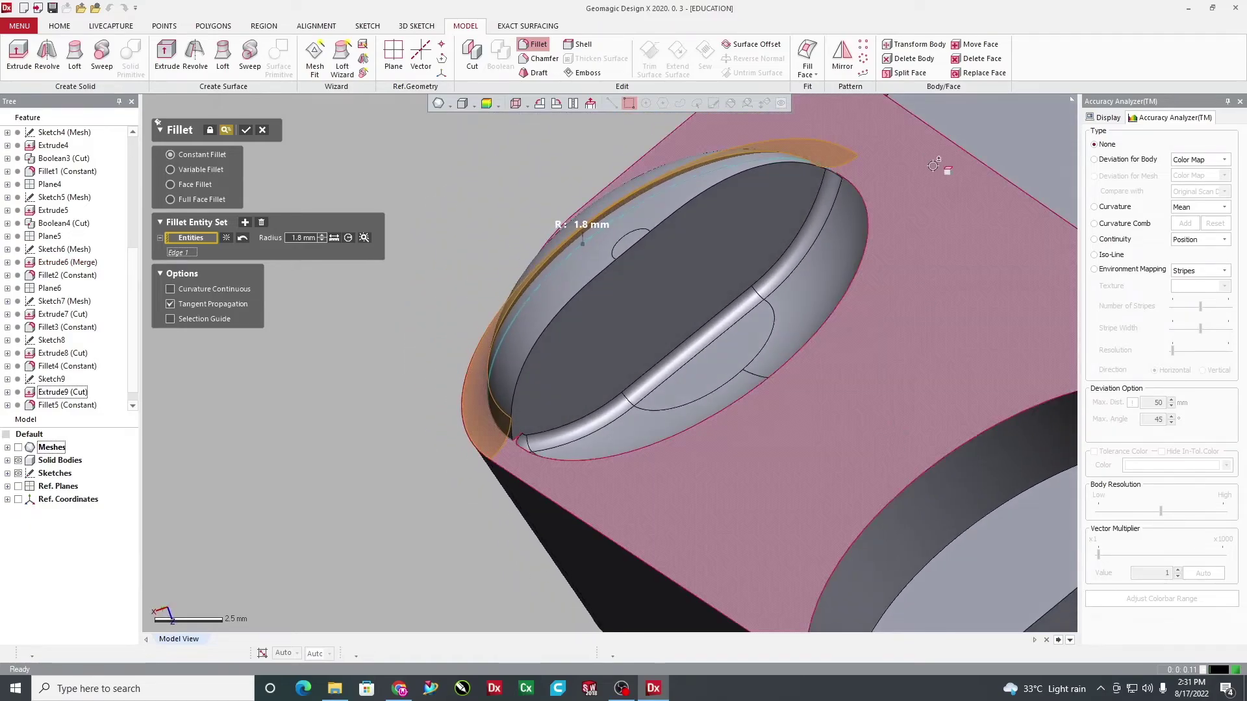
{"action": "right_click_drag", "start_coordinate": [730, 300], "coordinate": [815, 333]}
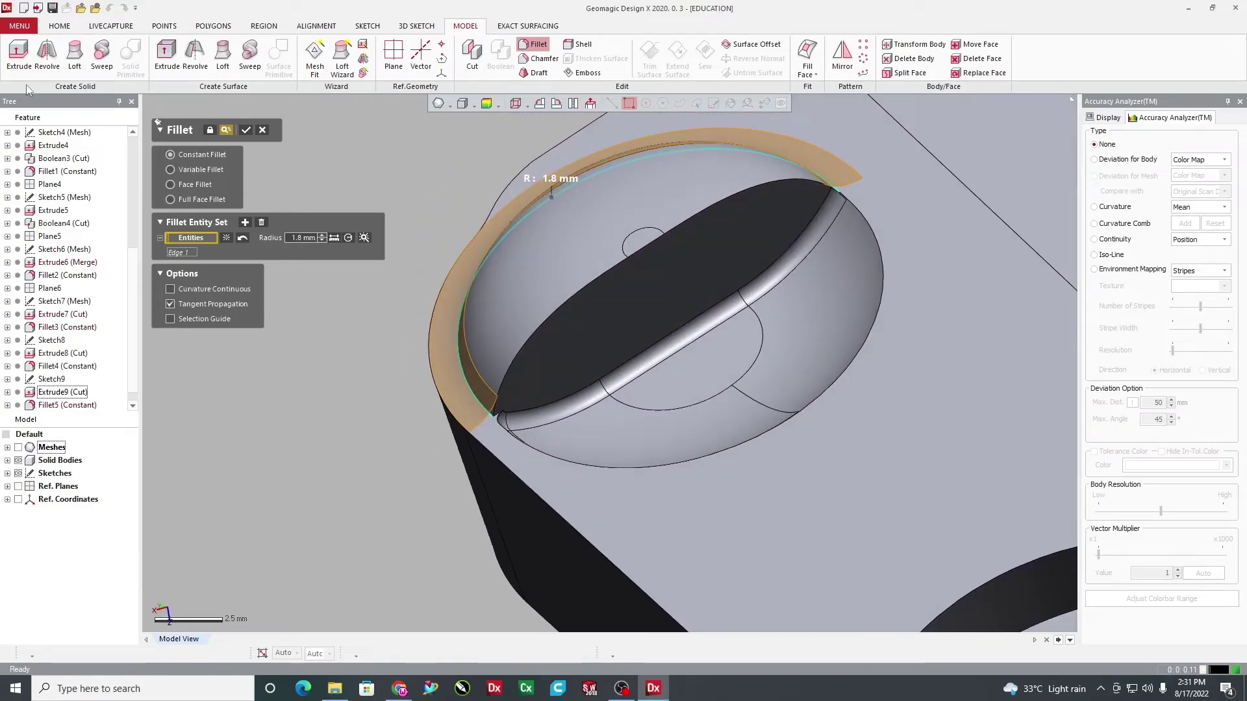
{"action": "left_click", "coordinate": [246, 132]}
Display the solid's mean curvature map, examine it from several sides and turn the analysis off
{"action": "right_click_drag", "start_coordinate": [579, 334], "coordinate": [650, 549]}
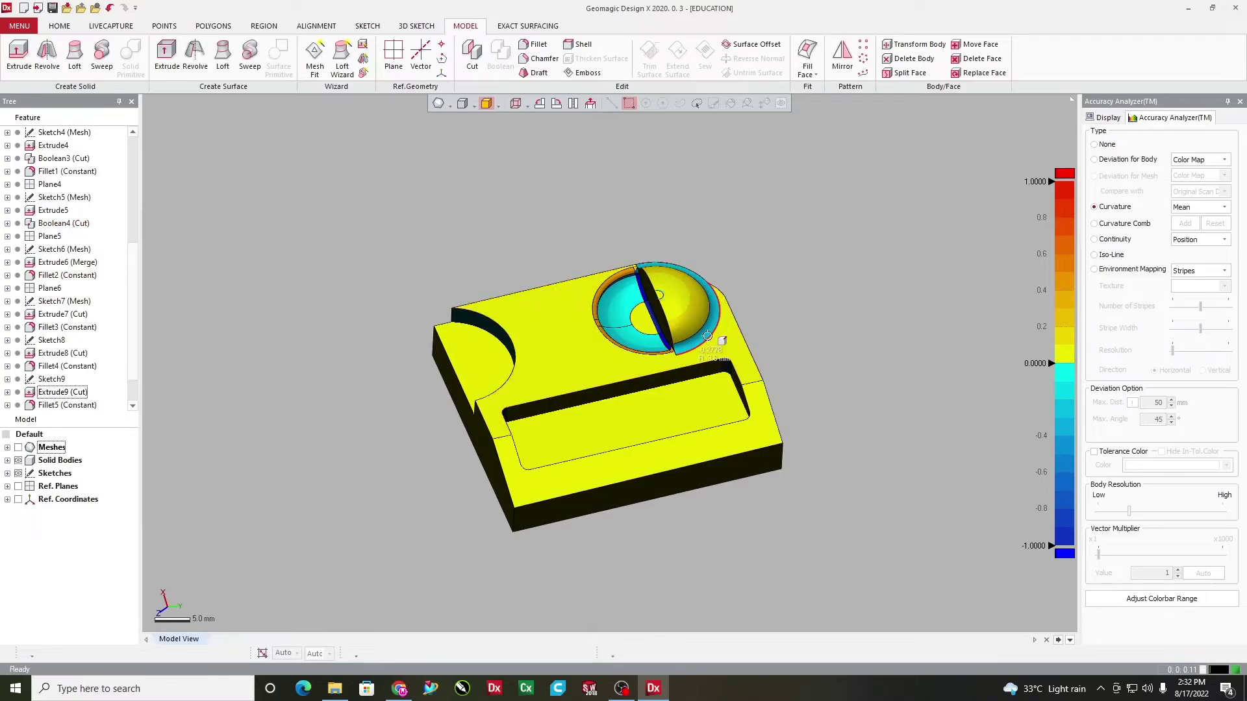
{"action": "right_click_drag", "start_coordinate": [620, 307], "coordinate": [461, 428]}
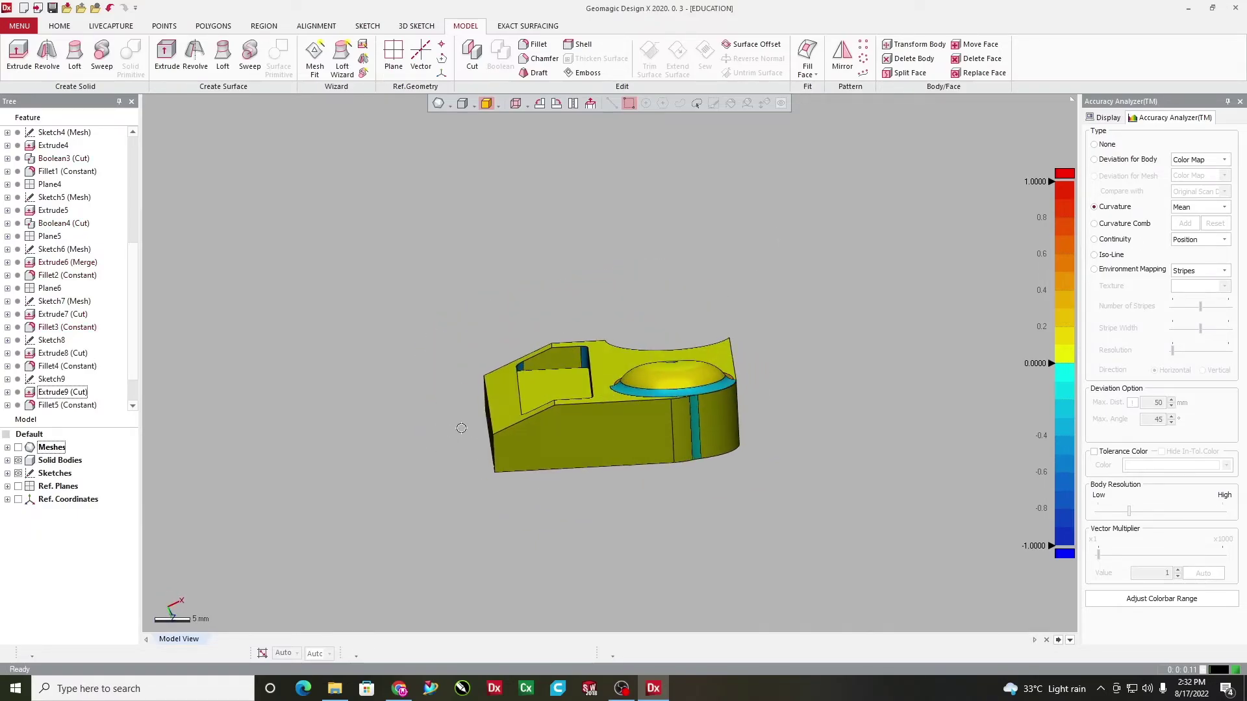
{"action": "right_click_drag", "start_coordinate": [657, 456], "coordinate": [507, 448]}
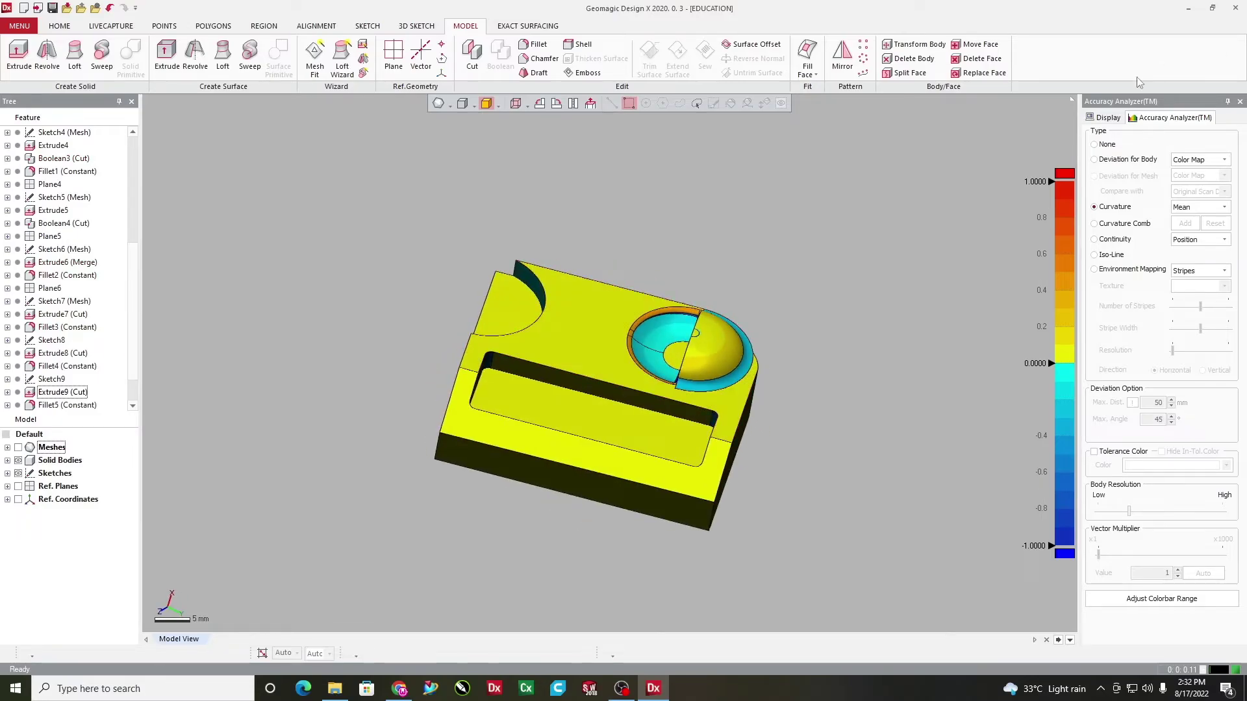
{"action": "left_click", "coordinate": [1096, 146]}
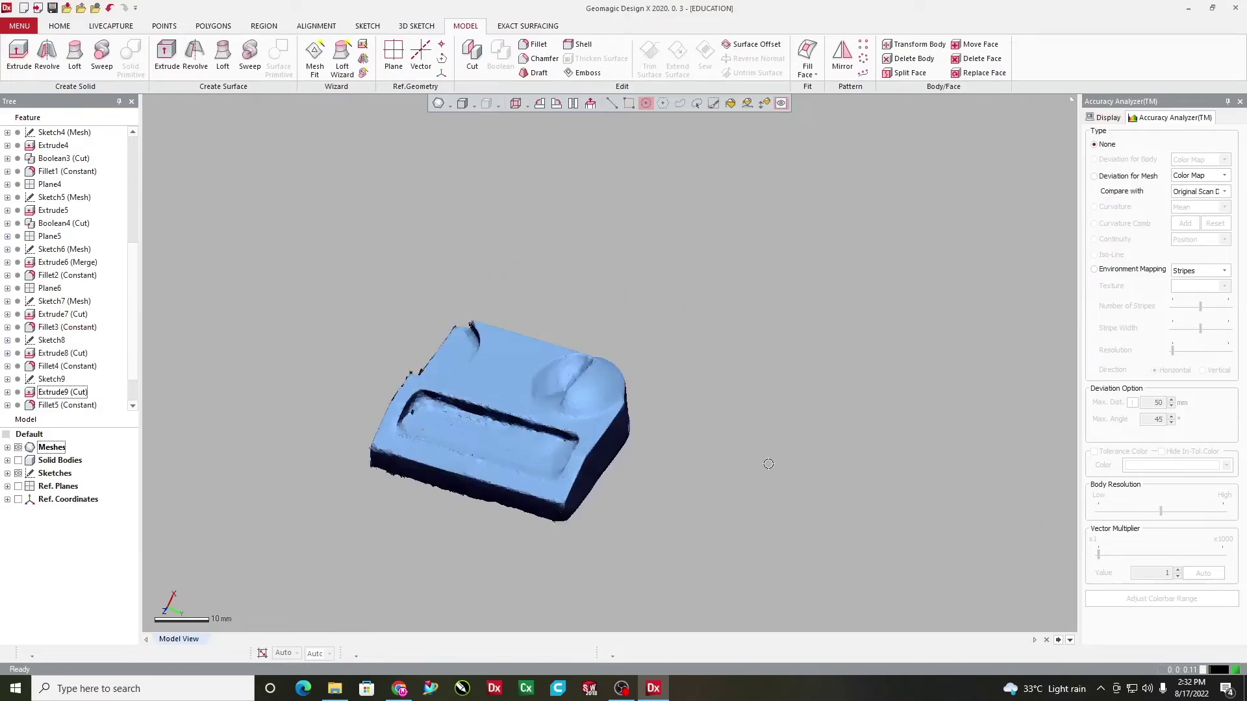
Show only the scan mesh, with the solid body hidden, and examine it from several sides
{"action": "right_click_drag", "start_coordinate": [768, 464], "coordinate": [464, 426]}
{"action": "right_click_drag", "start_coordinate": [672, 440], "coordinate": [671, 233]}
{"action": "right_click_drag", "start_coordinate": [510, 271], "coordinate": [688, 340]}
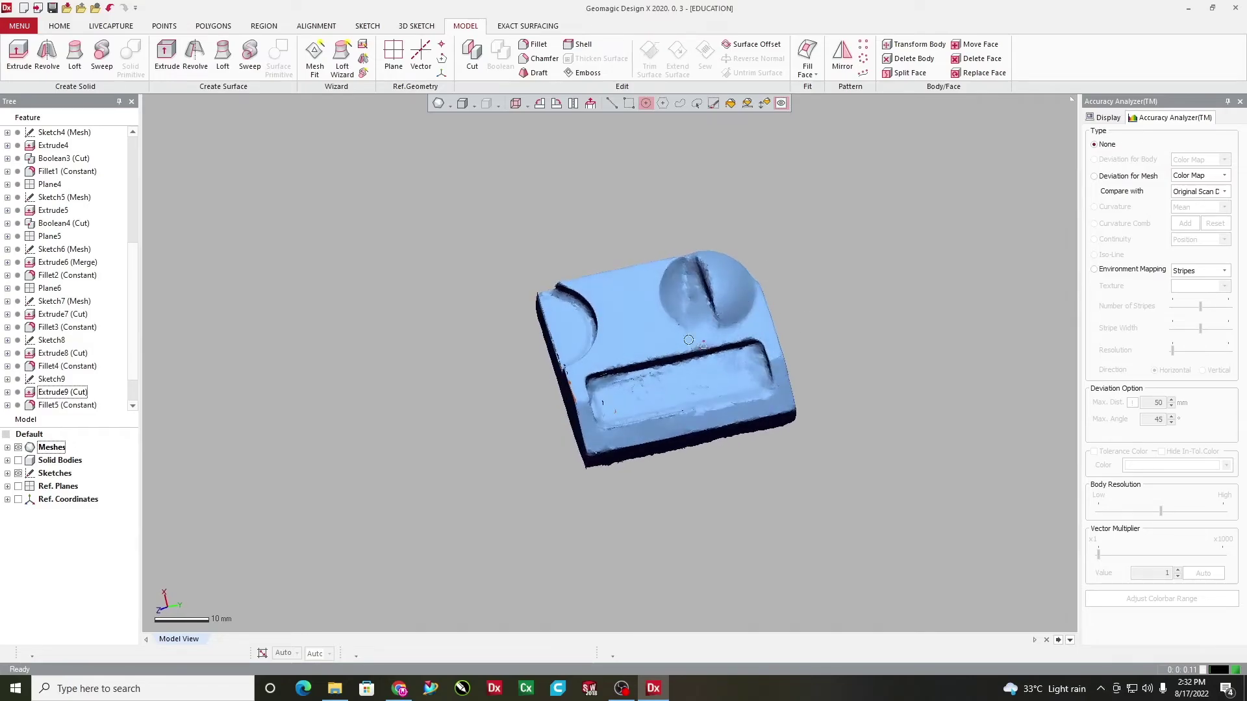
Hide the scan mesh, show the solid body again and examine the modeled part from several sides
{"action": "left_click", "coordinate": [18, 447]}
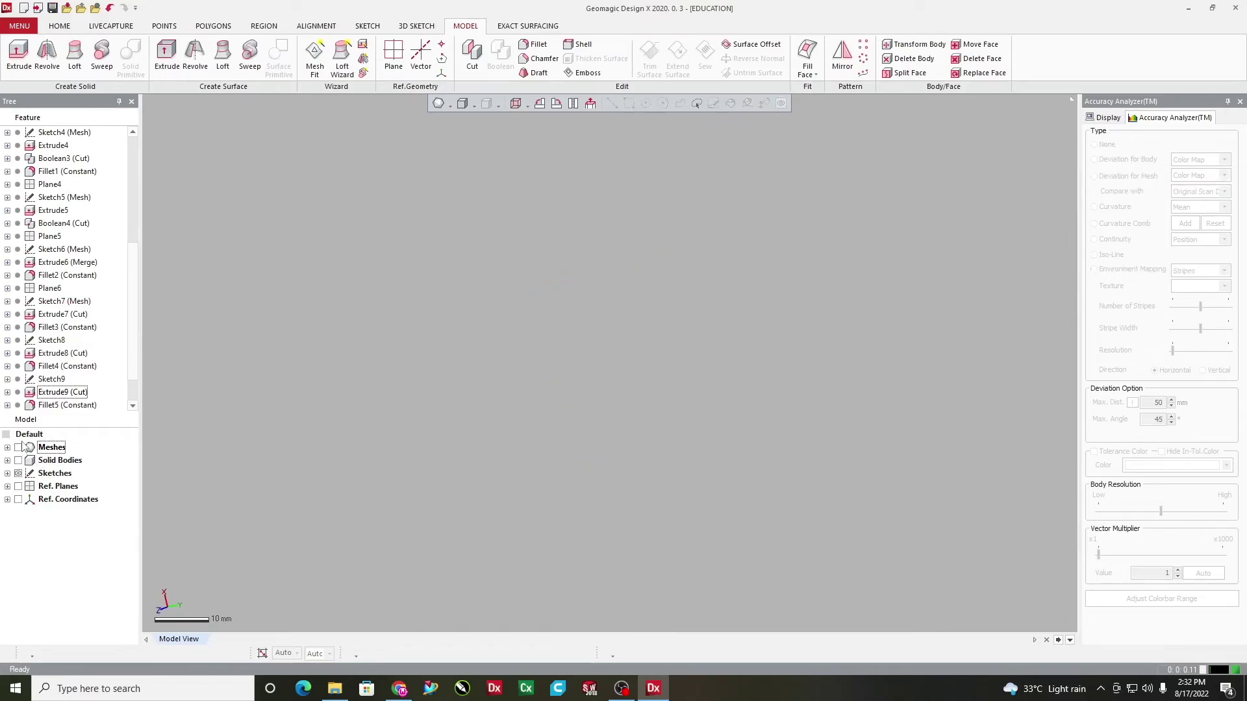
{"action": "left_click", "coordinate": [18, 461]}
{"action": "right_click_drag", "start_coordinate": [486, 513], "coordinate": [971, 367]}
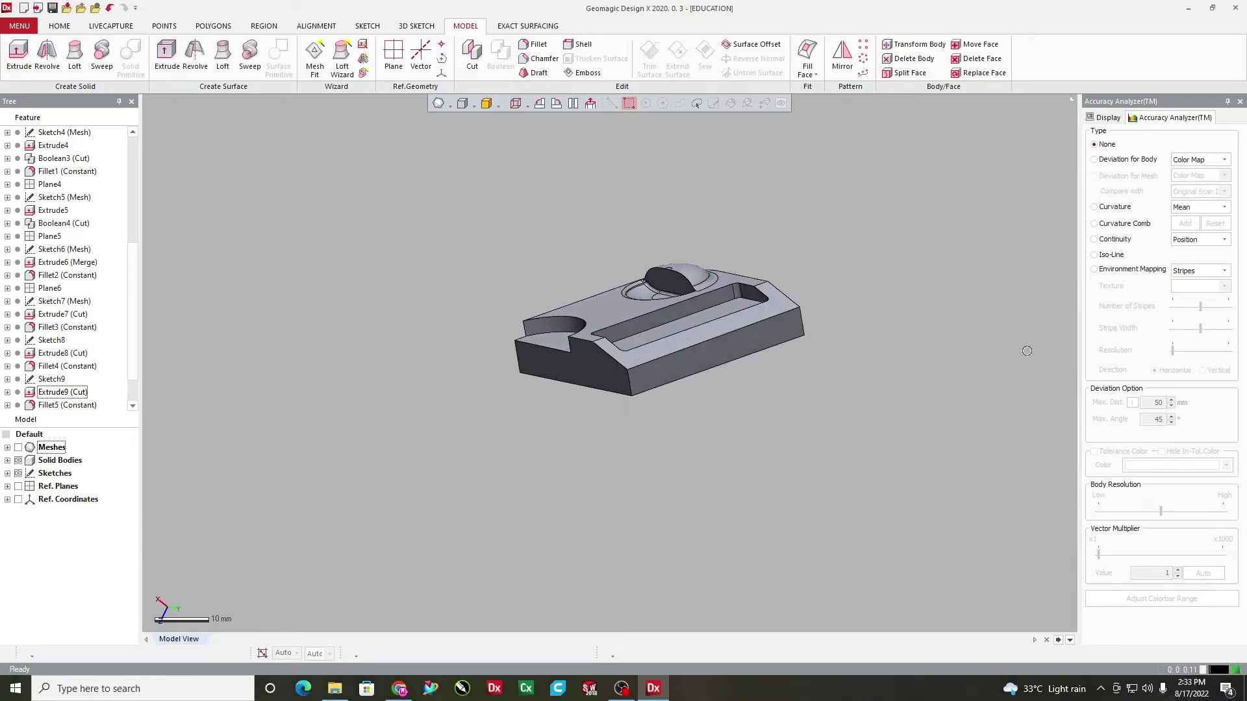
{"action": "right_click_drag", "start_coordinate": [634, 303], "coordinate": [676, 333]}
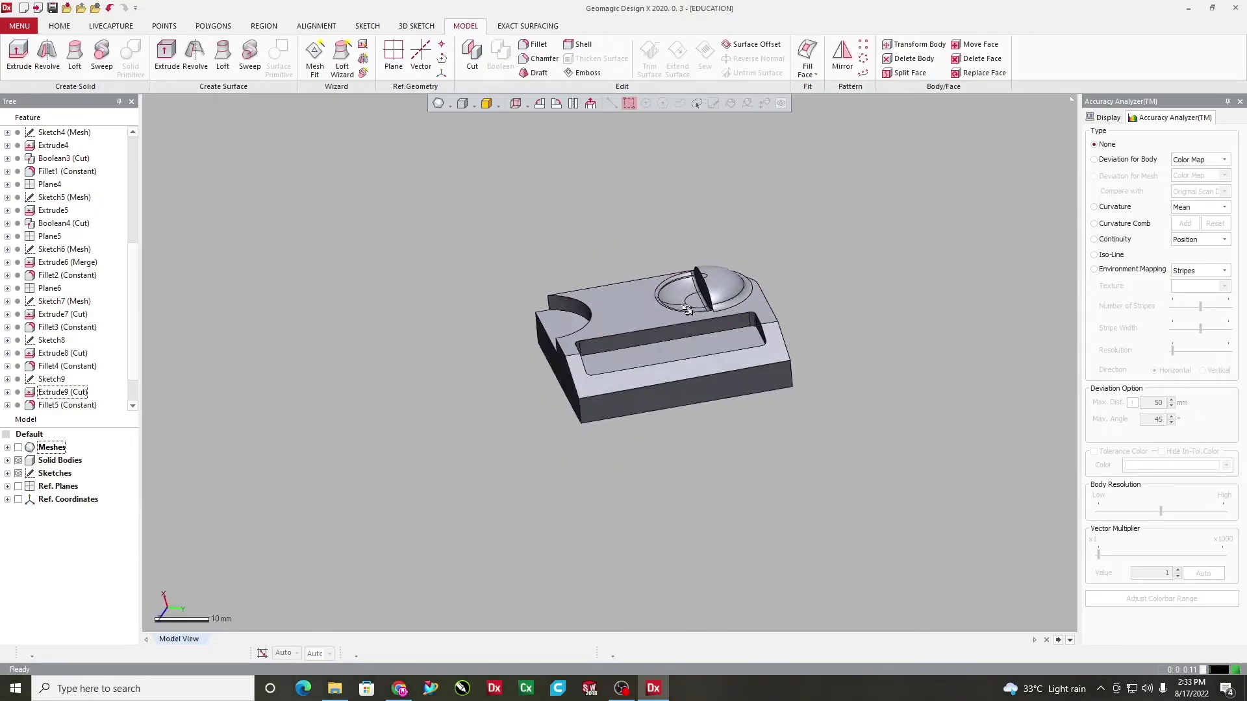
{"action": "right_click_drag", "start_coordinate": [451, 352], "coordinate": [615, 325]}
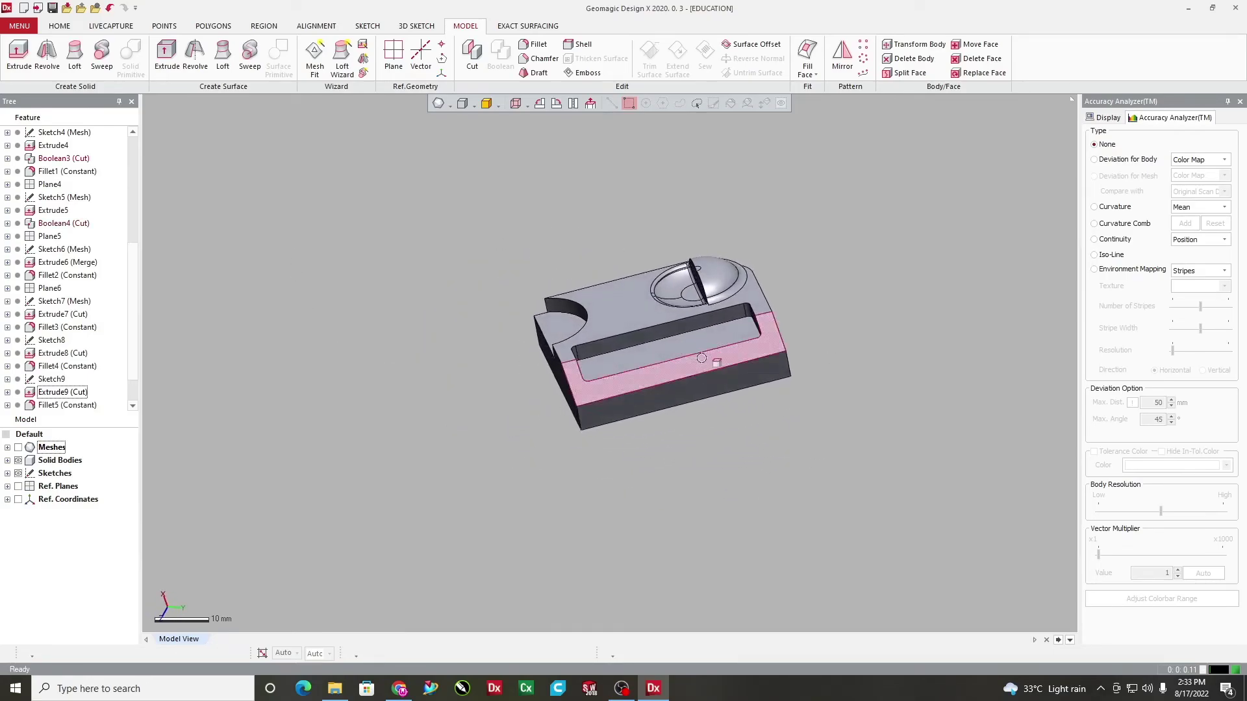
Start an export of the finished part, selecting the whole solid body as the entity and accepting the selection
{"action": "right_click_drag", "start_coordinate": [742, 332], "coordinate": [682, 325]}
{"action": "right_click_drag", "start_coordinate": [704, 376], "coordinate": [377, 312]}
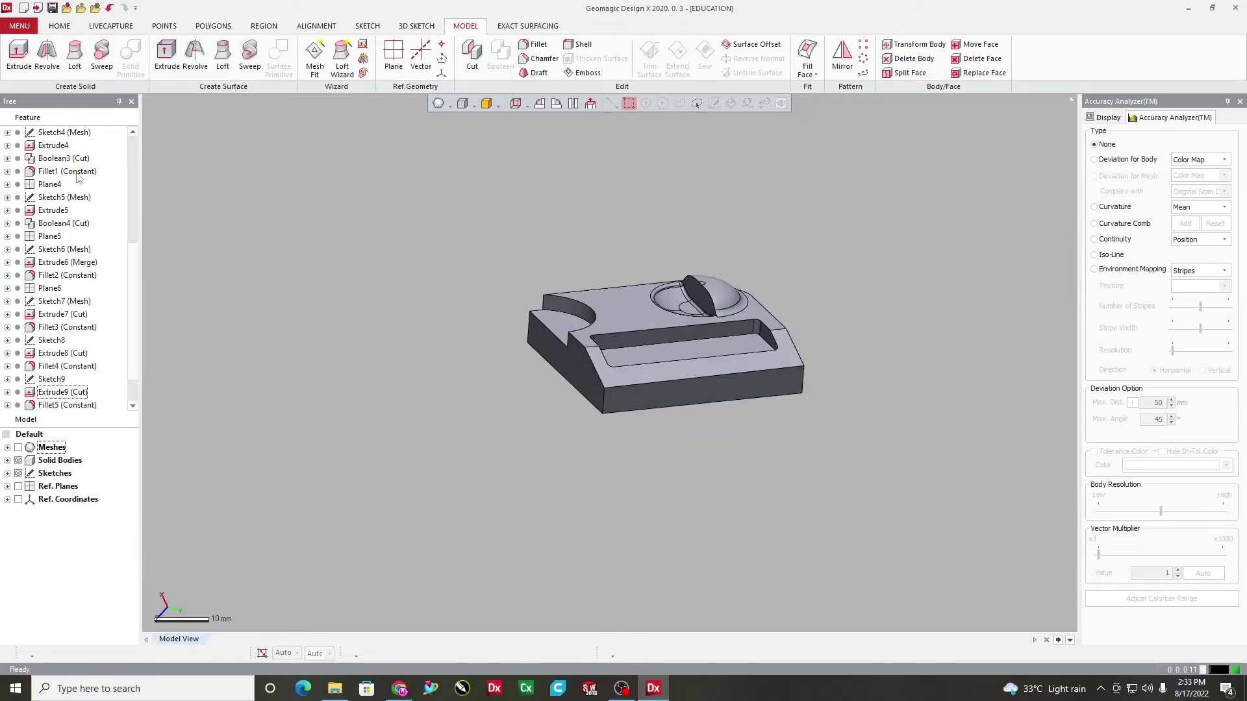
{"action": "right_click_drag", "start_coordinate": [662, 374], "coordinate": [661, 441]}
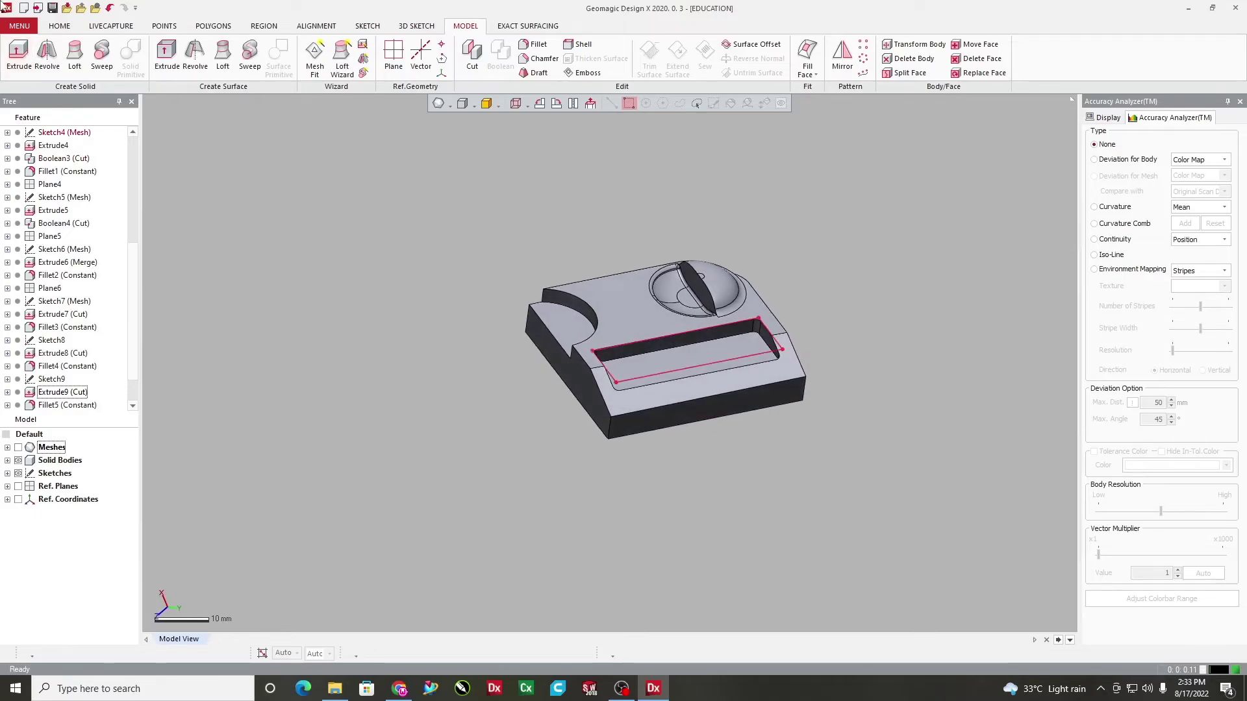
{"action": "left_click", "coordinate": [80, 9]}
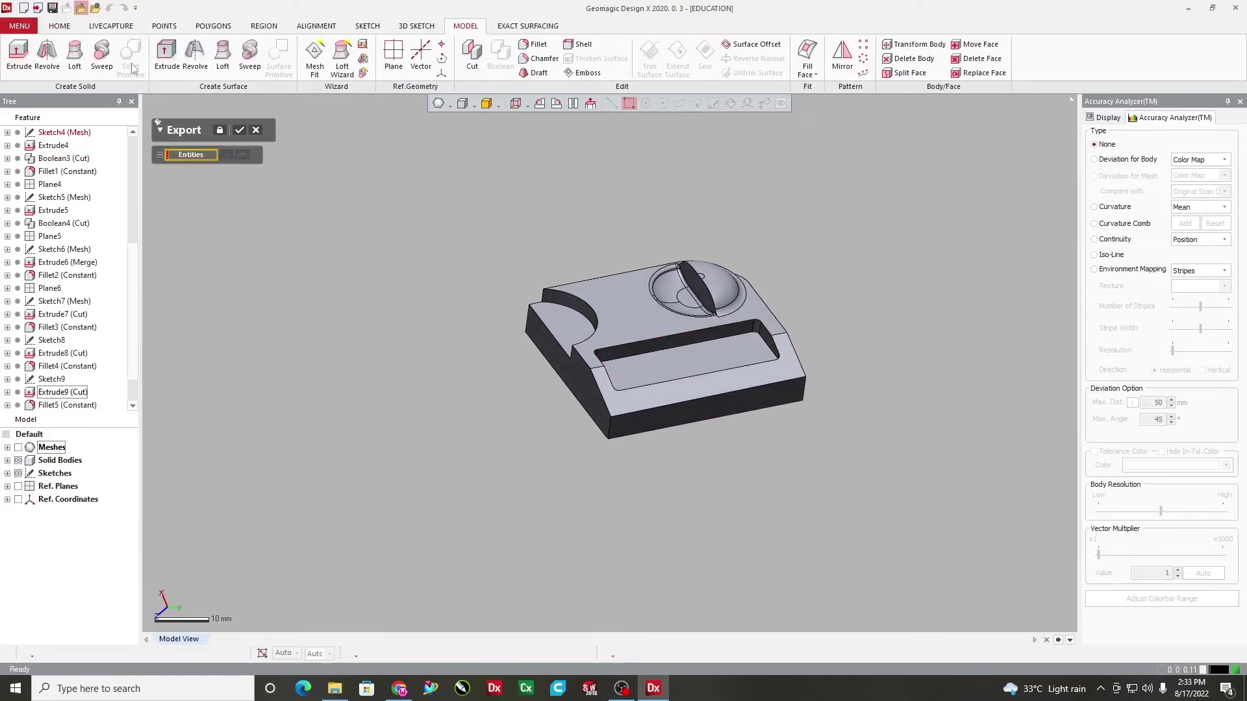
{"action": "left_click_drag", "start_coordinate": [420, 165], "coordinate": [915, 580]}
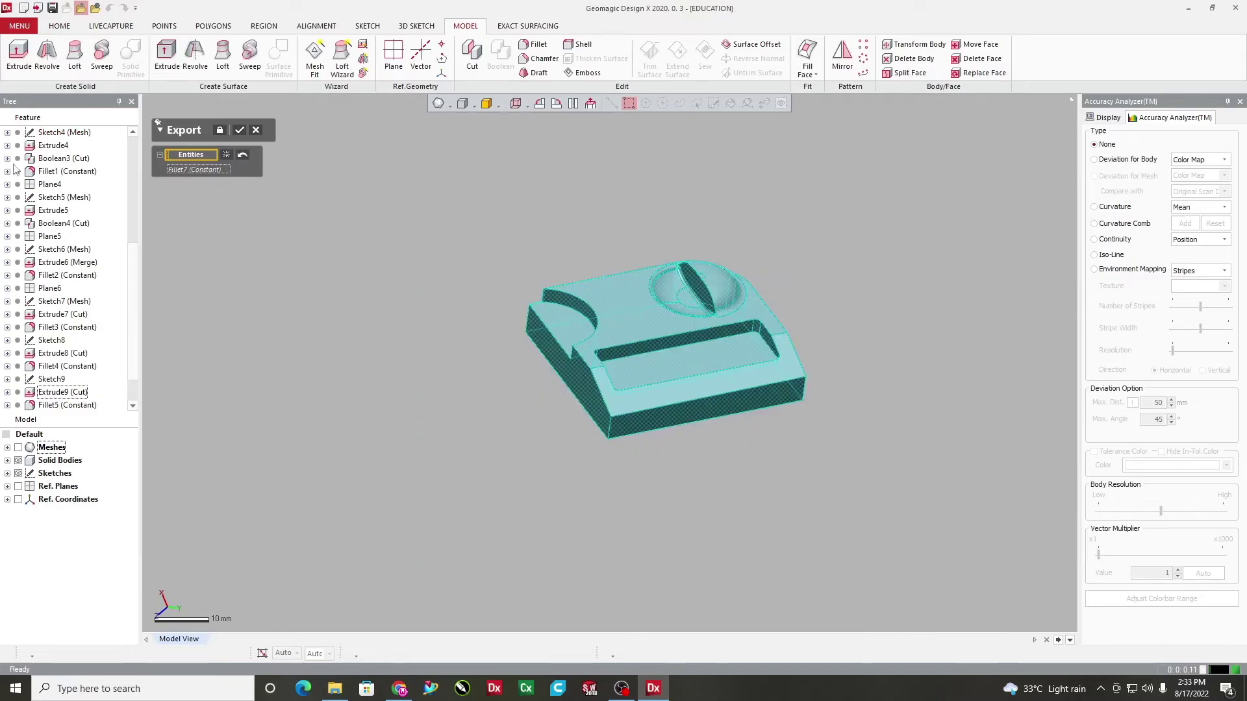
{"action": "left_click", "coordinate": [240, 132]}
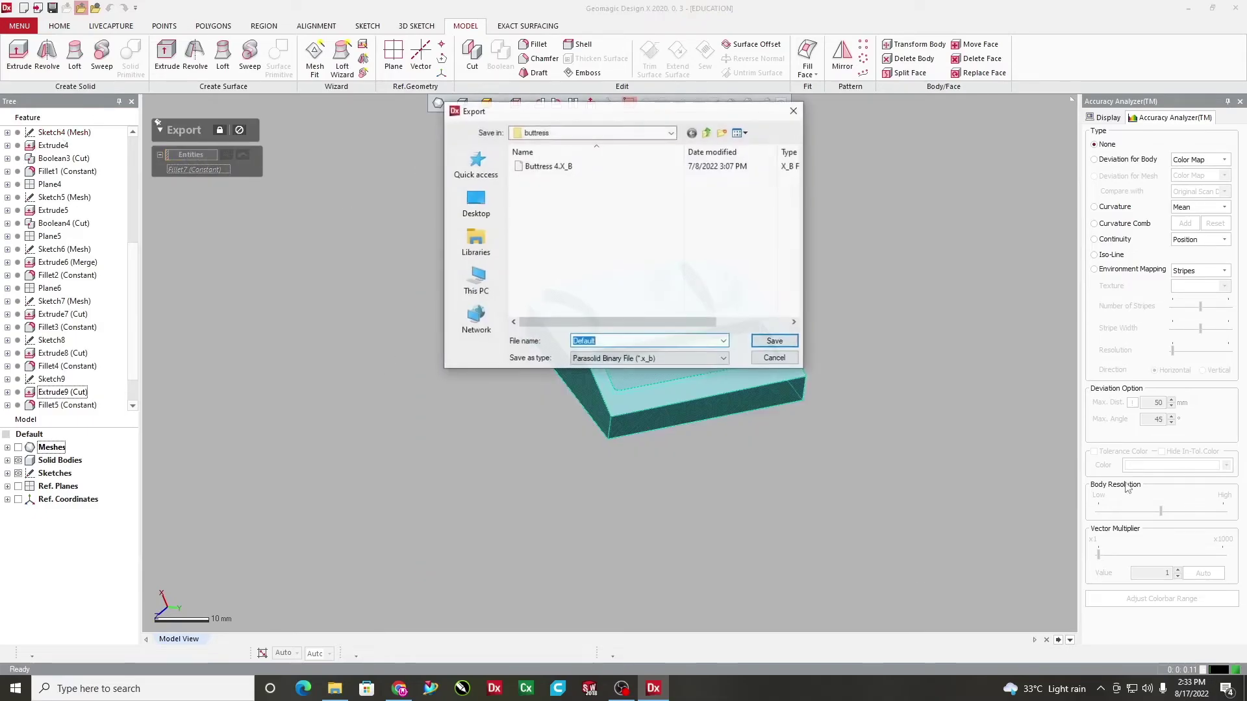
Save the exported solid in the Class Specimen folder as an IGES file (*.igs) named "Class Speciment"
{"action": "left_click", "coordinate": [671, 133]}
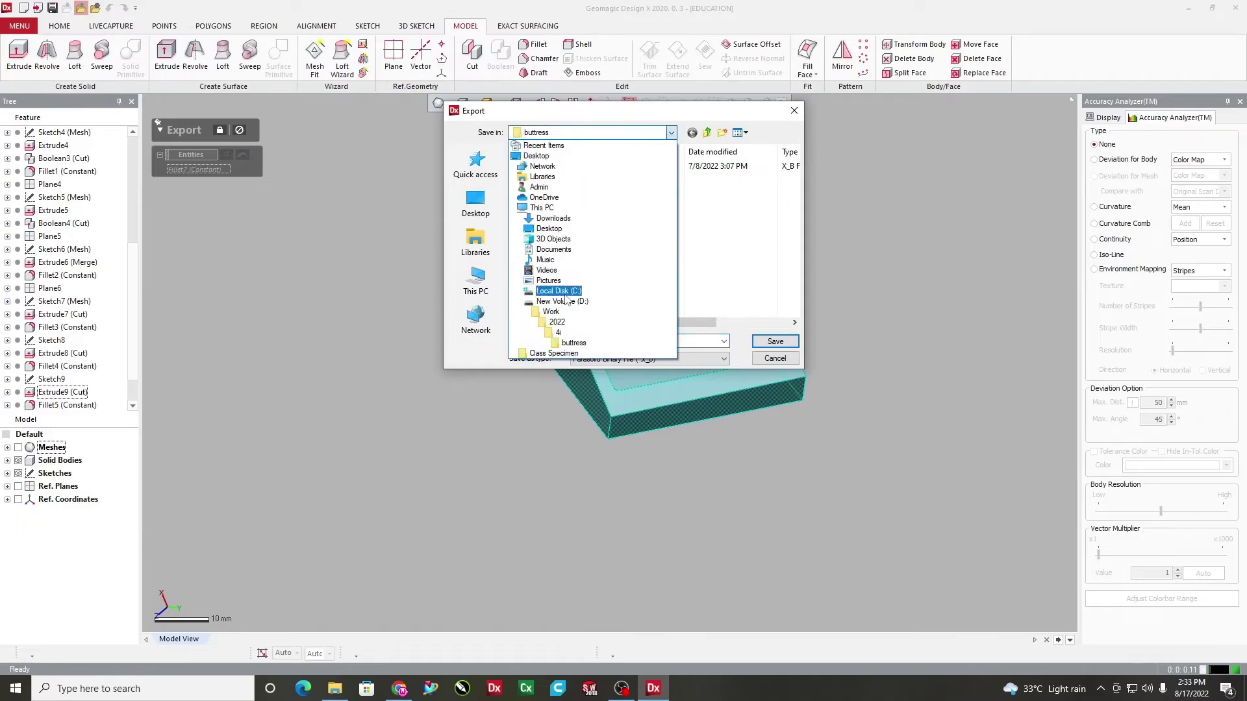
{"action": "left_click", "coordinate": [545, 355]}
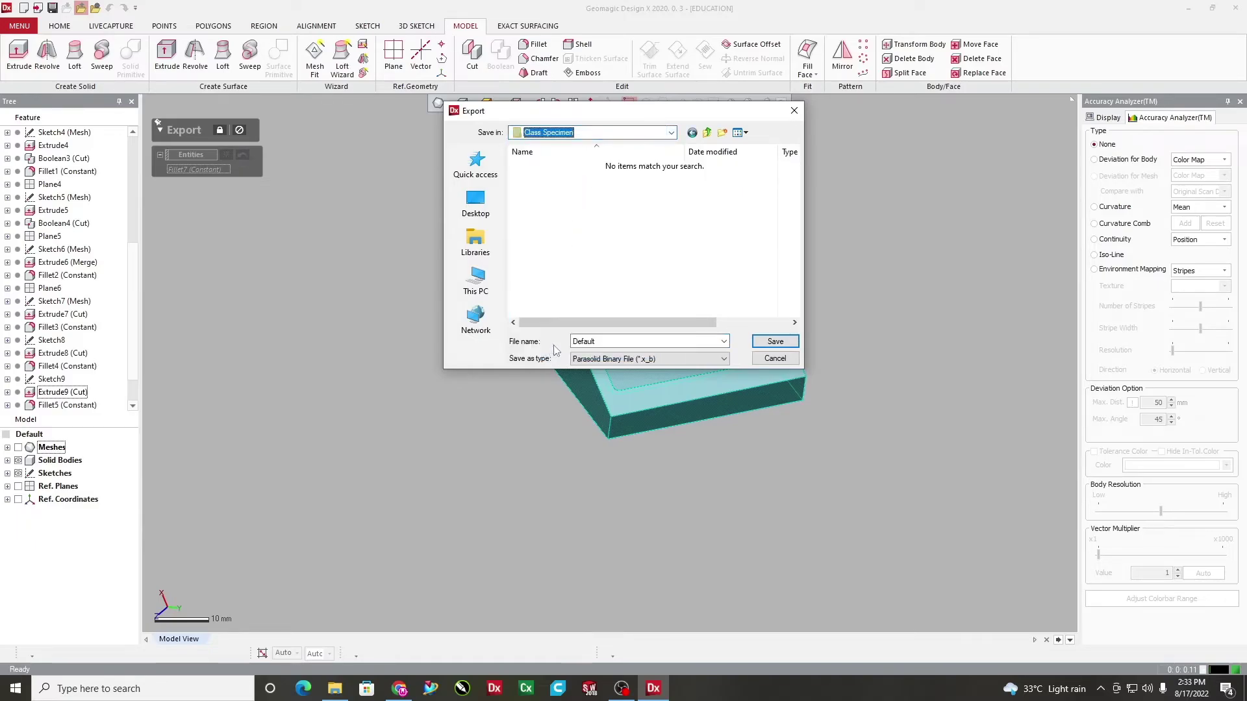
{"action": "left_click", "coordinate": [610, 360]}
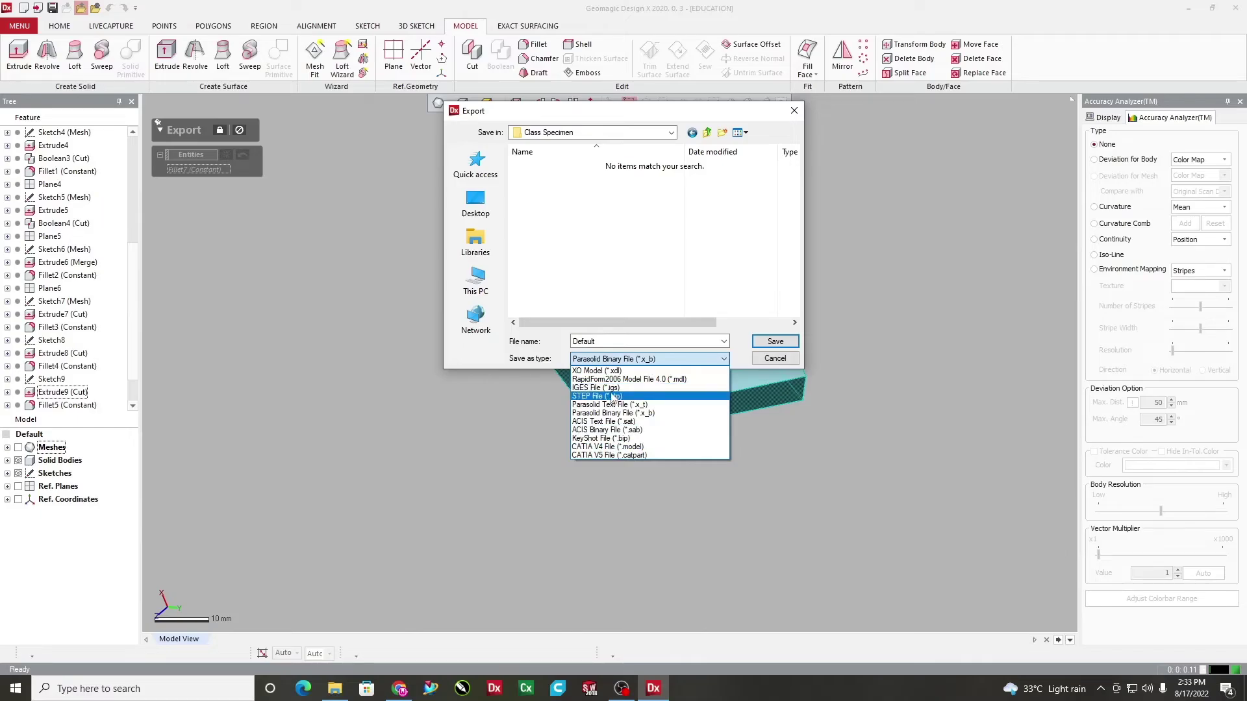
{"action": "left_click", "coordinate": [611, 389]}
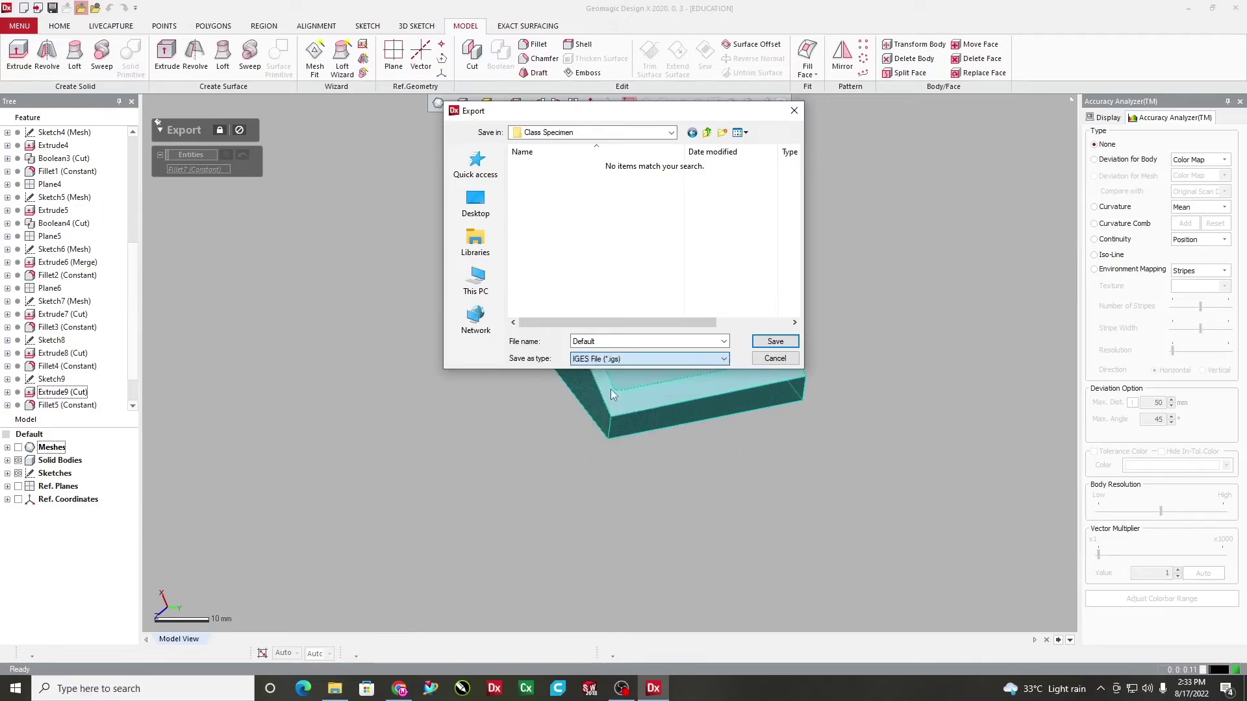
{"action": "double_click", "coordinate": [626, 342]}
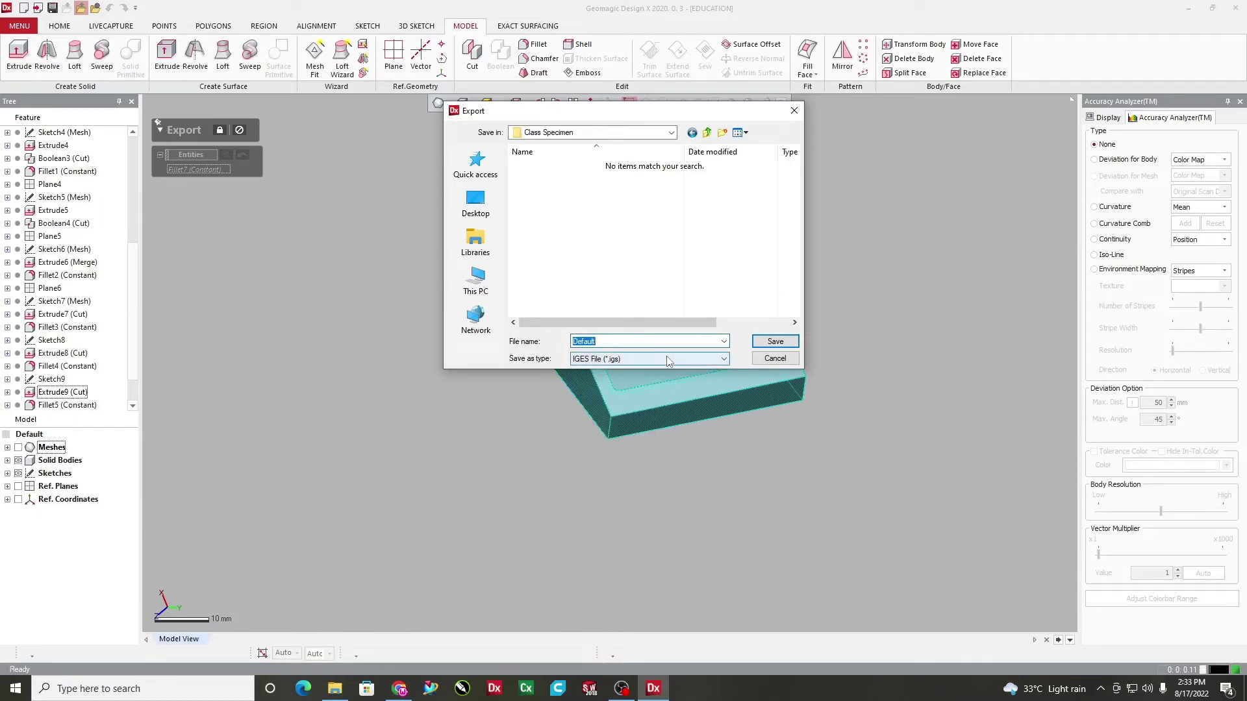
{"action": "type", "text": "Class Spe"}
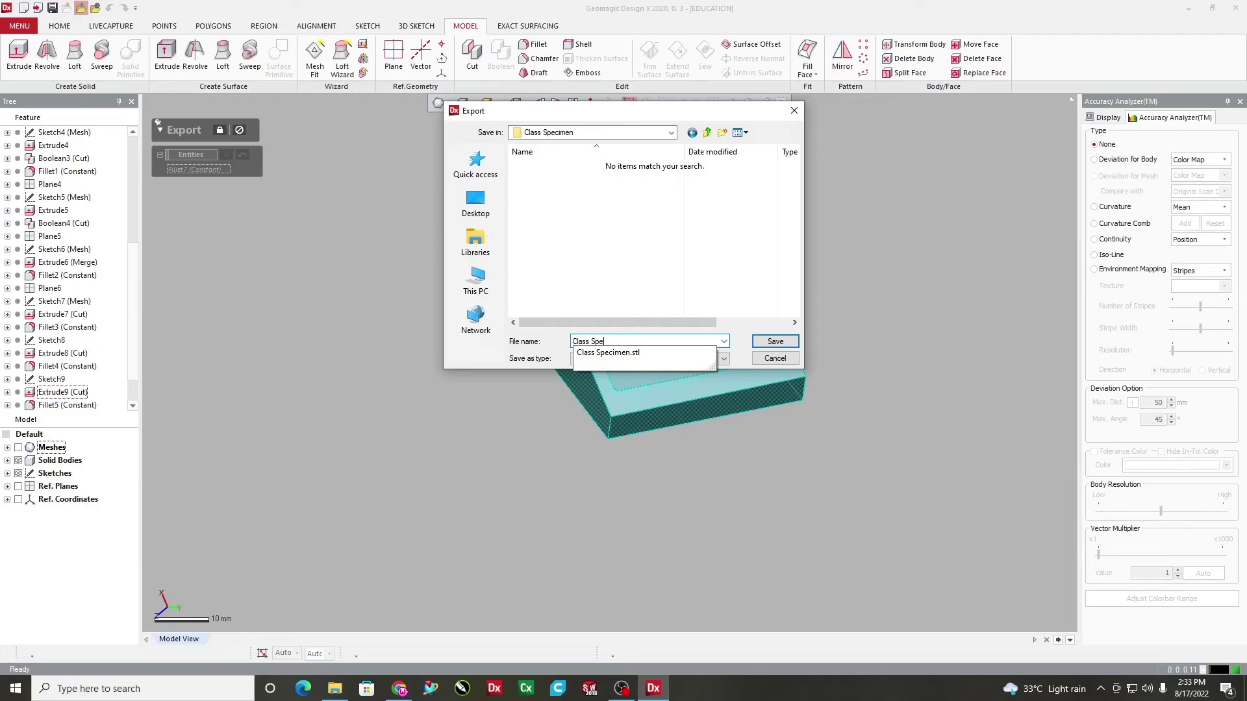
{"action": "type", "text": "ciment"}
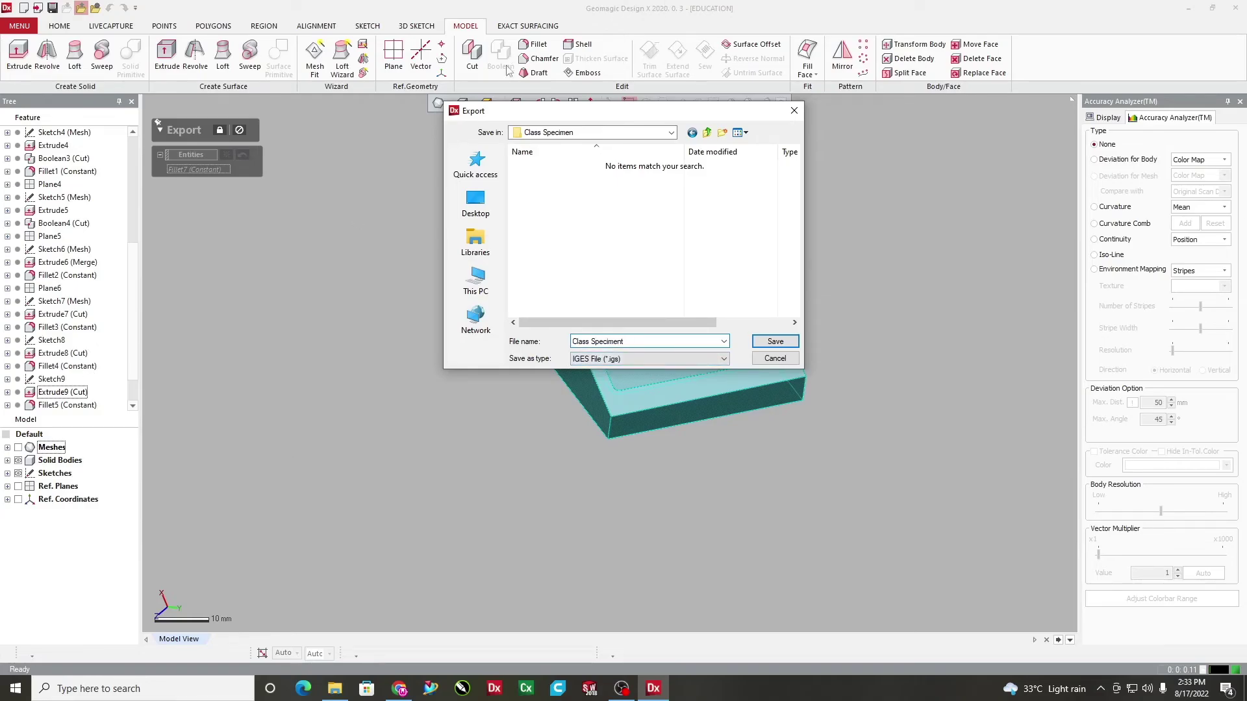
{"action": "left_click", "coordinate": [775, 341]}
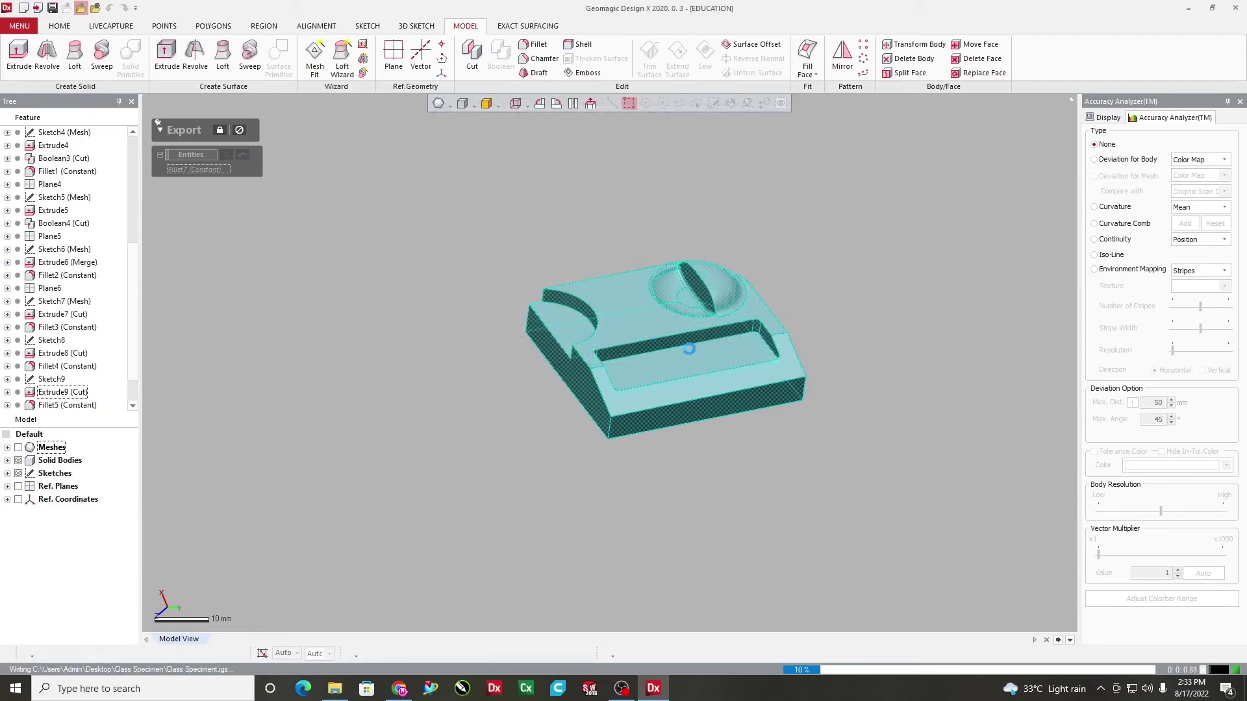
{"action": "right_click_drag", "start_coordinate": [638, 430], "coordinate": [602, 342]}
{"action": "right_click_drag", "start_coordinate": [930, 387], "coordinate": [821, 242]}
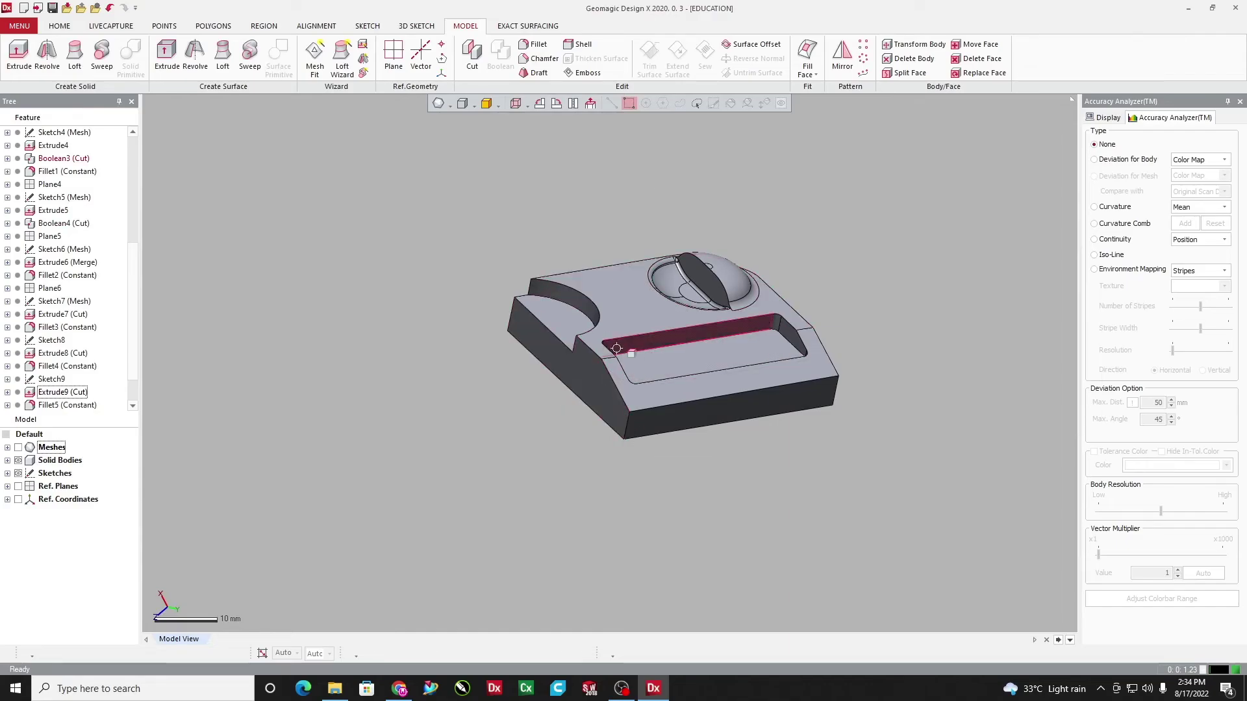
{"action": "right_click_drag", "start_coordinate": [775, 393], "coordinate": [627, 423]}
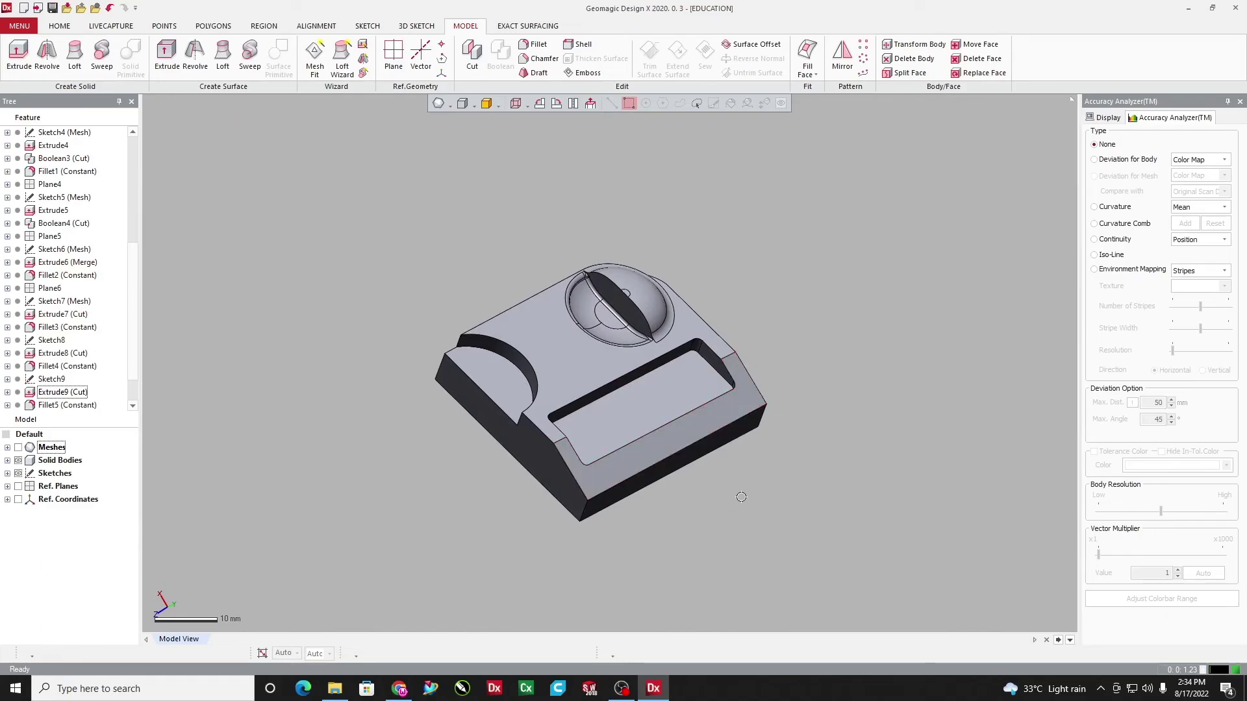
{"action": "right_click_drag", "start_coordinate": [679, 463], "coordinate": [618, 327]}
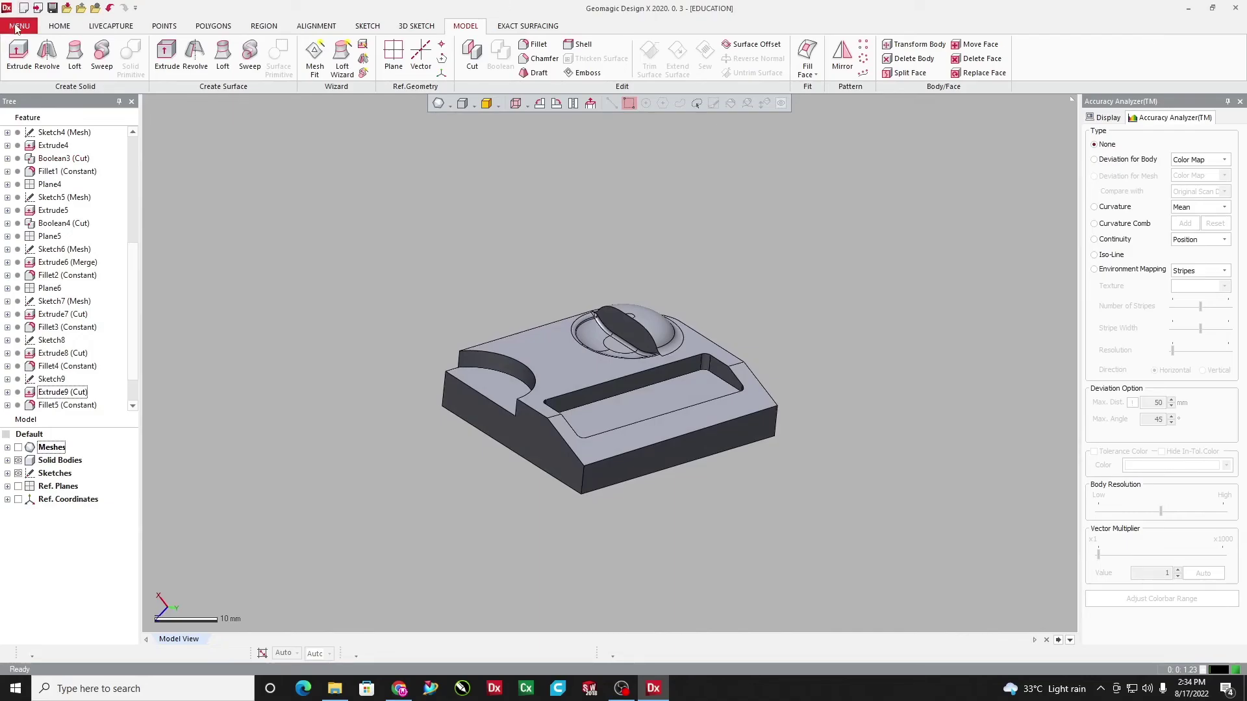
{"action": "left_click", "coordinate": [15, 29]}
{"action": "left_click", "coordinate": [364, 266]}
{"action": "left_click", "coordinate": [20, 29]}
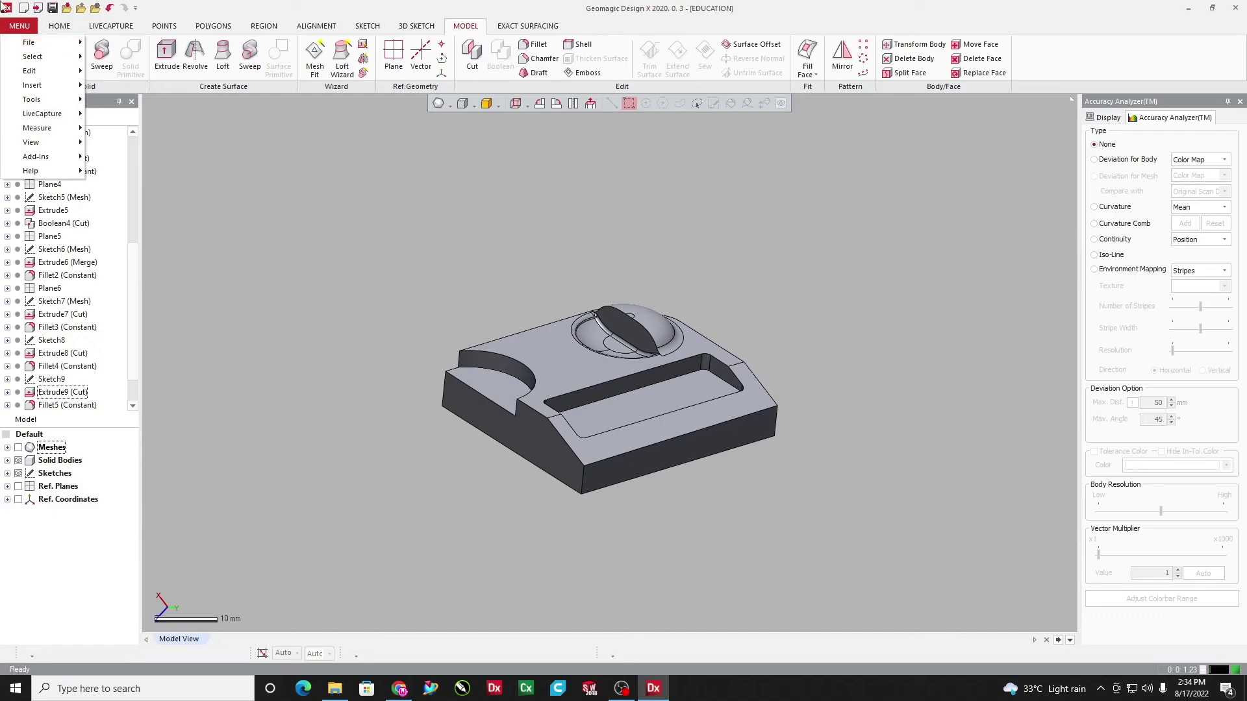